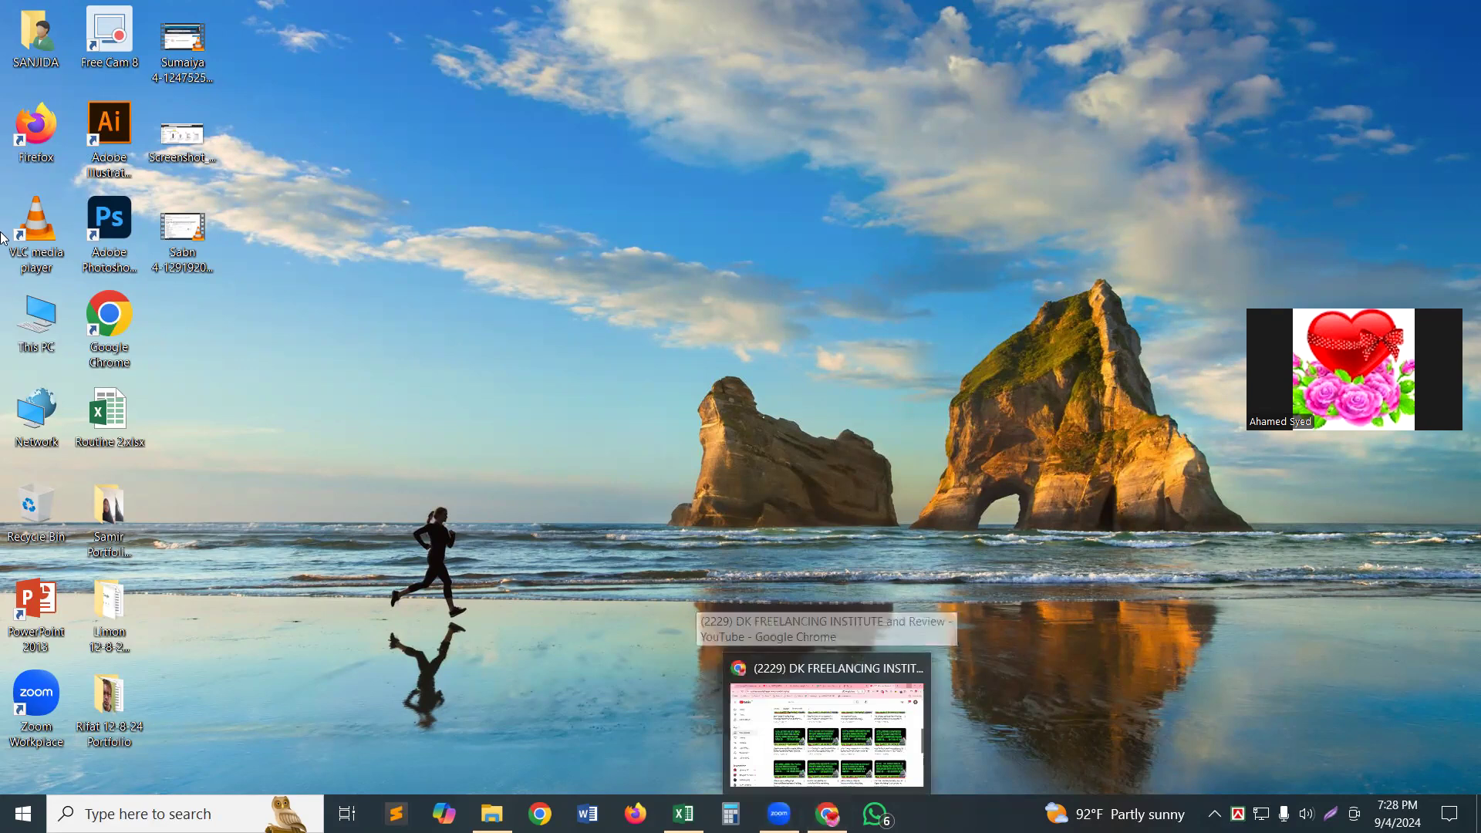
Step: Launch Google Chrome with the account holder's profile, maximize the window and open Google Drive
double_click(123, 323)
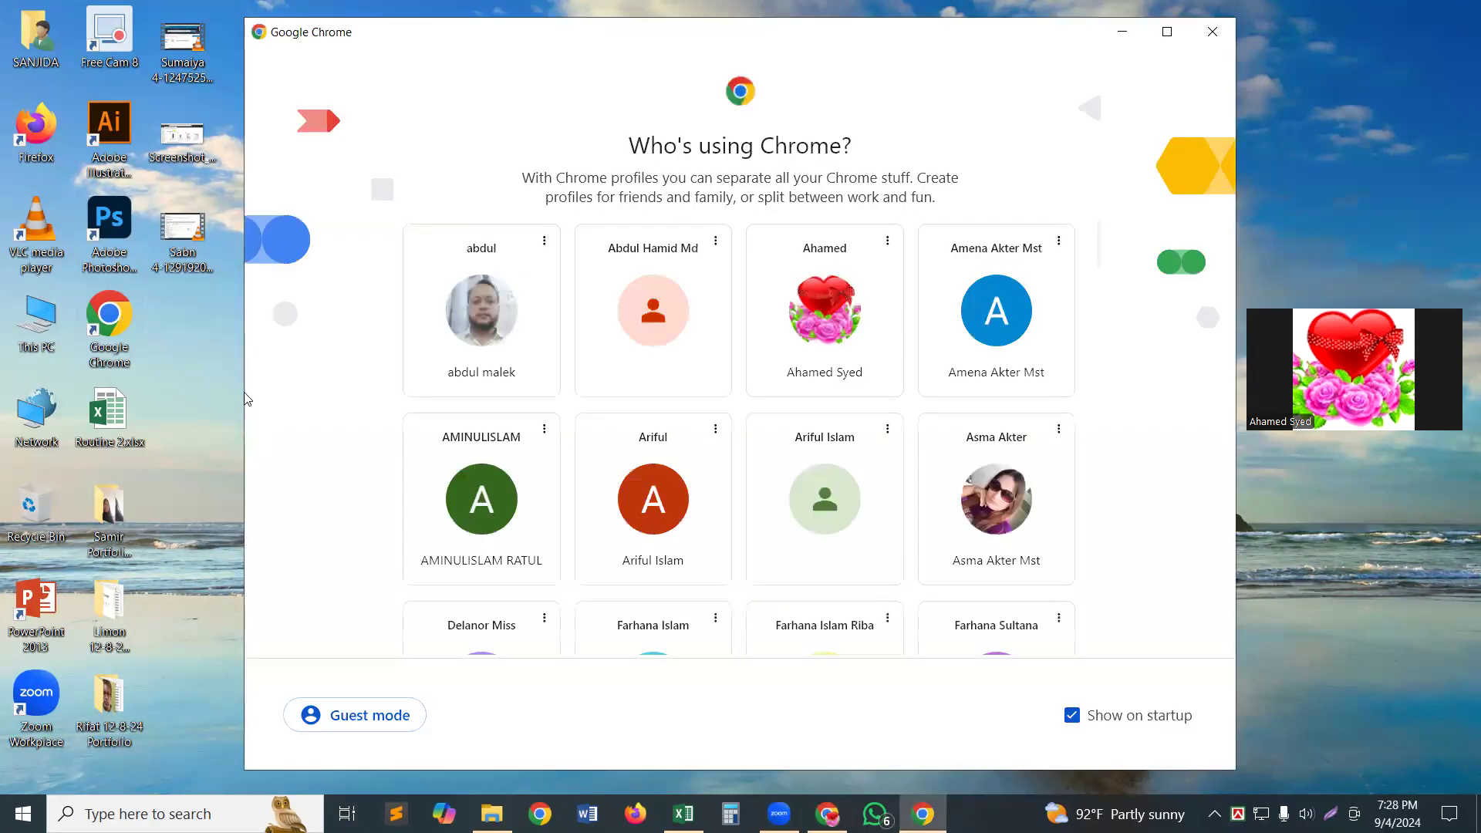
scroll(718, 448, "down", 5)
scroll(721, 449, "down", 8)
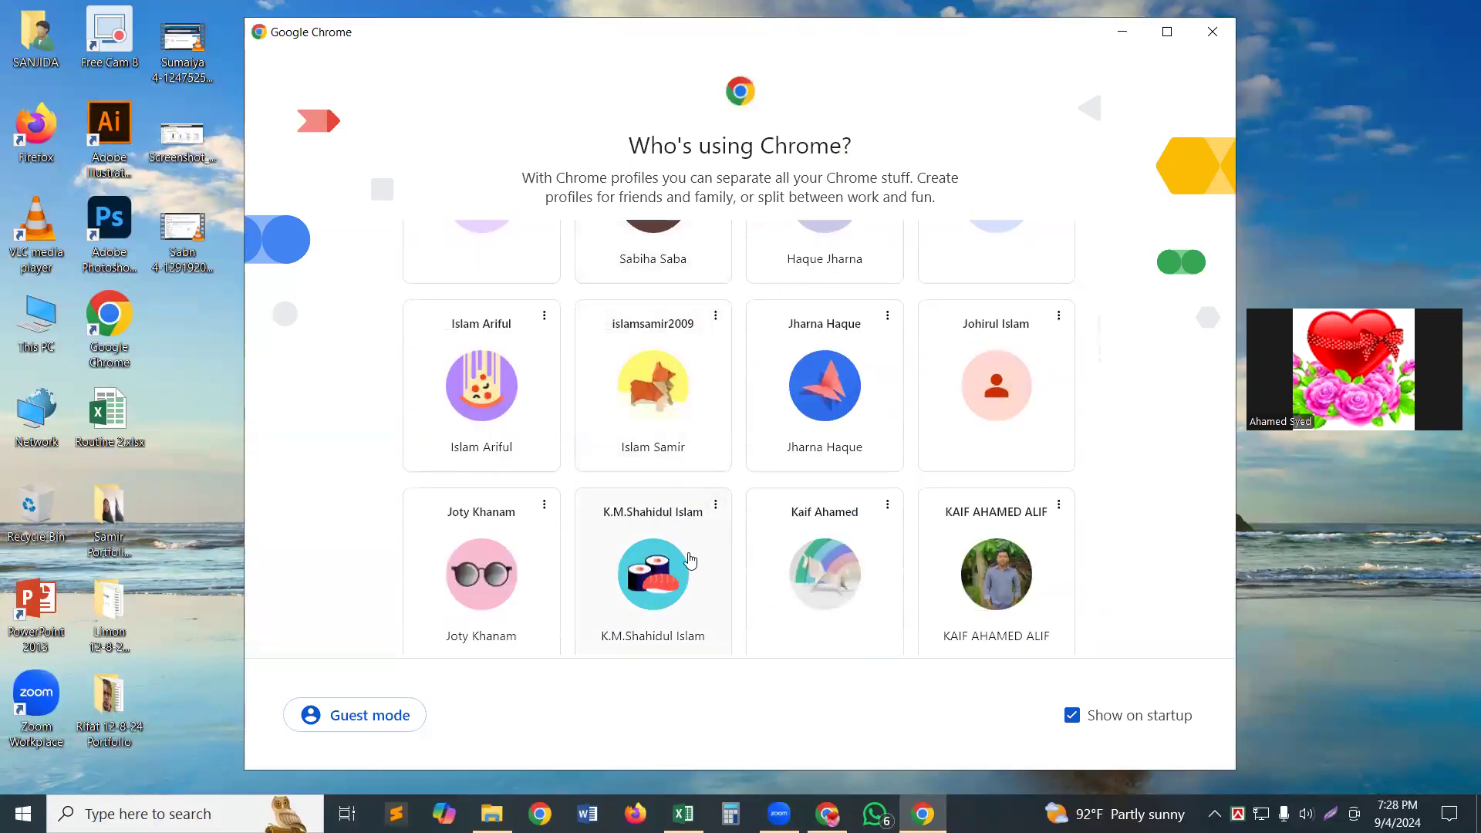
left_click(656, 571)
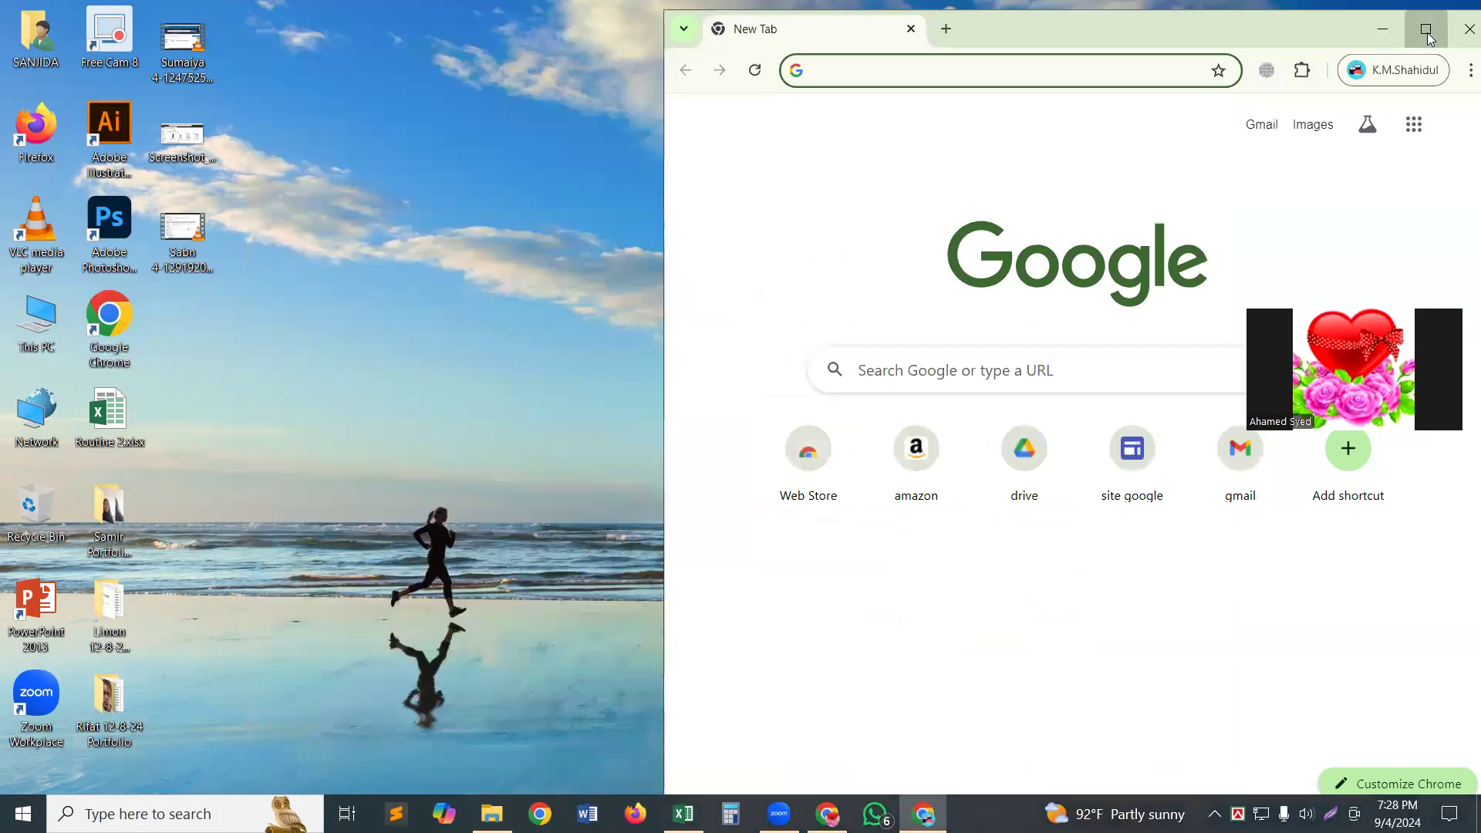
left_click(1427, 30)
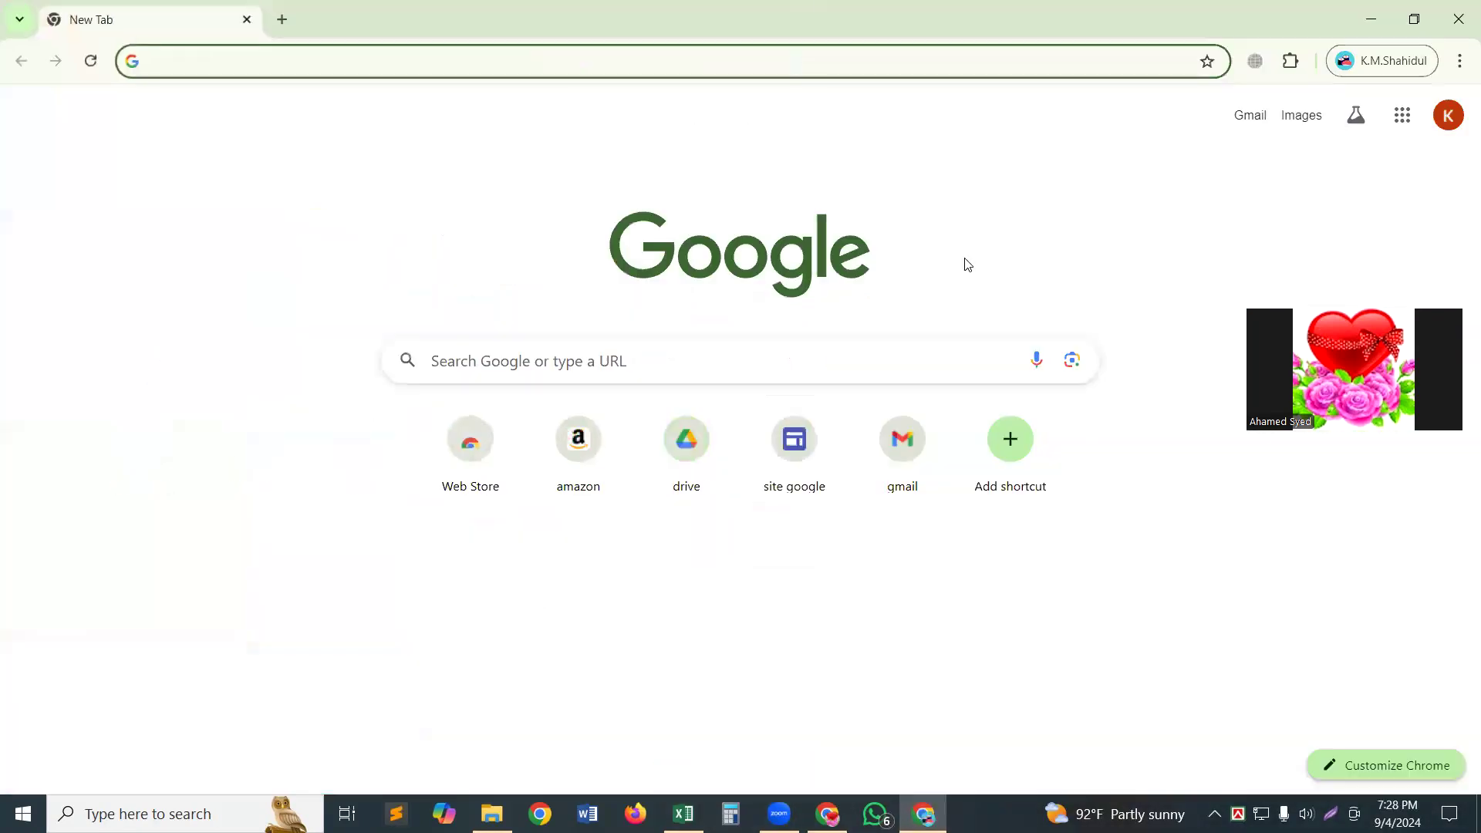
left_click(688, 448)
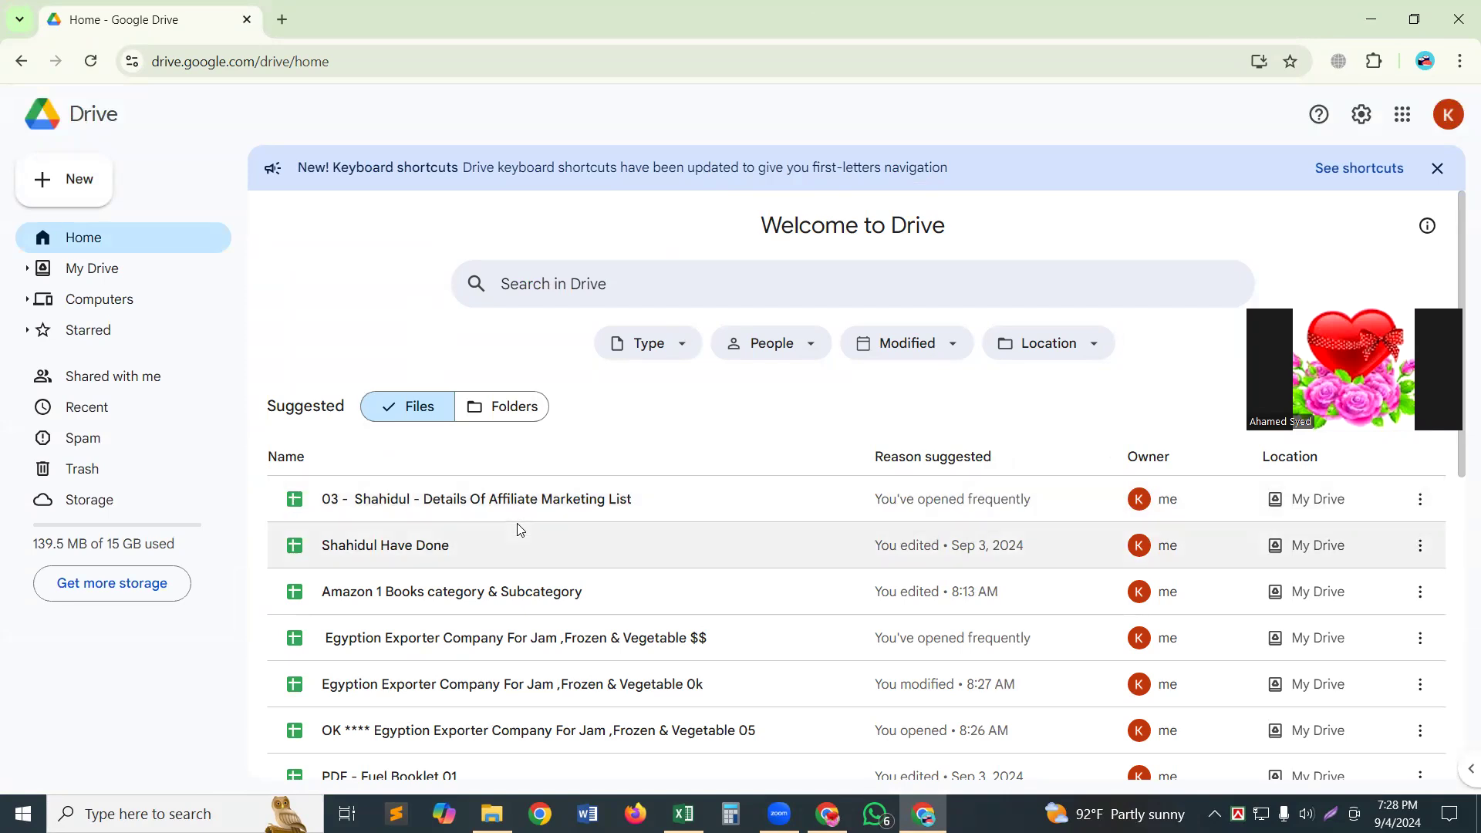
Step: Open the "OK *** Amazon Books Category & Subcategory 30" spreadsheet from Drive and look through its category rows
scroll(519, 529, "down", 3)
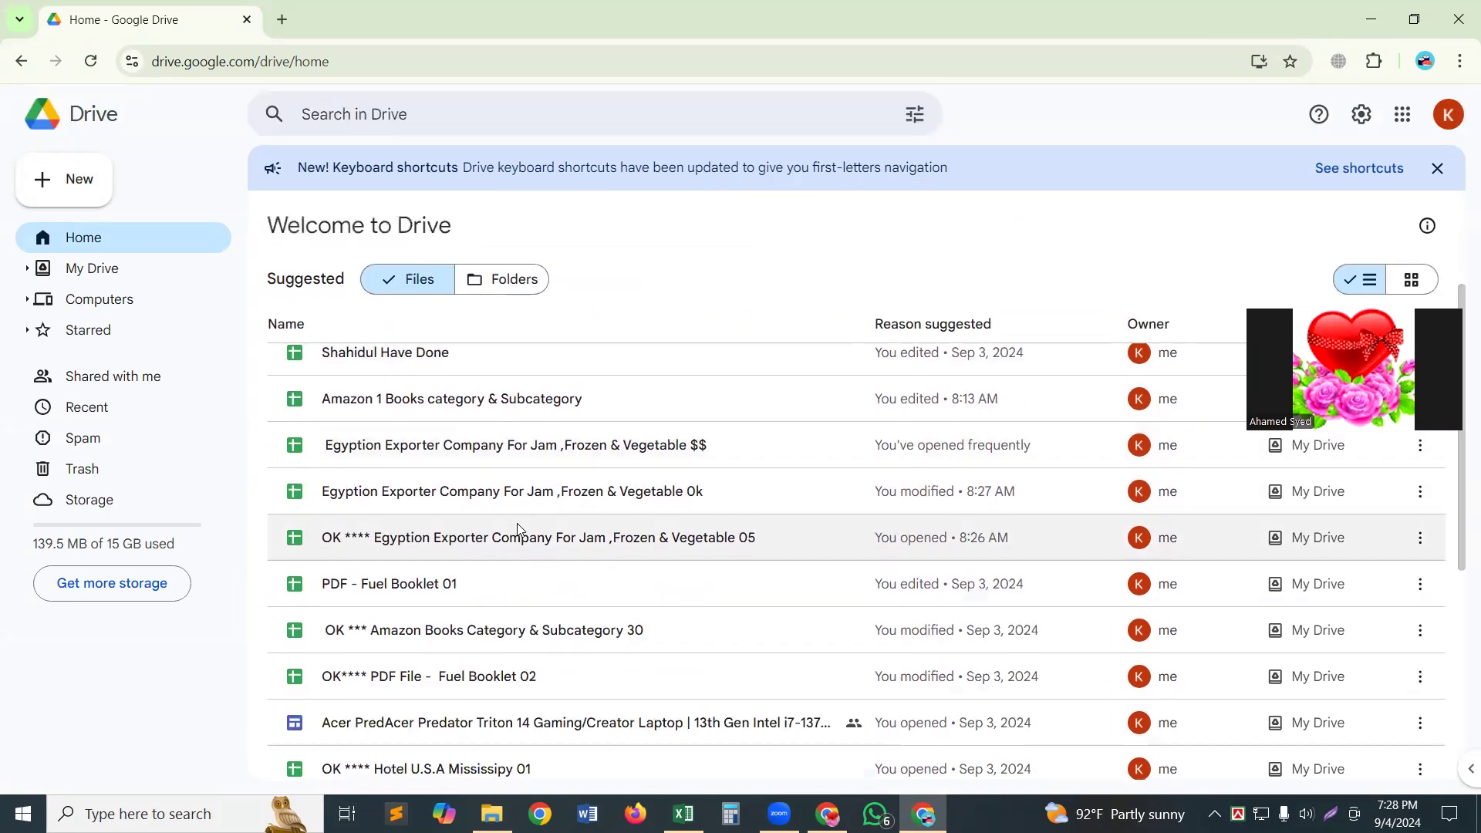
double_click(477, 638)
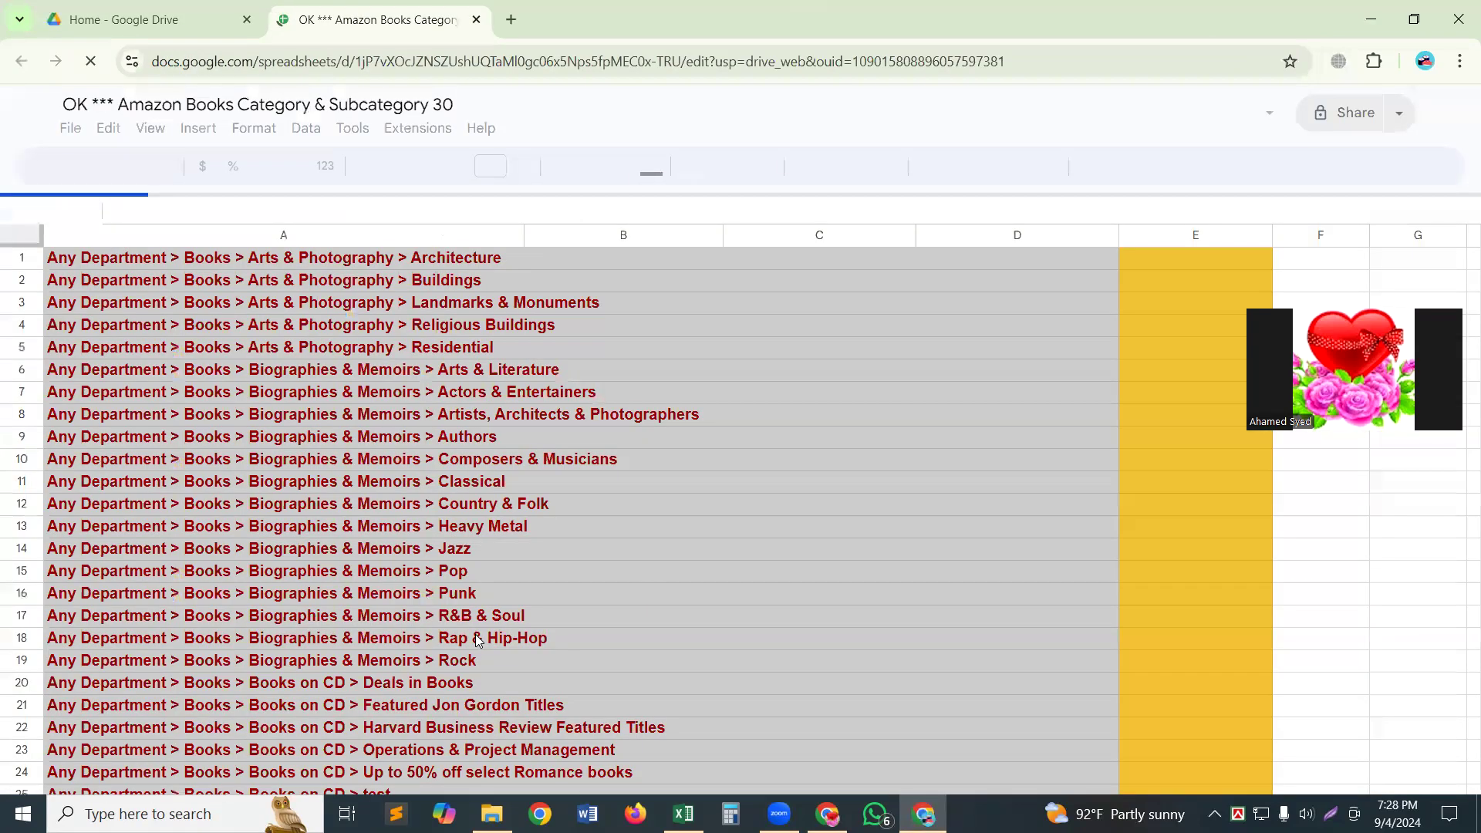
scroll(486, 609, "down", 5)
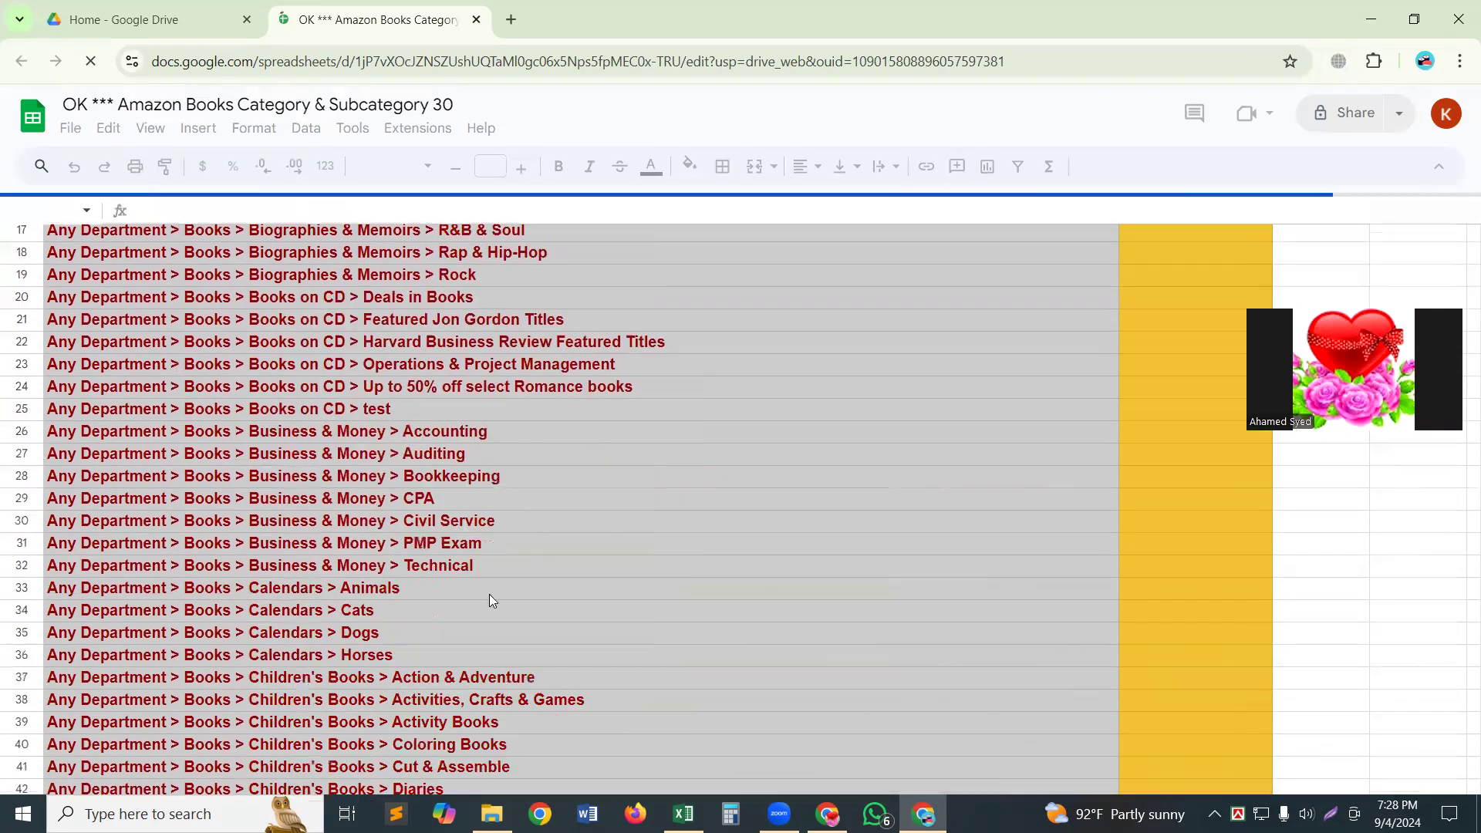
scroll(489, 600, "down", 2)
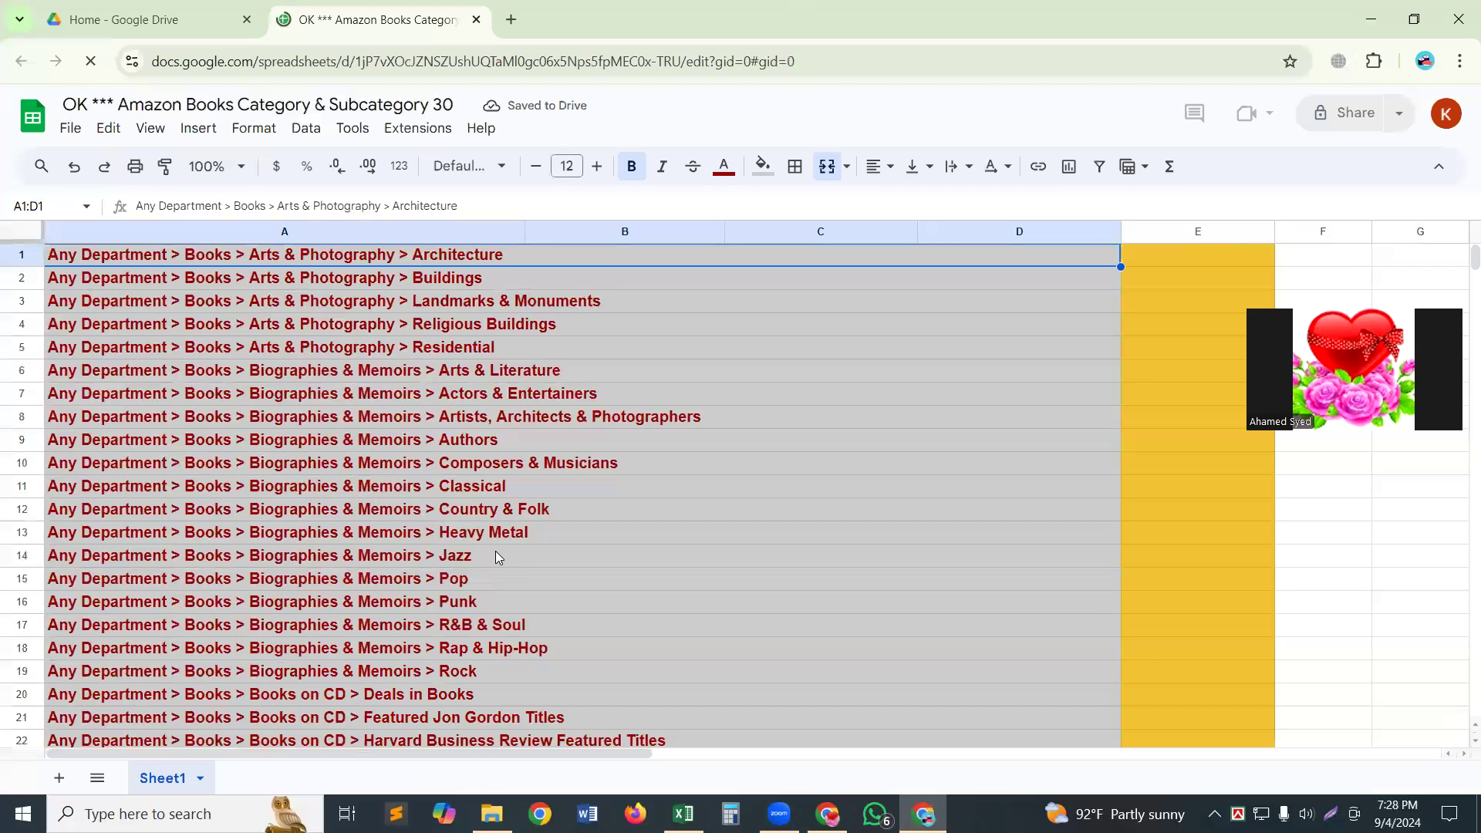
Step: Open the "OK**** PDF File - Fuel Booklet 02" spreadsheet from Drive and fill its whole header row with bright green
left_click(175, 15)
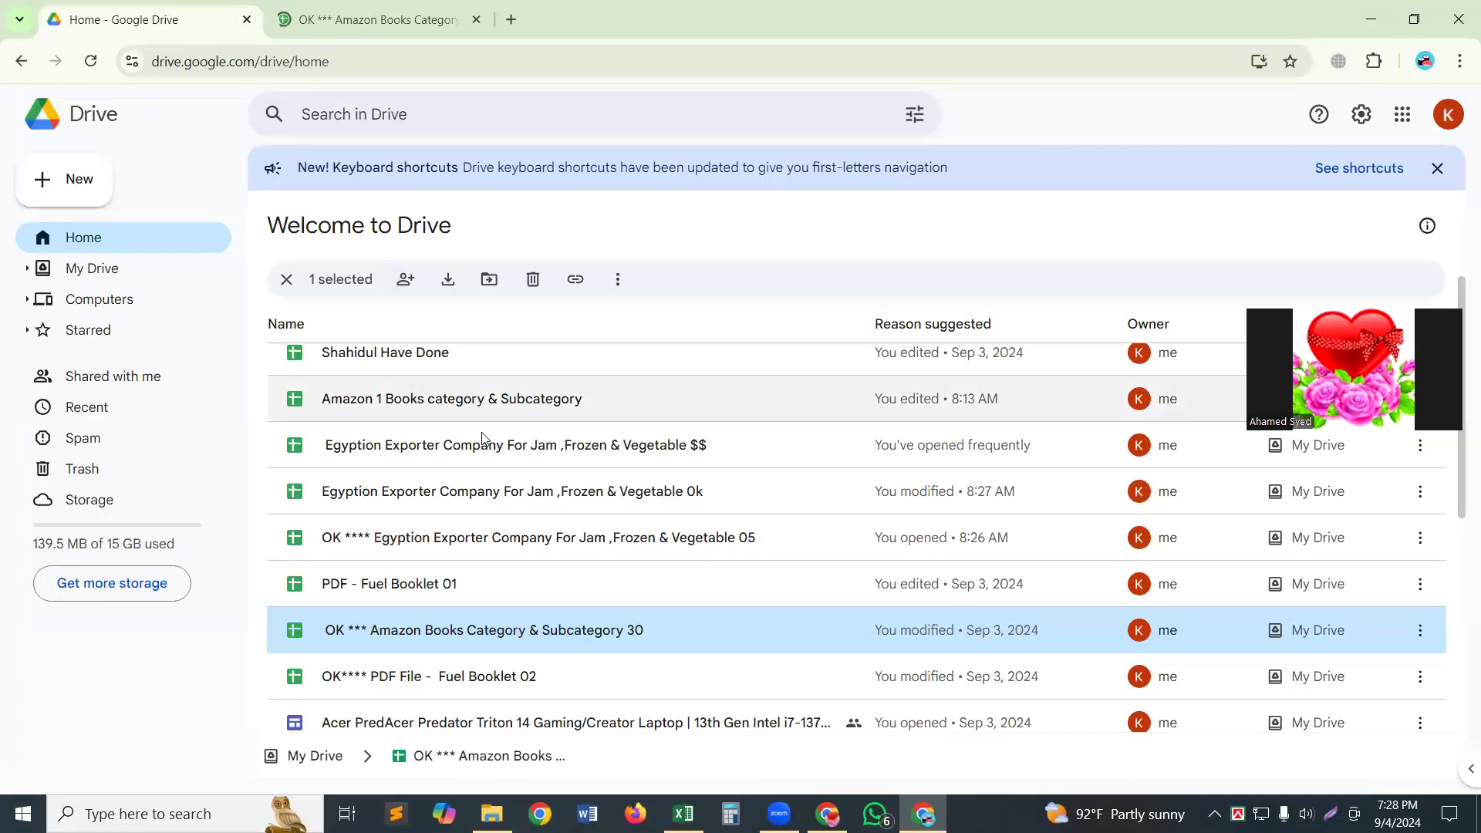
double_click(467, 679)
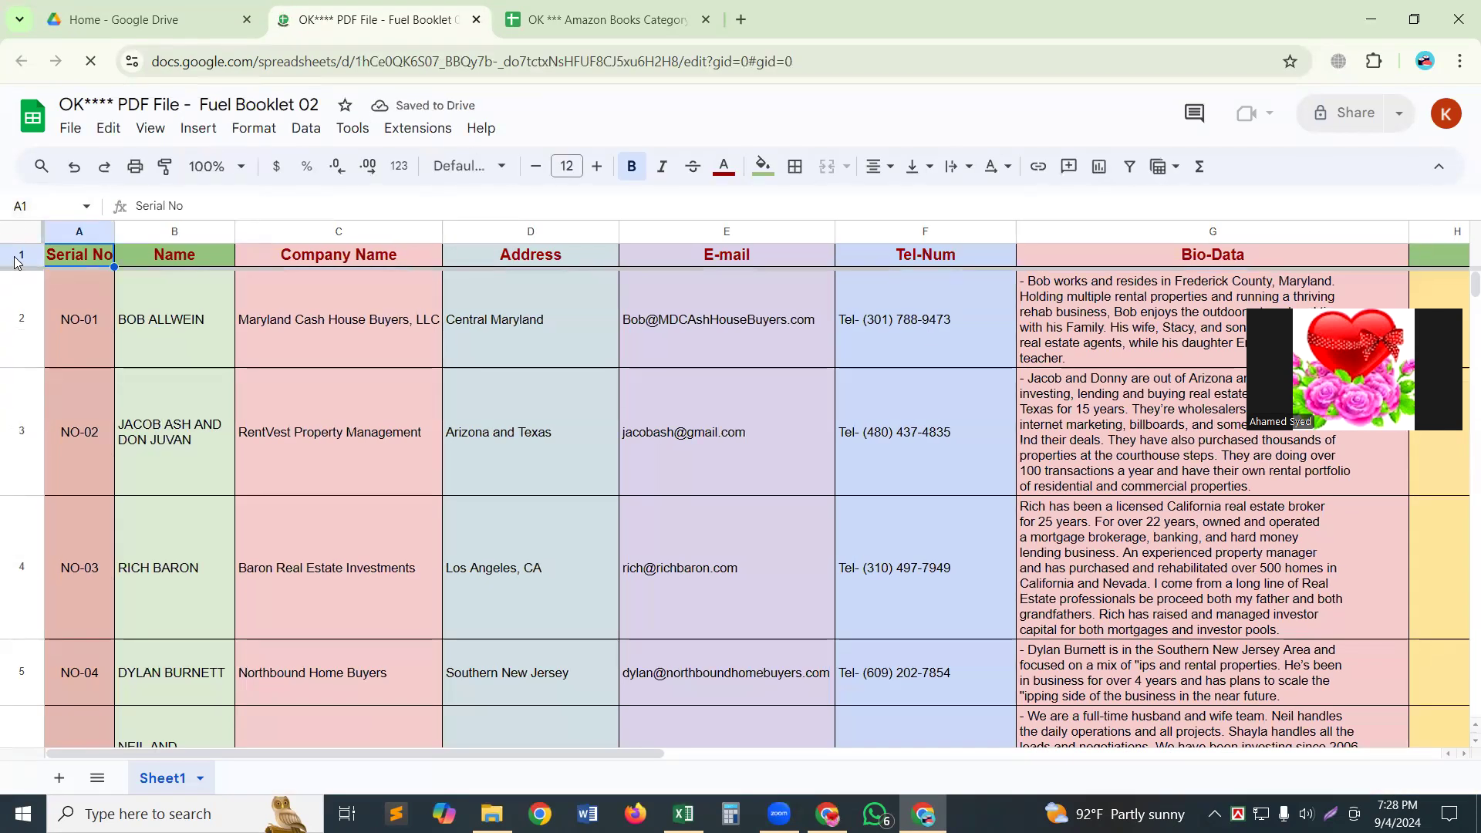
left_click(22, 259)
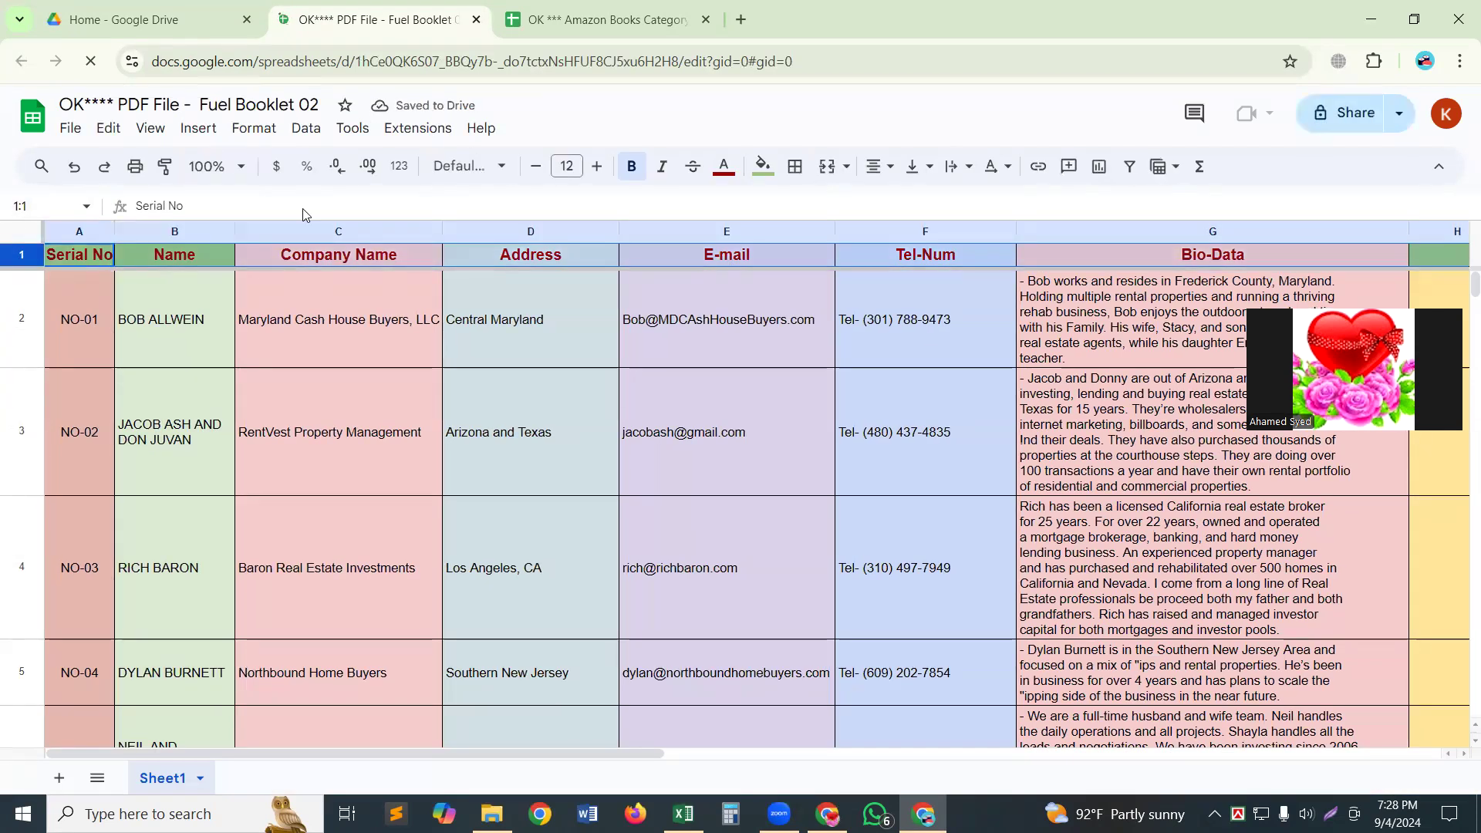
left_click(763, 167)
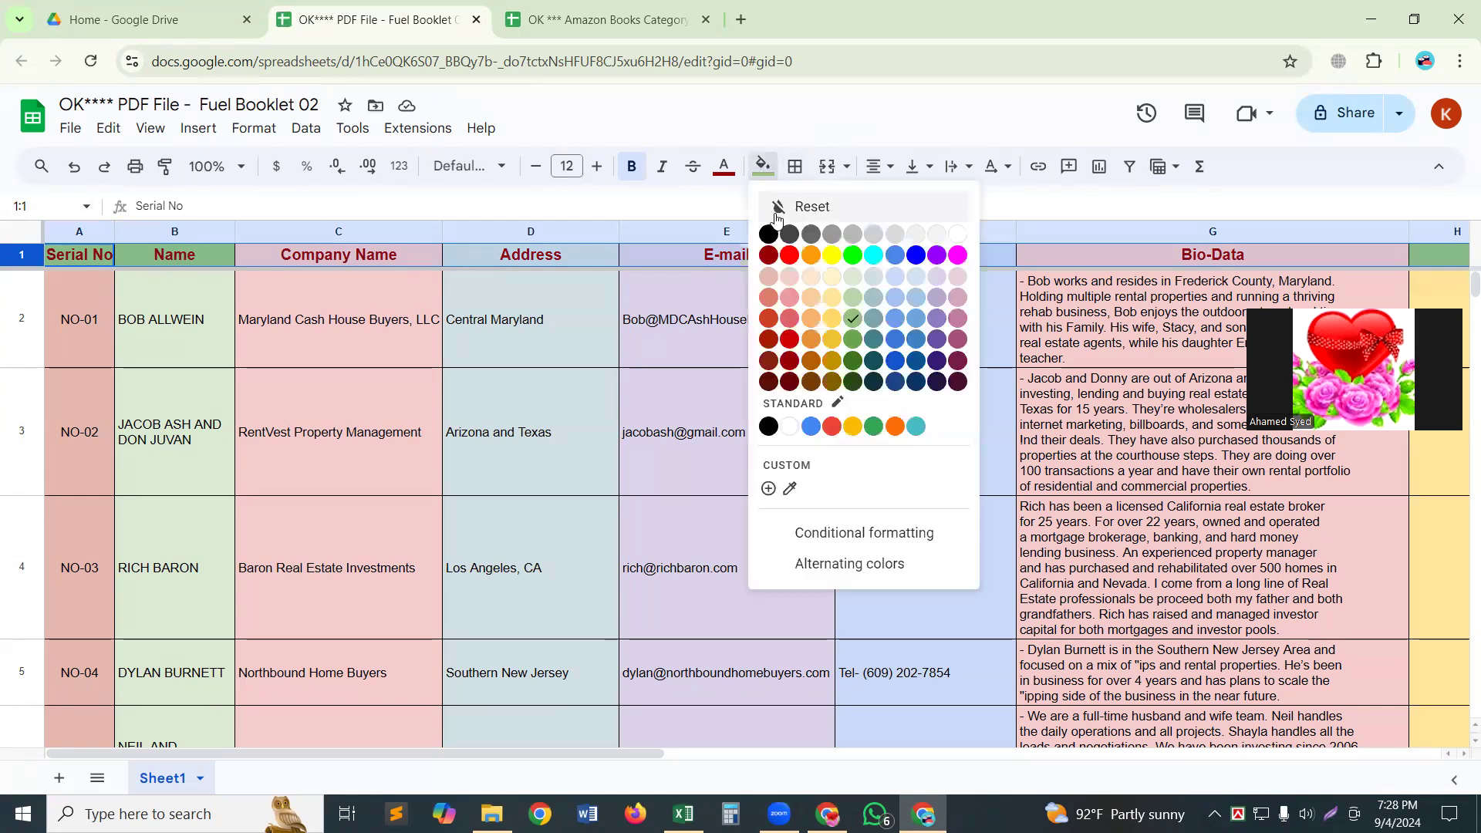
left_click(852, 255)
left_click(841, 362)
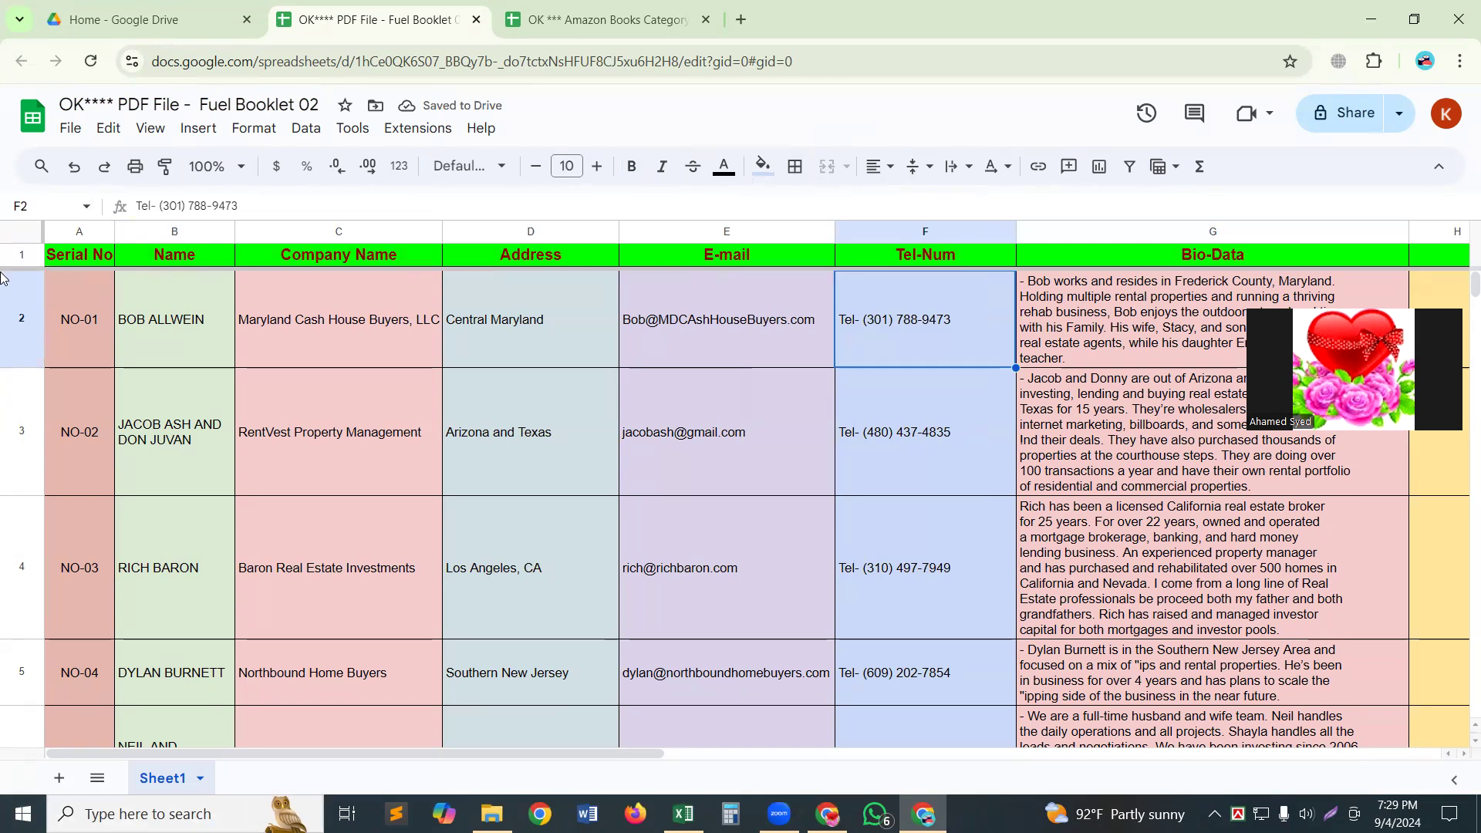
Step: Review the contact rows and slightly widen the Name column
scroll(468, 432, "down", 5)
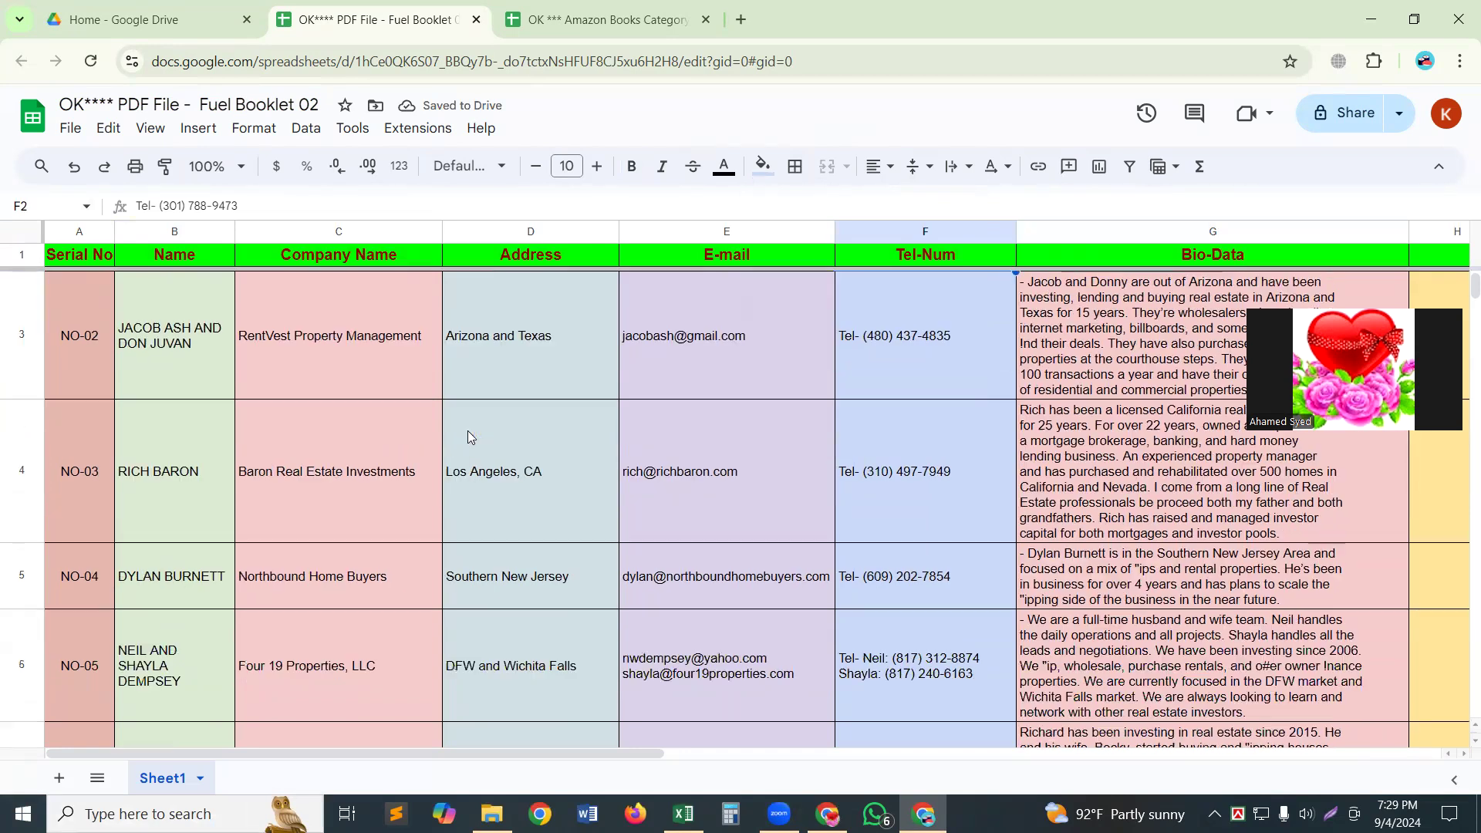
scroll(467, 431, "down", 2)
scroll(471, 429, "up", 3)
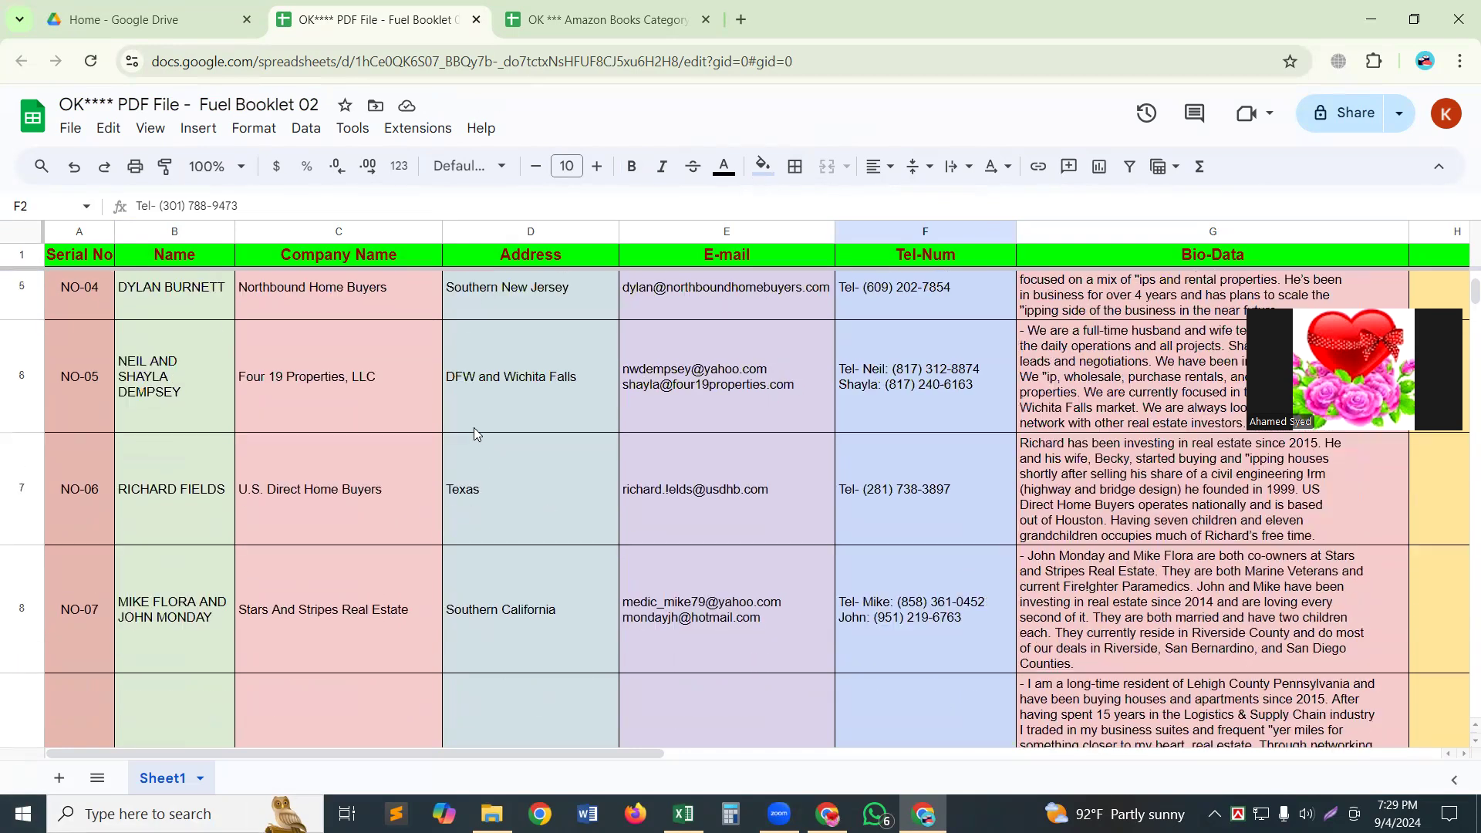
scroll(473, 434, "down", 1)
left_click_drag(235, 230, 237, 230)
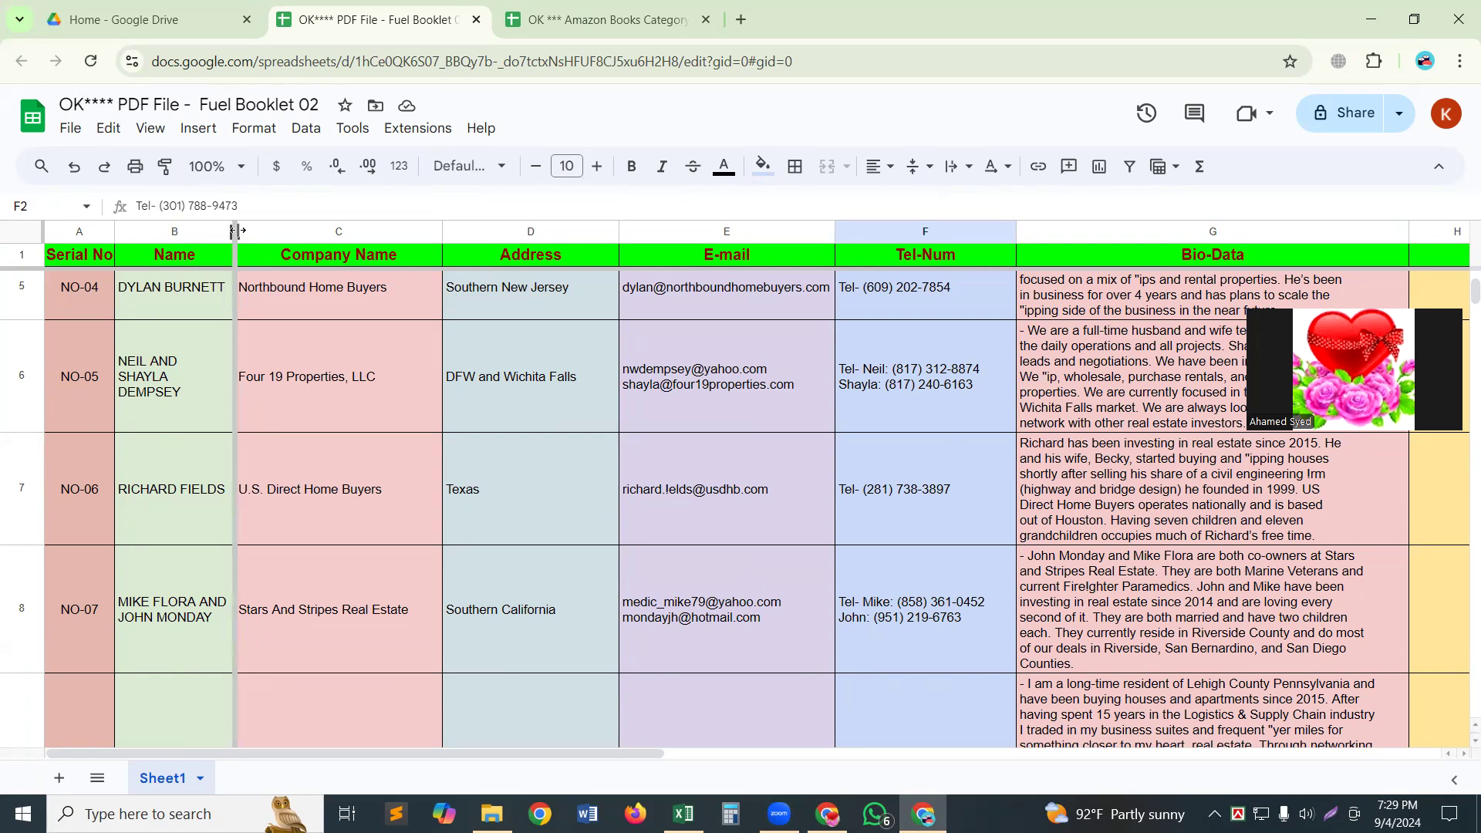
left_click_drag(238, 230, 249, 230)
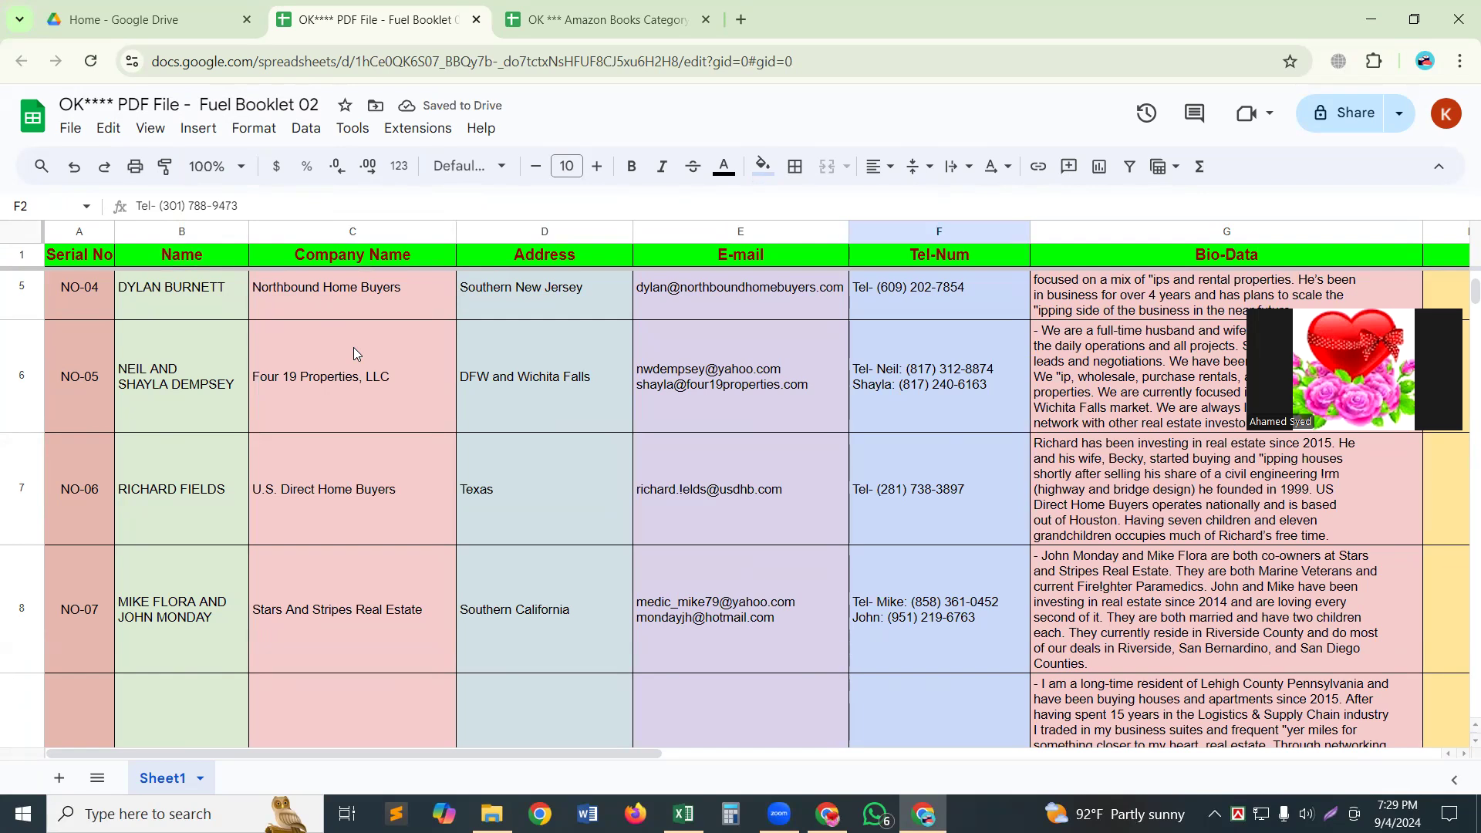
scroll(354, 338, "down", 2)
scroll(362, 321, "up", 6)
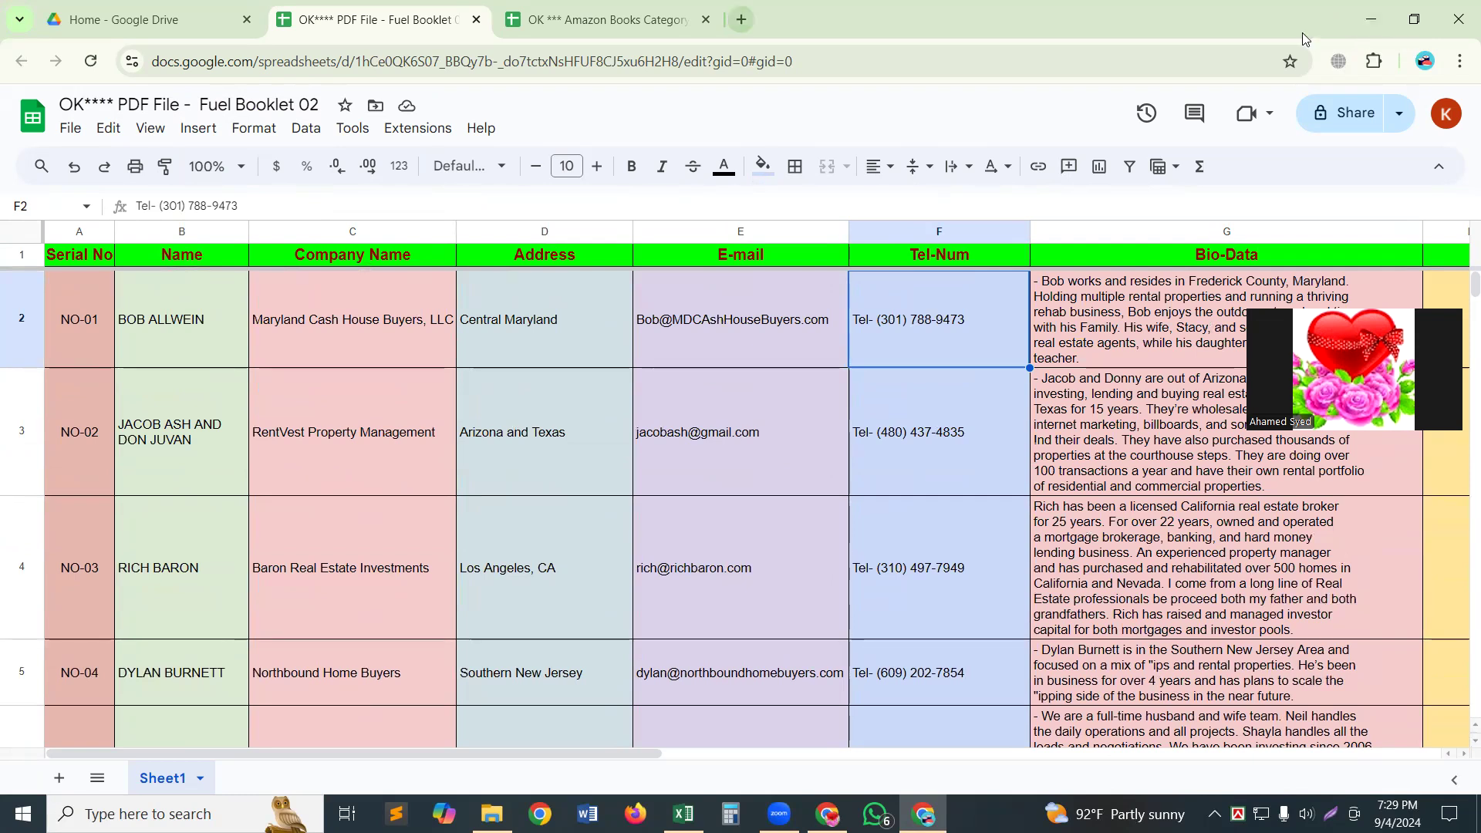
left_click(1373, 21)
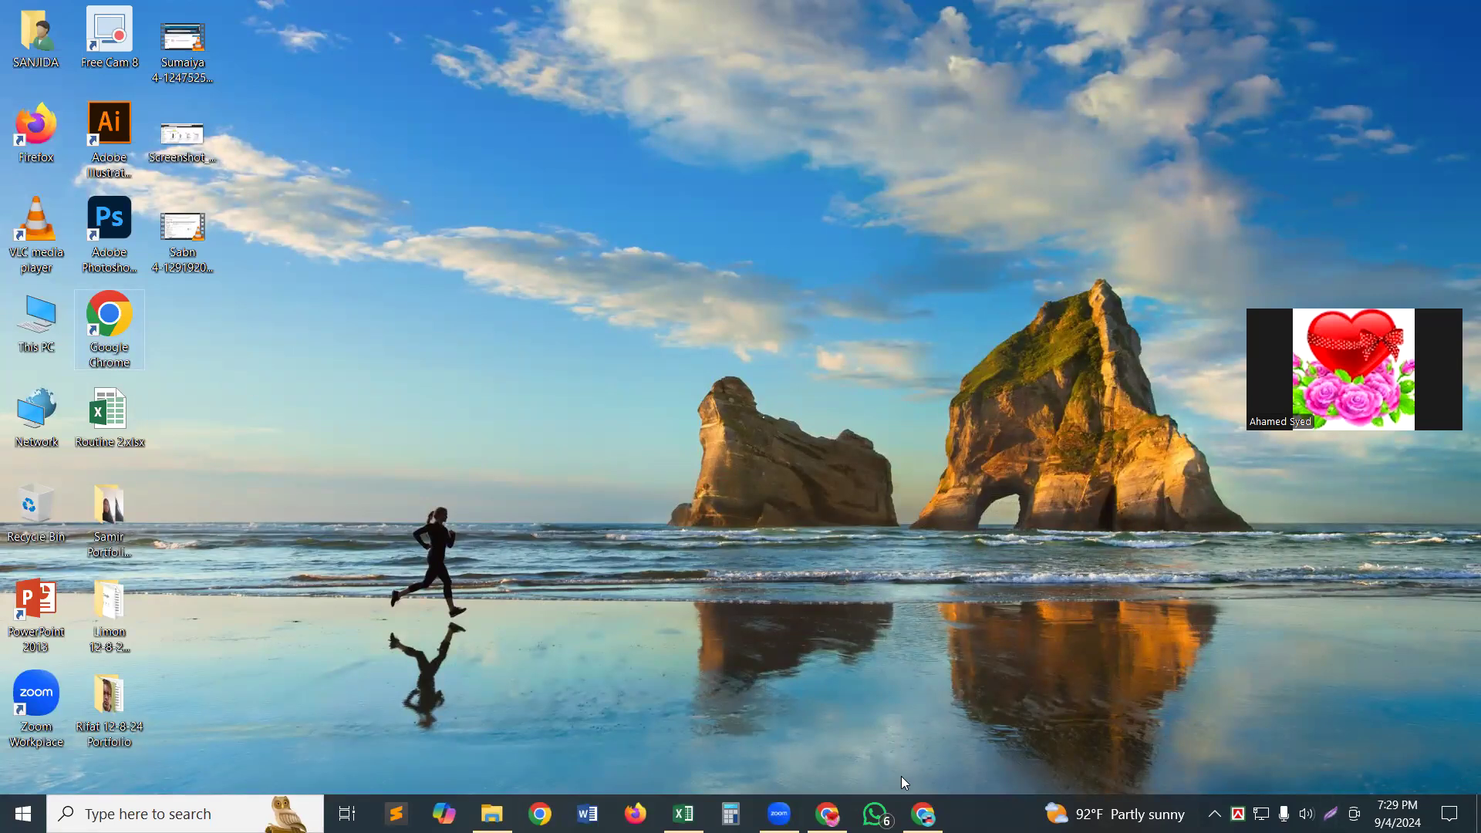
left_click(915, 804)
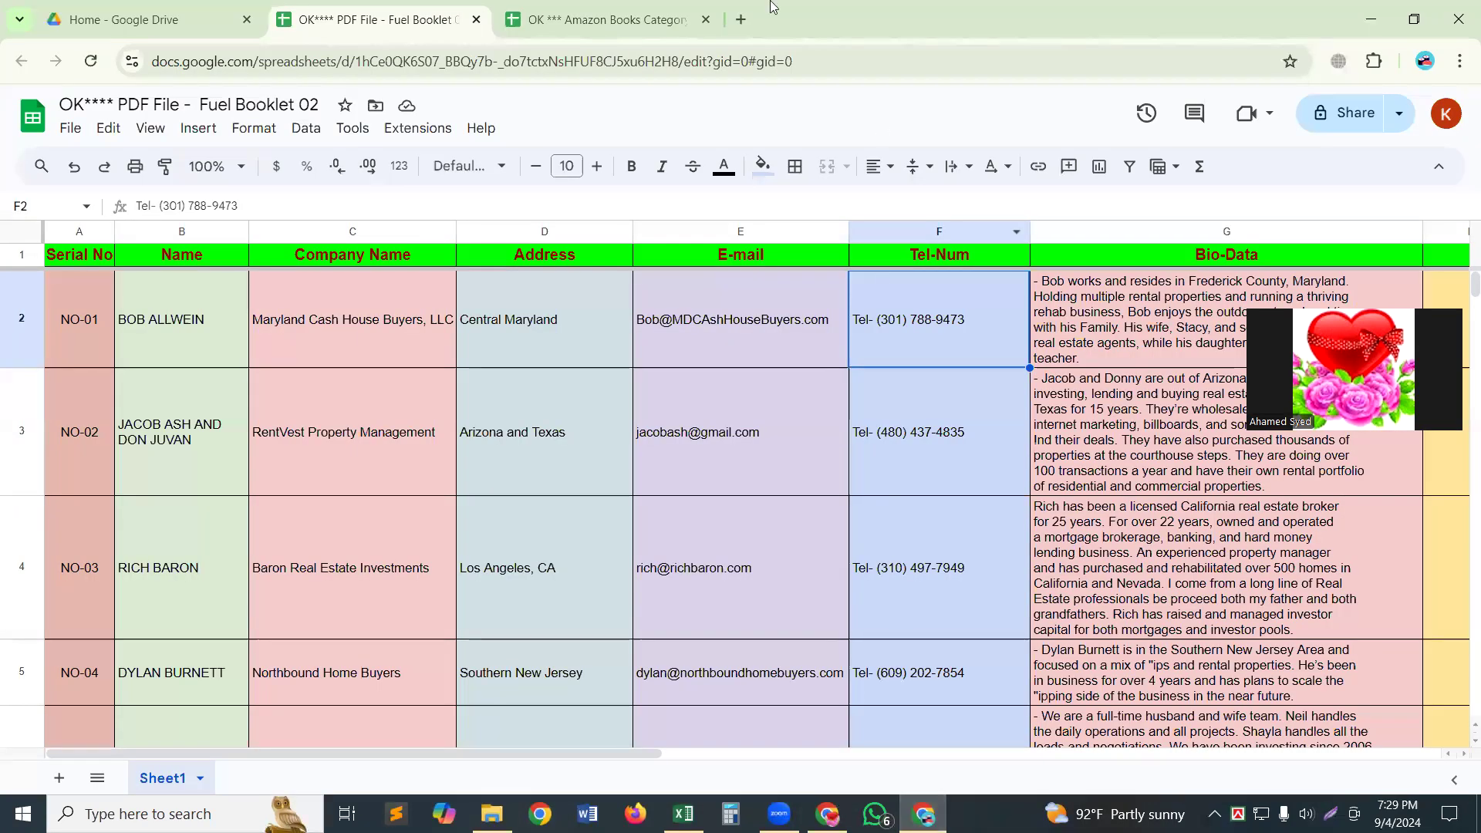
Step: Open Gmail in a new browser tab and open the email "F - Link - Gas From Gas Company - Web page"
left_click(747, 20)
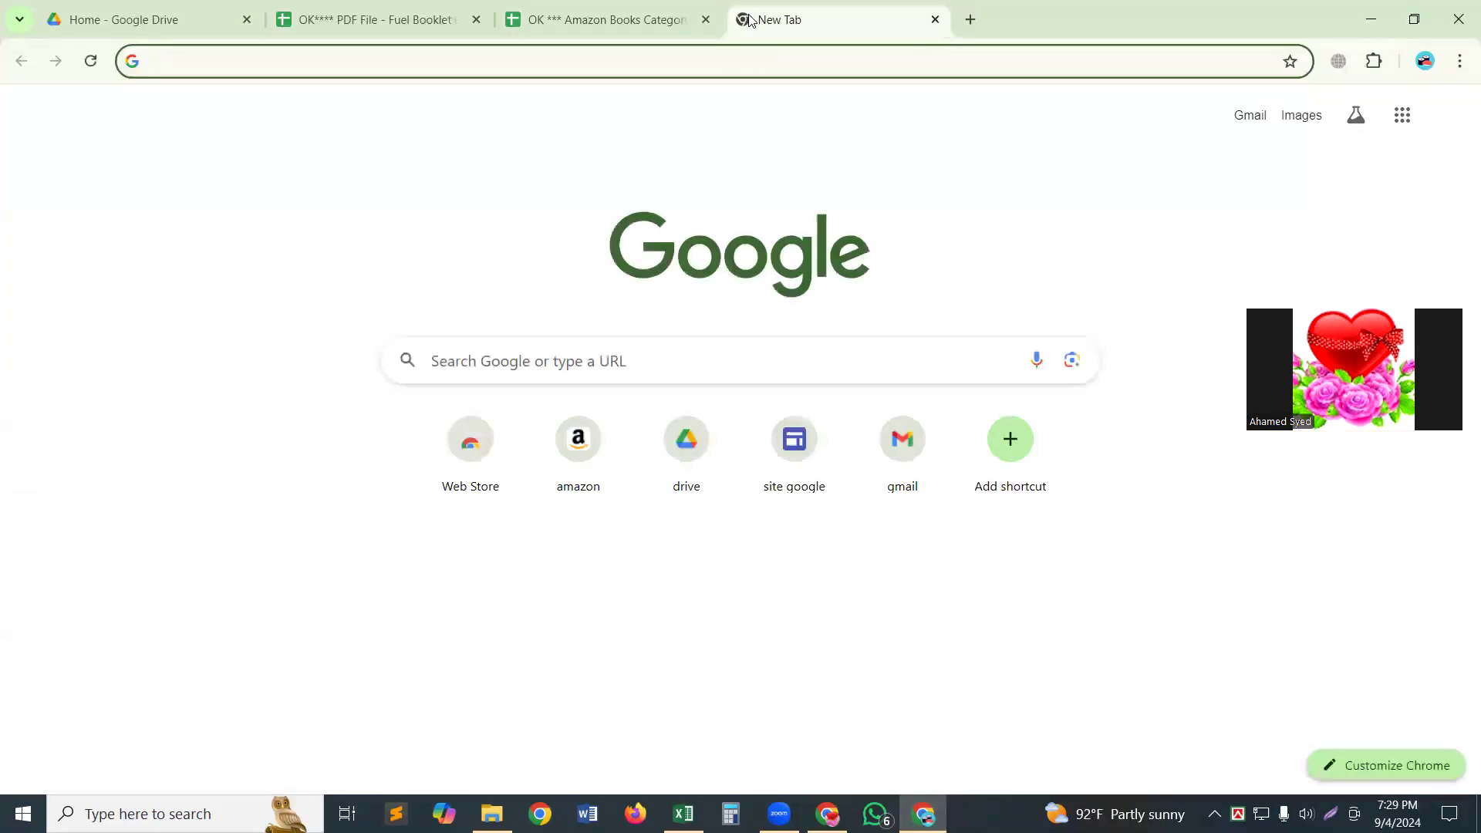
left_click(1255, 118)
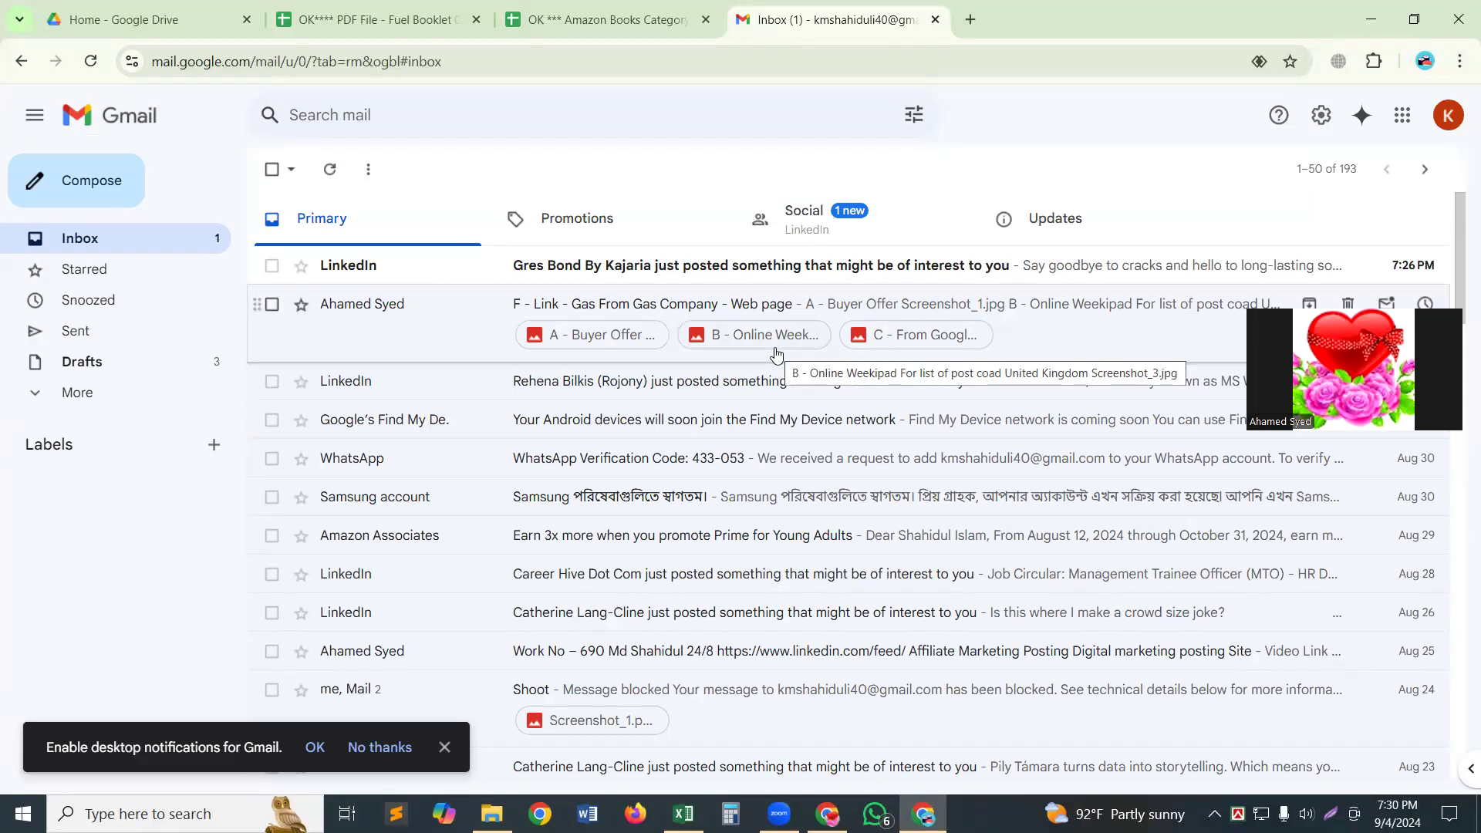
left_click(463, 336)
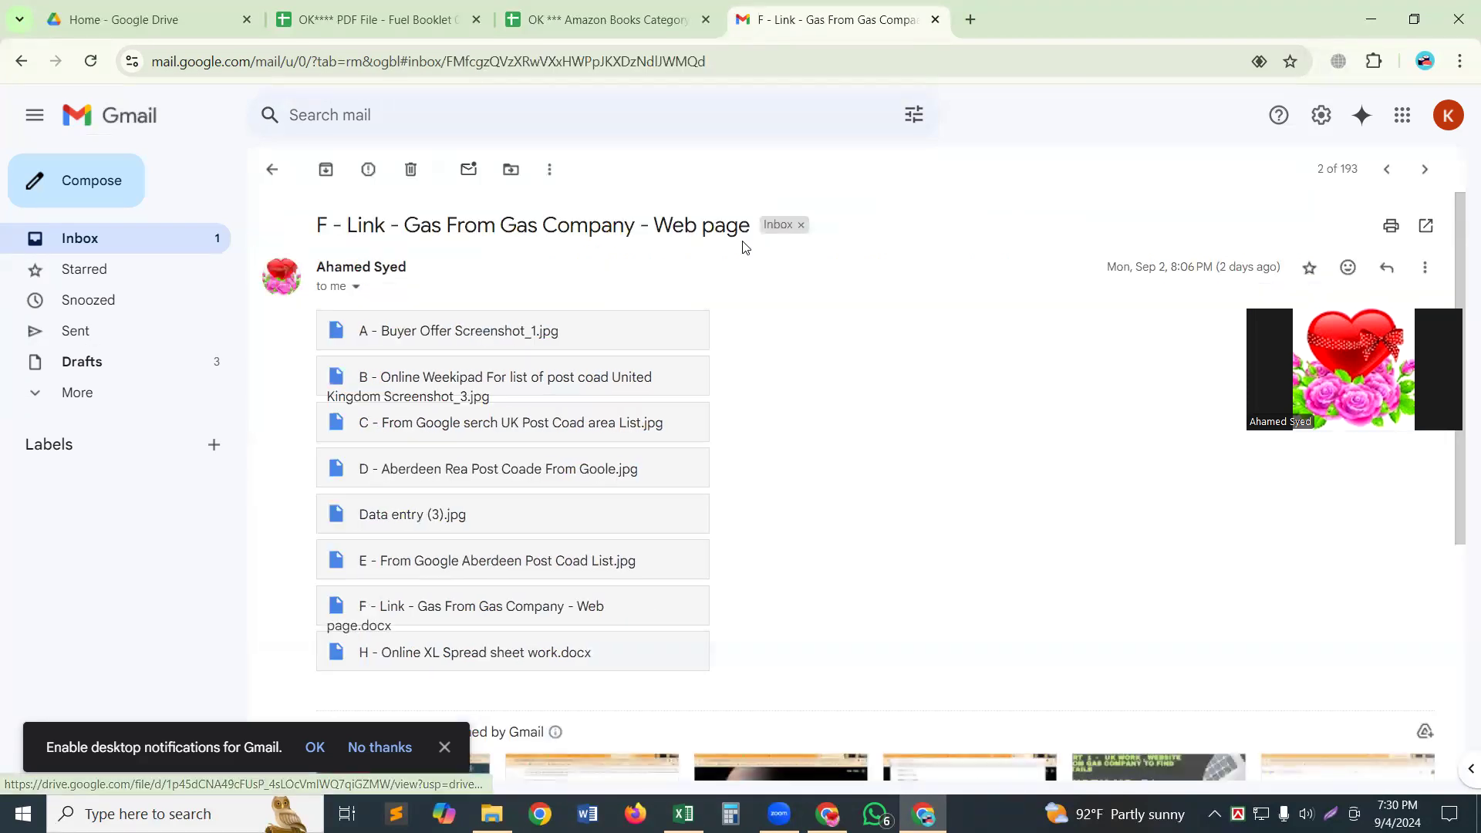
right_click(810, 302)
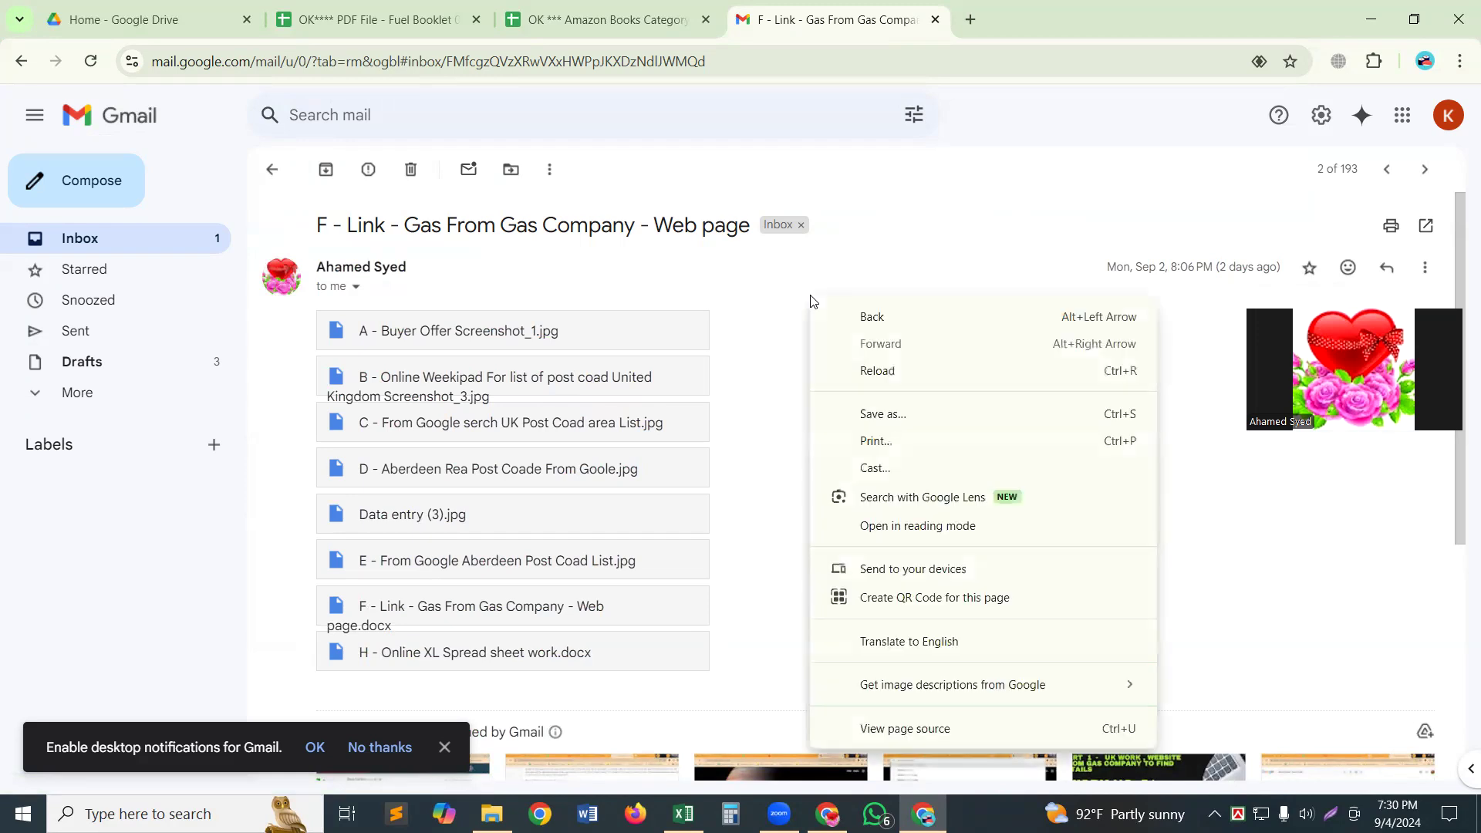
left_click(421, 360)
right_click(421, 359)
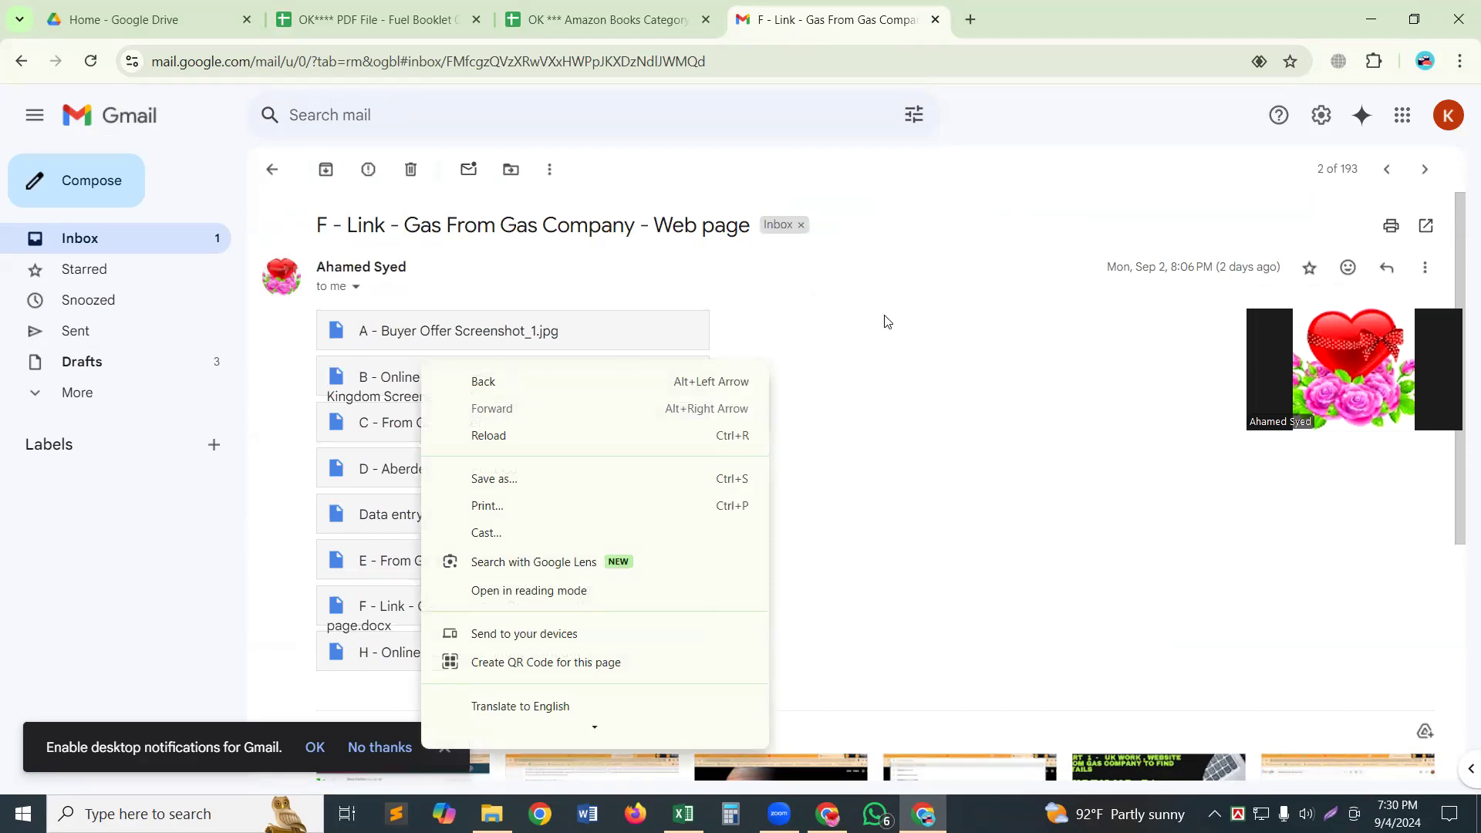
left_click(997, 267)
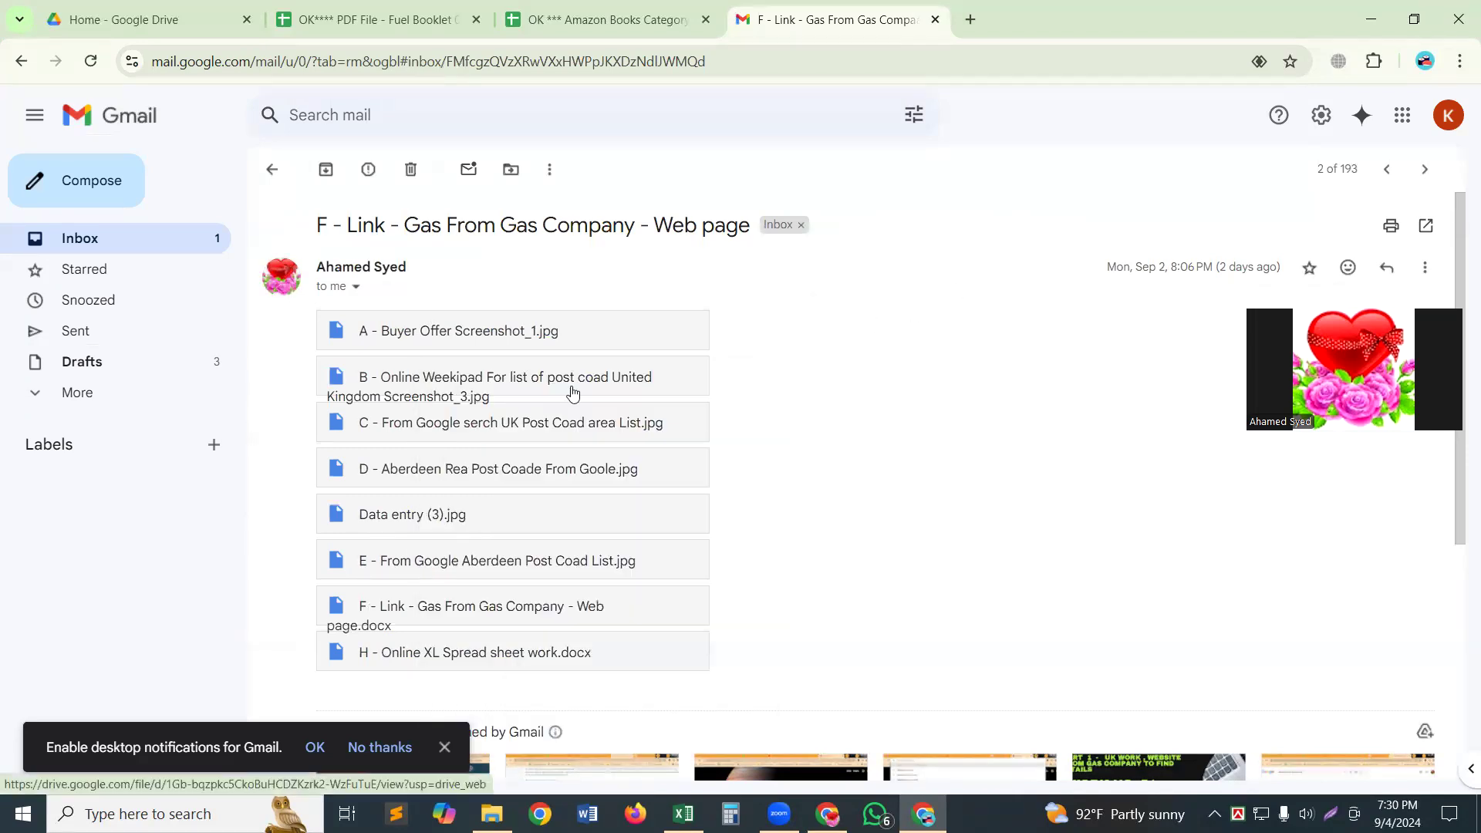
Step: Look over the email's attachments and open "A - Buyer Offer Screenshot_1.jpg" to view the buyer's requirements
scroll(571, 390, "down", 3)
scroll(574, 393, "up", 1)
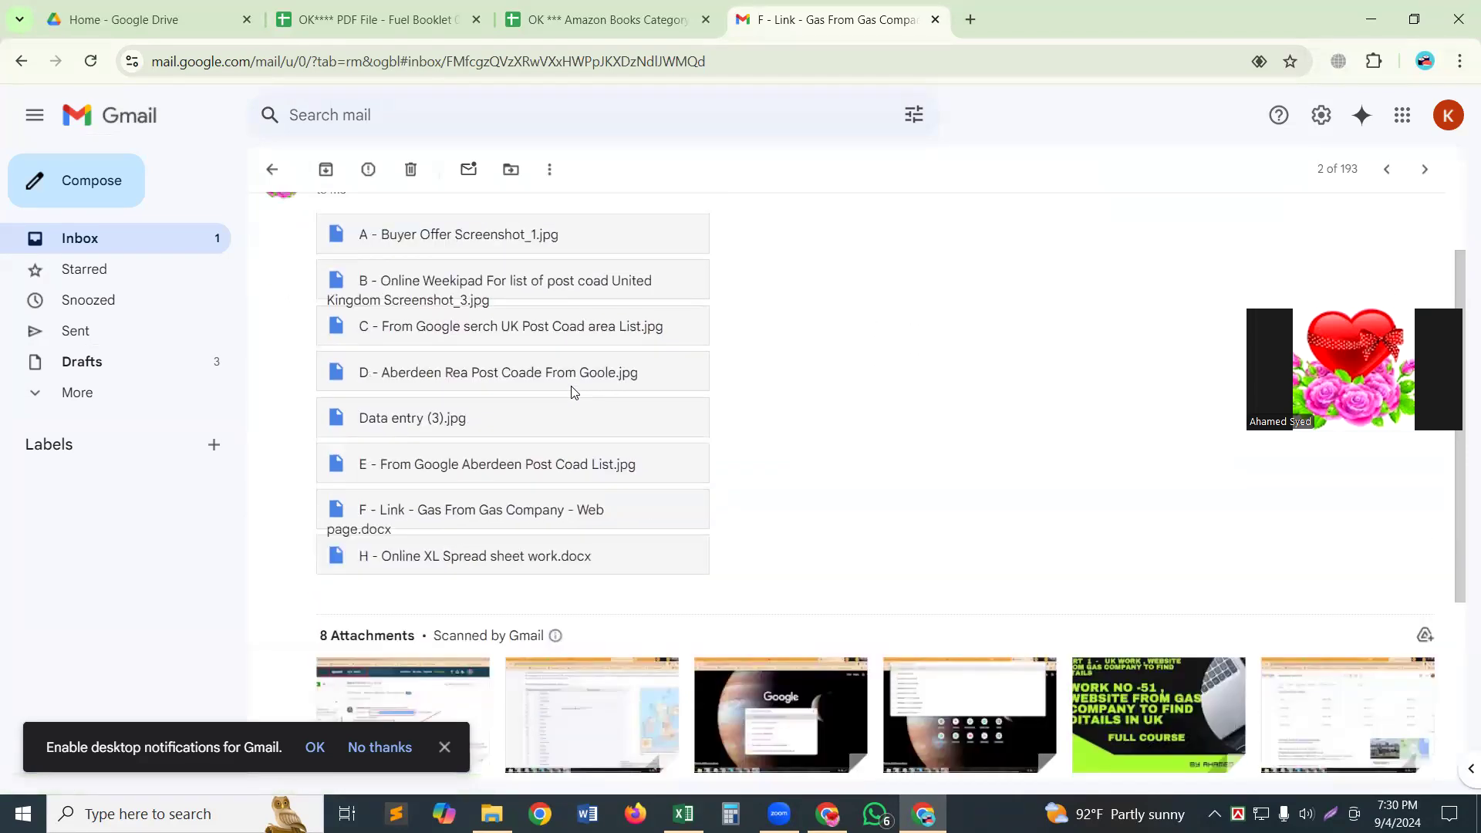
scroll(574, 392, "up", 1)
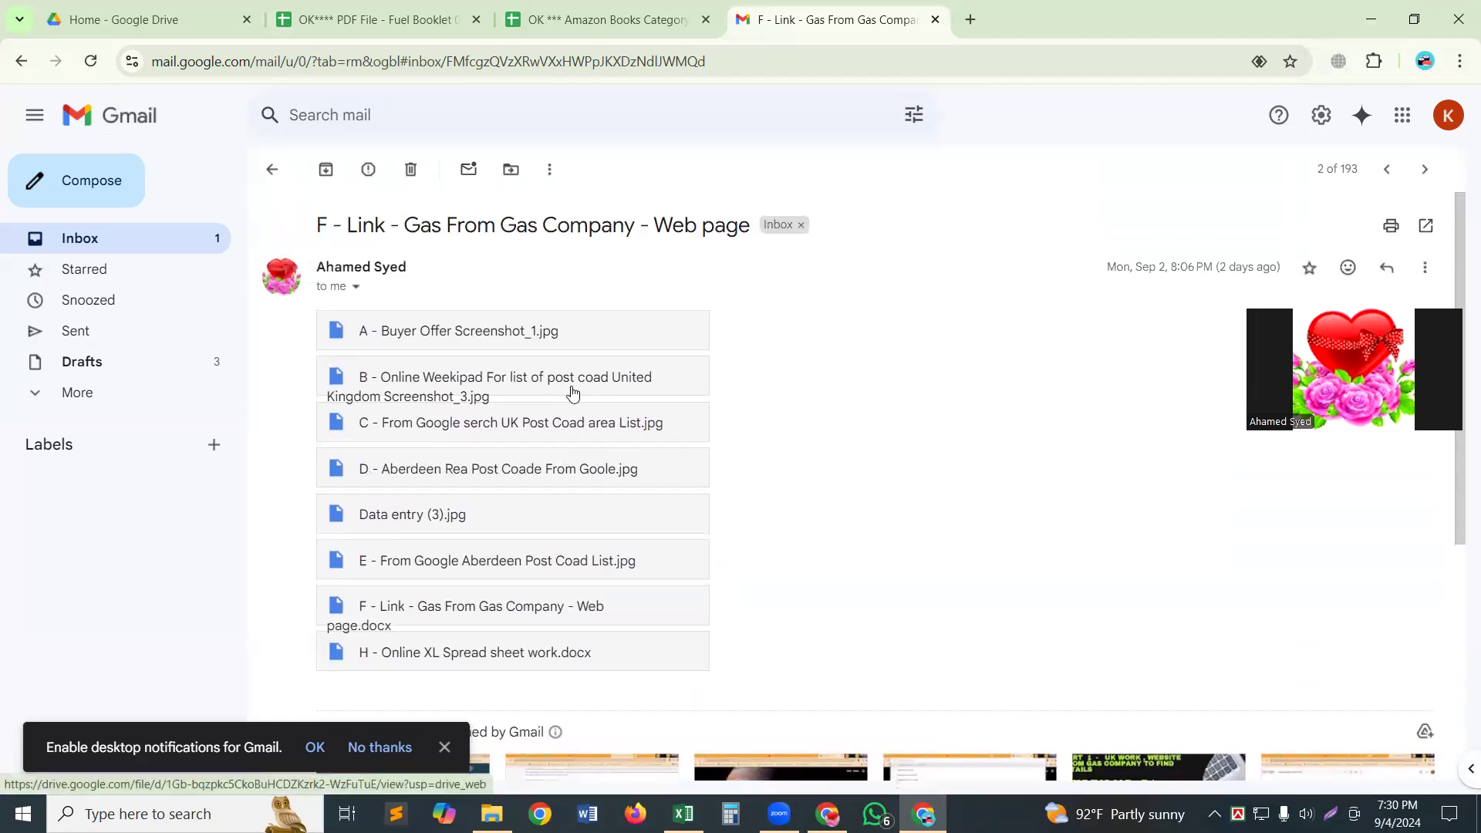
left_click(432, 335)
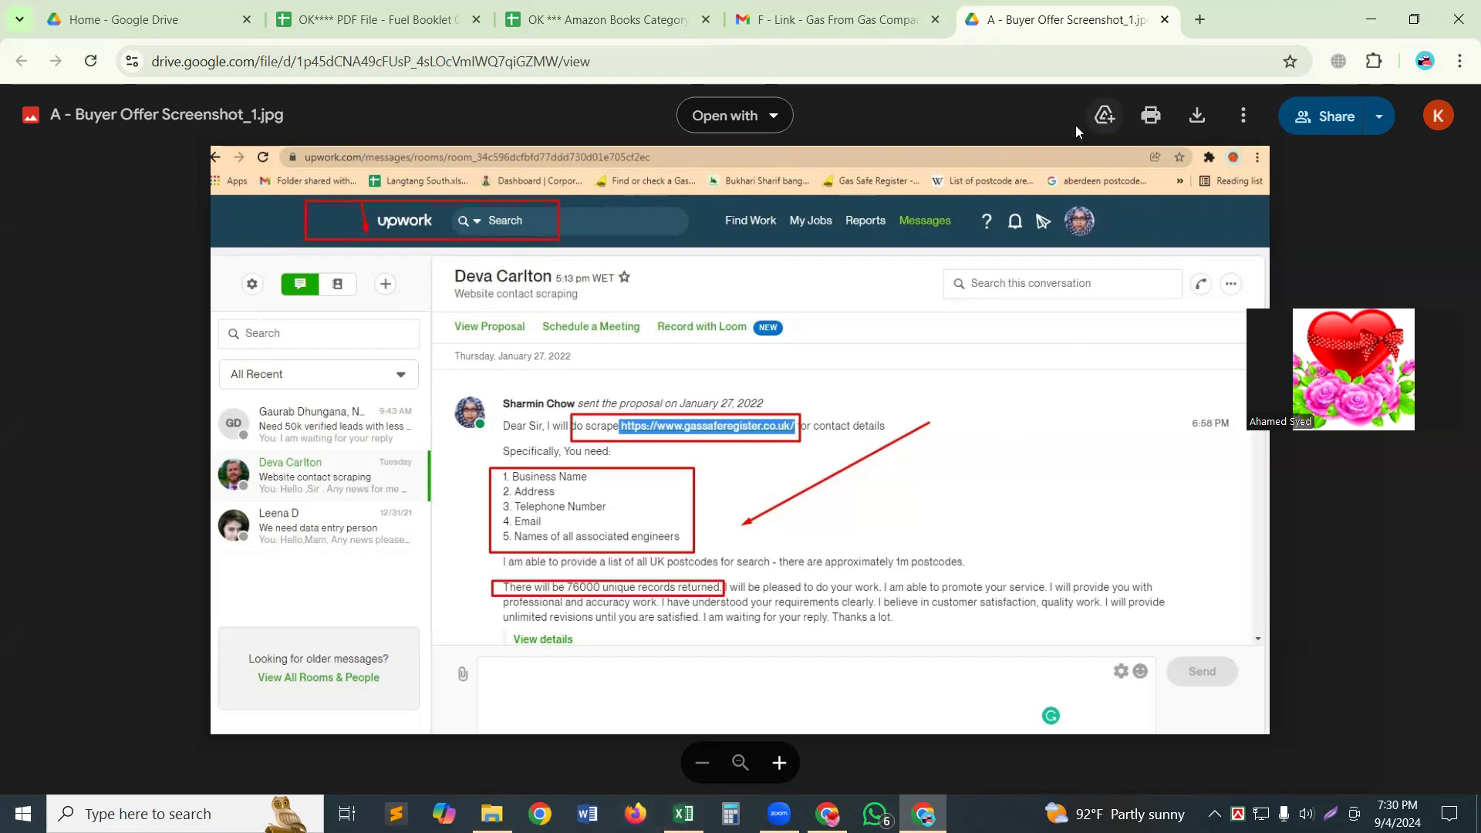
left_click(1373, 20)
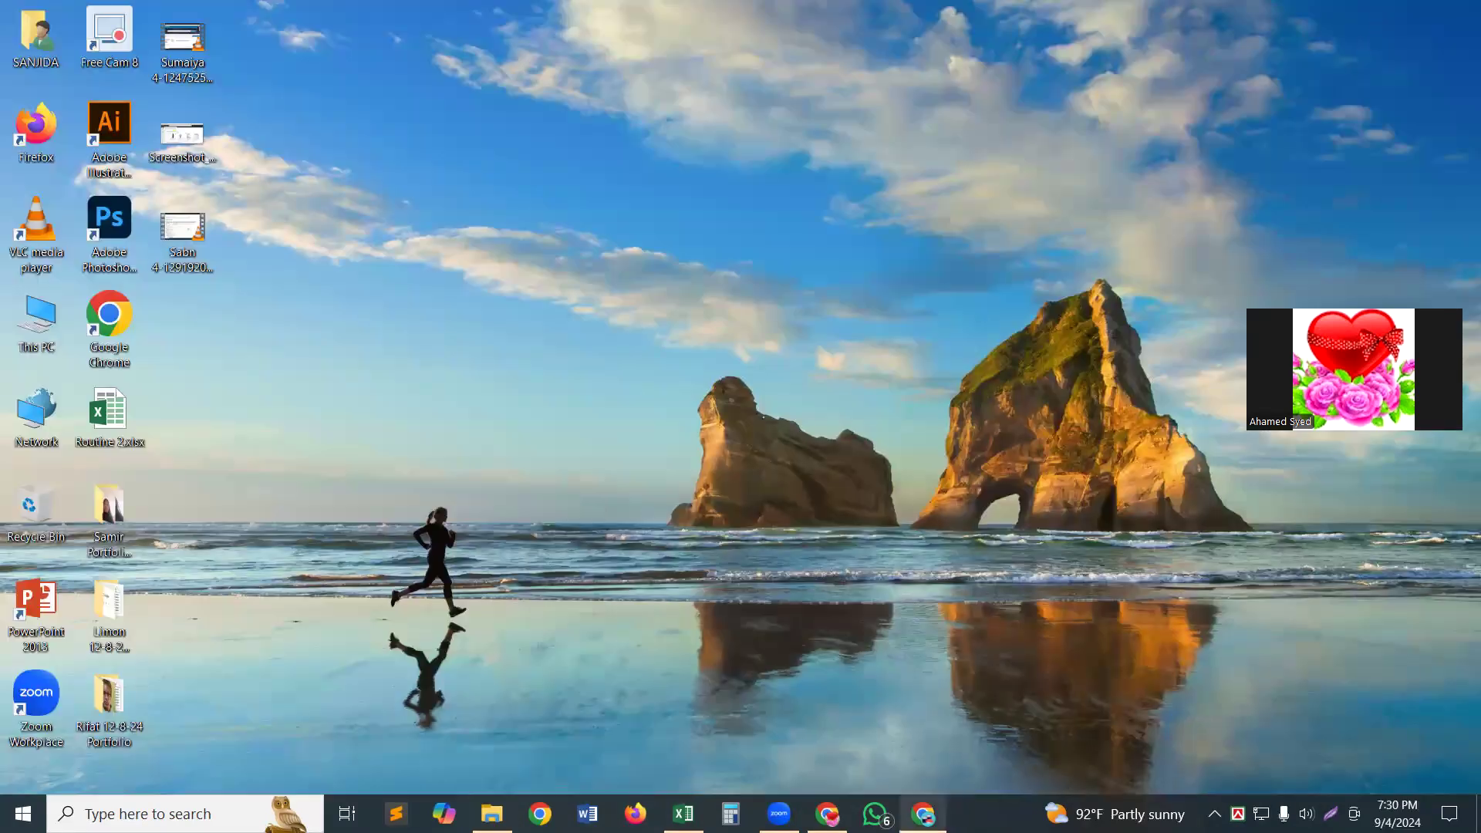
left_click(923, 814)
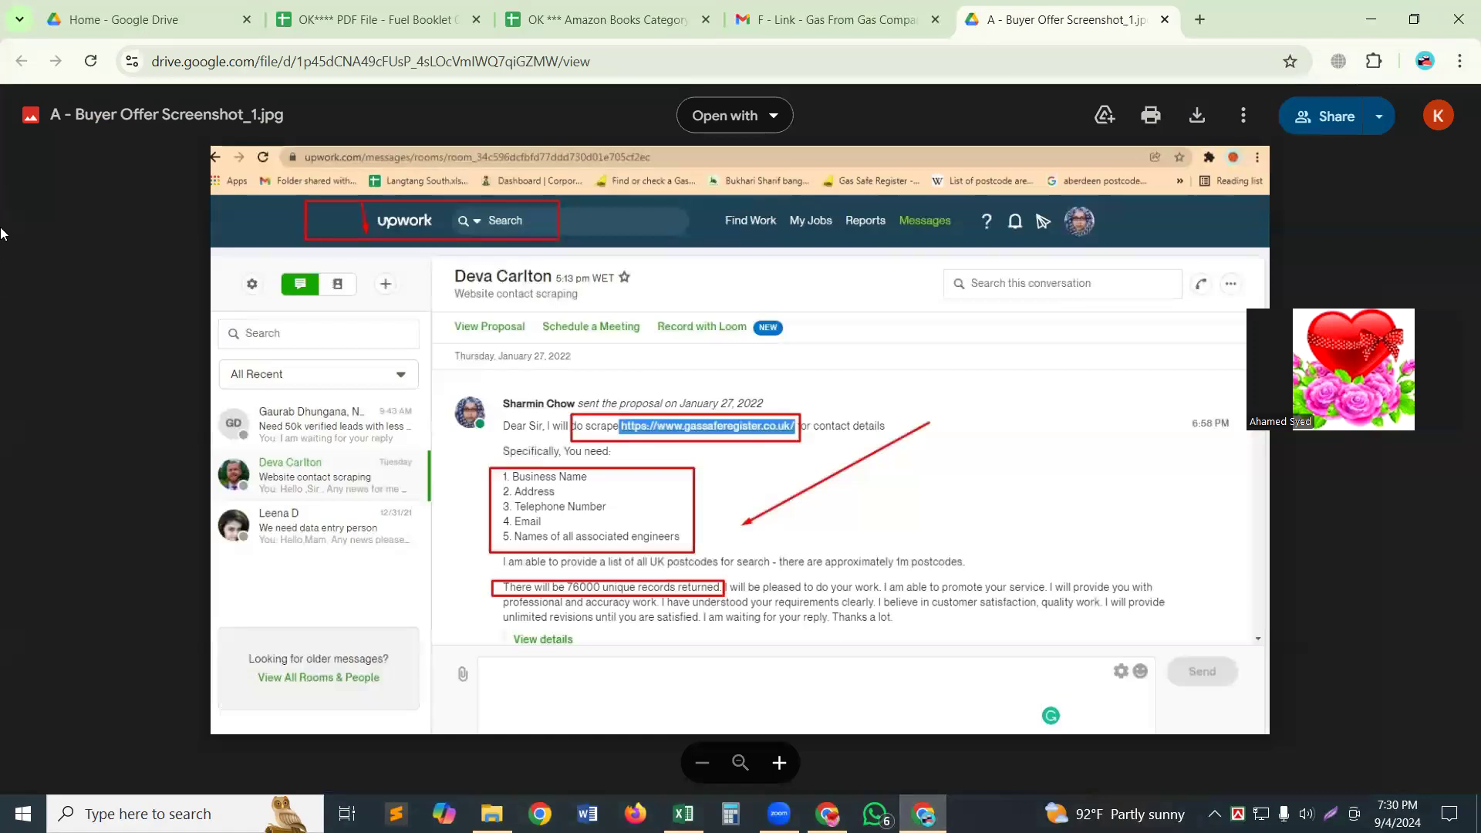
left_click(802, 19)
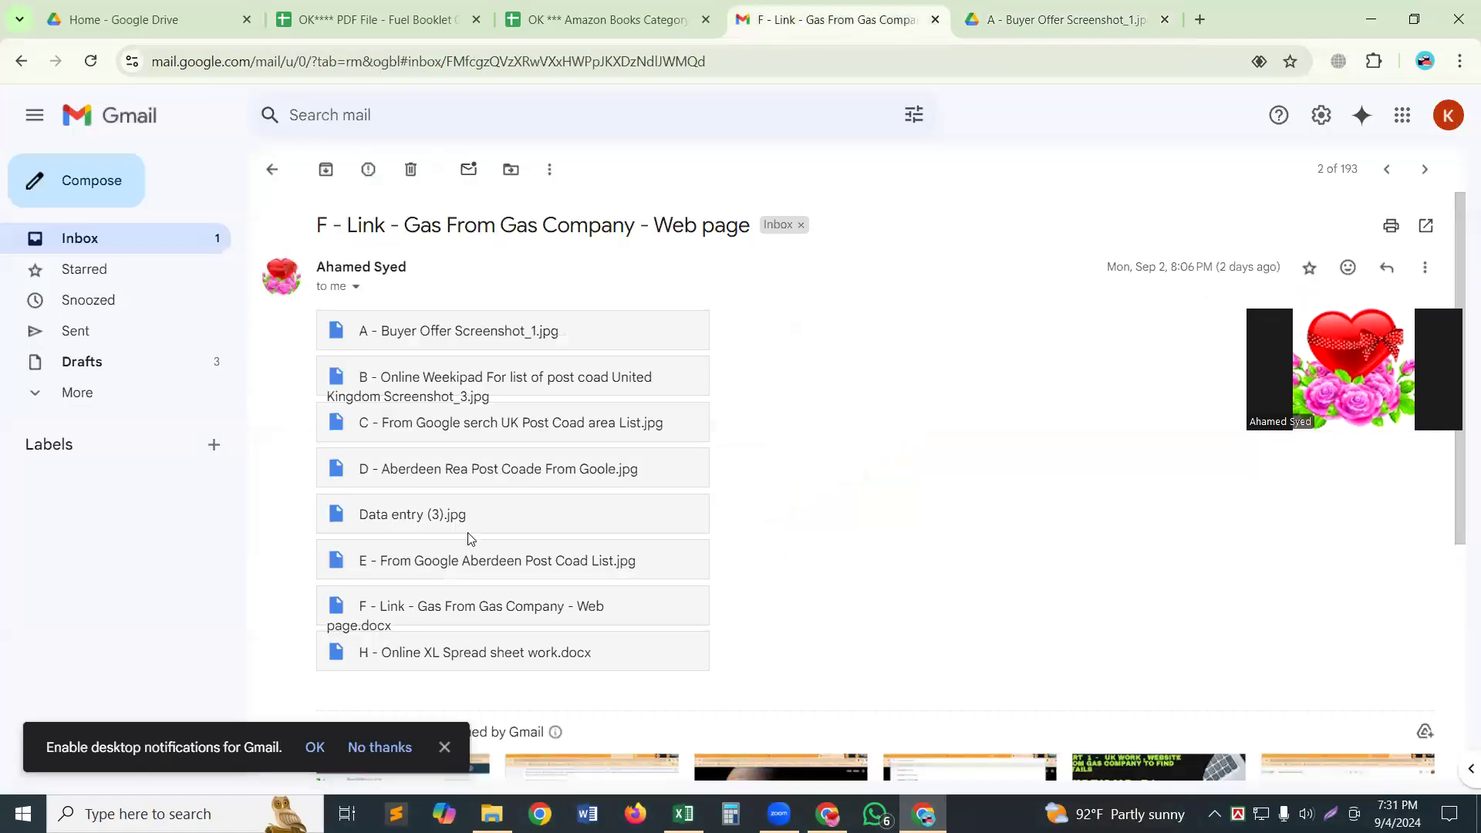
left_click(487, 617)
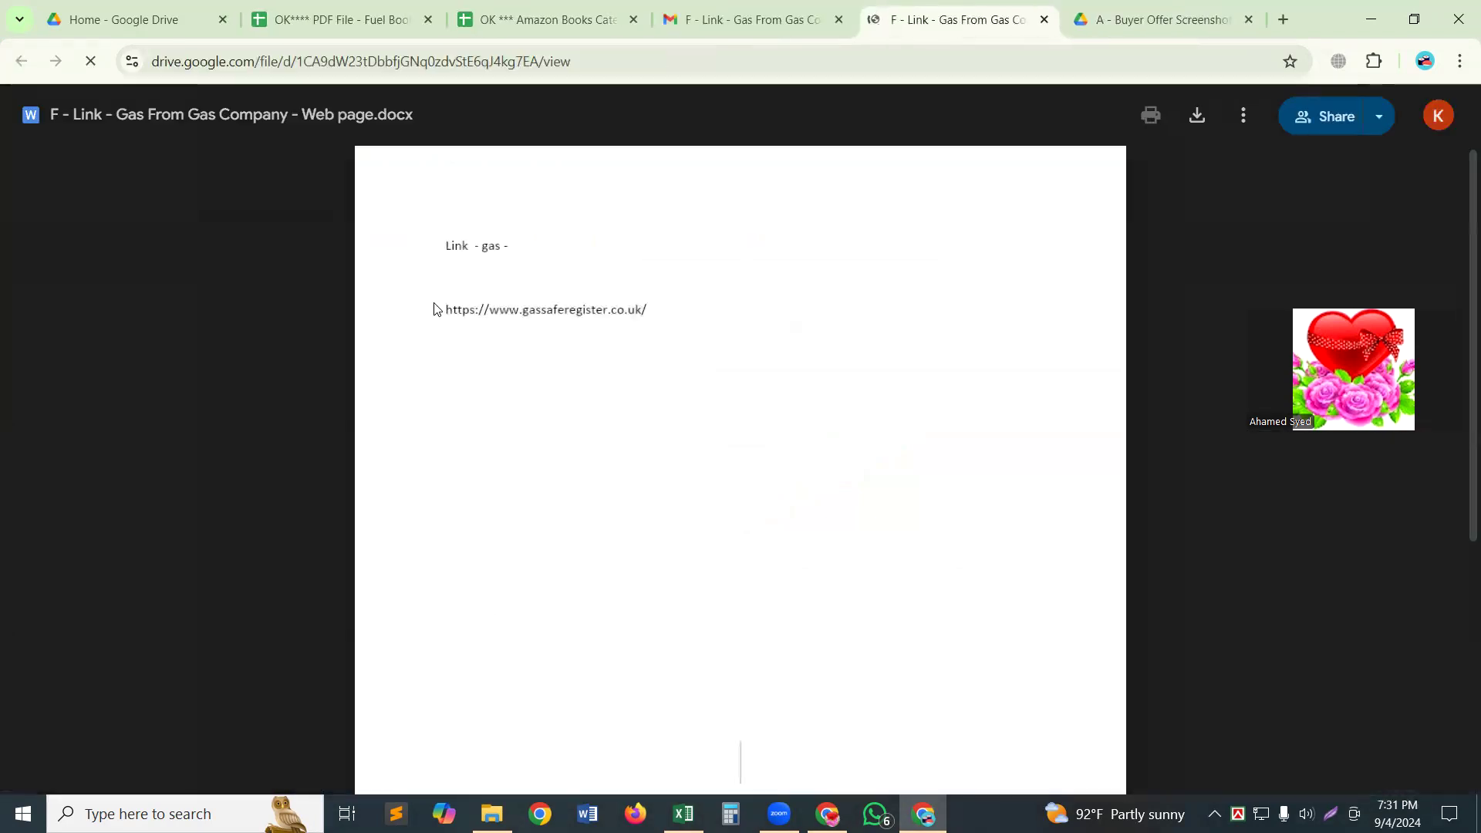
left_click_drag(433, 306, 523, 318)
key("ctrl+c")
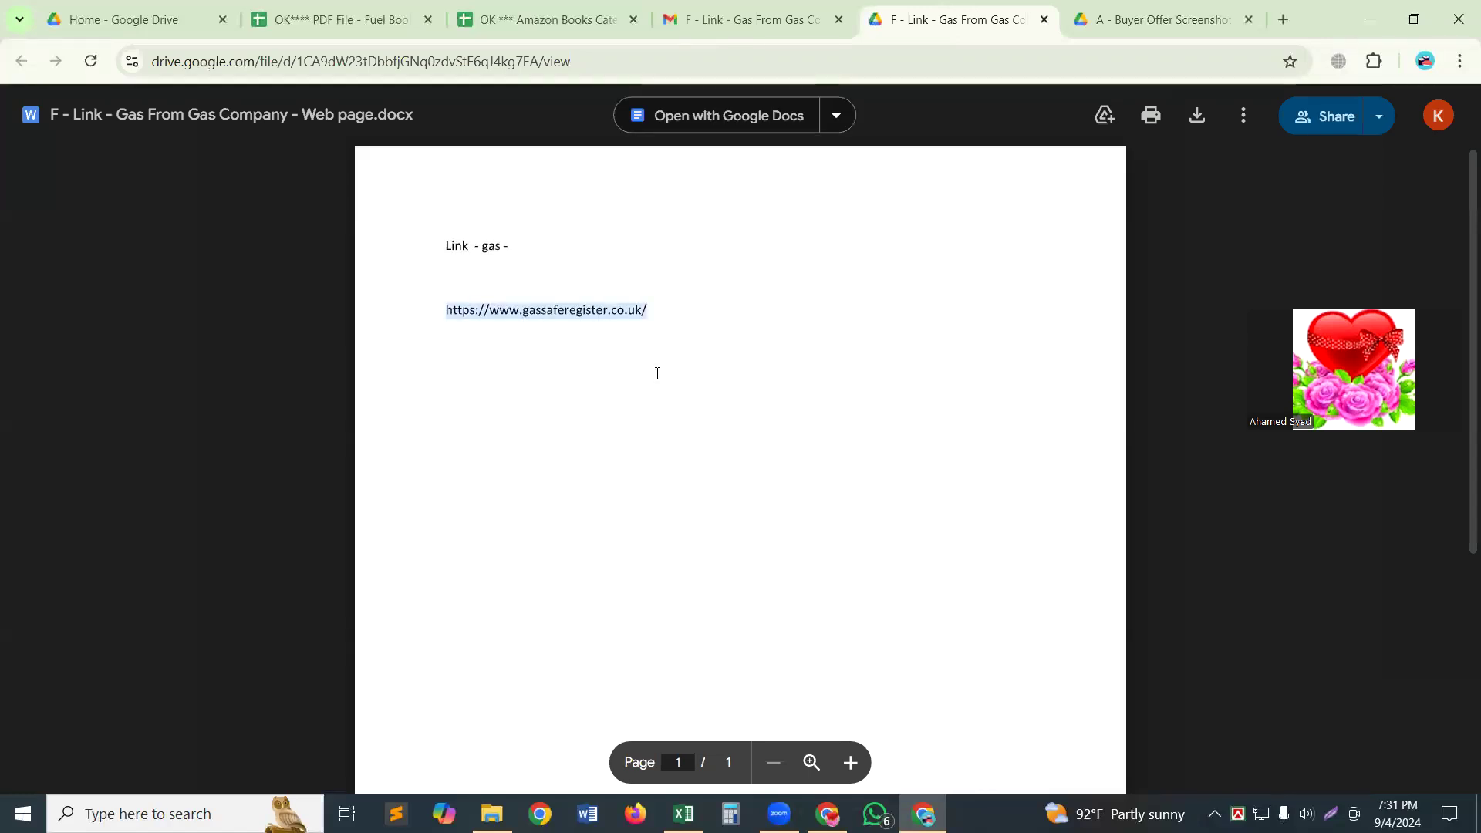
Step: Open a new browser tab and close the Drive, spreadsheet and attachment tabs, keeping the Gmail tab
left_click(1283, 19)
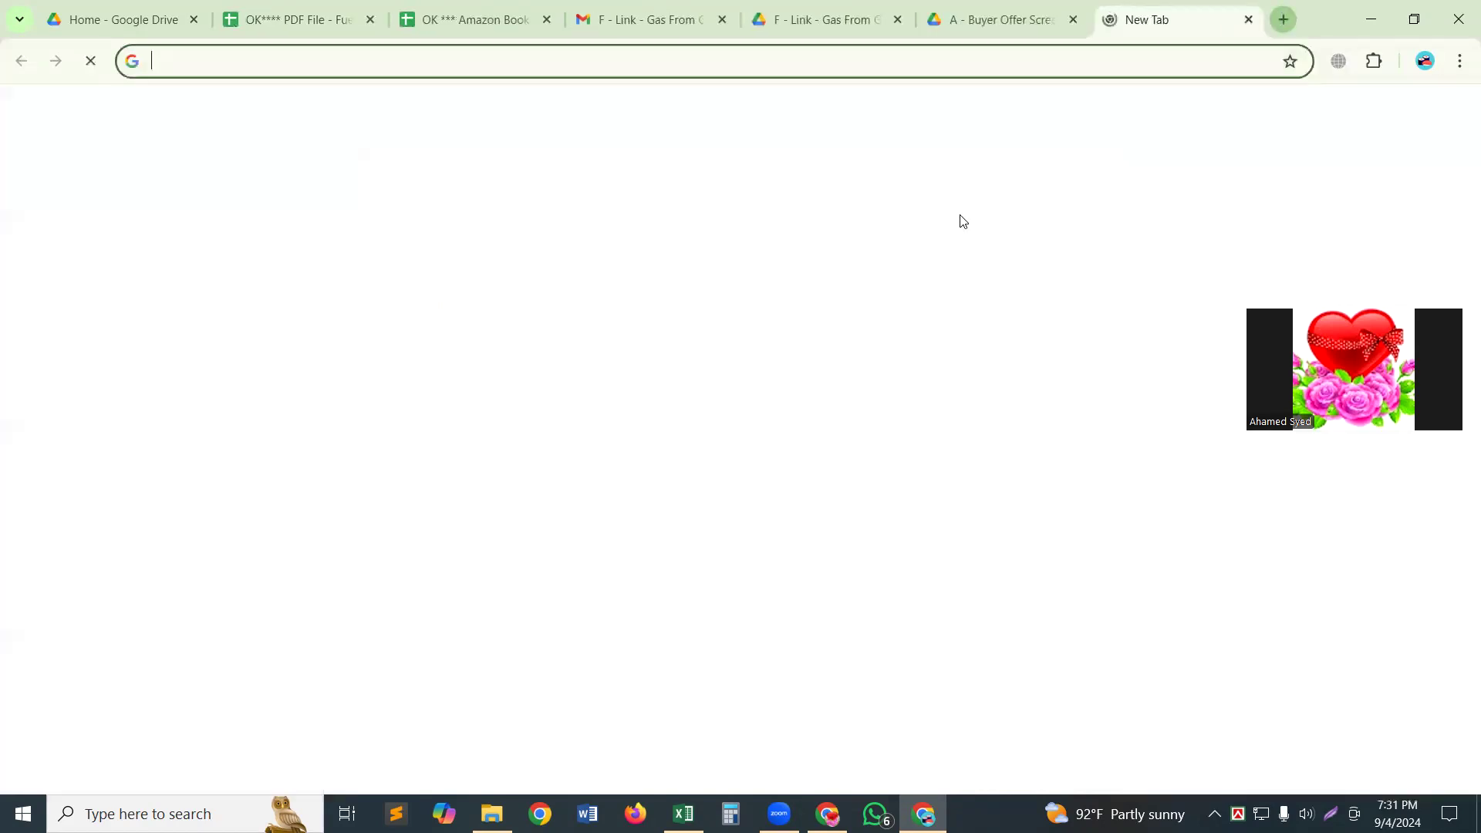
left_click(366, 23)
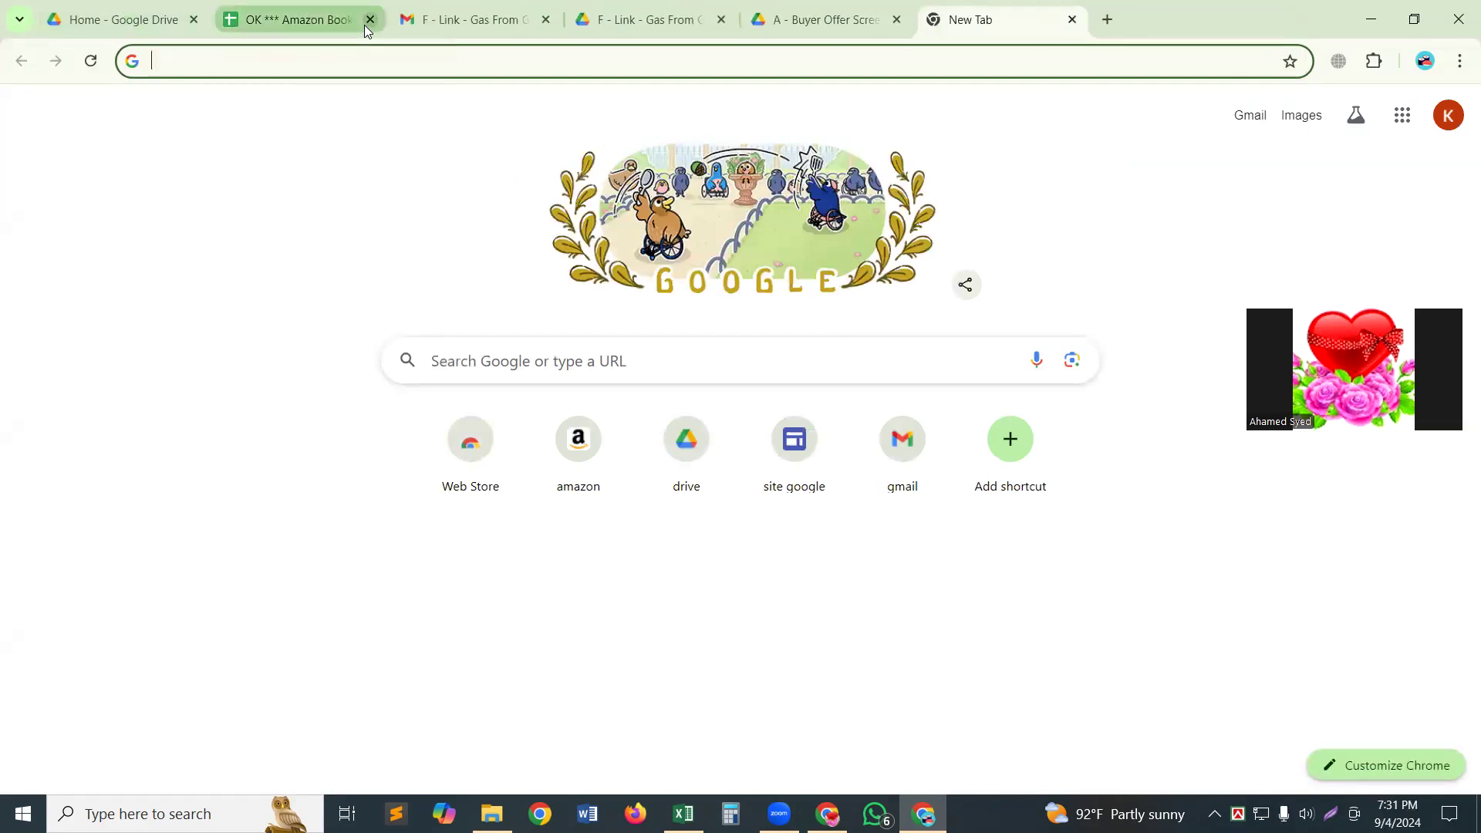
left_click(370, 19)
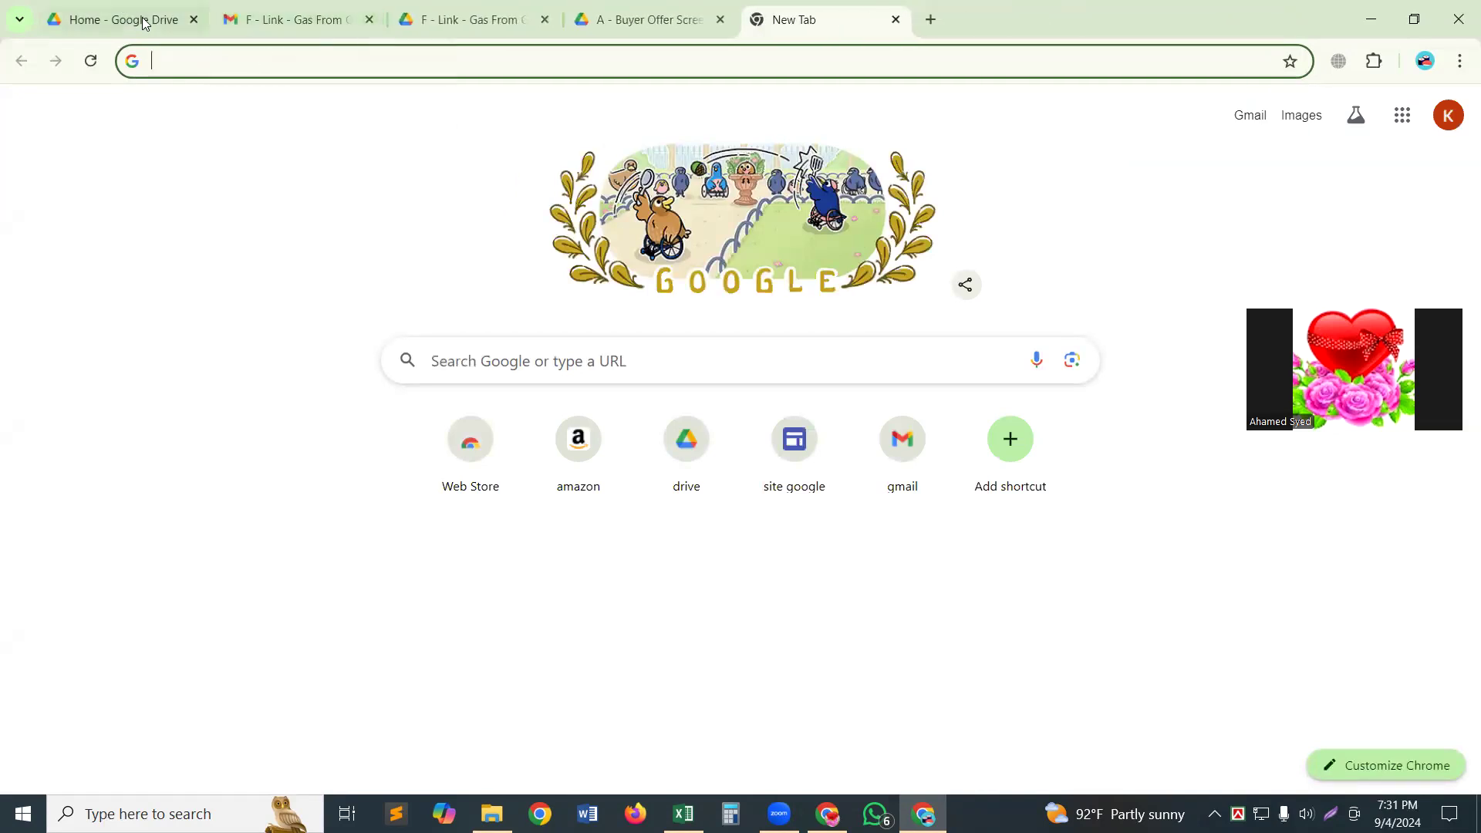
left_click(203, 25)
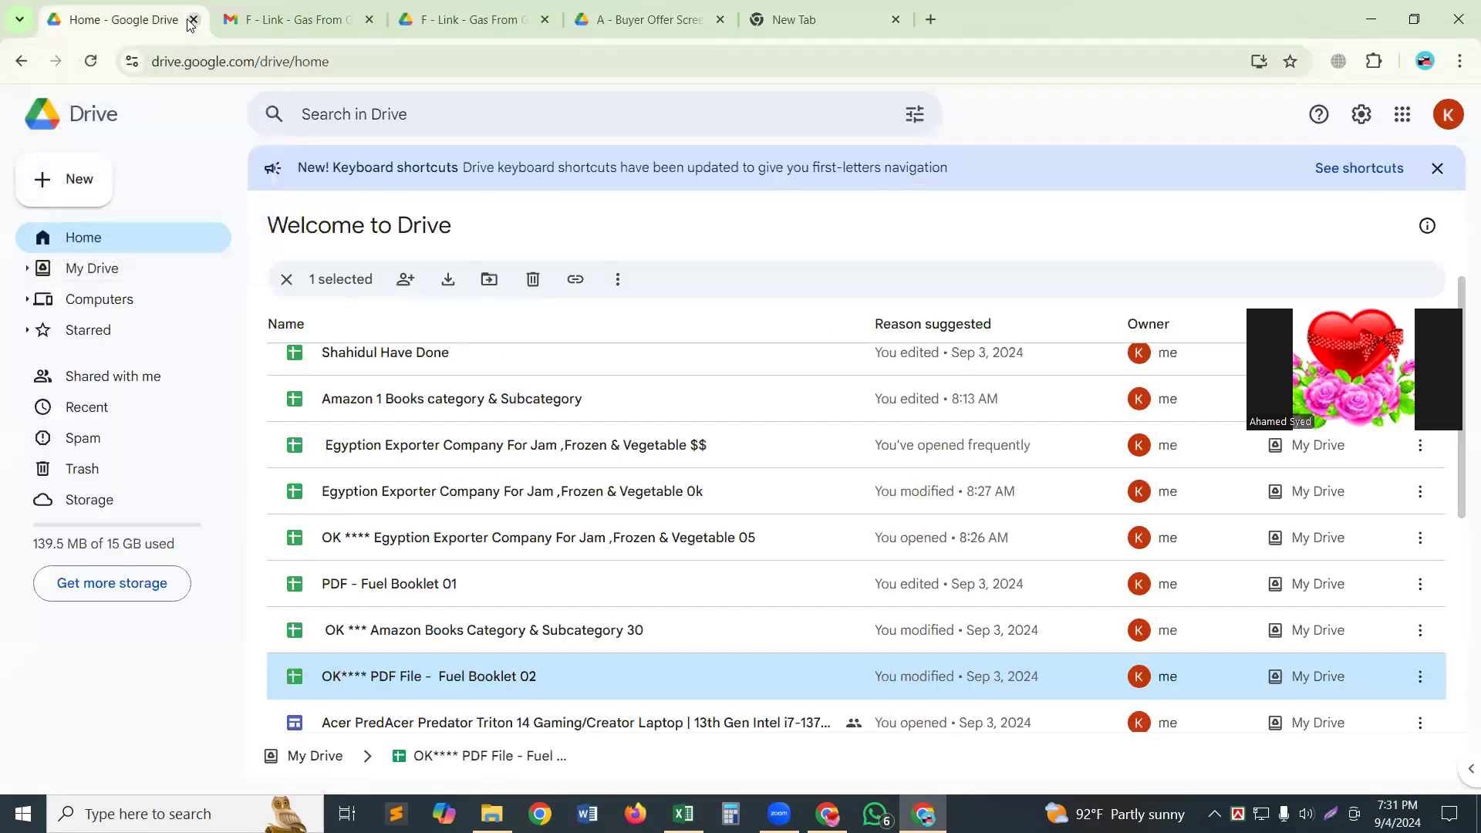
left_click(193, 20)
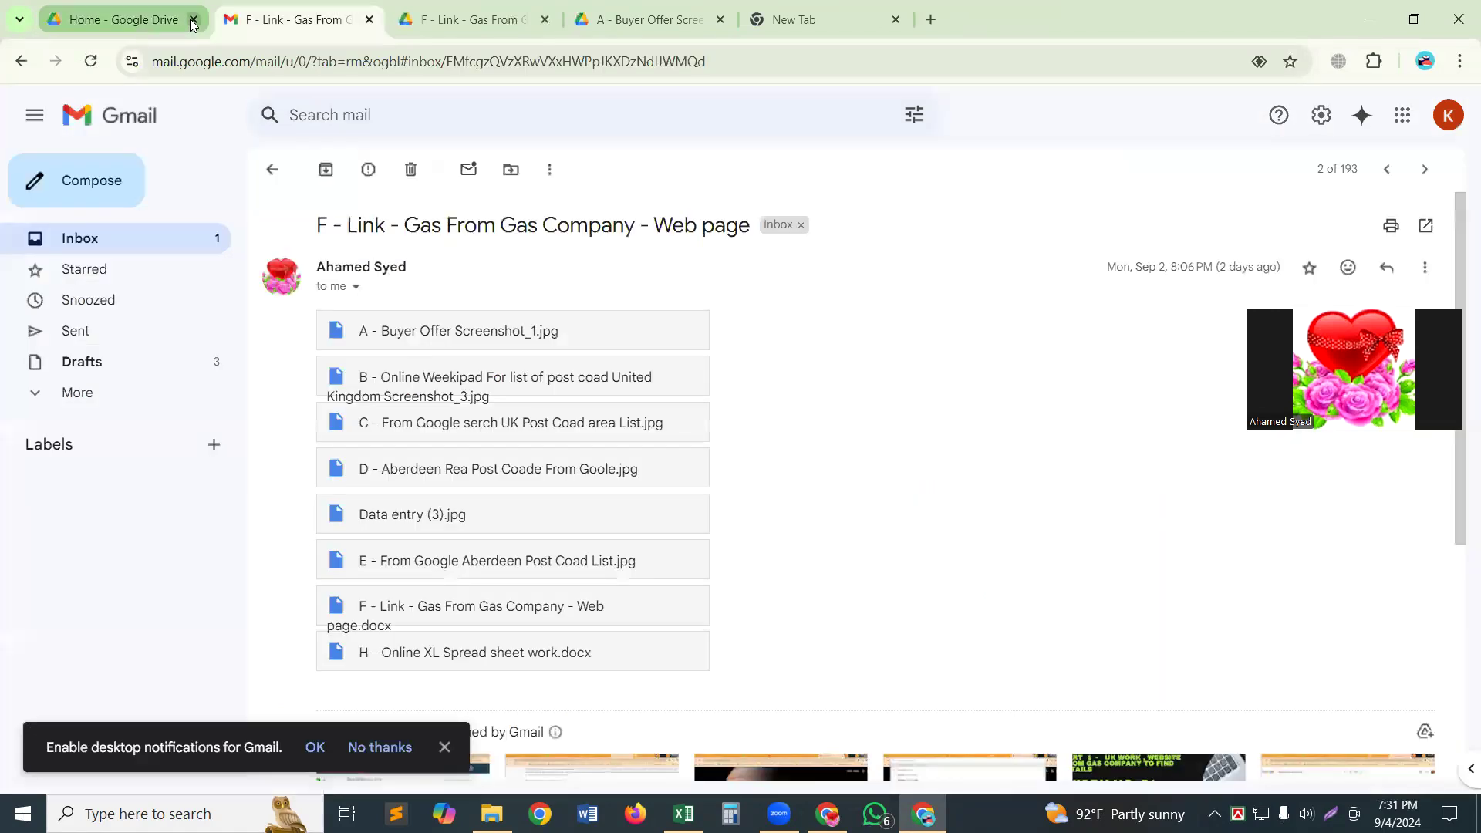
left_click(368, 21)
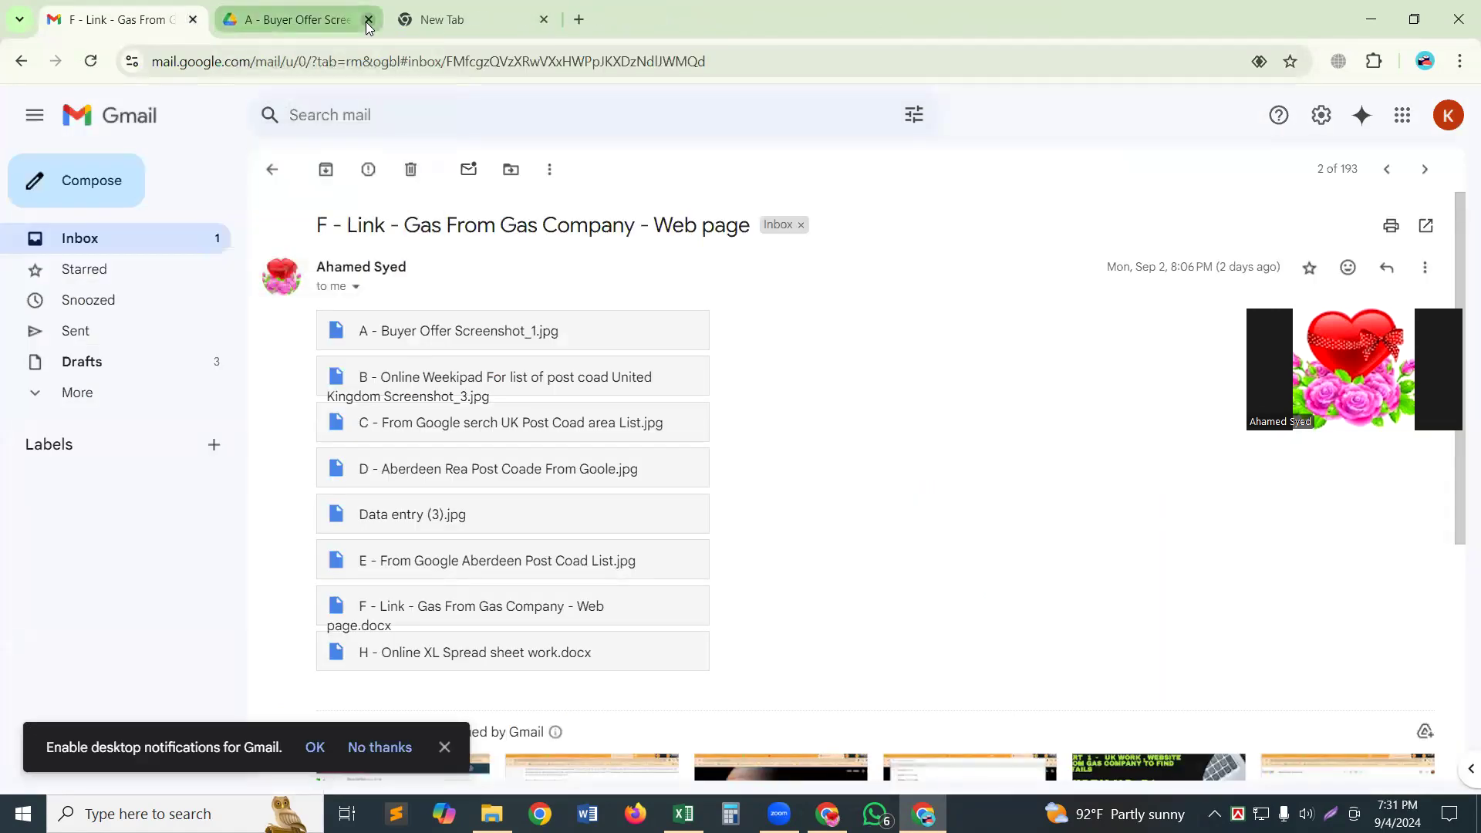
left_click(368, 21)
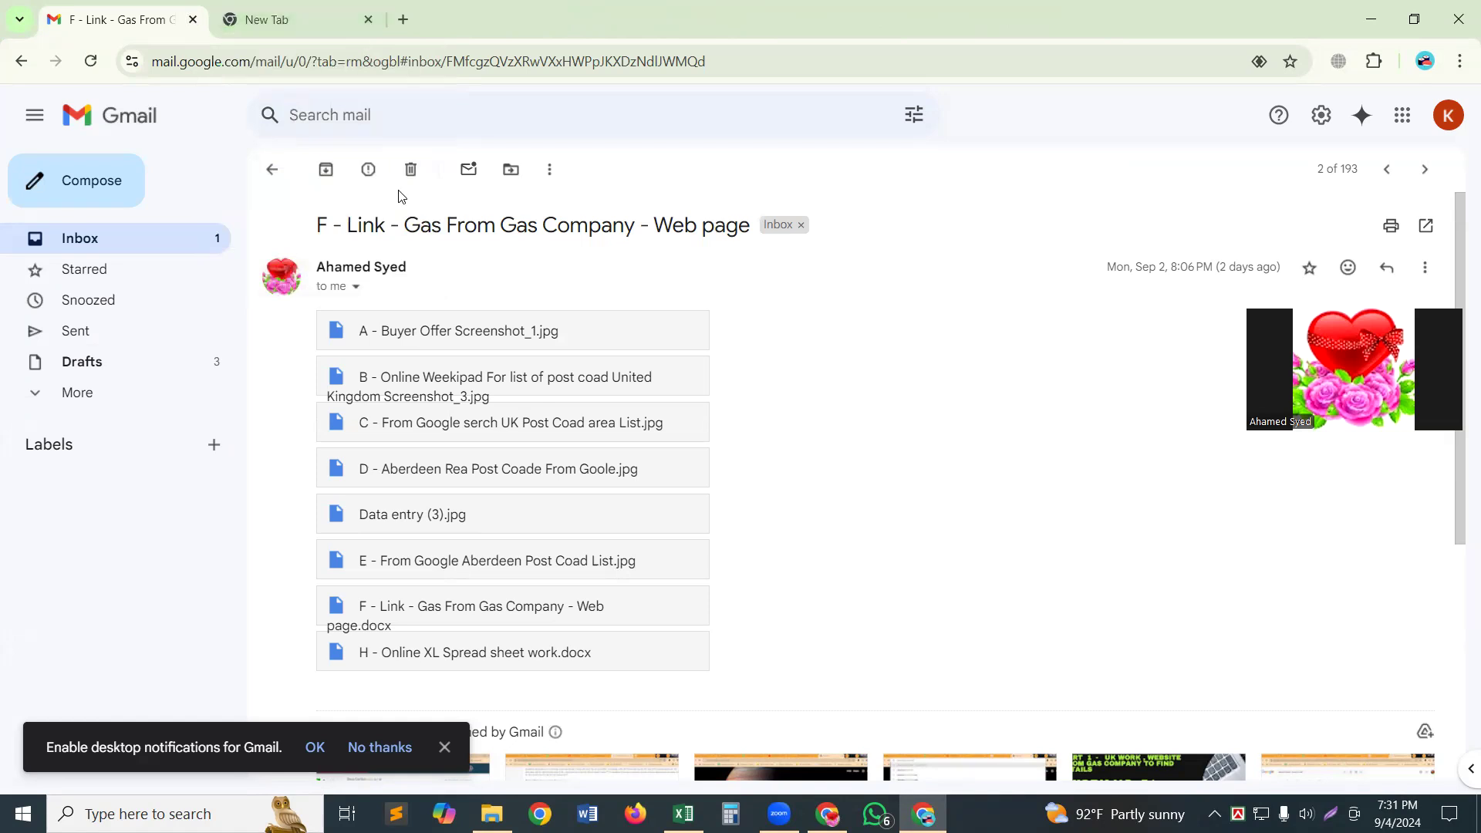
left_click(363, 17)
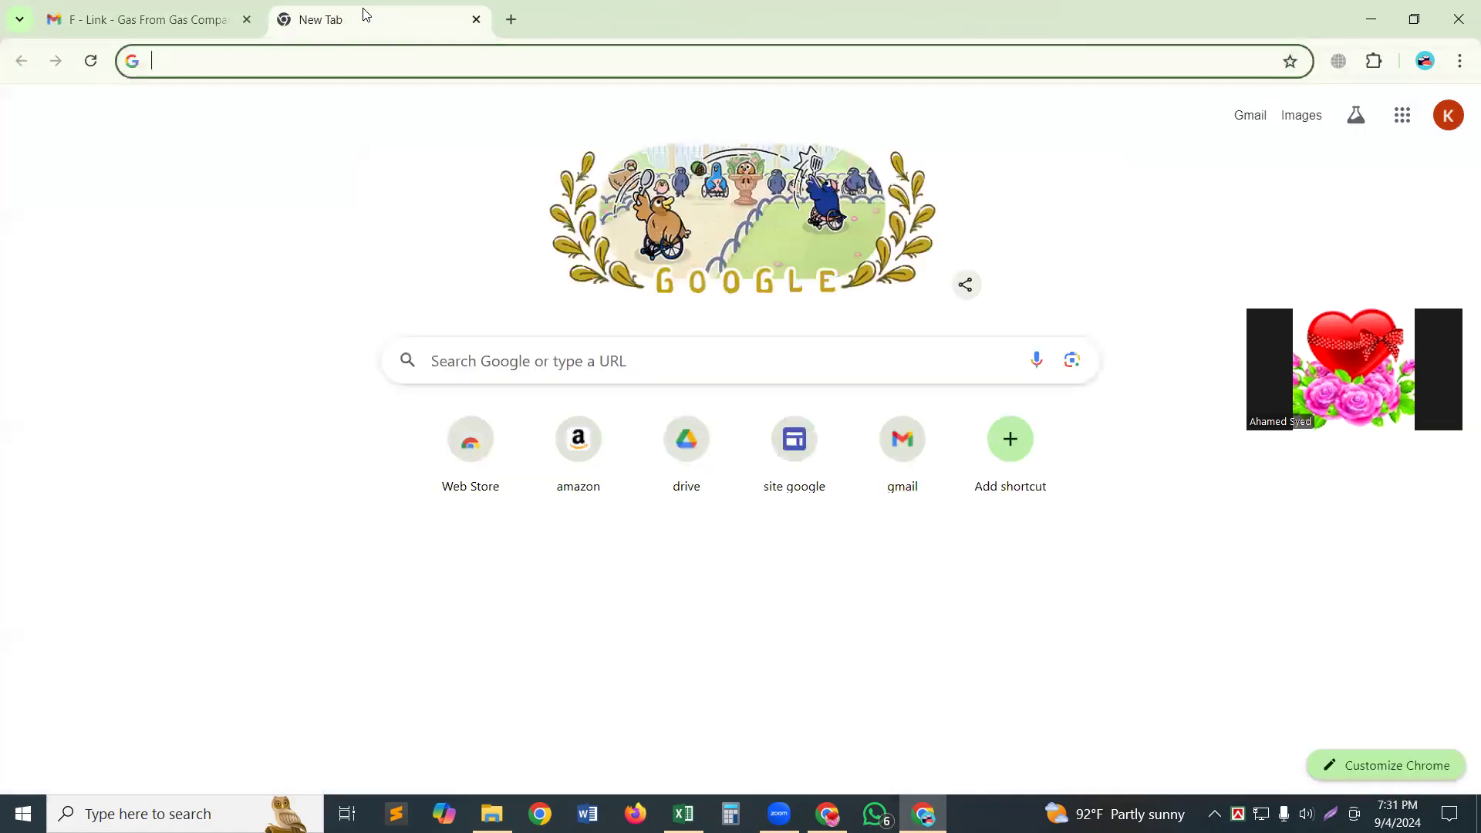
left_click(474, 362)
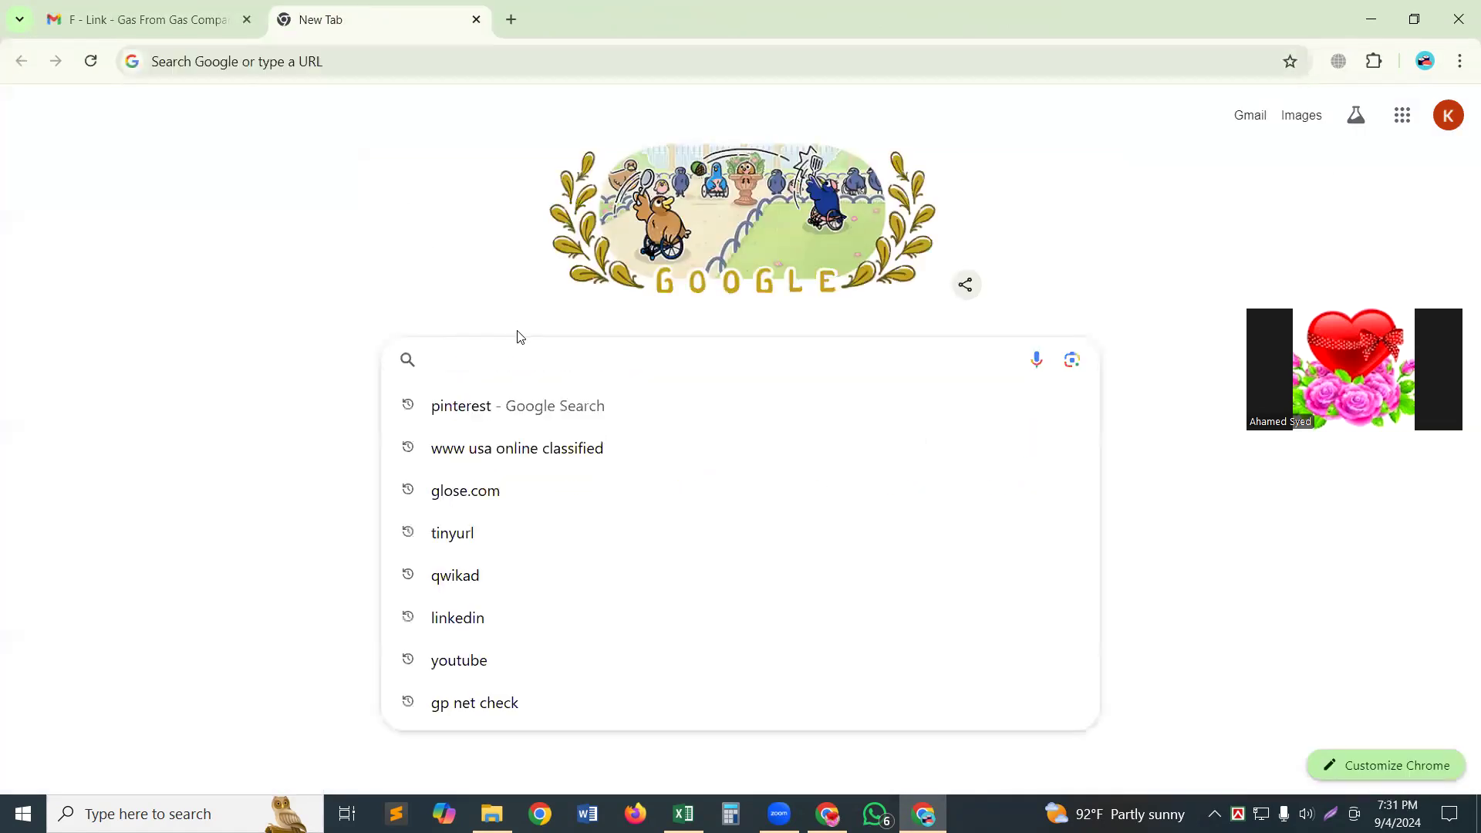
key("ctrl+v")
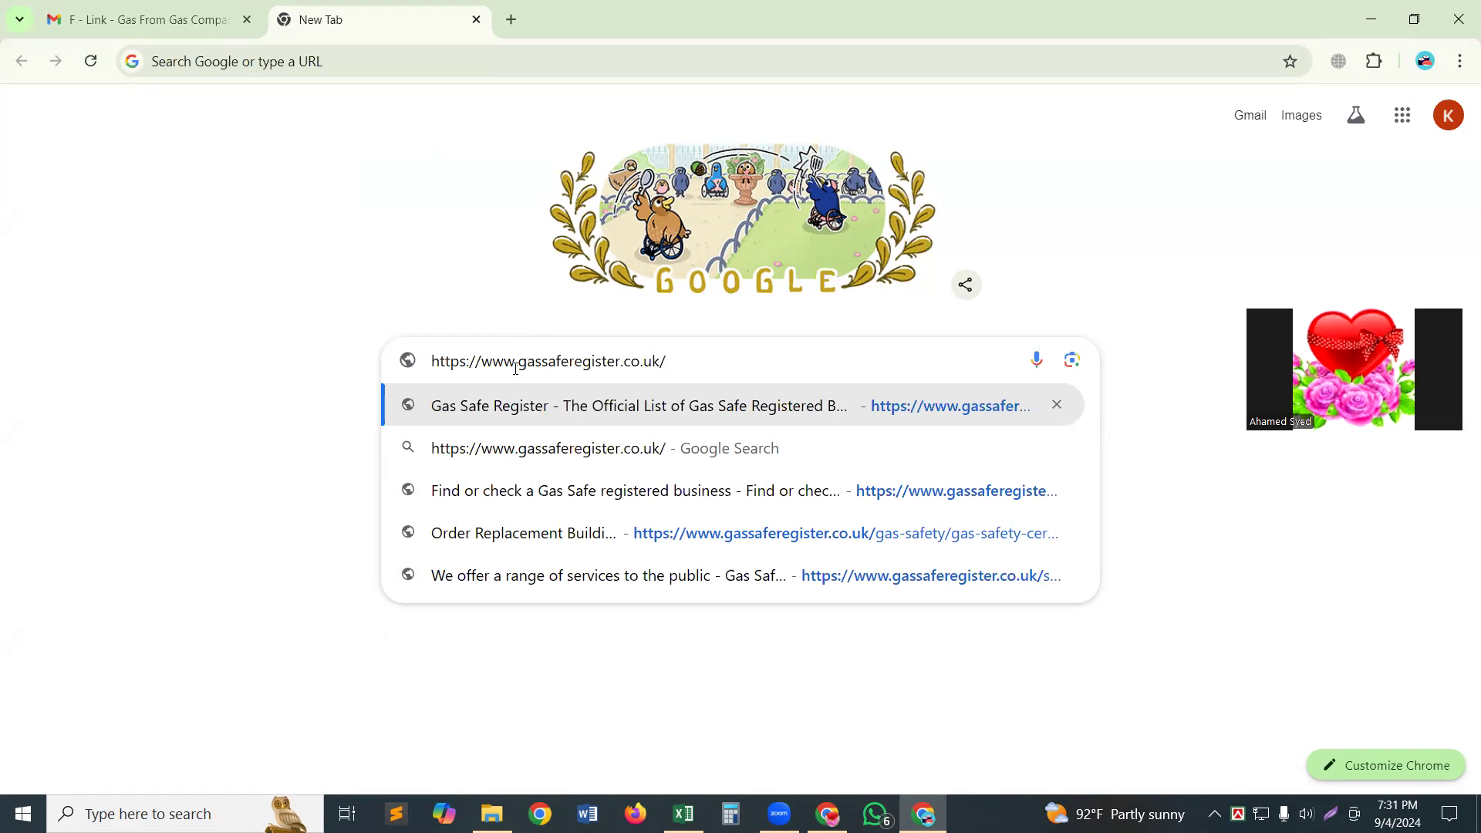
key("Return")
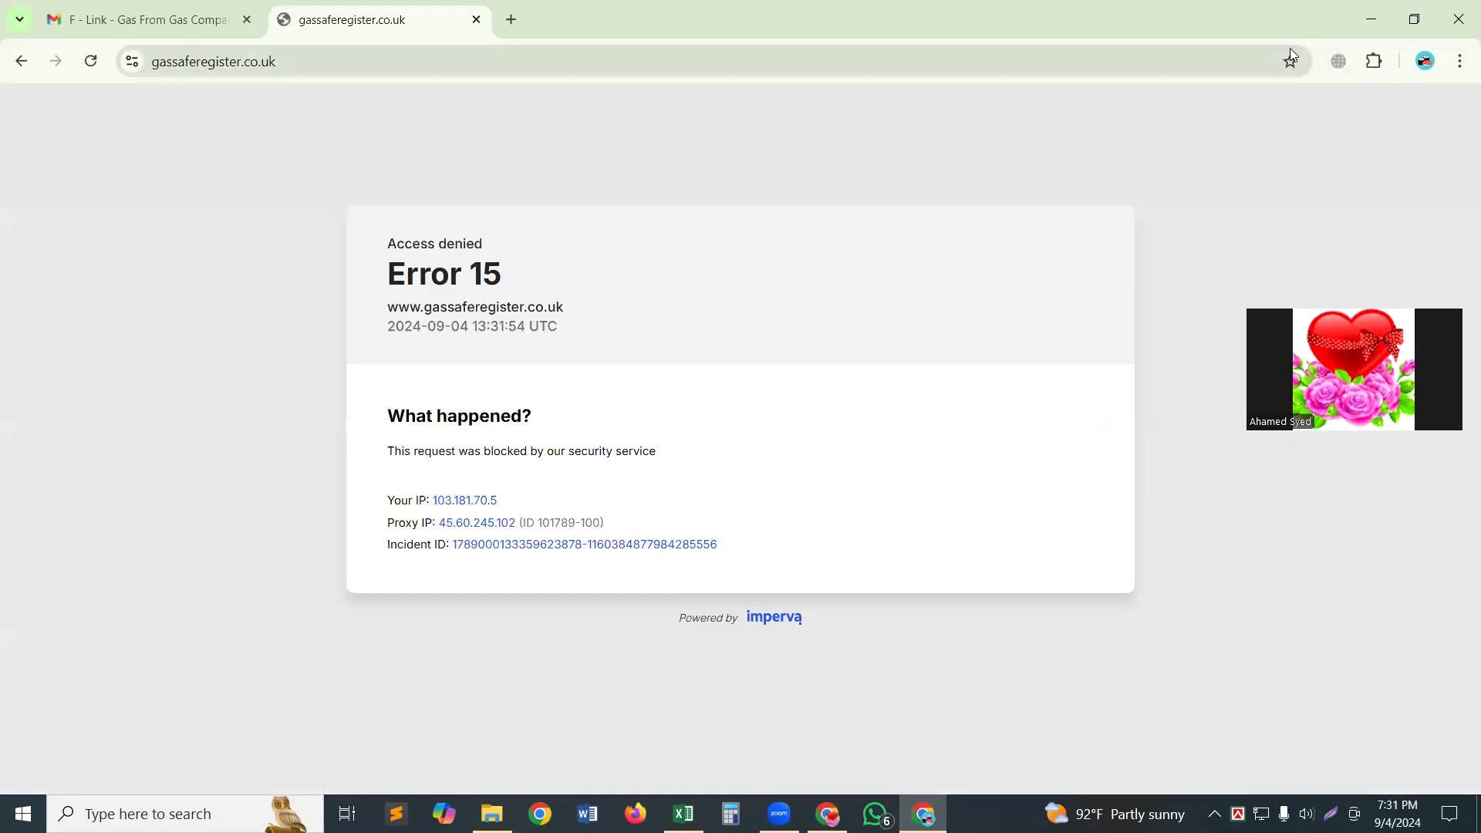
Step: Turn on the Browsec VPN with the United Kingdom location and reload the Gas Safe Register page
left_click(1345, 62)
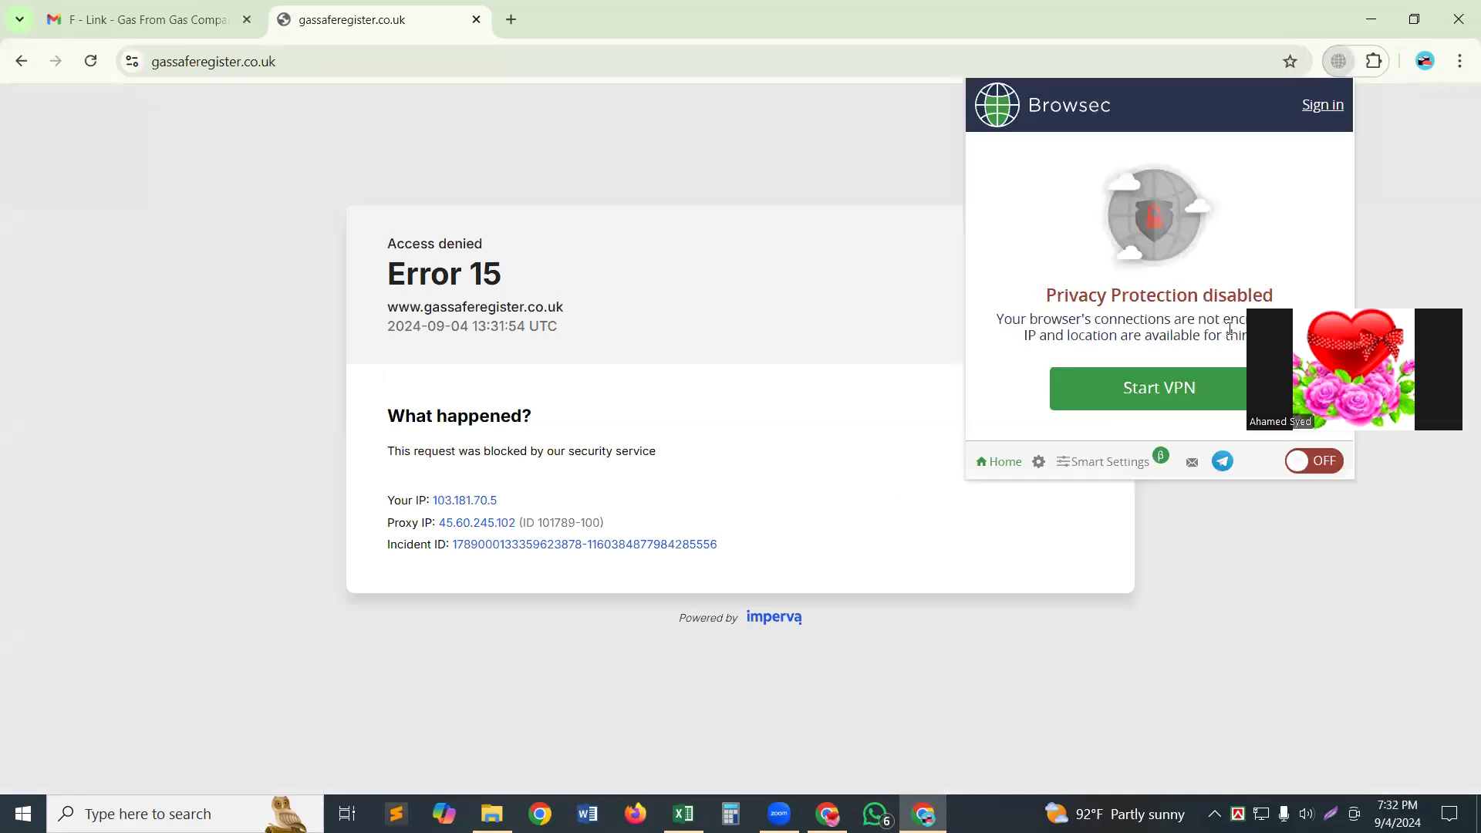
left_click(1336, 462)
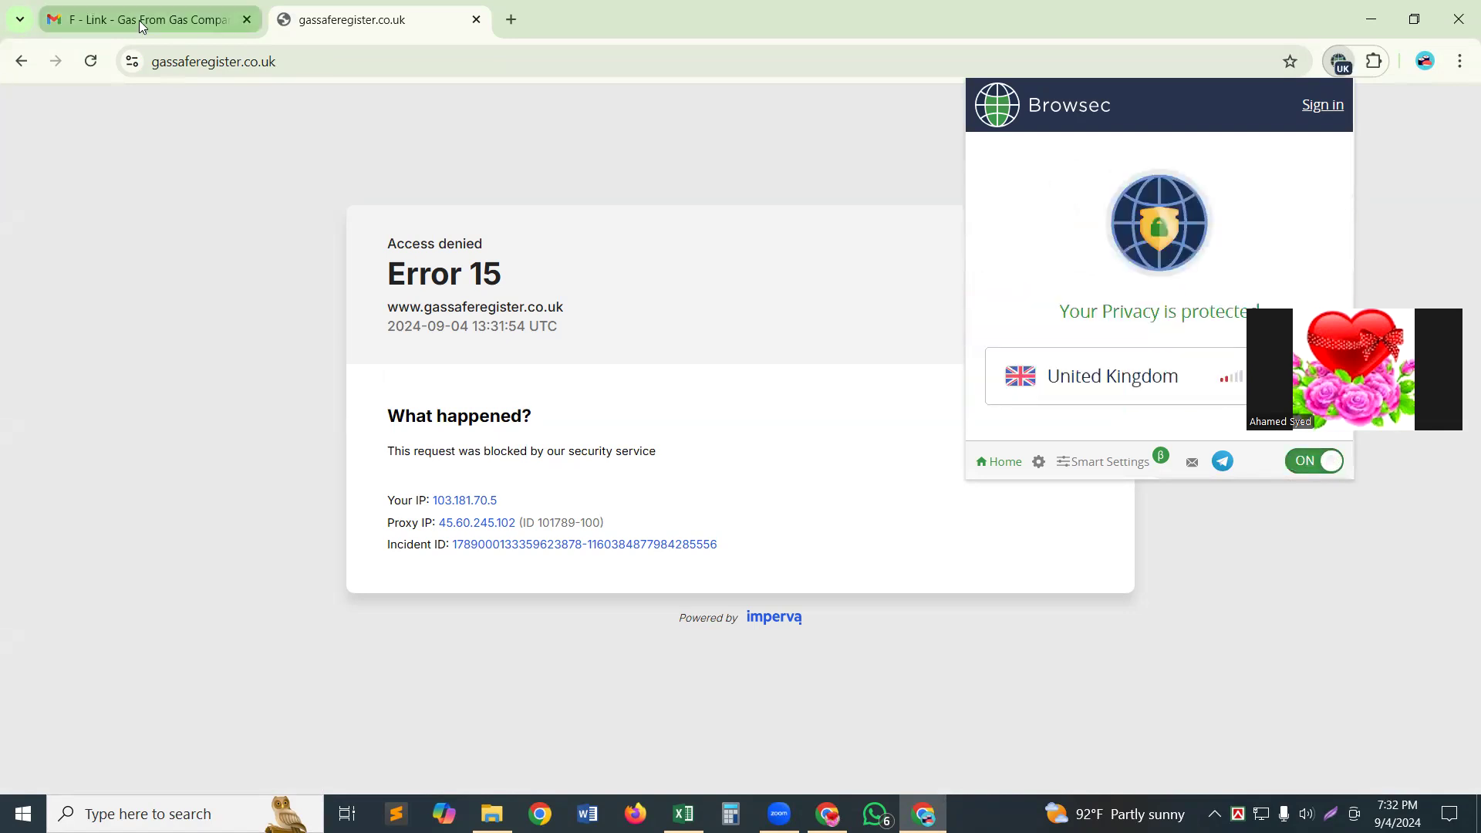
left_click(92, 63)
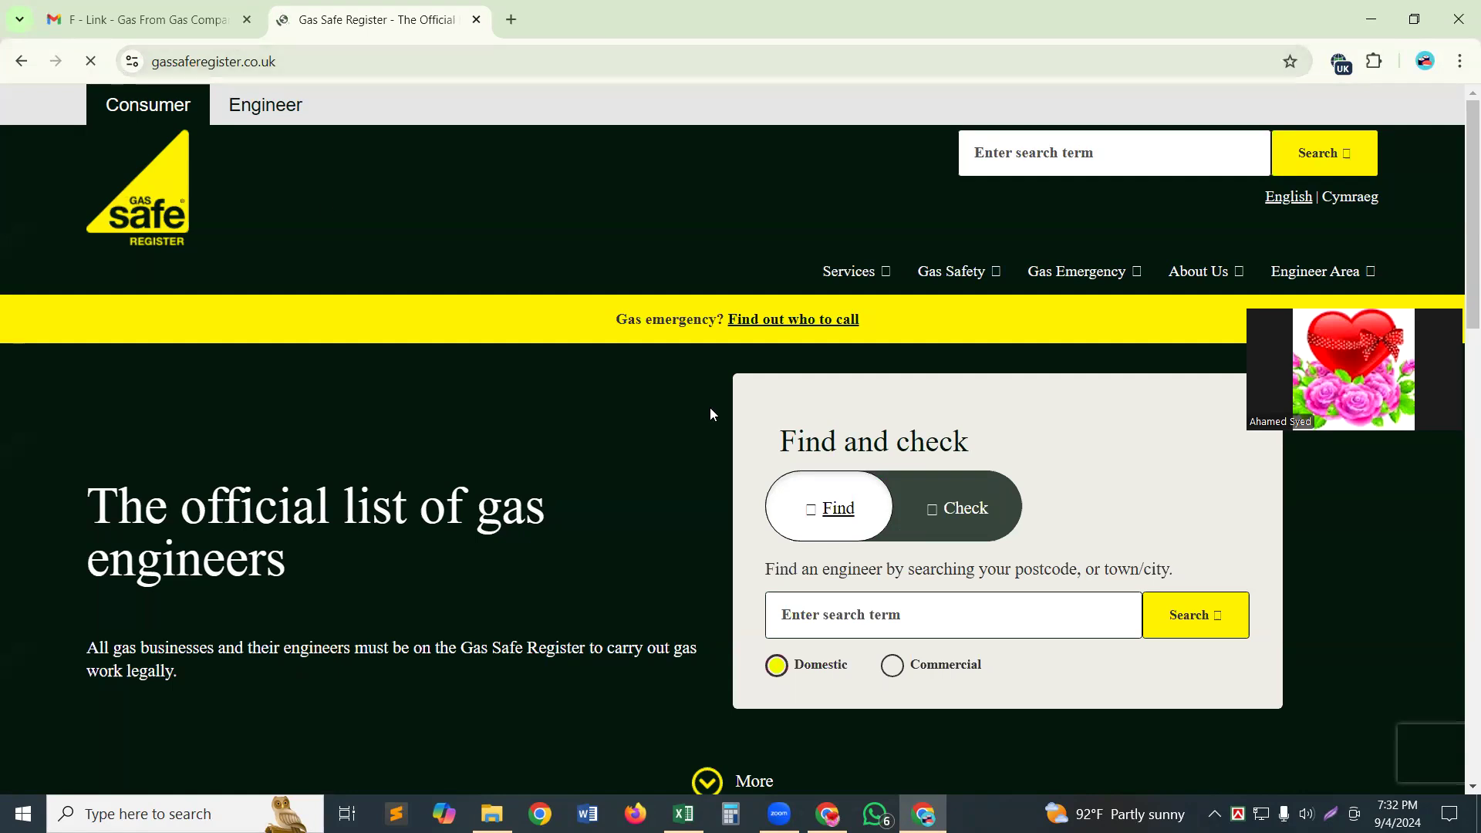
Step: Search for domestic gas engineers in postcode area AB10
left_click(843, 620)
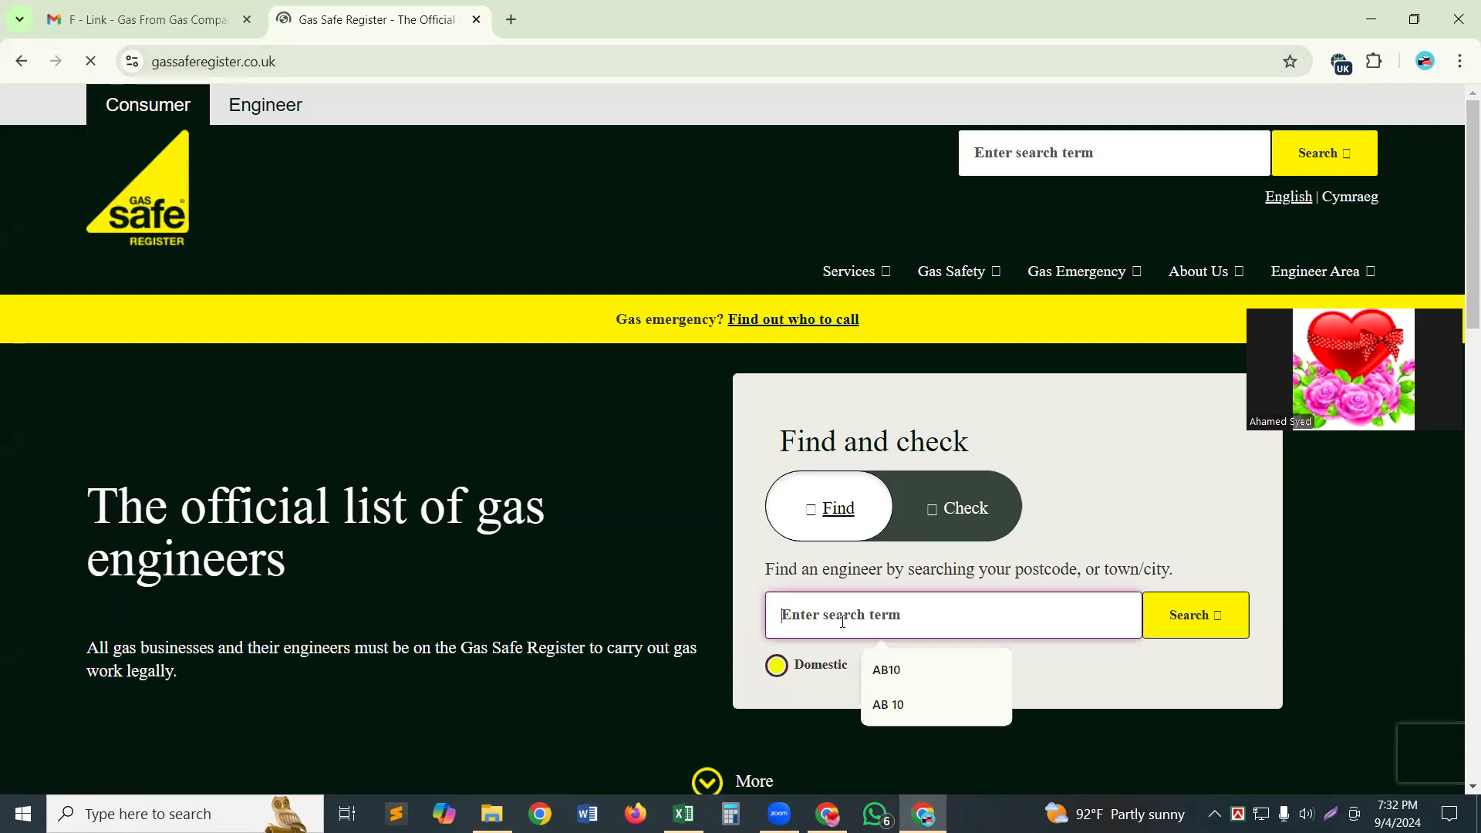
left_click(885, 669)
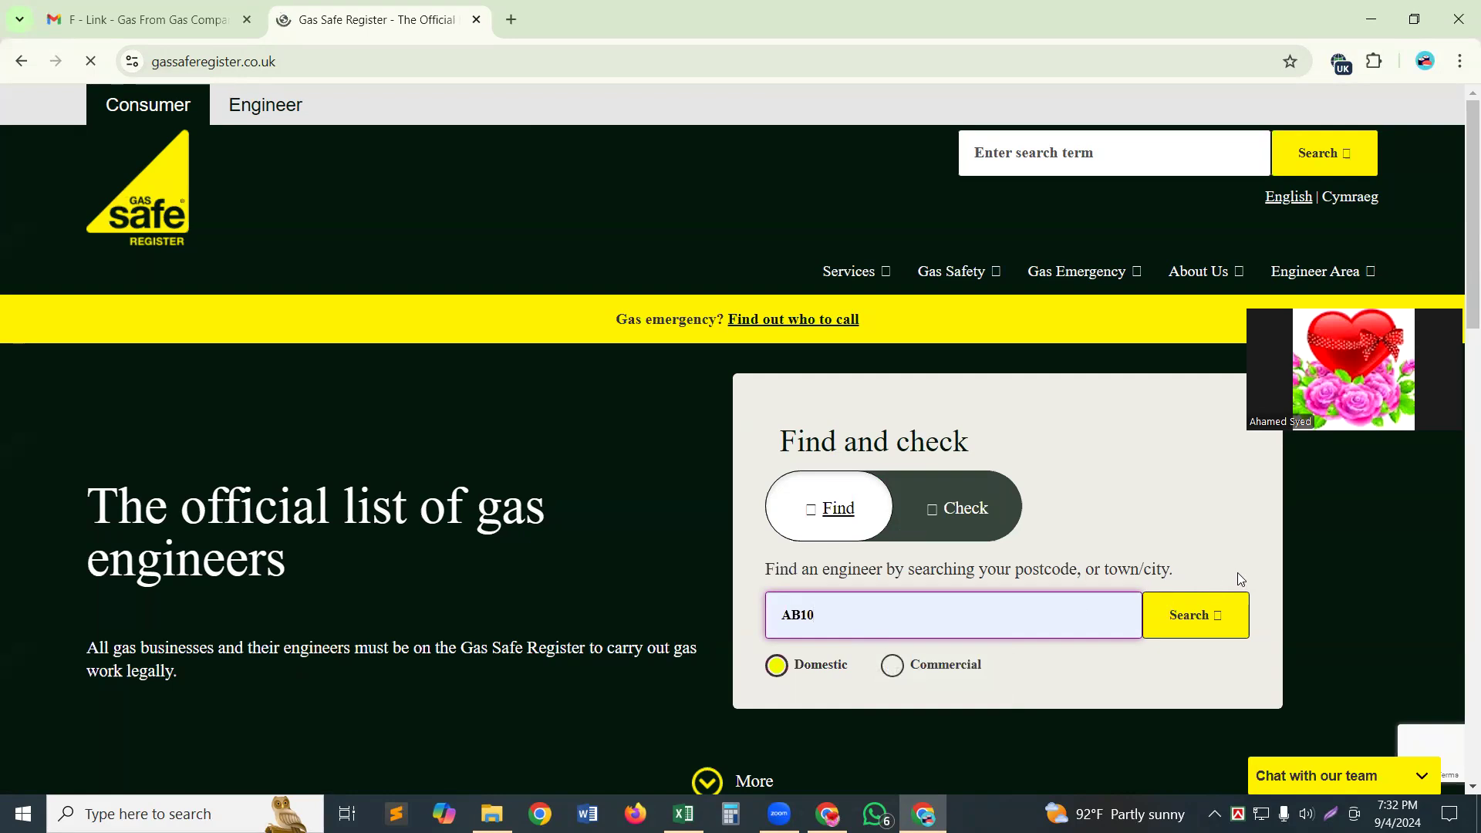
left_click(1193, 612)
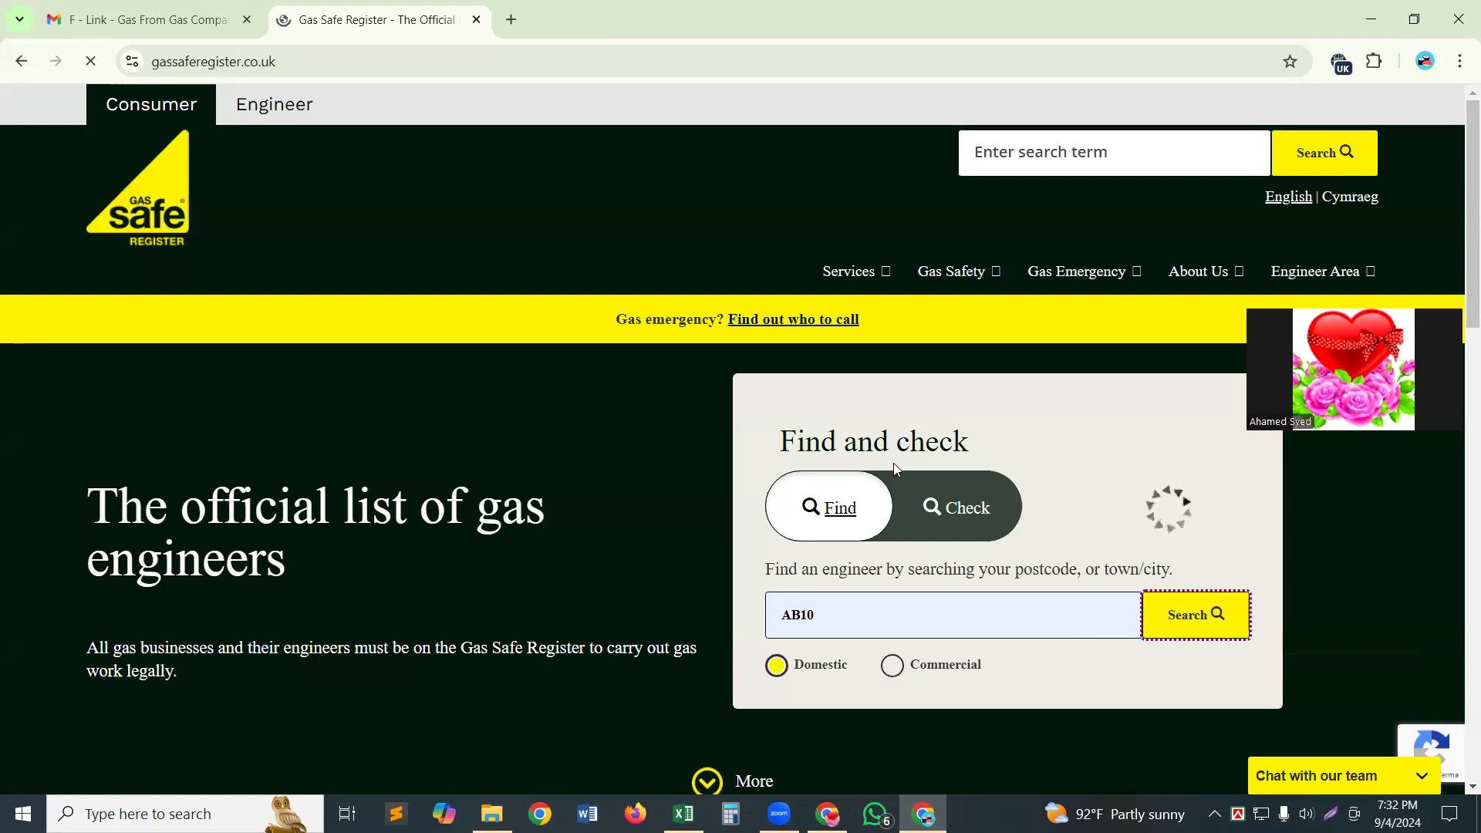
Step: Look over the home page and start the certificate order from its Building regulation certificates section
scroll(894, 463, "down", 4)
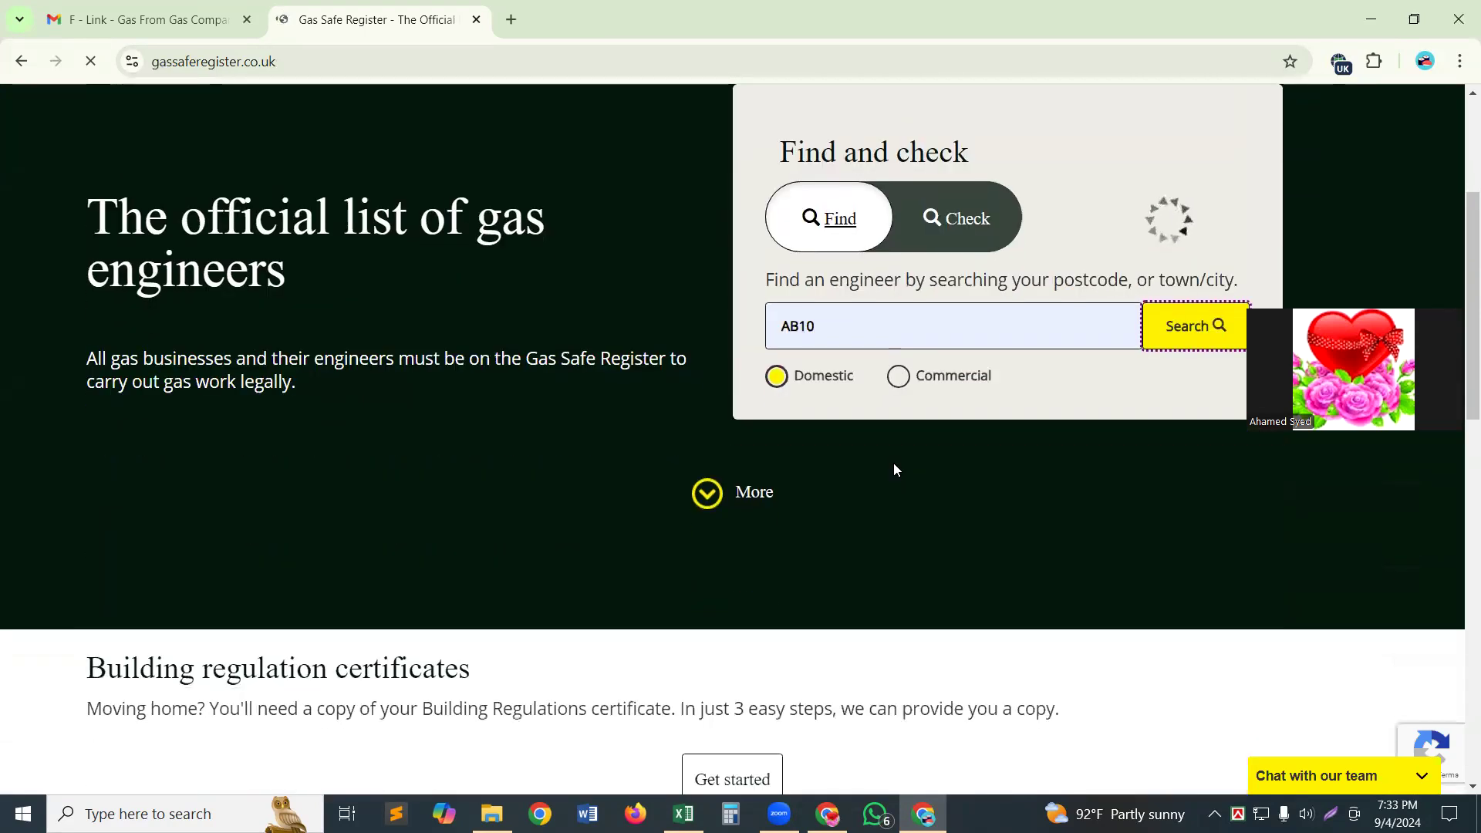
scroll(894, 469, "down", 2)
scroll(896, 469, "down", 4)
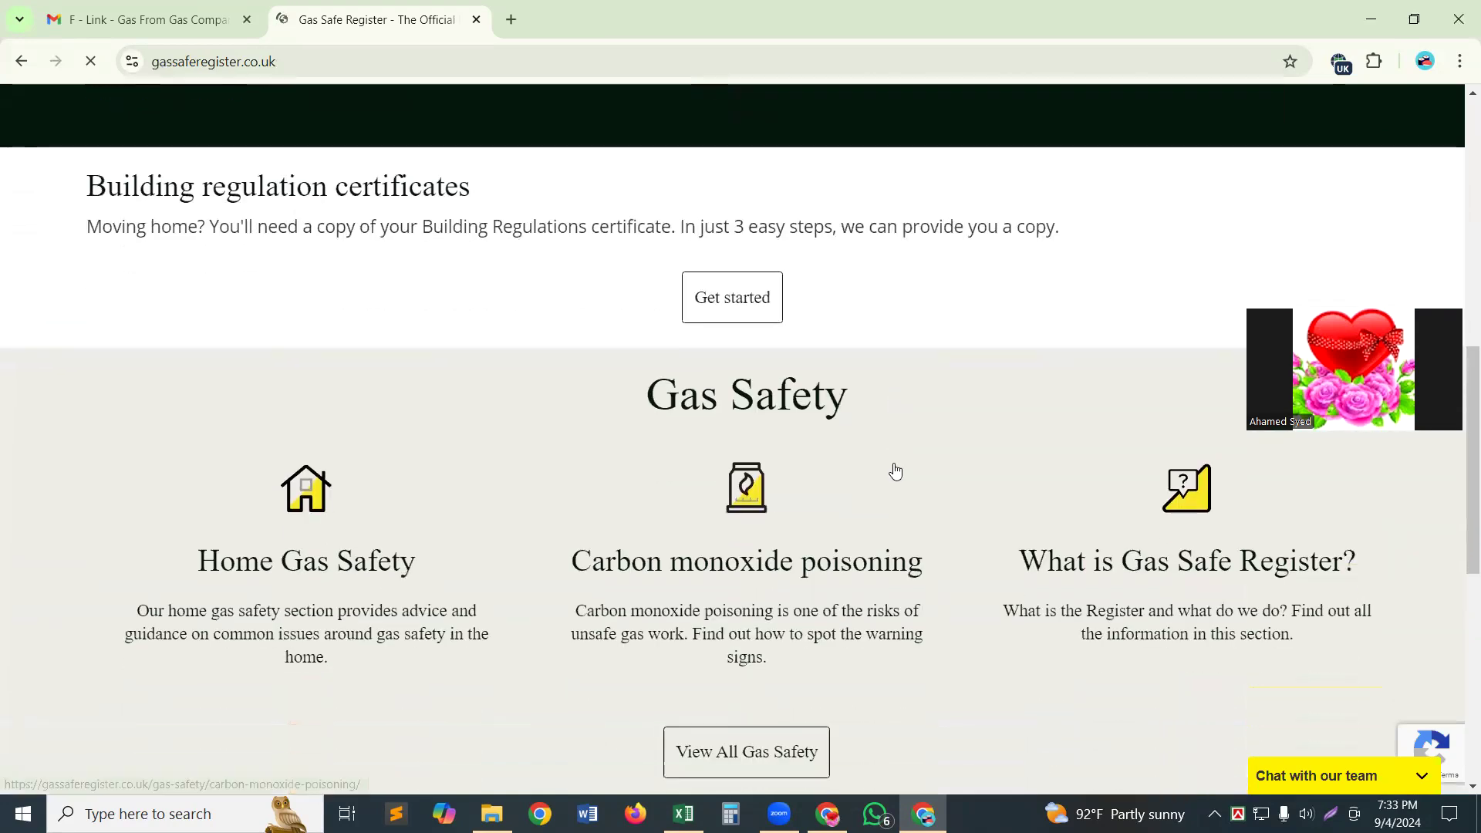
scroll(895, 471, "down", 3)
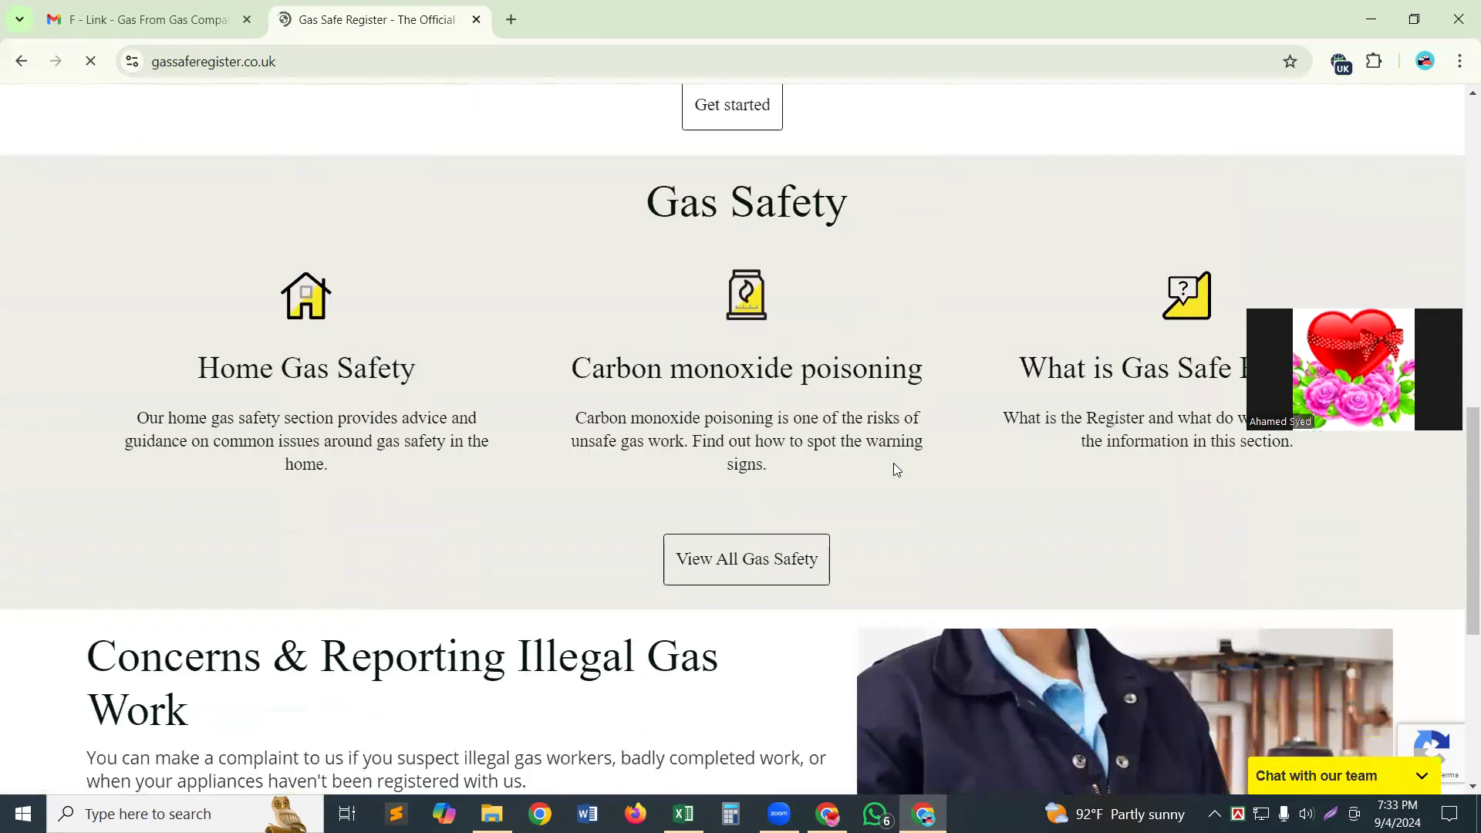
scroll(895, 469, "down", 3)
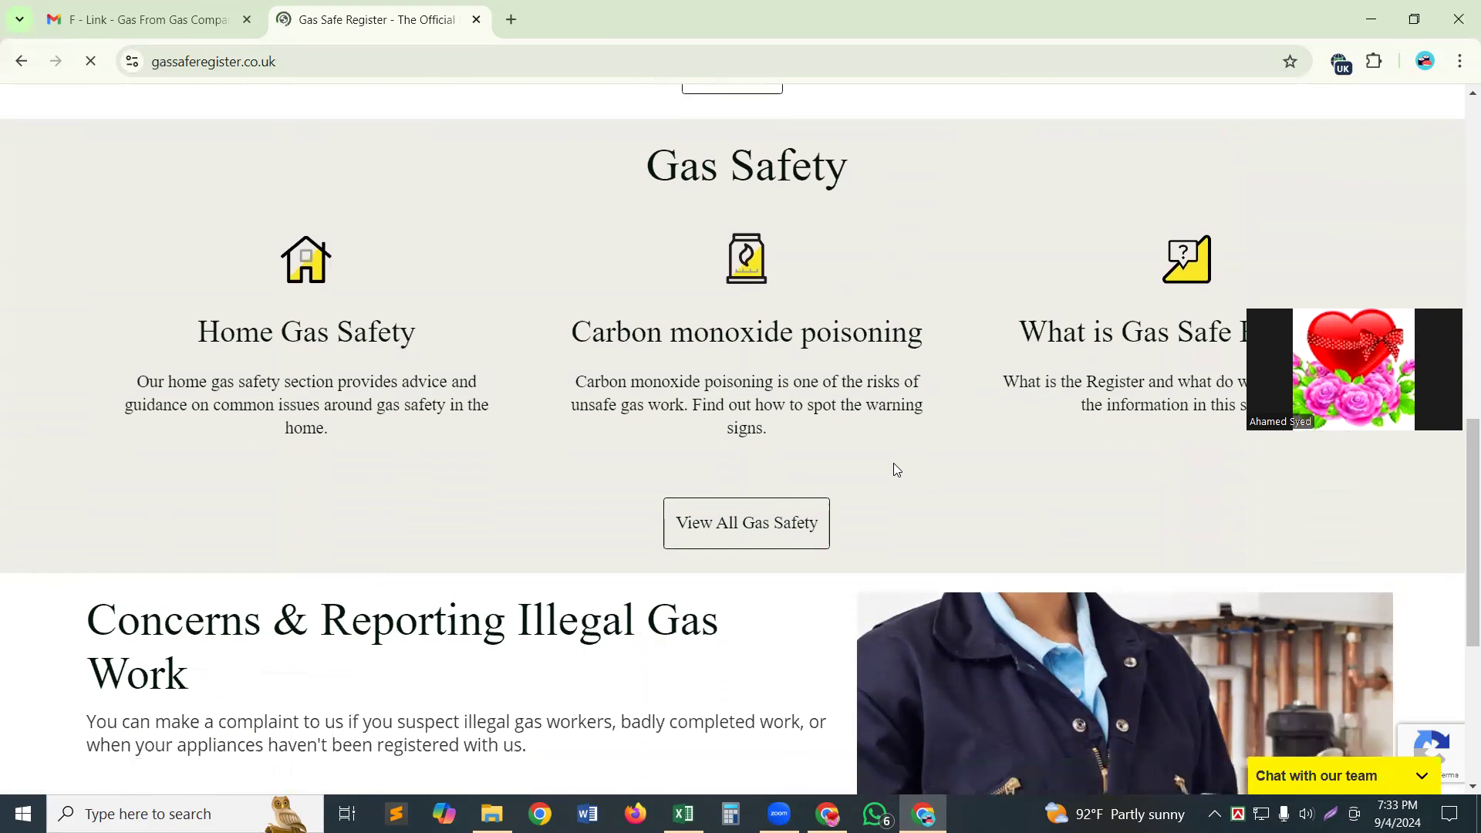
scroll(895, 469, "up", 6)
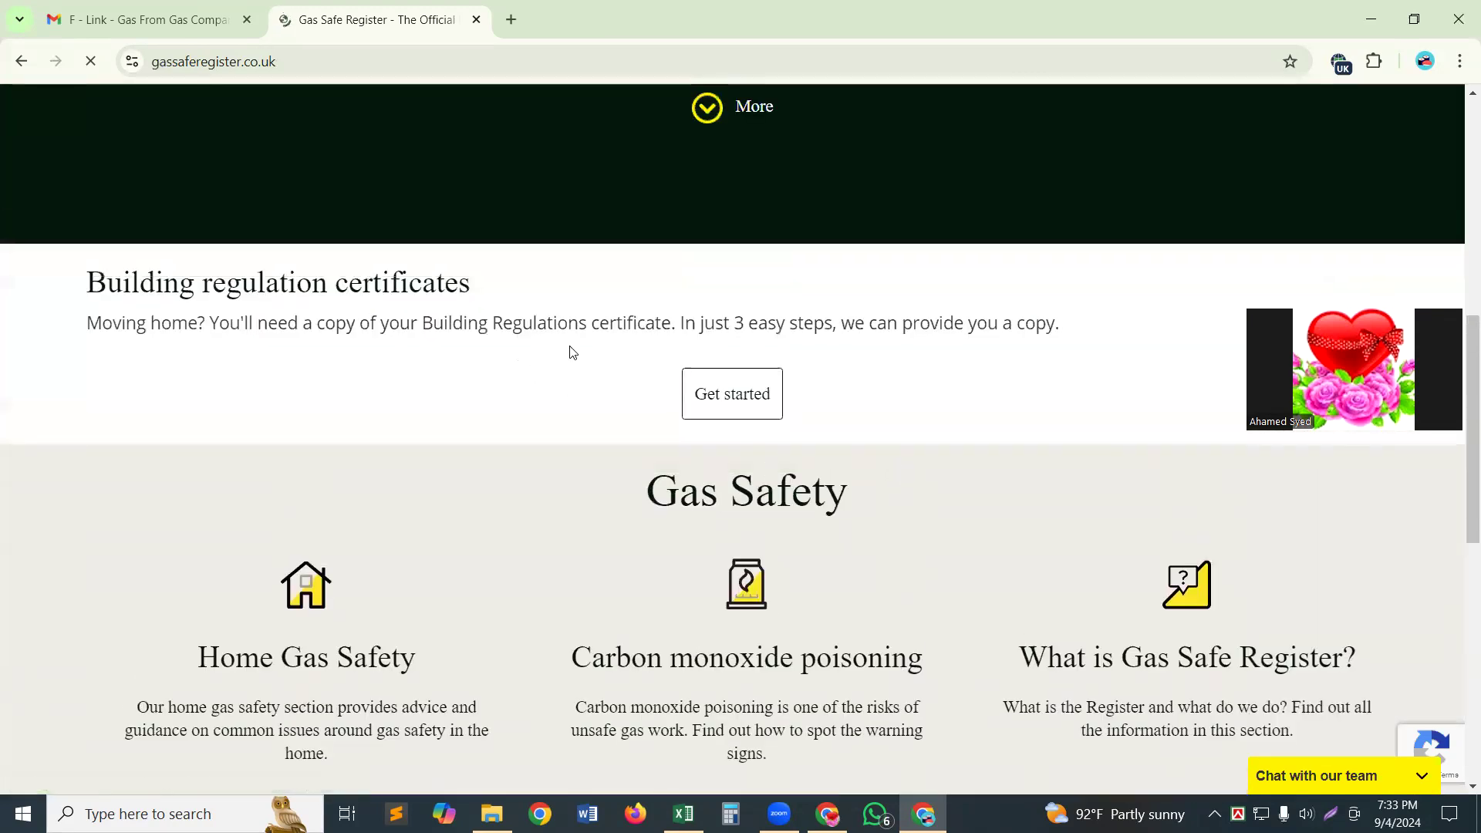
left_click(741, 403)
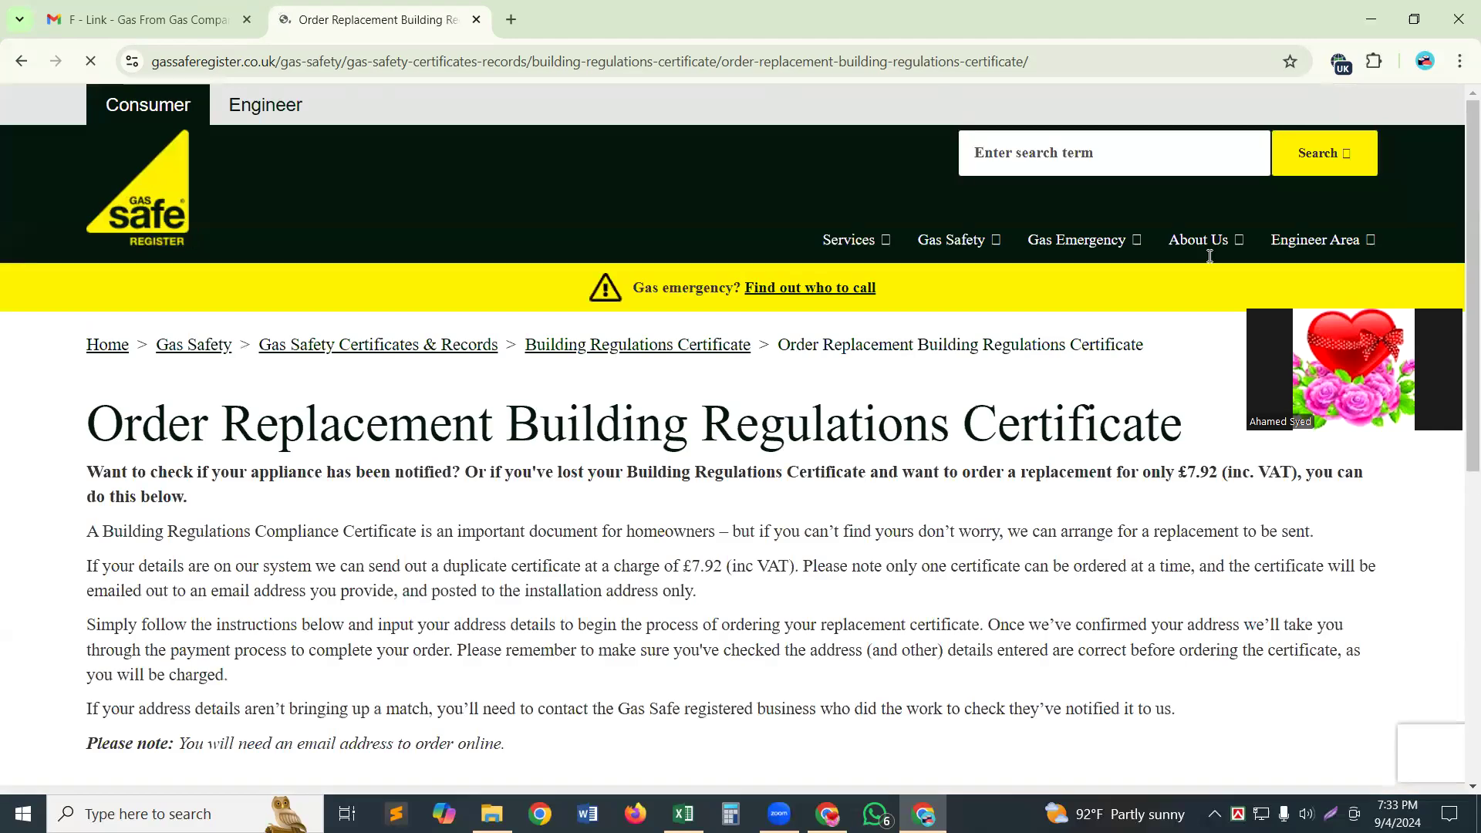
Step: Look through the Order Replacement Building Regulations Certificate page and return to the home page
scroll(587, 724, "down", 4)
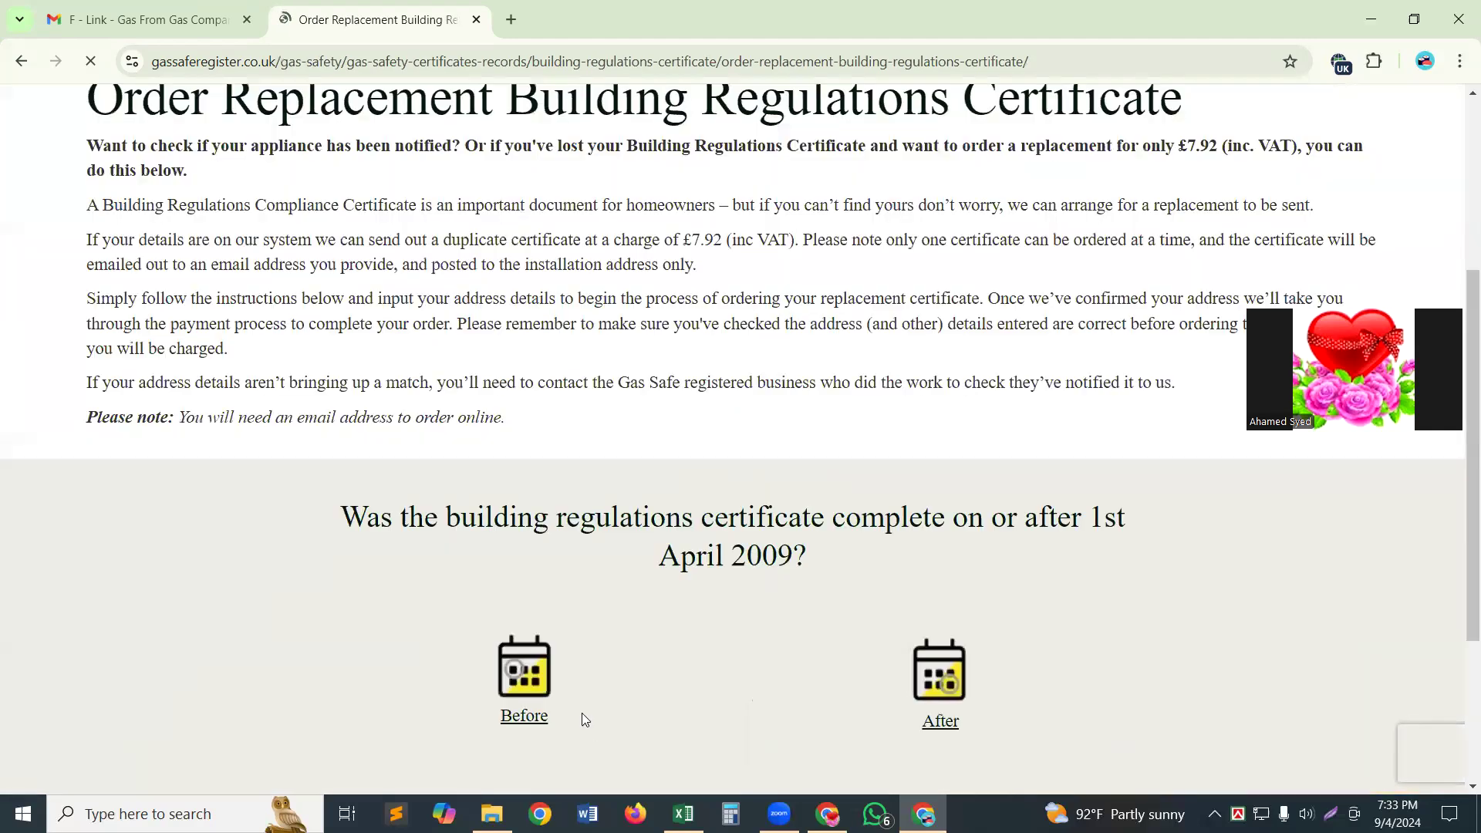
scroll(556, 656, "down", 4)
scroll(526, 589, "up", 5)
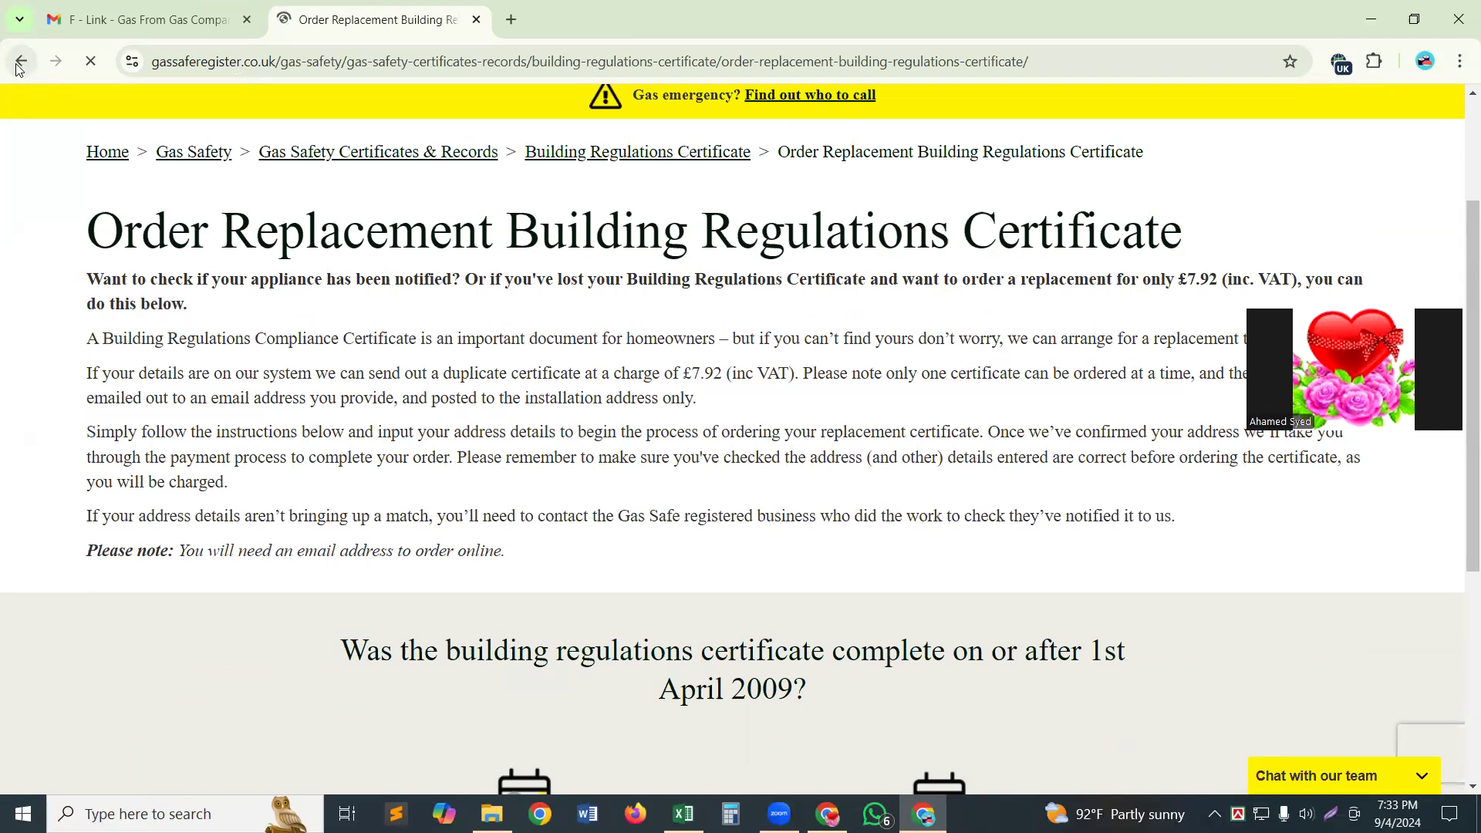
left_click(19, 68)
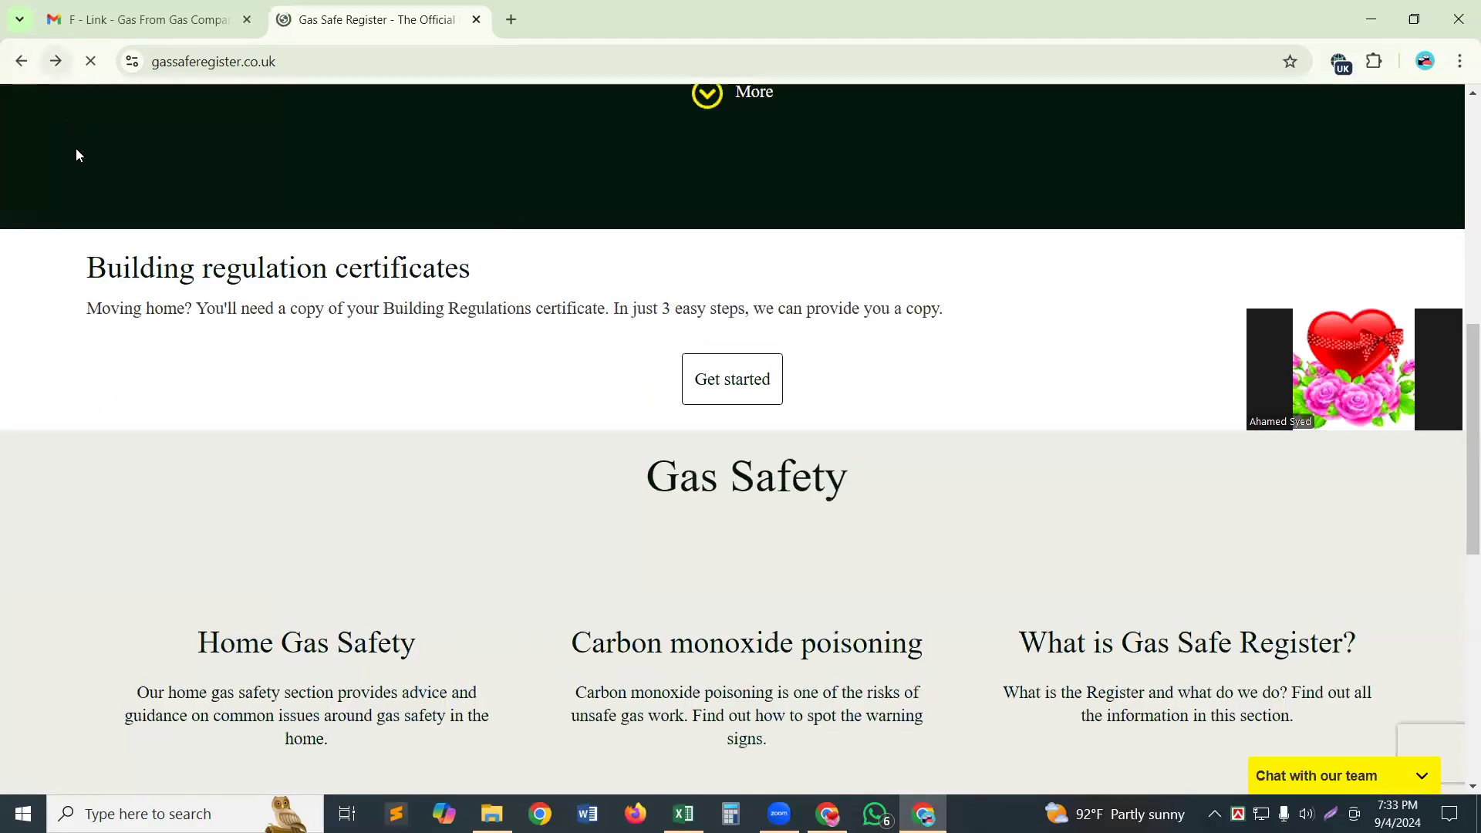
Step: Examine the Gas Safe Register home page from the engineer search through Gas Safety to the footer
scroll(360, 277, "up", 6)
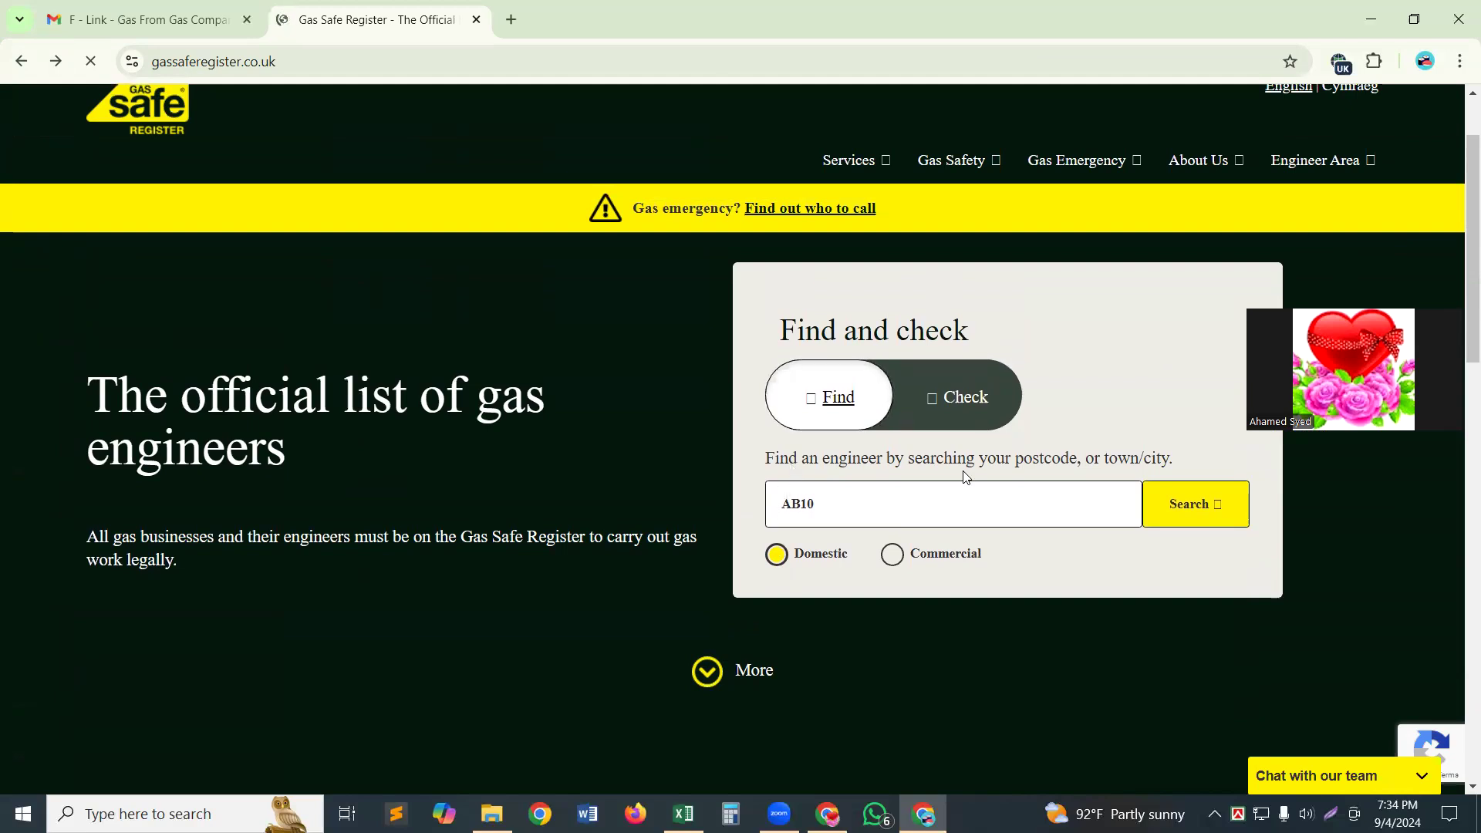
scroll(965, 476, "down", 3)
scroll(965, 476, "down", 5)
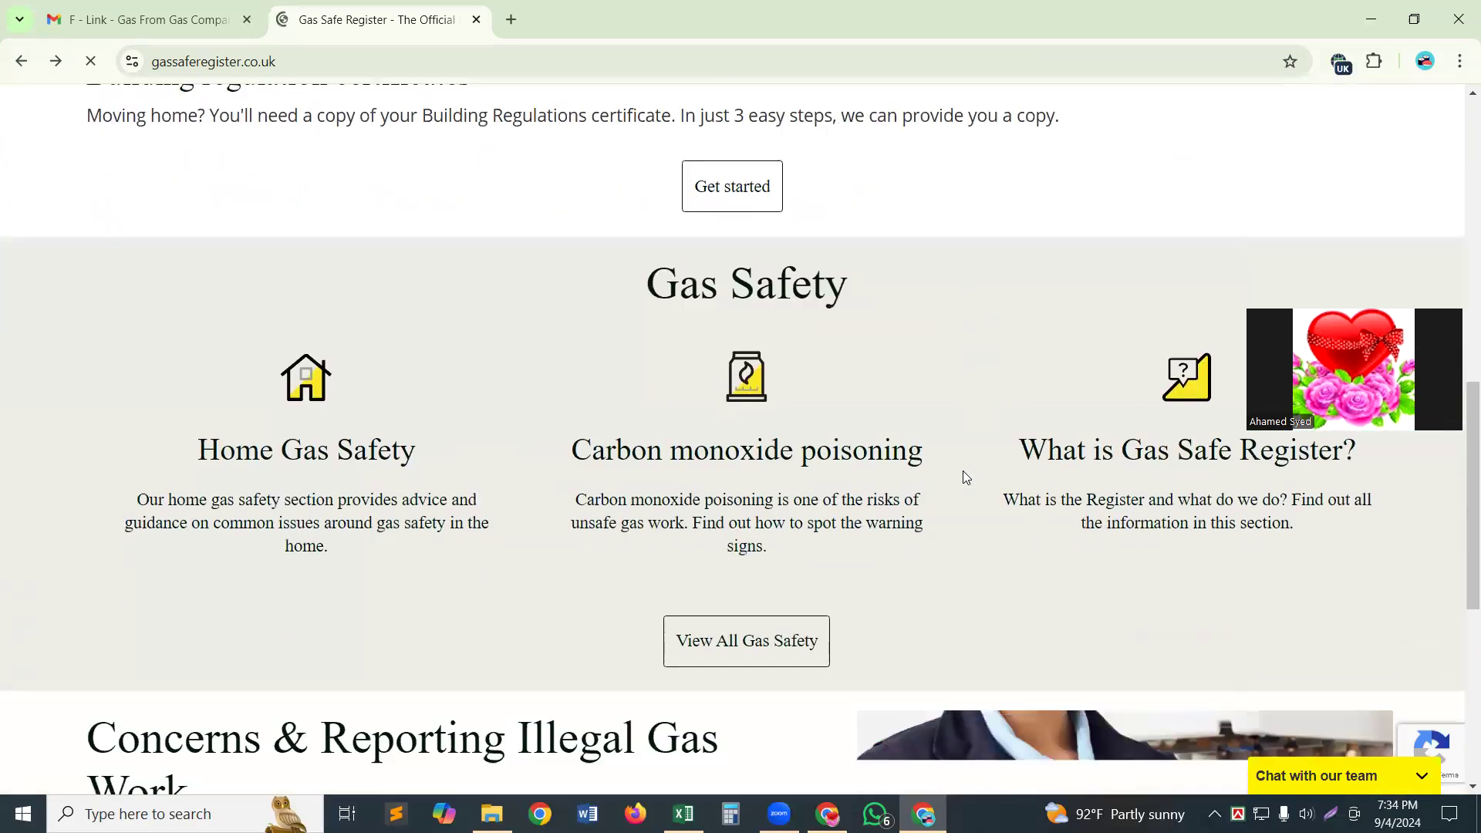
scroll(965, 476, "down", 1)
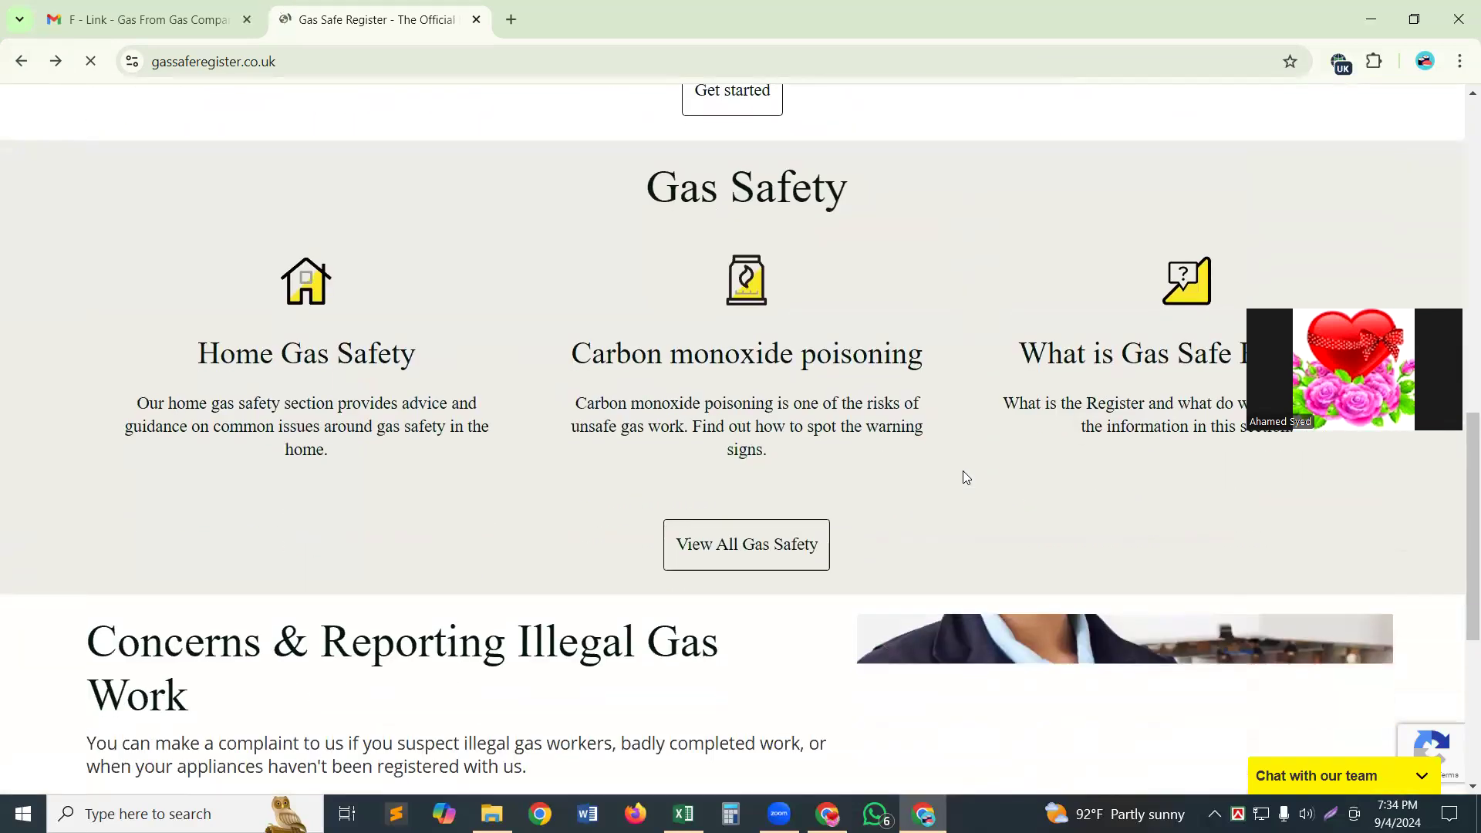
scroll(964, 477, "down", 3)
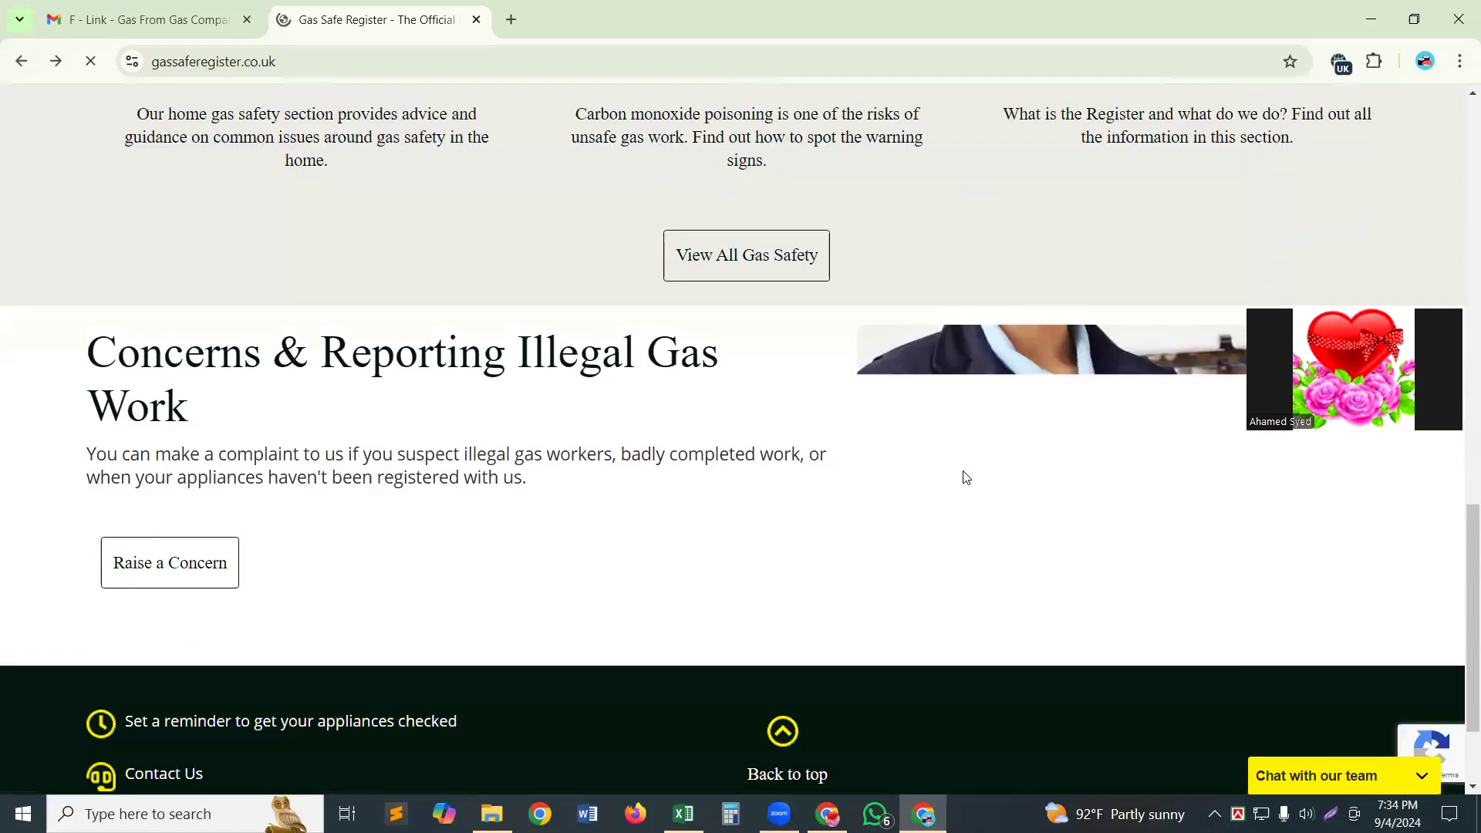
scroll(964, 476, "down", 2)
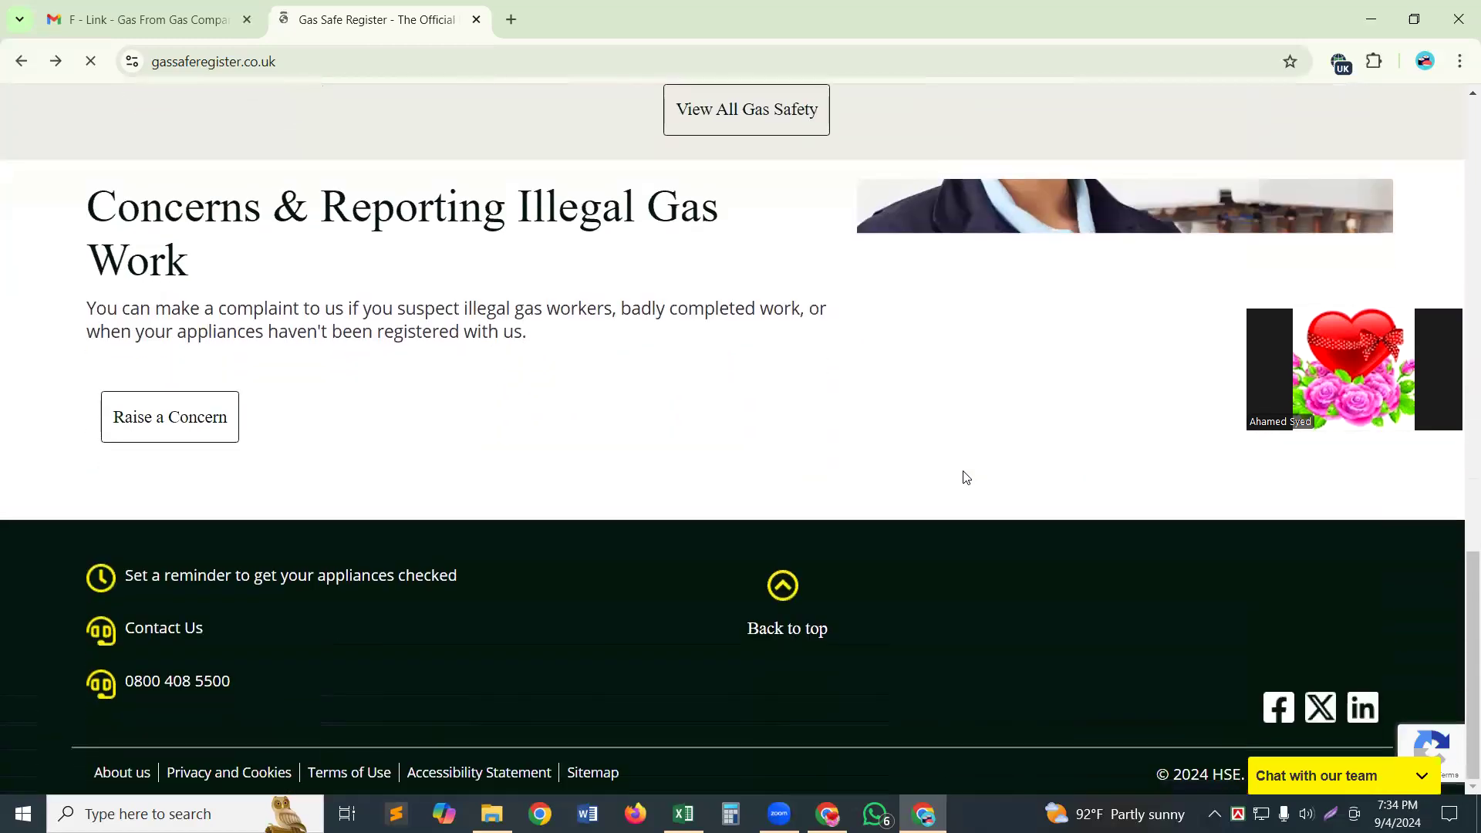
scroll(966, 477, "up", 2)
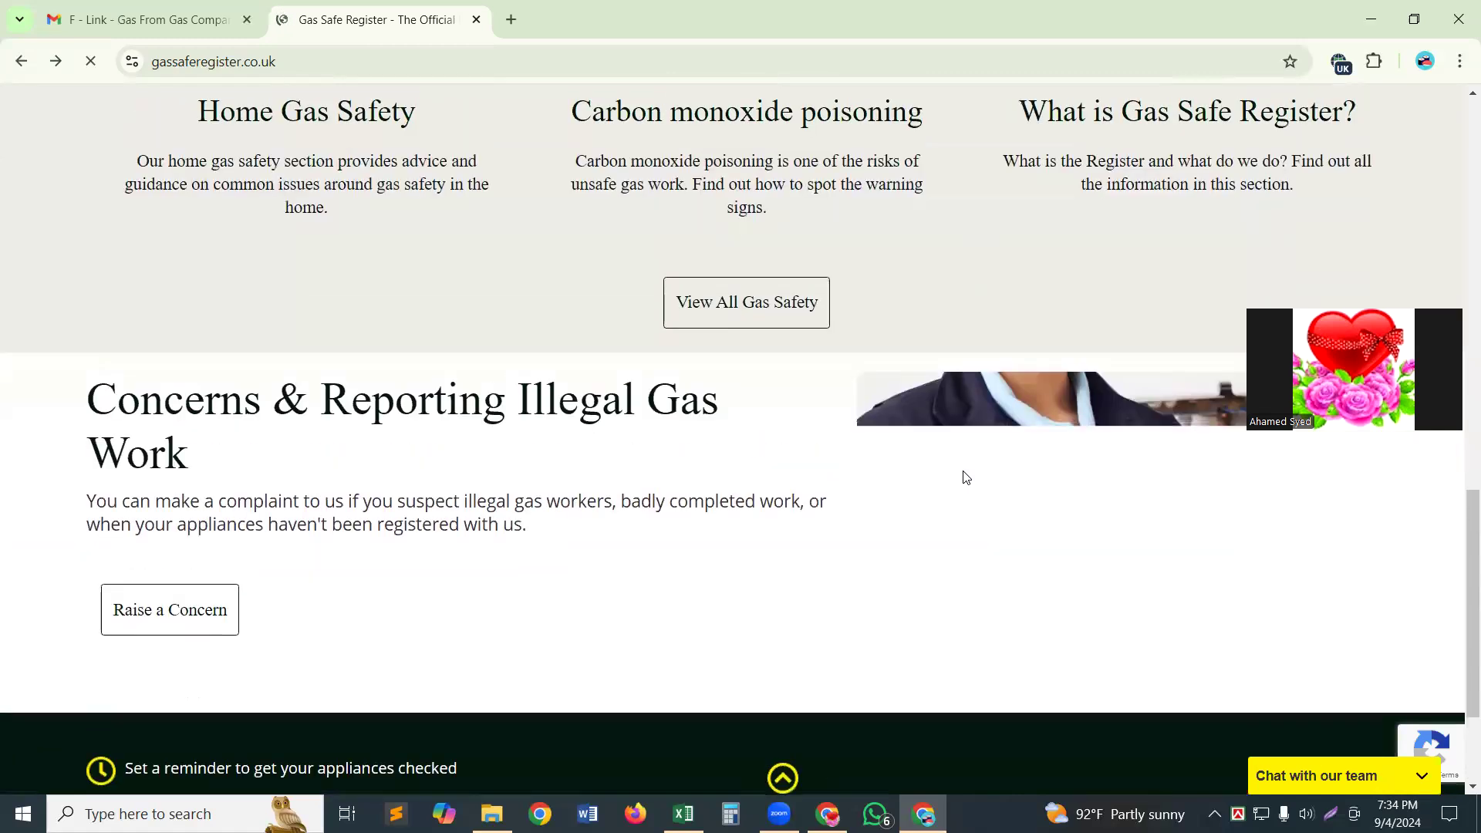
scroll(964, 477, "up", 4)
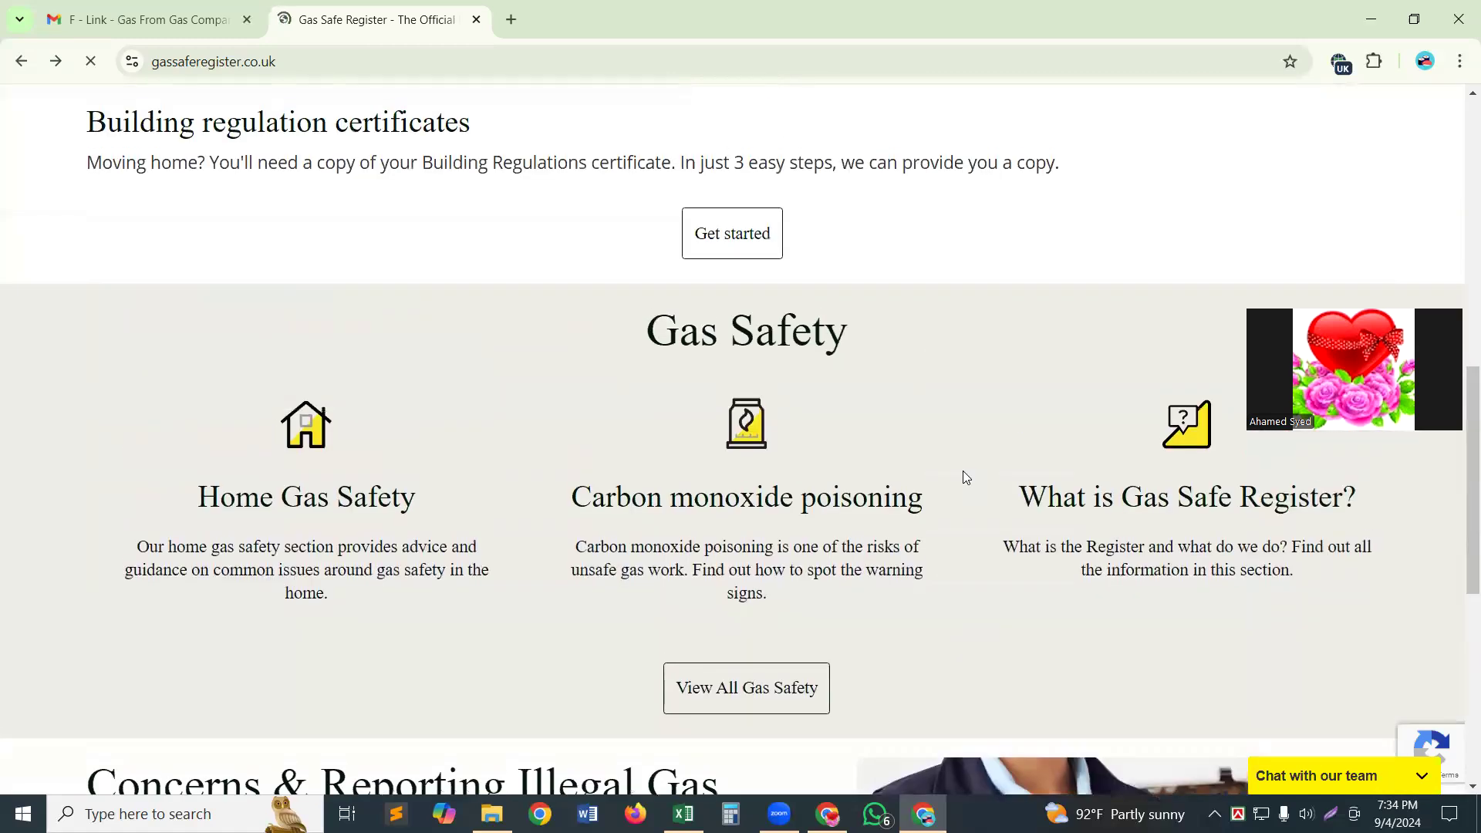
Step: Look through the Home Gas Safety page, from its safety topics to the featured content, and return to the home page
left_click(315, 437)
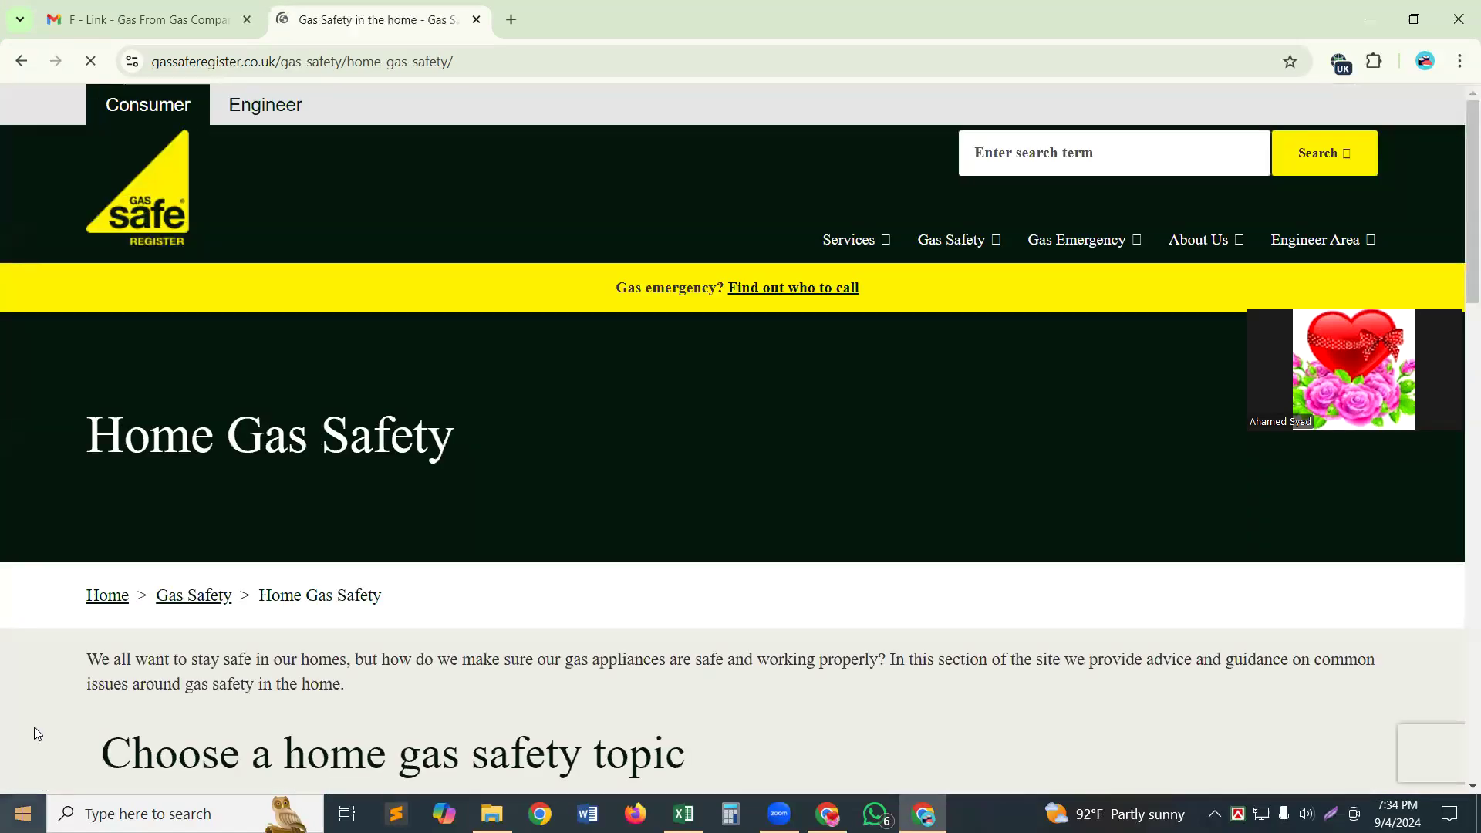
scroll(72, 642, "down", 5)
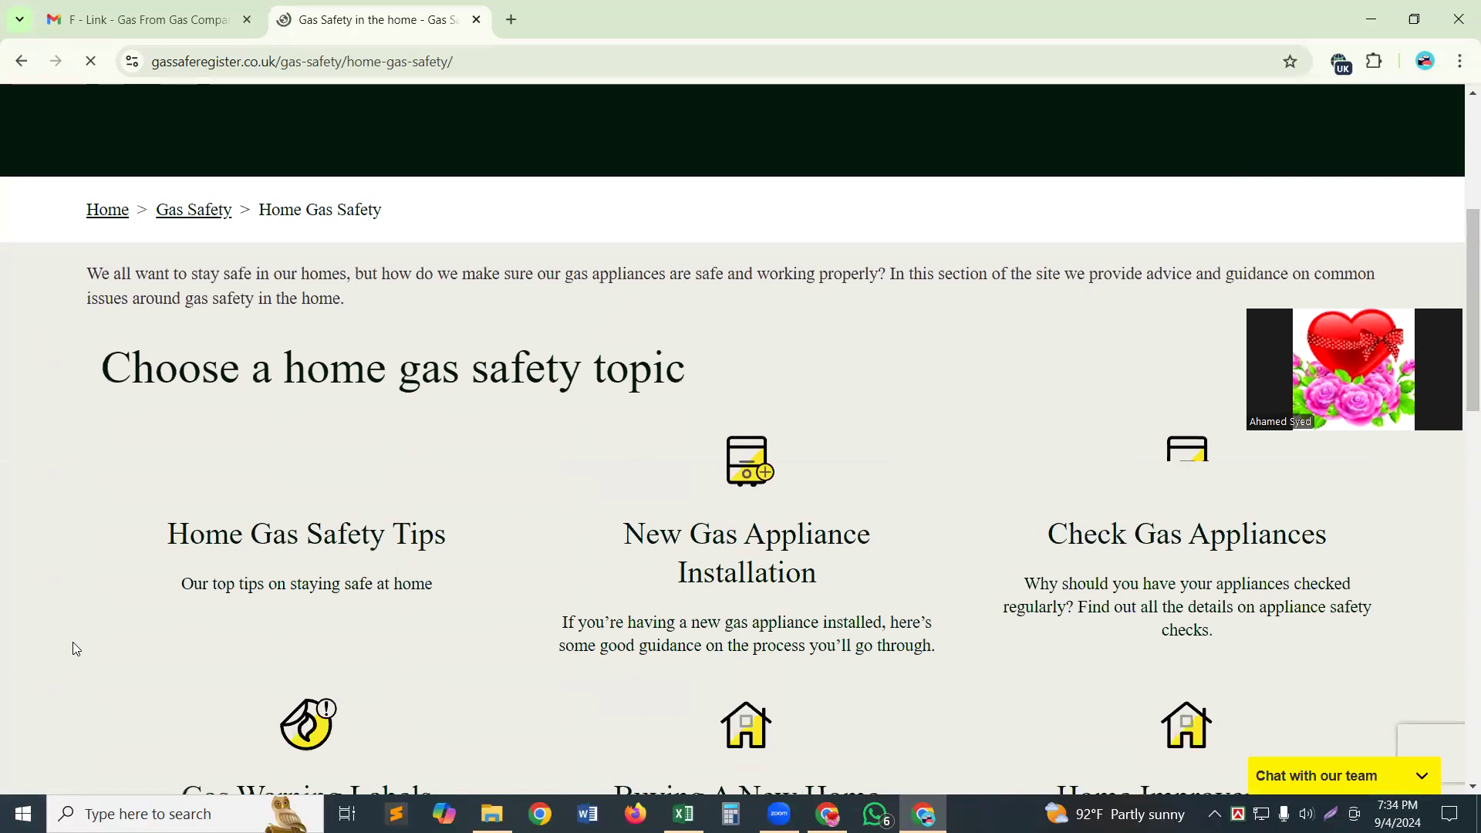
scroll(73, 642, "down", 4)
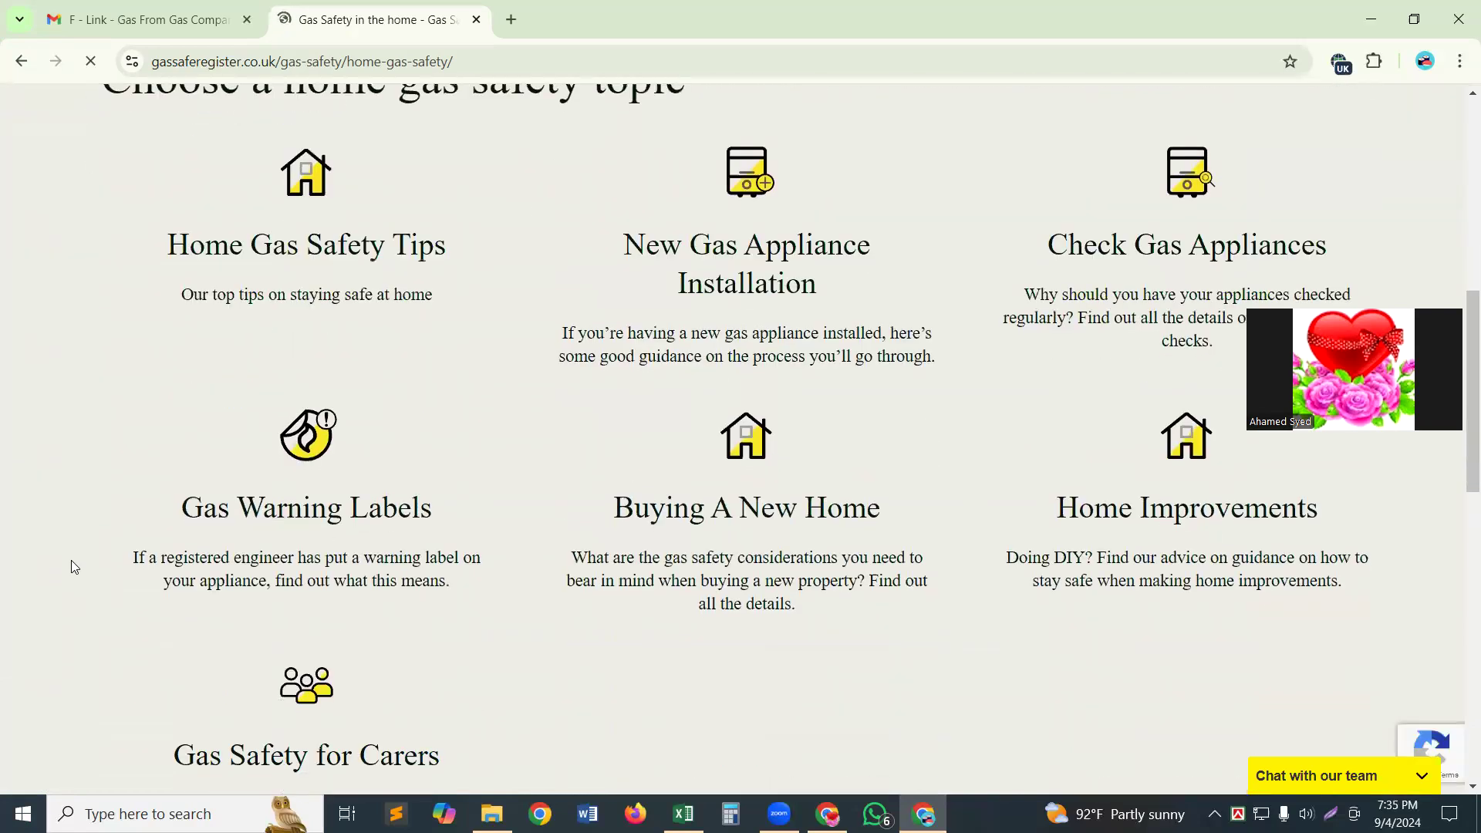
scroll(73, 565, "down", 1)
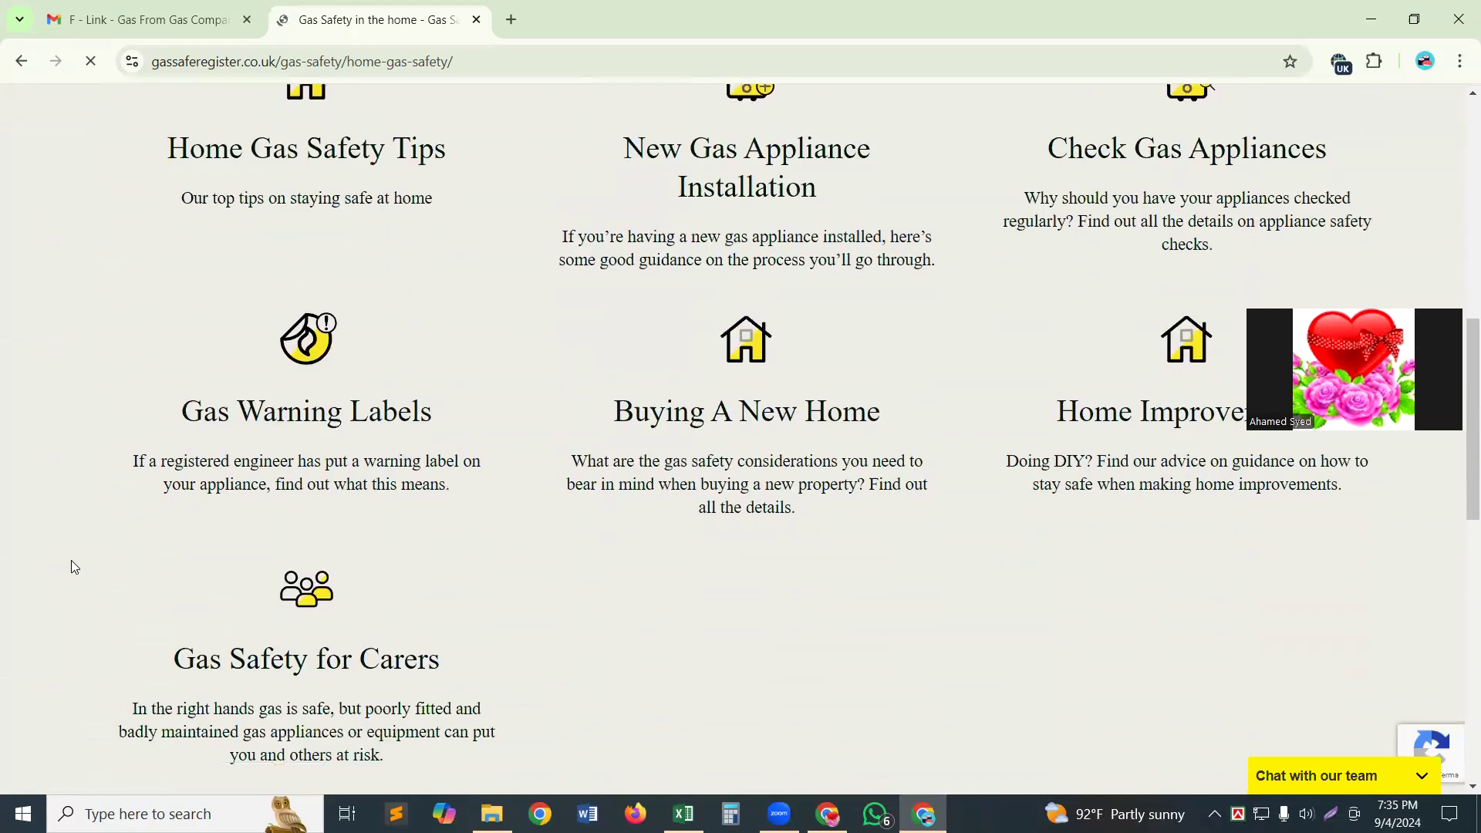
scroll(73, 564, "down", 2)
scroll(73, 567, "down", 2)
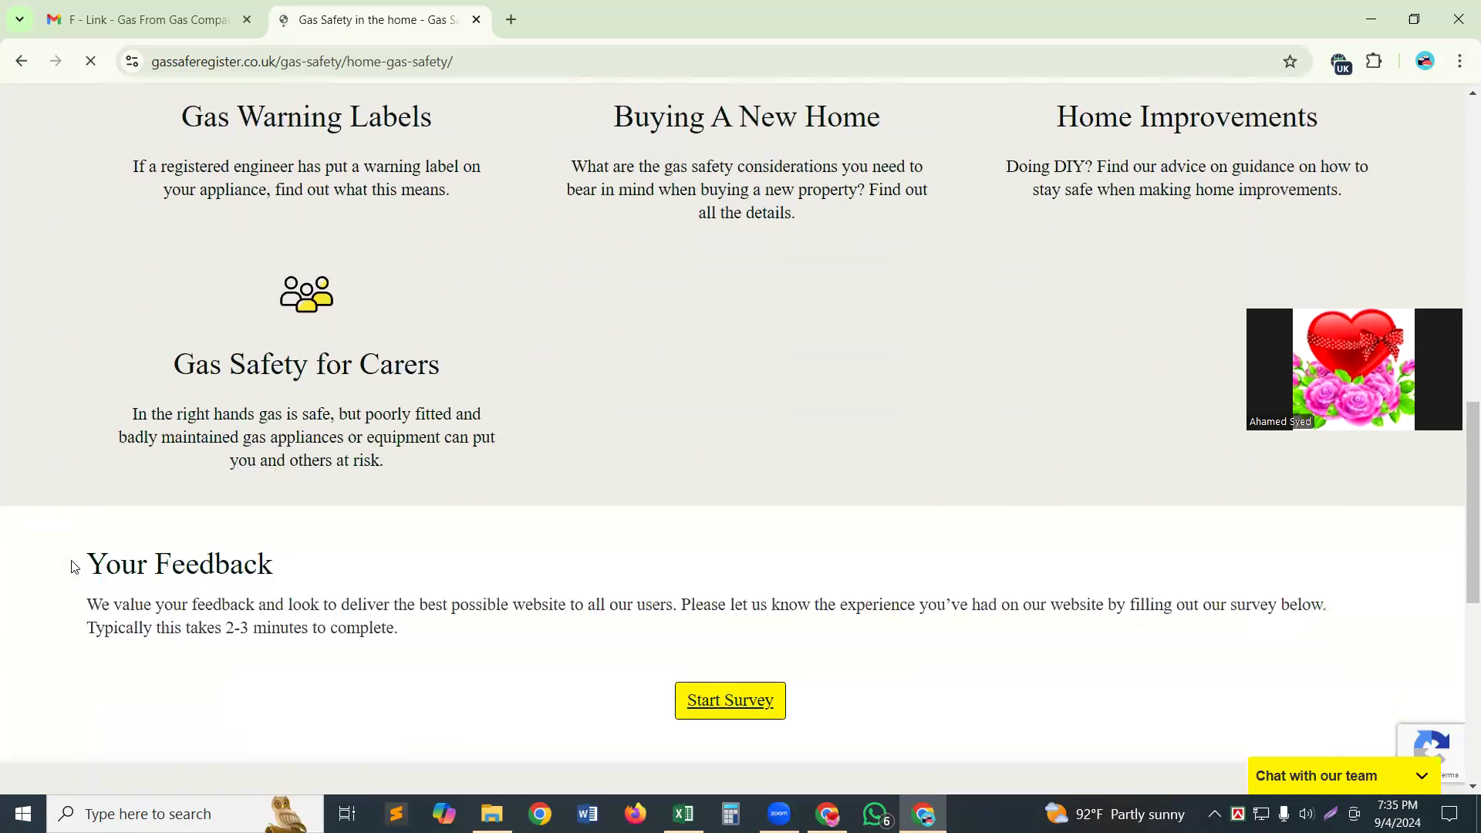
scroll(74, 567, "down", 1)
scroll(74, 567, "down", 3)
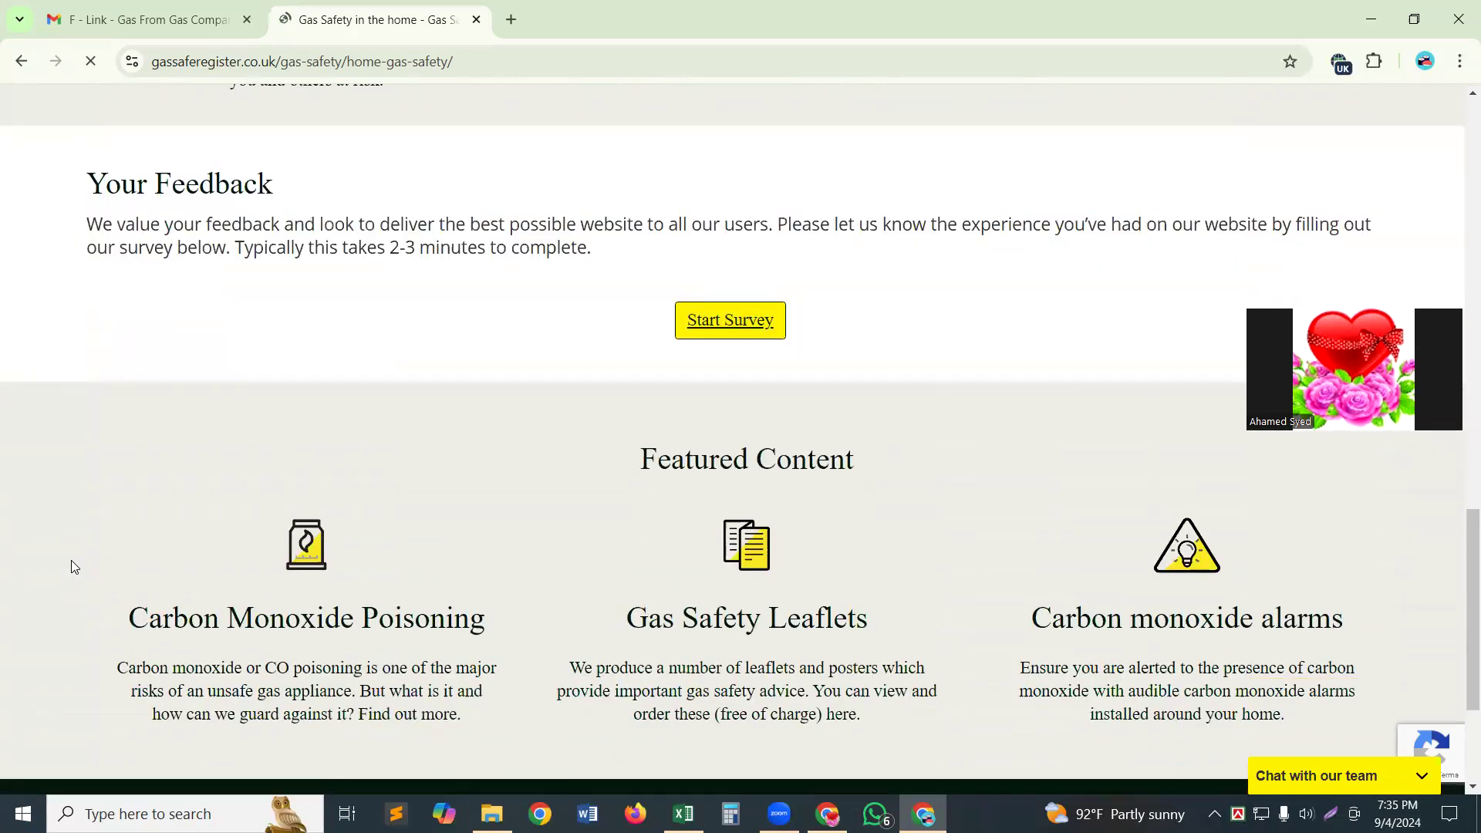
scroll(72, 567, "up", 3)
scroll(73, 567, "up", 8)
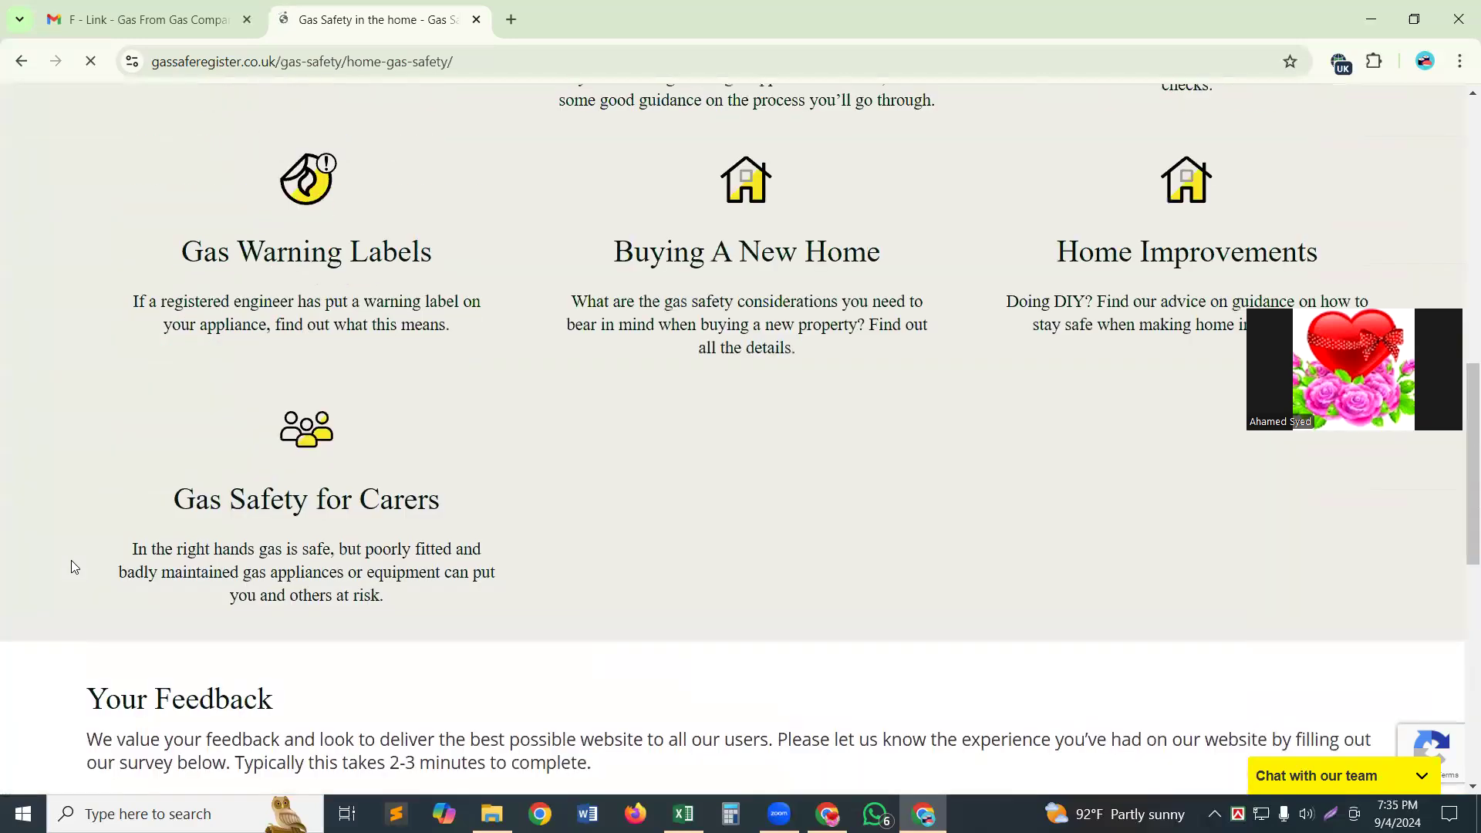
scroll(71, 567, "up", 1)
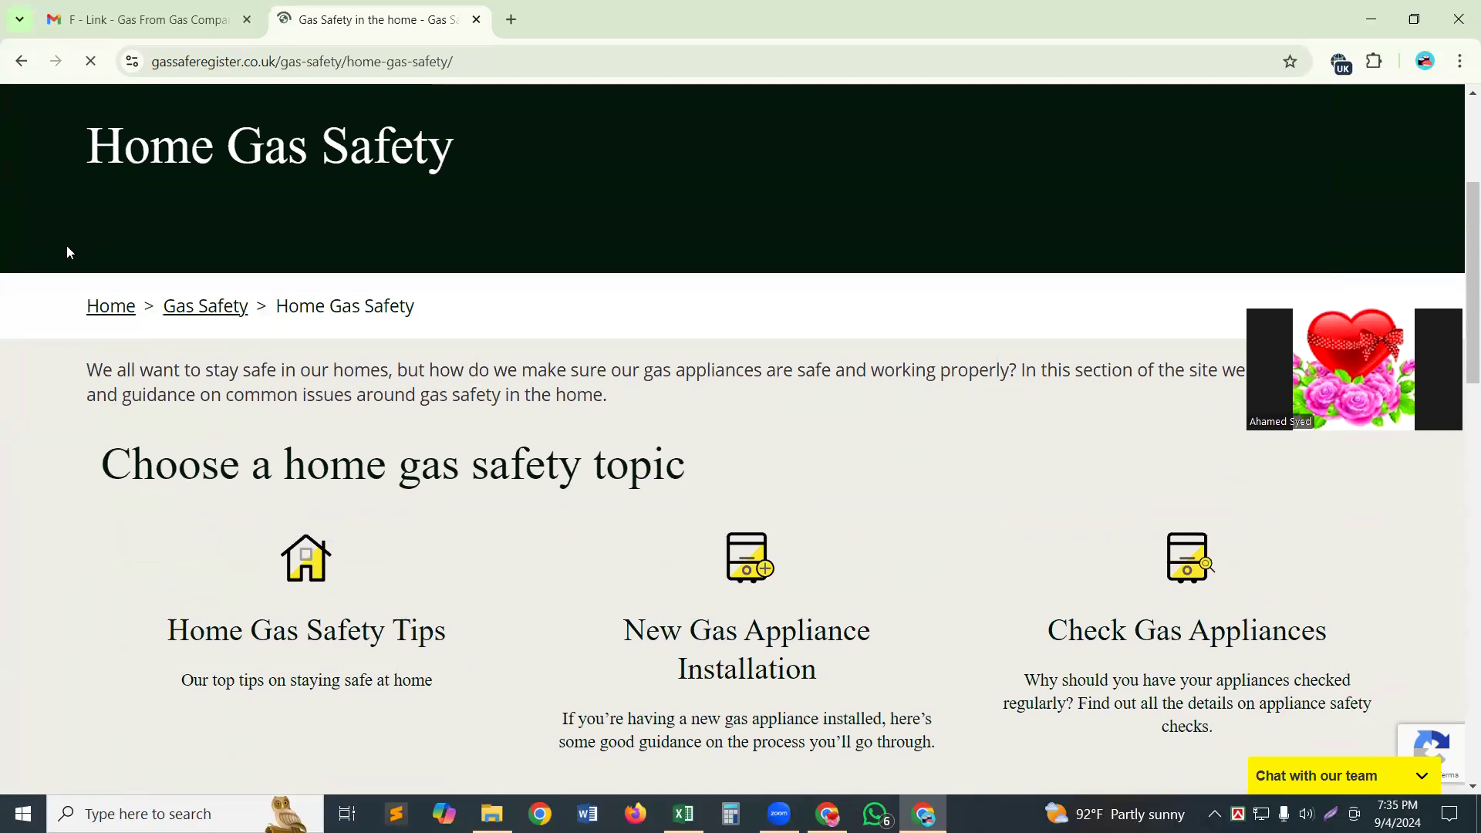
left_click(108, 312)
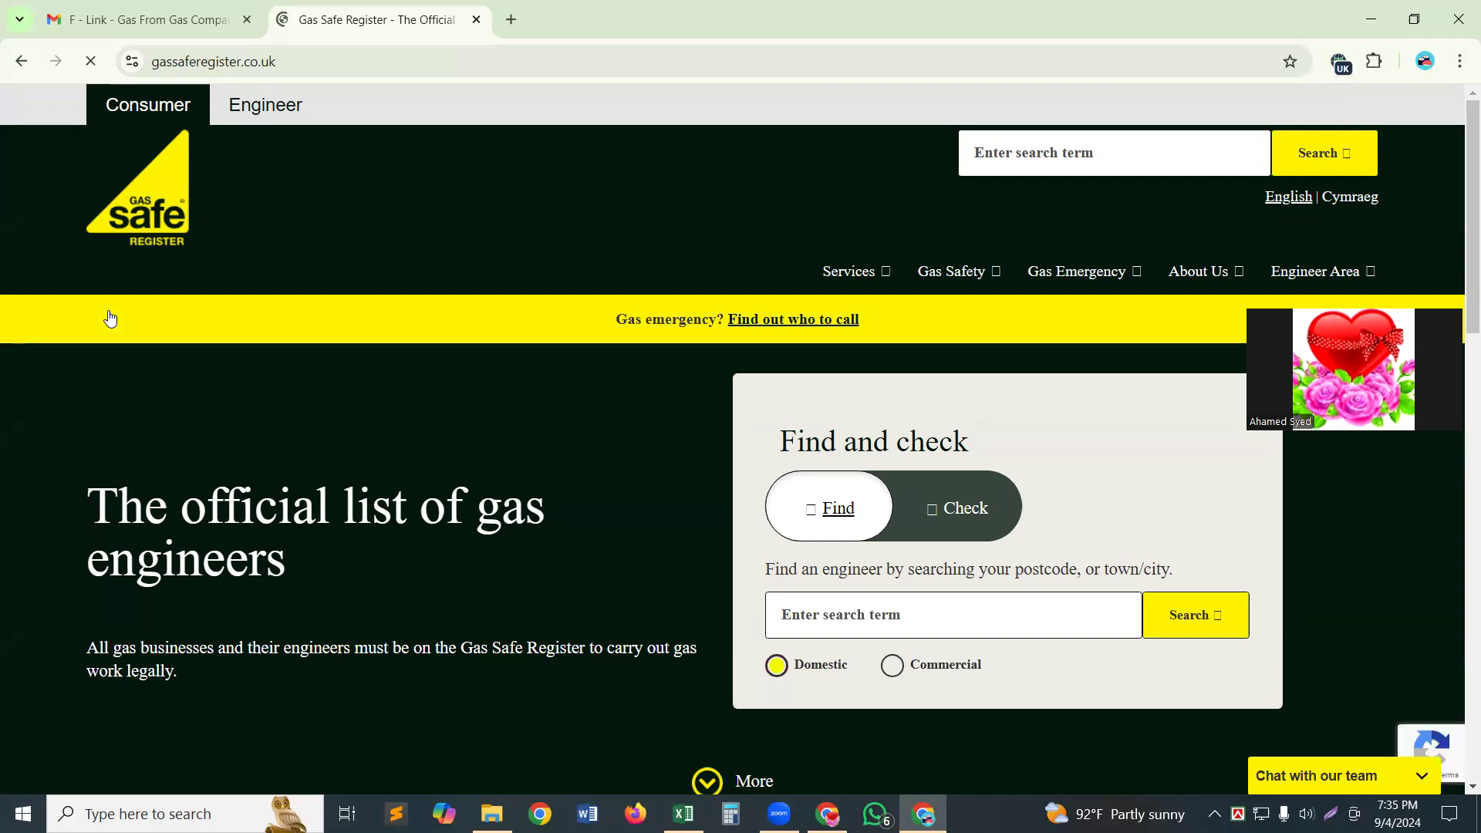
Step: Try to find domestic gas engineers using the previously entered search term AB 10
left_click(951, 615)
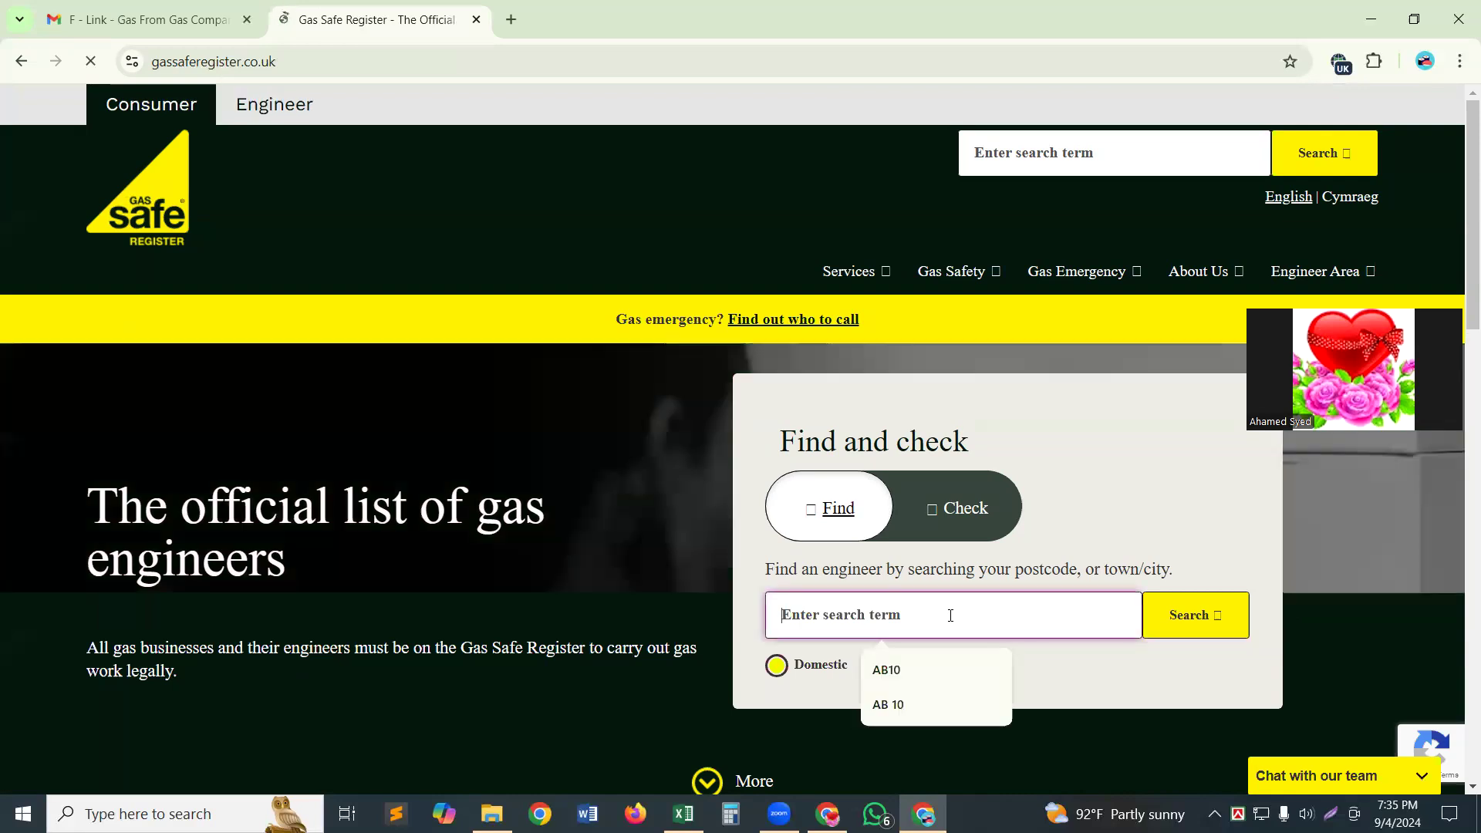
left_click(917, 707)
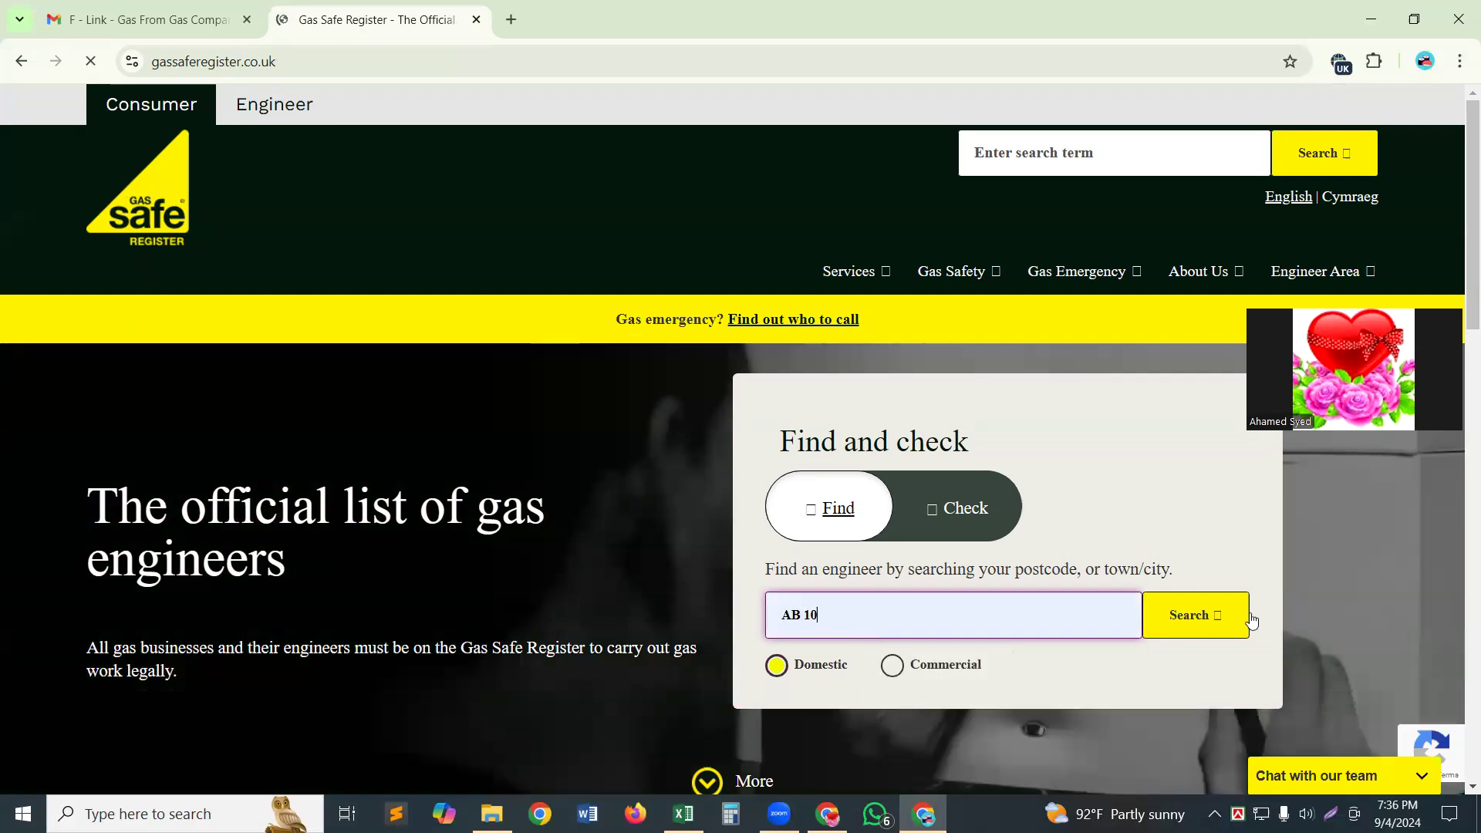
left_click(1179, 622)
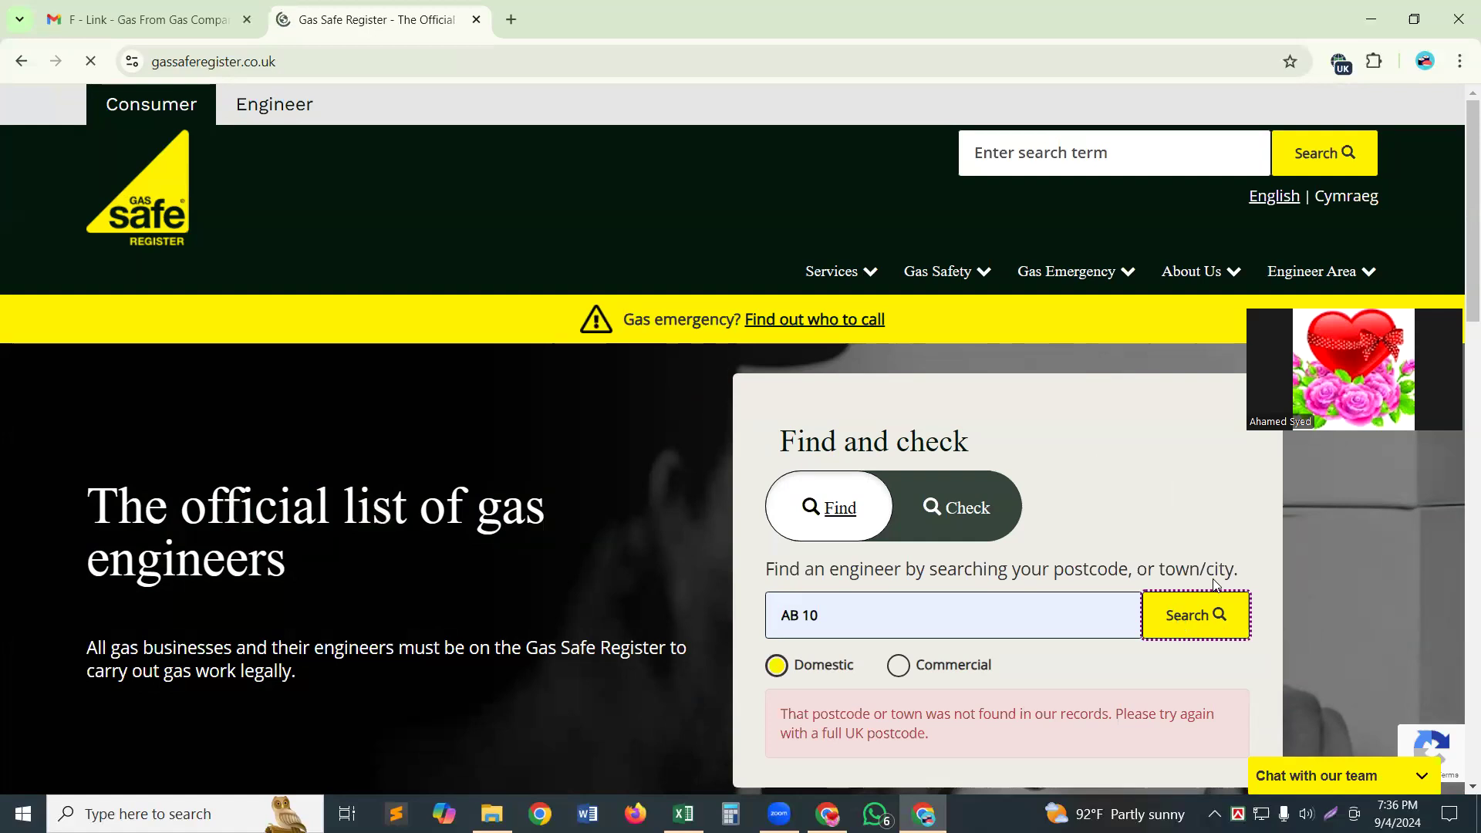
Step: Remove the space from the postcode so it reads AB10 and run the engineer search again
left_click(808, 620)
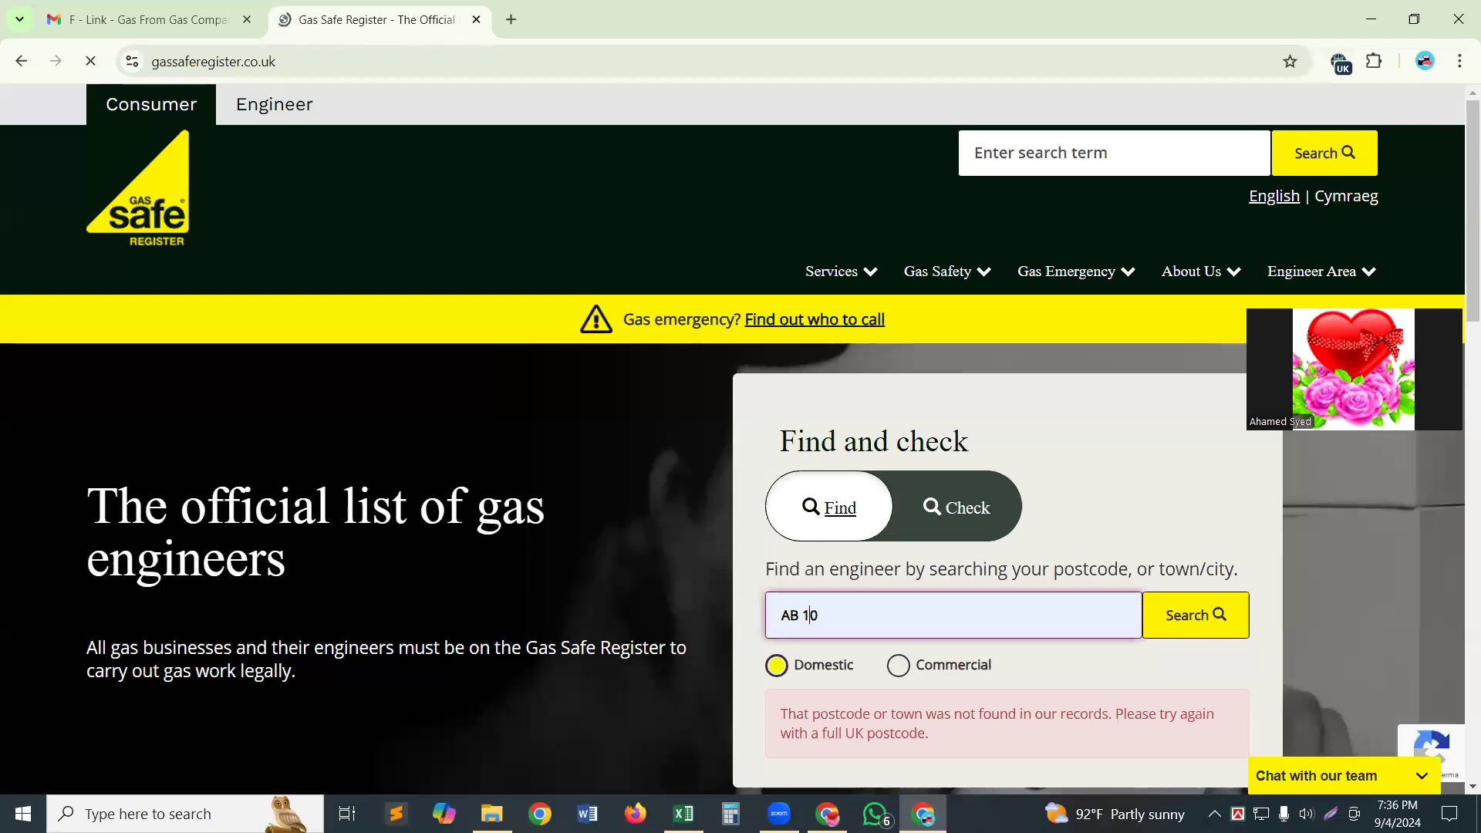
key("Left")
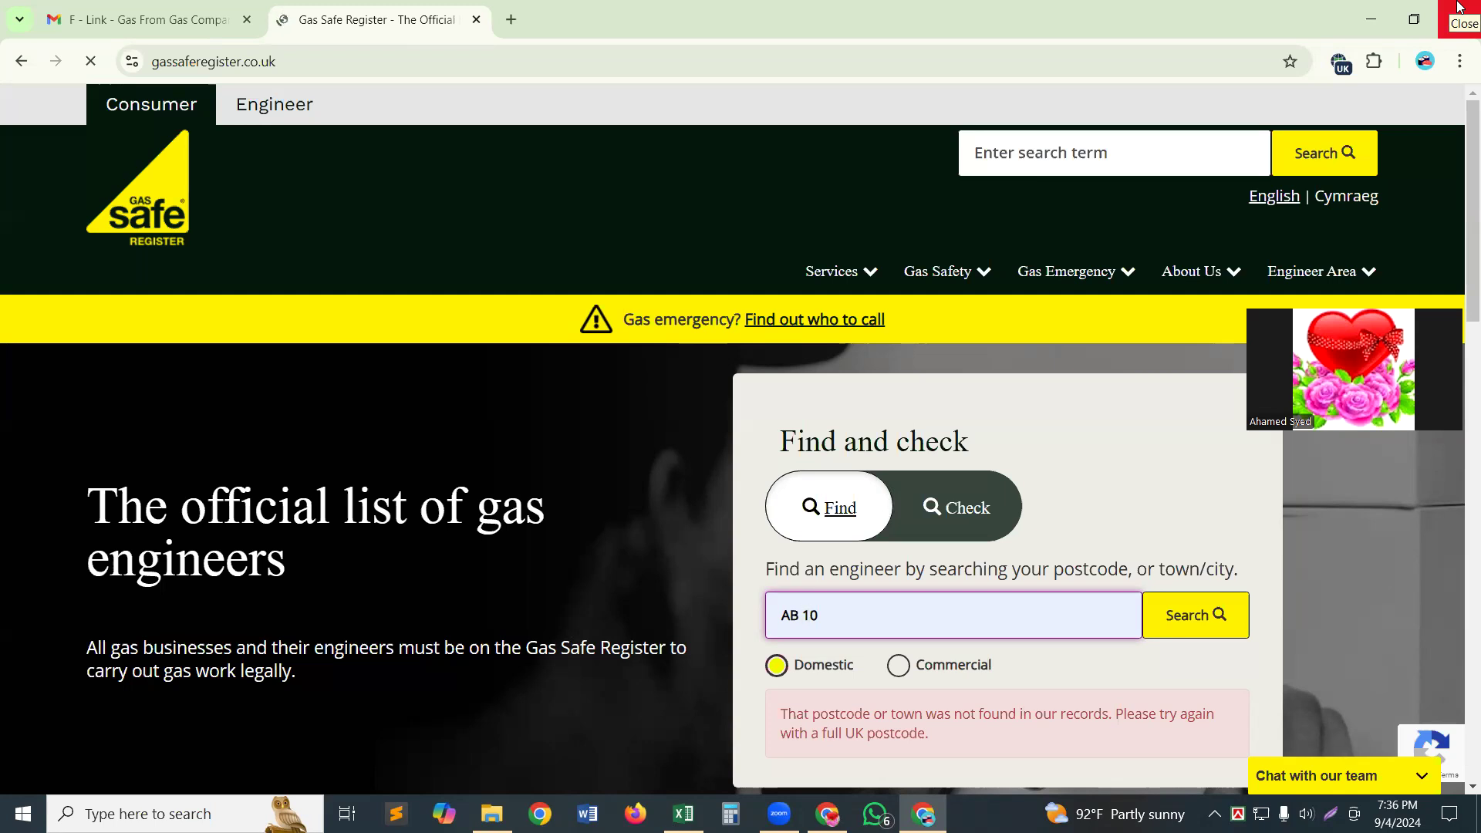
key("BackSpace")
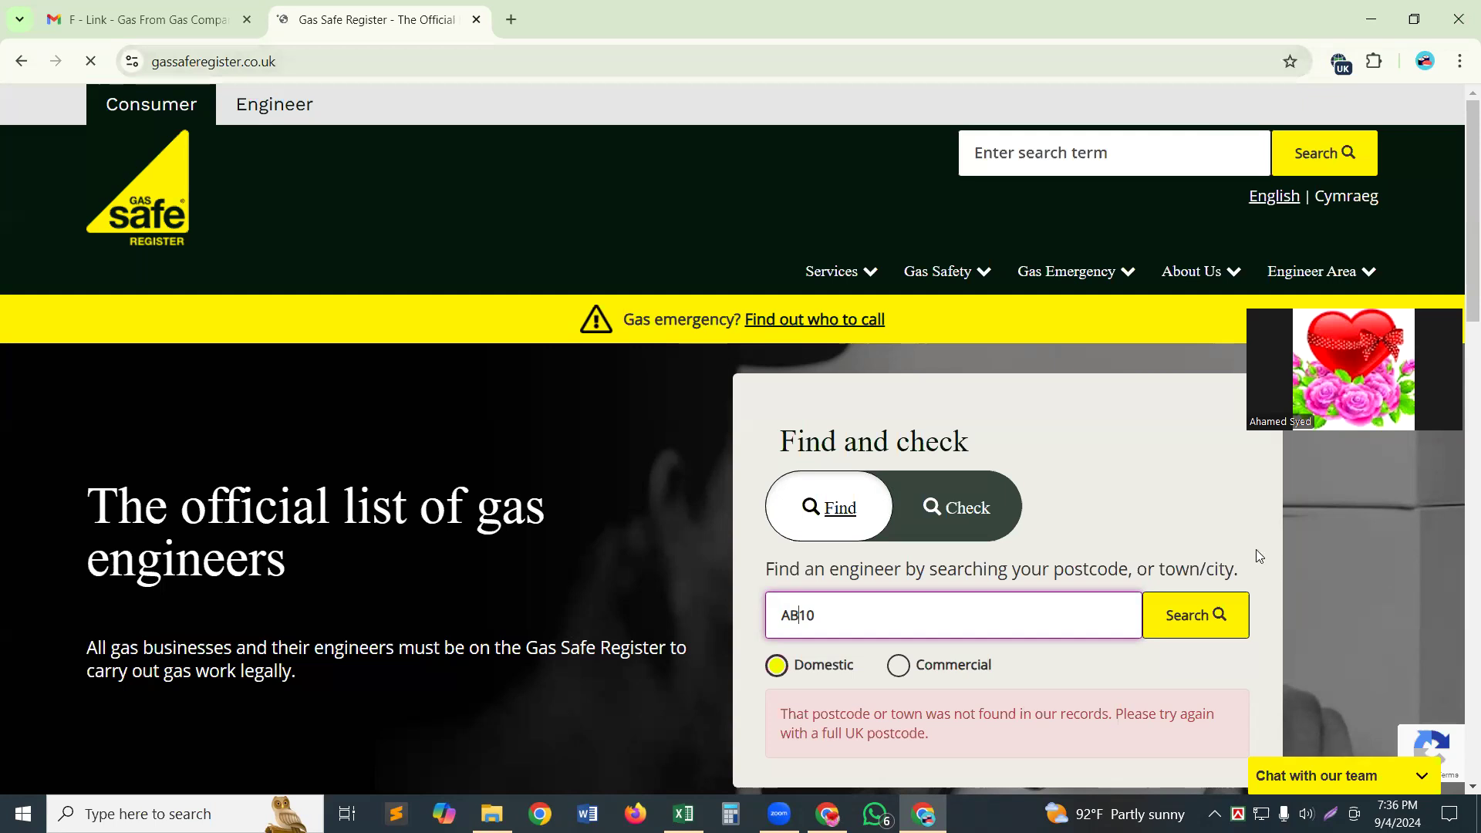
left_click(1196, 617)
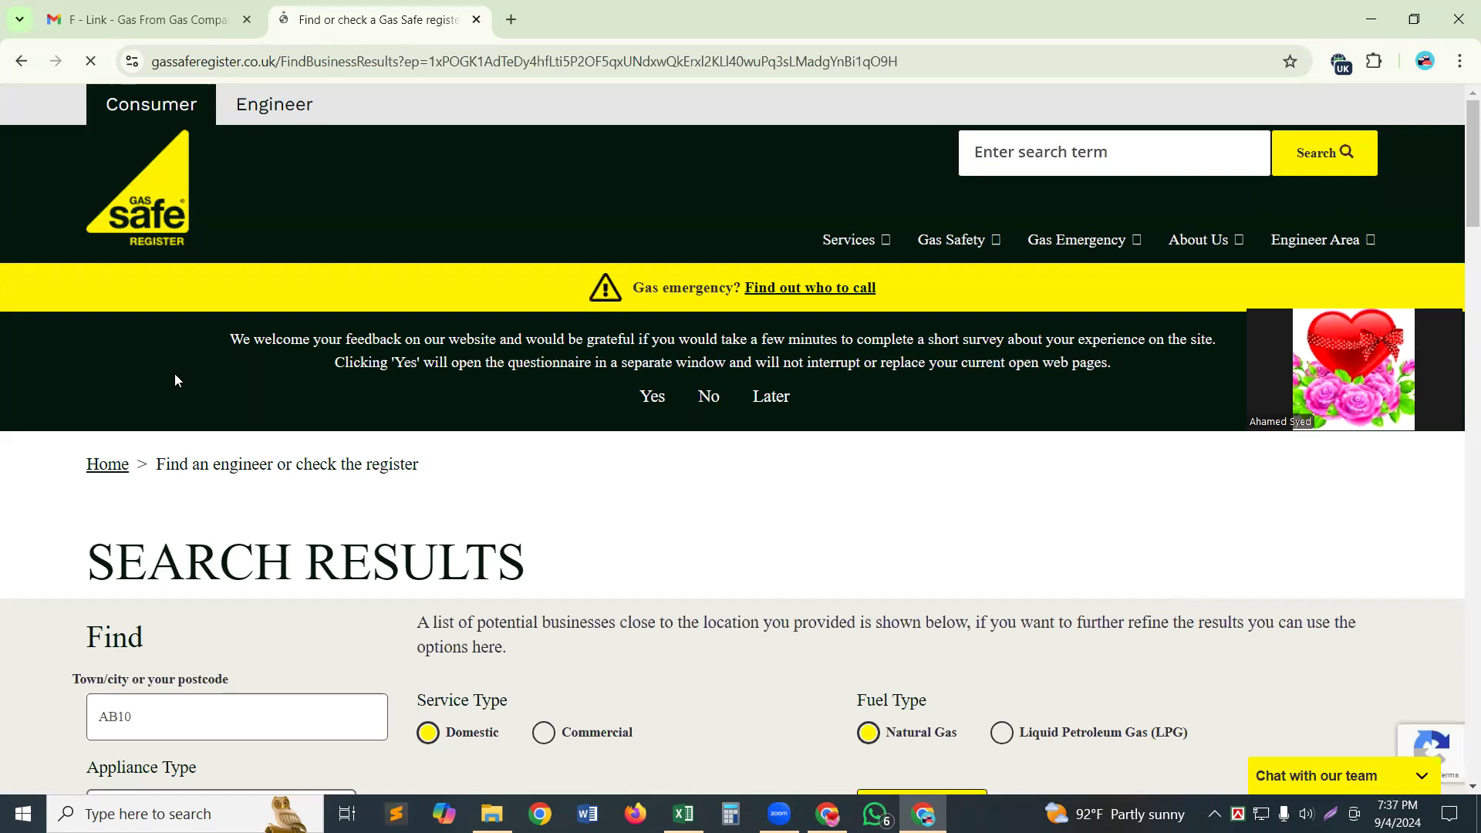
Step: Examine the AB10 search results, including the filter options and the address and contact details of the listed businesses
scroll(658, 452, "down", 5)
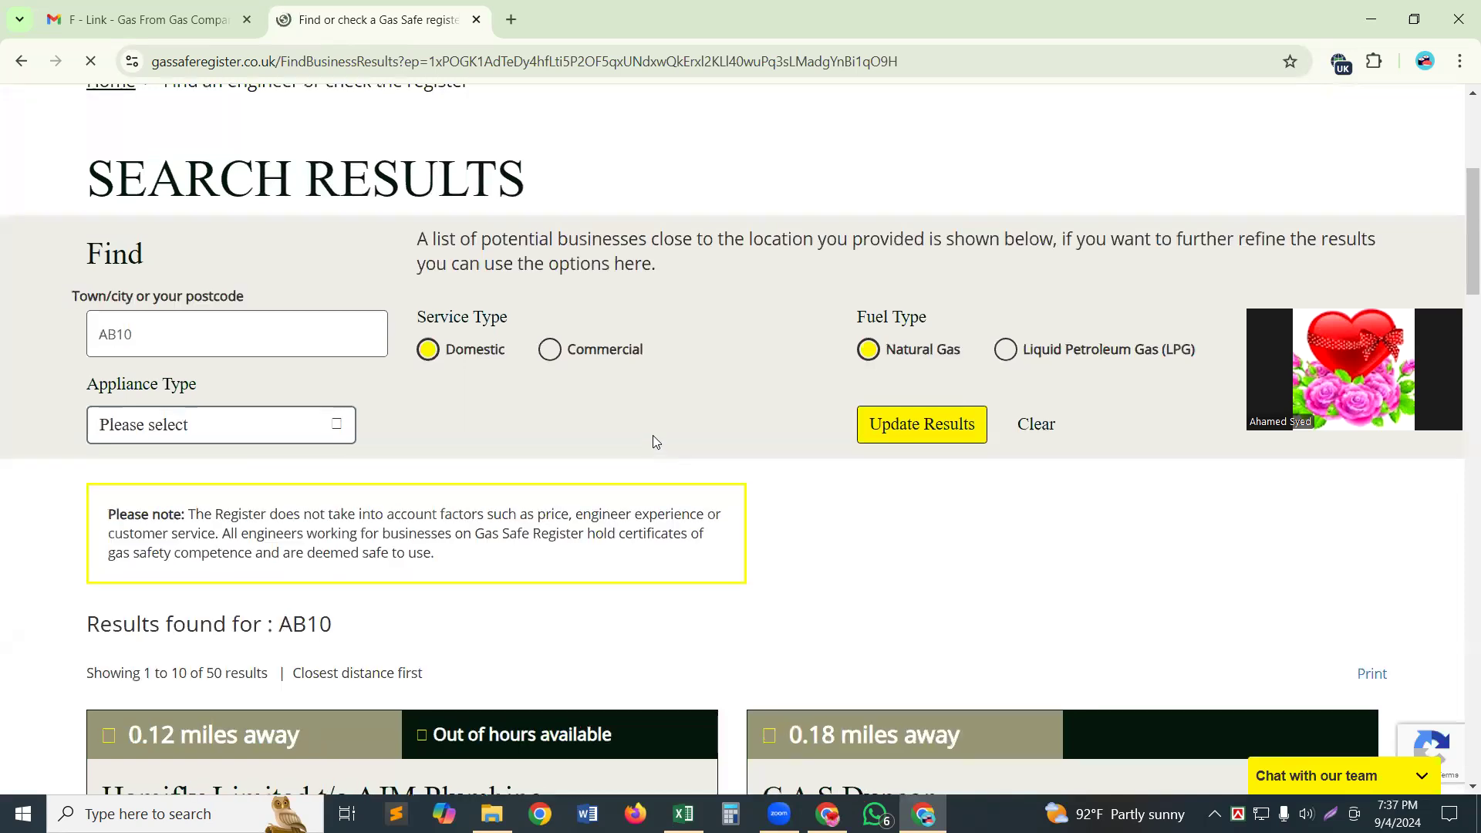
scroll(654, 437, "down", 5)
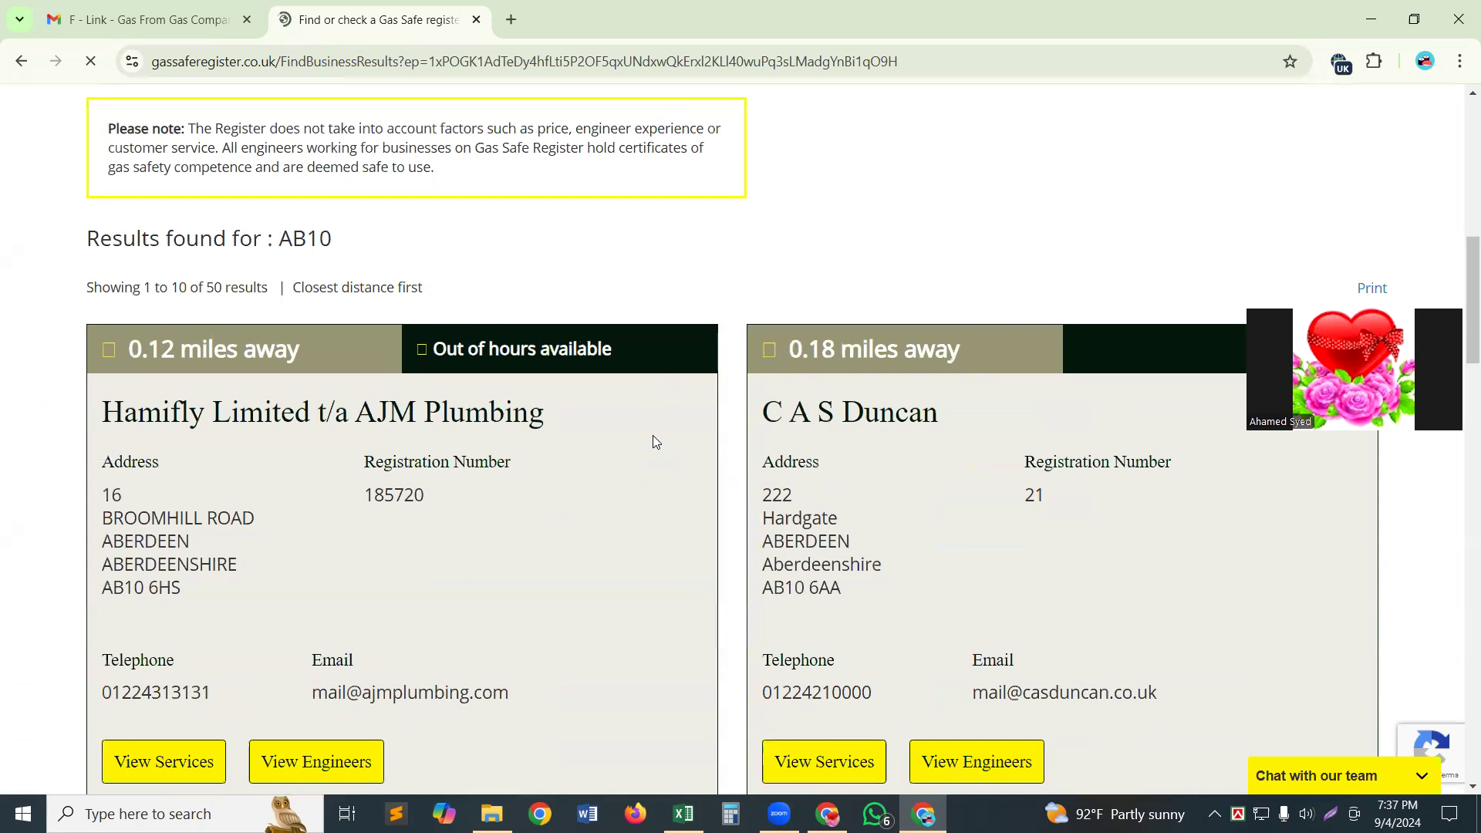
scroll(652, 442, "up", 1)
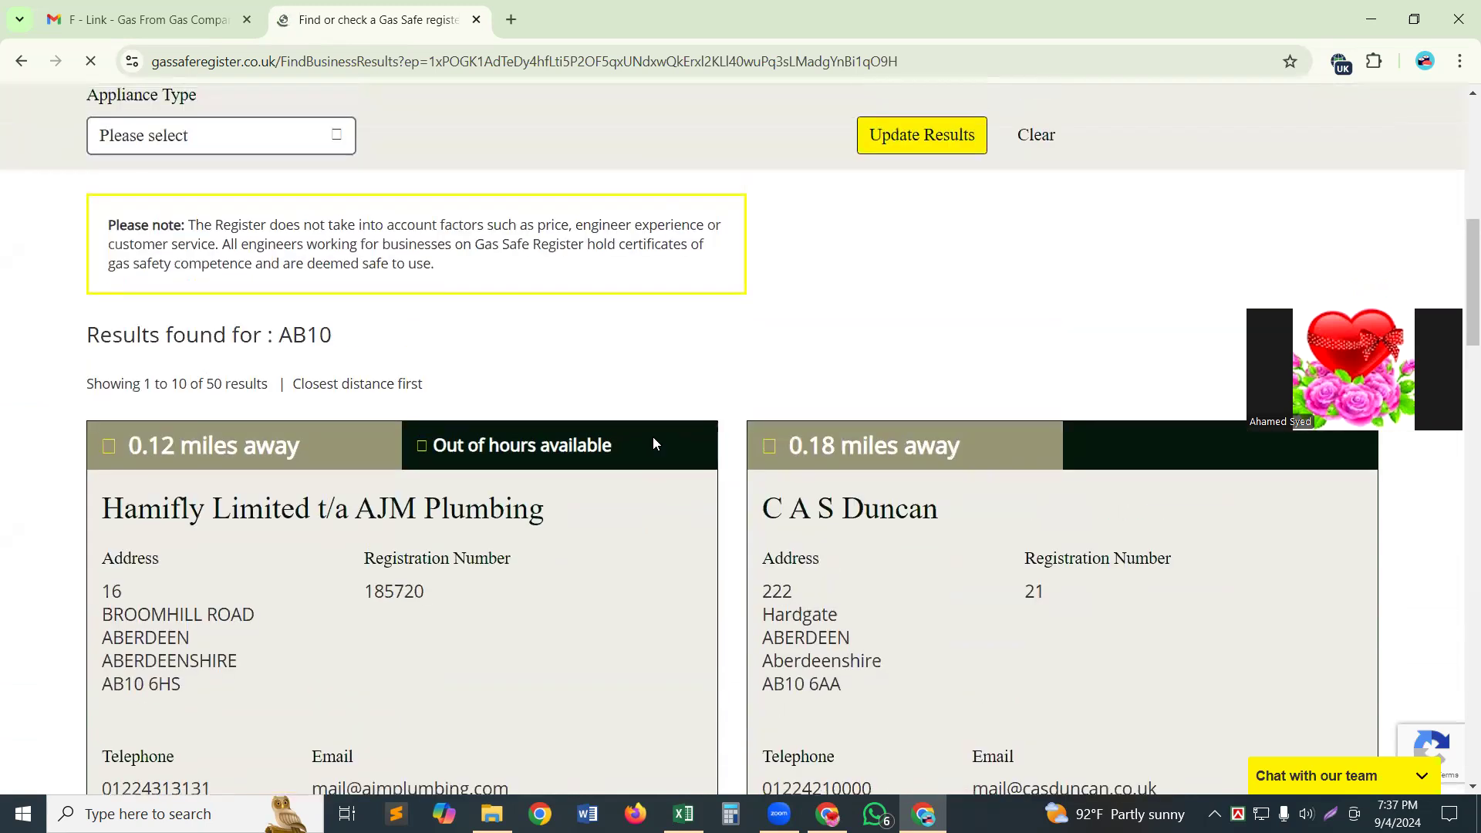
scroll(652, 436, "up", 2)
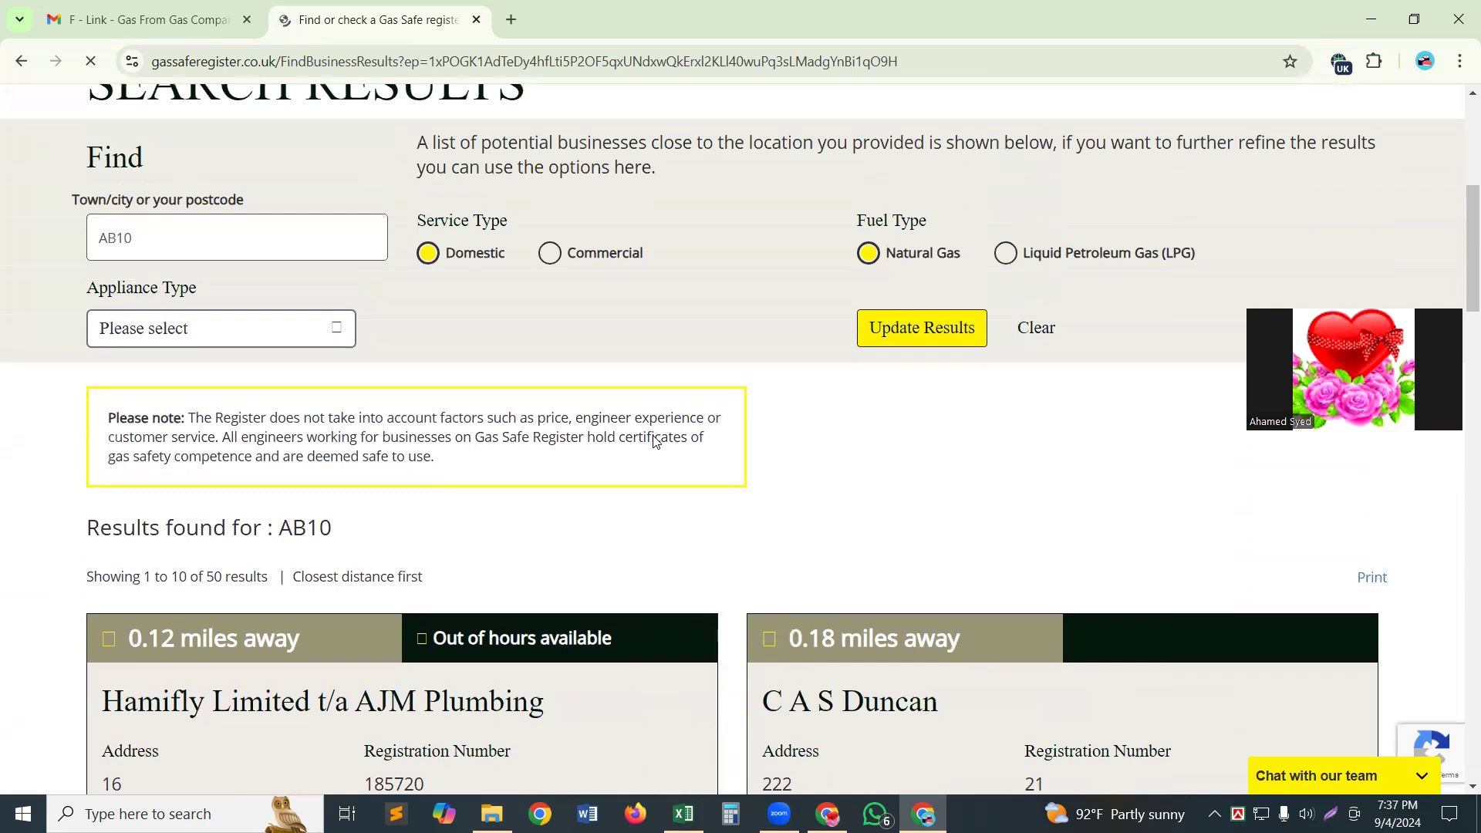
scroll(272, 290, "down", 5)
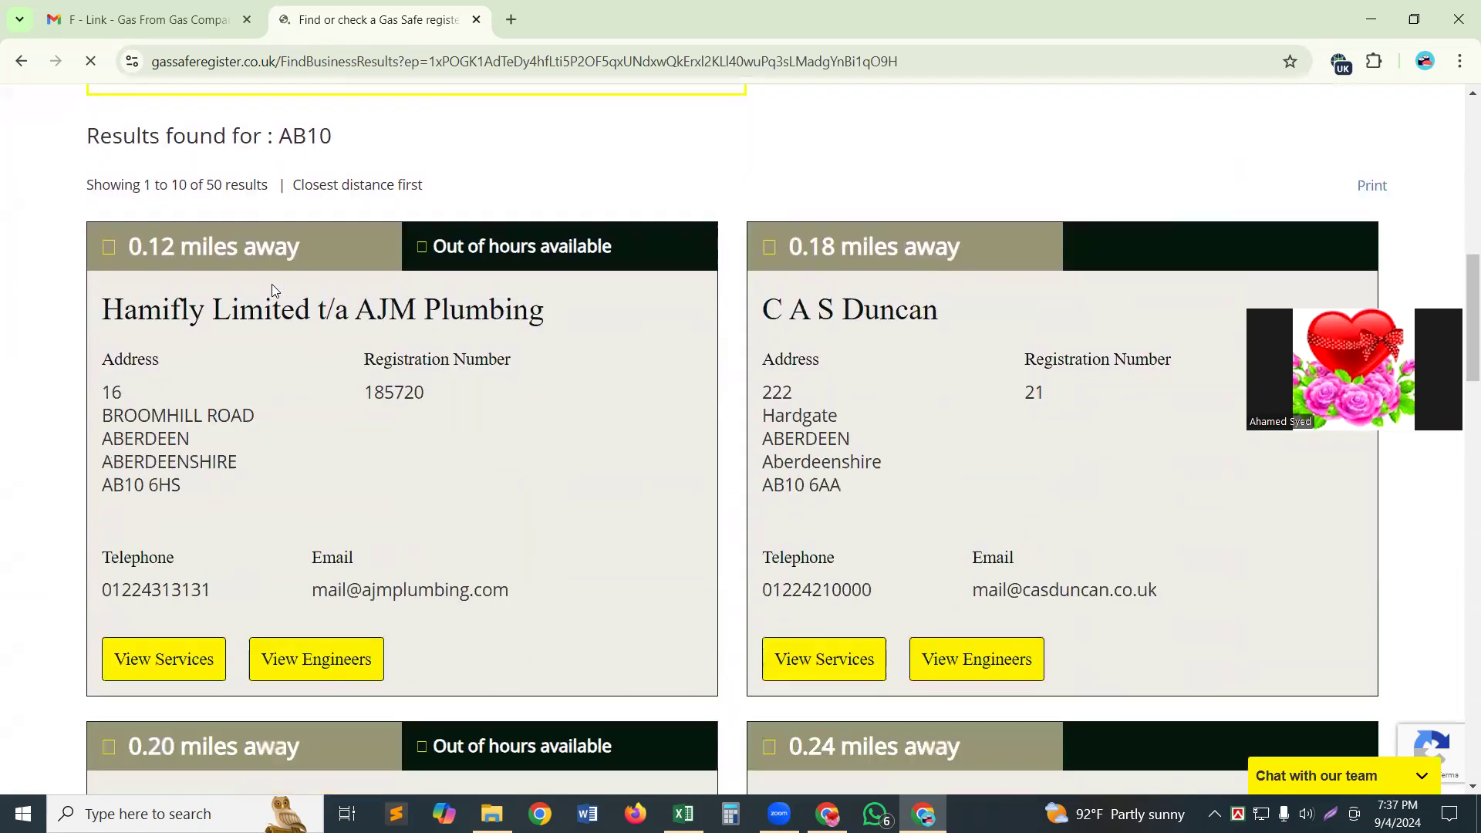
scroll(272, 290, "down", 1)
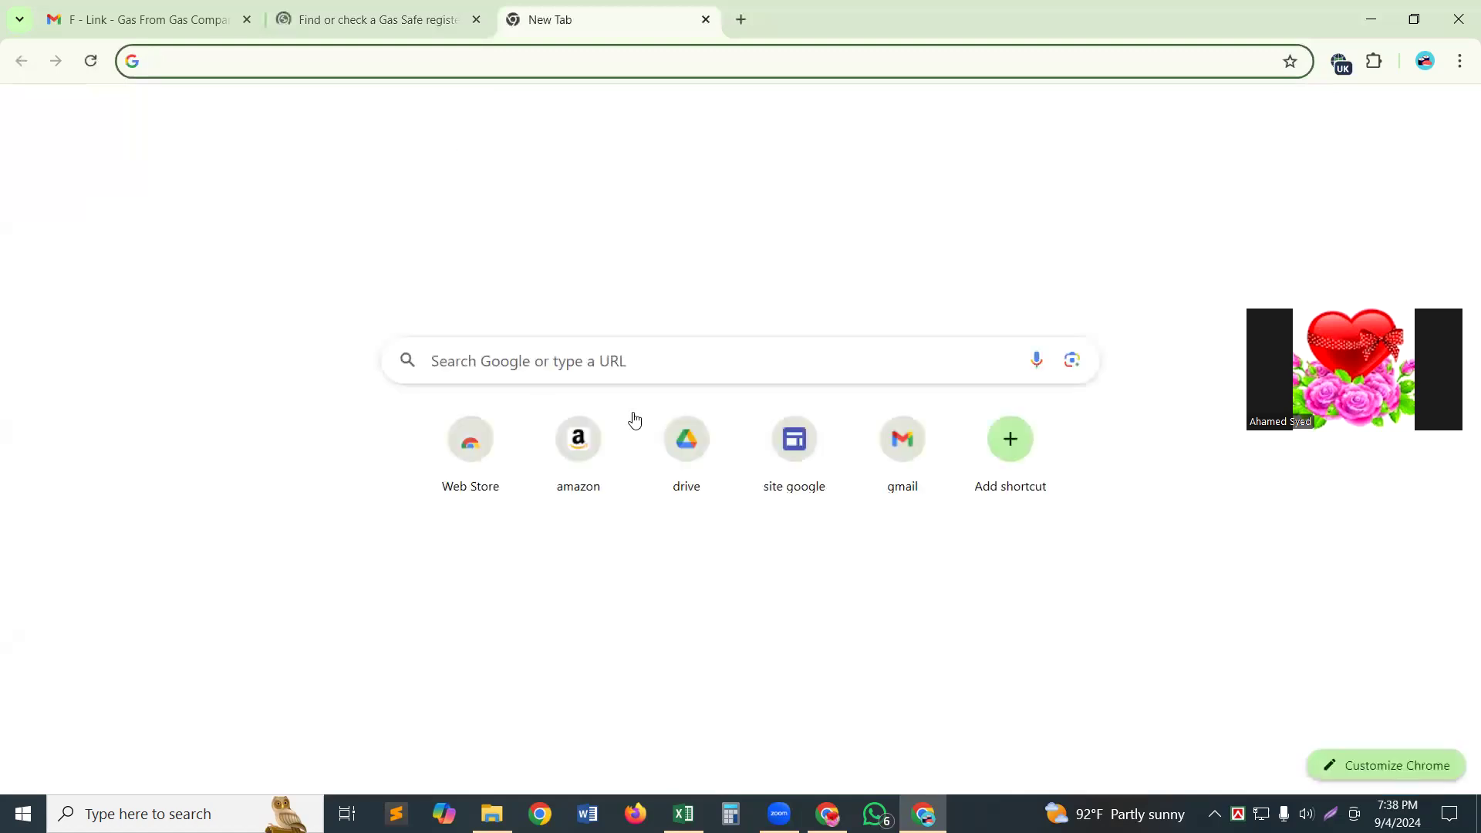
Step: Open Google Drive in a new browser tab and create a blank Google Sheets spreadsheet
left_click(690, 446)
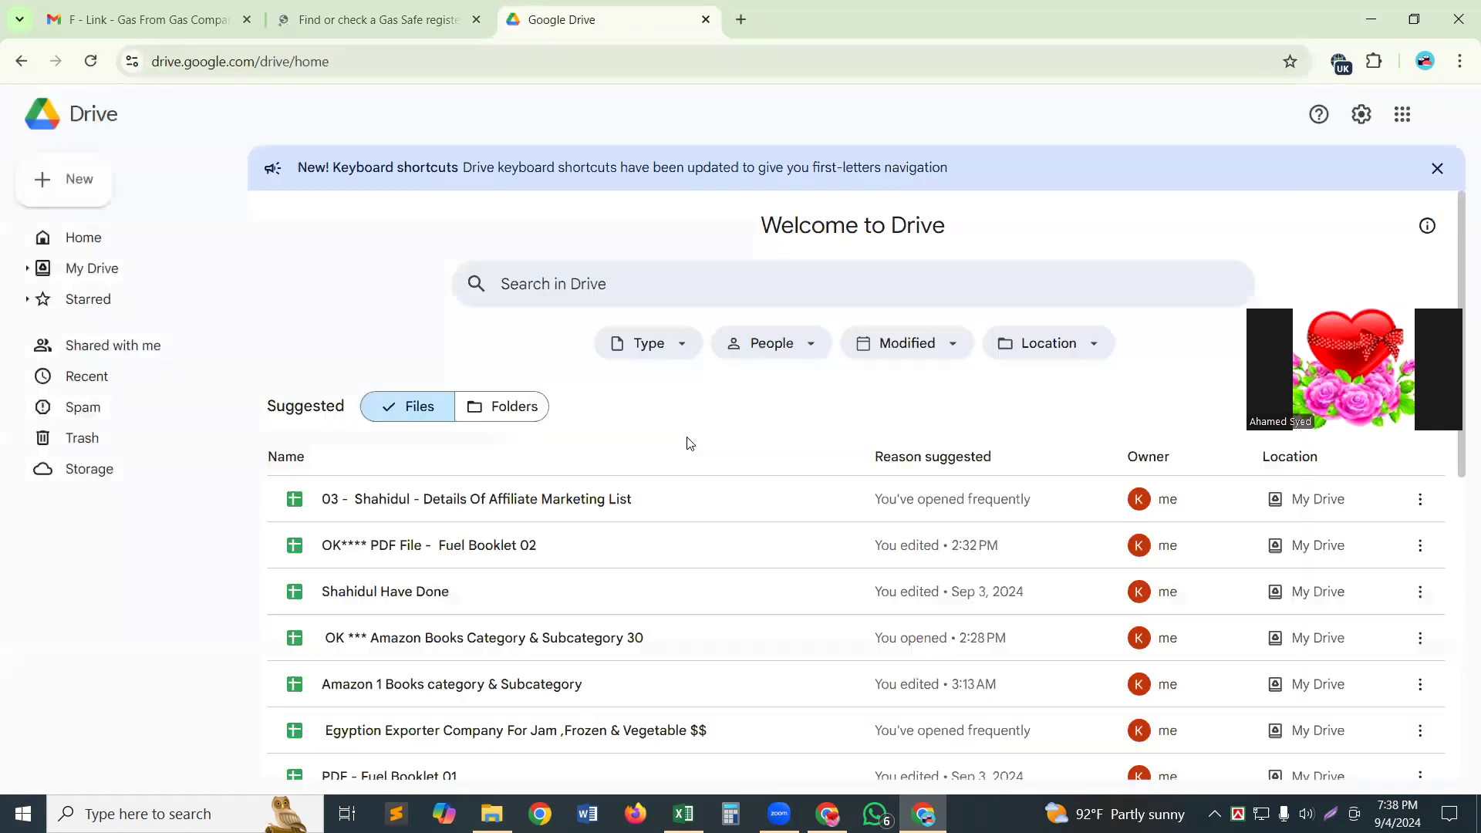
left_click(59, 179)
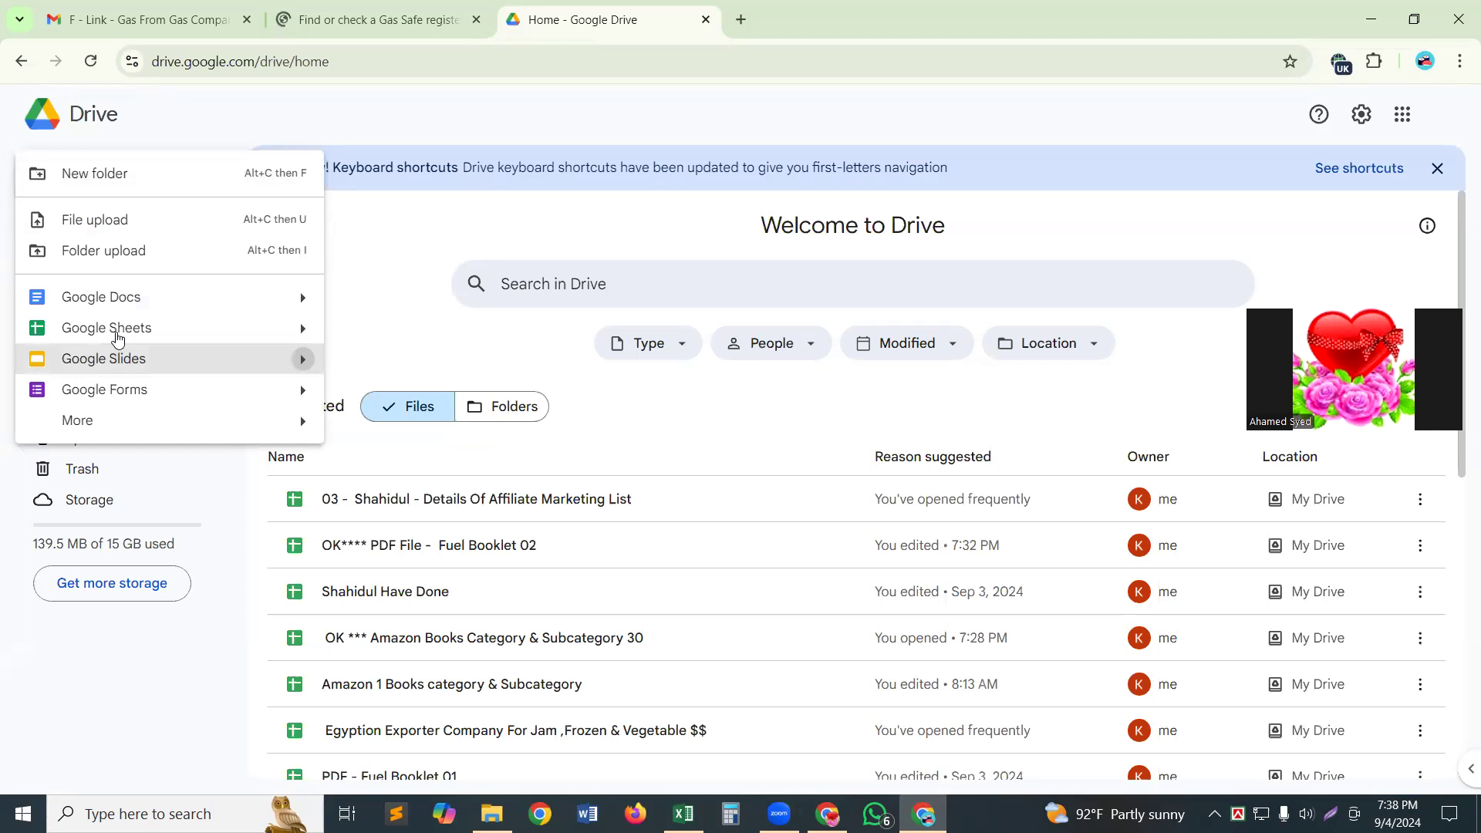
left_click(119, 337)
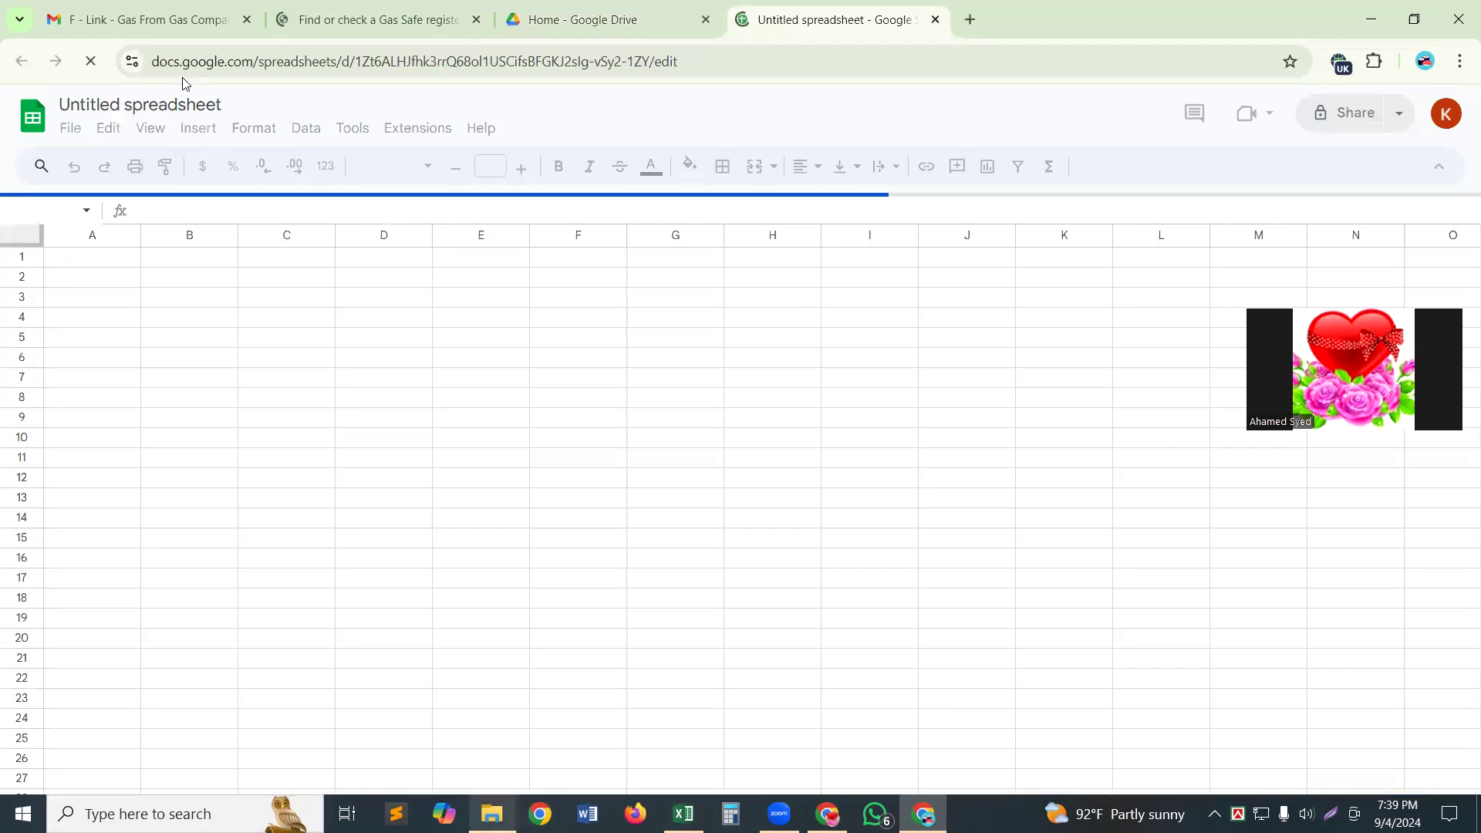
Step: Switch to the Gmail message with the task files, view Data entry (3).jpg and close it
left_click(159, 16)
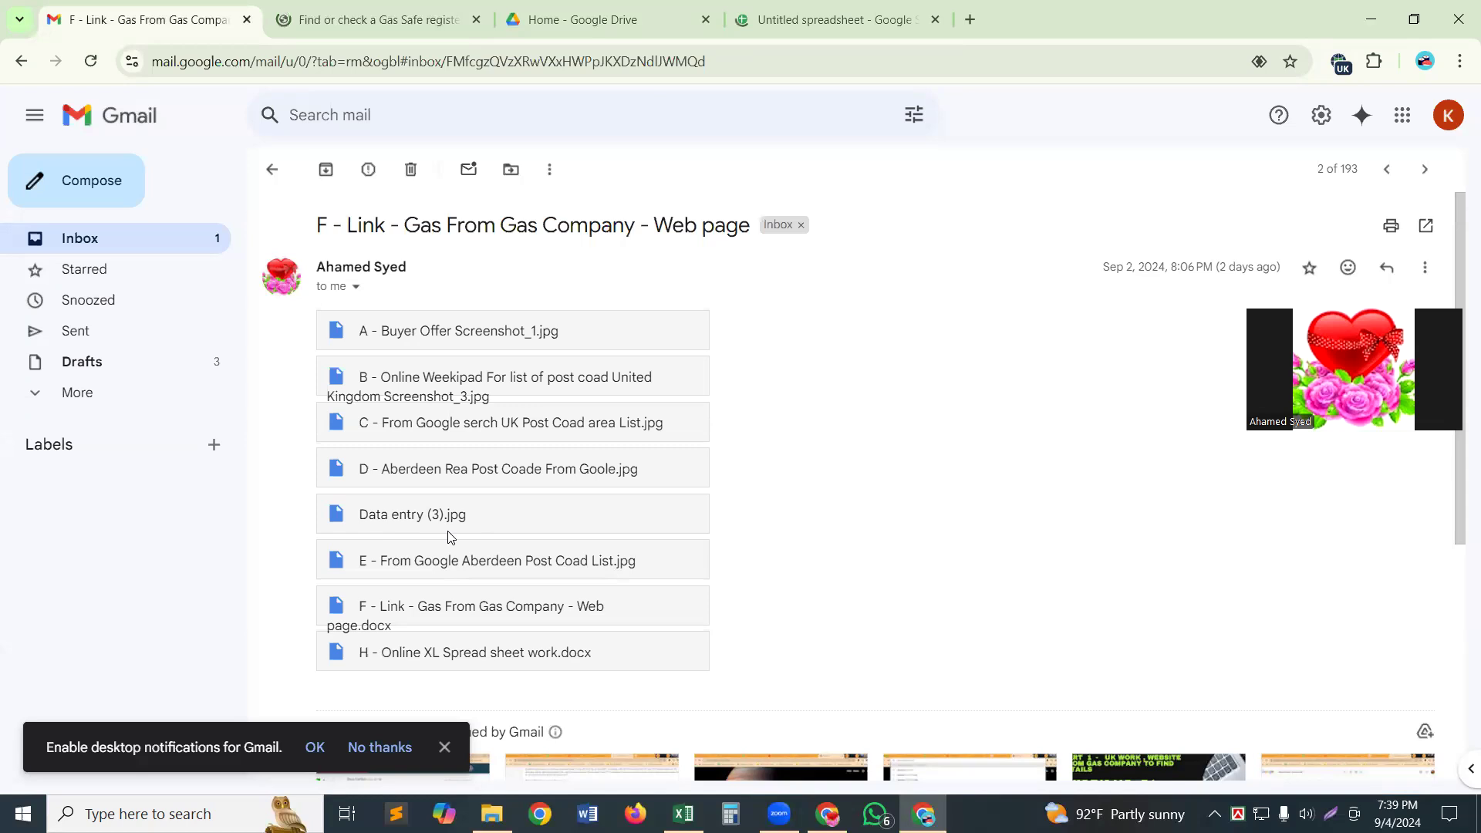
scroll(451, 538, "down", 1)
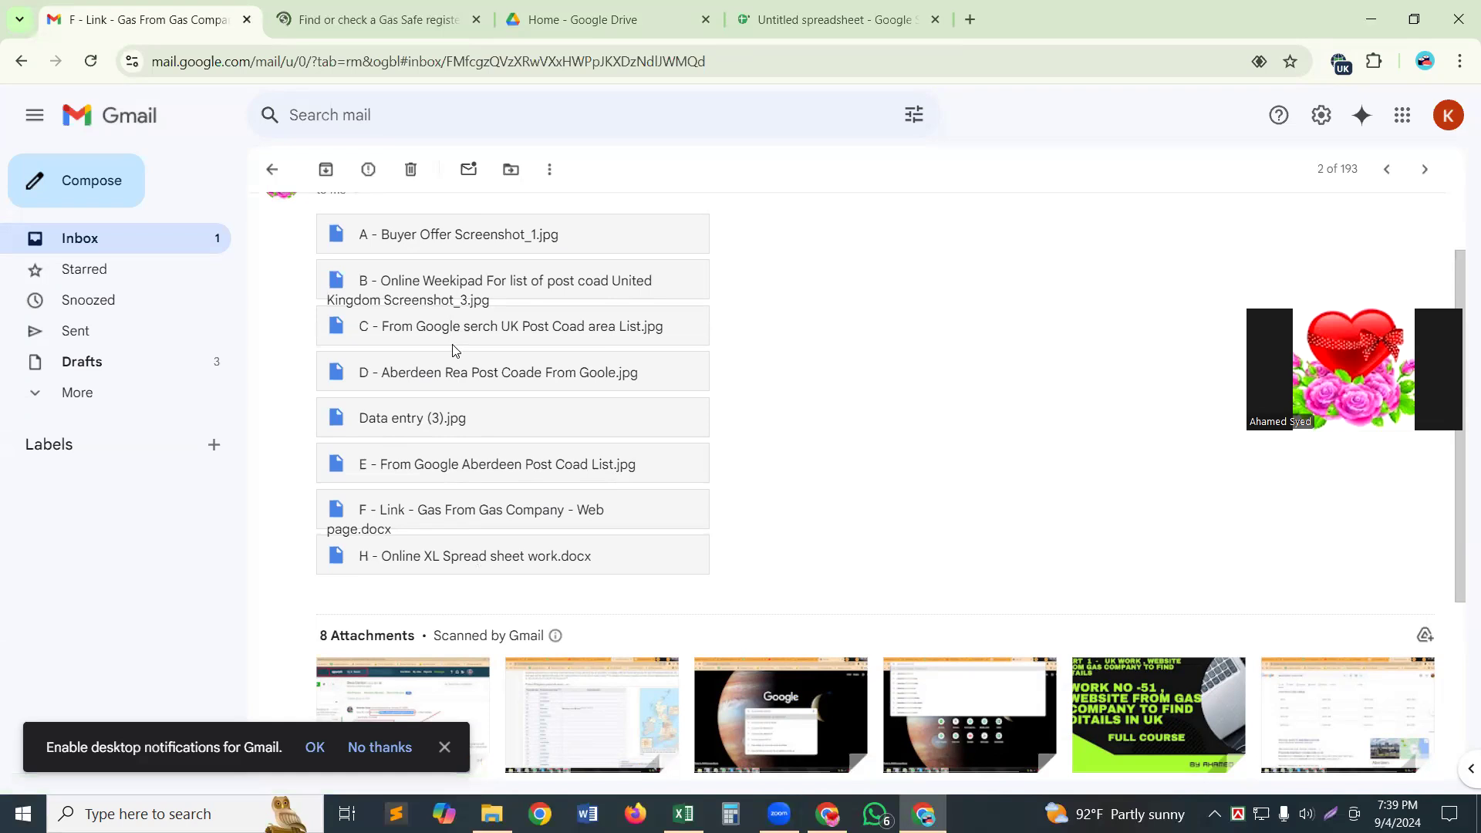
left_click(424, 420)
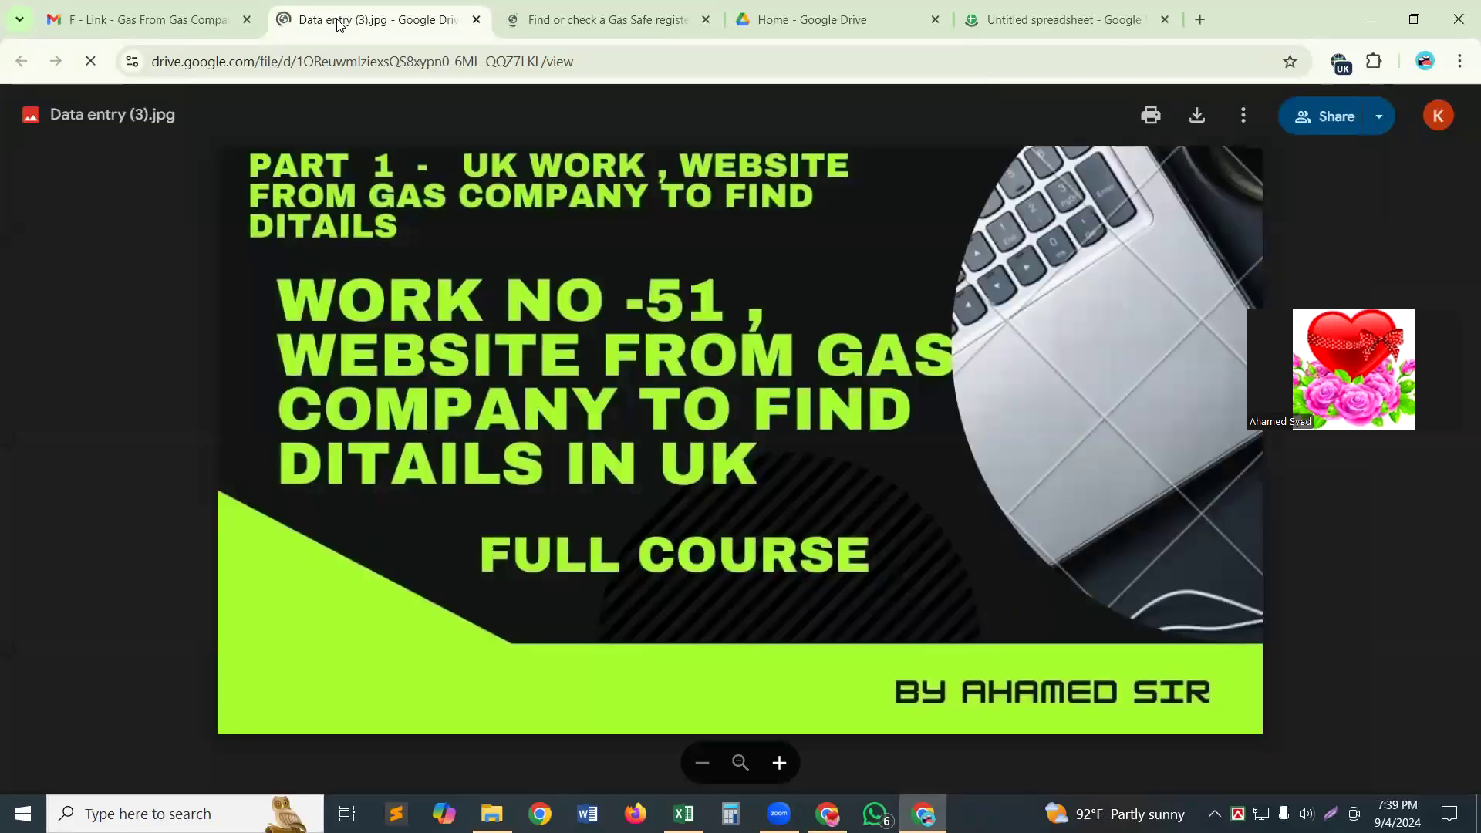
left_click(476, 20)
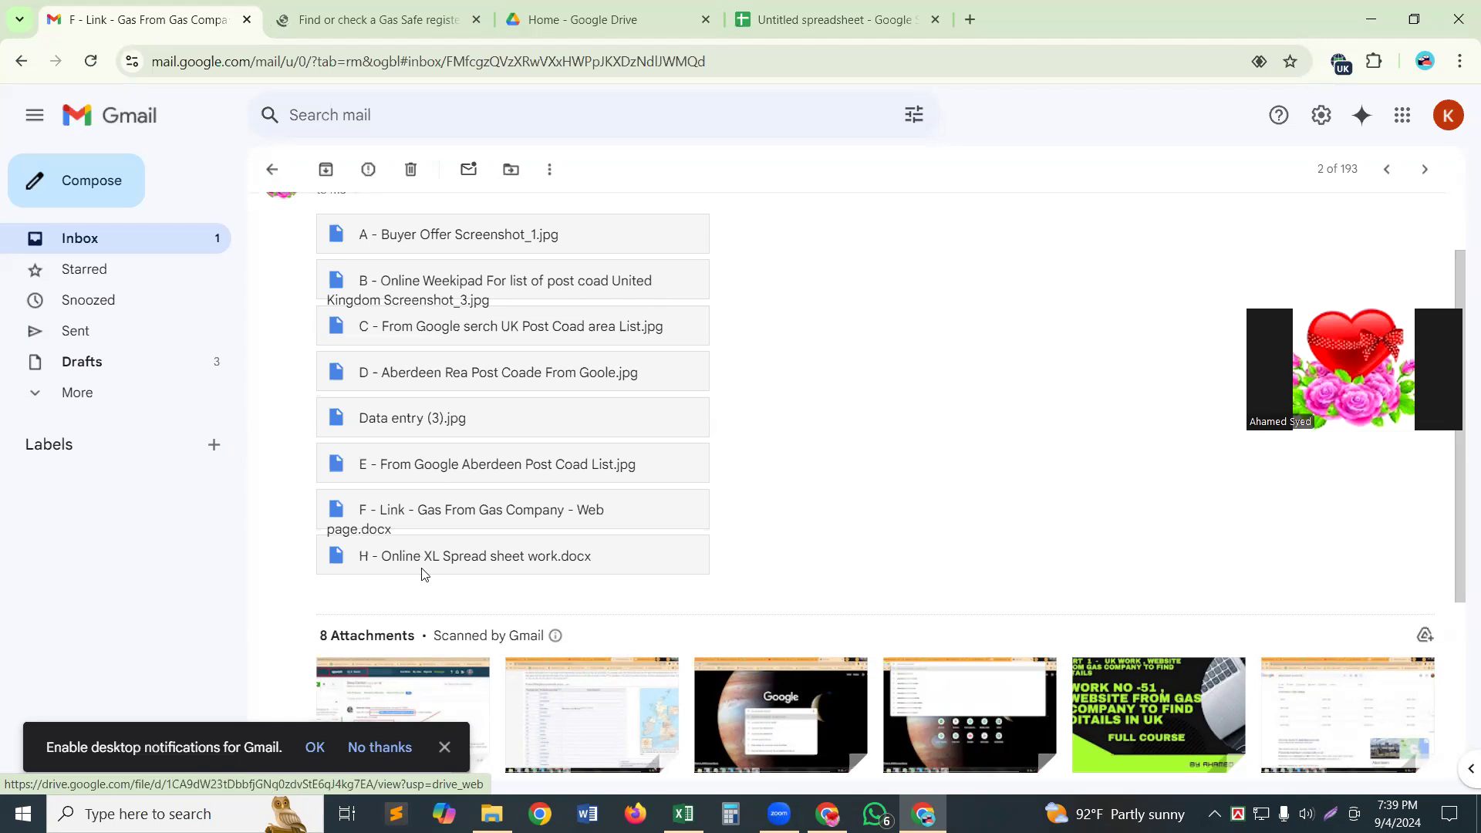
Step: Open the attachment H - Online XL Spread sheet work.docx from the Gmail message
scroll(422, 573, "down", 4)
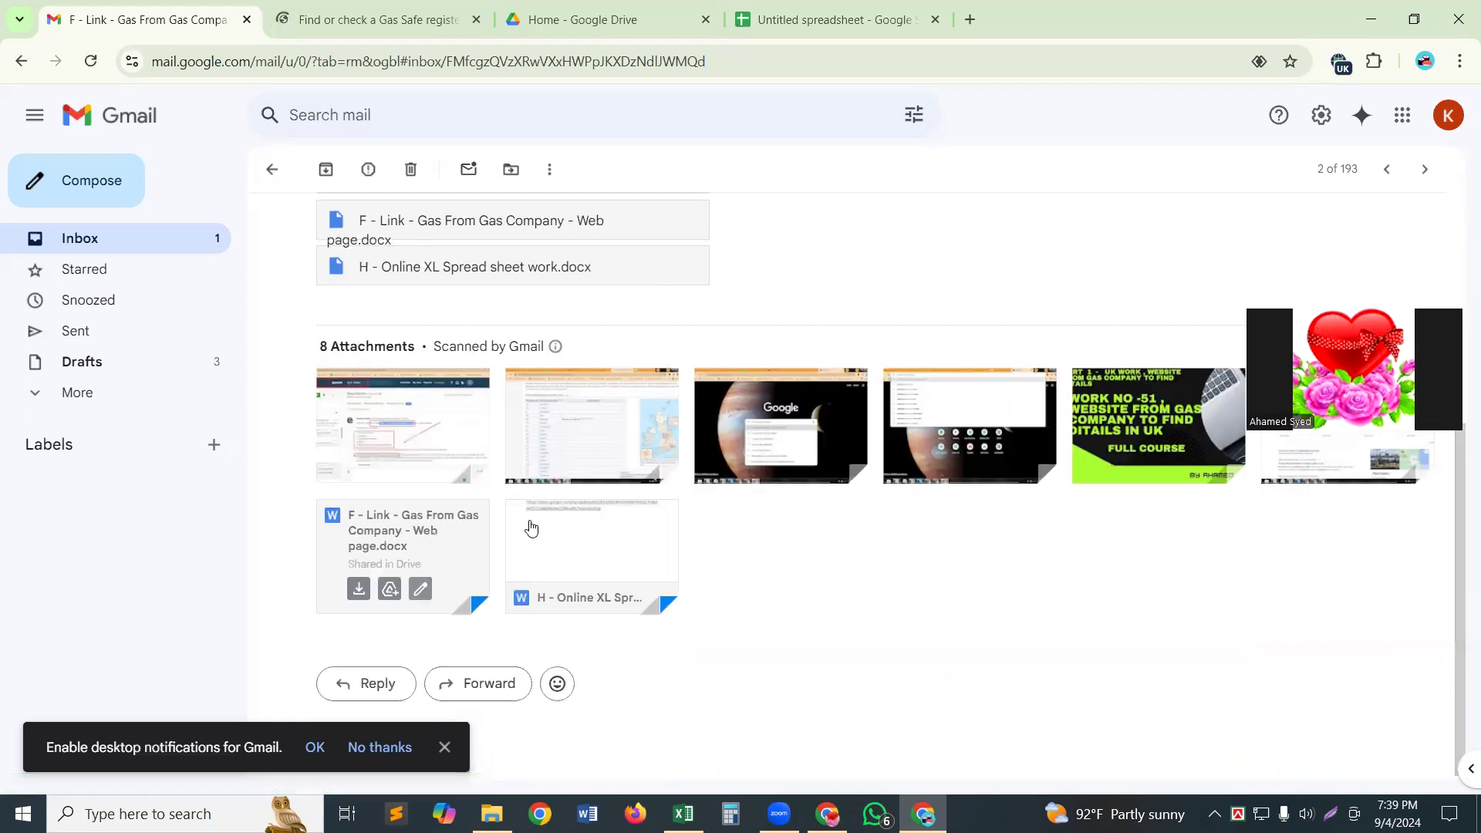
mouse_move(531, 529)
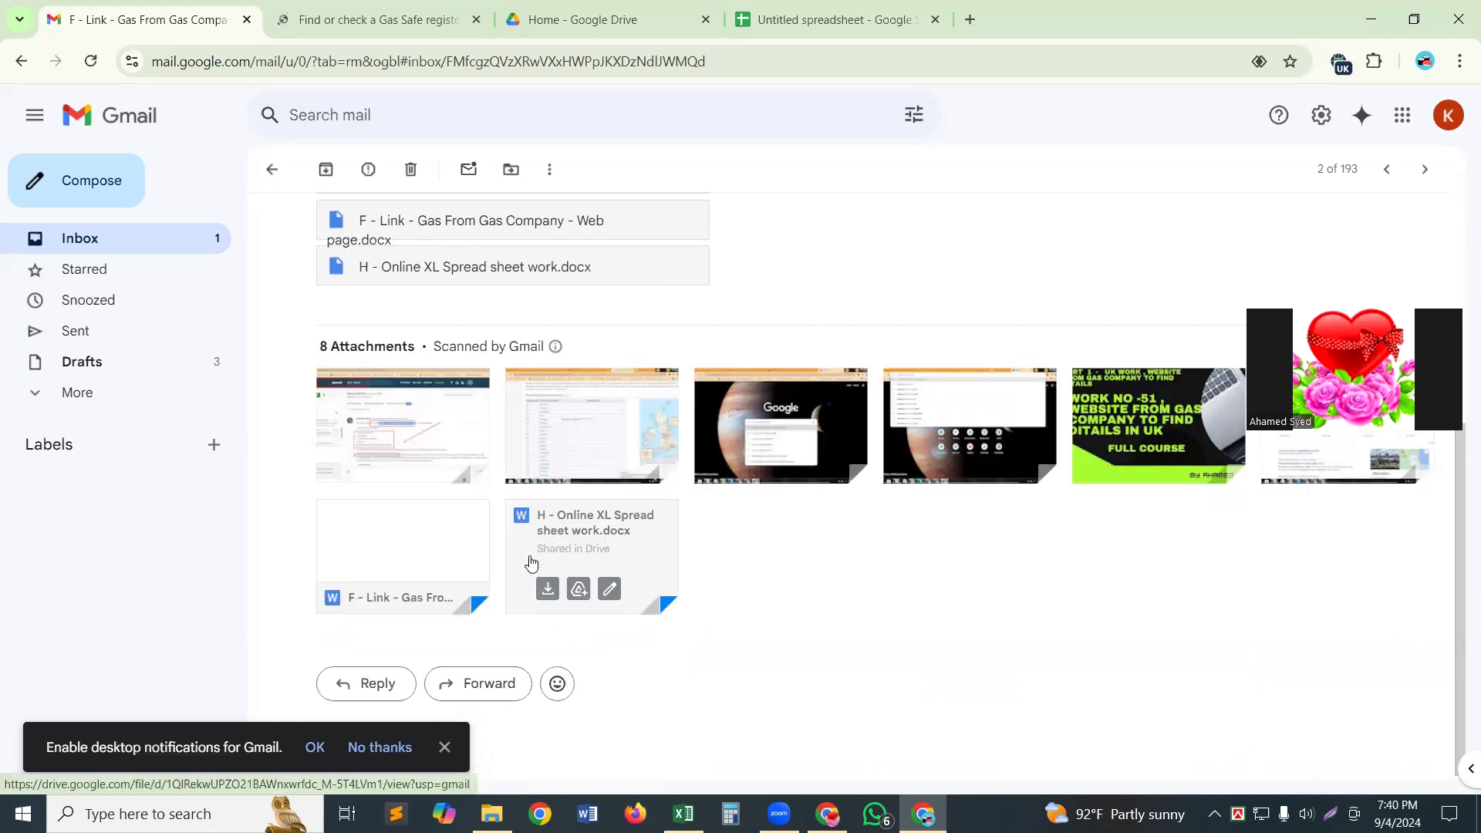
left_click(584, 546)
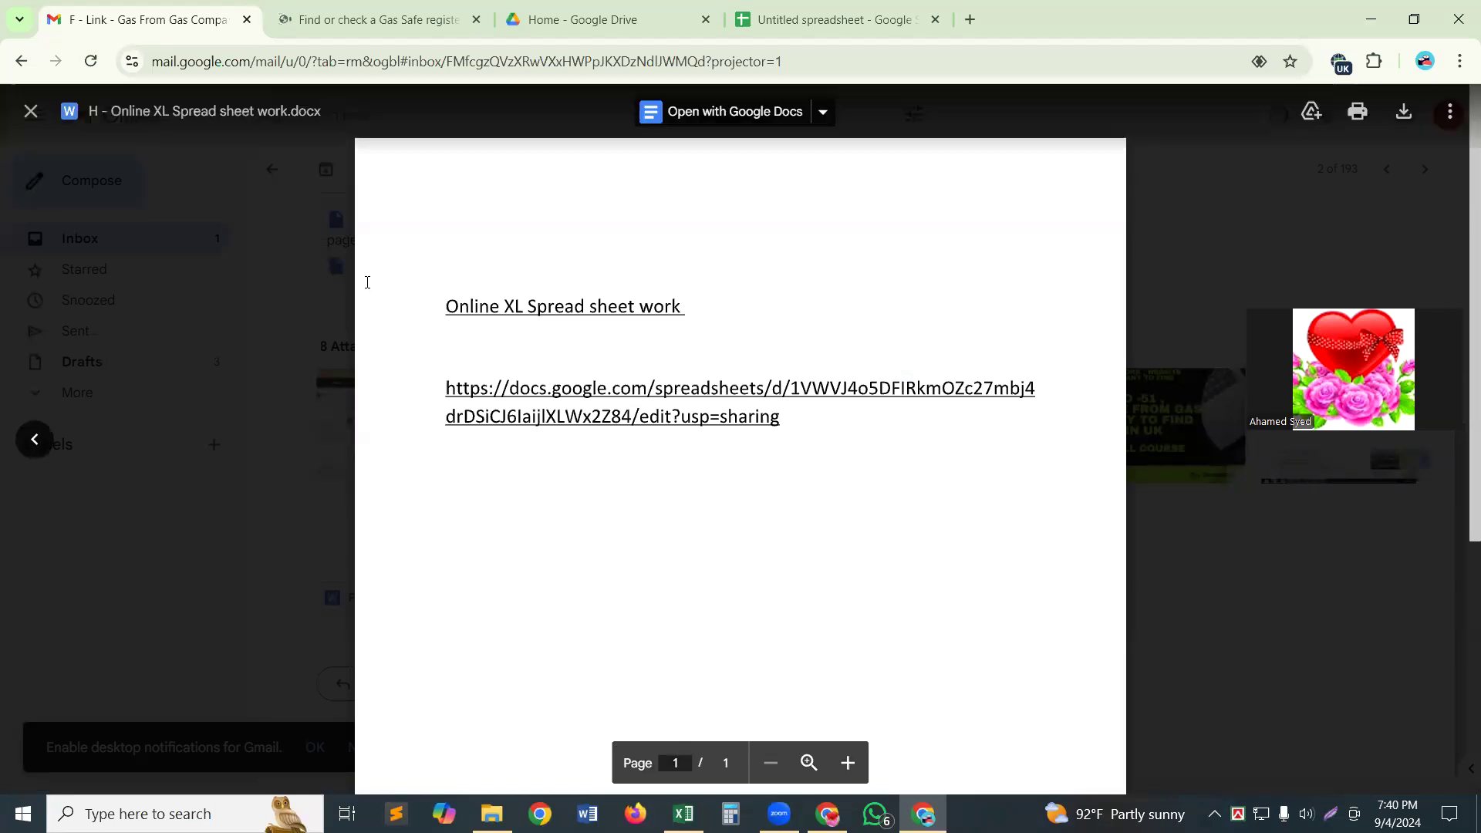
Step: Copy the spreadsheet link from the Online XL Spread sheet work document and try to open it in a new browser tab
triple_click(447, 404)
triple_click(463, 418)
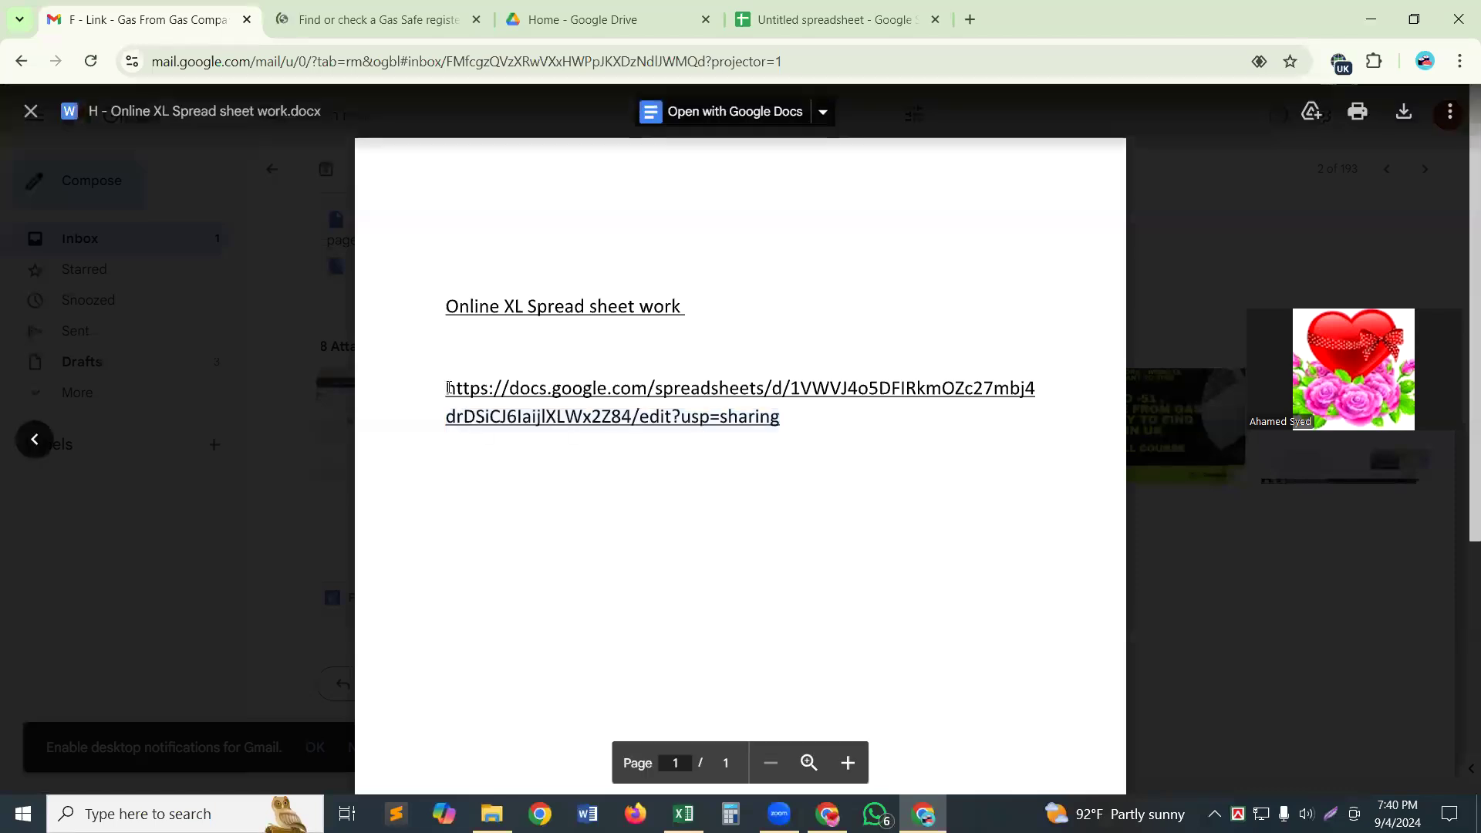
left_click_drag(448, 396, 453, 410)
key("ctrl+c")
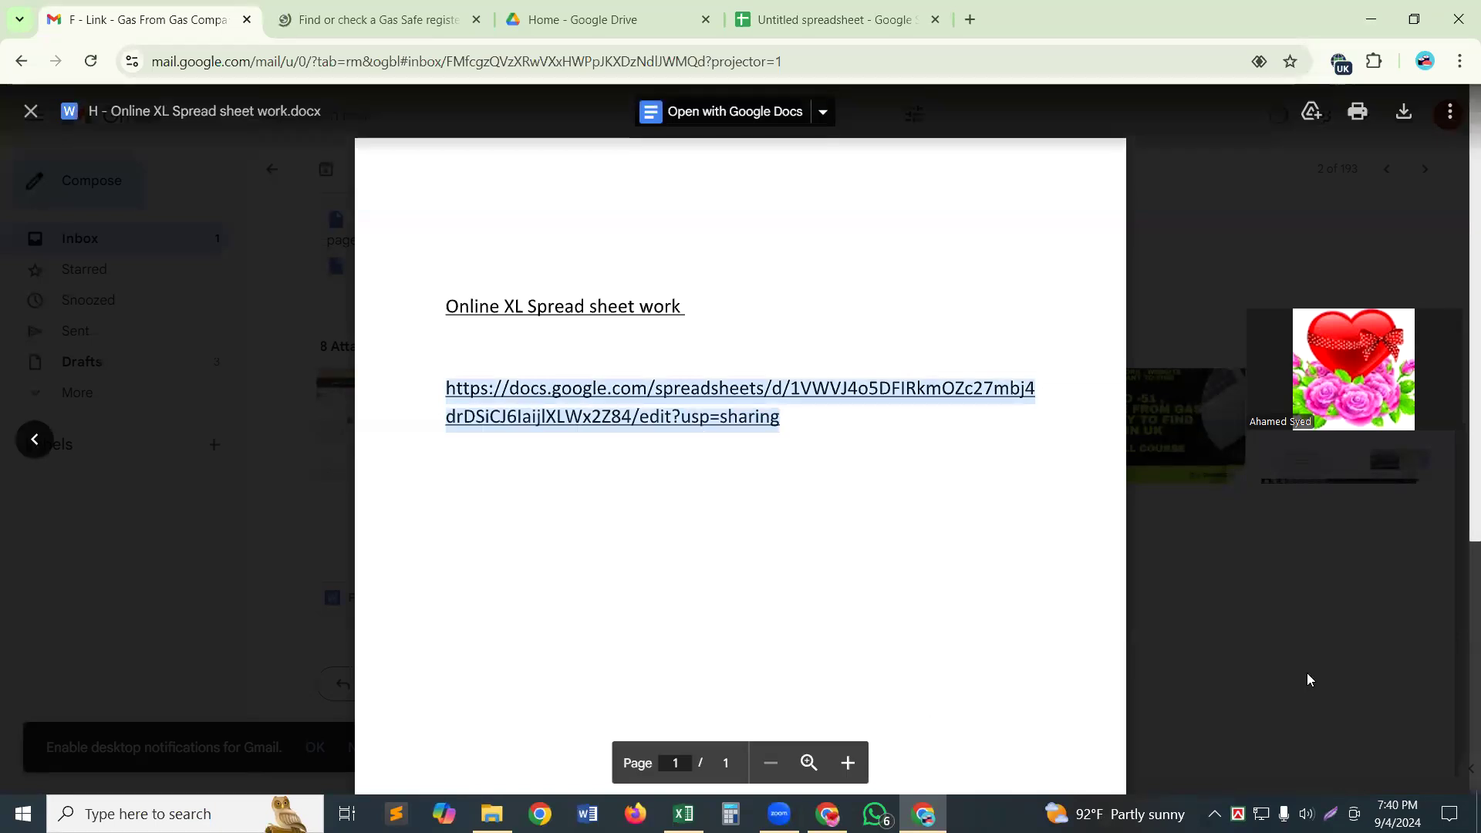
key("ctrl+t")
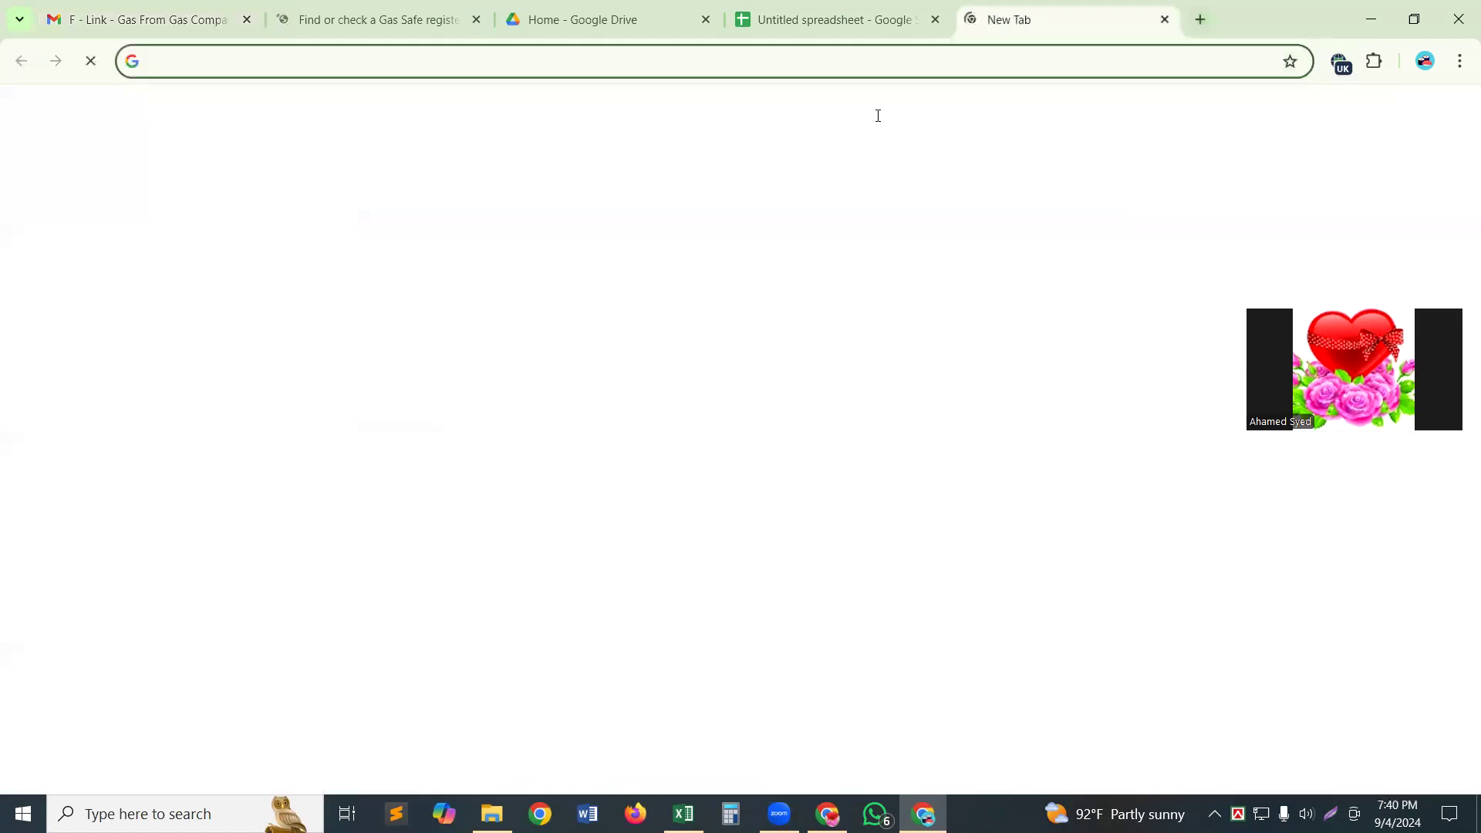
left_click(794, 370)
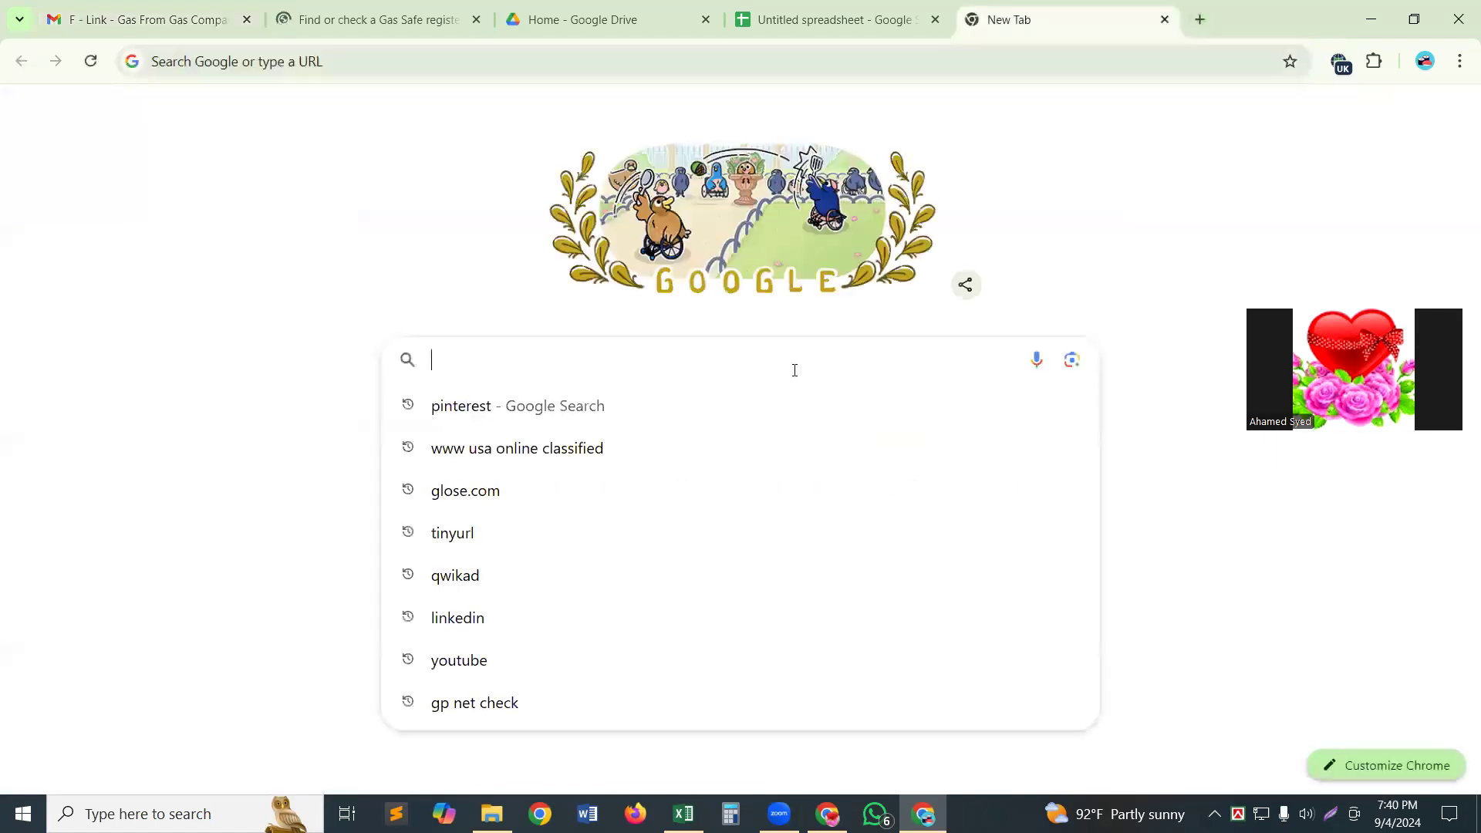
key("ctrl+v")
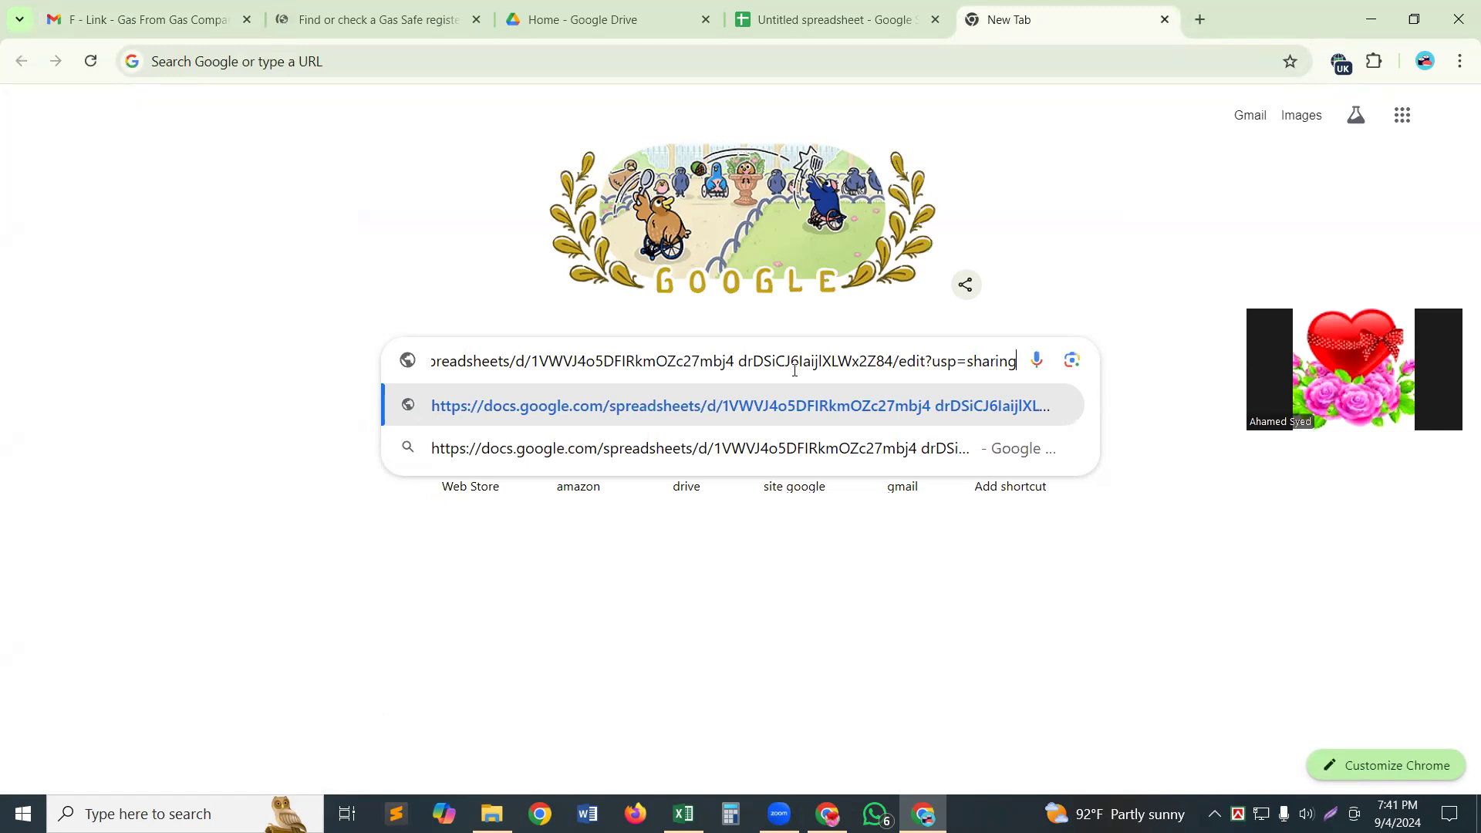
key("Return")
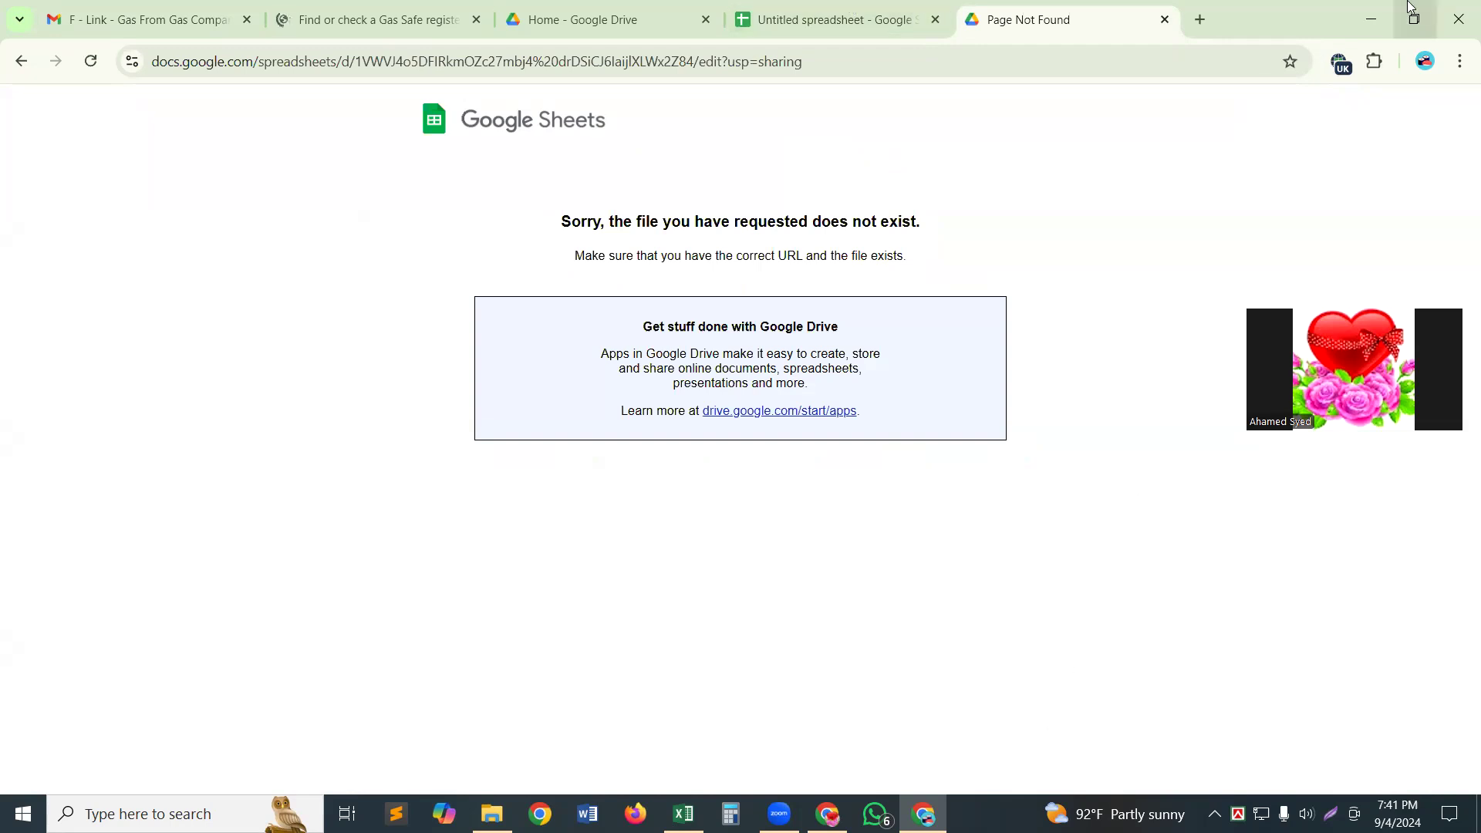
Step: Minimize the browser and open the Work No - 51 Gas folder on drive D, under Work Folder All 15-6-24, Free Lancing Work, Student File -01
left_click(1368, 17)
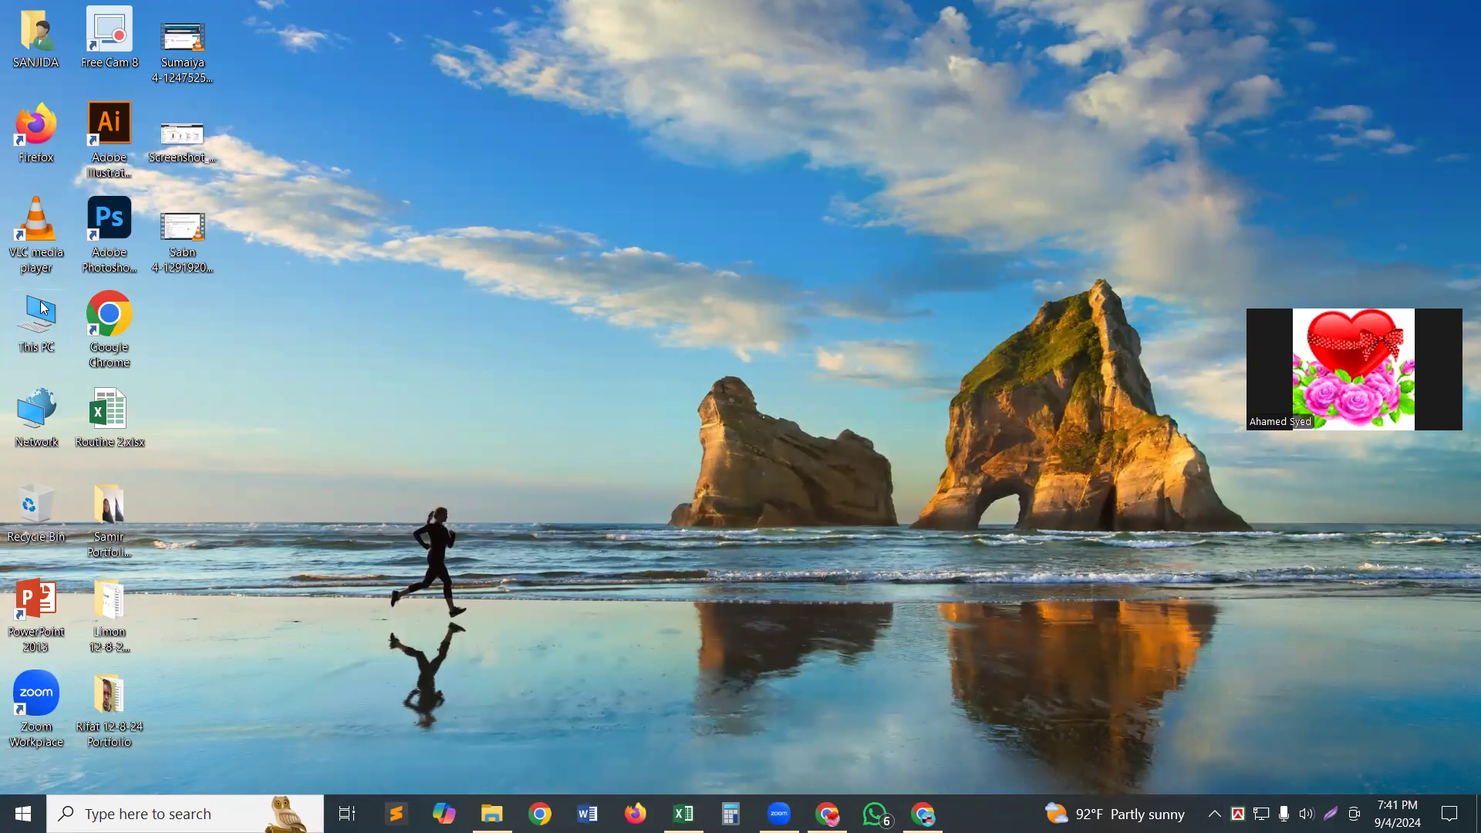
left_click(45, 338)
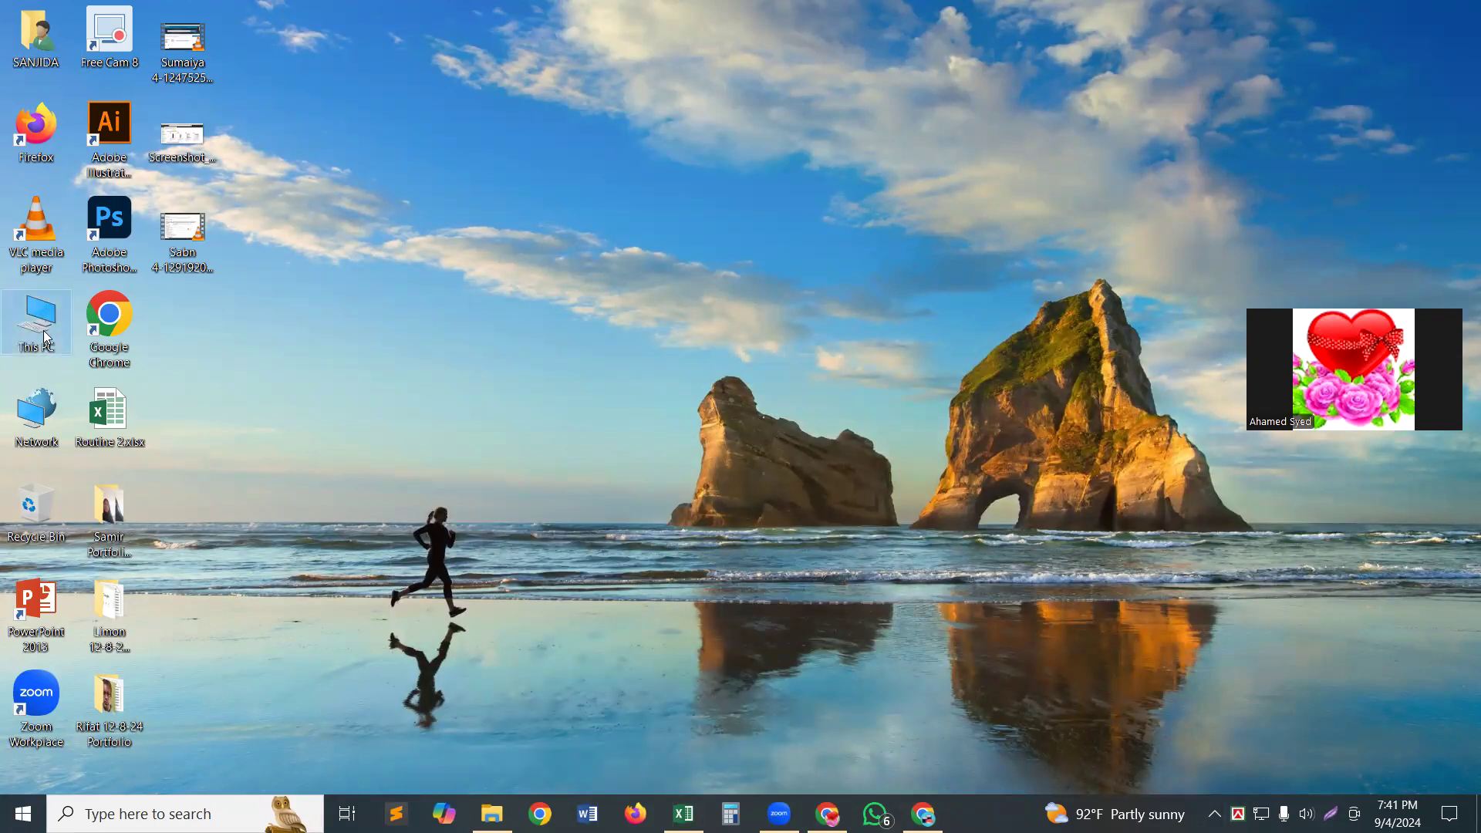
double_click(45, 338)
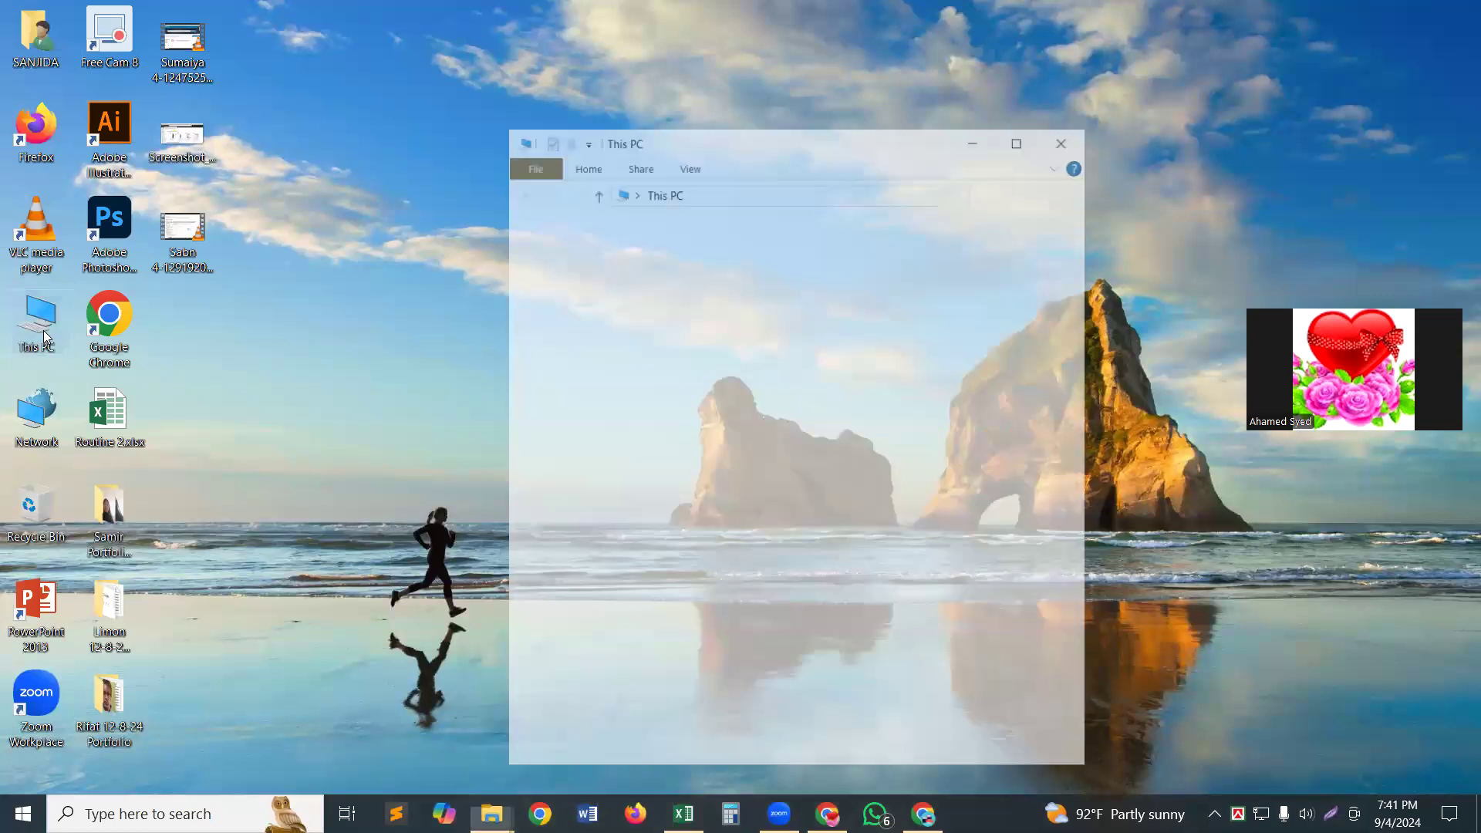
left_click(1020, 140)
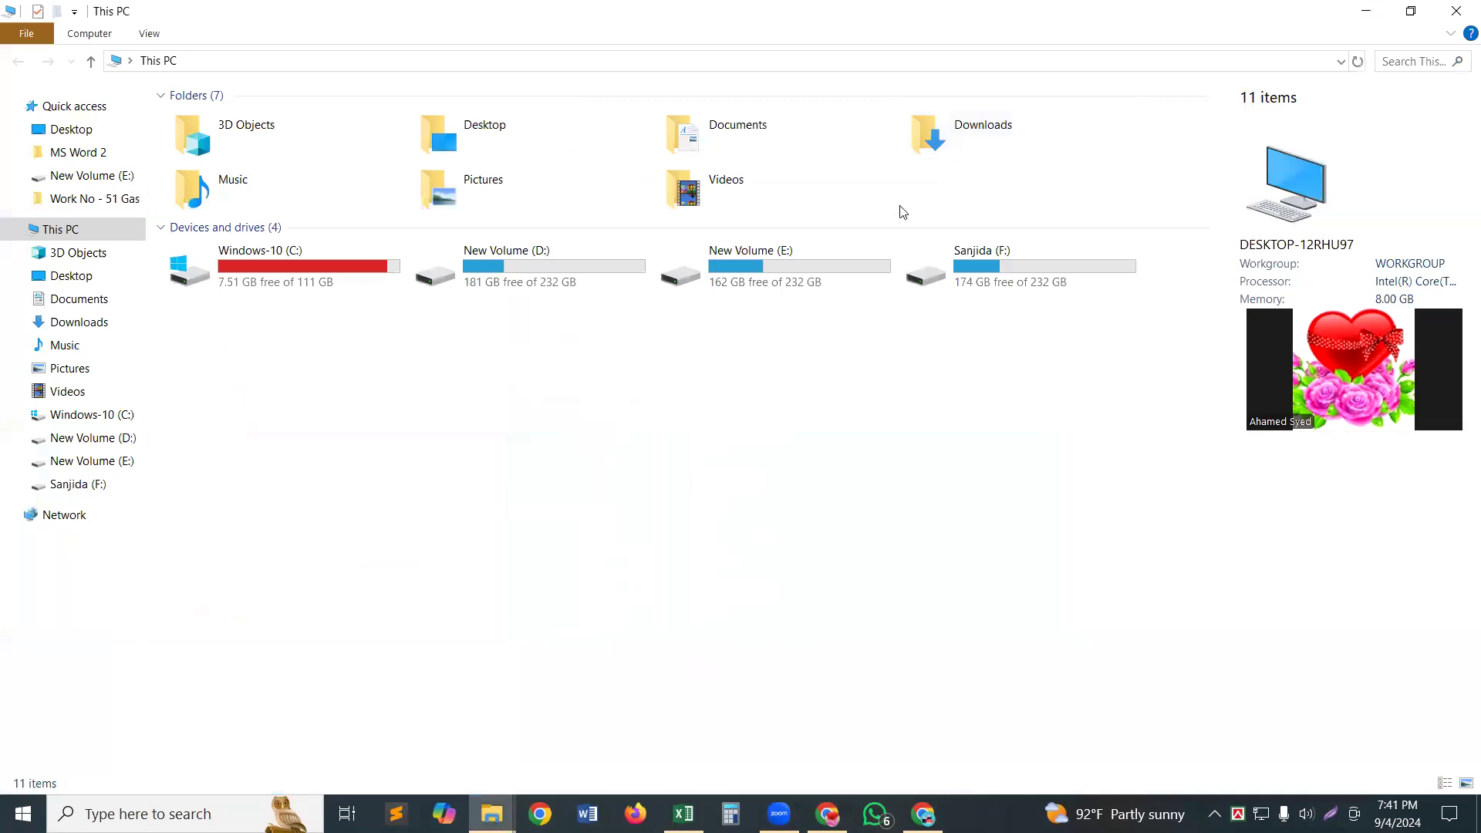
left_click(429, 285)
double_click(430, 287)
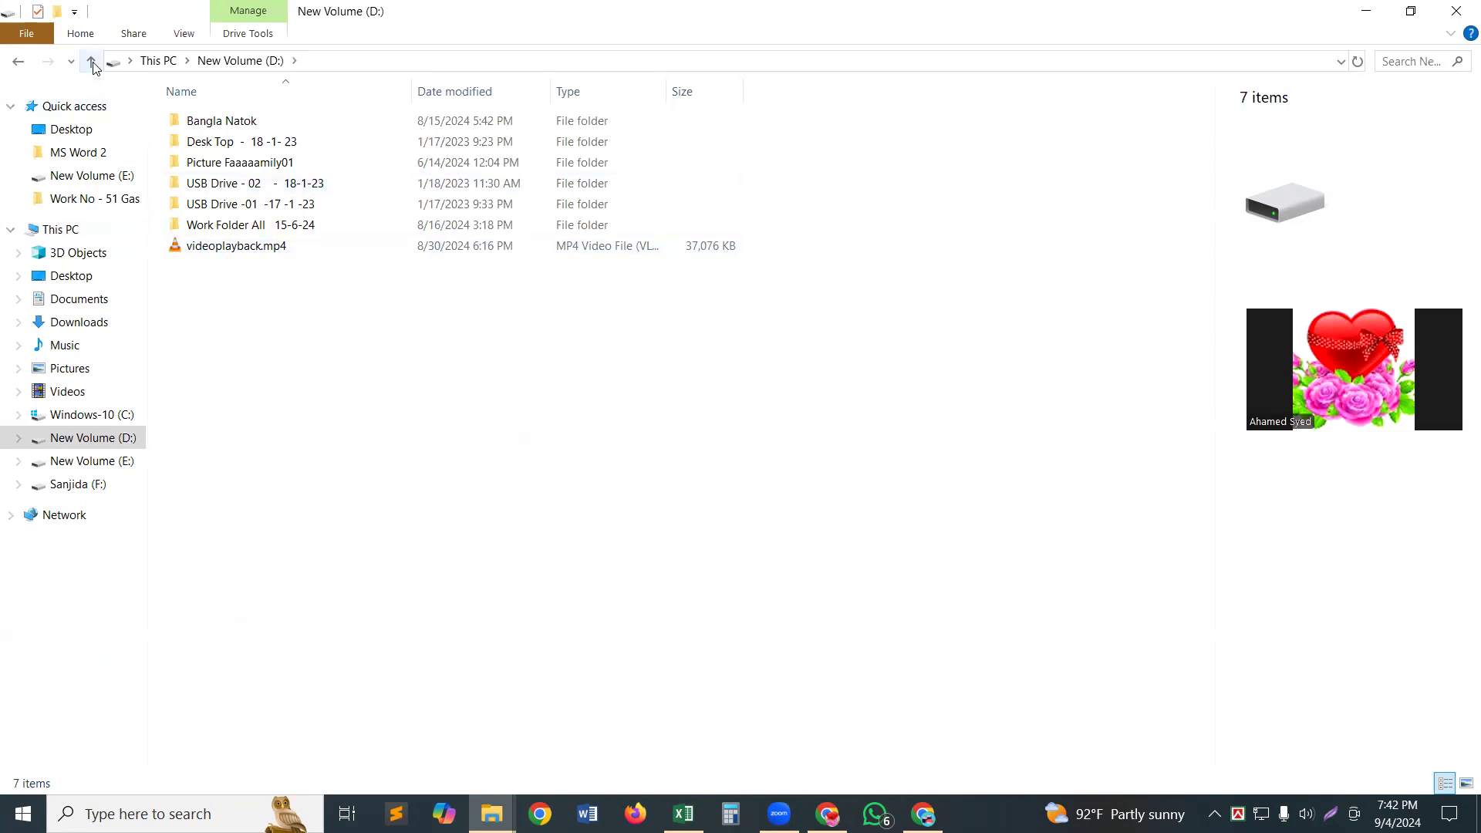
double_click(218, 225)
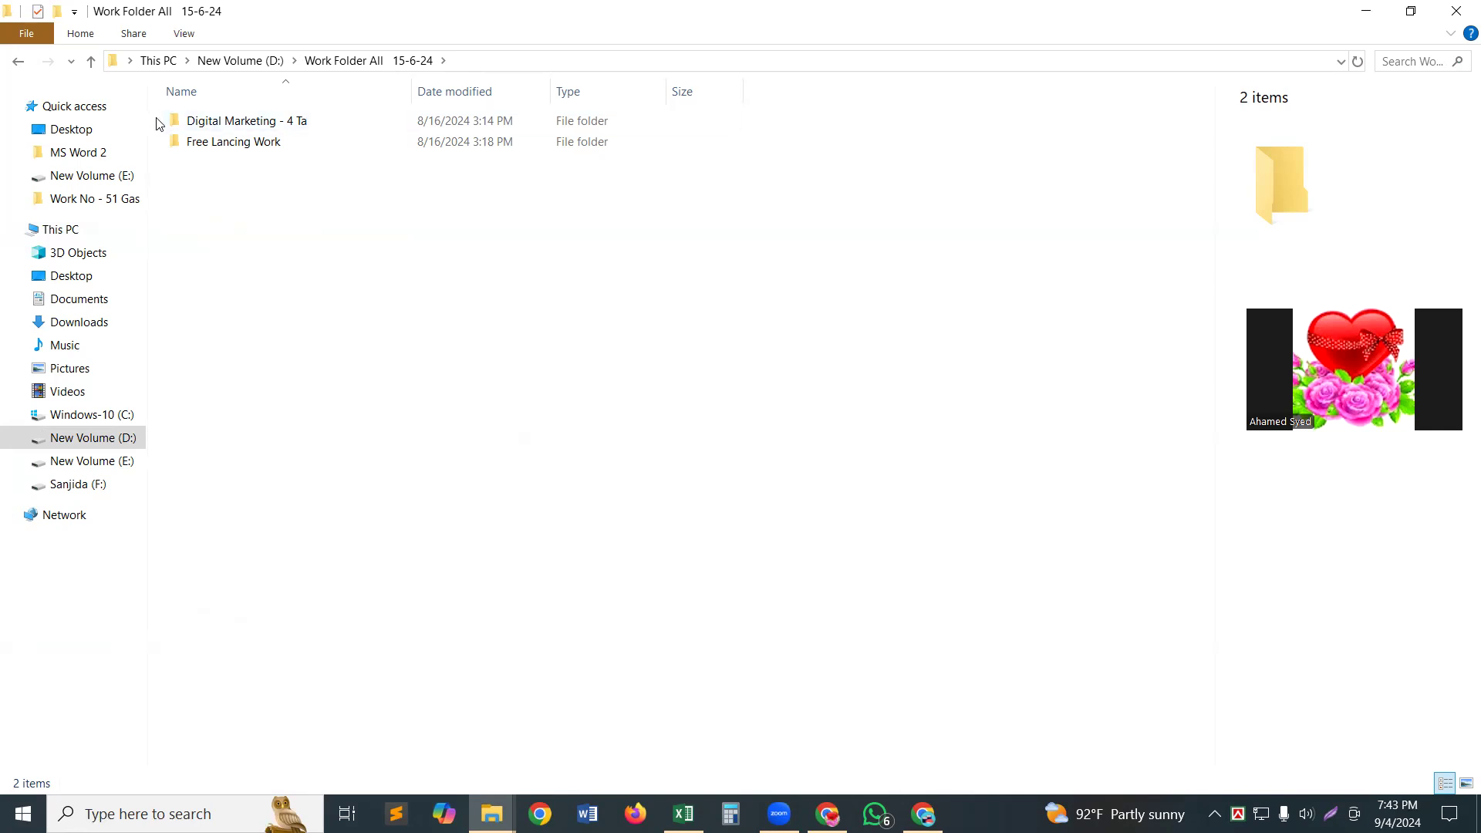
double_click(248, 145)
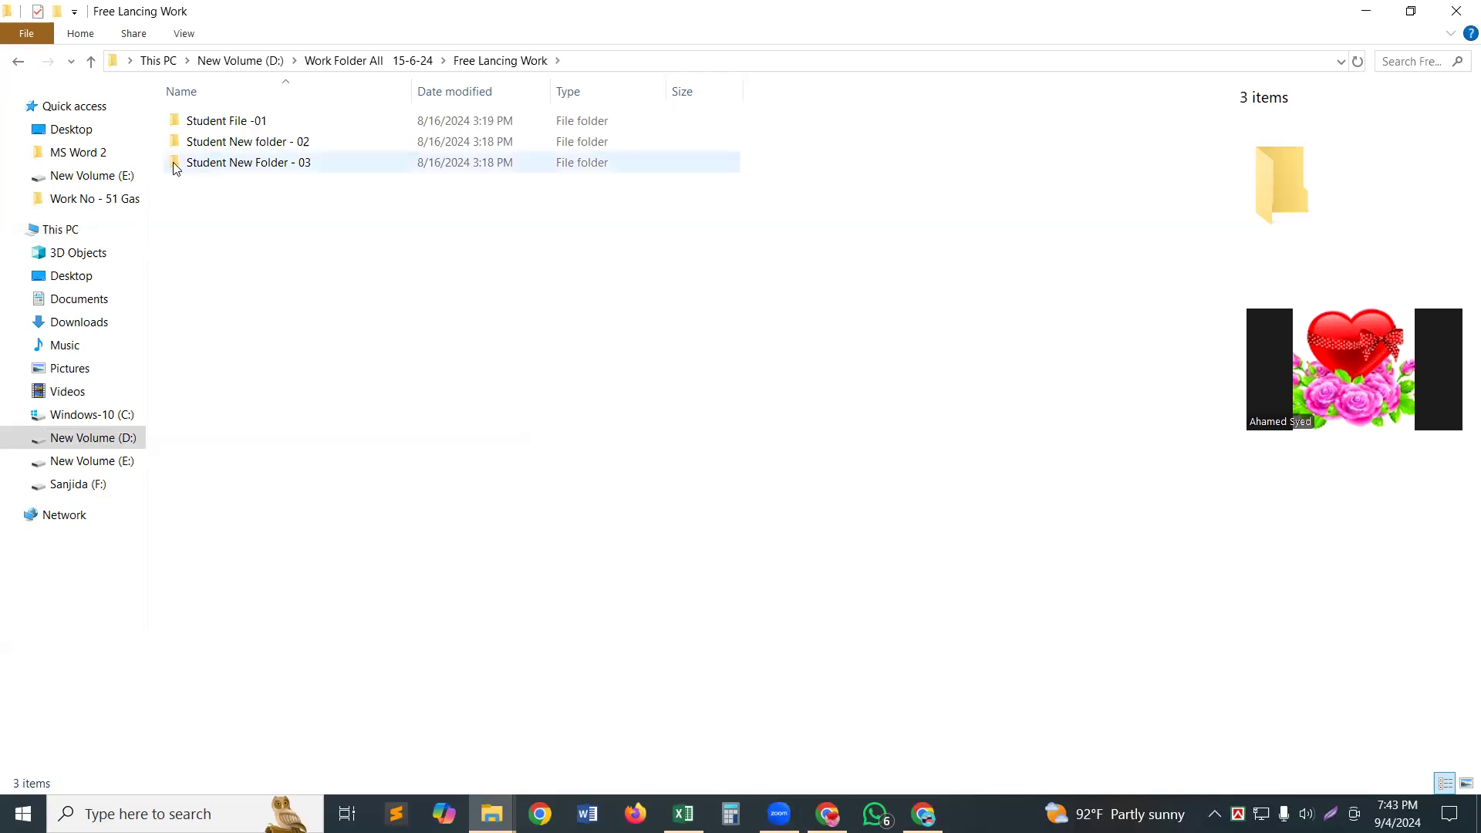
double_click(249, 124)
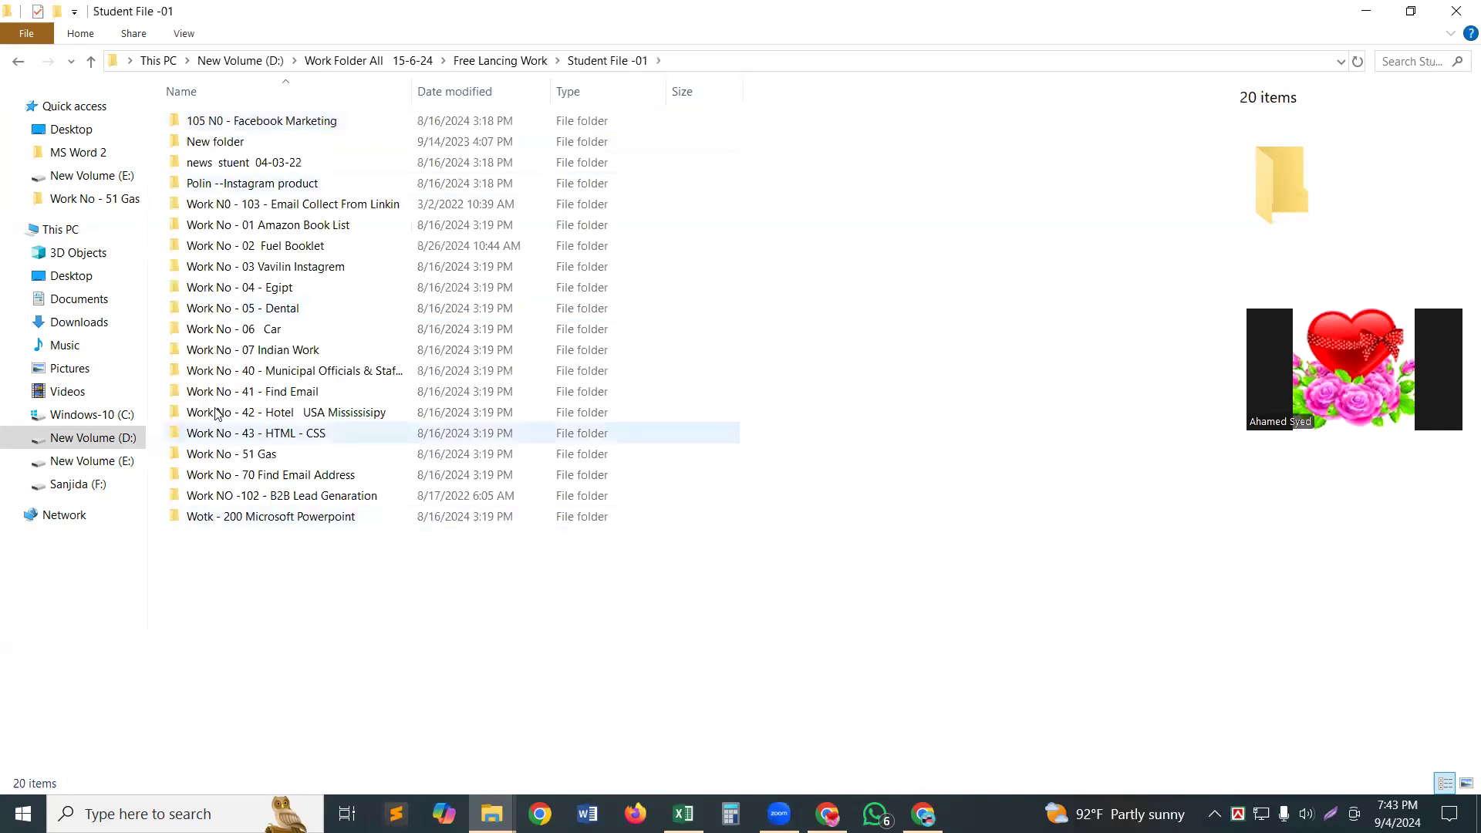
double_click(204, 455)
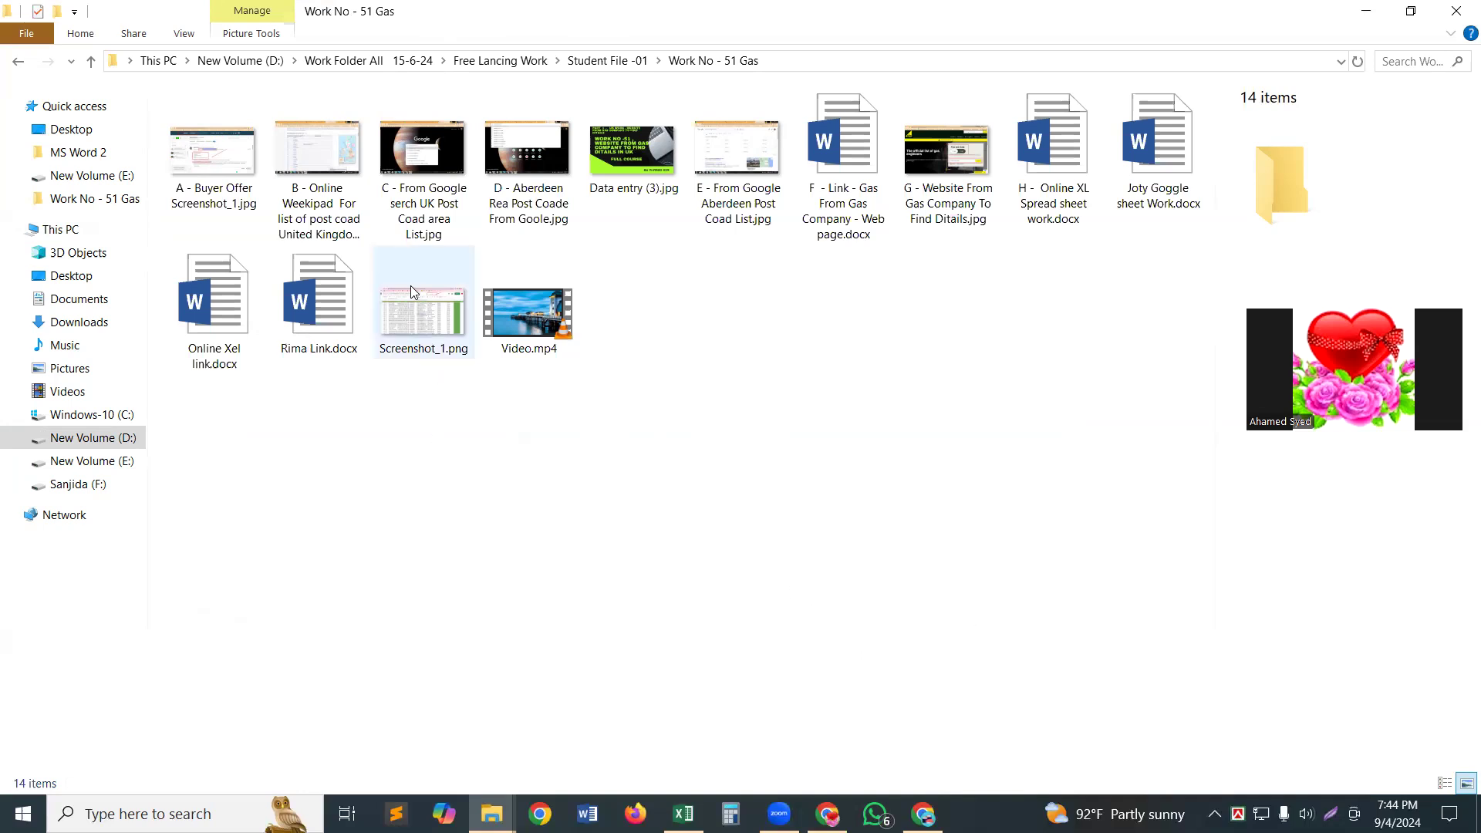
Step: Examine the sample worksheet's column headings in Screenshot_1.png, enlarged to 133%, and return to the untitled Google spreadsheet
left_click(410, 327)
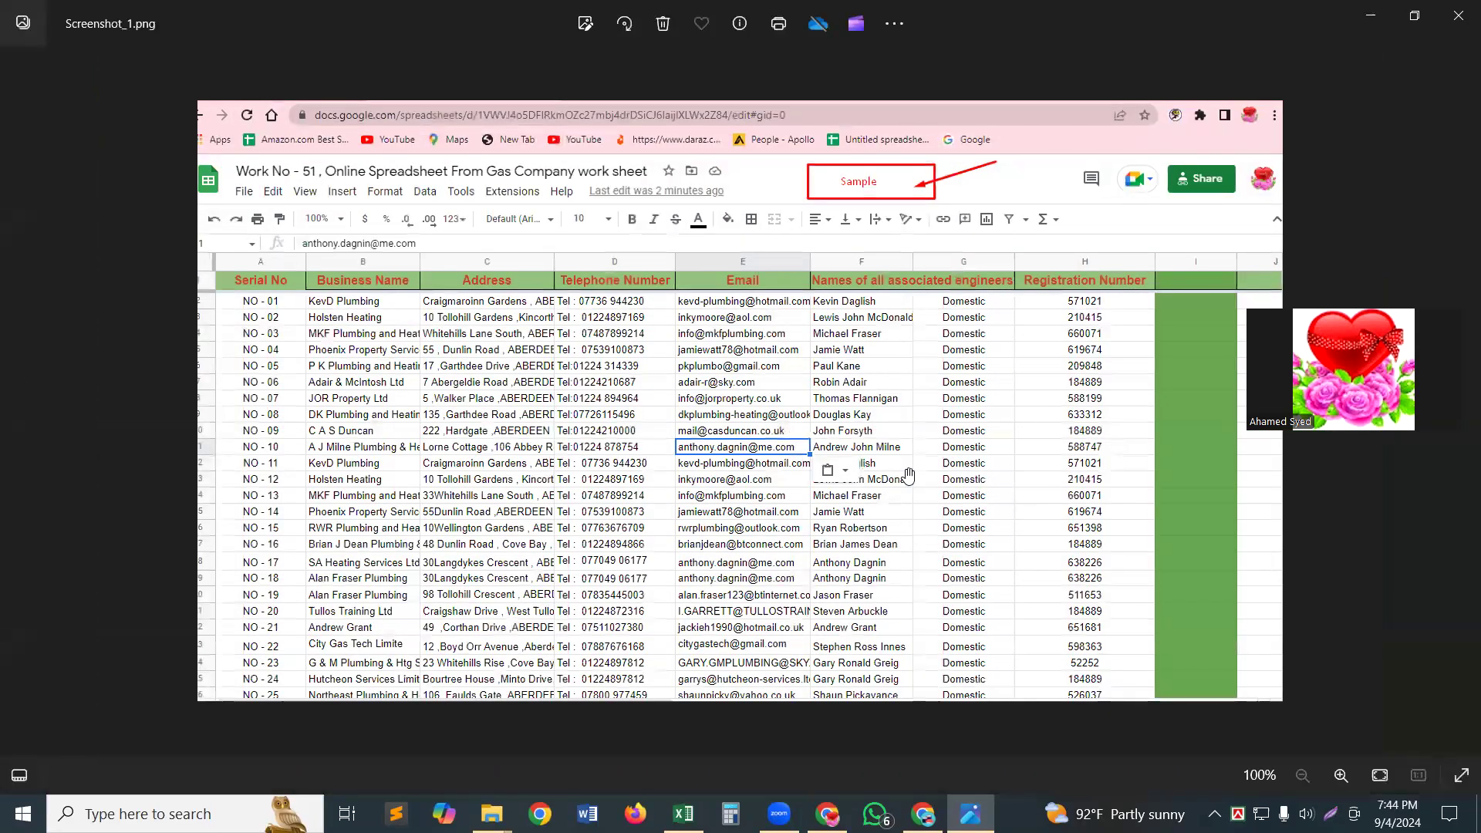
scroll(909, 466, "up", 1)
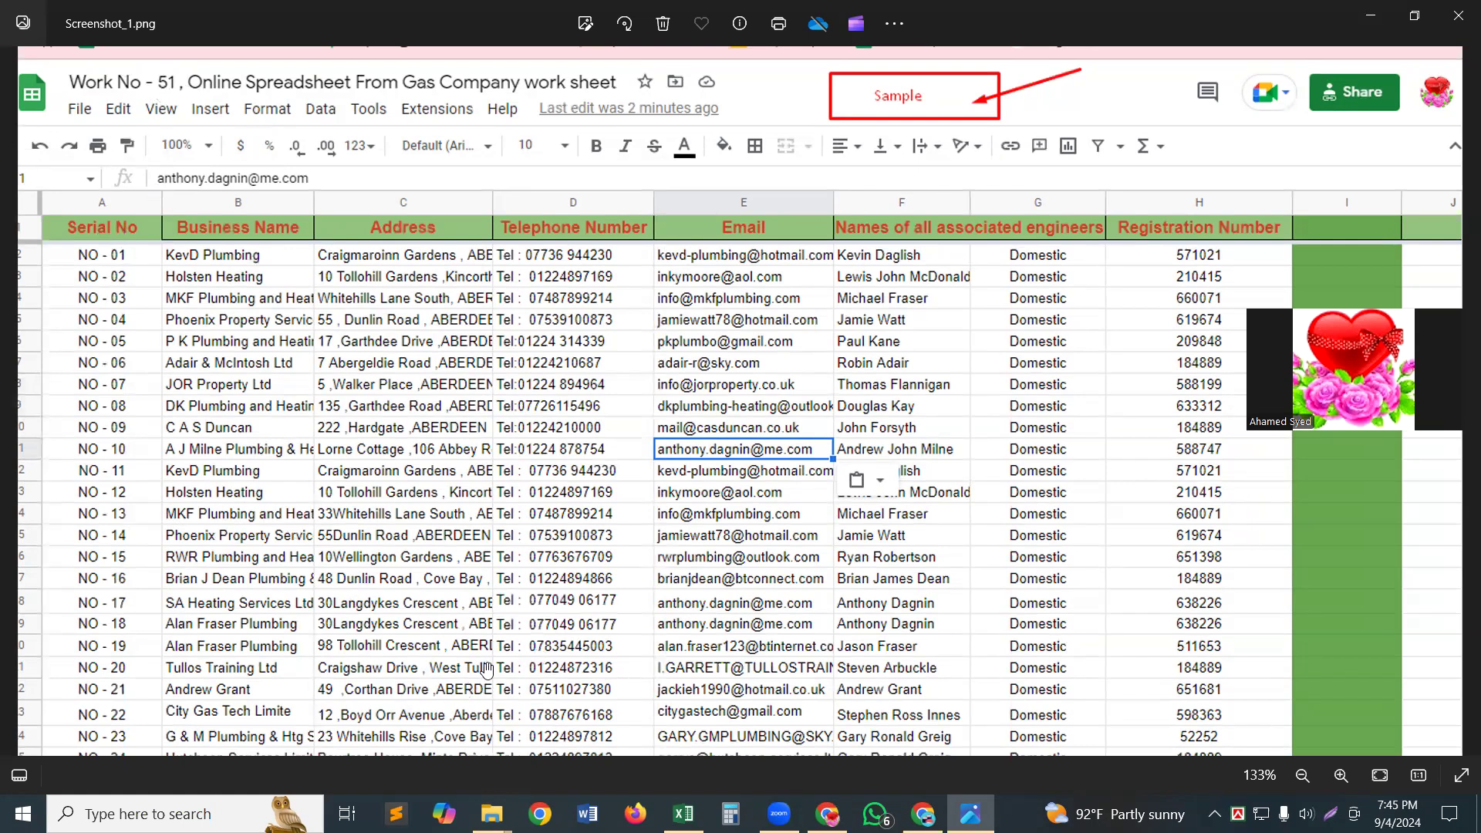
mouse_move(683, 814)
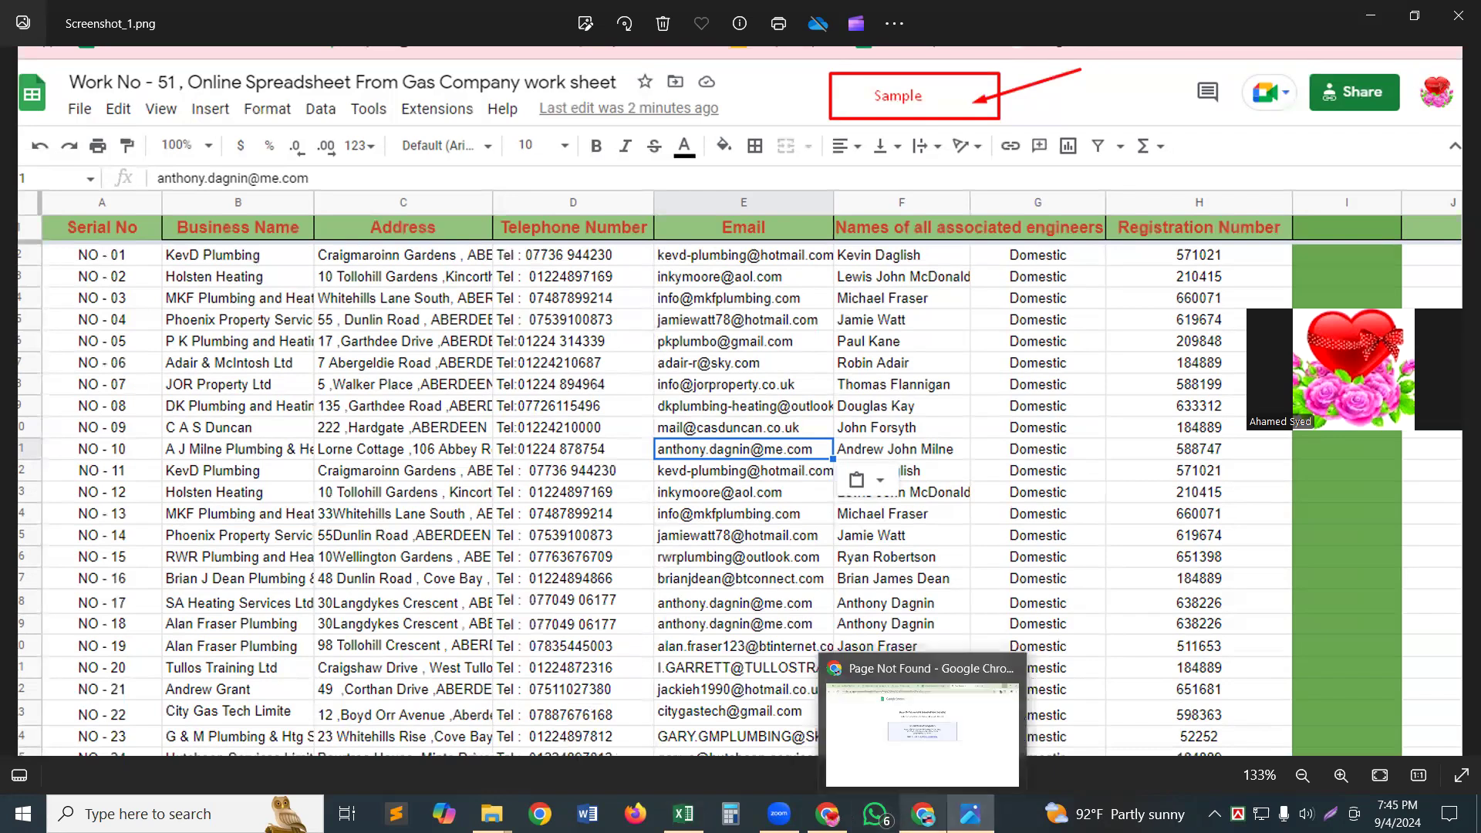
left_click(924, 814)
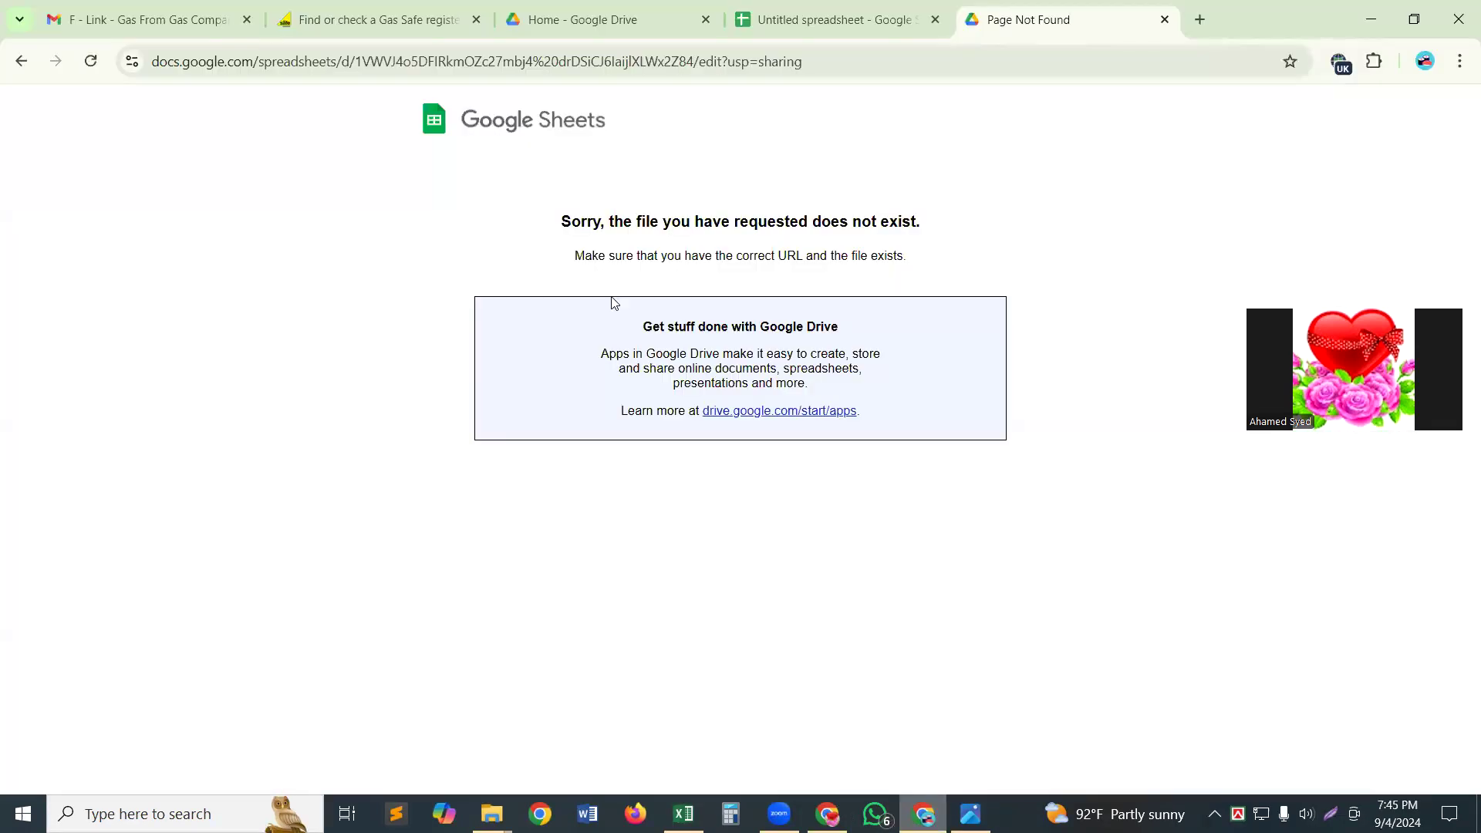
left_click(838, 22)
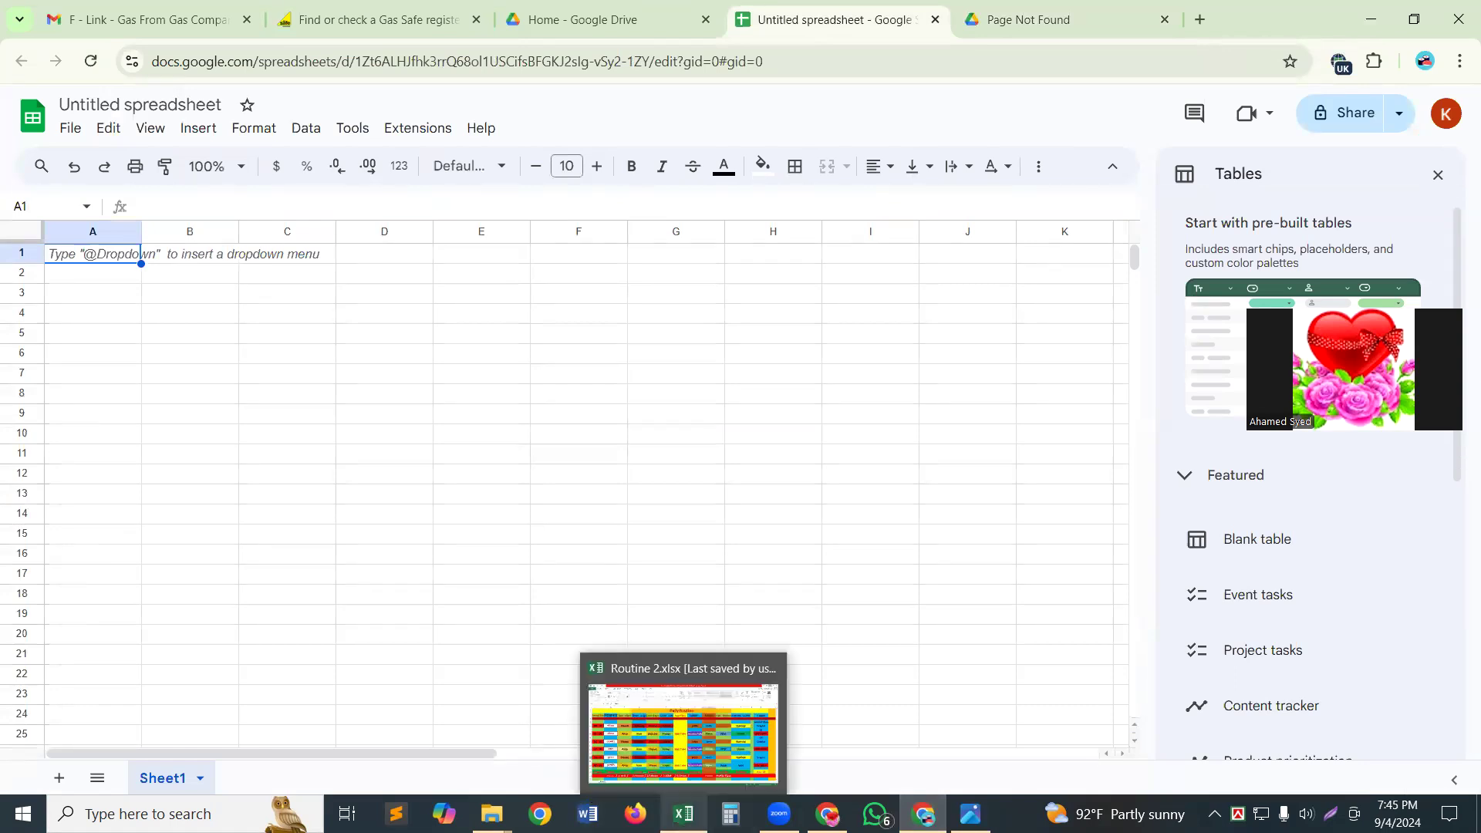
Step: Switch back to the Work No - 51 Gas folder, review the sample worksheet image again and minimize it
mouse_move(491, 814)
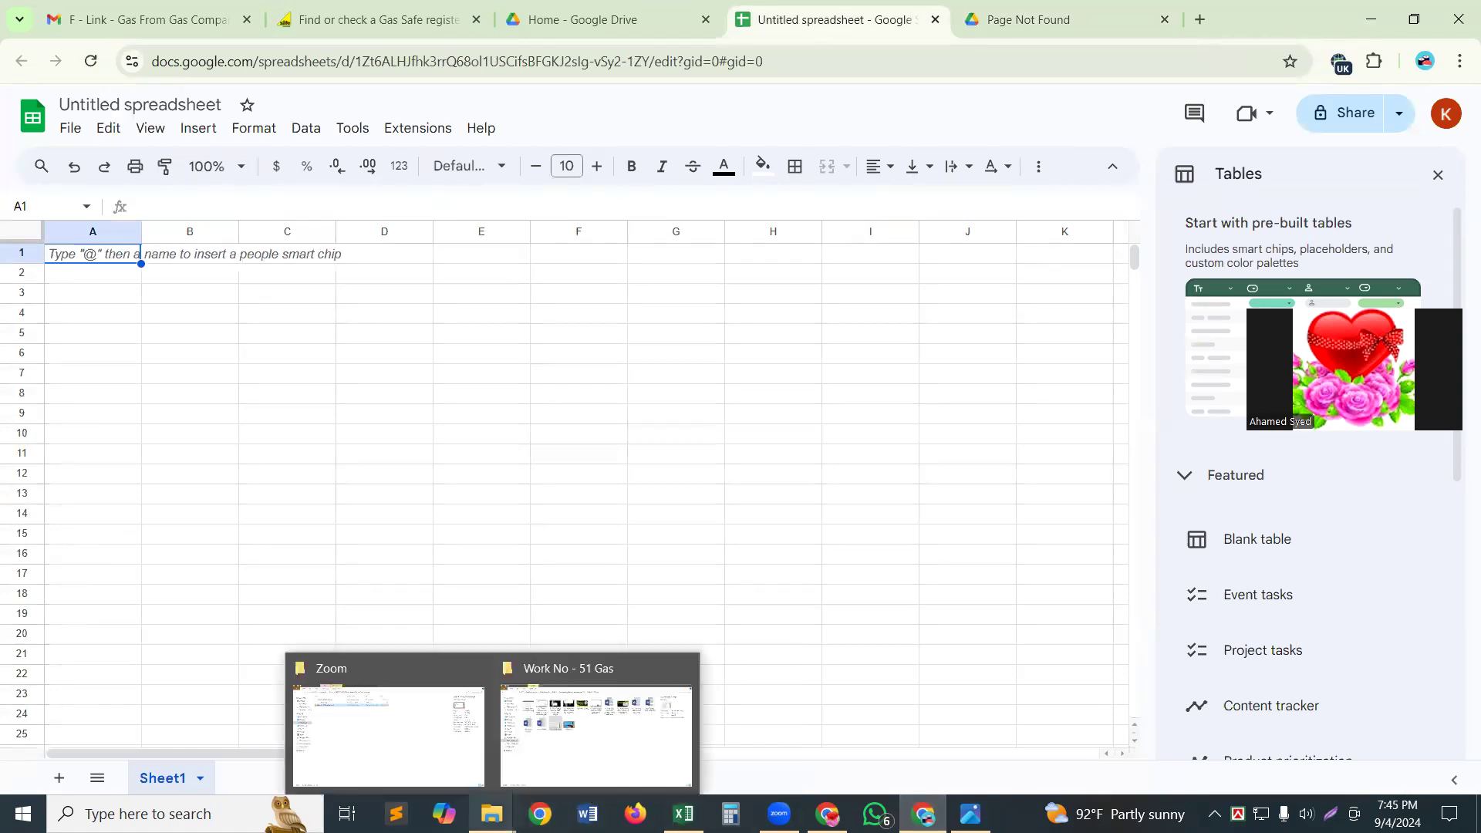
left_click(556, 761)
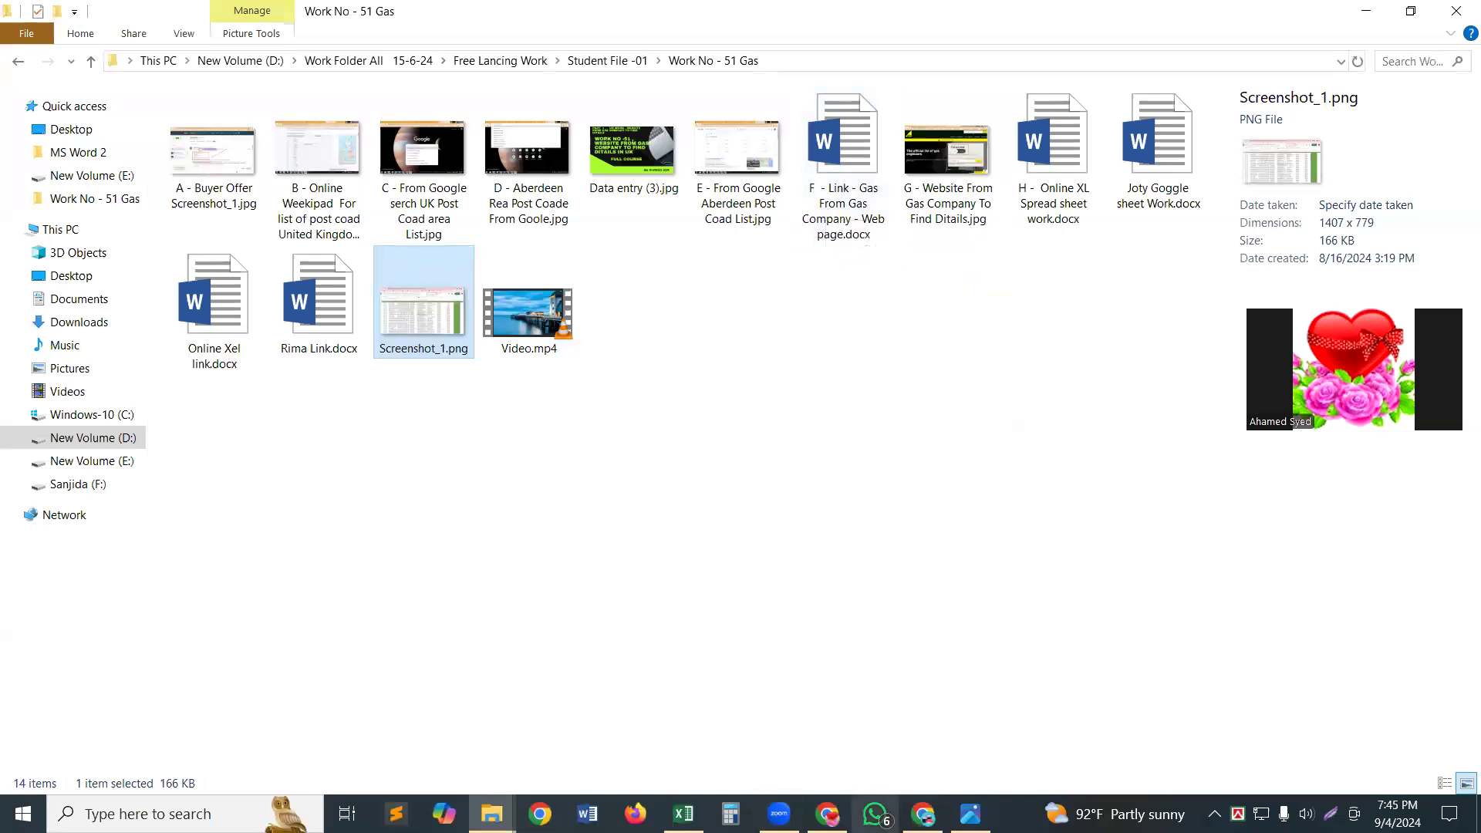
mouse_move(924, 813)
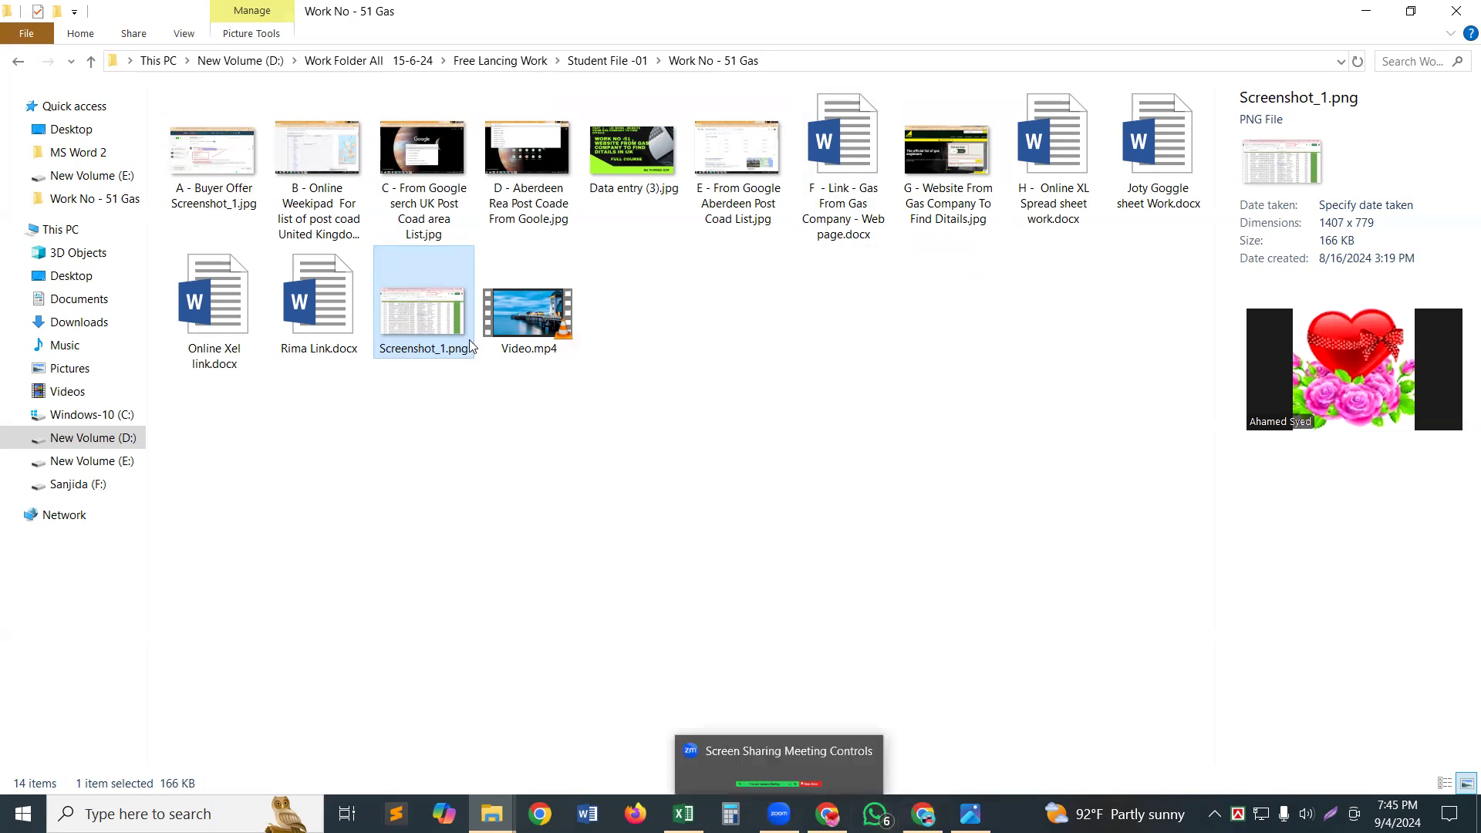
mouse_move(683, 814)
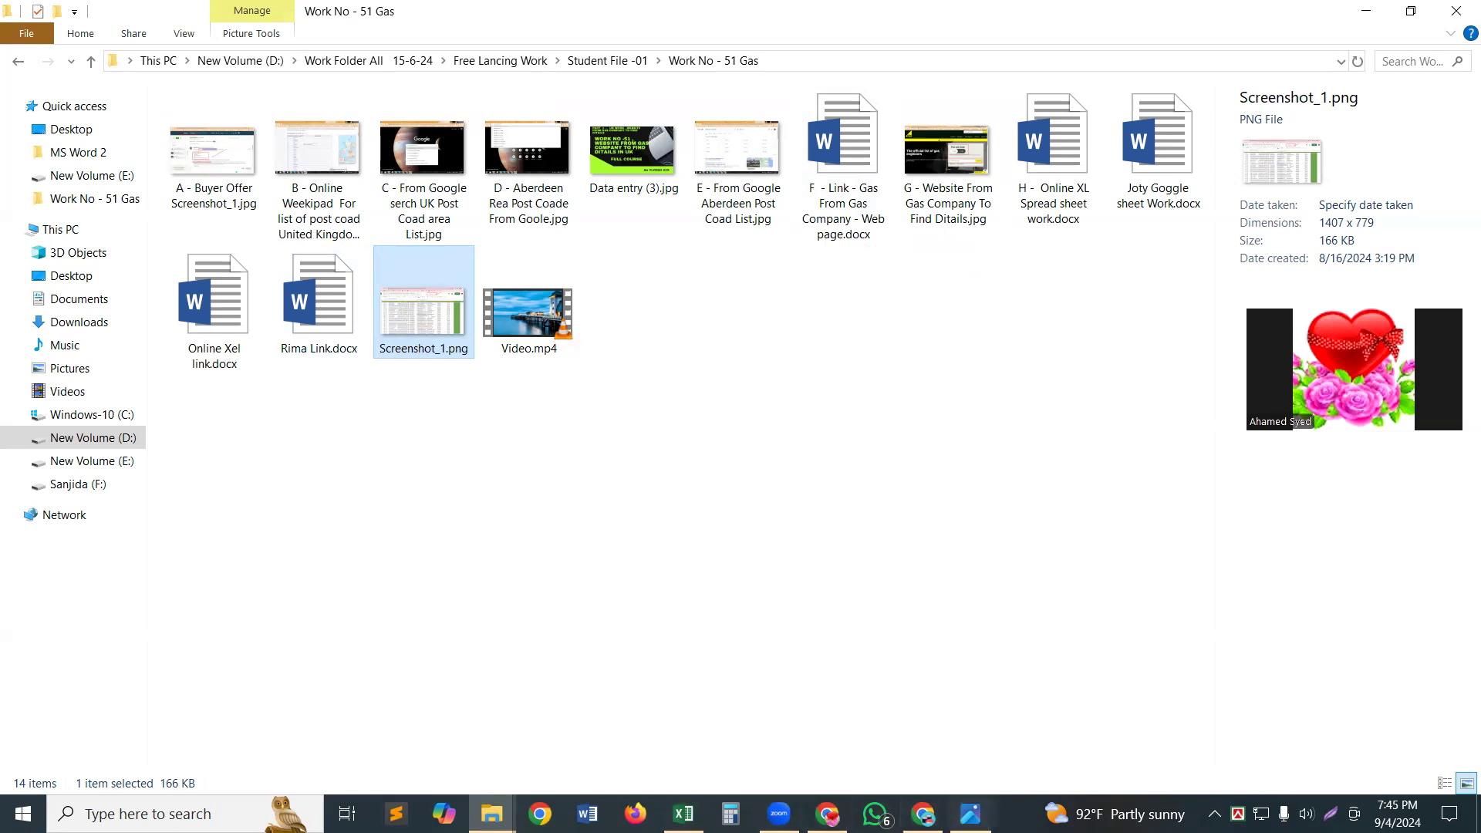
left_click(970, 814)
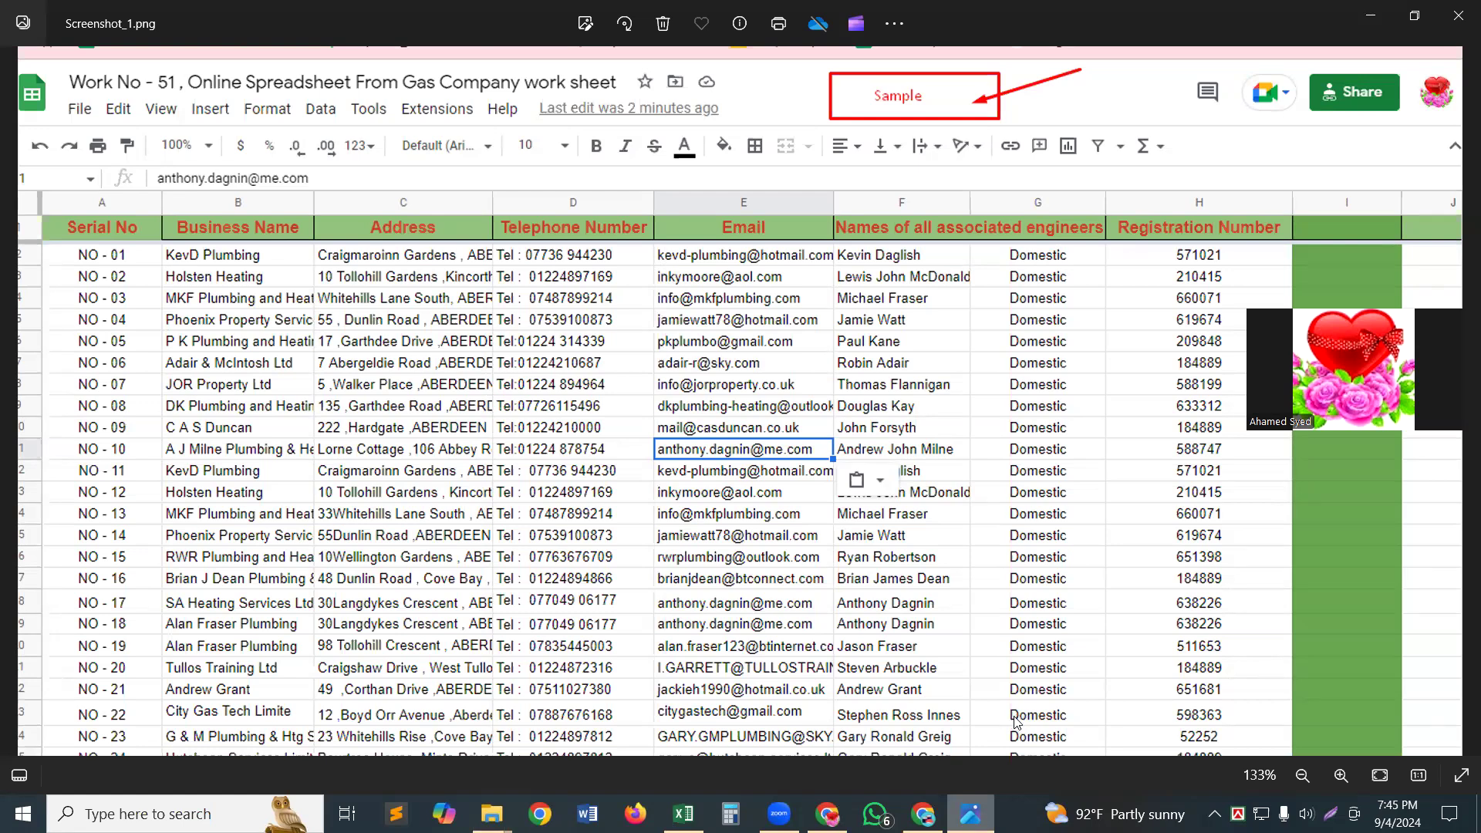
left_click(1378, 13)
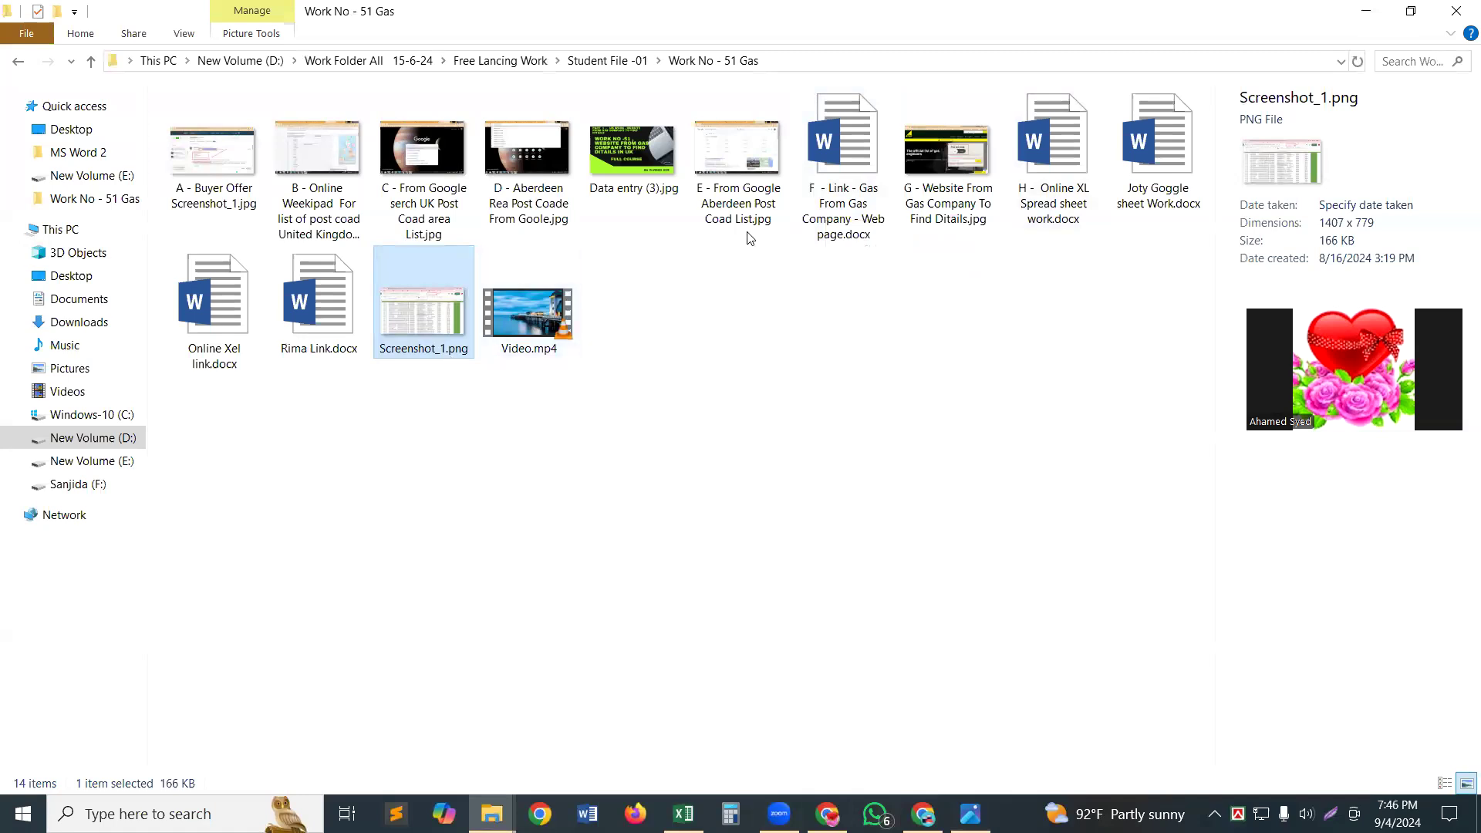
Step: Copy the name of the file F - Link - Gas From Gas Company - Web page.docx without its extension and paste it as the spreadsheet's title
left_click(833, 212)
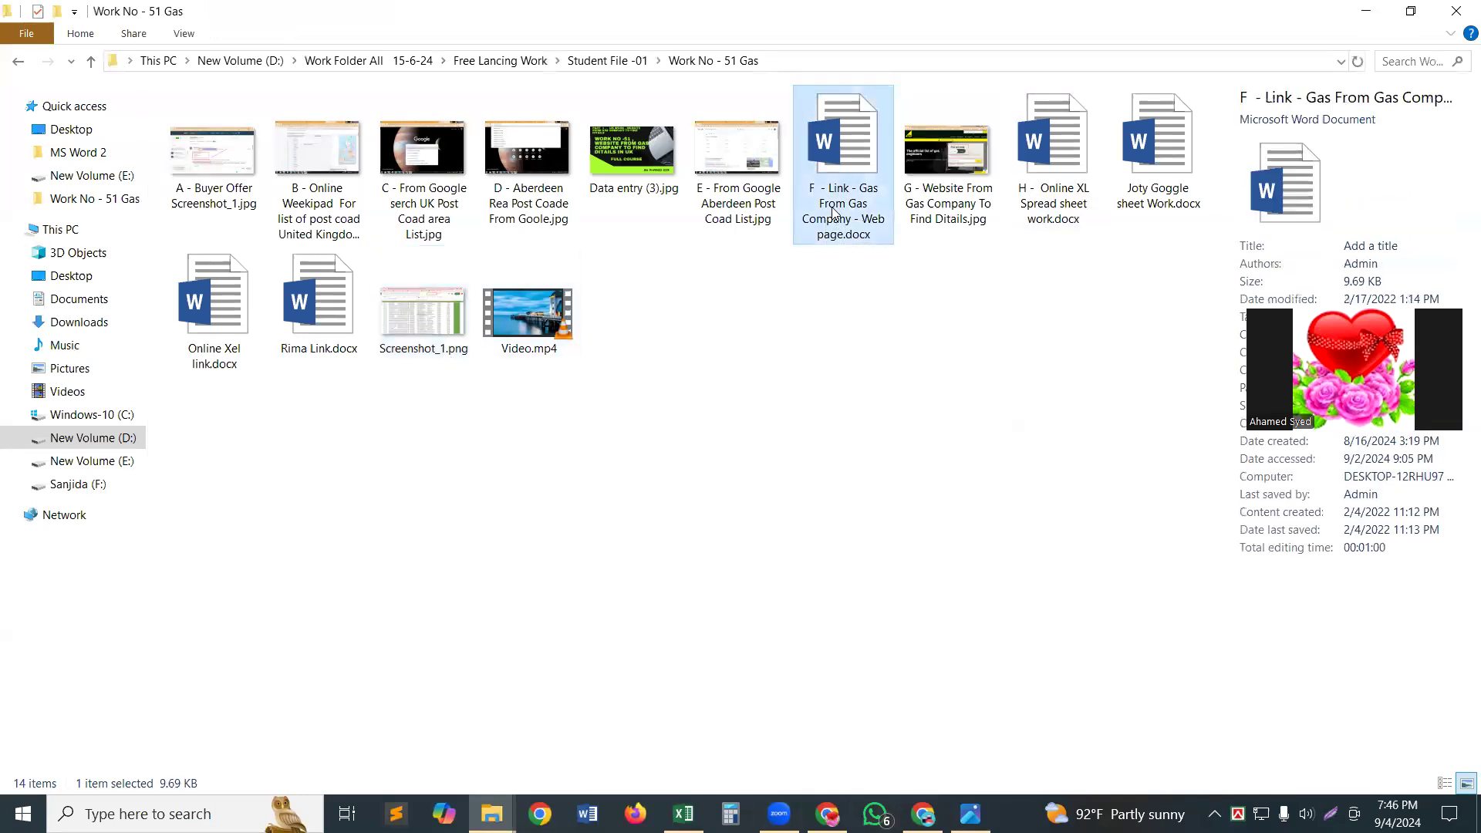
left_click(834, 210)
key("ctrl+c")
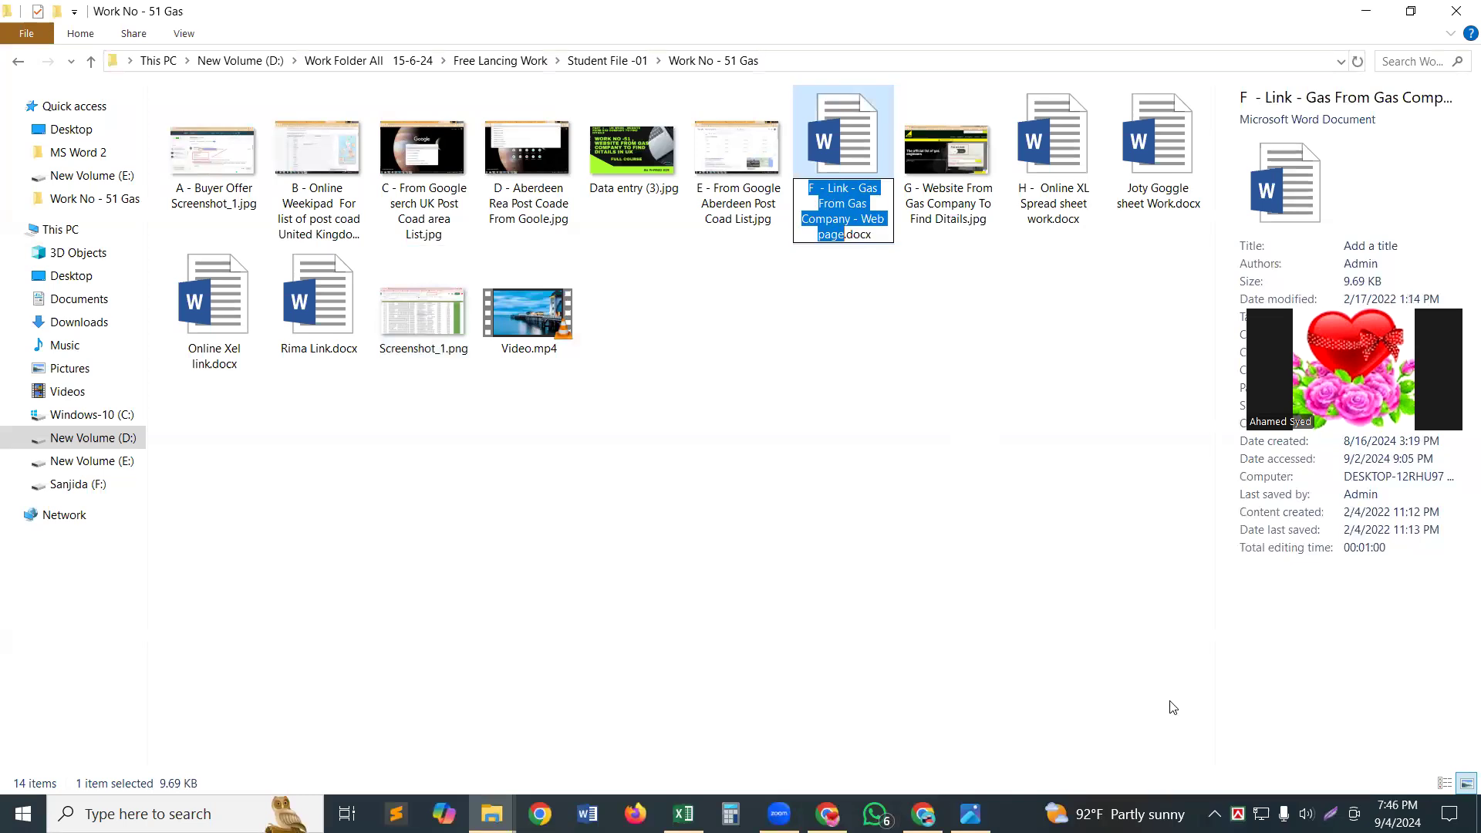
left_click(923, 814)
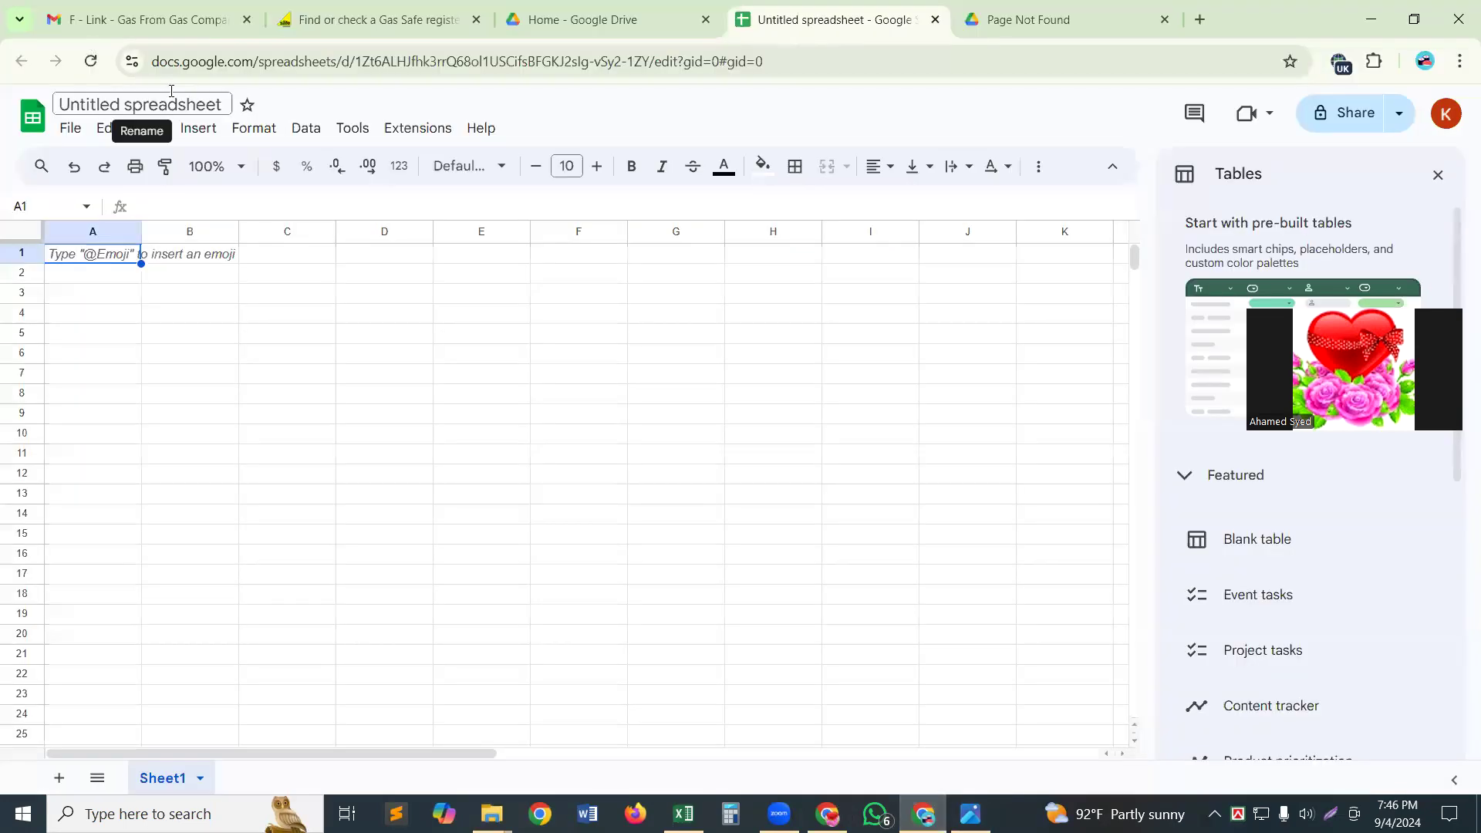
left_click(172, 91)
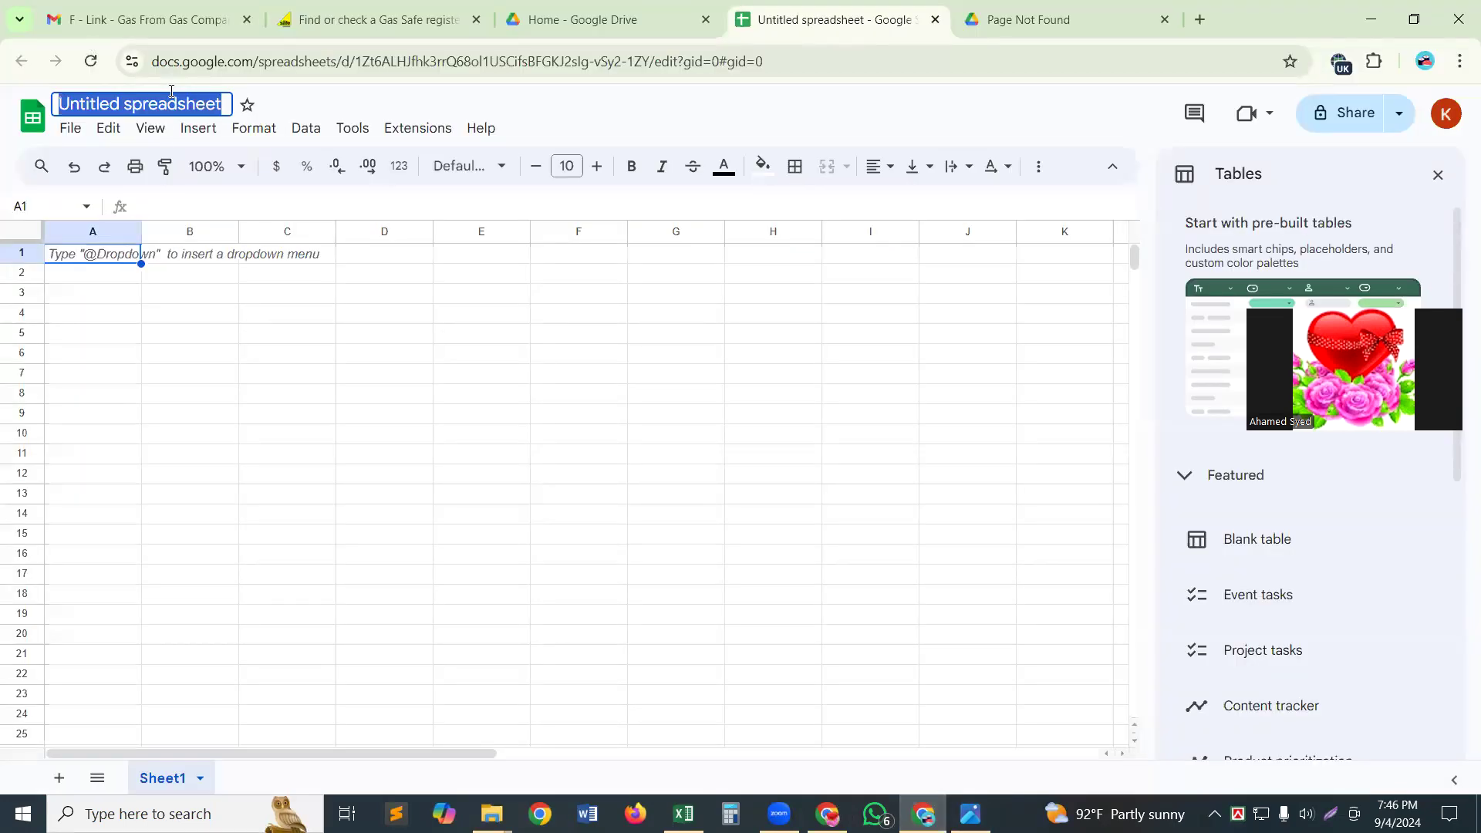
key("ctrl+v")
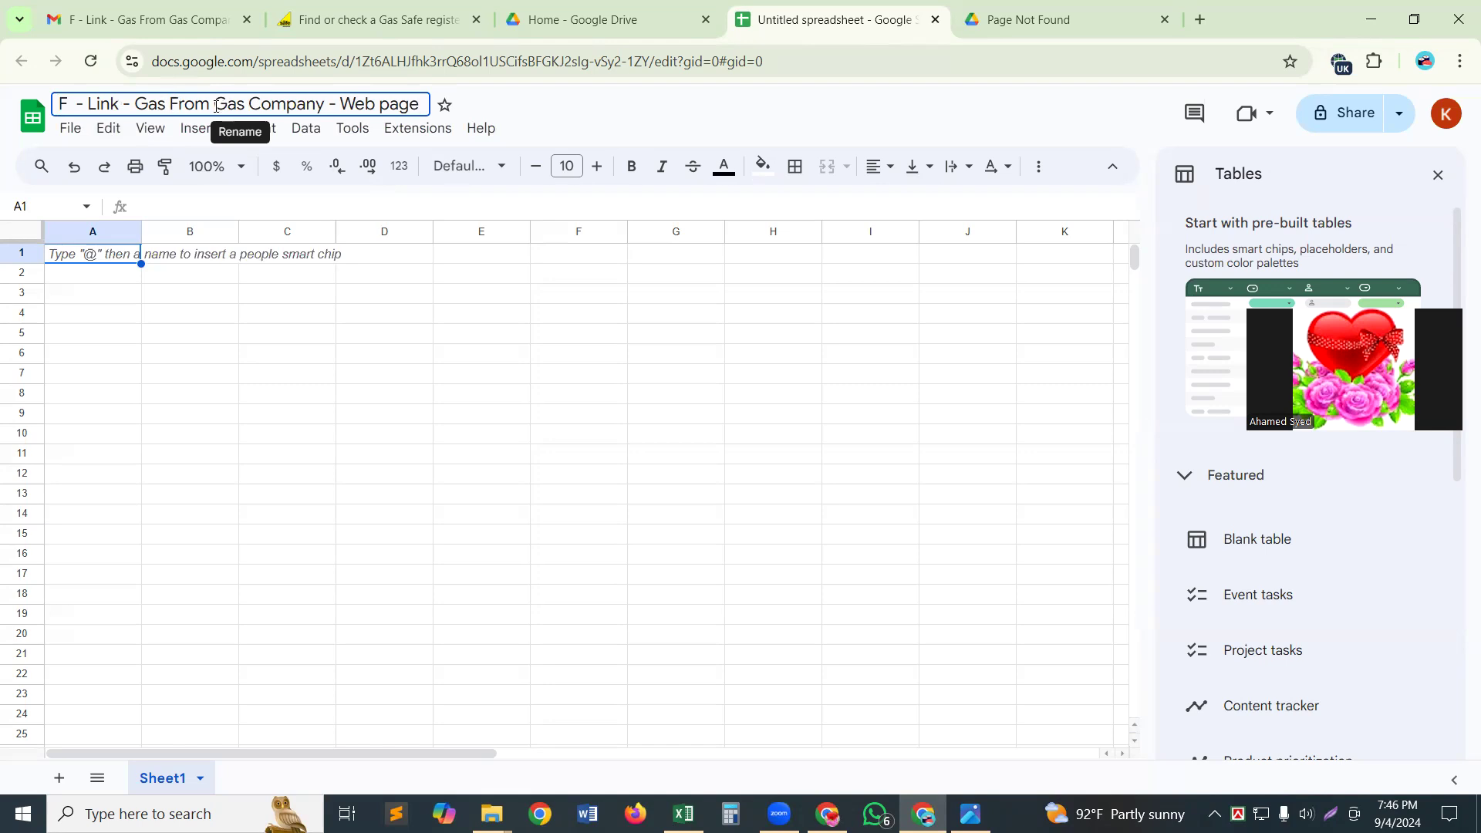
Step: Retitle the spreadsheet "51 No - Gas Company - Web page" by replacing the text before "Gas Company" with "51 No -"
key("BackSpace")
key("BackSpace")
key("BackSpace")
key("BackSpace")
key("BackSpace")
key("BackSpace")
key("BackSpace")
key("BackSpace")
key("BackSpace")
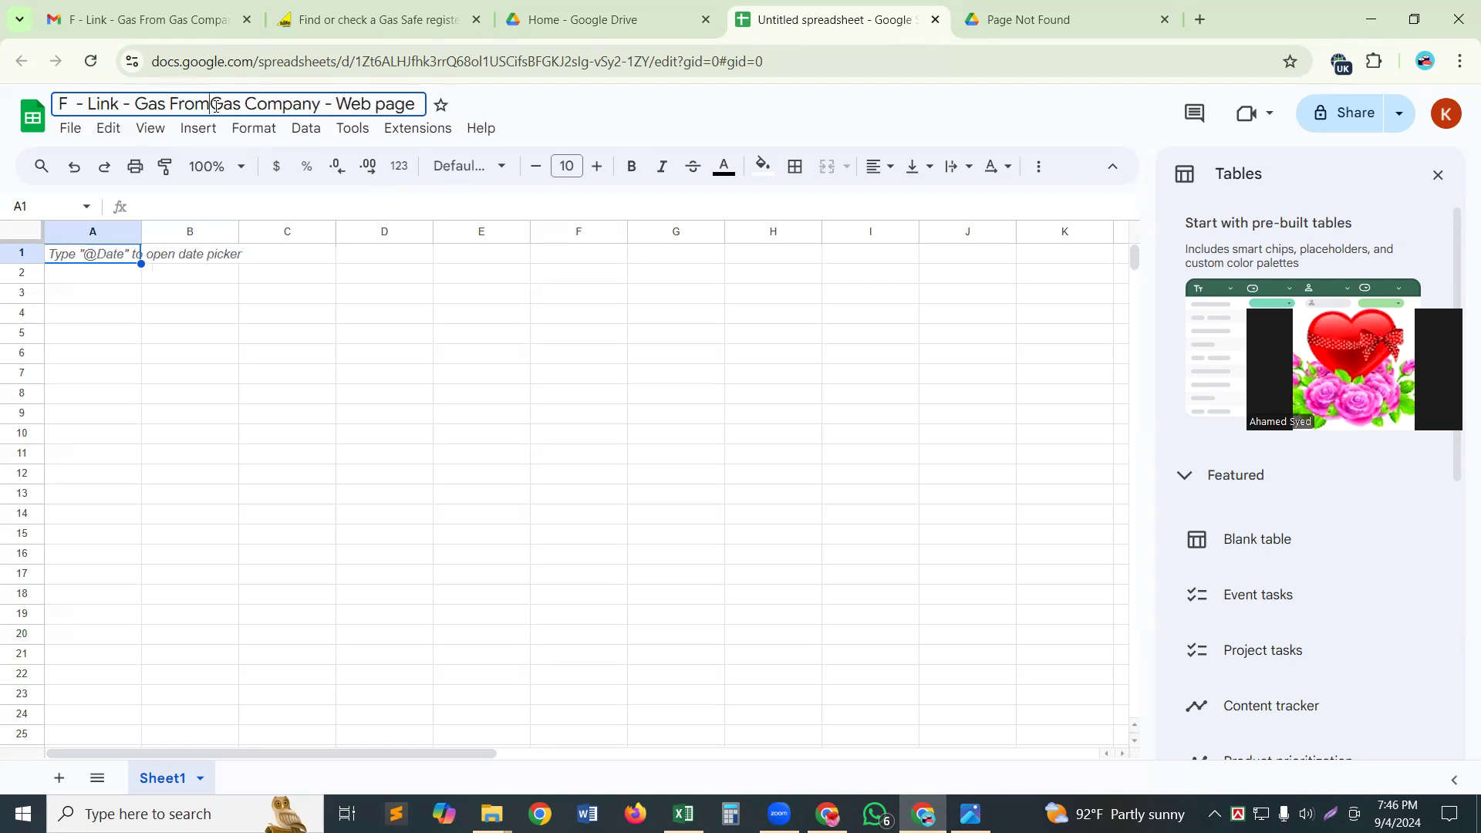
key("BackSpace")
key("BackSpace")
key("BackSpace")
key("BackSpace")
key("BackSpace")
key("BackSpace")
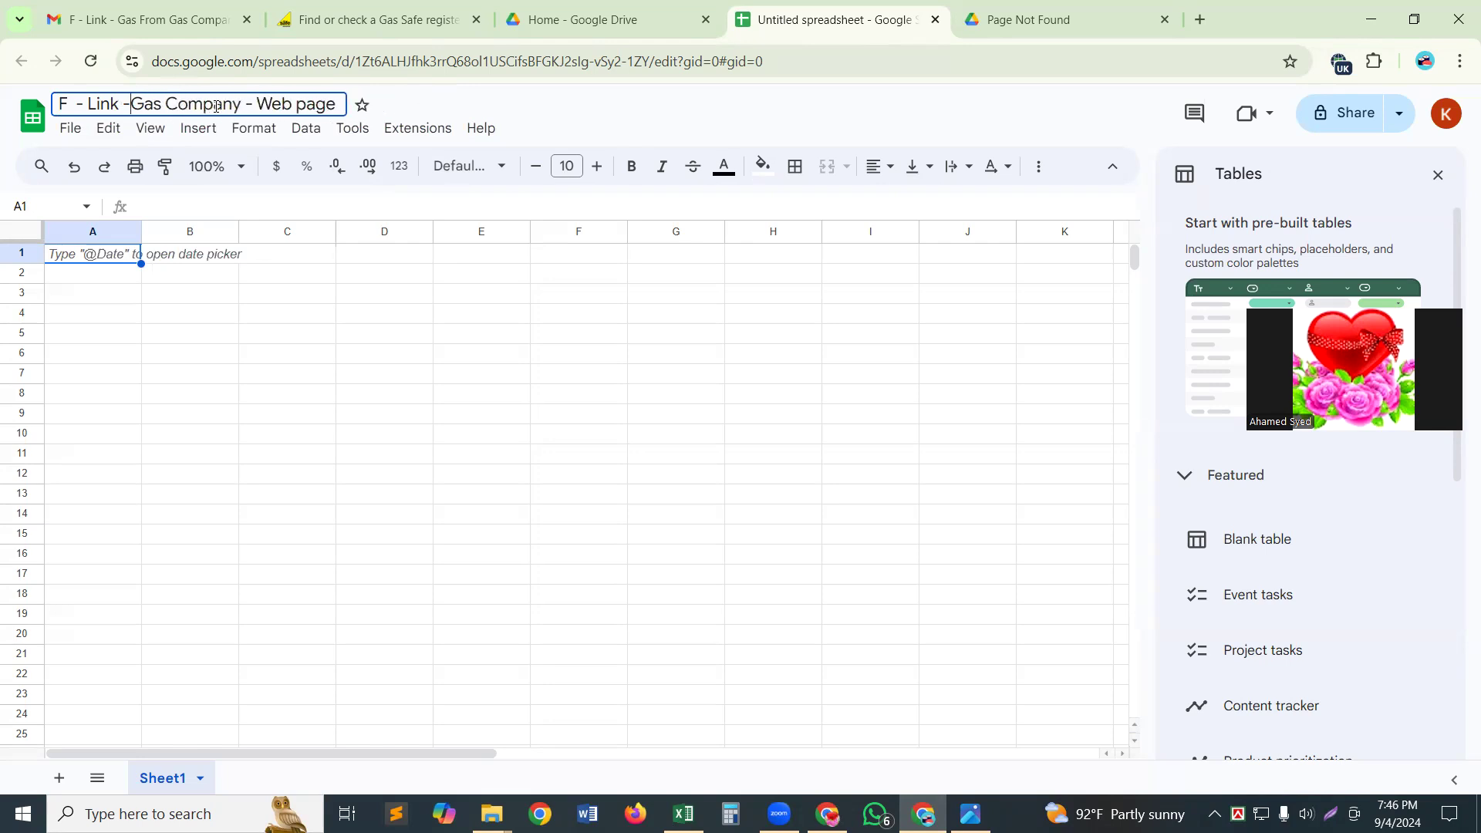
key("BackSpace")
key("BackSpace")
key("BackSpace")
key("BackSpace")
key("BackSpace")
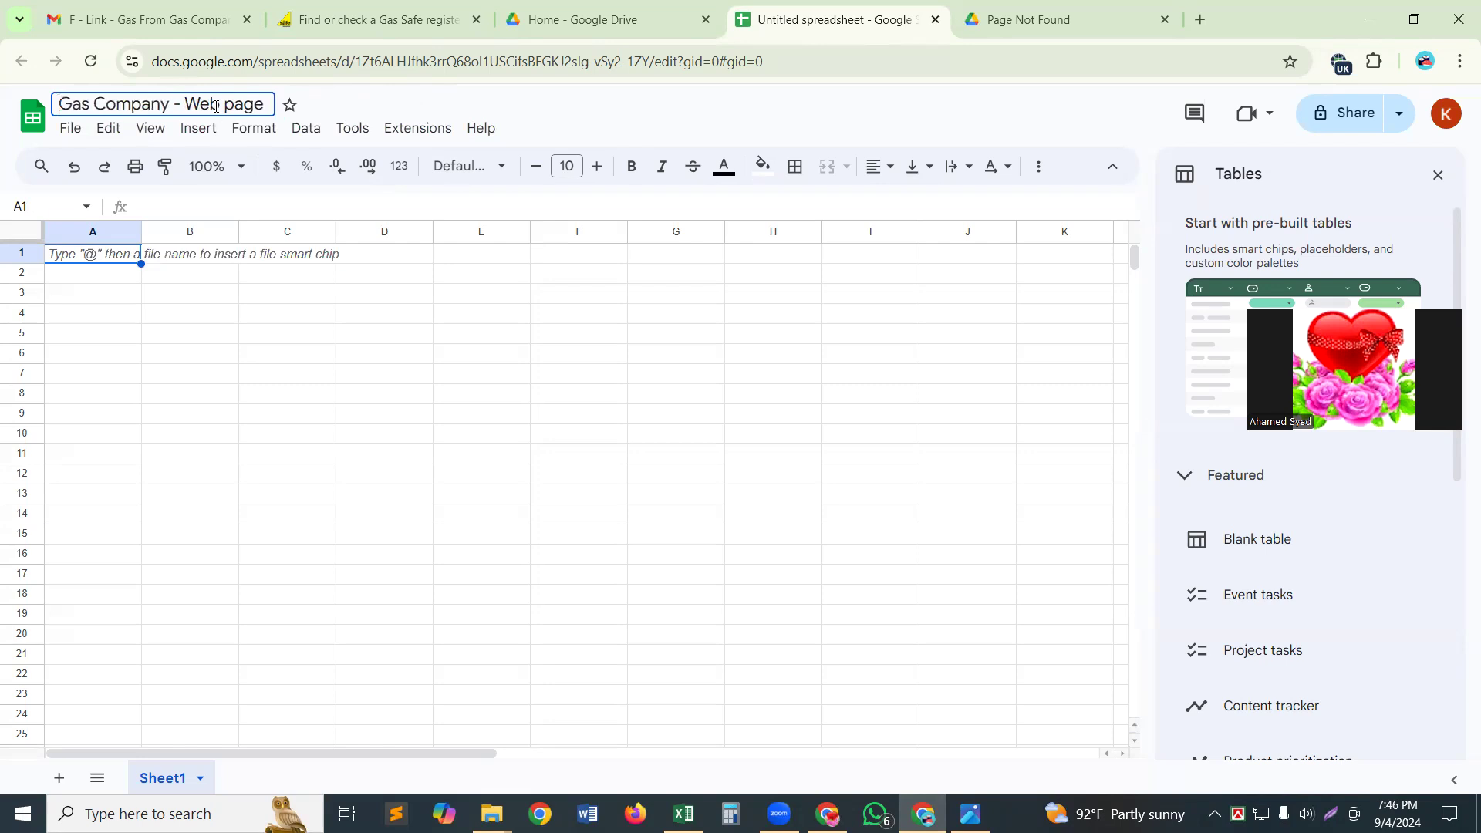
type("51 N")
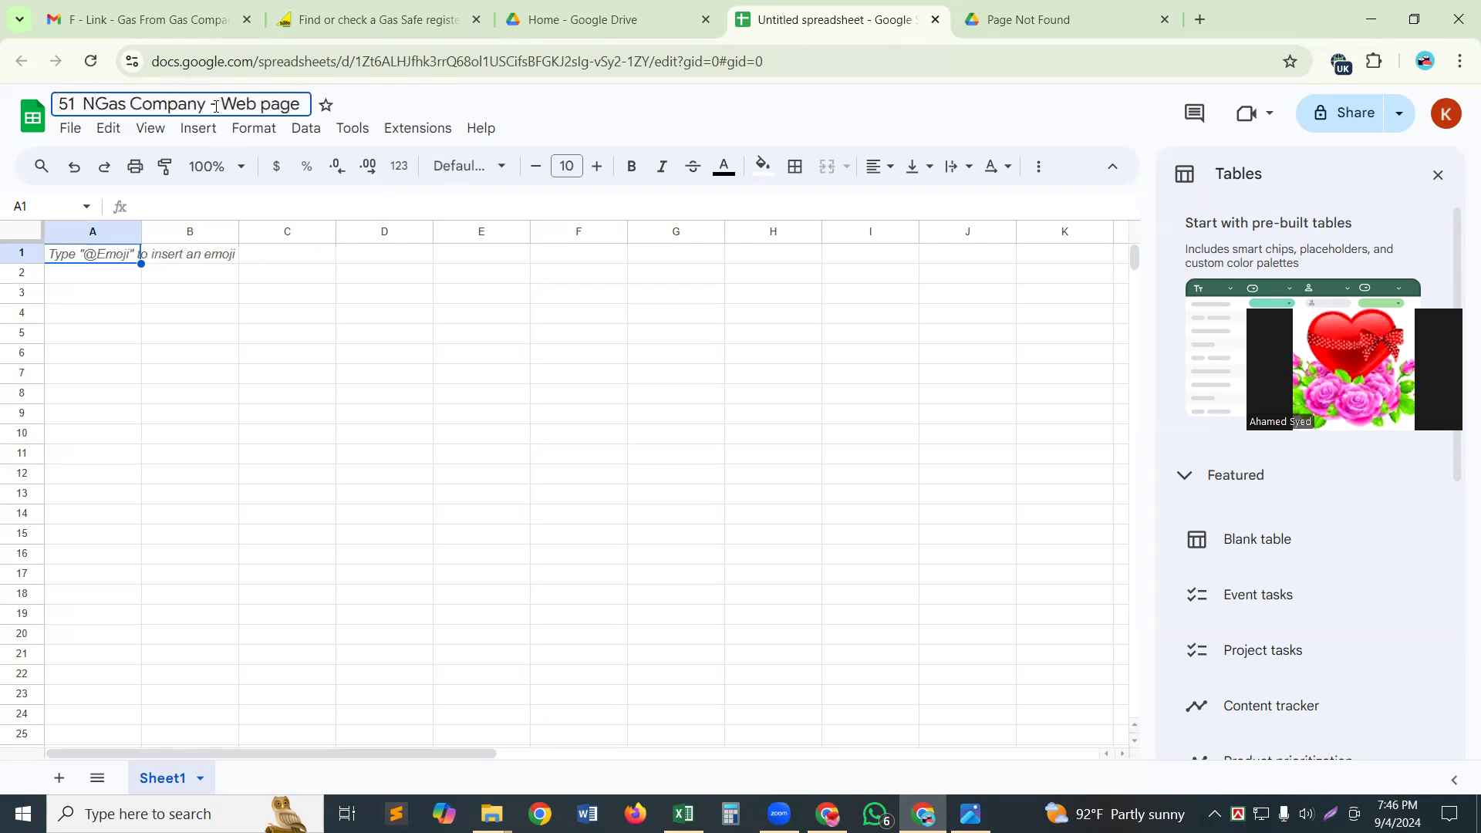
type("o")
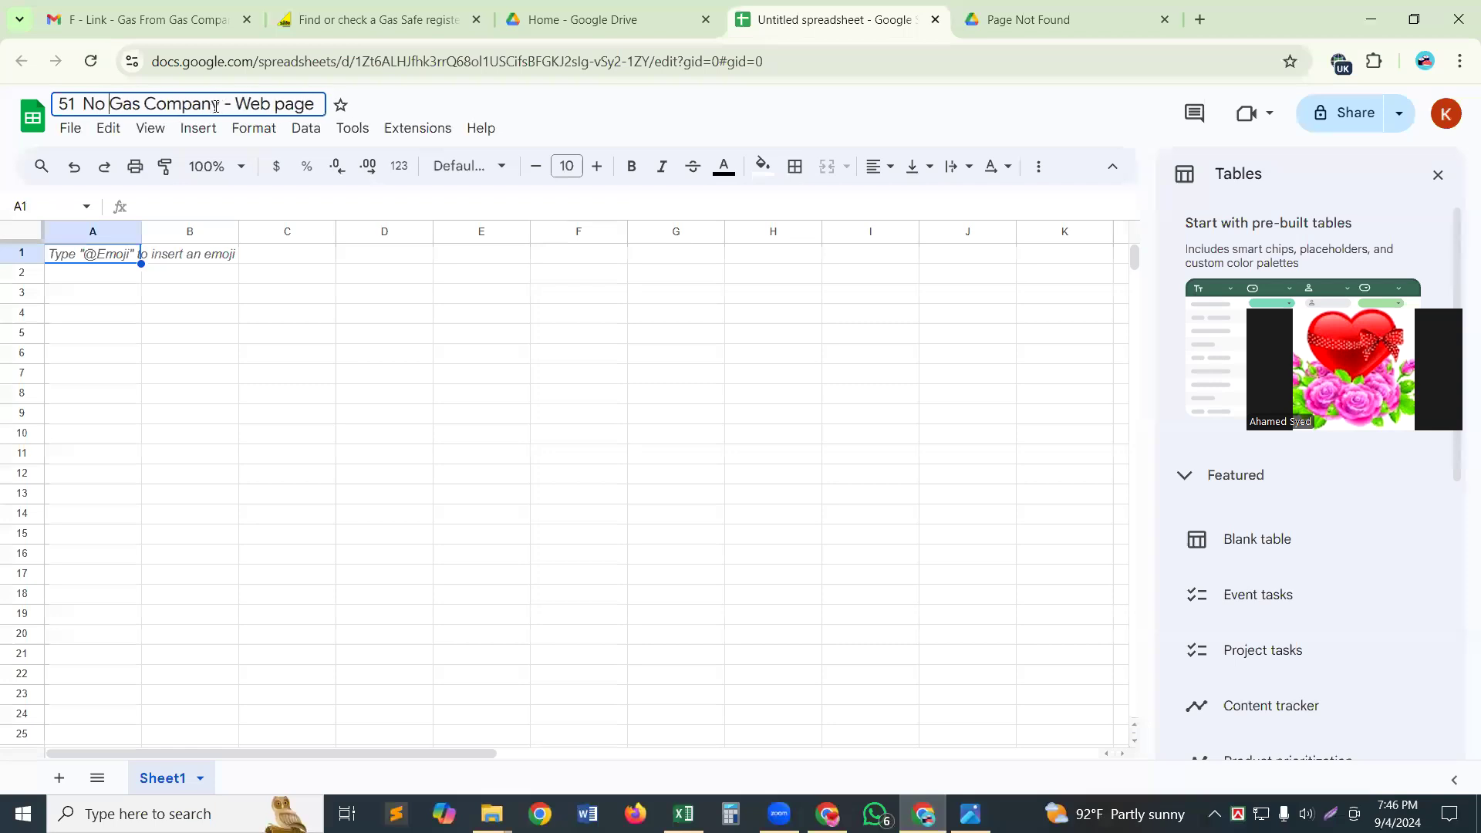
type(" -")
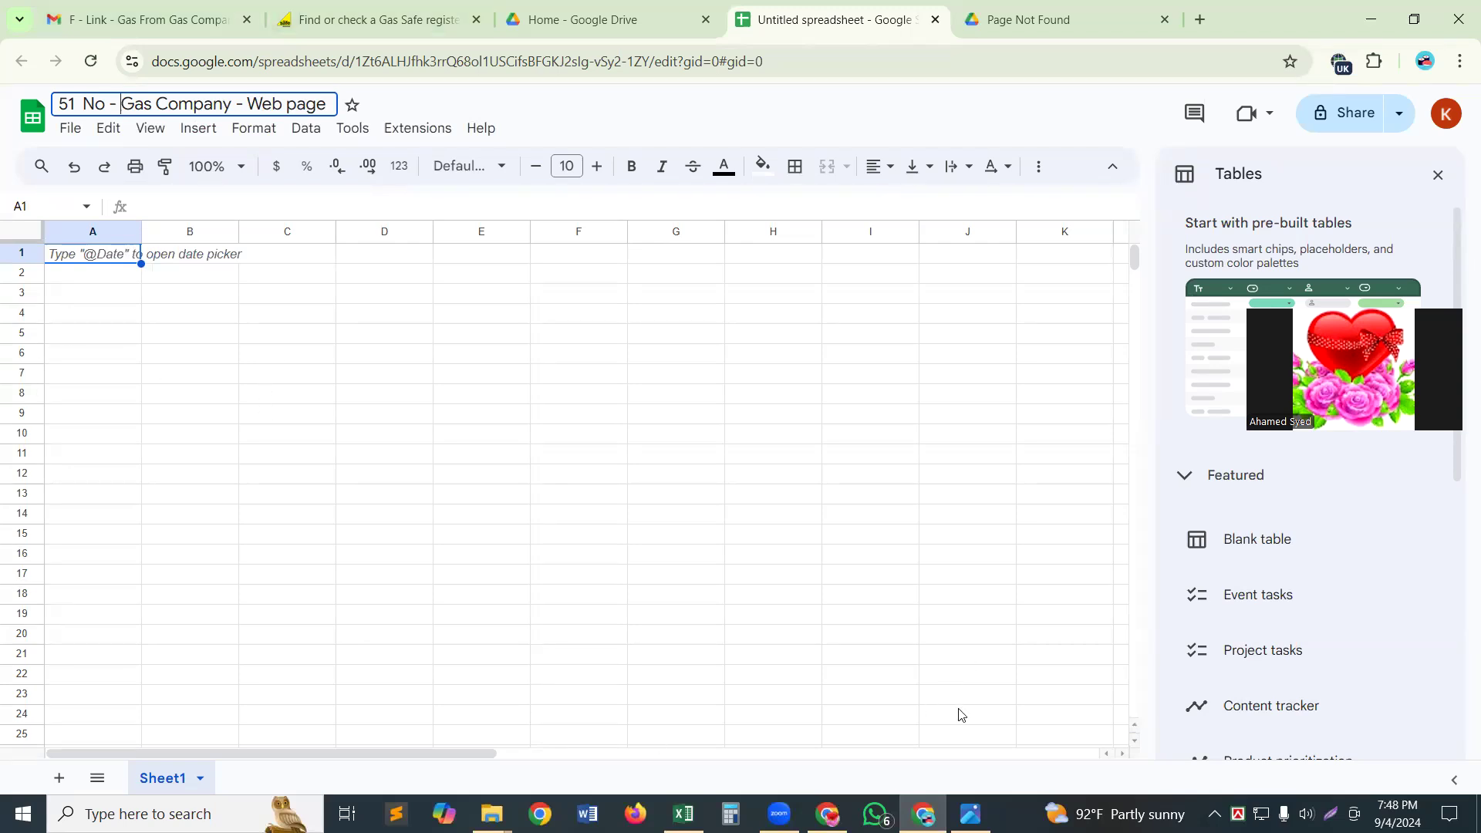
Step: Check the first column heading in the sample worksheet image and enter "Serial No" in cell A1 of the spreadsheet
left_click(971, 814)
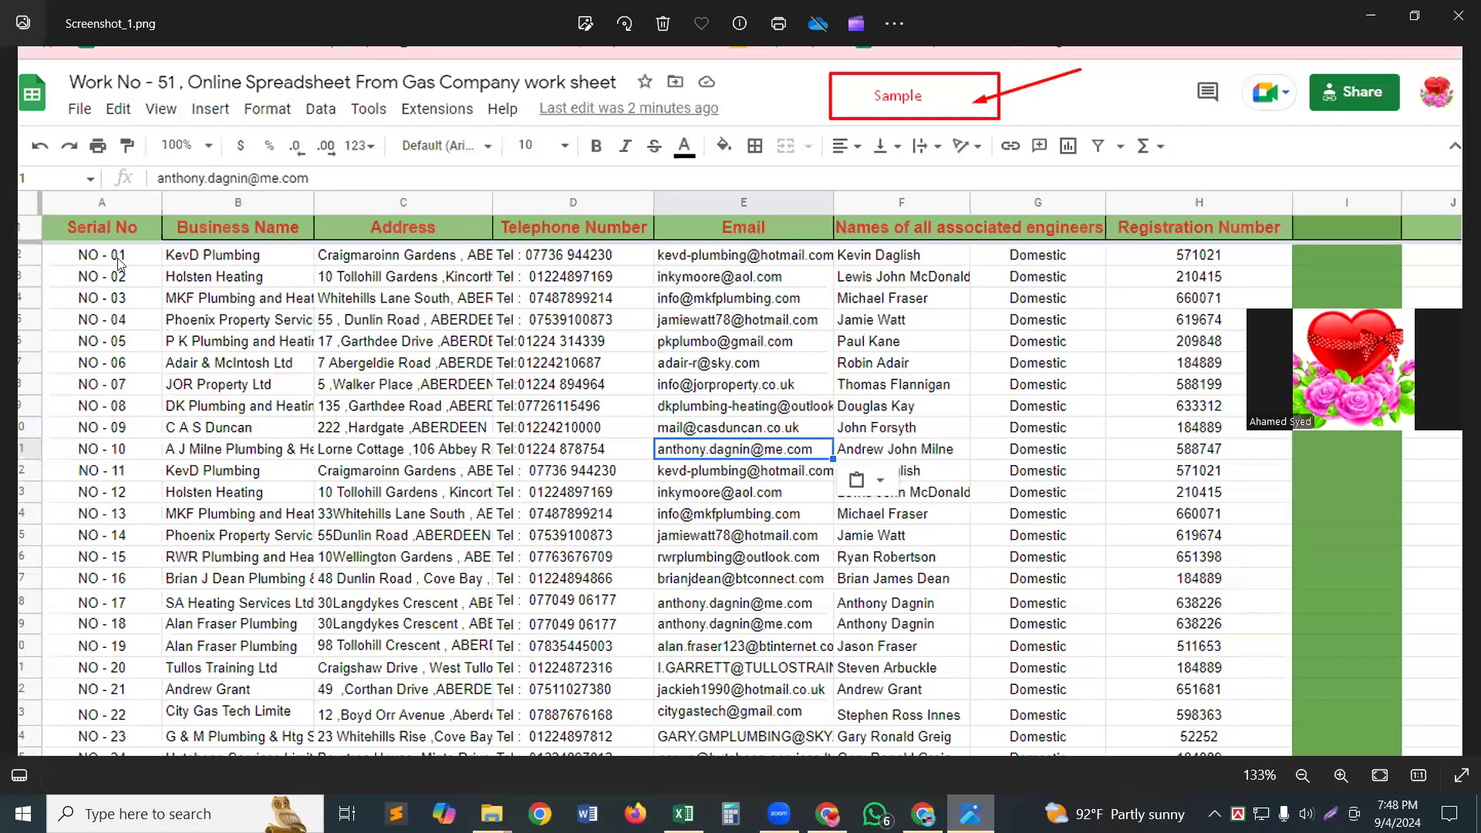
key("alt+Tab")
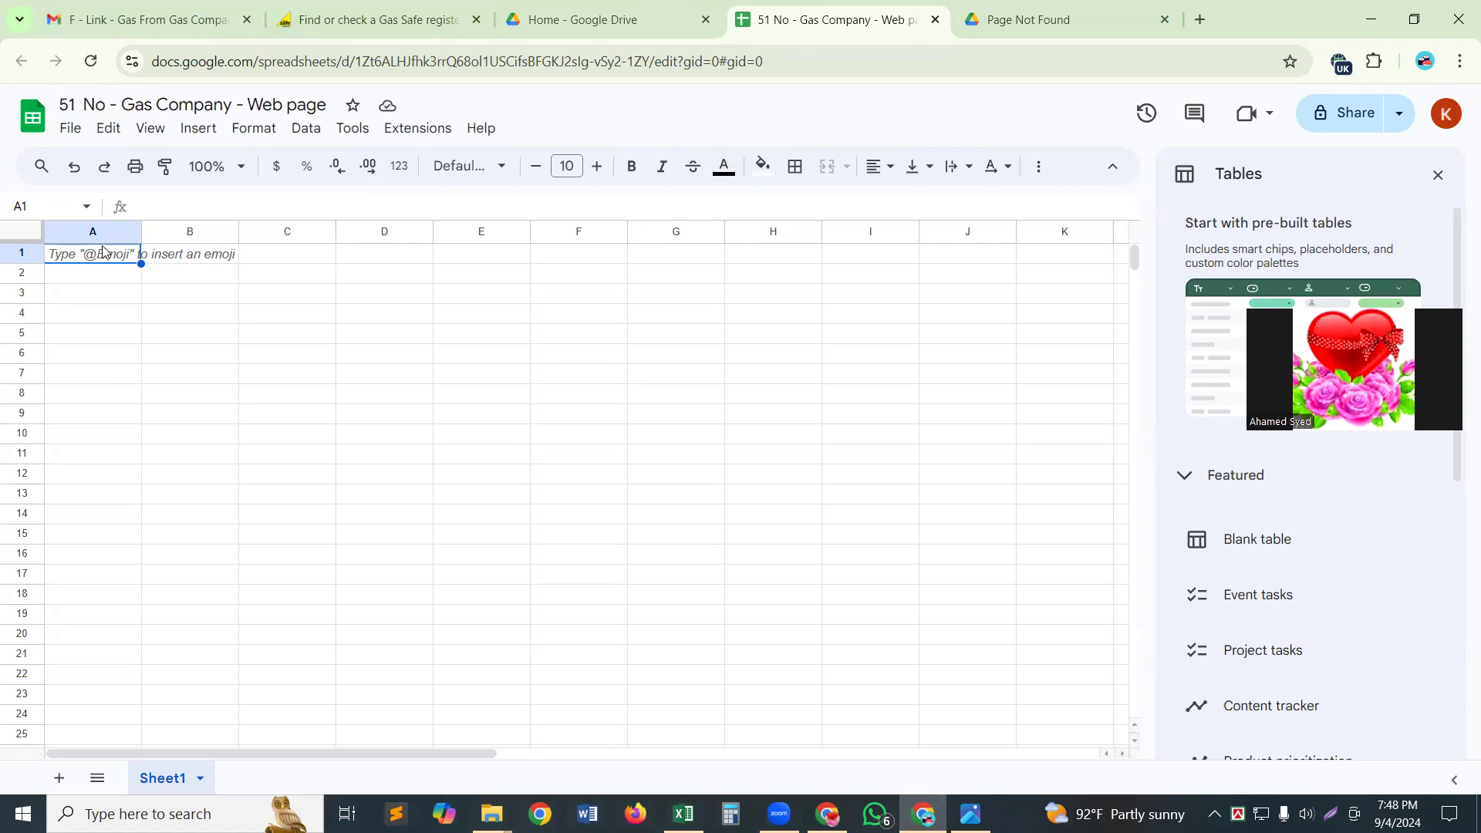
double_click(101, 252)
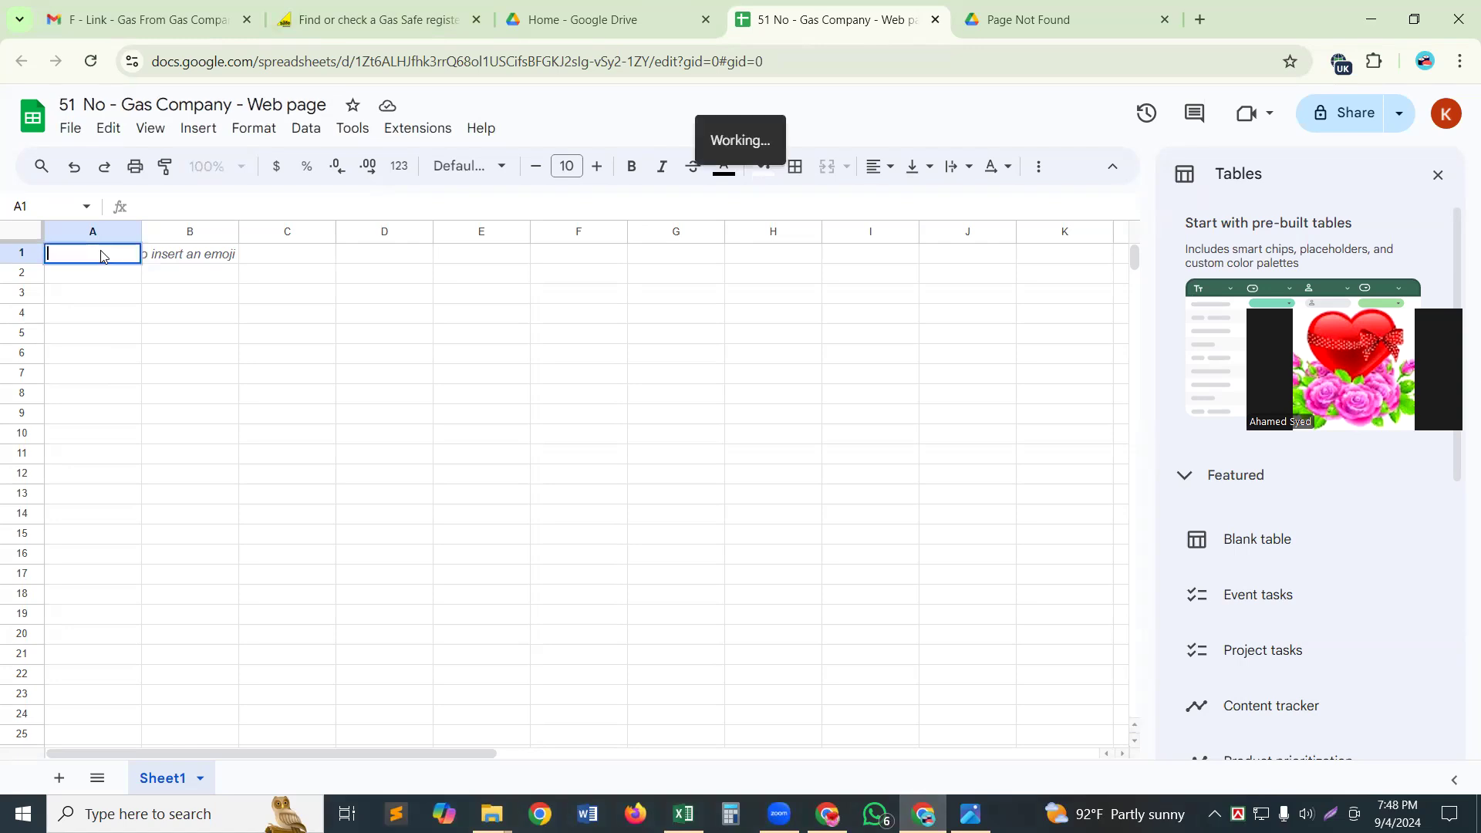
type("S")
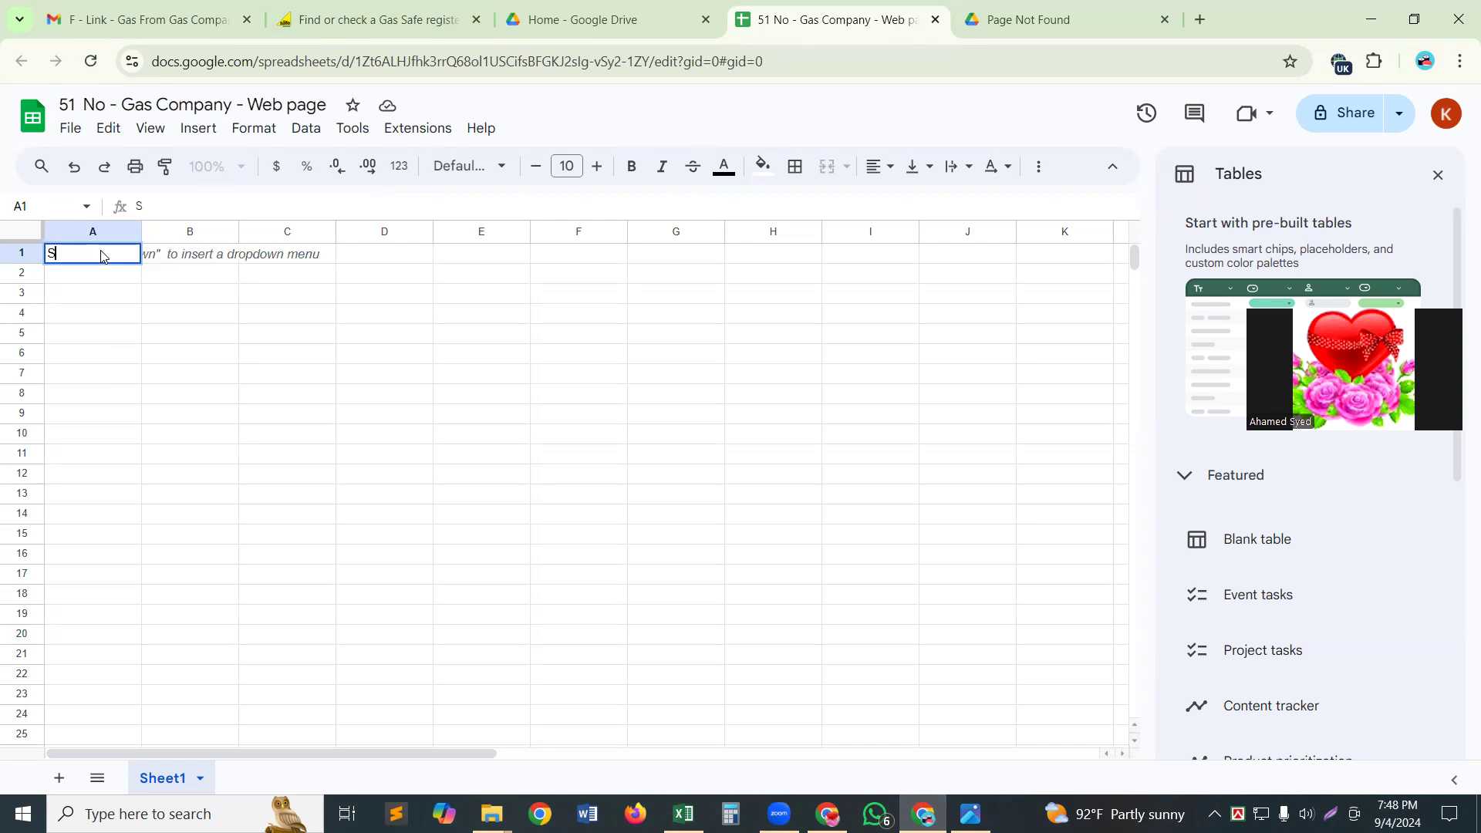
type("erial ")
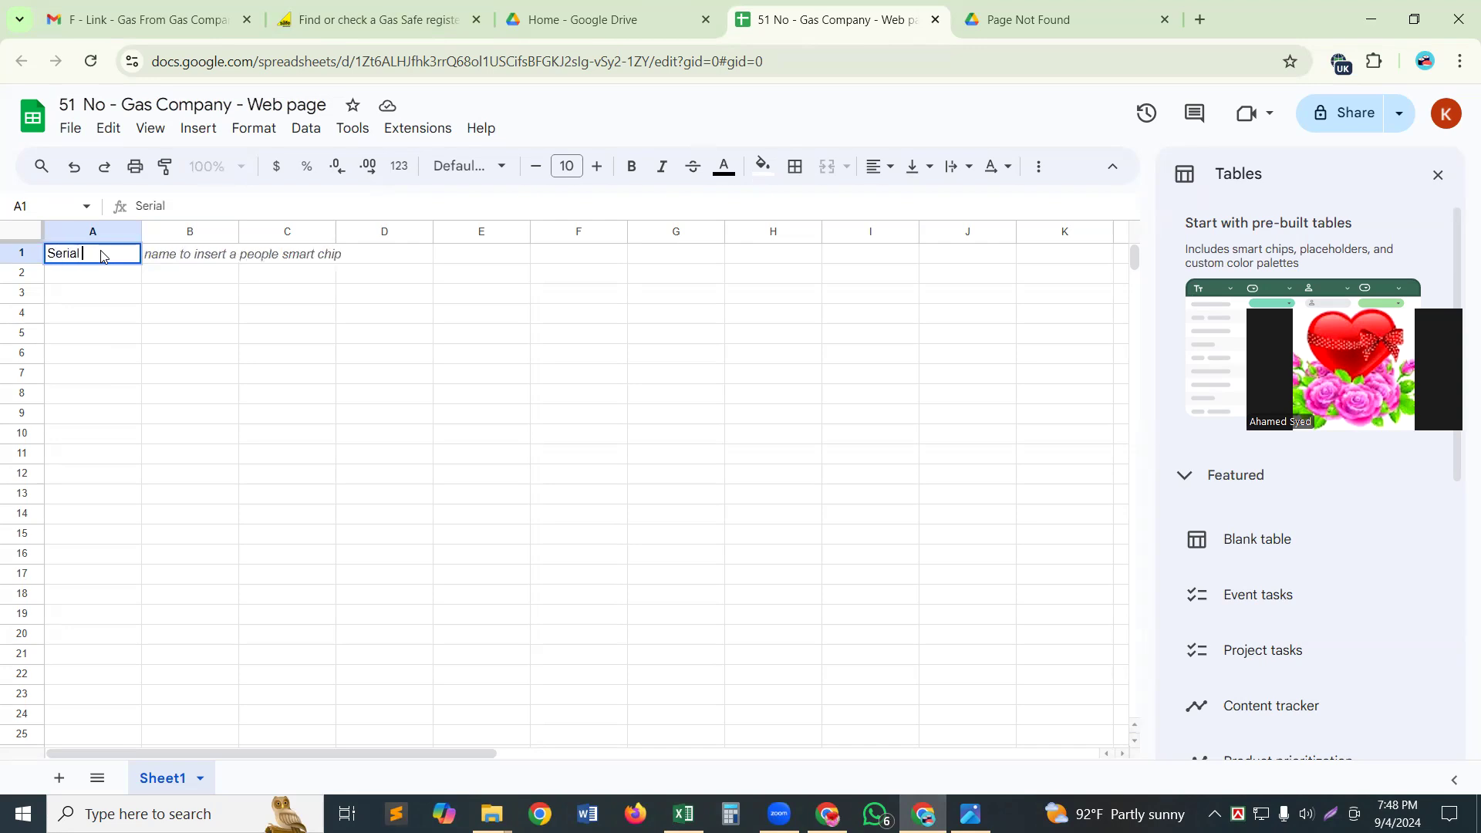
type("No")
Step: Check the sample's second heading, enter "Bussiness Name" in cell B1, and widen columns B and C
left_click(192, 258)
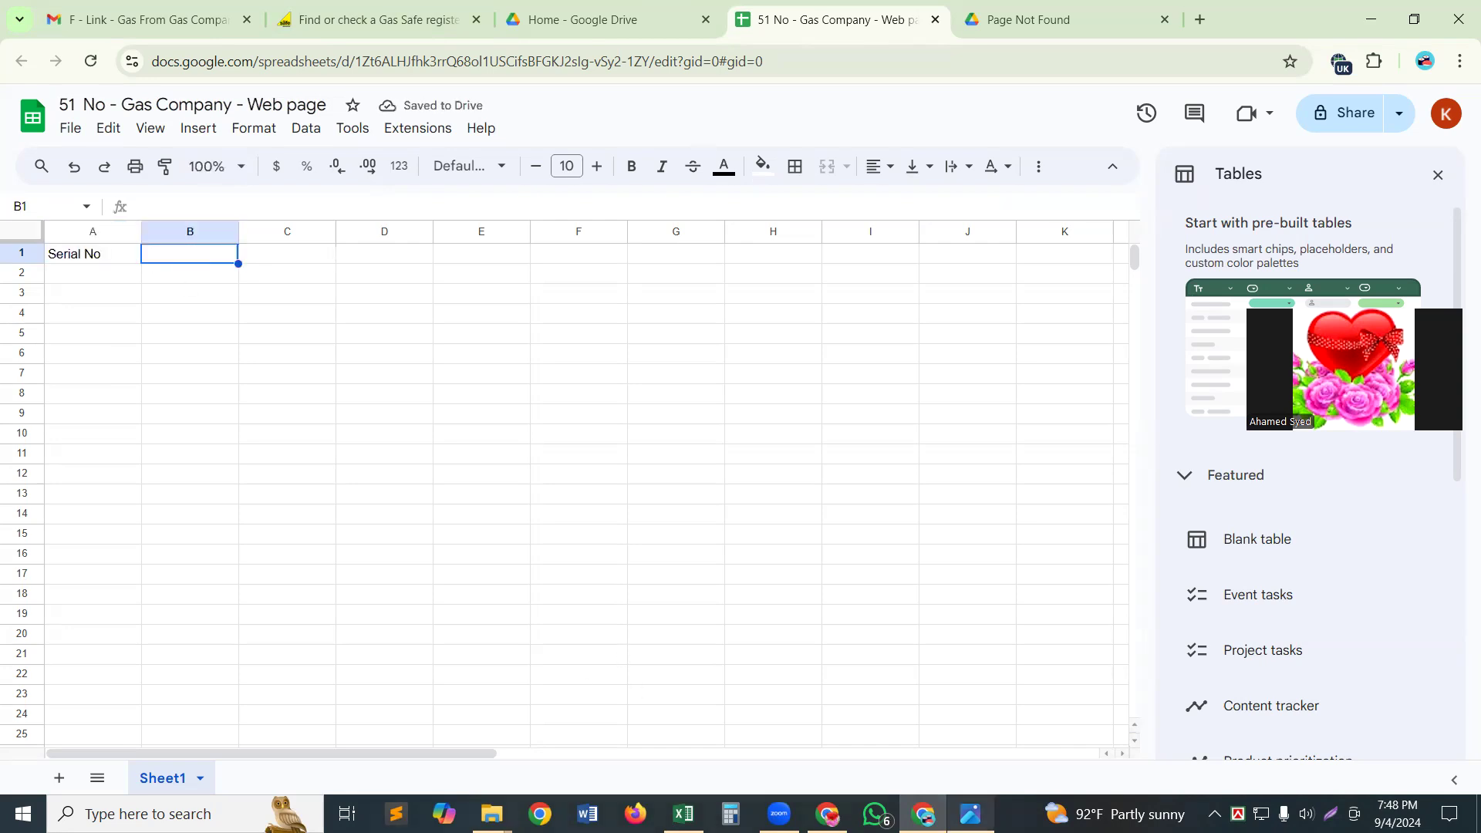
mouse_move(971, 814)
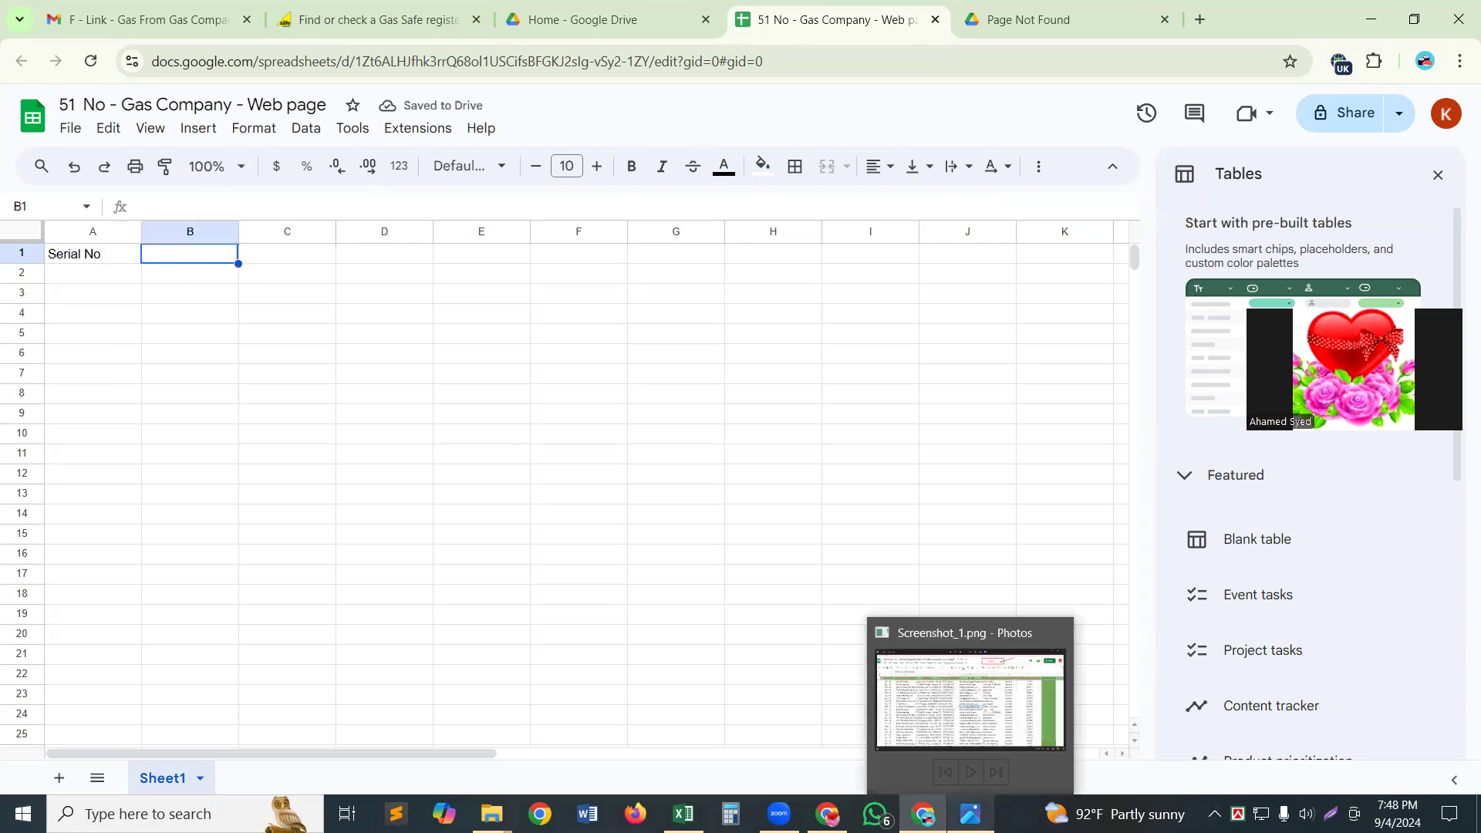
left_click(940, 662)
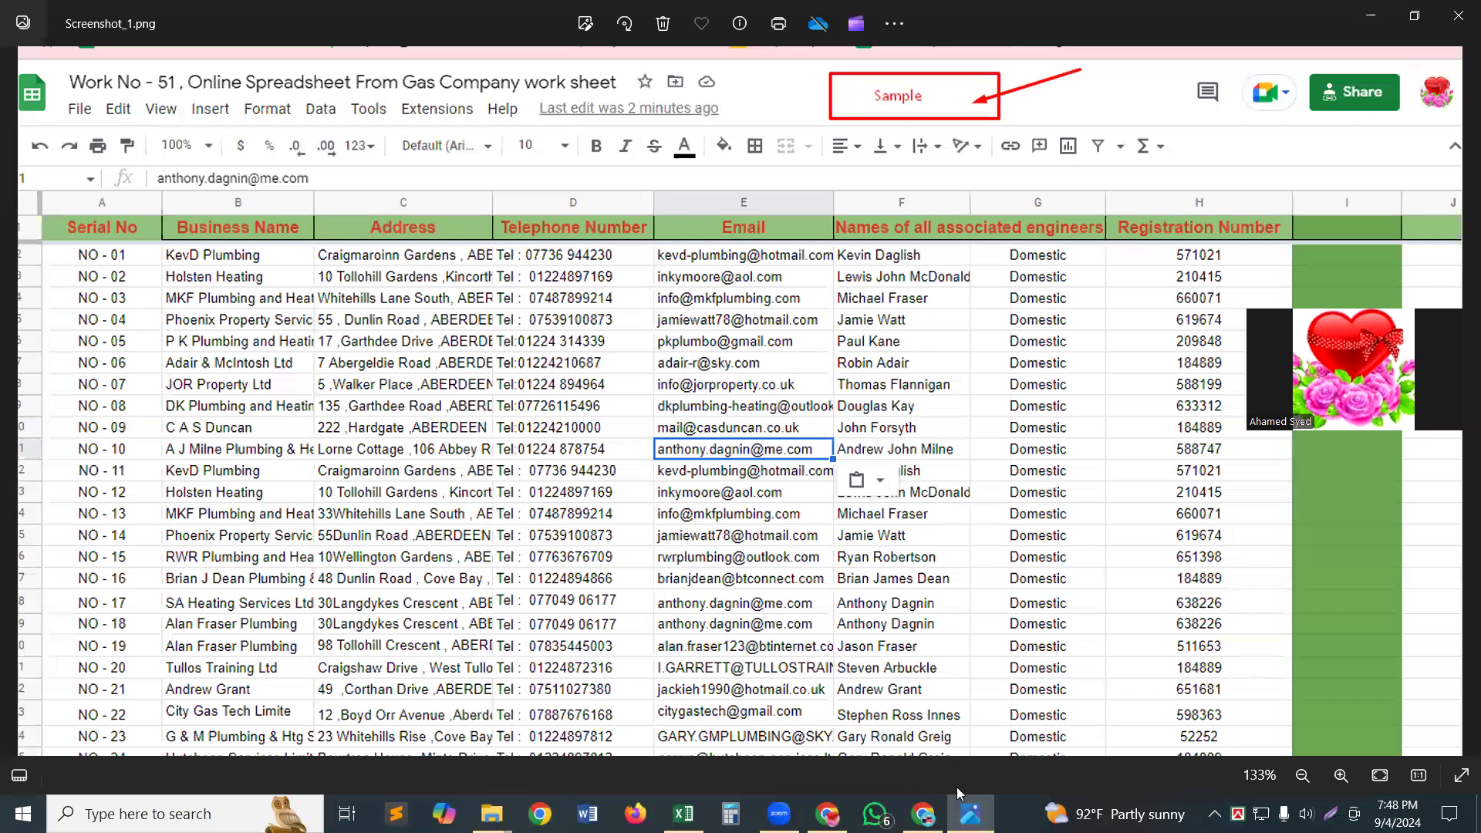
left_click(971, 814)
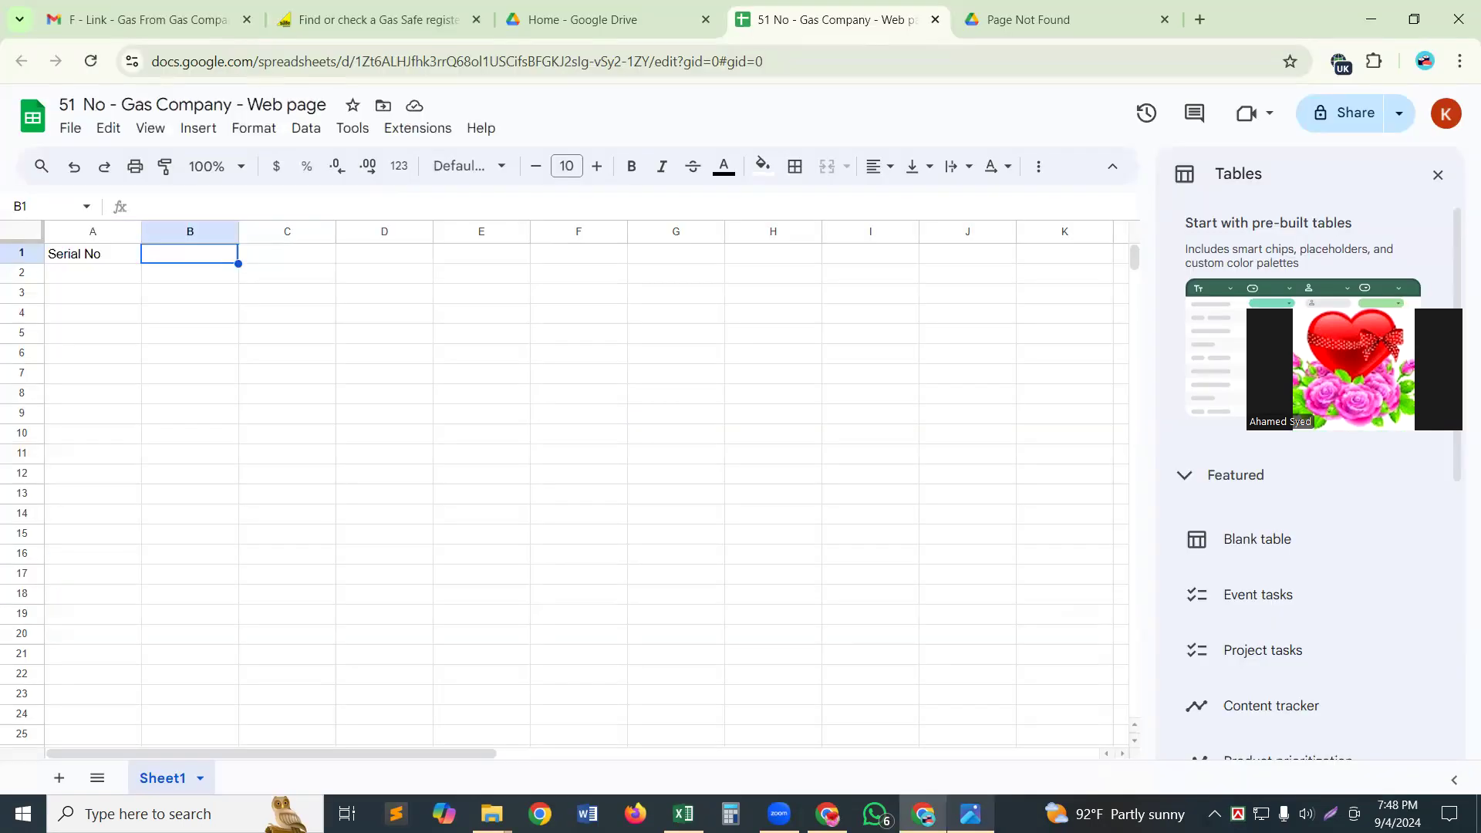
type("Bu")
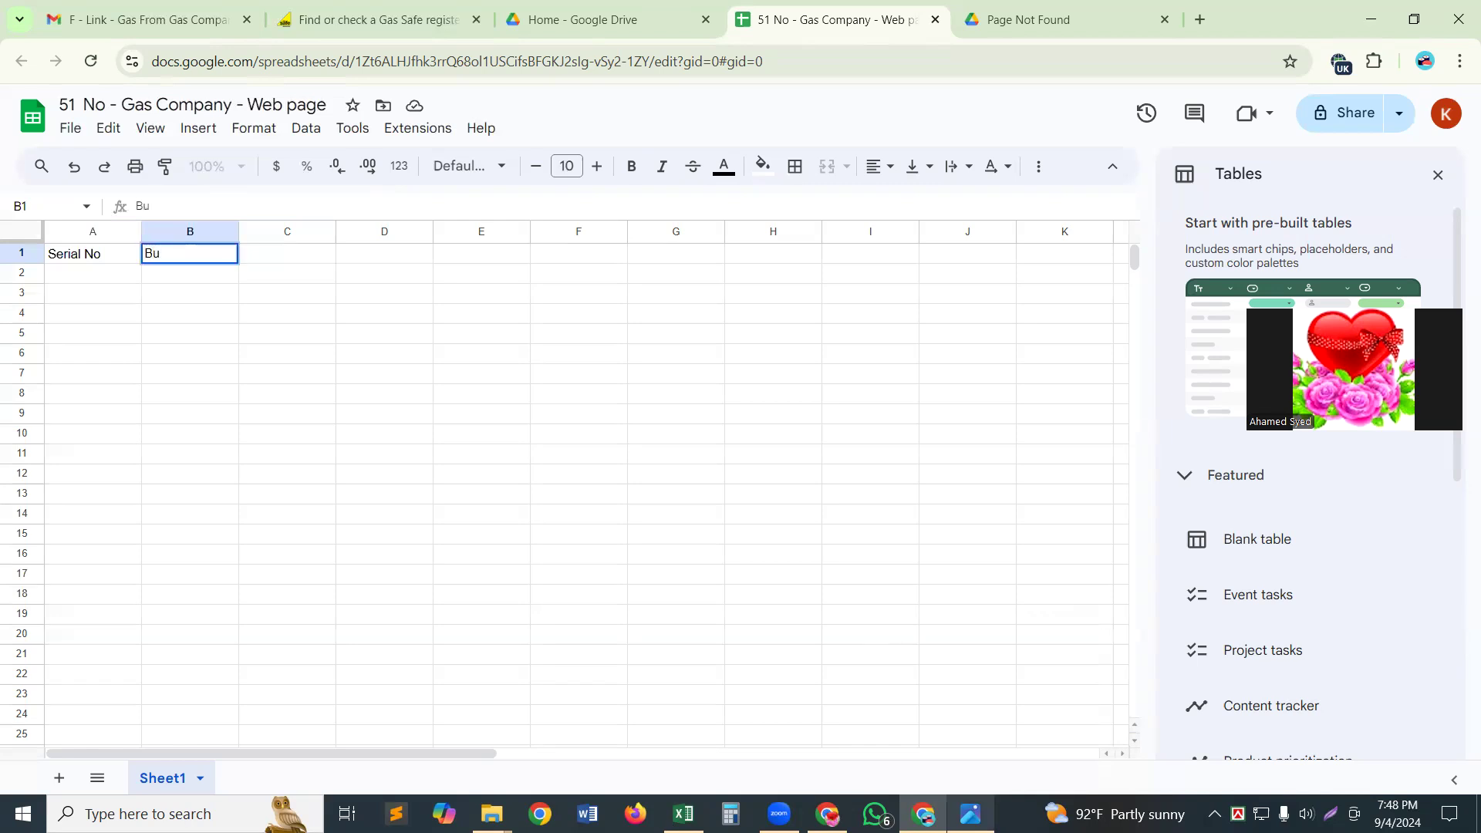
type("ssiness Name")
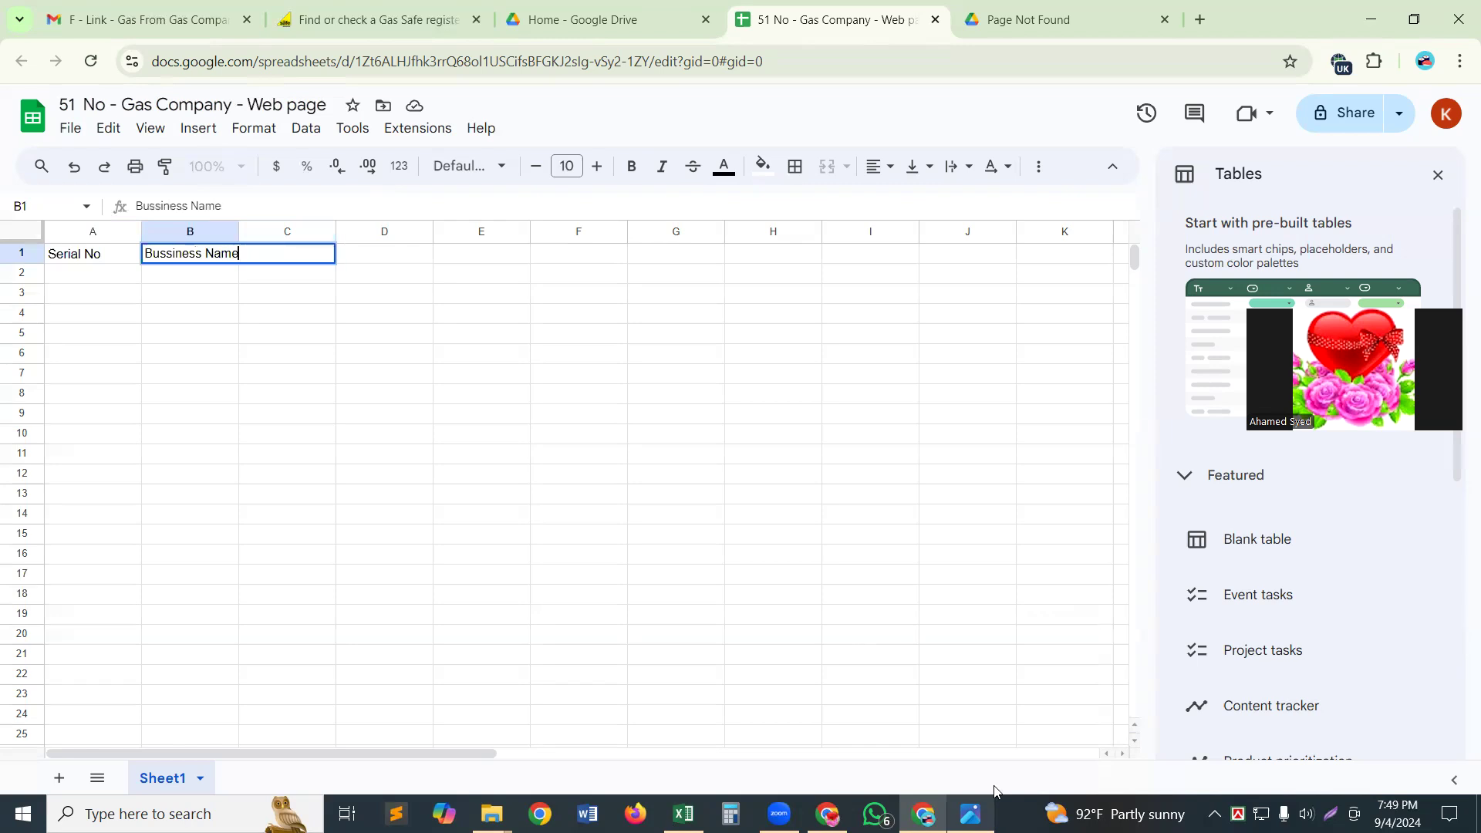
left_click(236, 681)
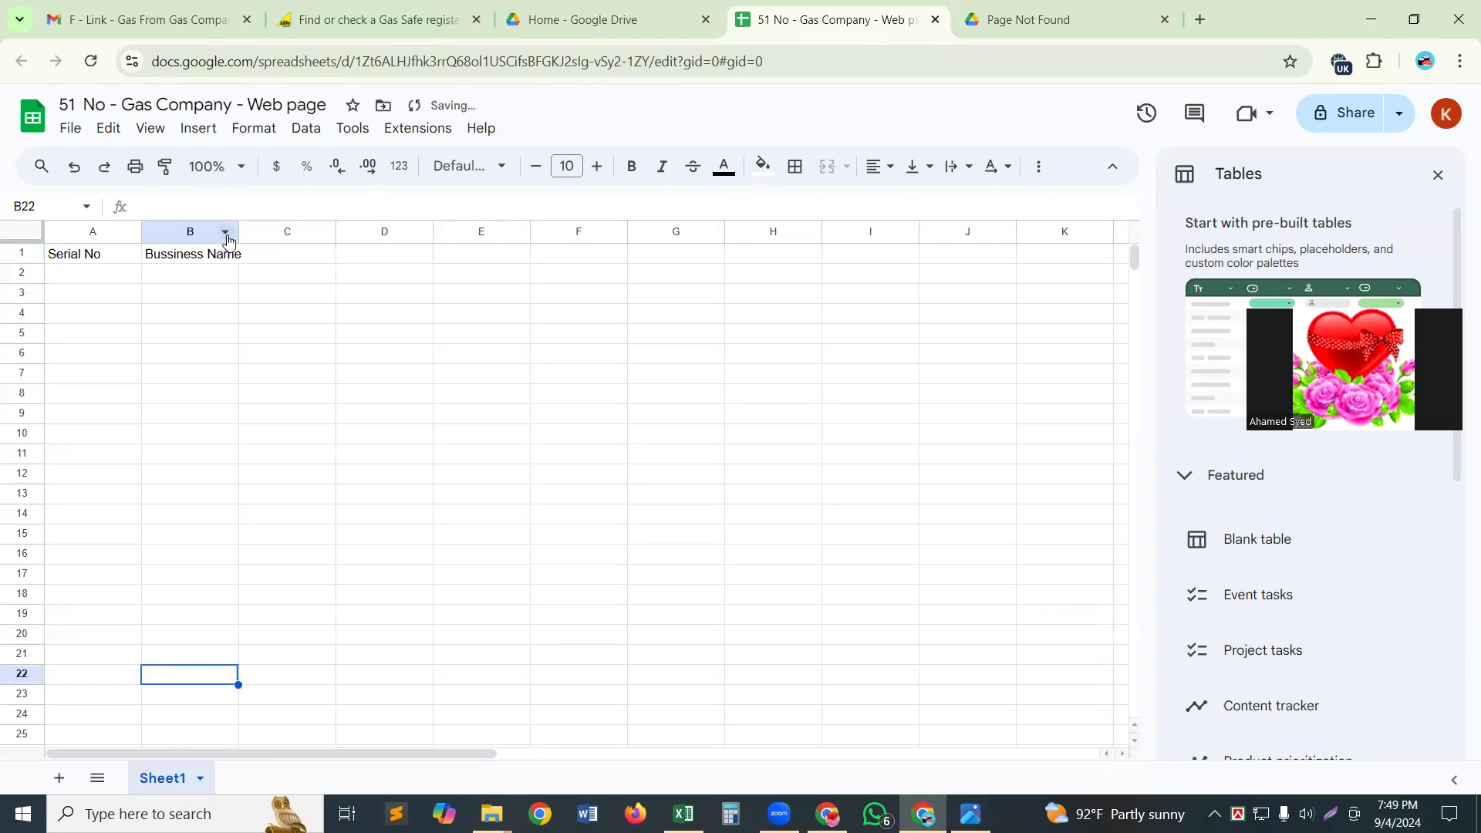
left_click_drag(238, 230, 271, 230)
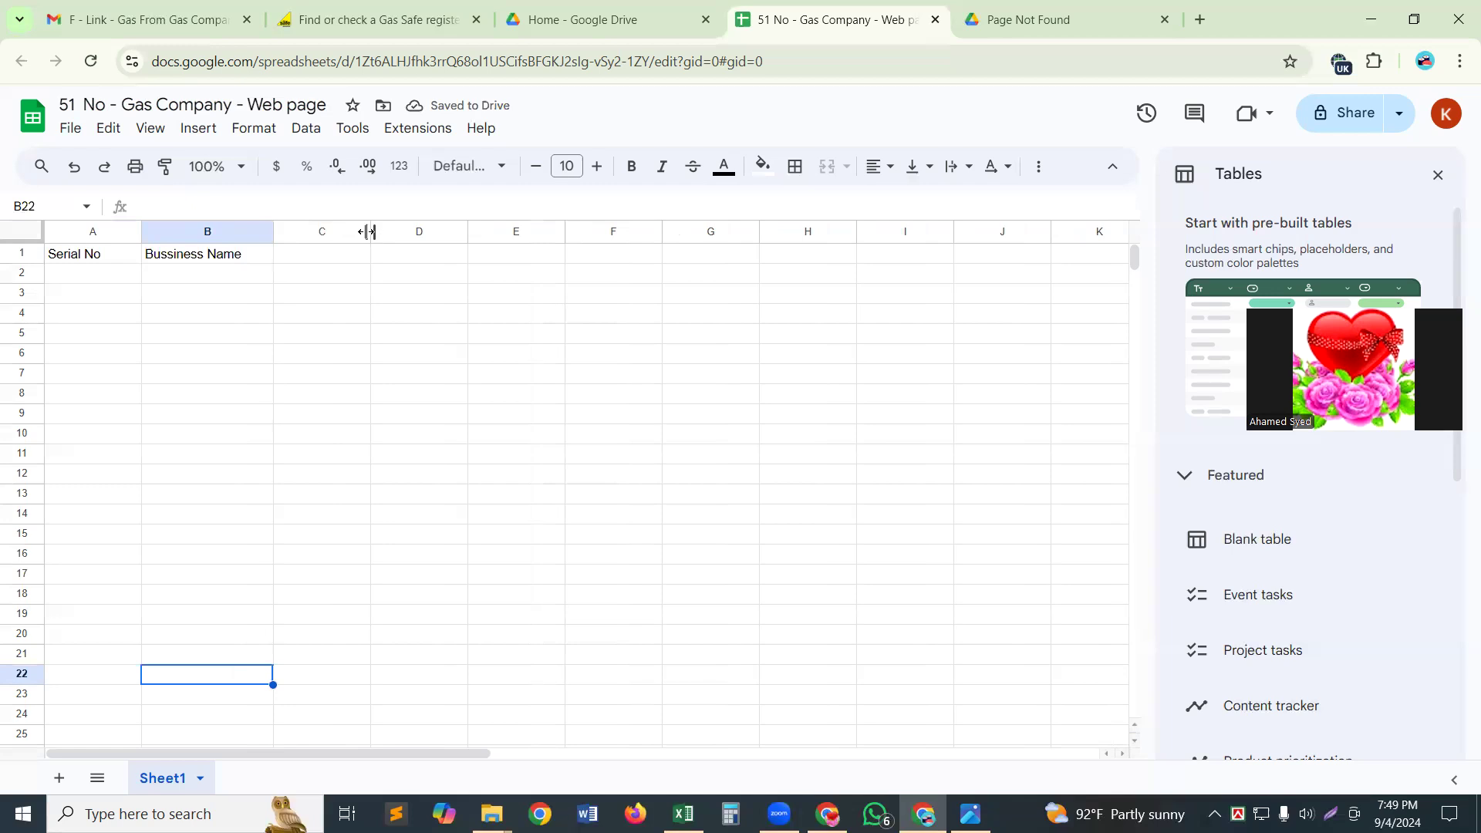
left_click_drag(370, 232, 389, 235)
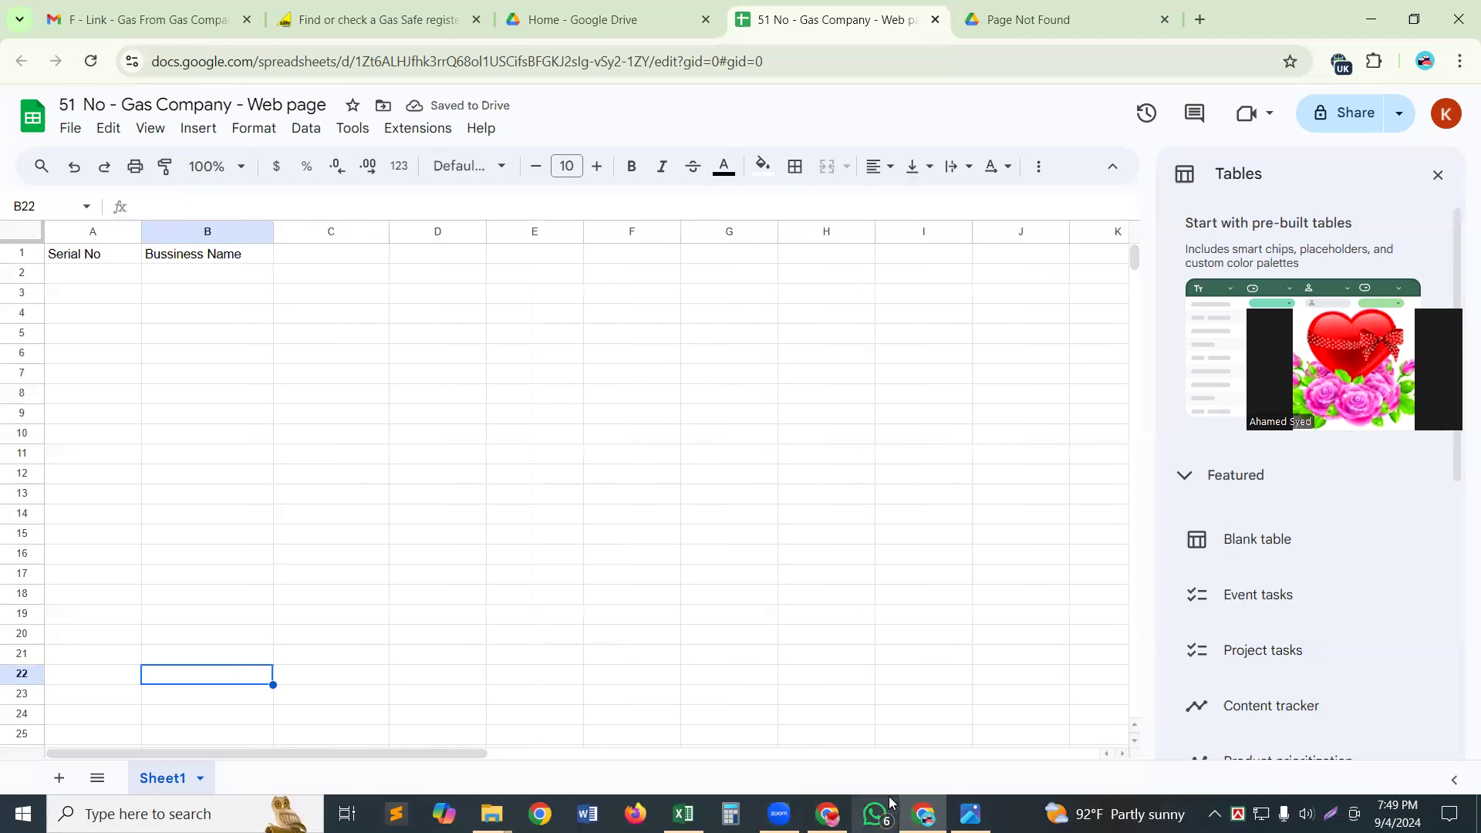
Step: Check the third heading in the sample worksheet image and enter "Address" in cell C1
mouse_move(970, 814)
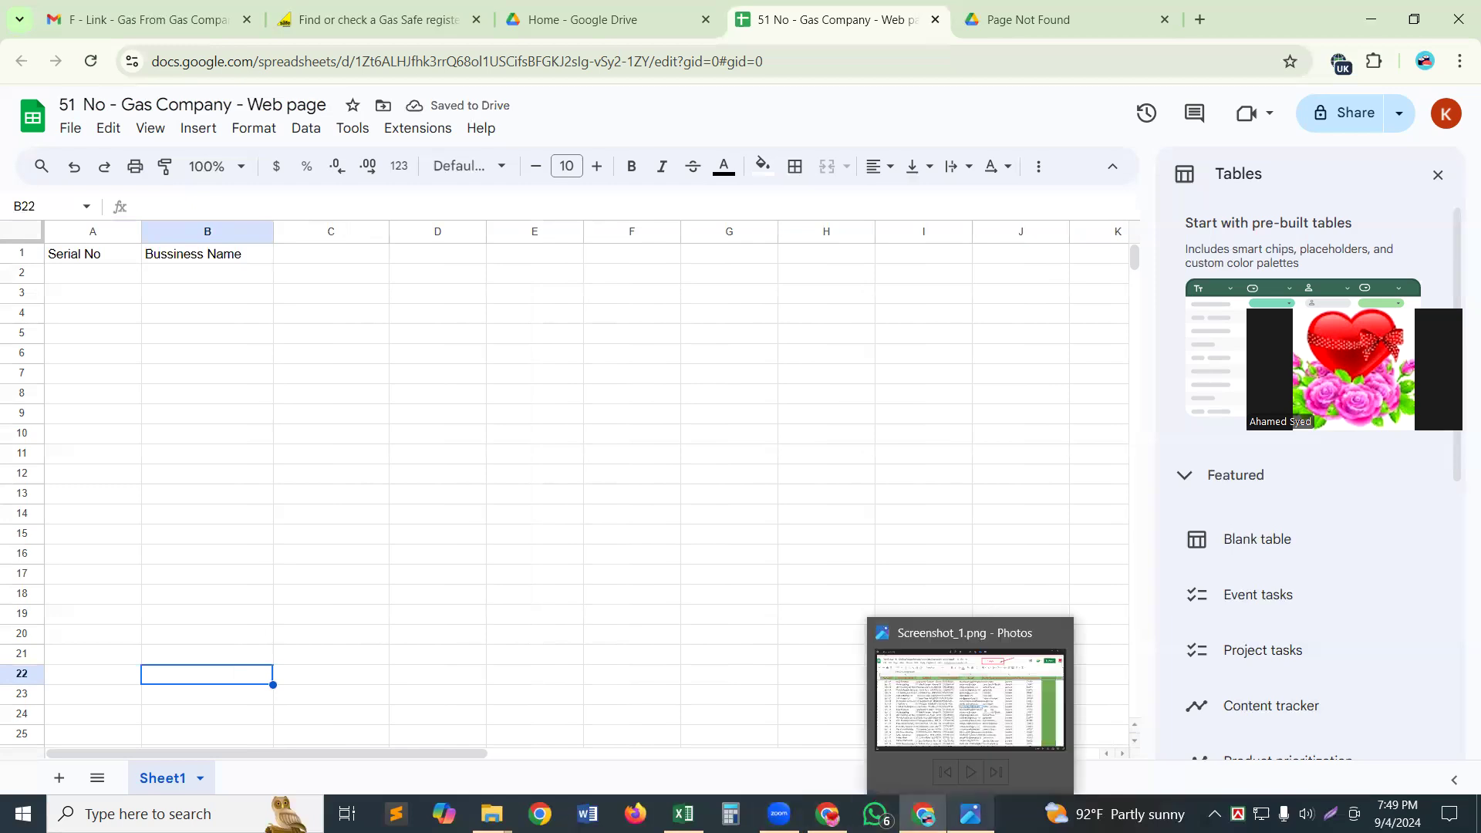
left_click(971, 814)
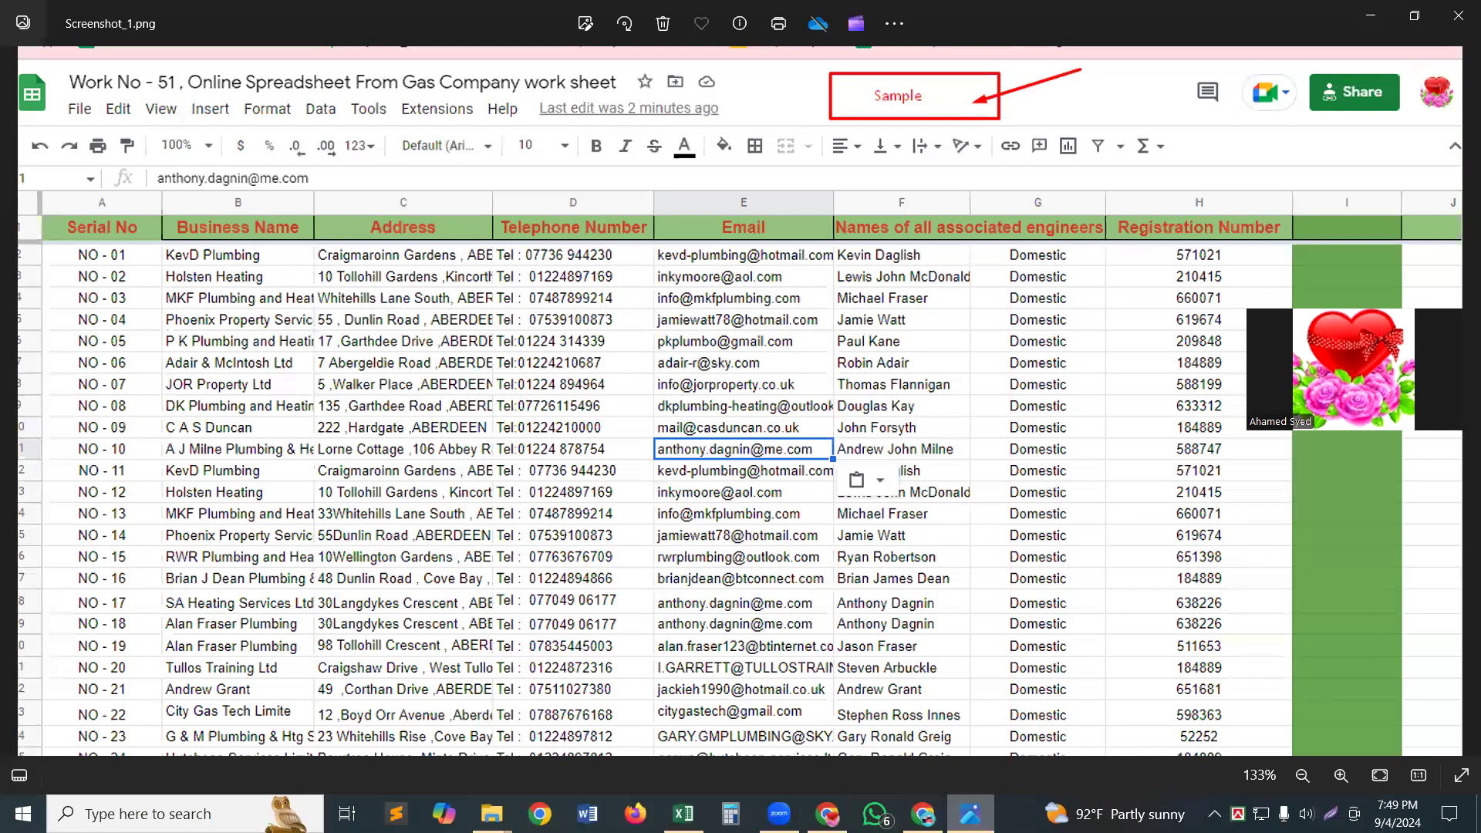
key("alt+Tab")
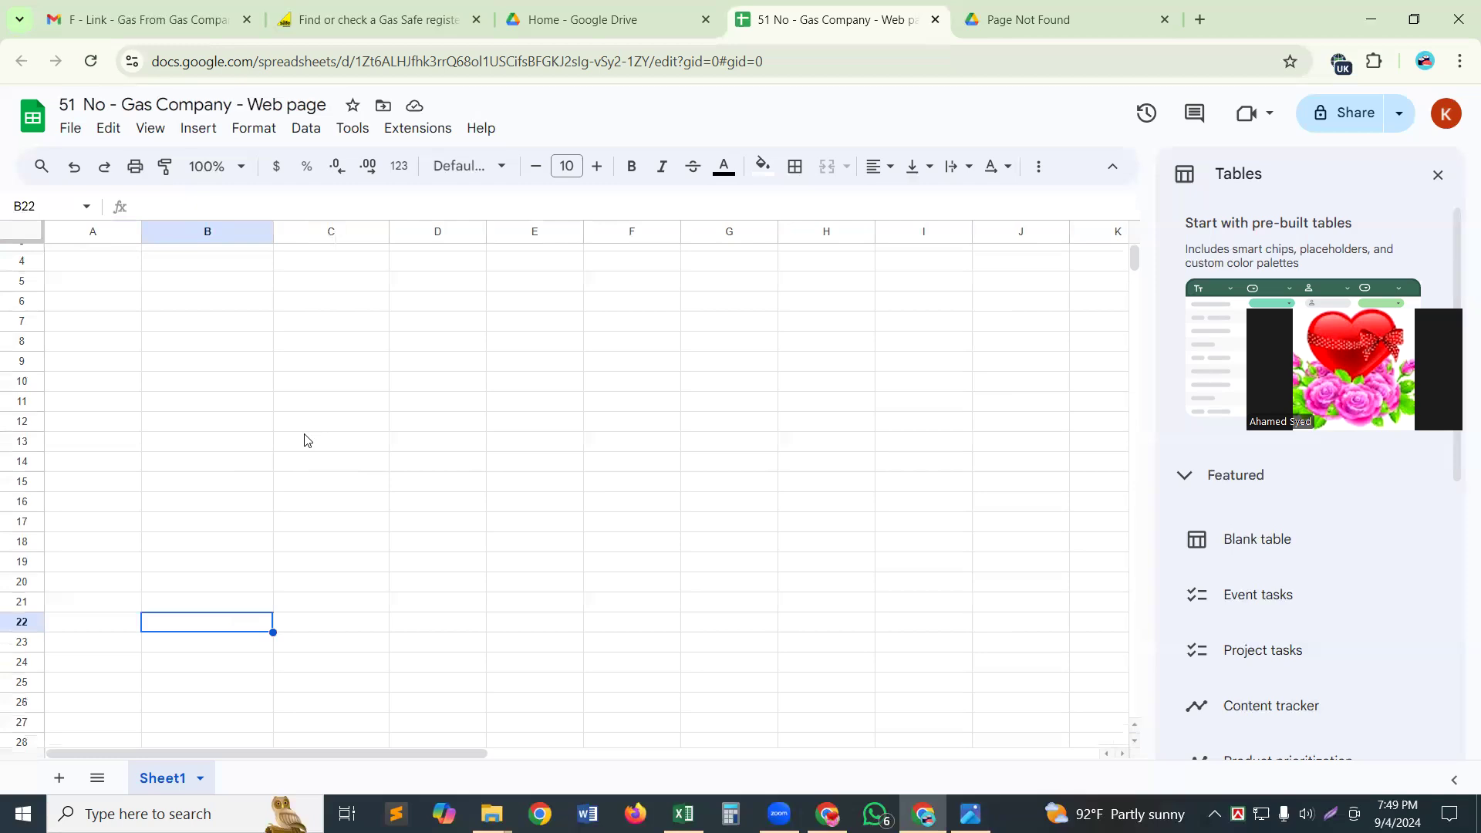
scroll(305, 440, "up", 1)
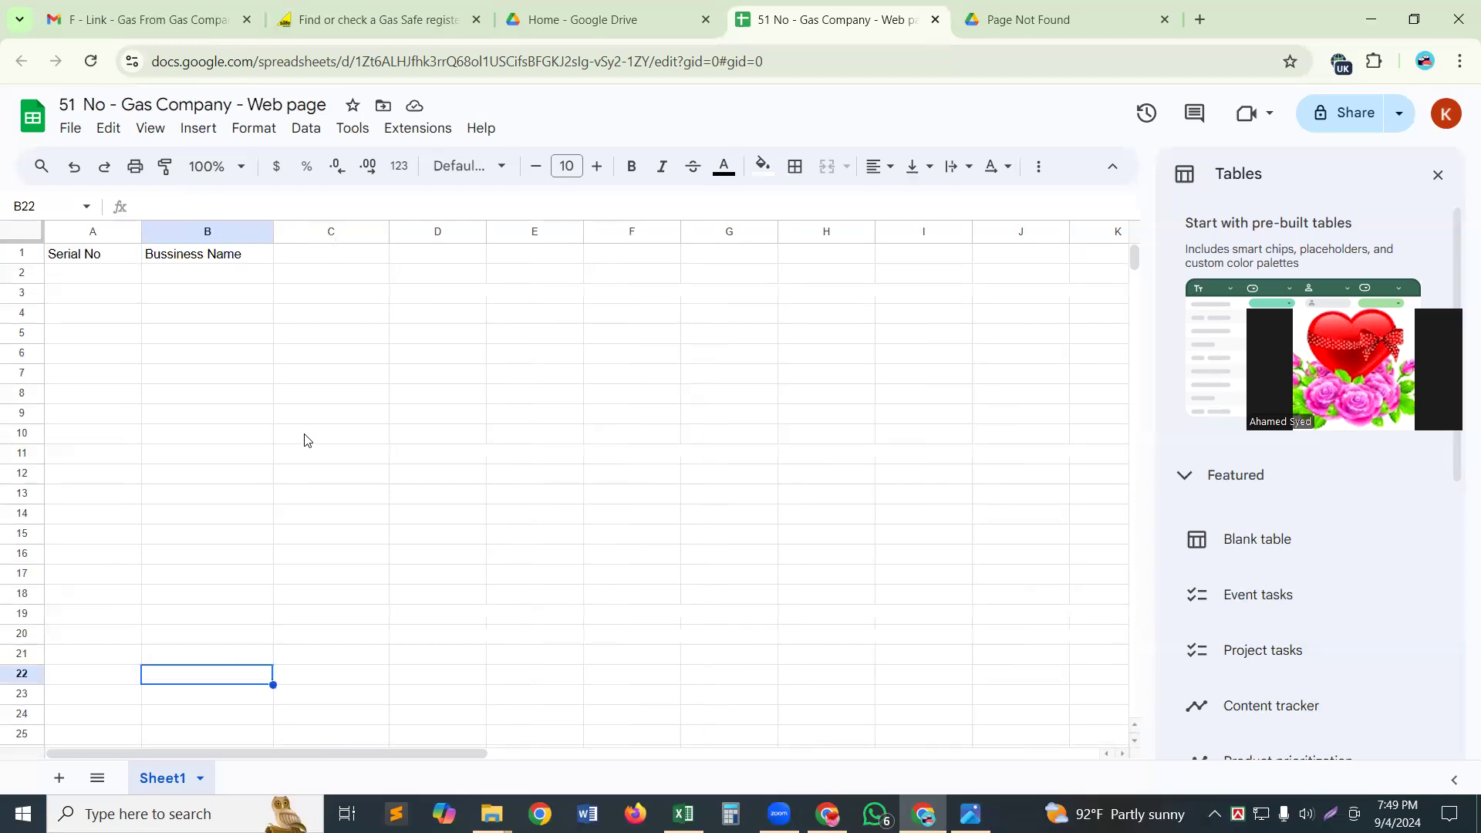
left_click(300, 260)
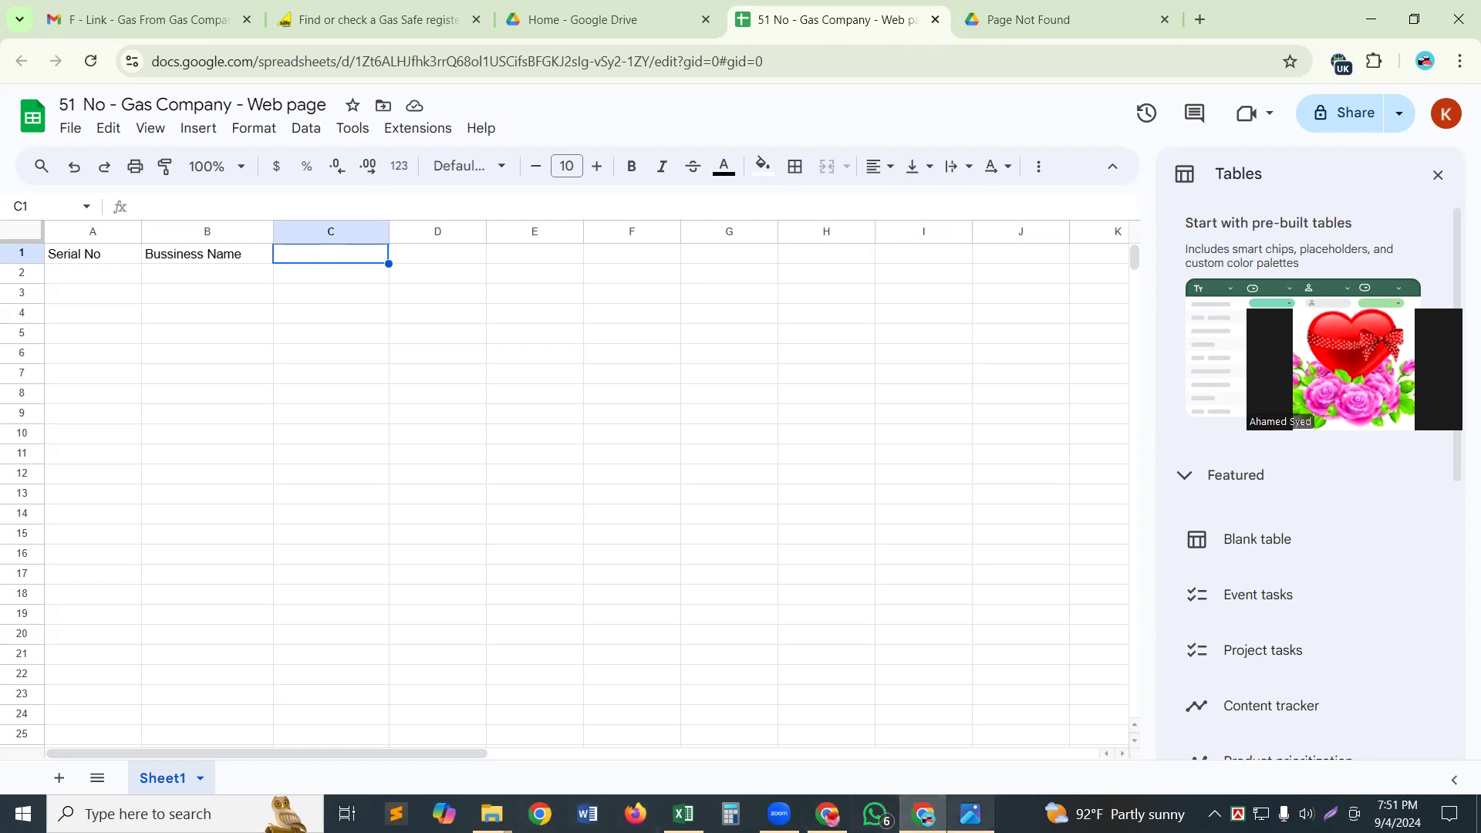
left_click(971, 814)
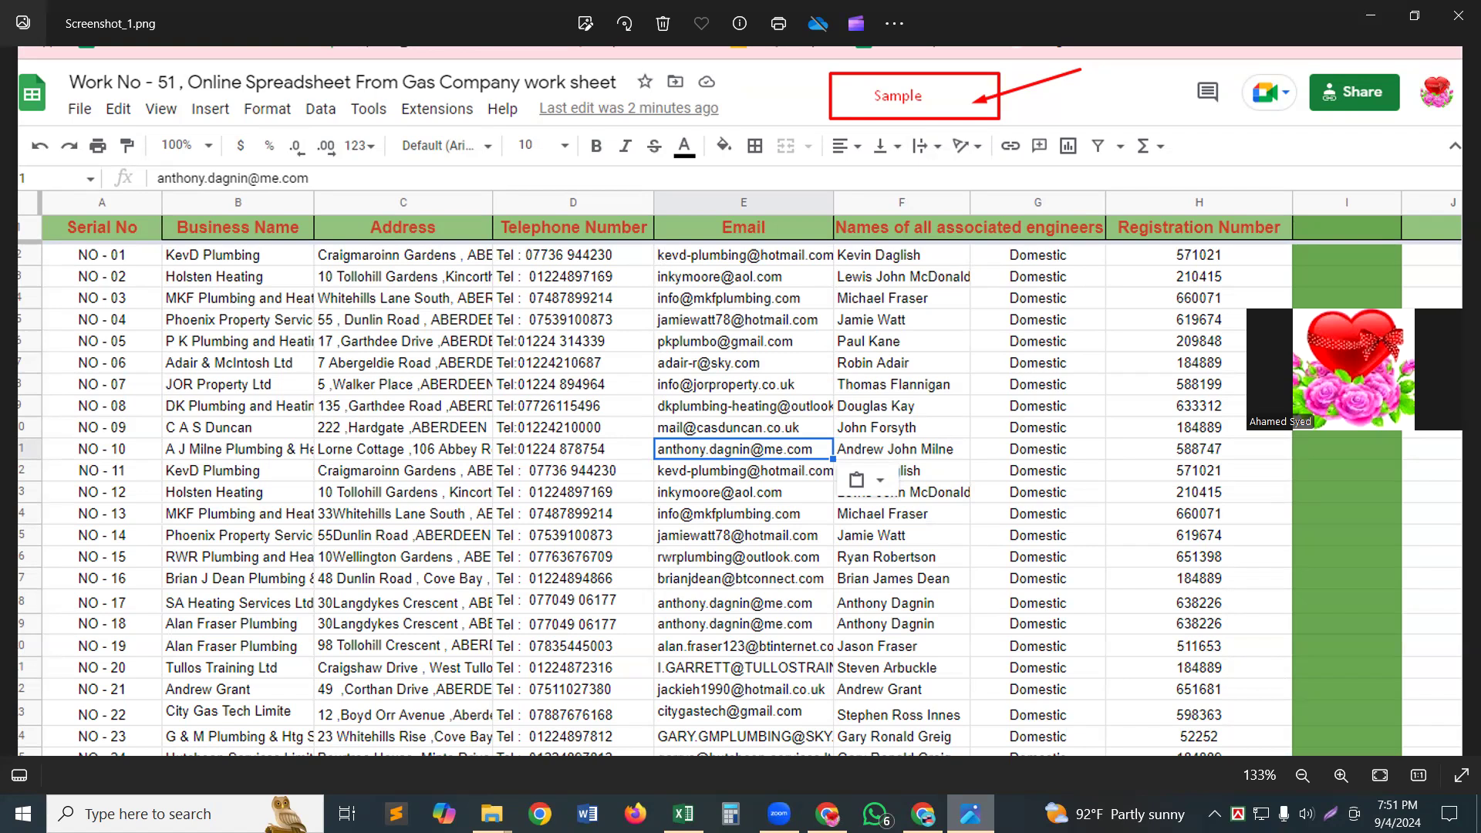
left_click(970, 814)
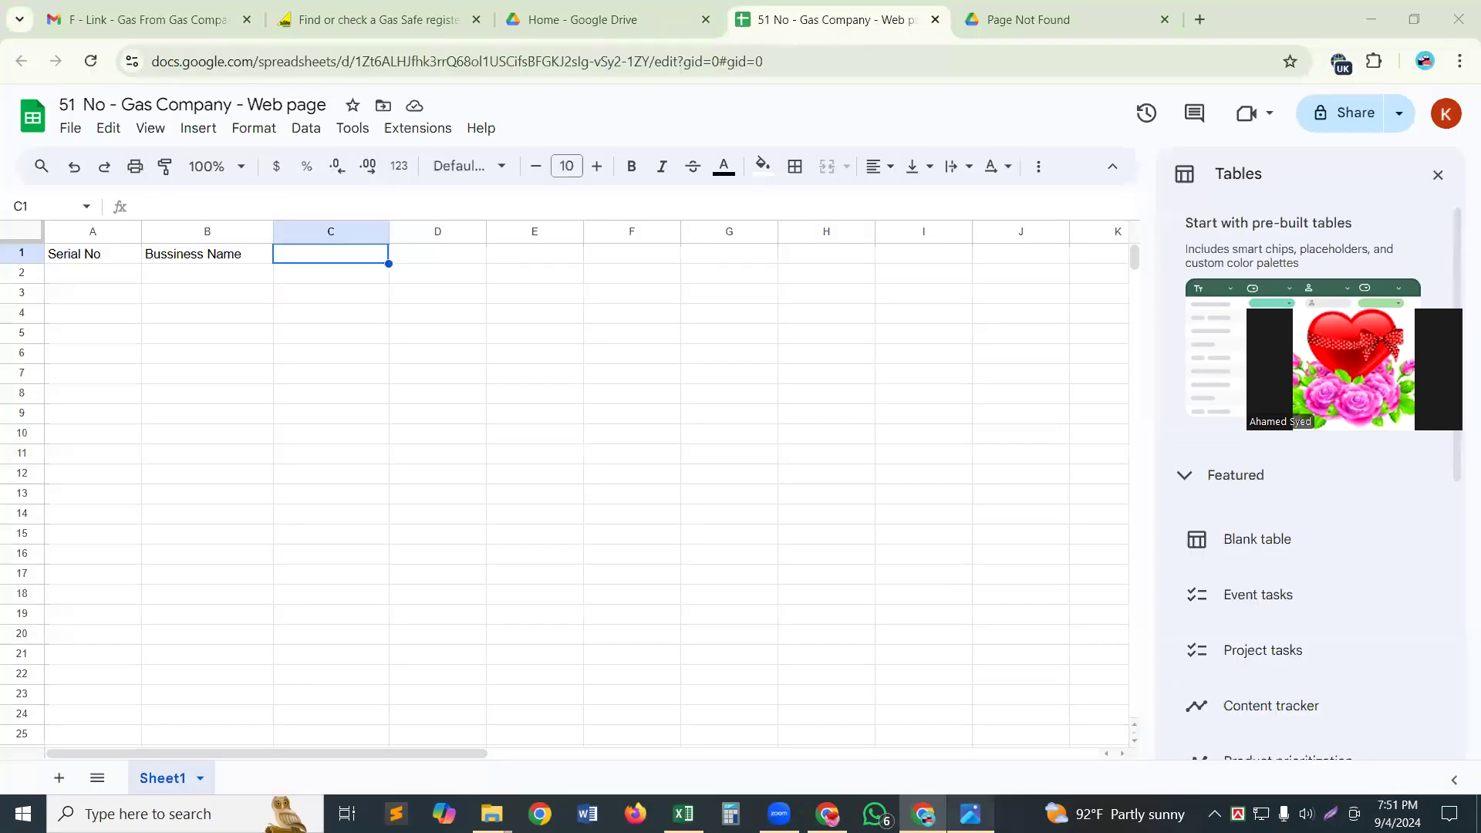
left_click(971, 814)
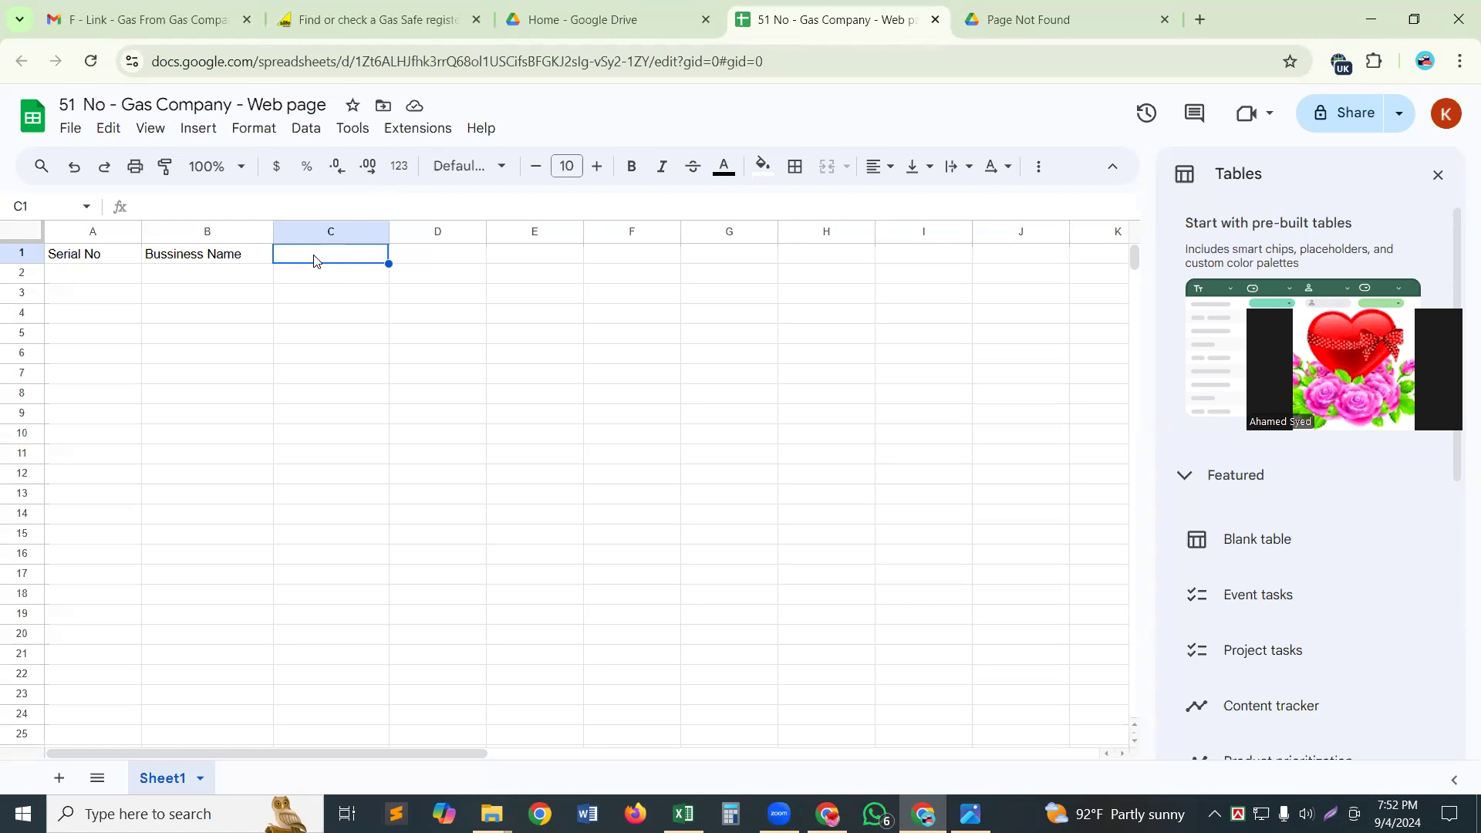
type("As")
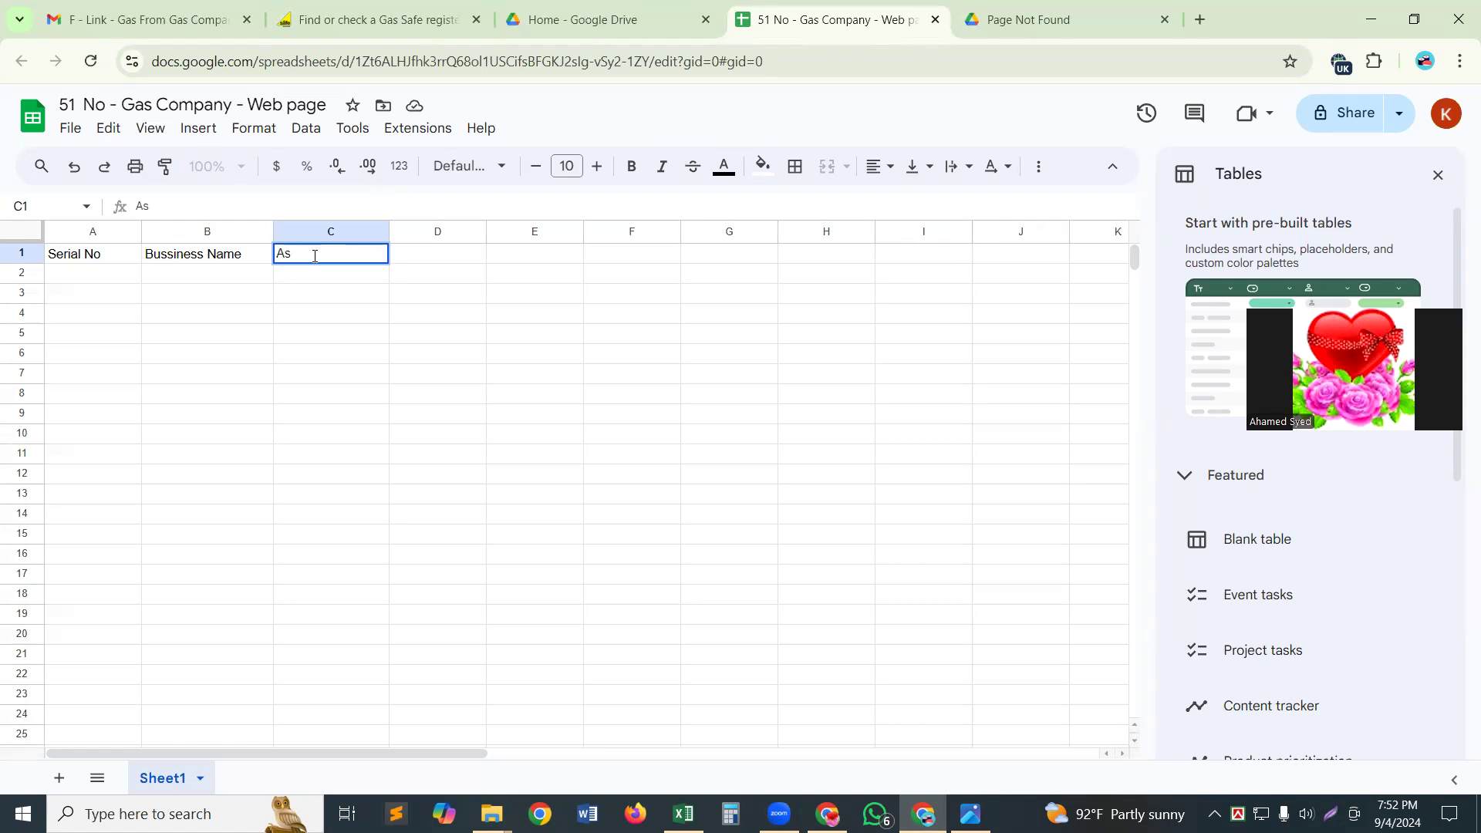
key("BackSpace")
type("ddress")
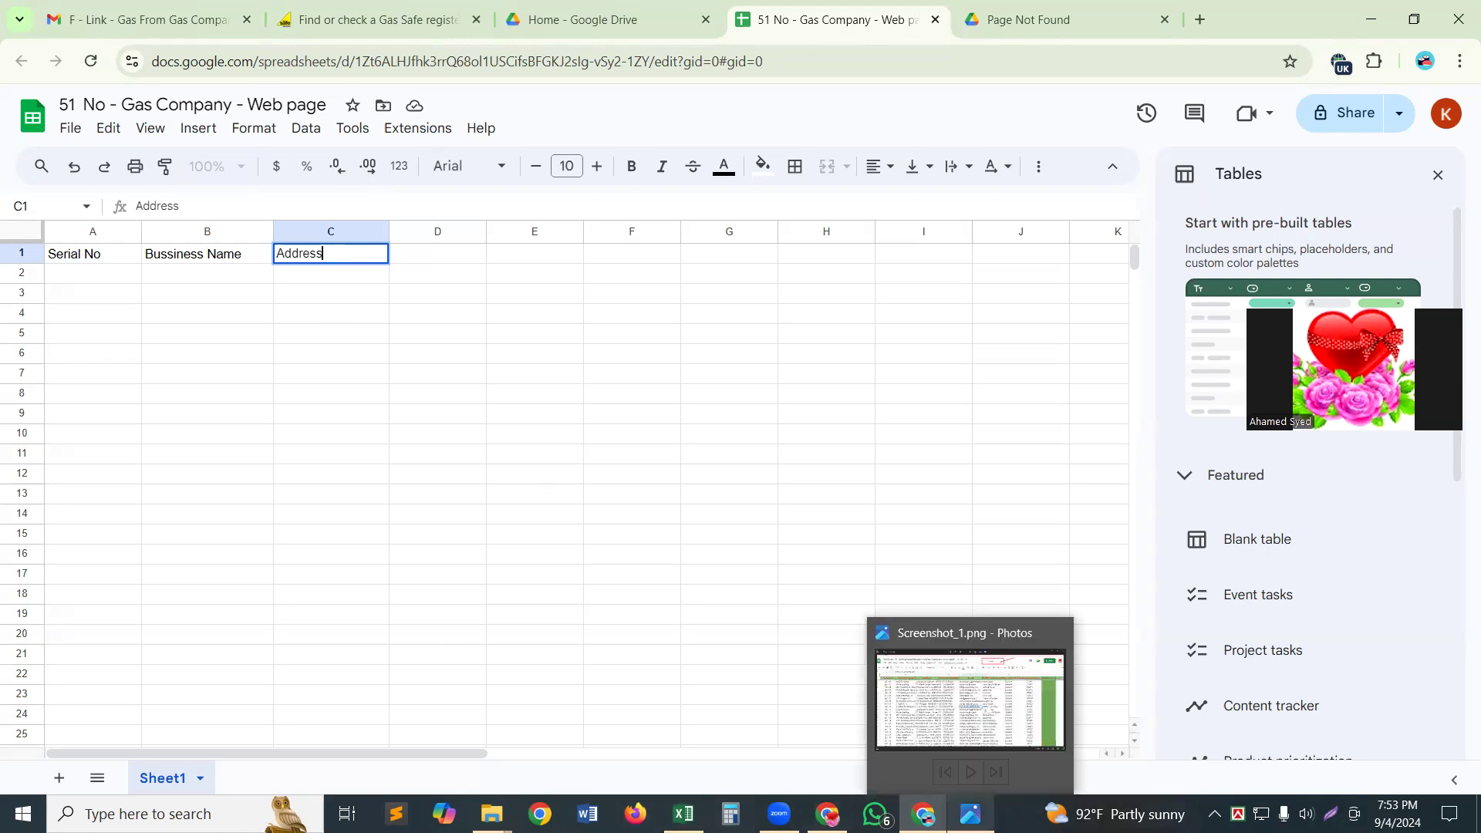
Step: Check the sample's fourth heading and enter "Tel Number" in cell D1
left_click(970, 814)
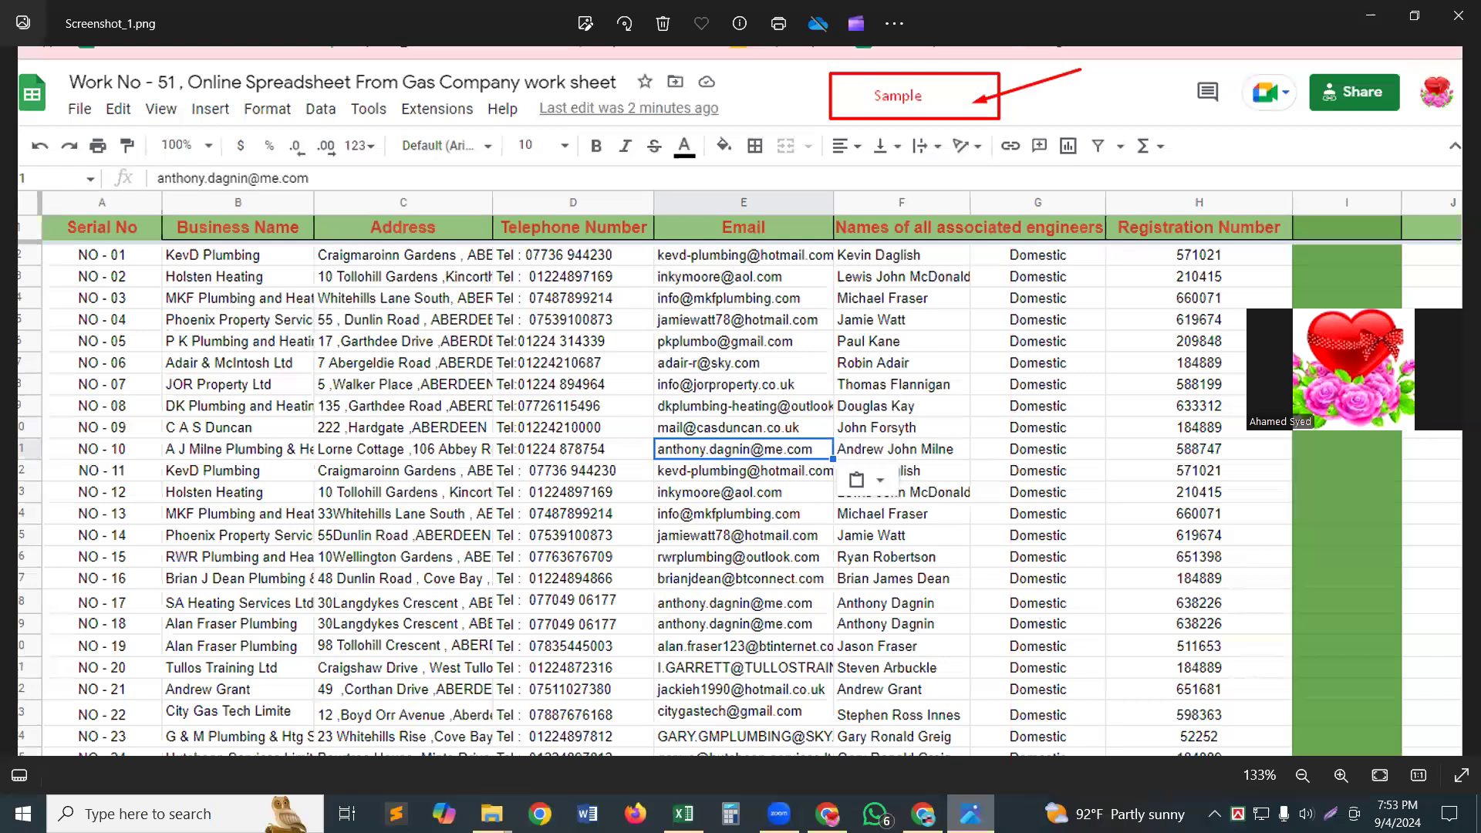
left_click(971, 814)
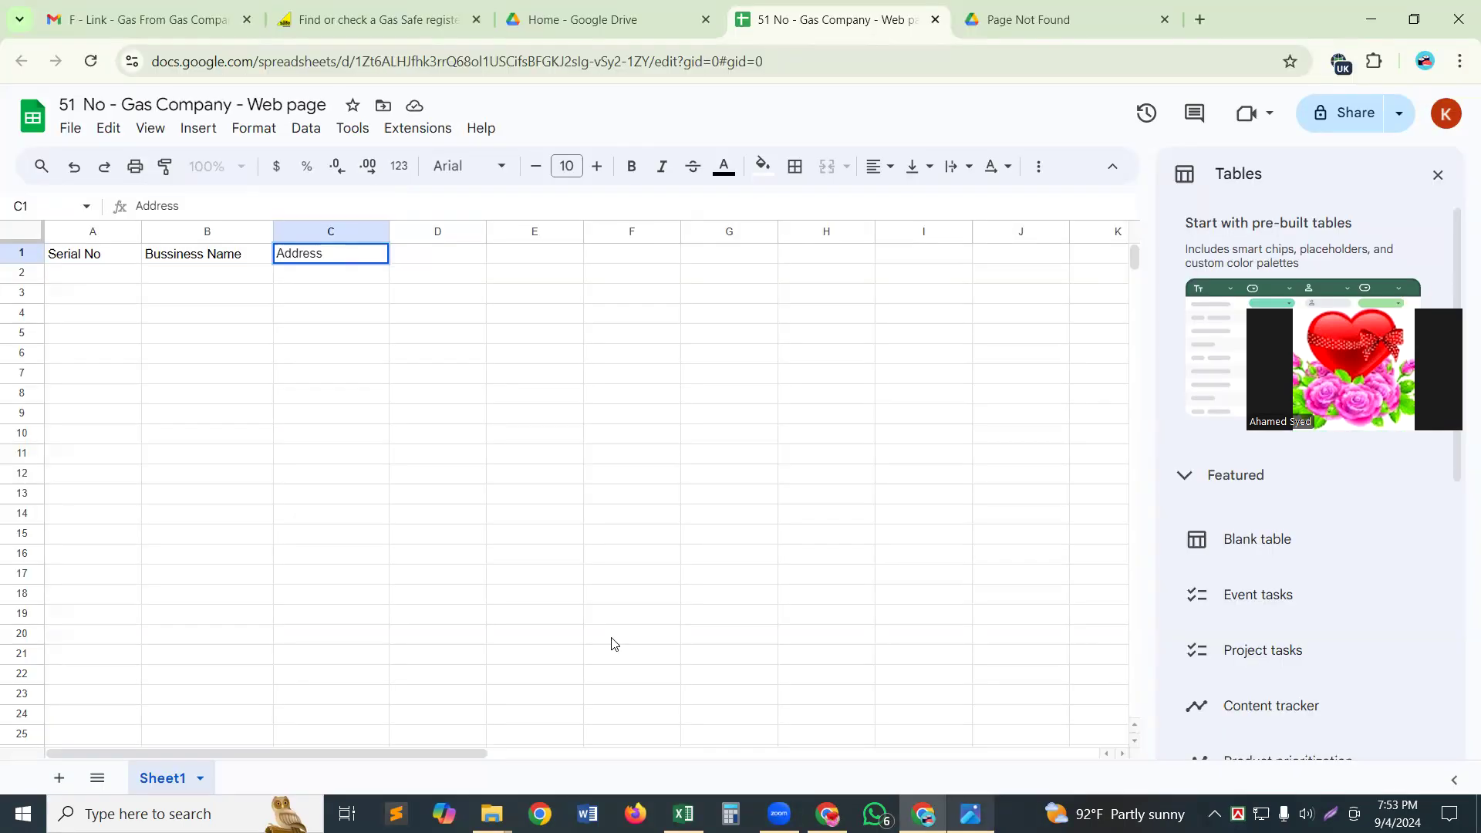
left_click(428, 257)
double_click(428, 254)
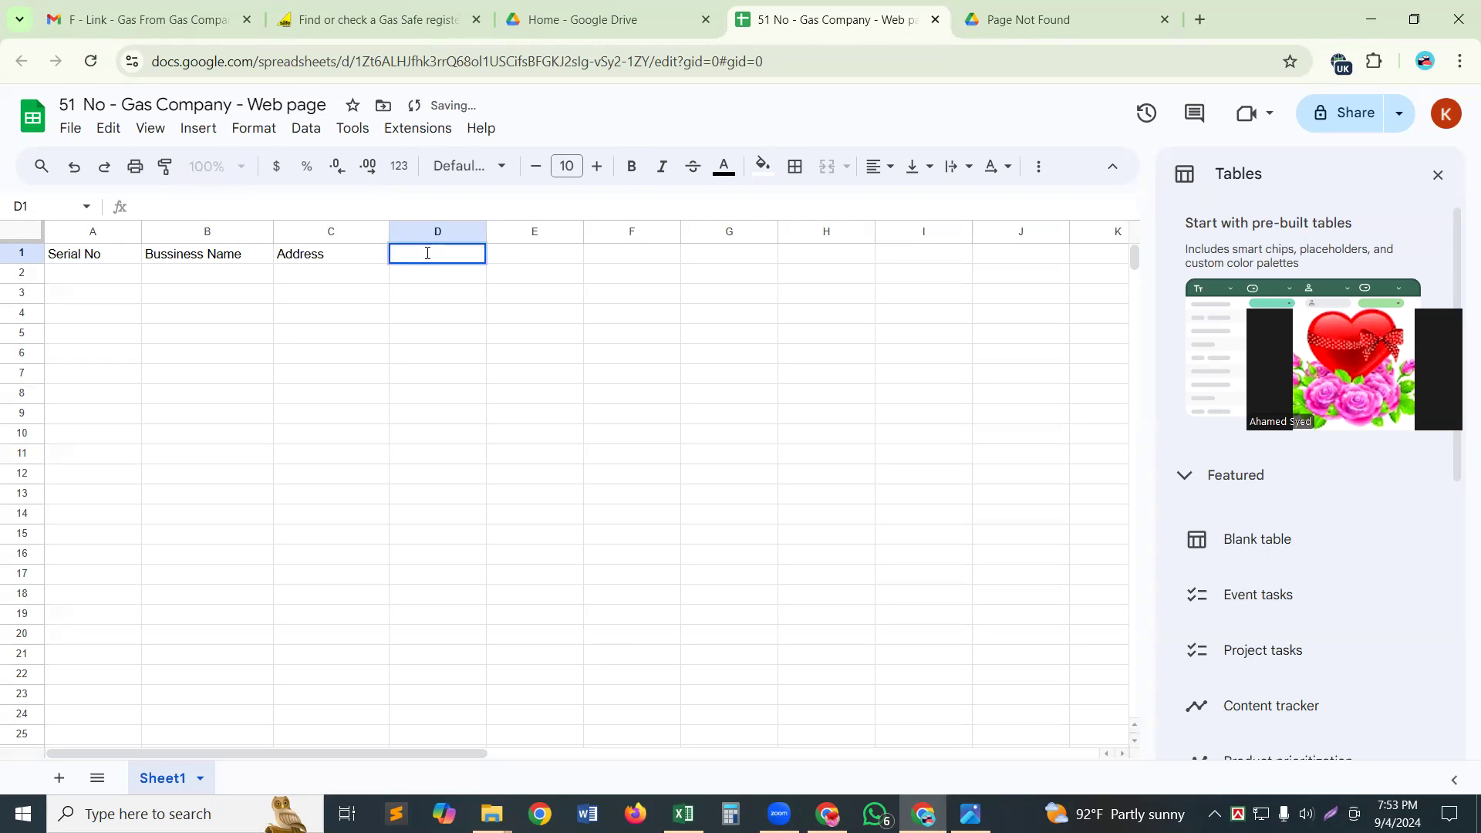
type("Tel Number")
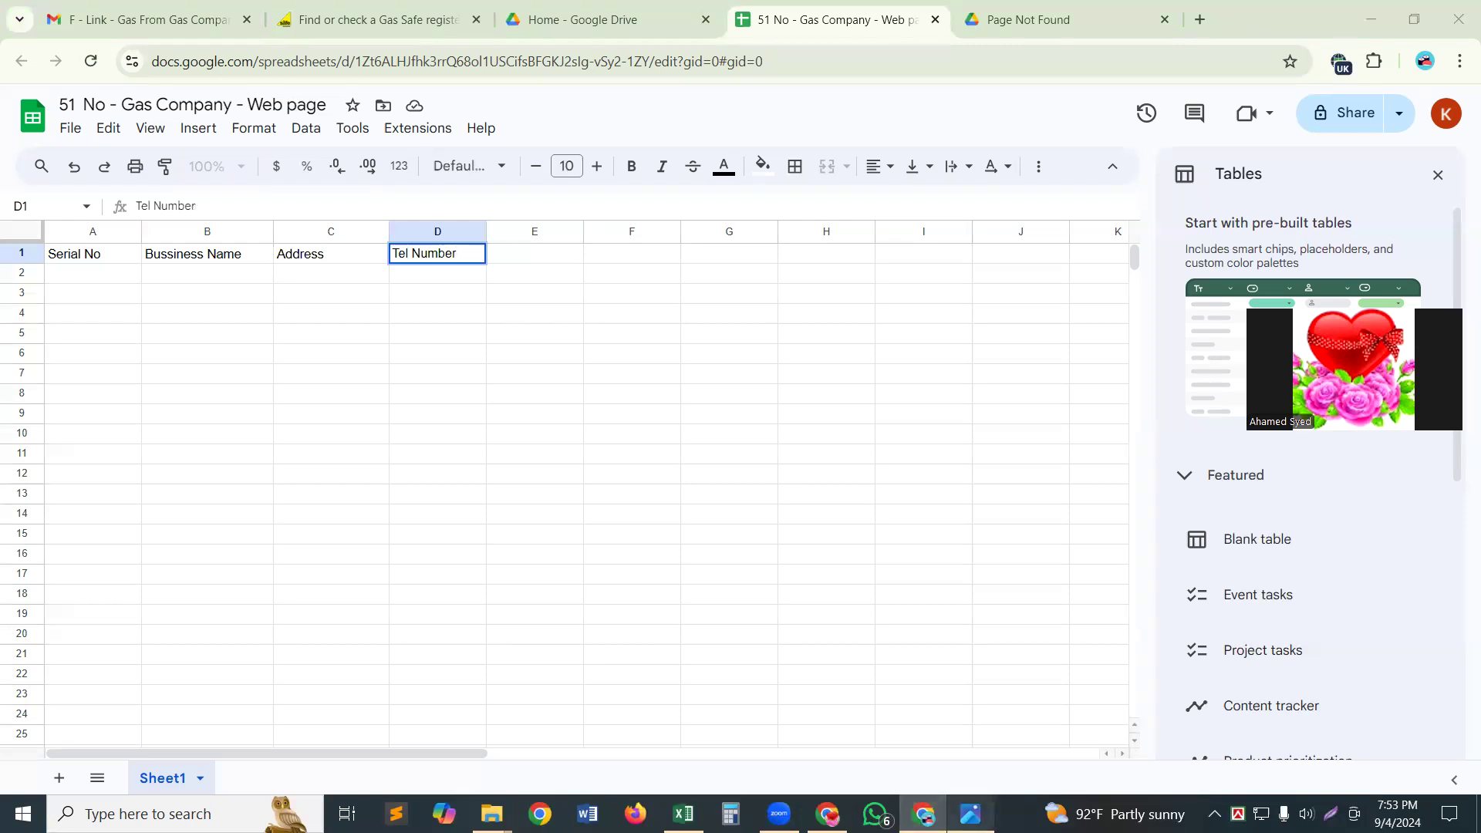
Step: Check the fifth heading in the sample worksheet image, enter "Email" in cell E1, and save the spreadsheet
left_click(971, 814)
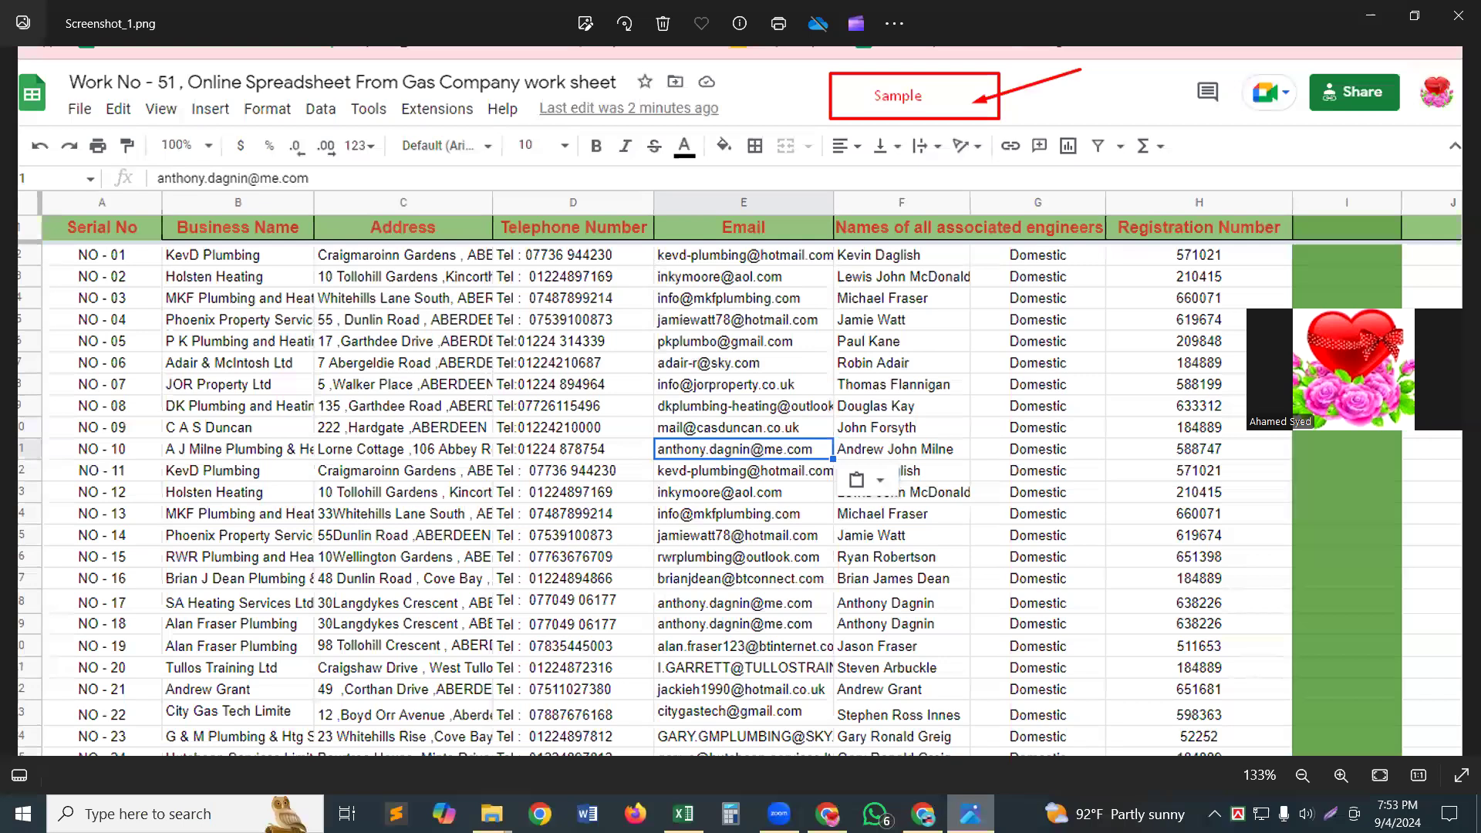
key("alt+Tab")
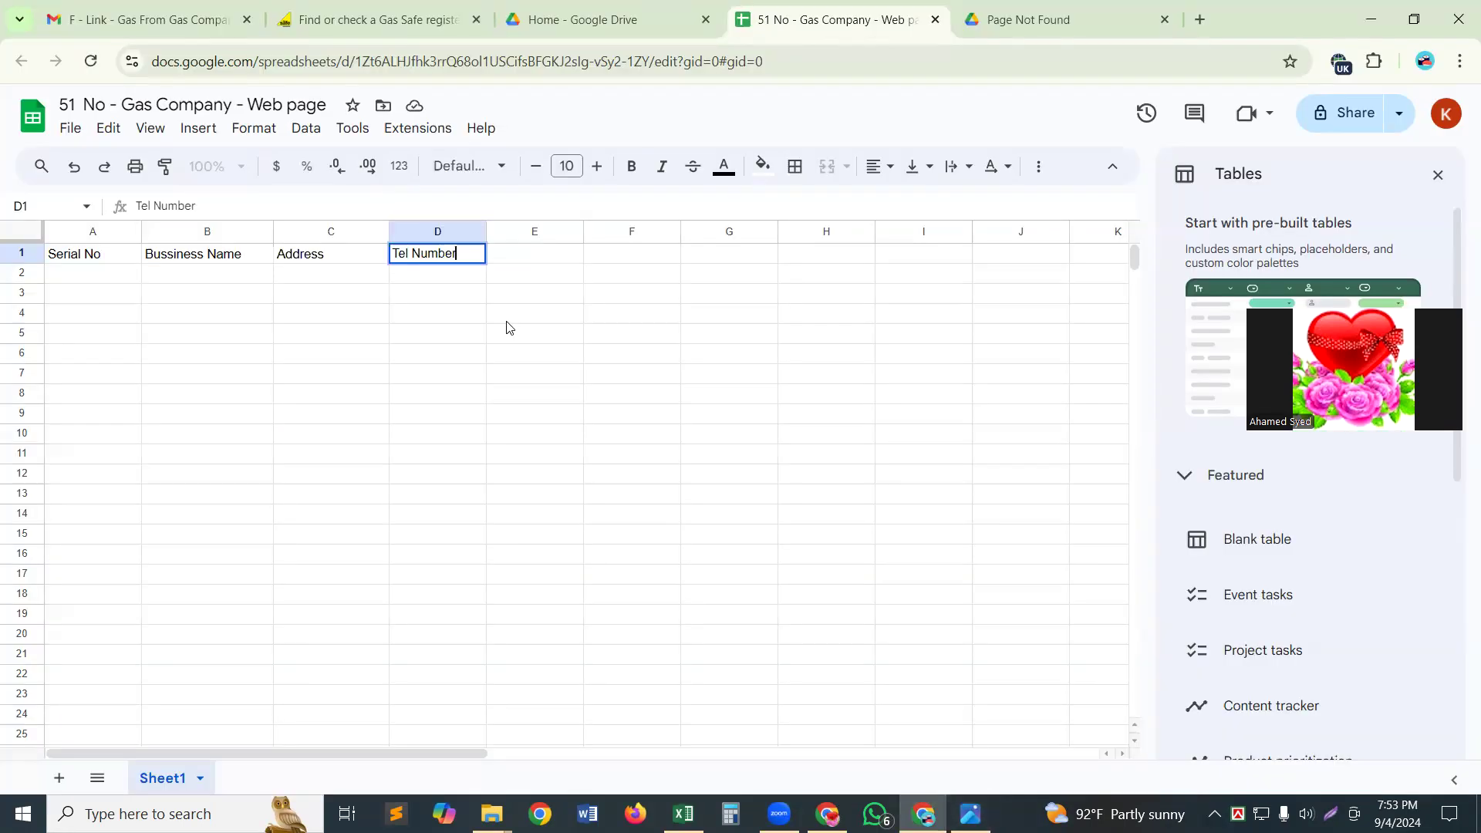
double_click(545, 256)
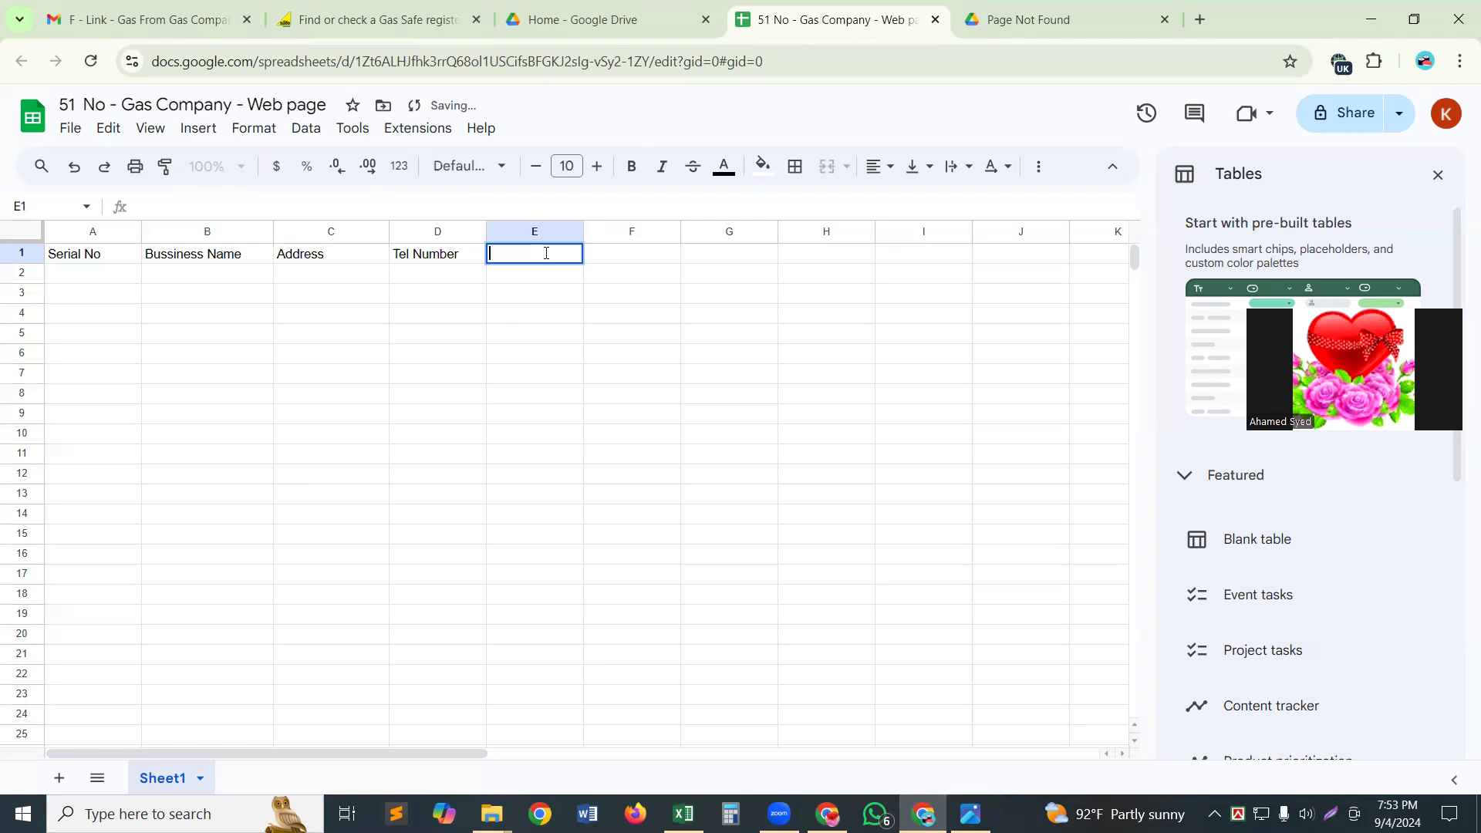
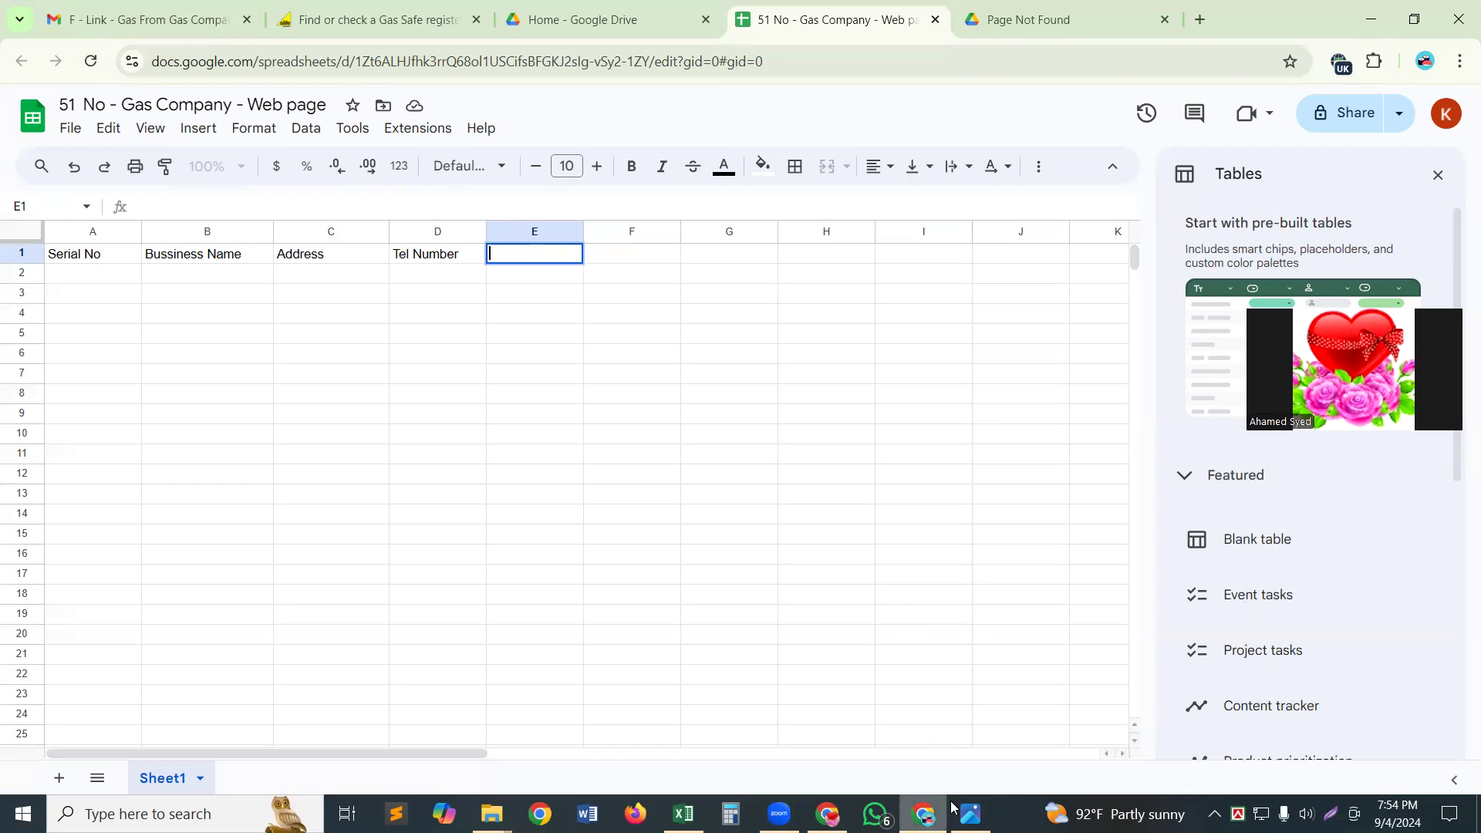
mouse_move(970, 813)
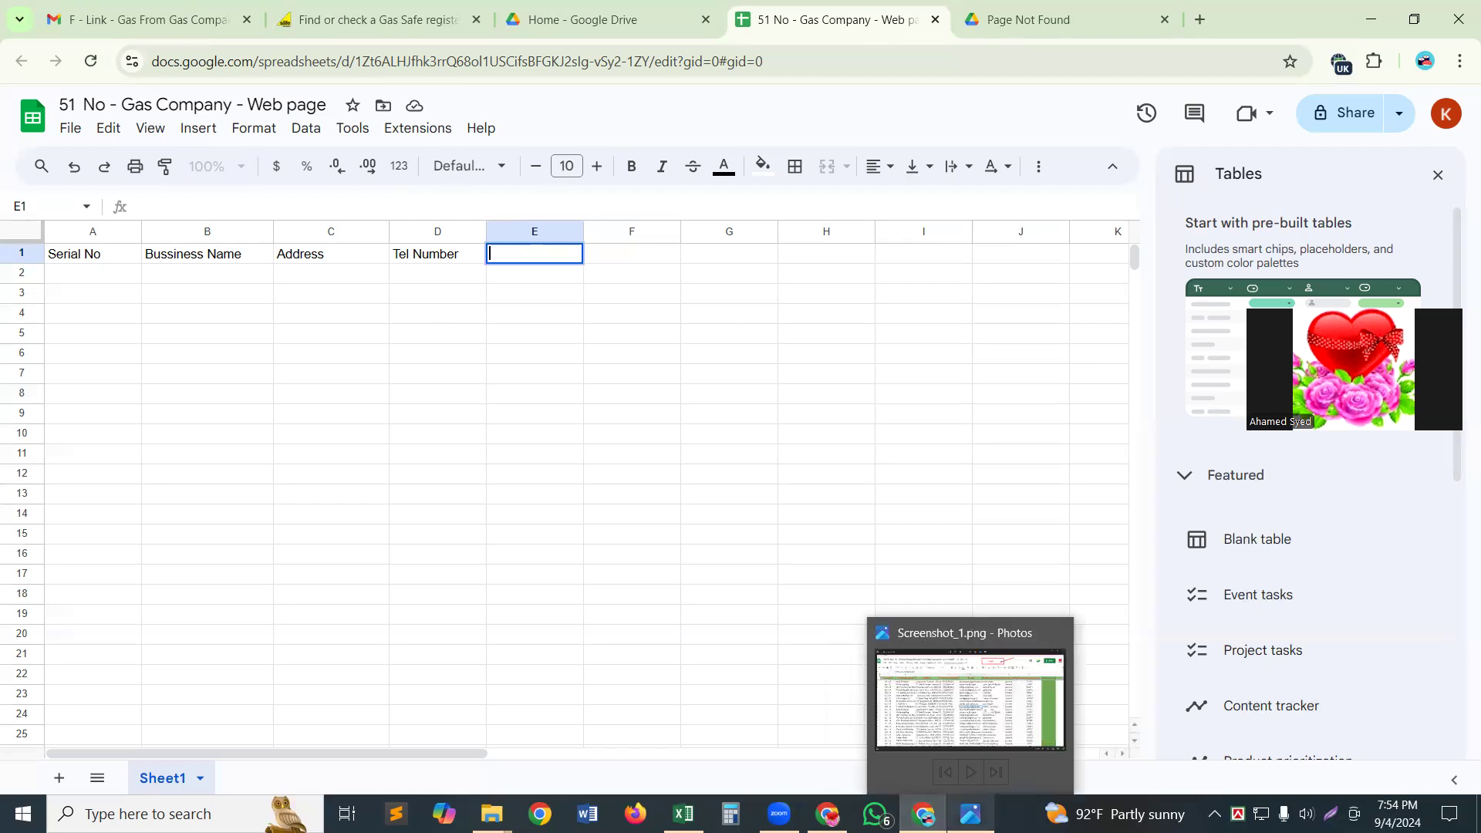
left_click(970, 812)
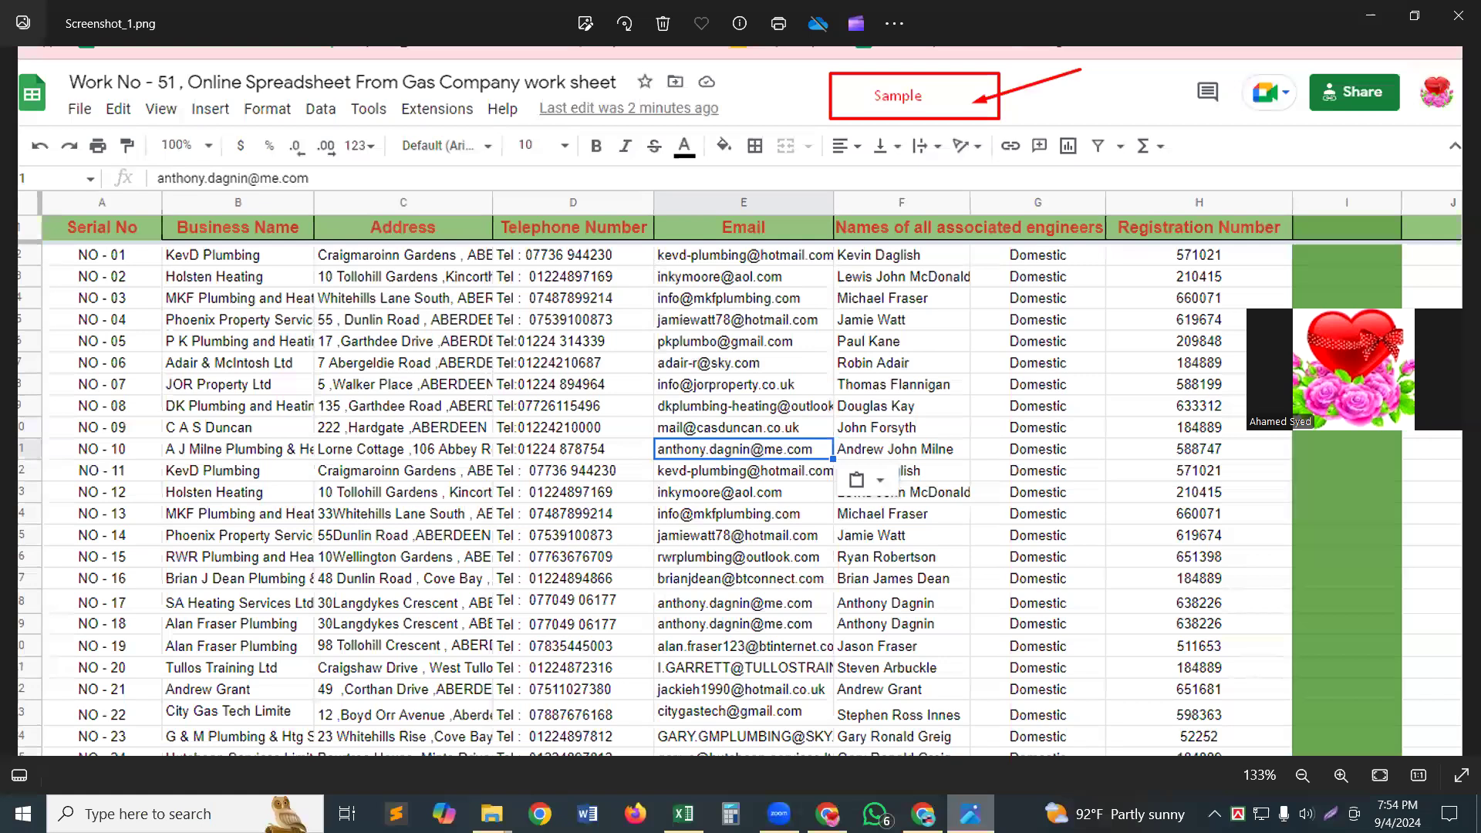
left_click(970, 812)
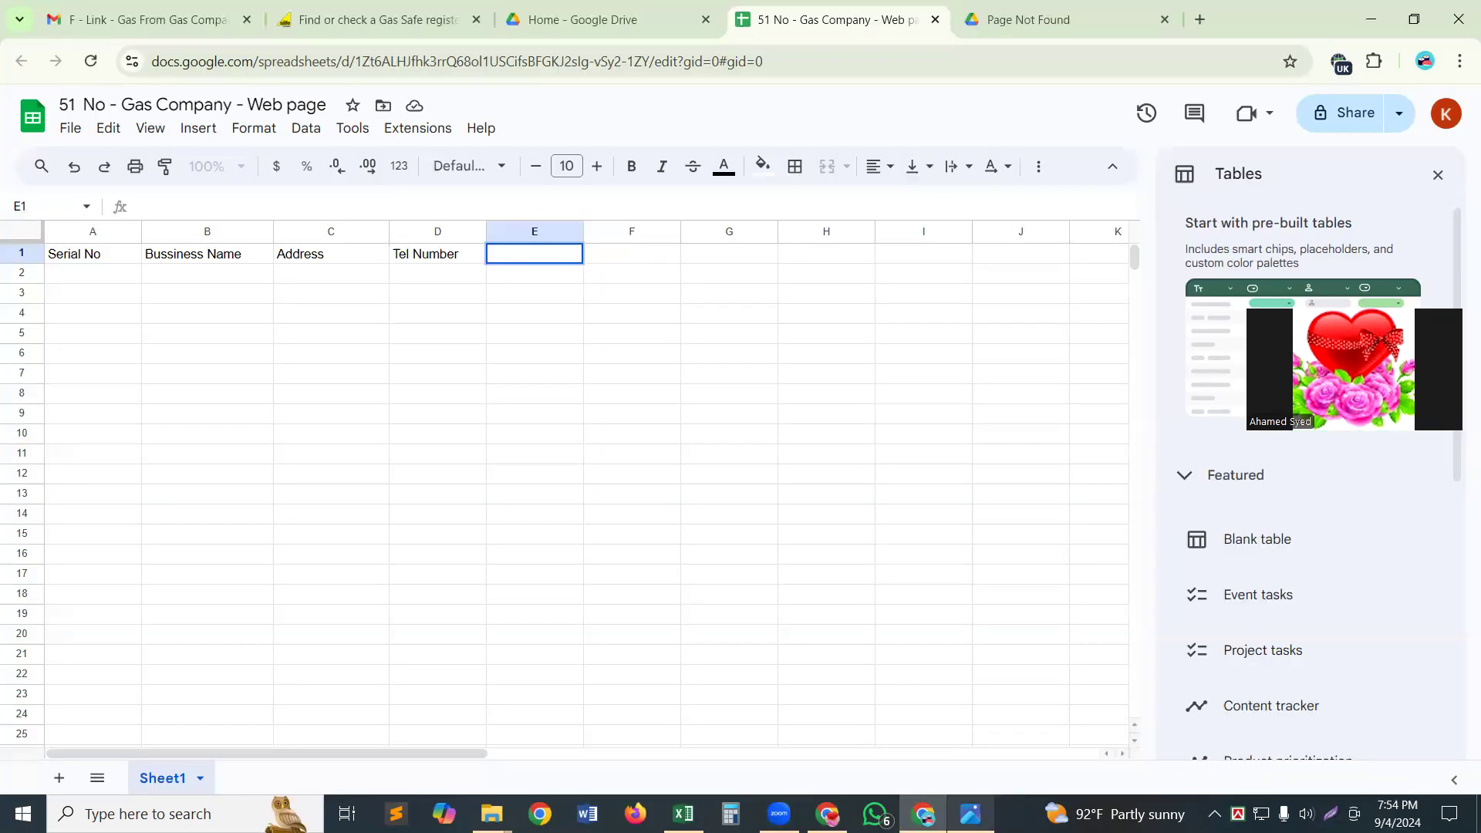
left_click(970, 812)
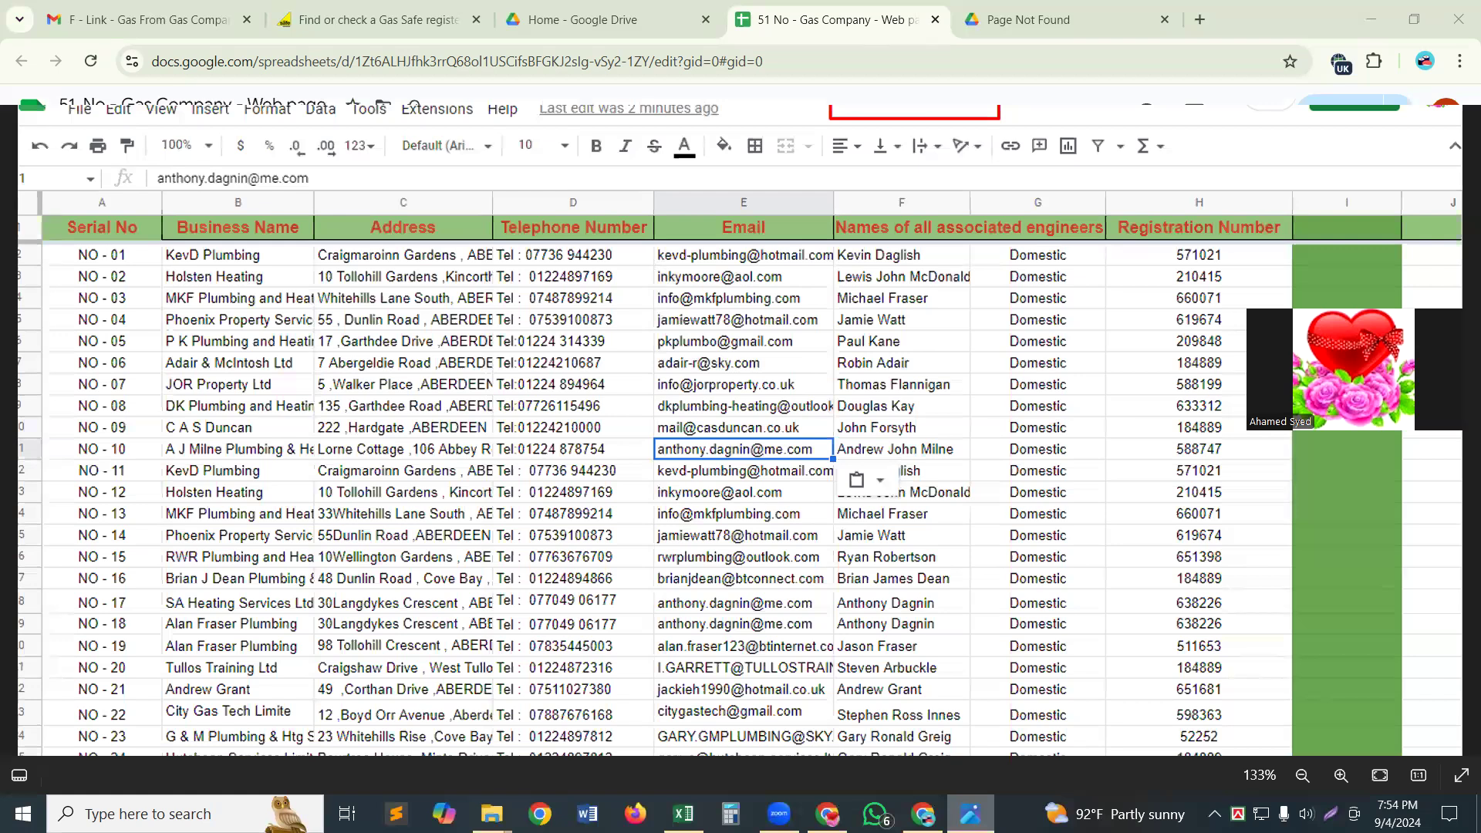
left_click(971, 812)
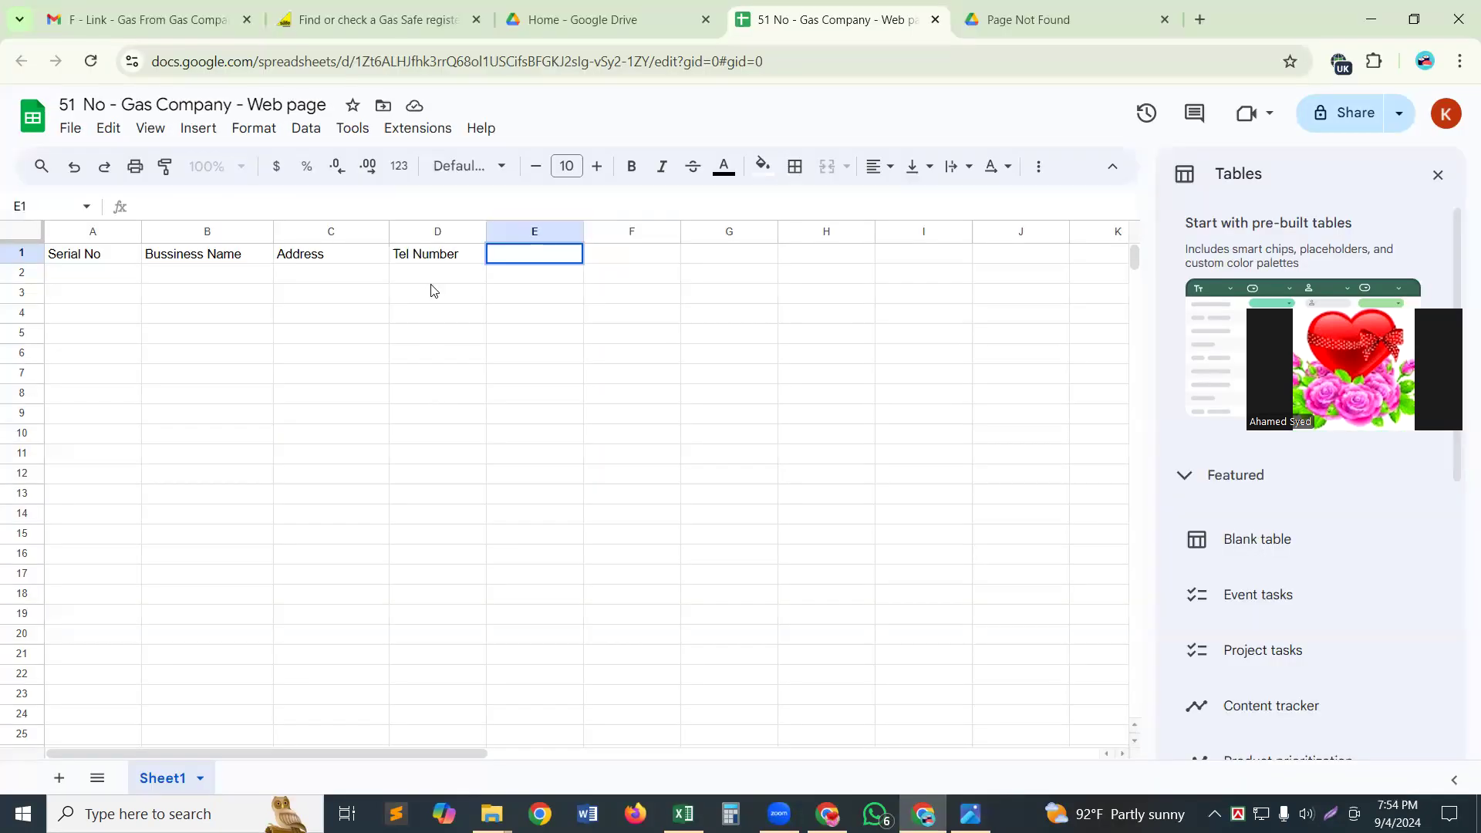
type("Email")
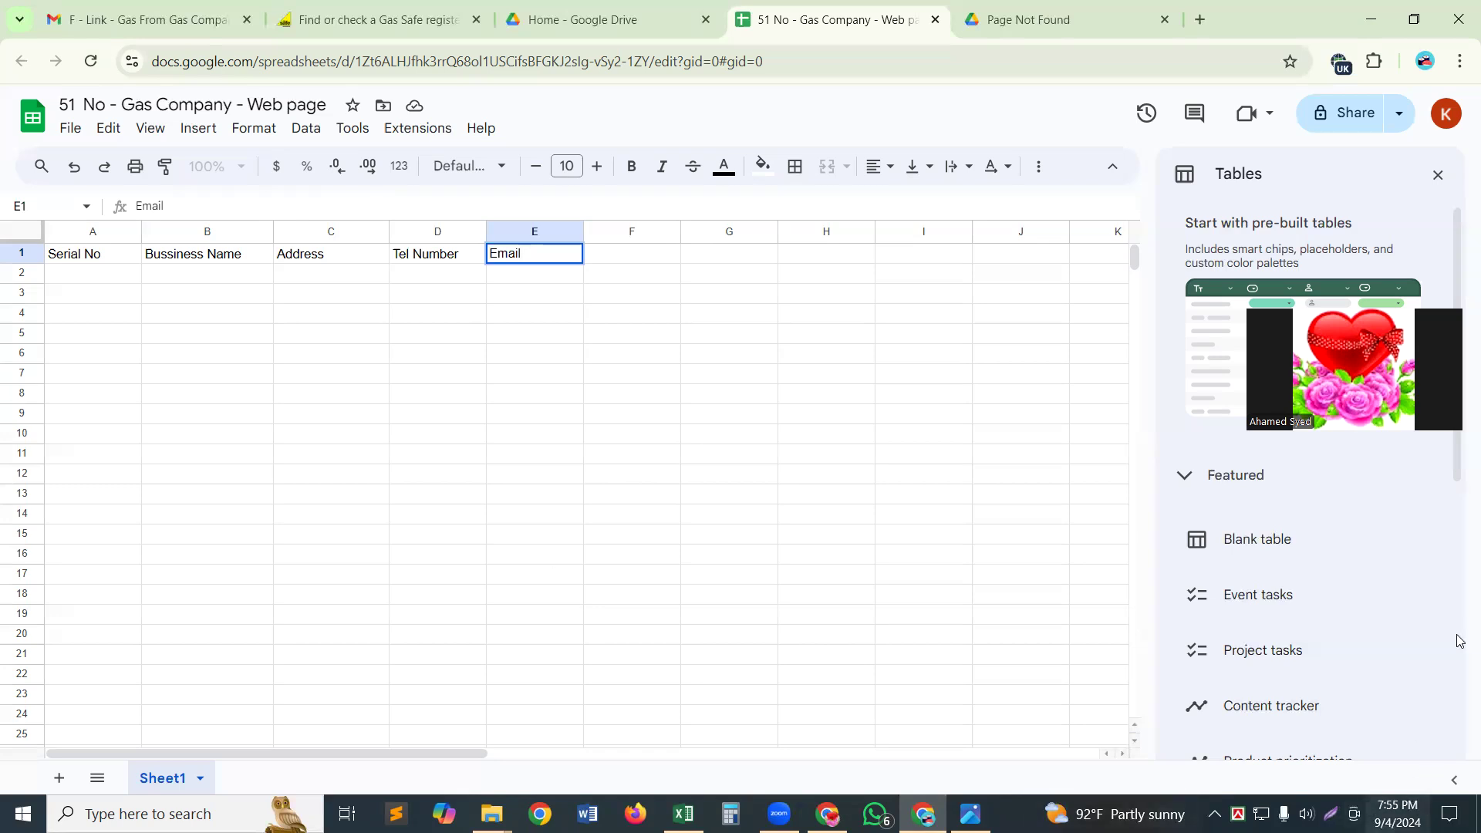
key("ctrl+s")
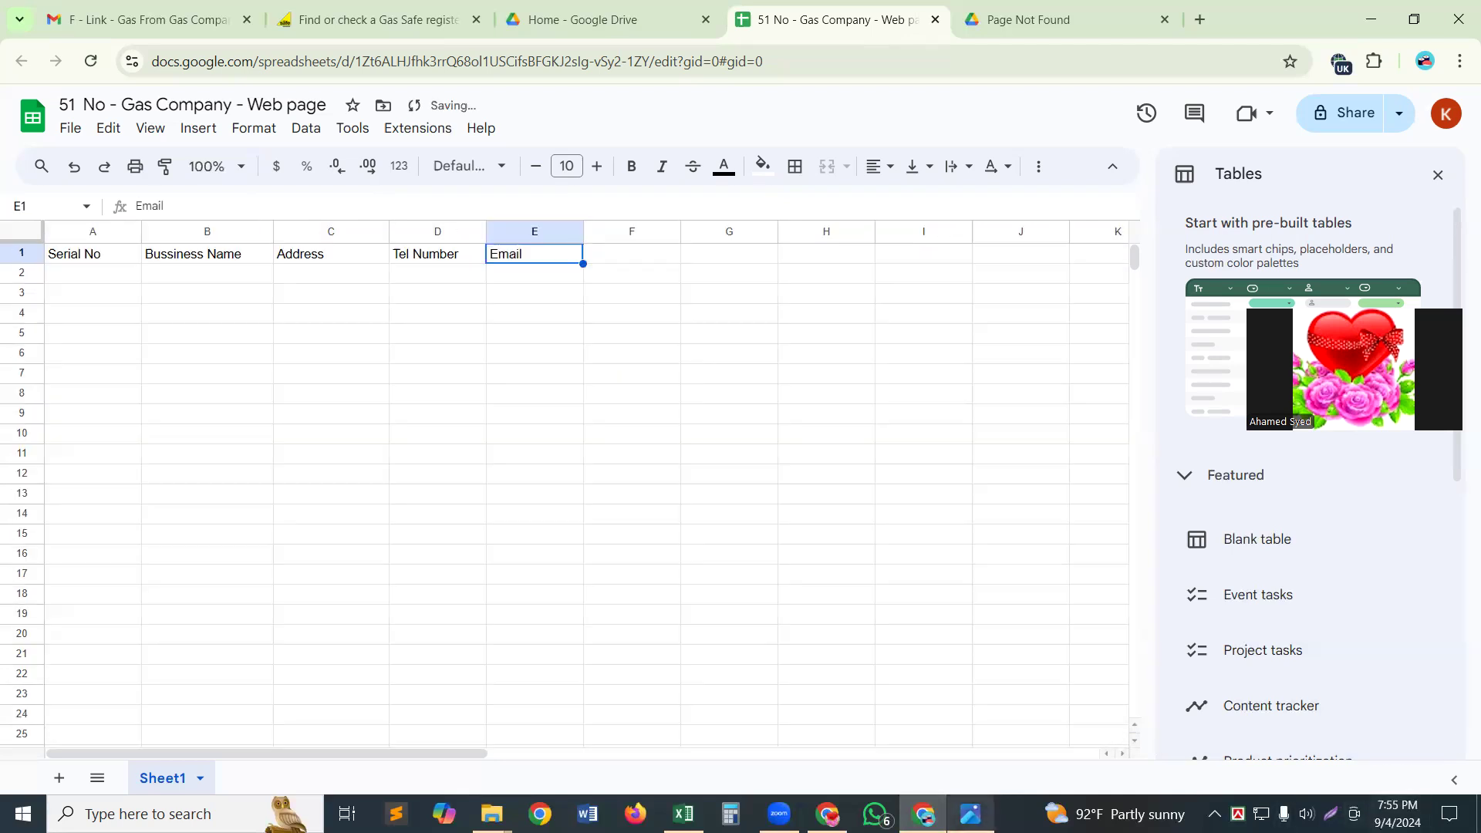
Step: Check the sample's sixth heading, widen column F, and enter "Name of Asosuate Engineer" in cell F1
left_click(970, 814)
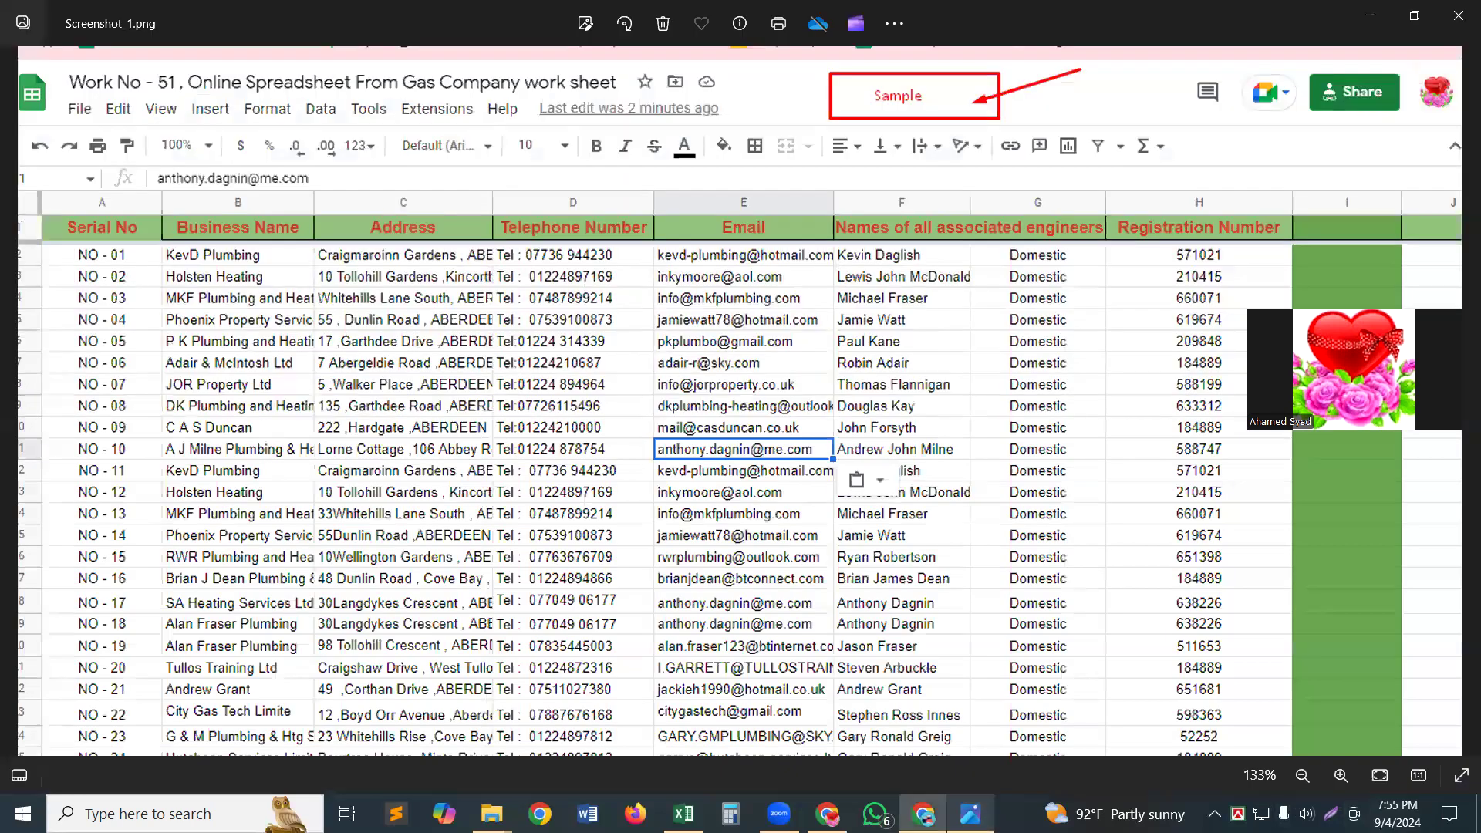
key("alt+Tab")
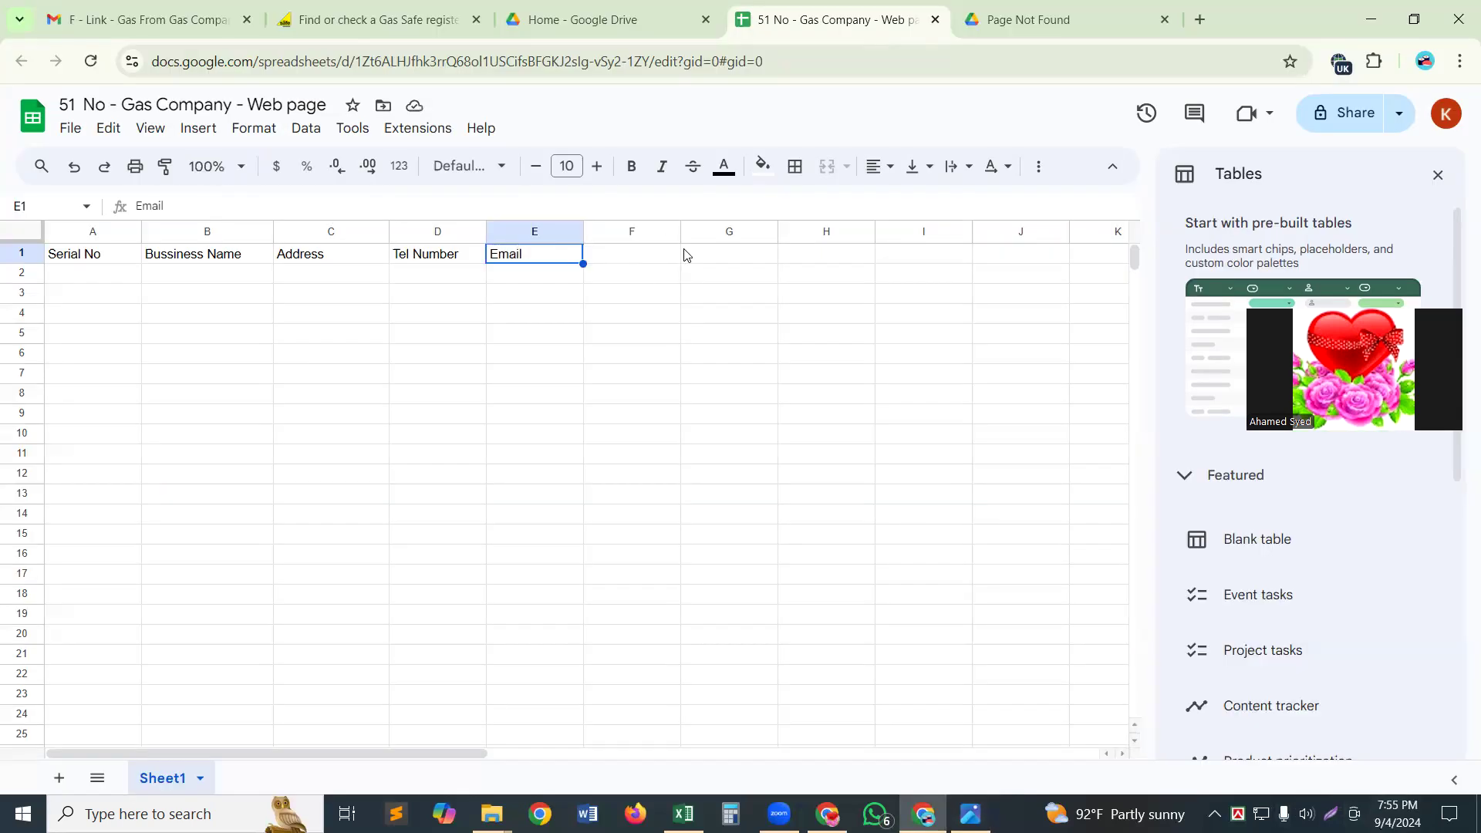
left_click_drag(681, 232, 806, 233)
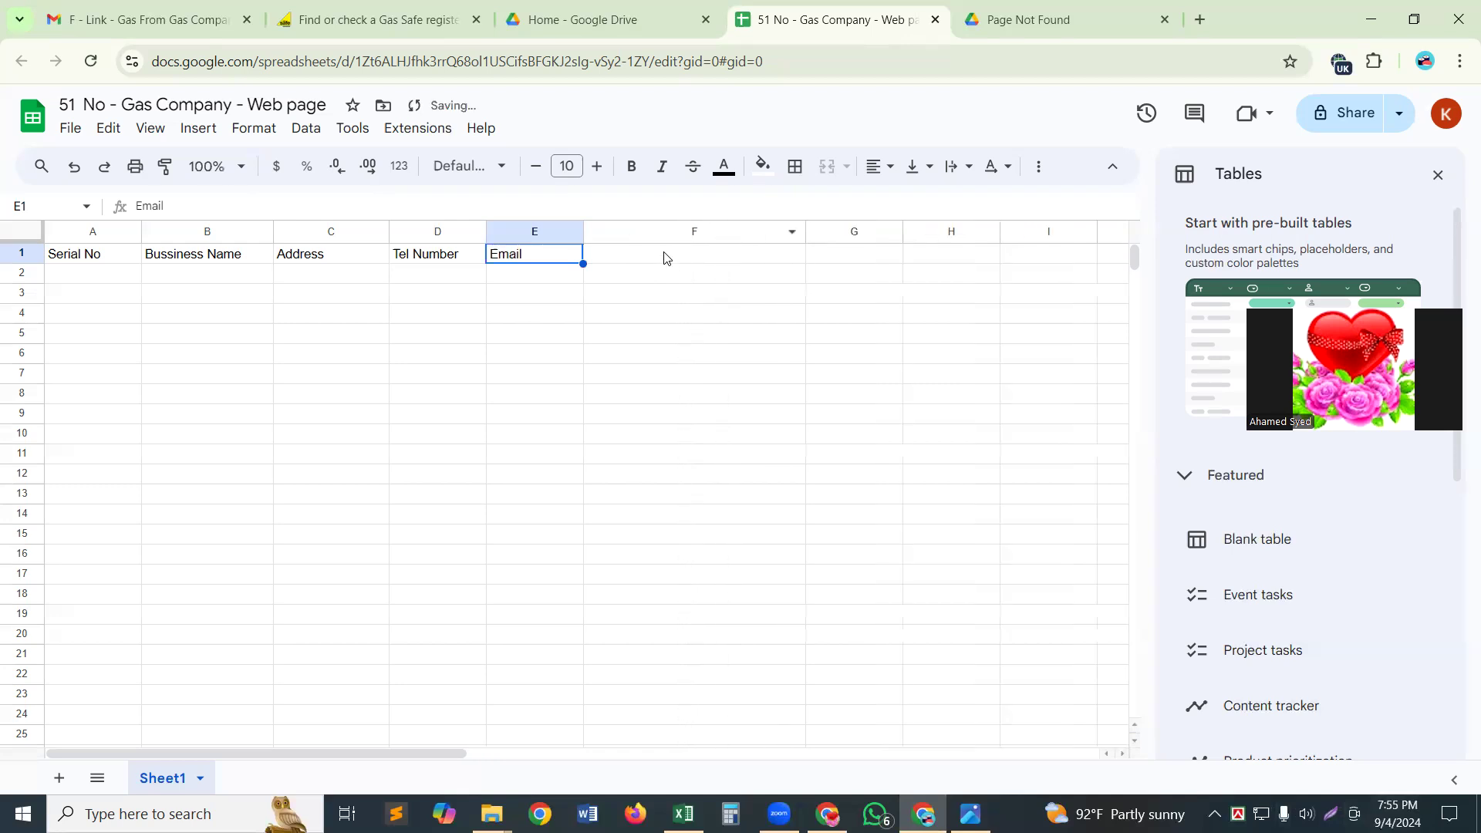
double_click(665, 253)
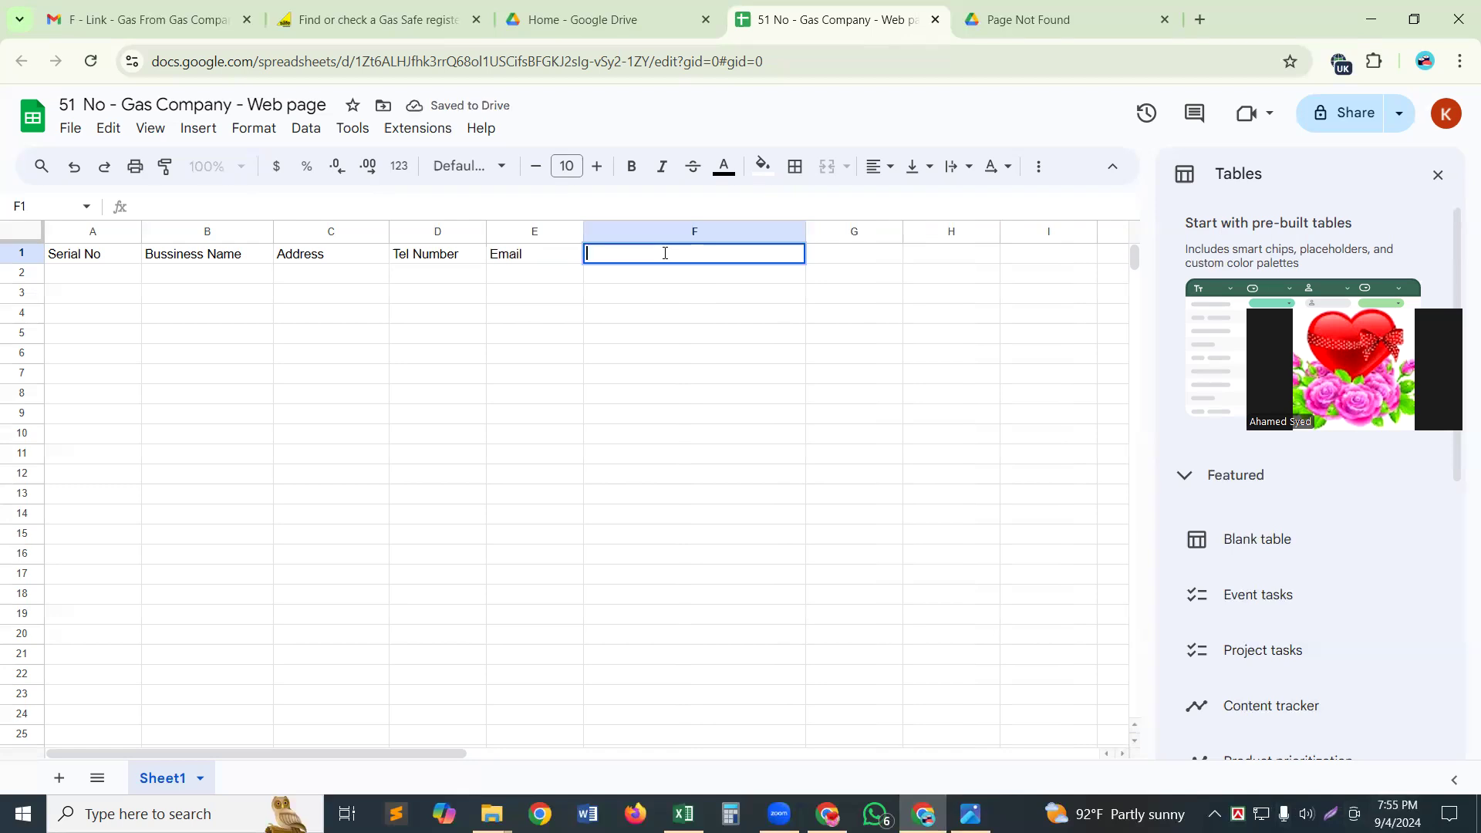
type("Name")
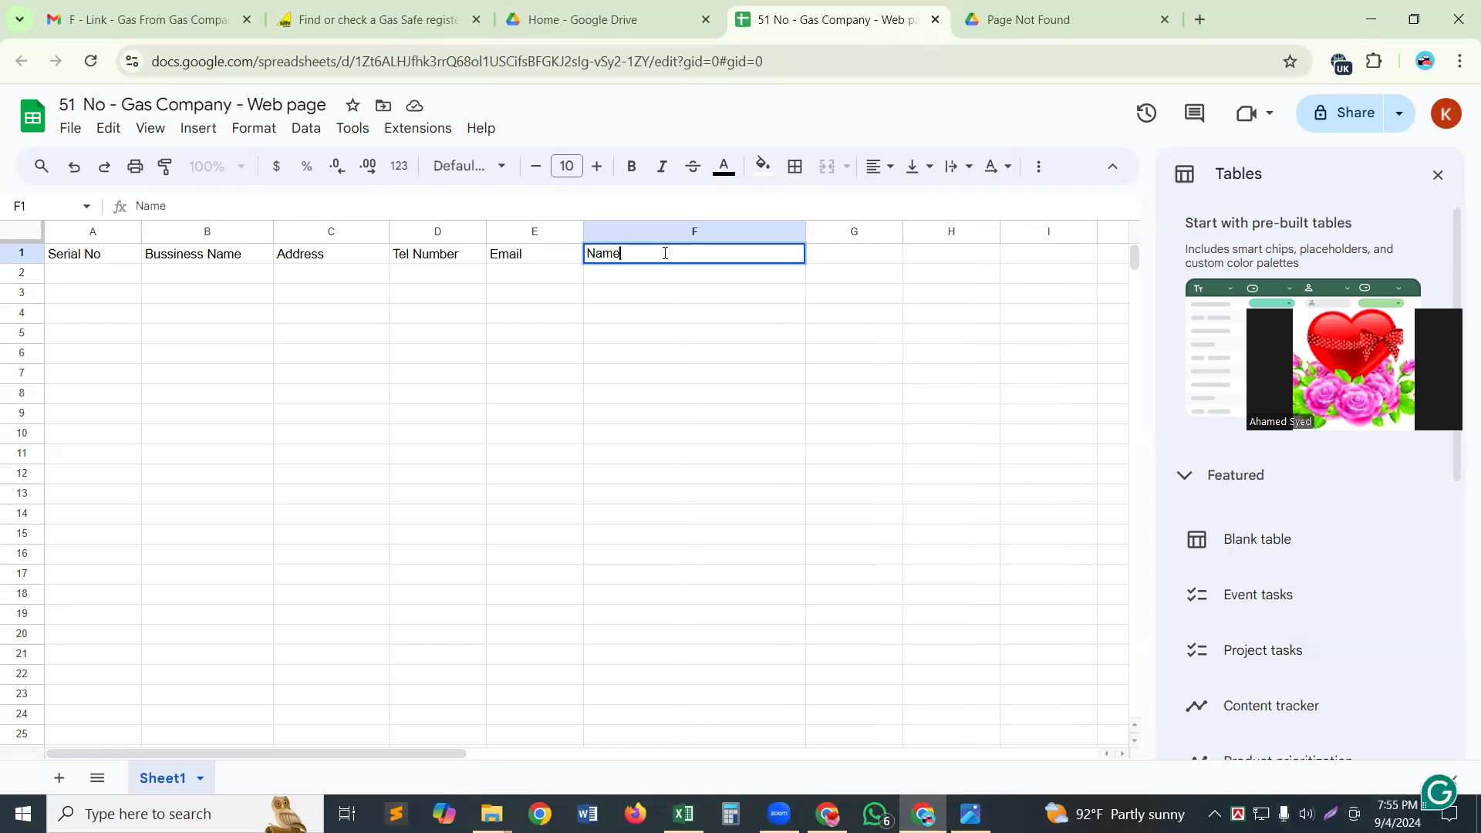
type(" of Asu")
key("BackSpace")
type("o")
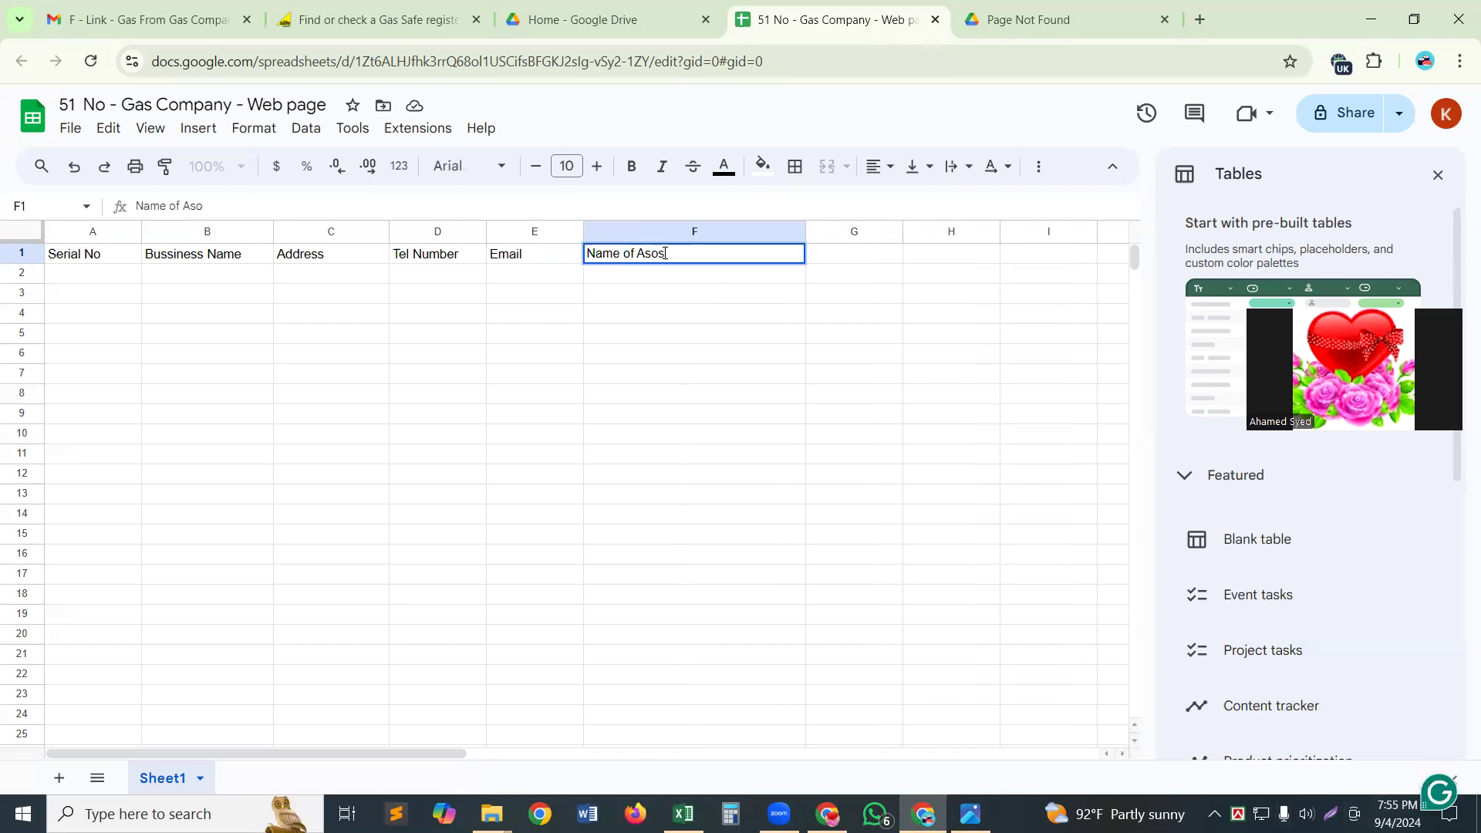
type("suate Engineer")
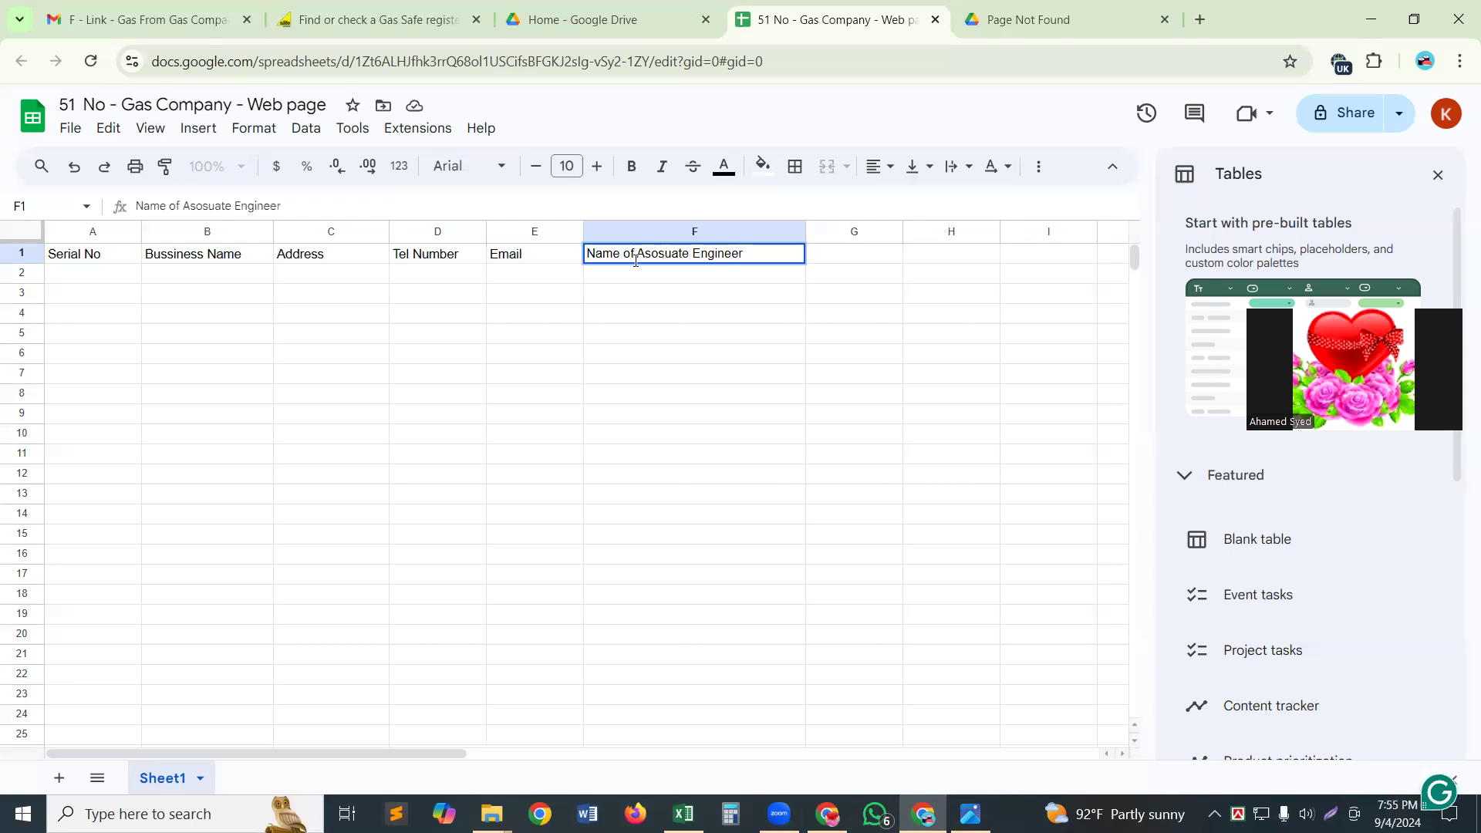
left_click(634, 394)
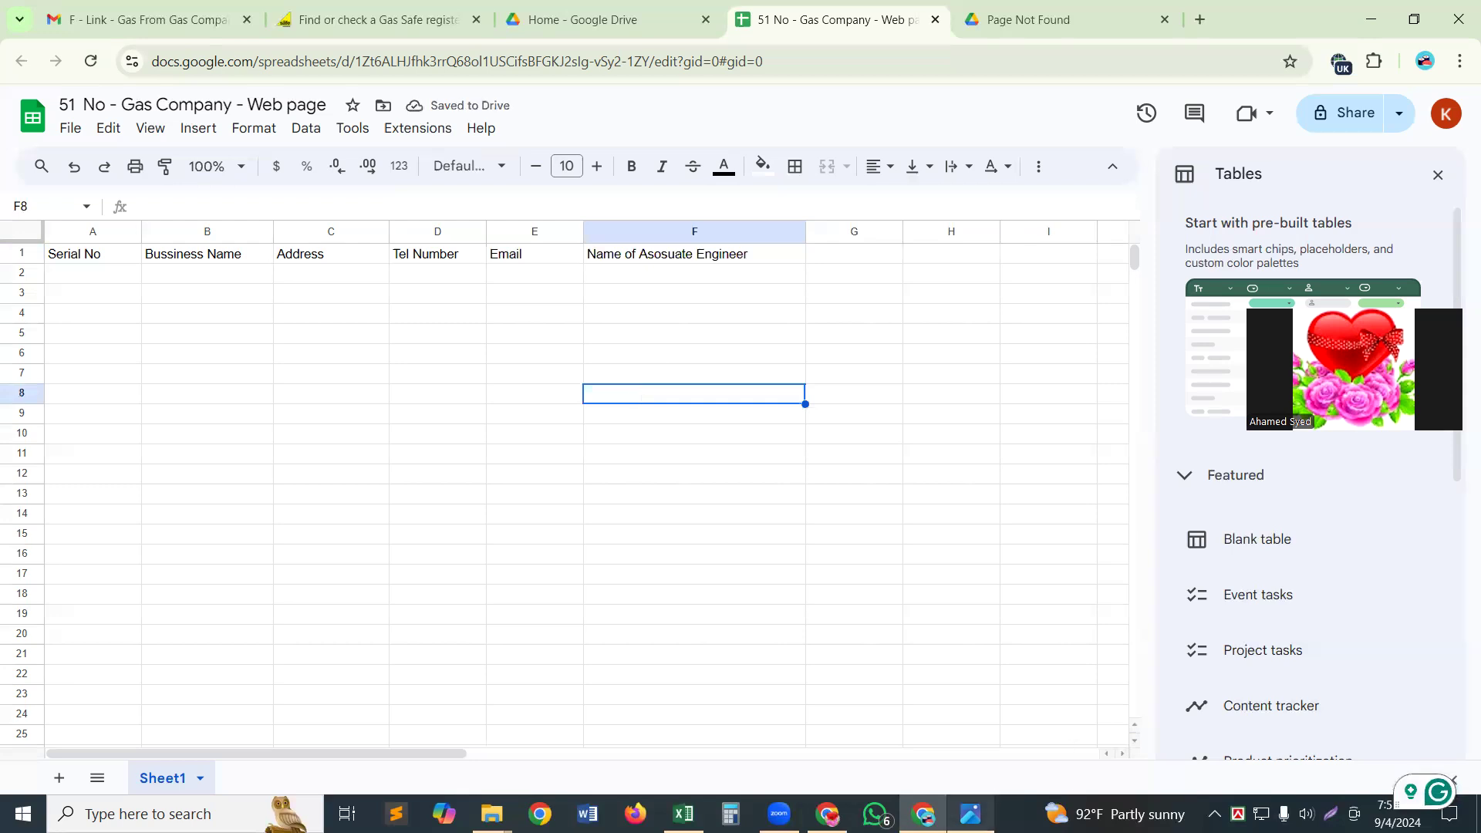
Step: Check the registration heading in the sample worksheet image and enter "Registretion No" in cell G1
left_click(971, 814)
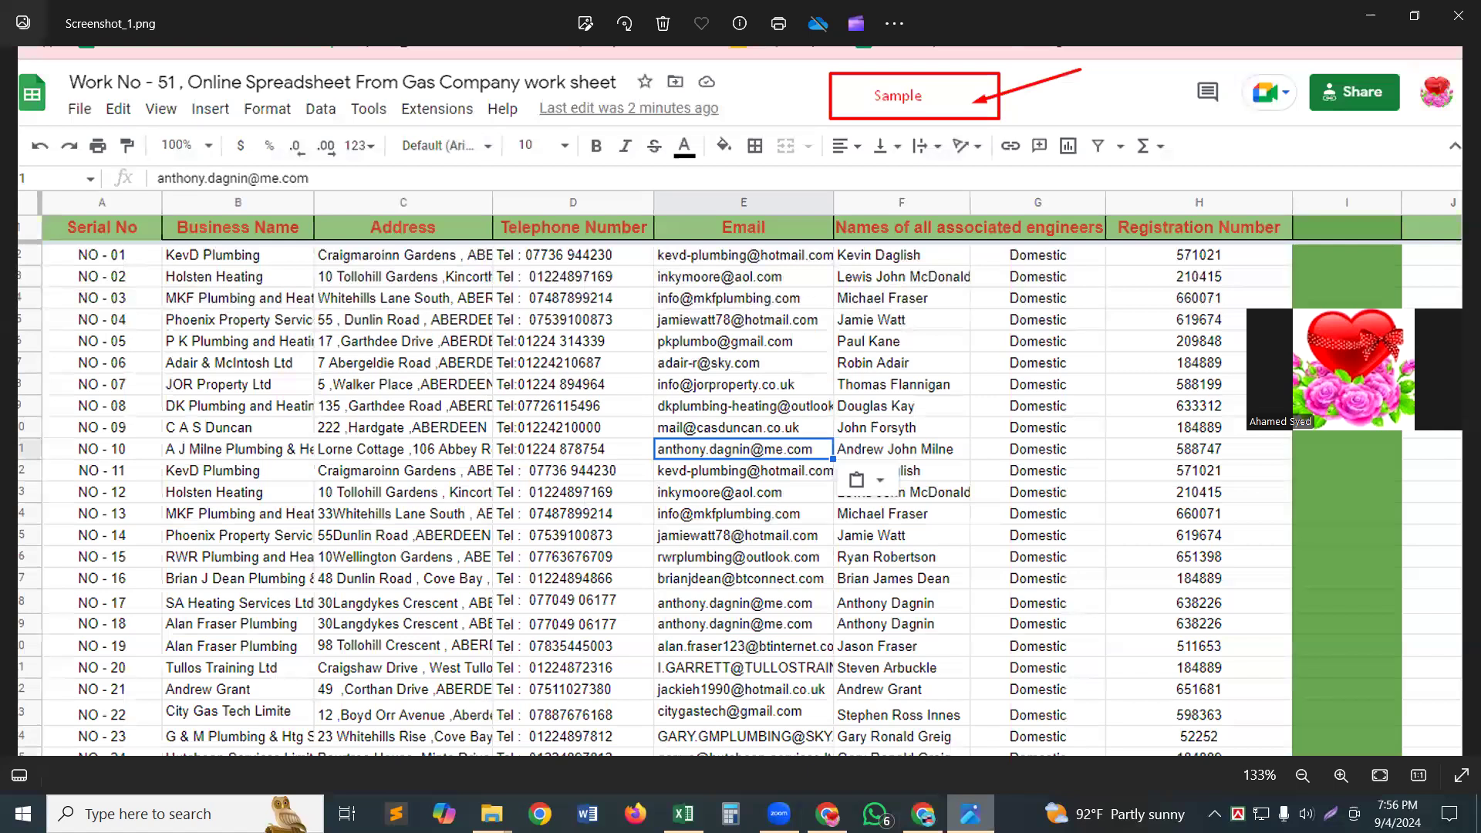
left_click(970, 814)
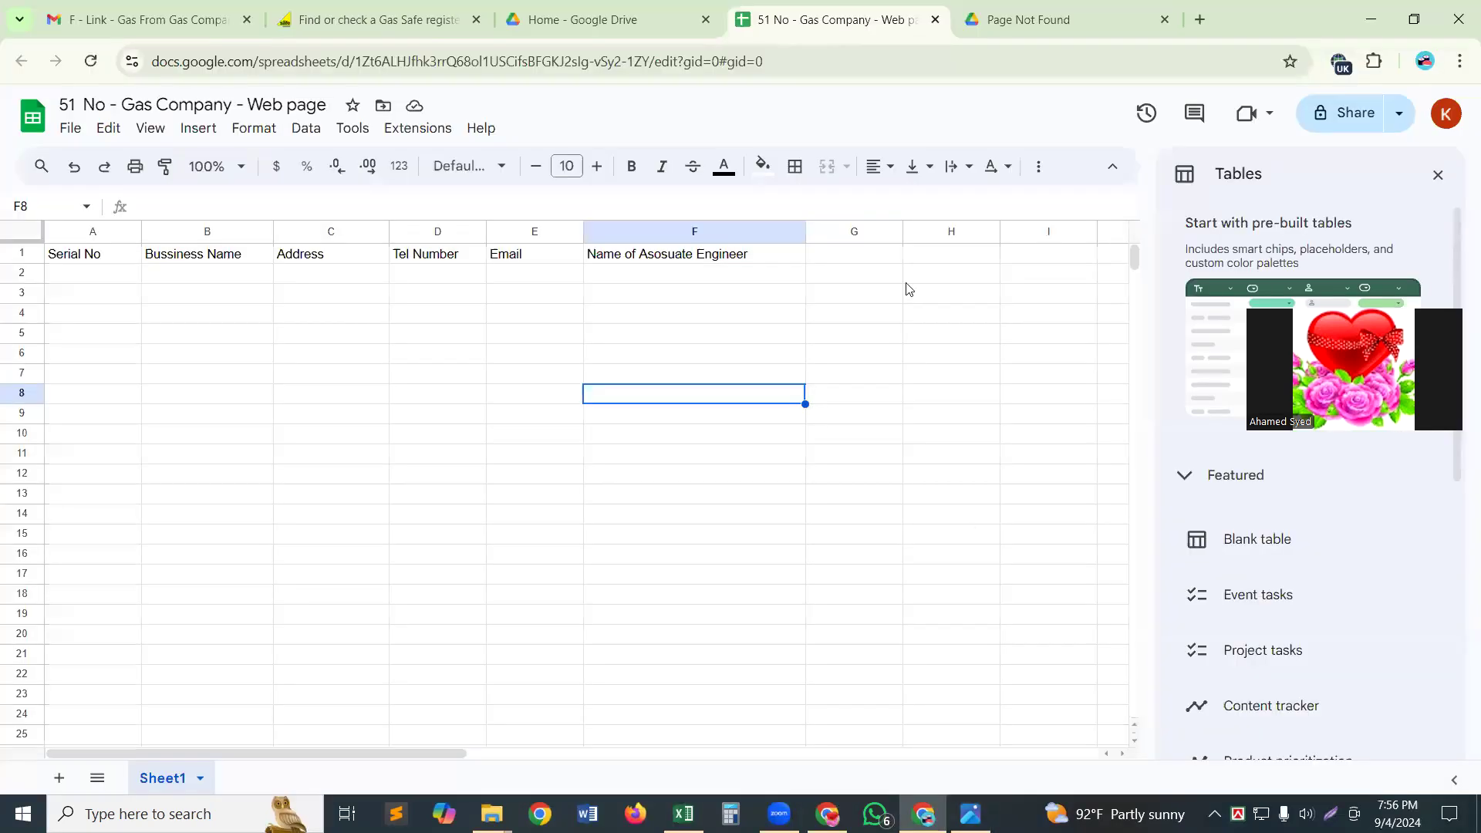
left_click(830, 257)
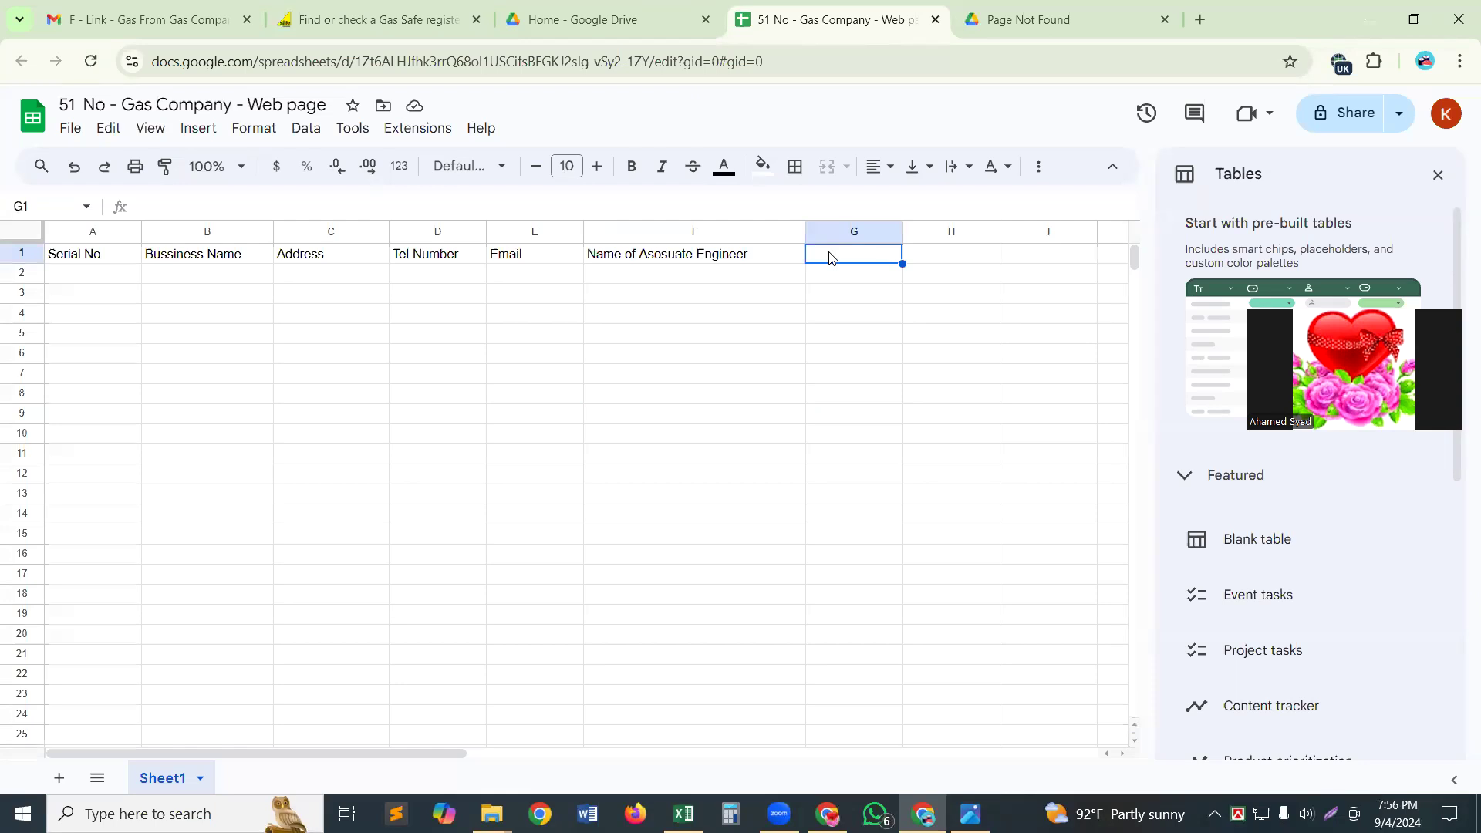
type("Regi")
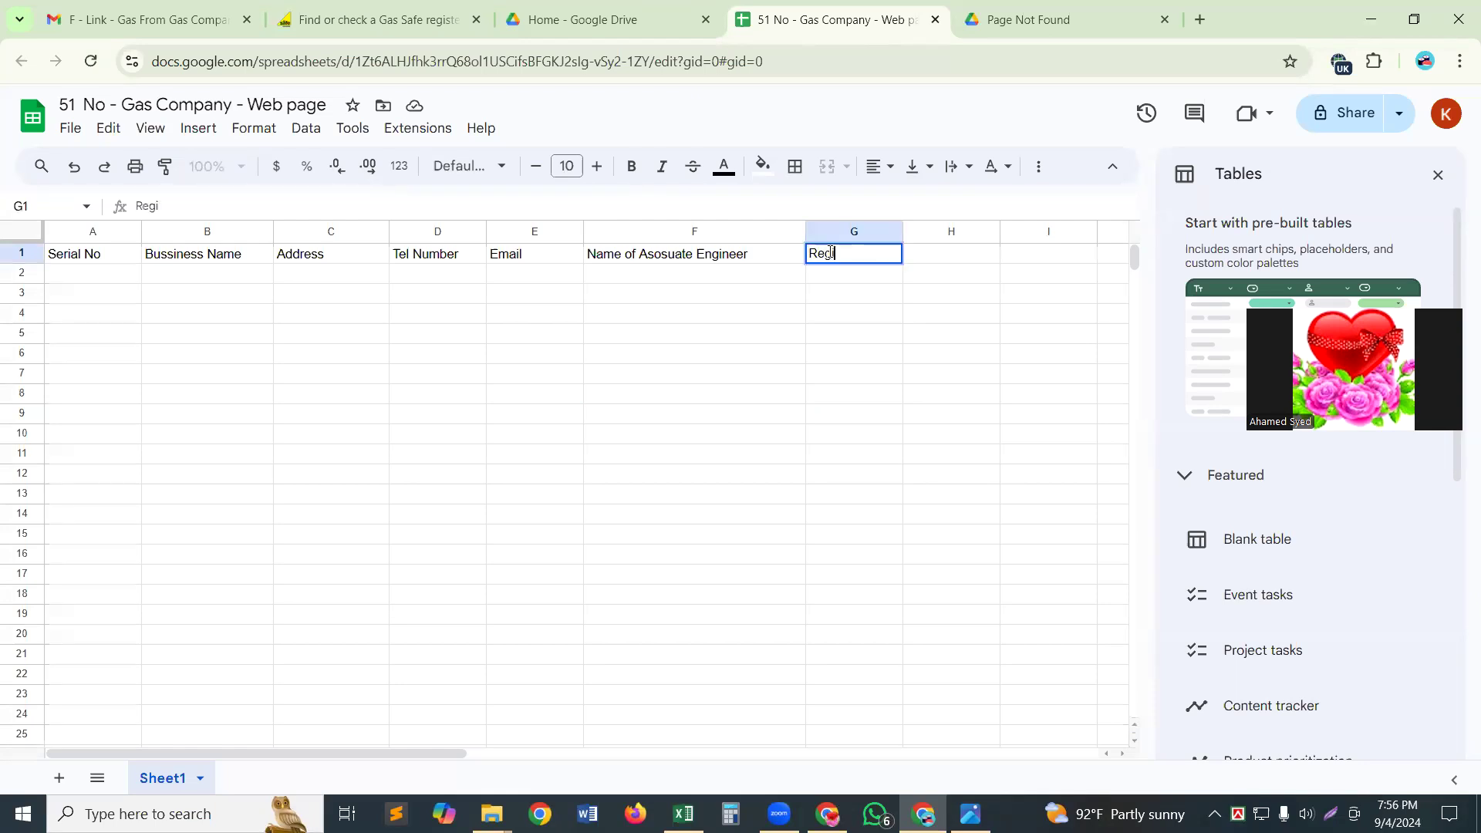
type("stretion No")
left_click(692, 399)
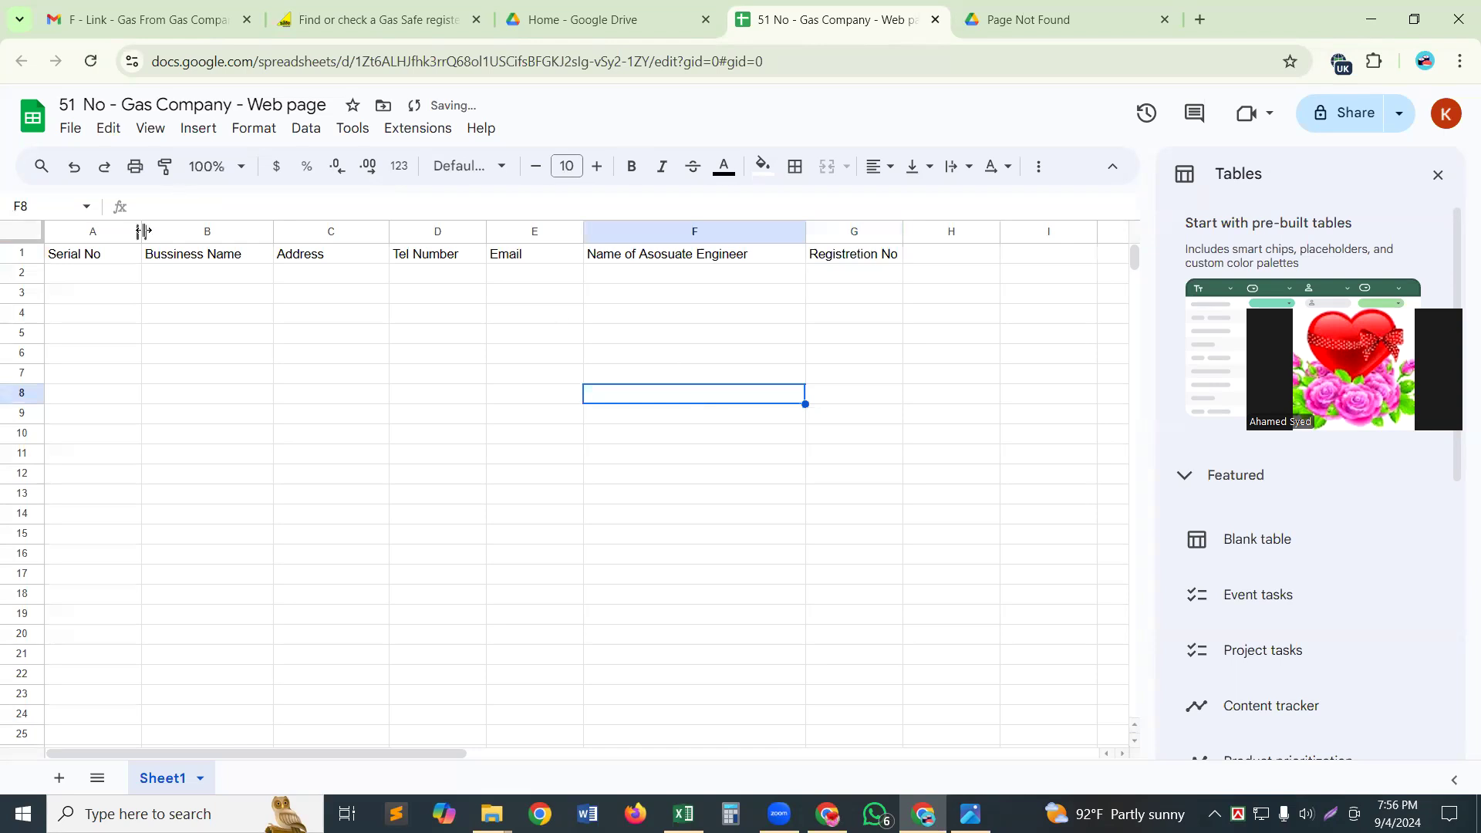
Step: Set the whole heading row 1 to font size 12 and bold
left_click(24, 256)
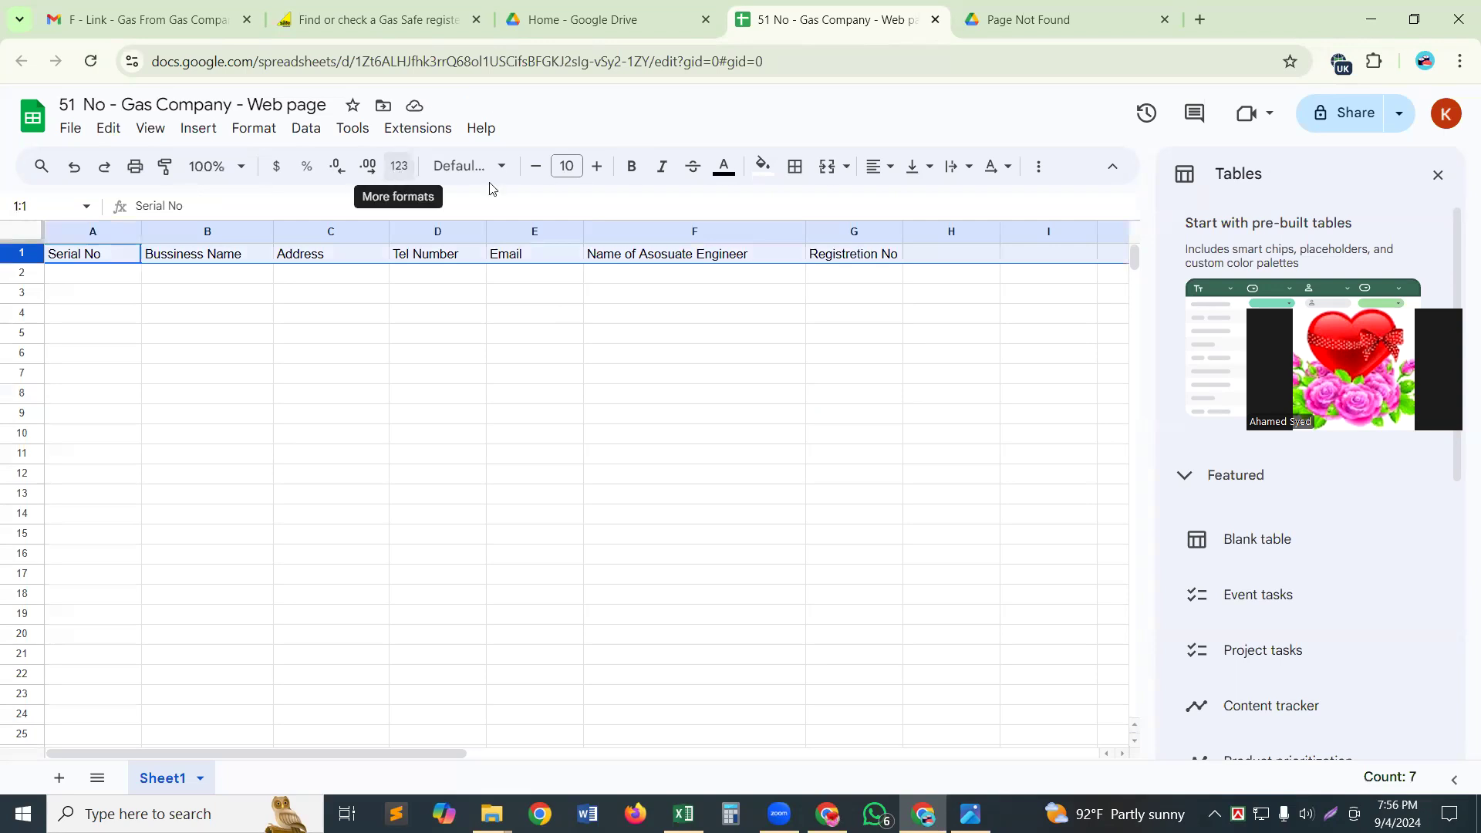
left_click(598, 166)
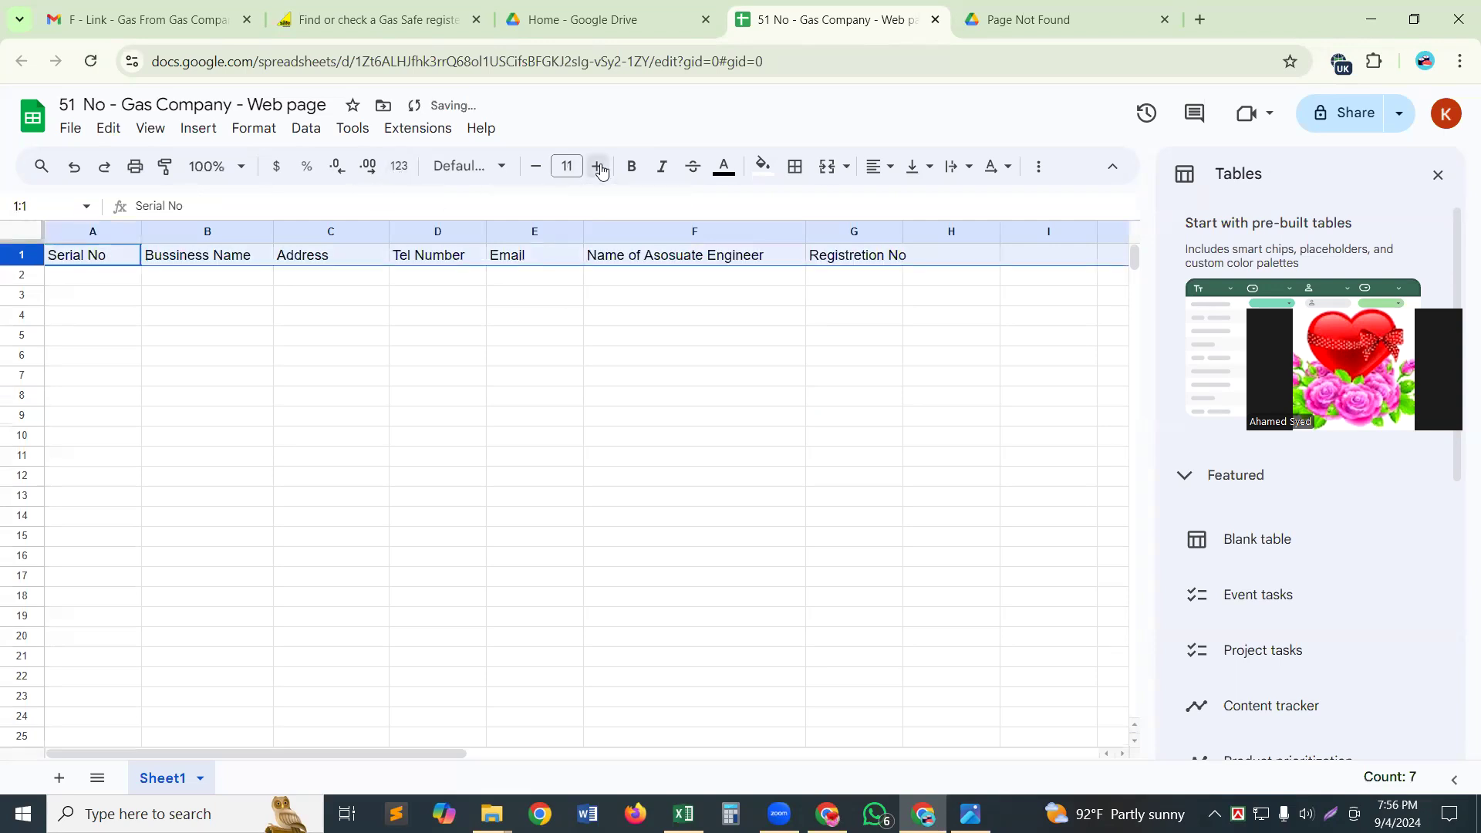
left_click(599, 167)
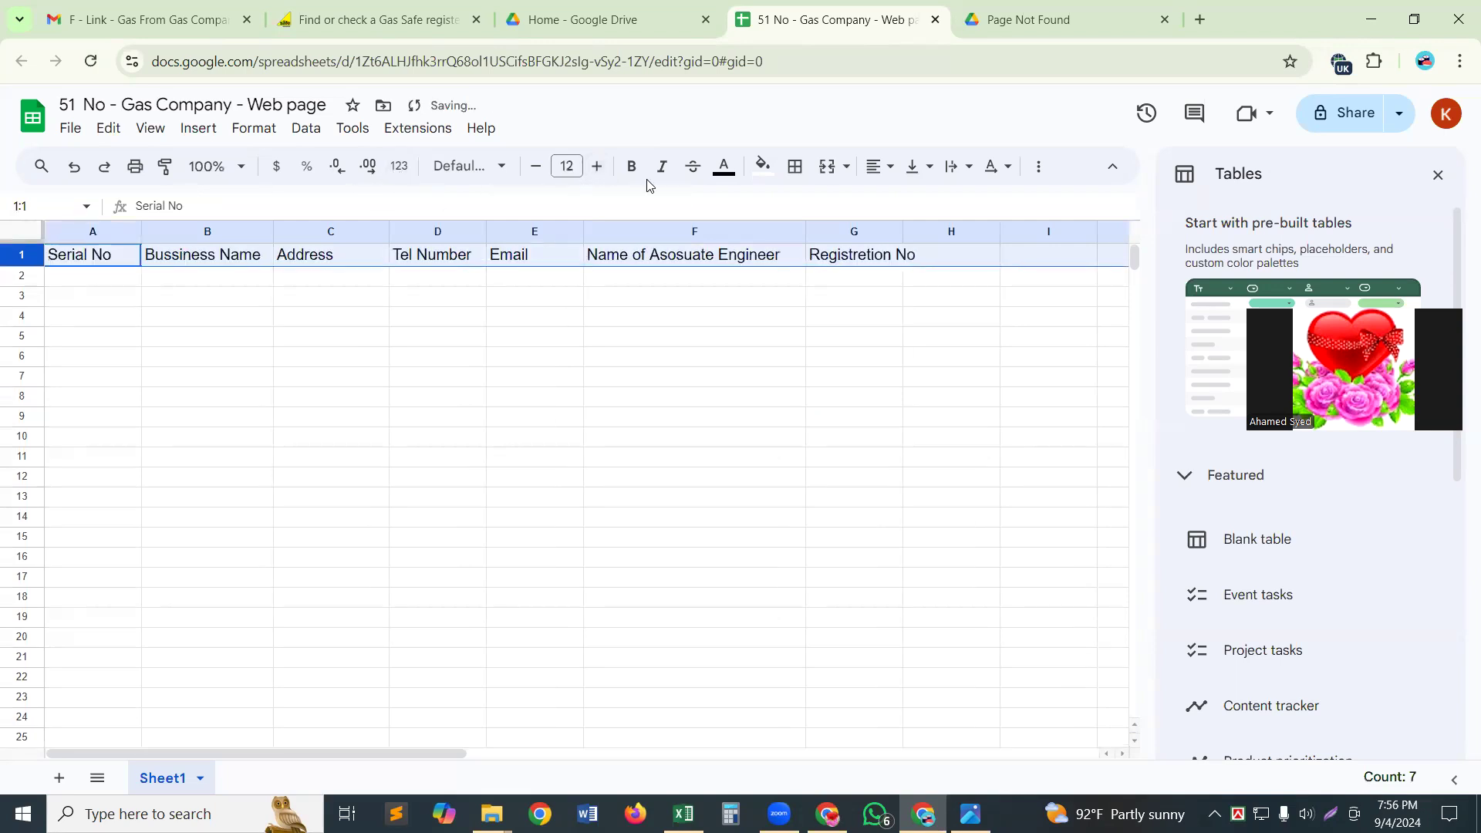
left_click(635, 165)
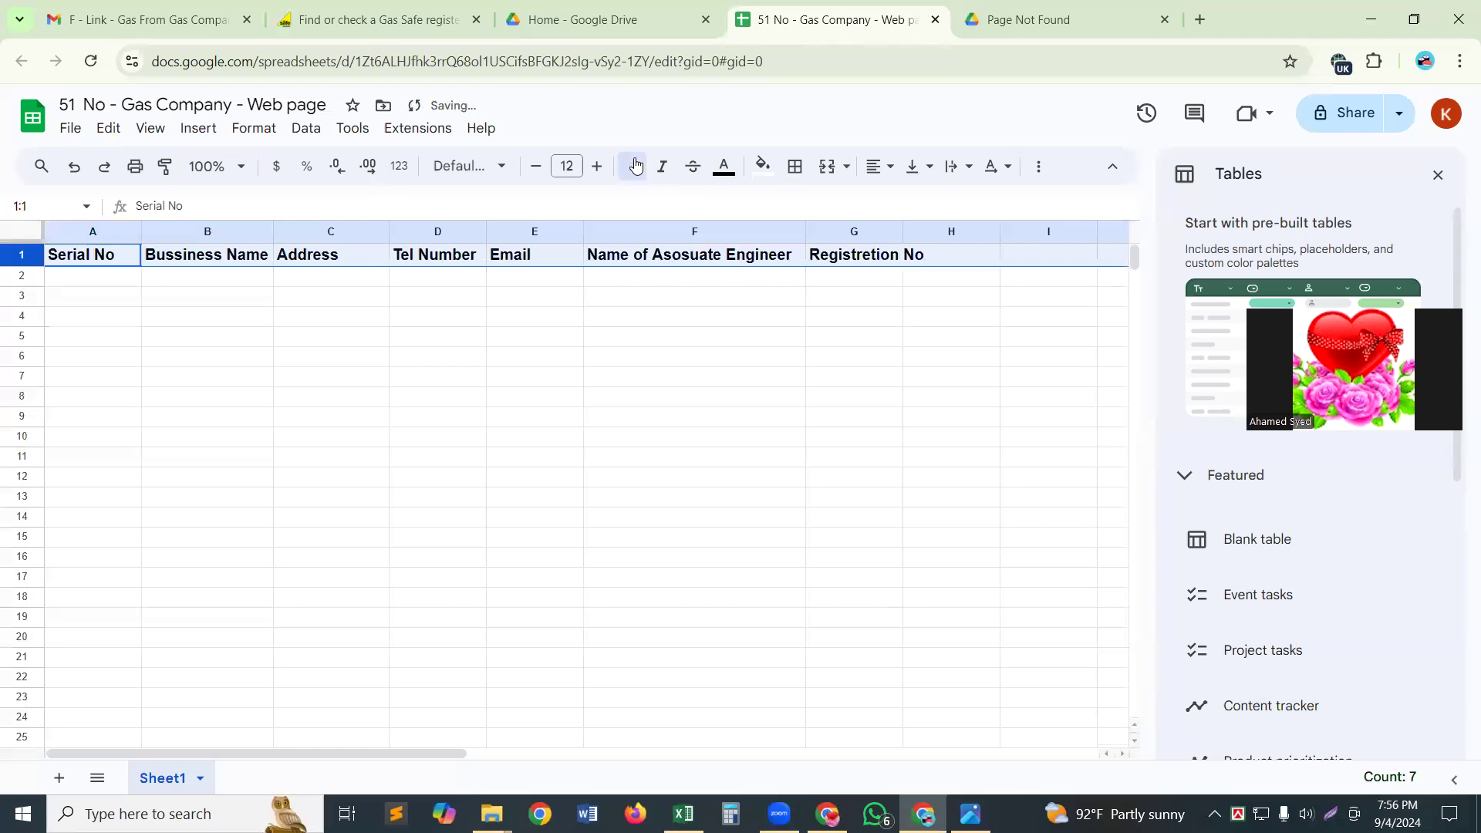
Step: Color the heading row's text dark red and fill the row with a light green background
left_click(733, 171)
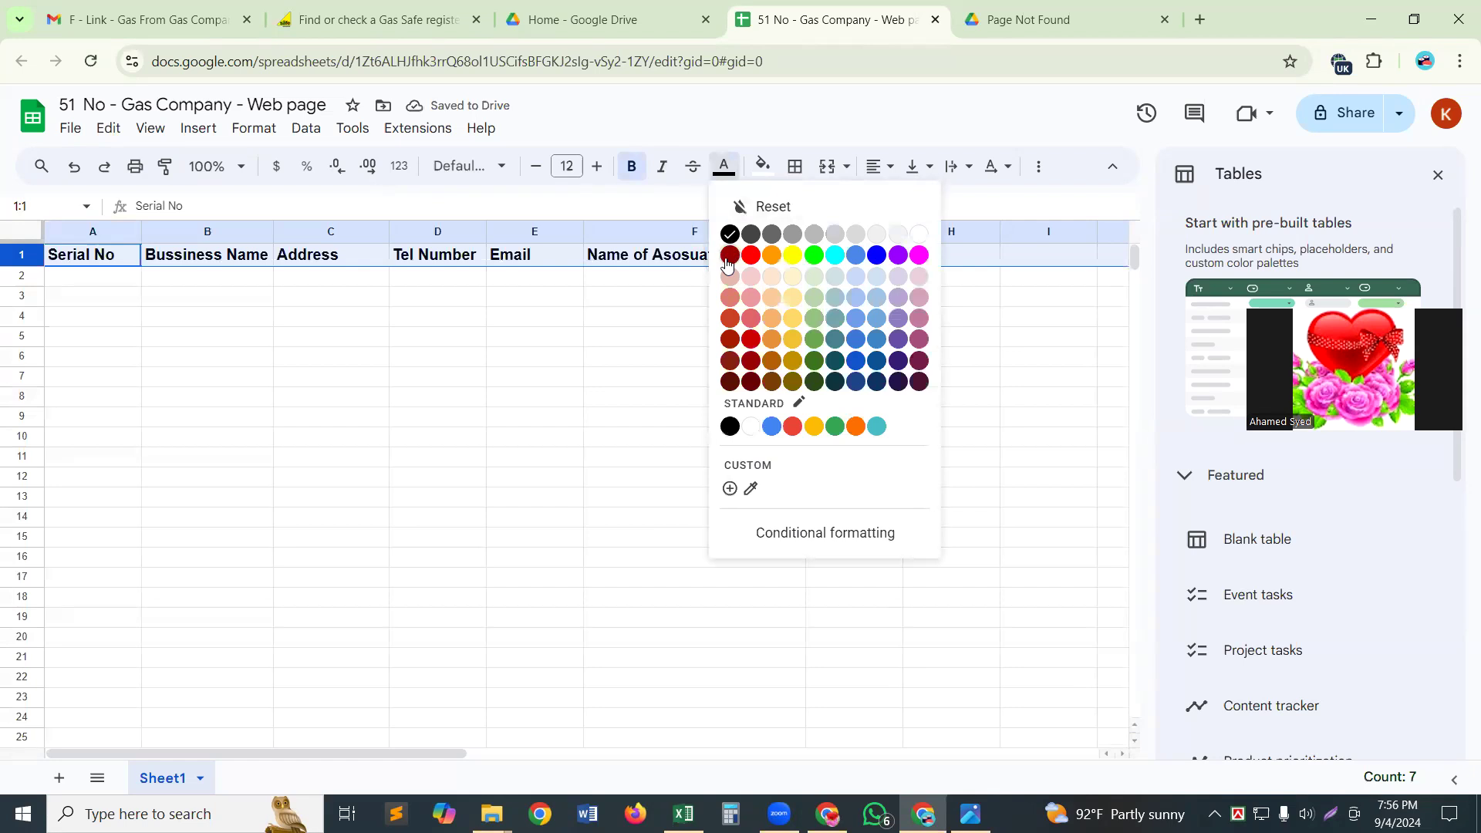
left_click(730, 254)
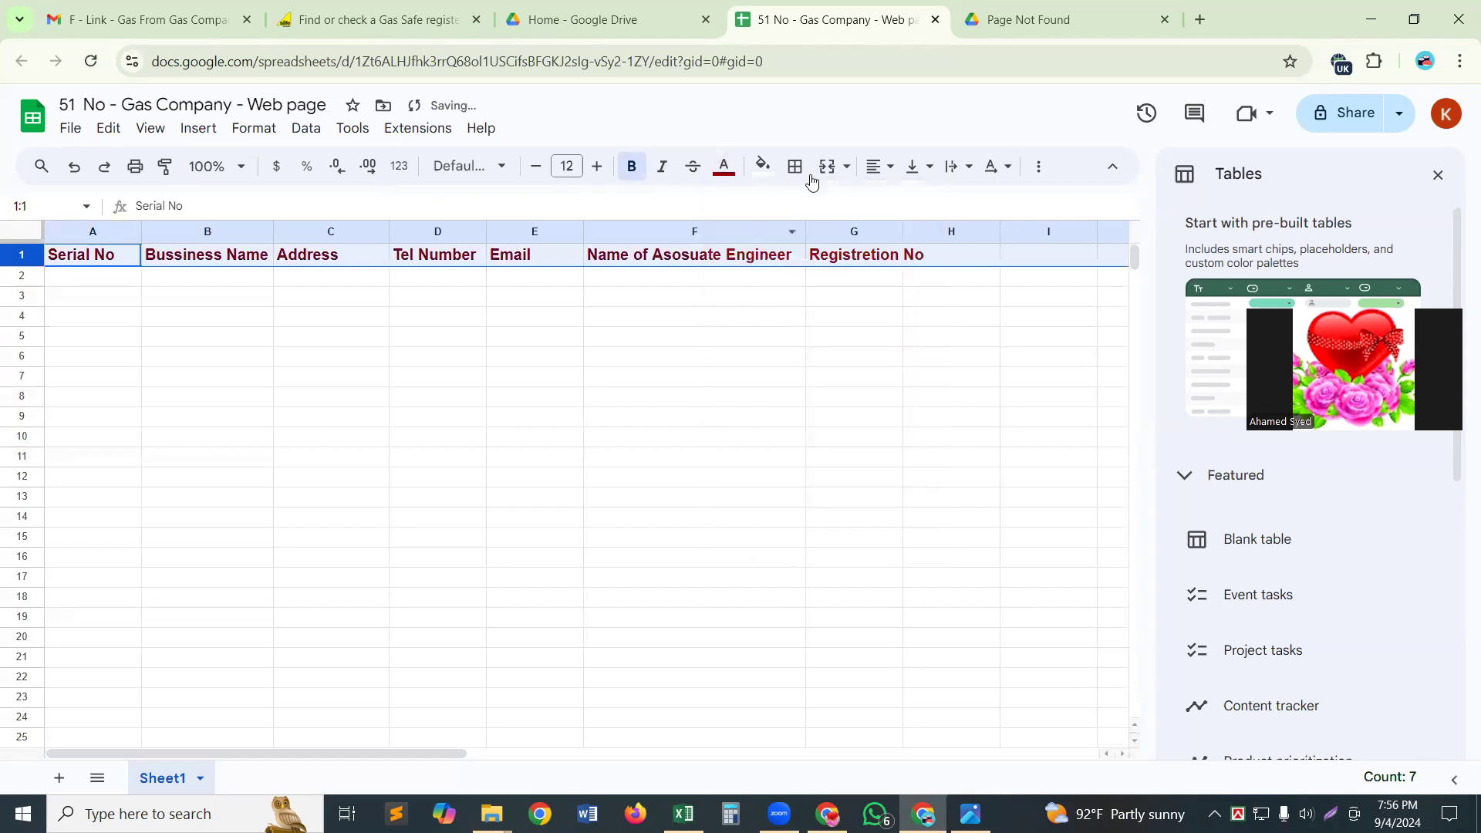
left_click(769, 163)
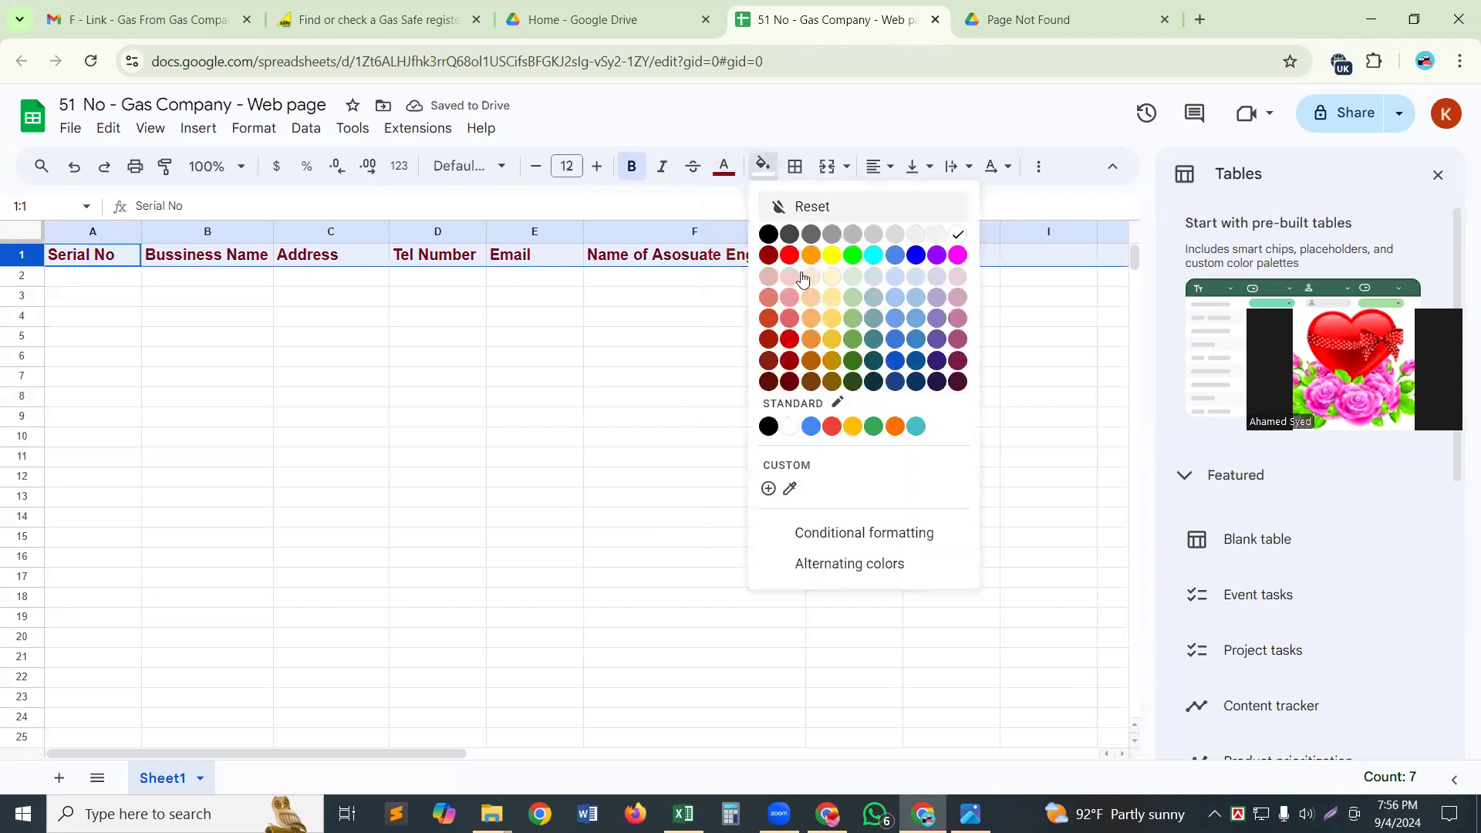
left_click(855, 320)
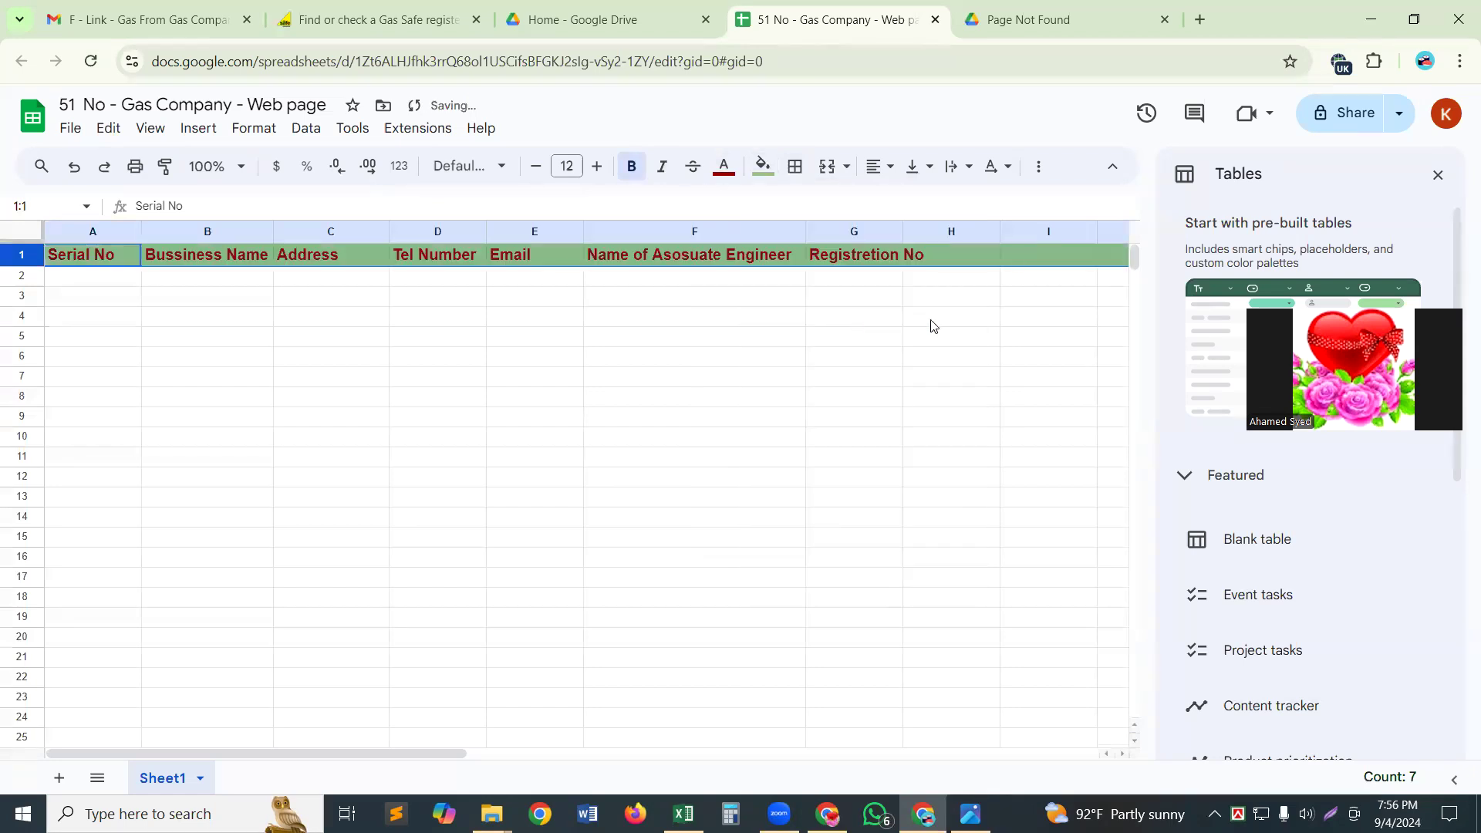
Step: Close the pre-built tables suggestions to give the sheet the full window width
left_click(1447, 182)
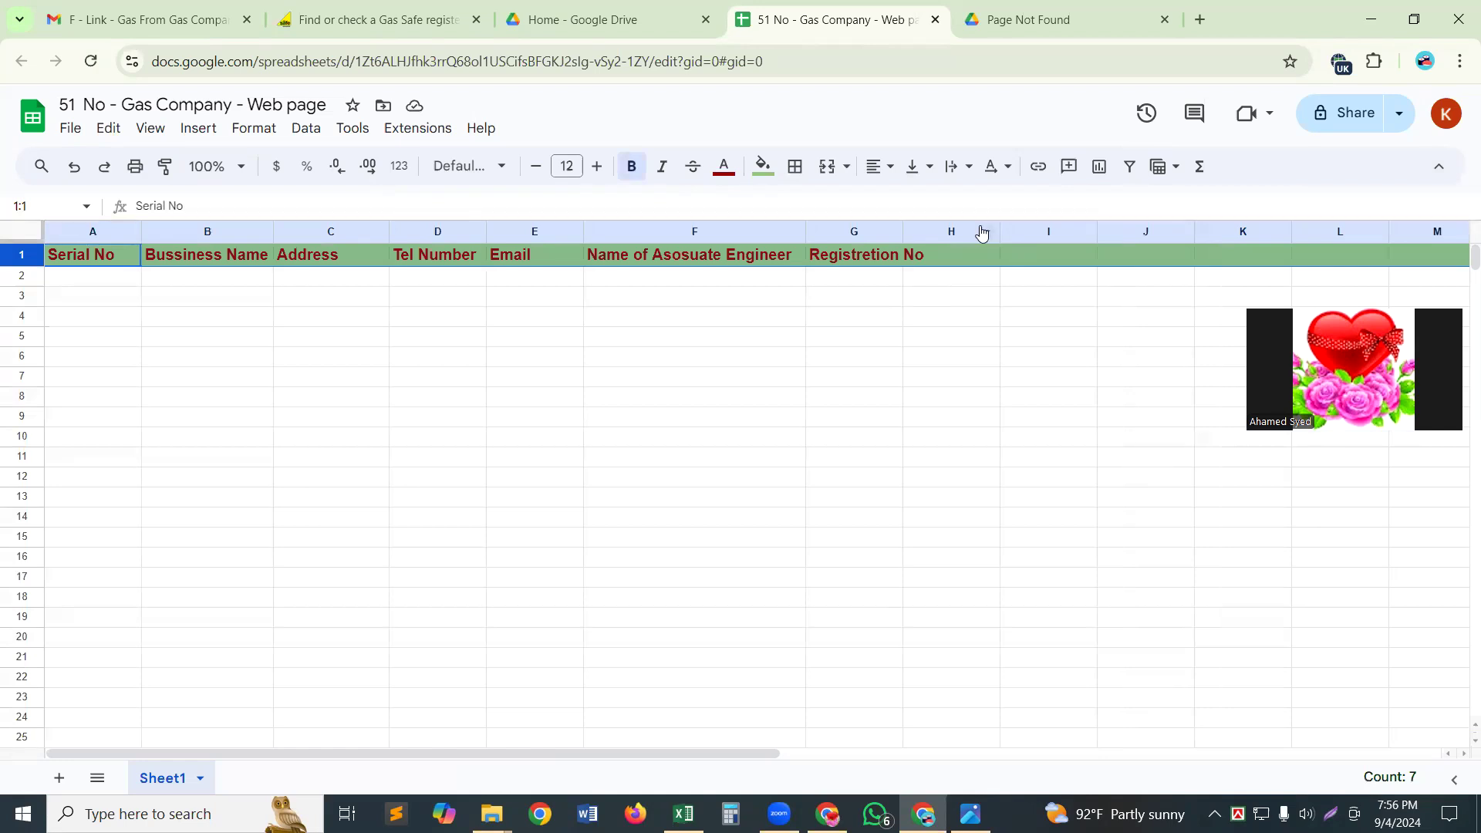
right_click(981, 232)
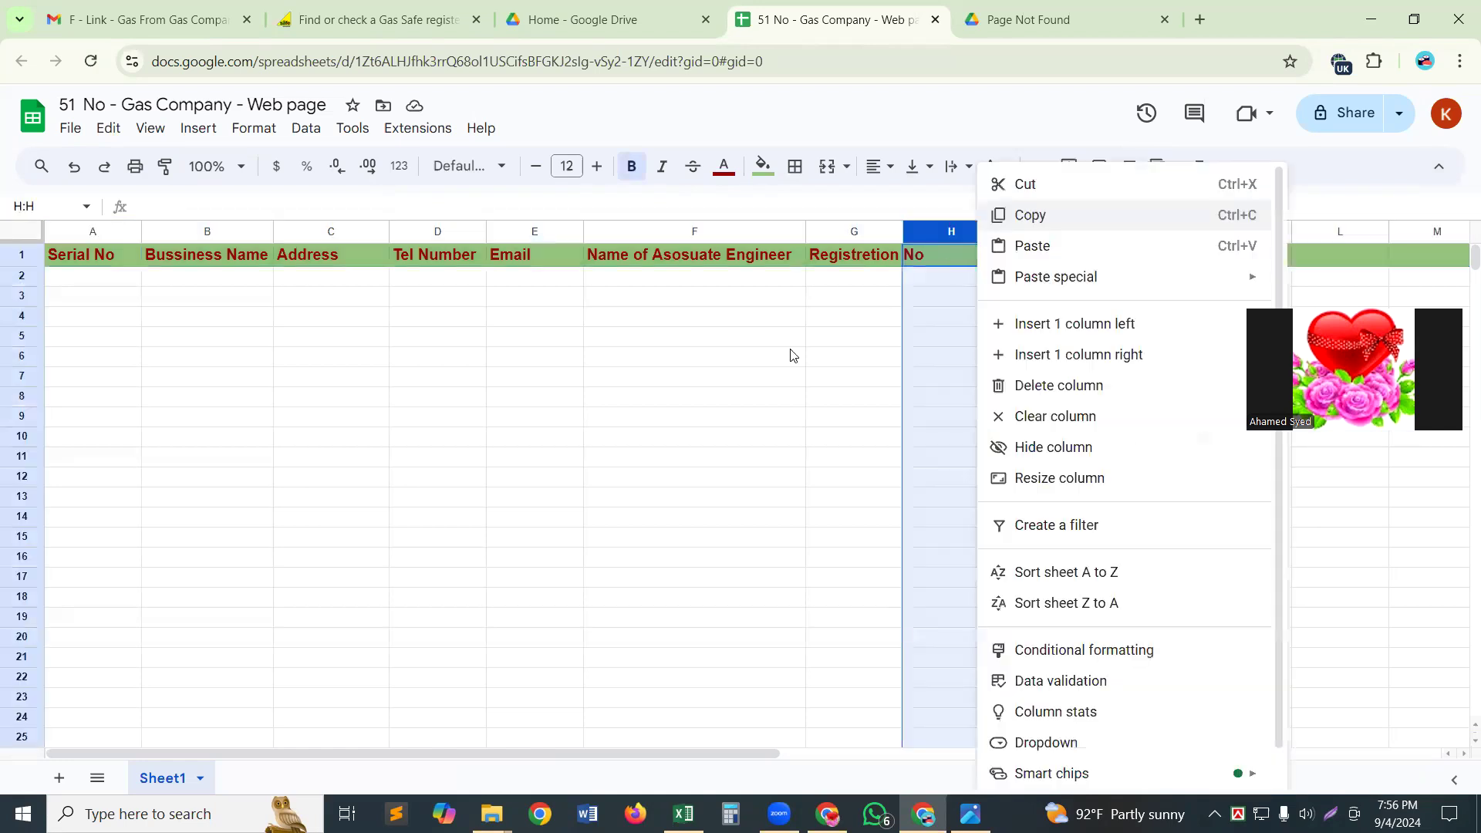
left_click(728, 381)
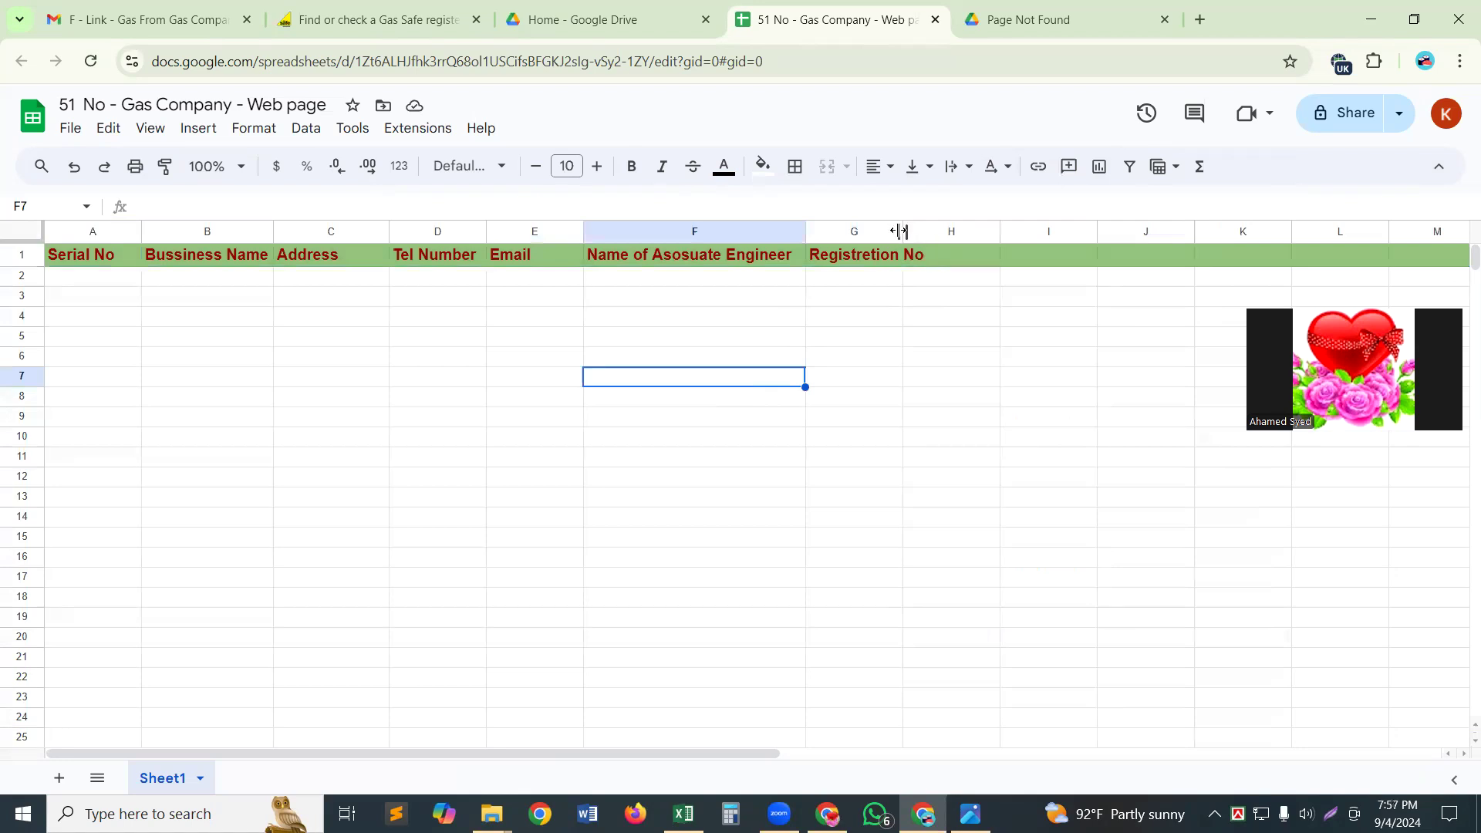
Step: Widen the Registretion No column and fill the whole of column H with light yellow
left_click_drag(899, 231, 983, 231)
left_click(1032, 231)
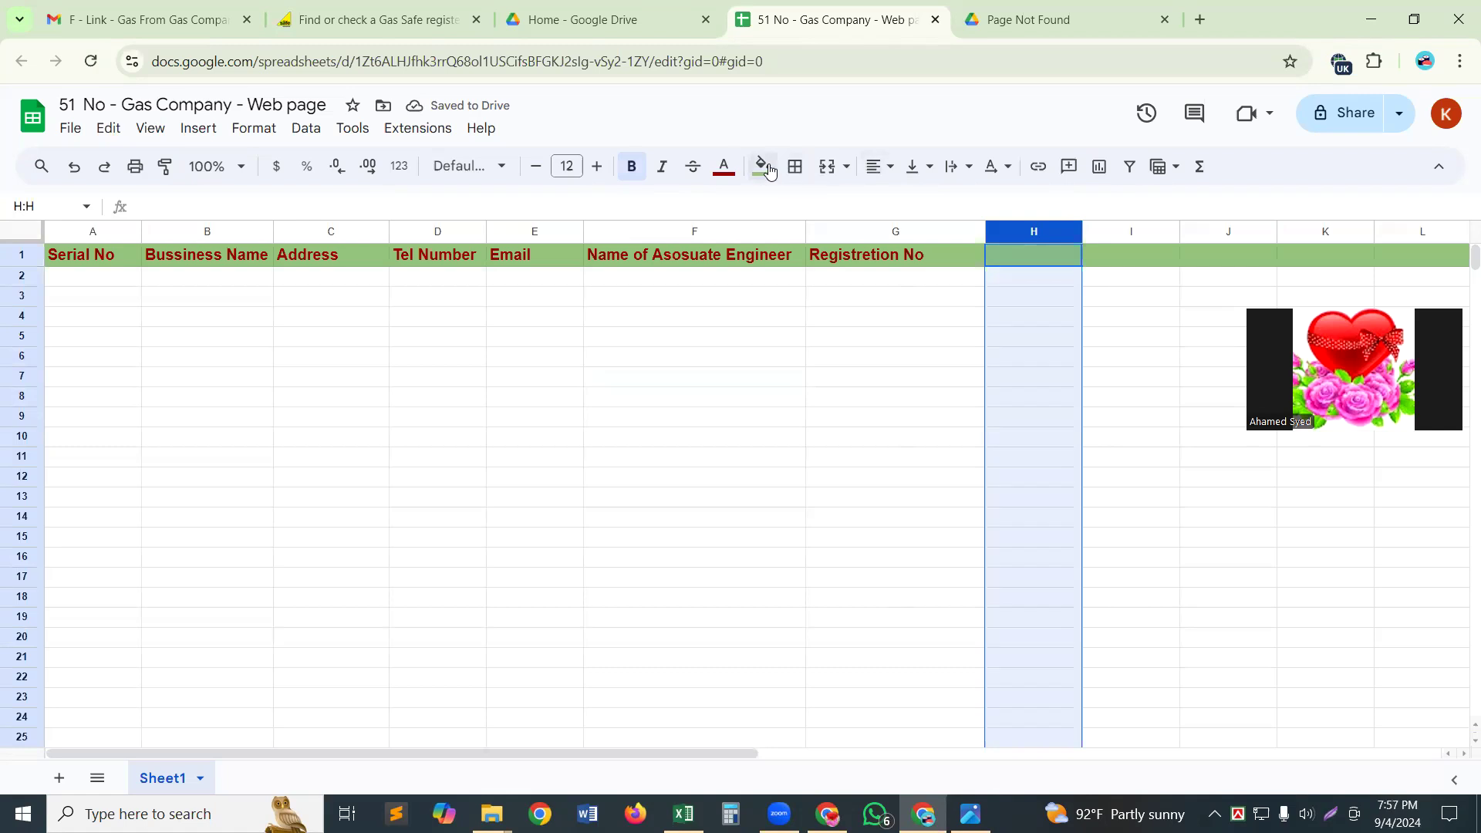
left_click(763, 166)
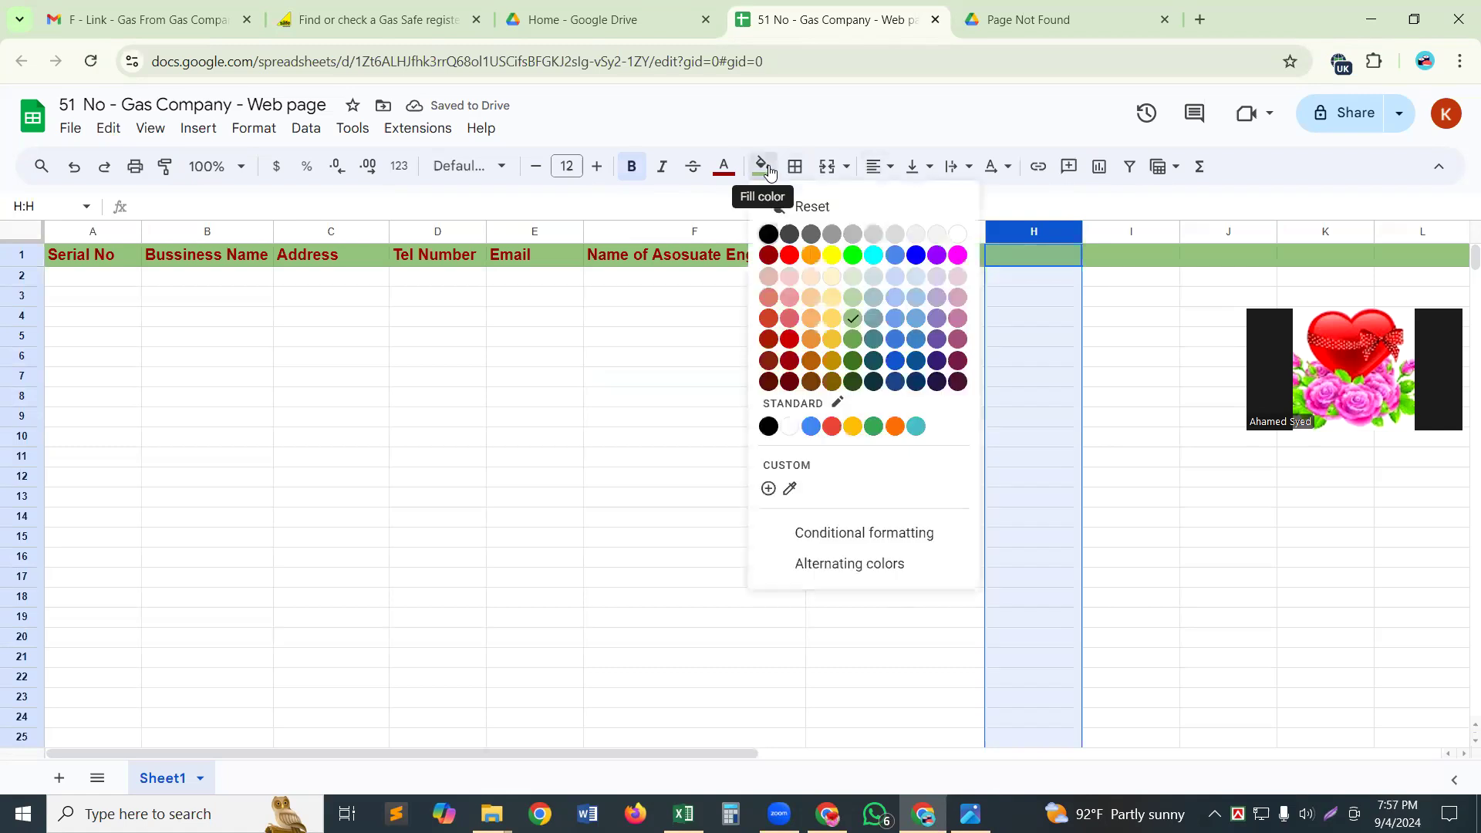
left_click(829, 319)
left_click(817, 338)
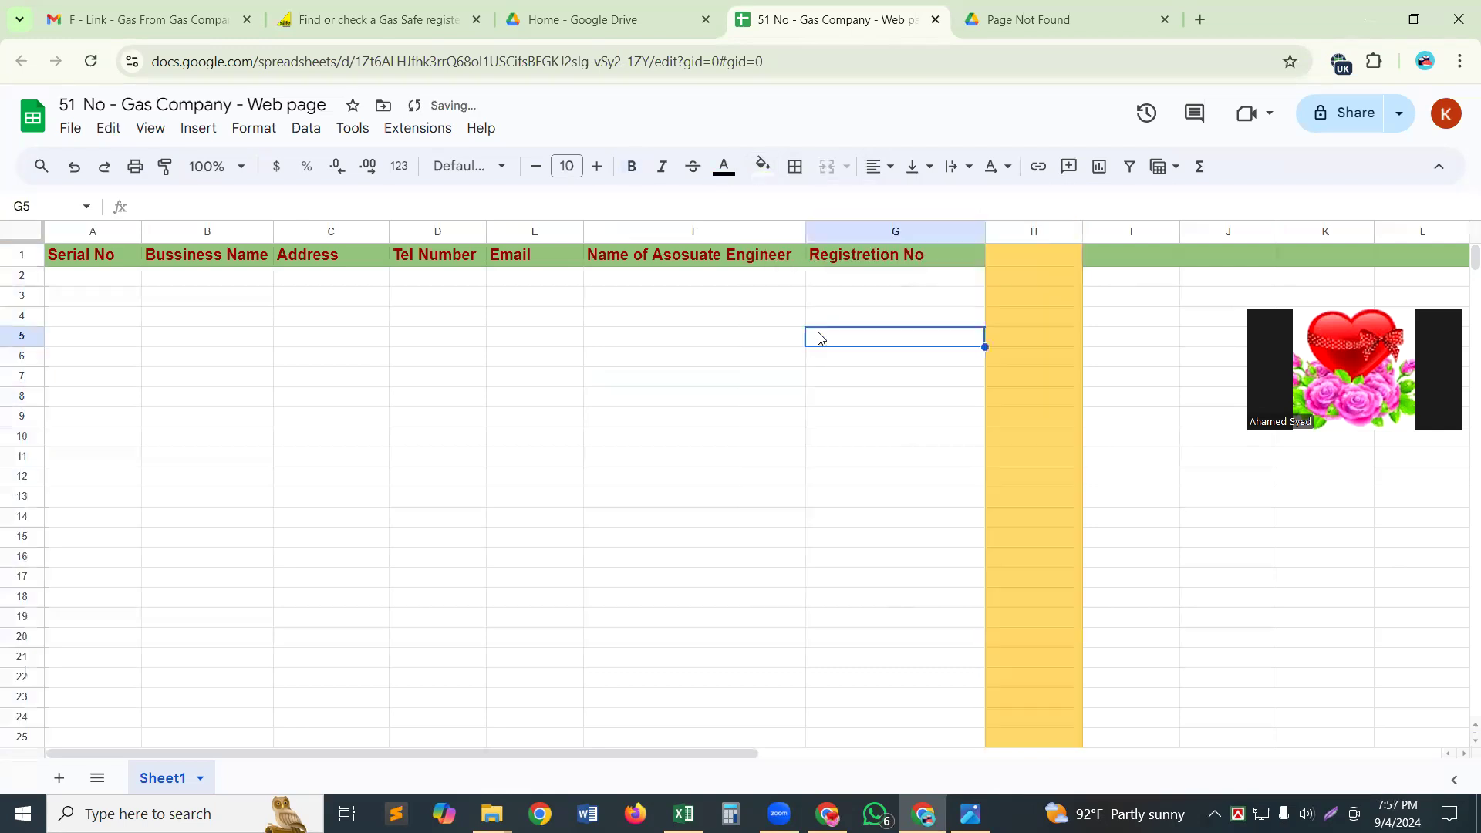
Step: Apply all borders to heading row 1 and to every cell of the sheet
left_click(23, 257)
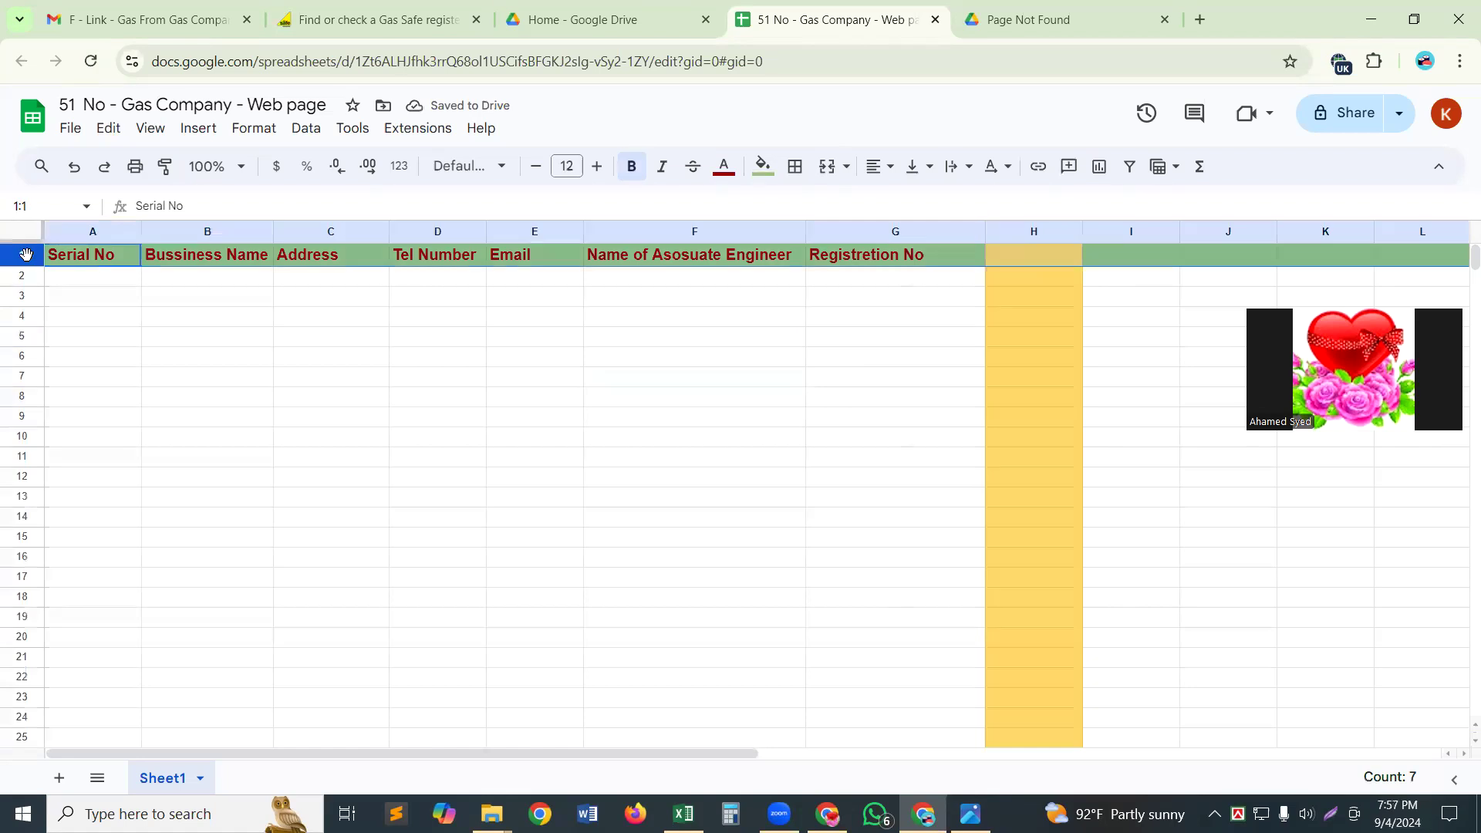
left_click(794, 171)
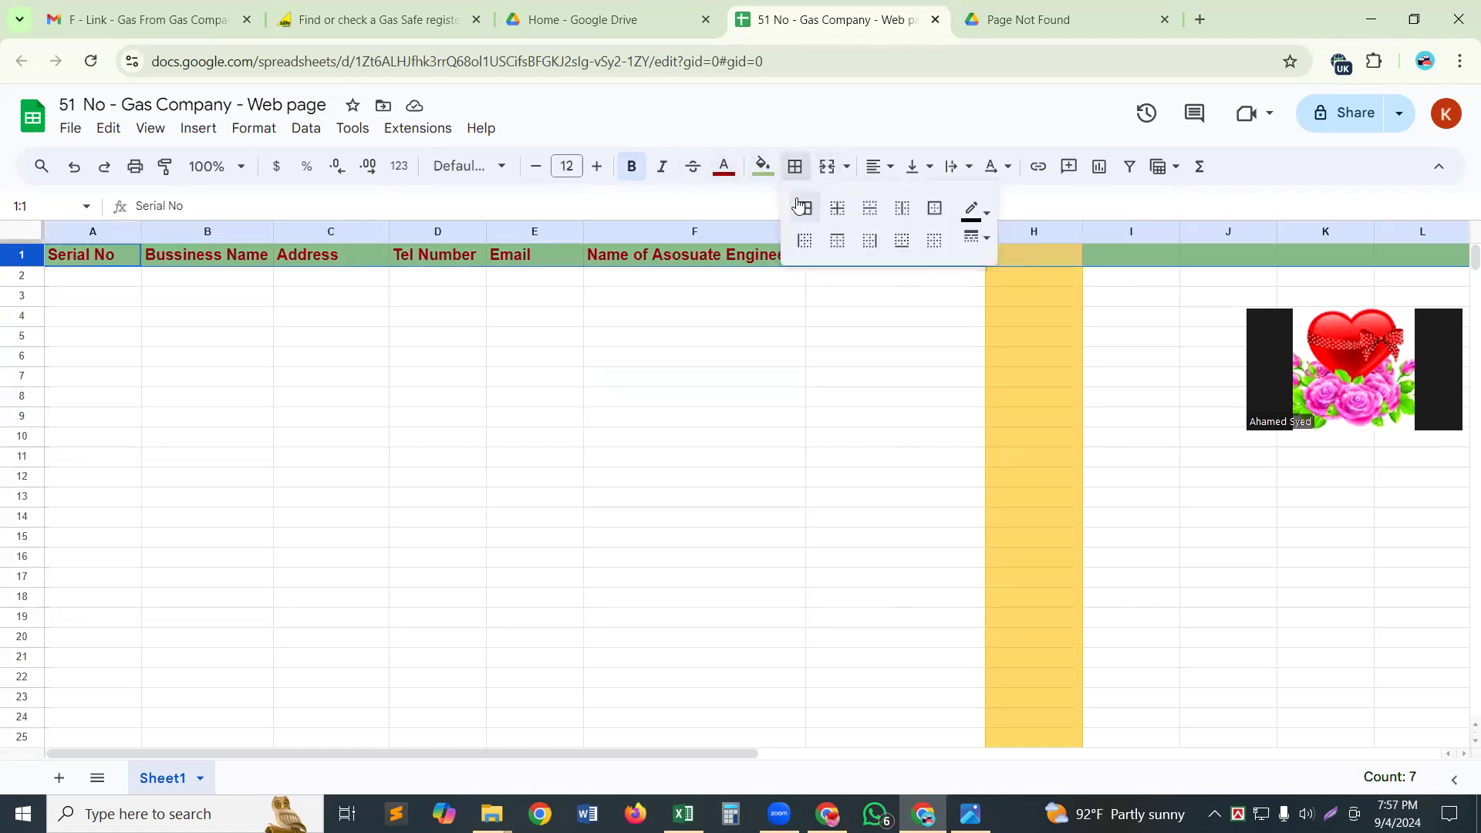
left_click(800, 205)
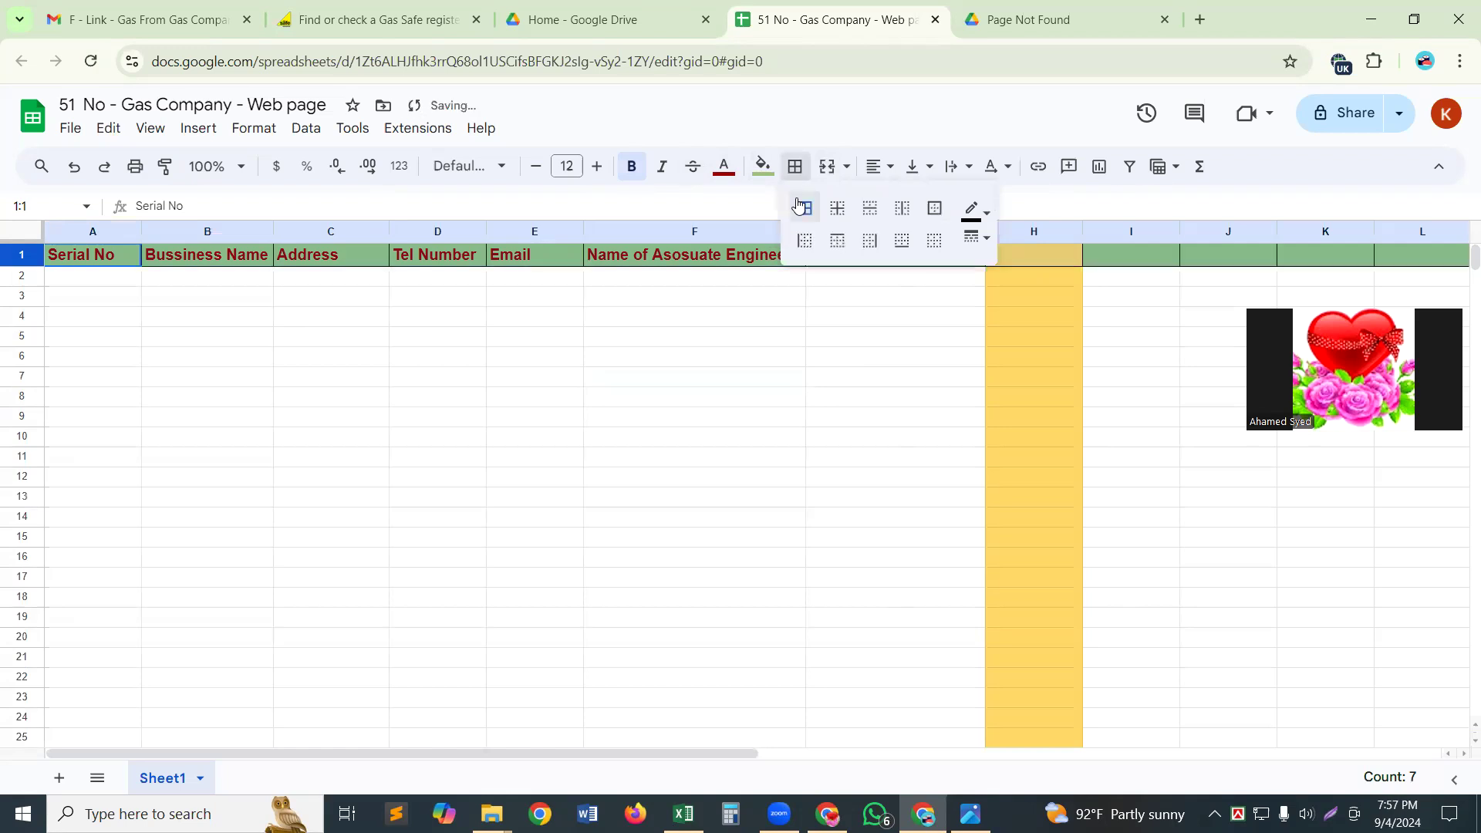
left_click(799, 218)
left_click(811, 208)
left_click(14, 234)
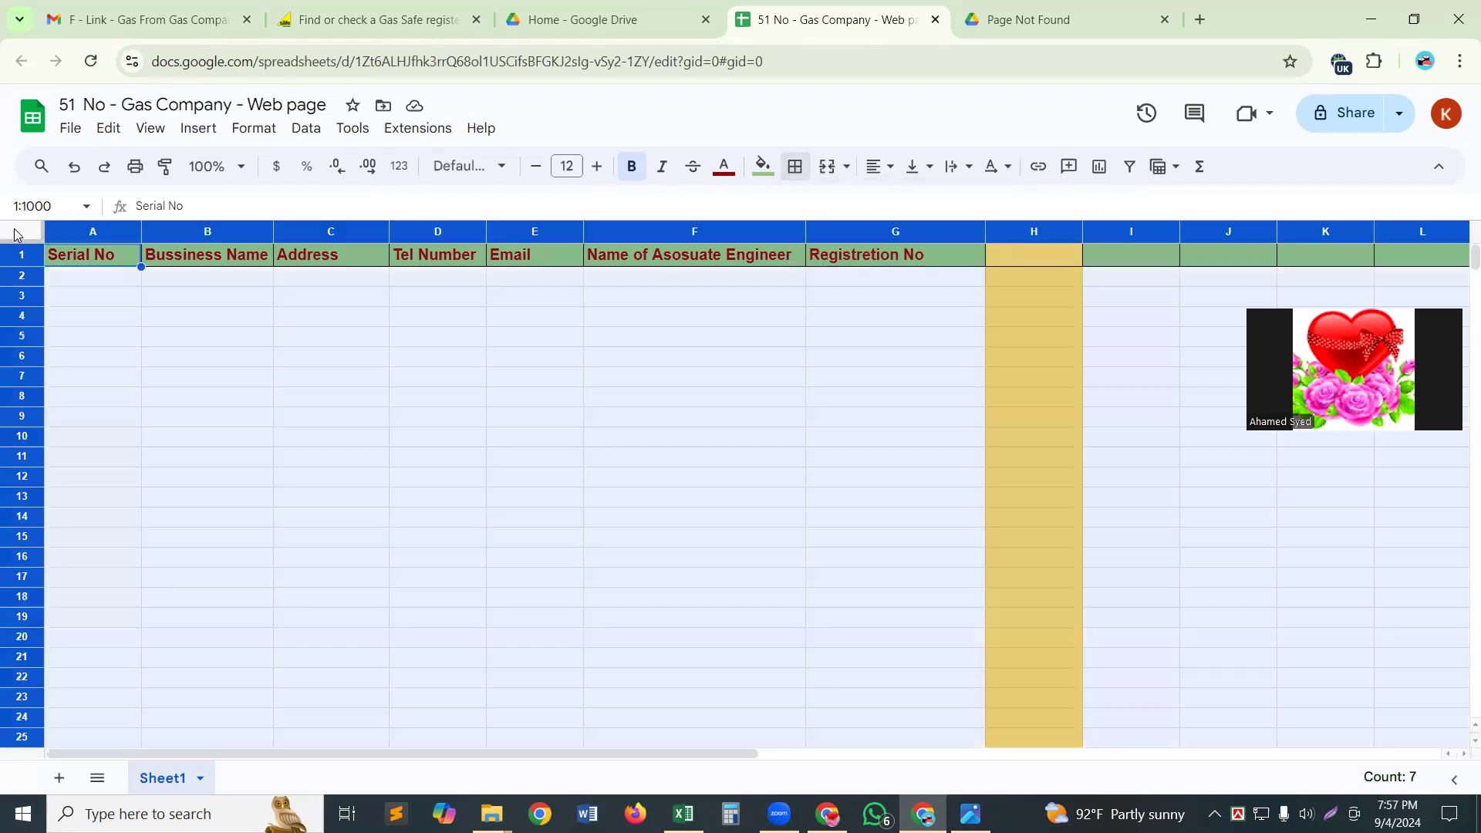
left_click(791, 168)
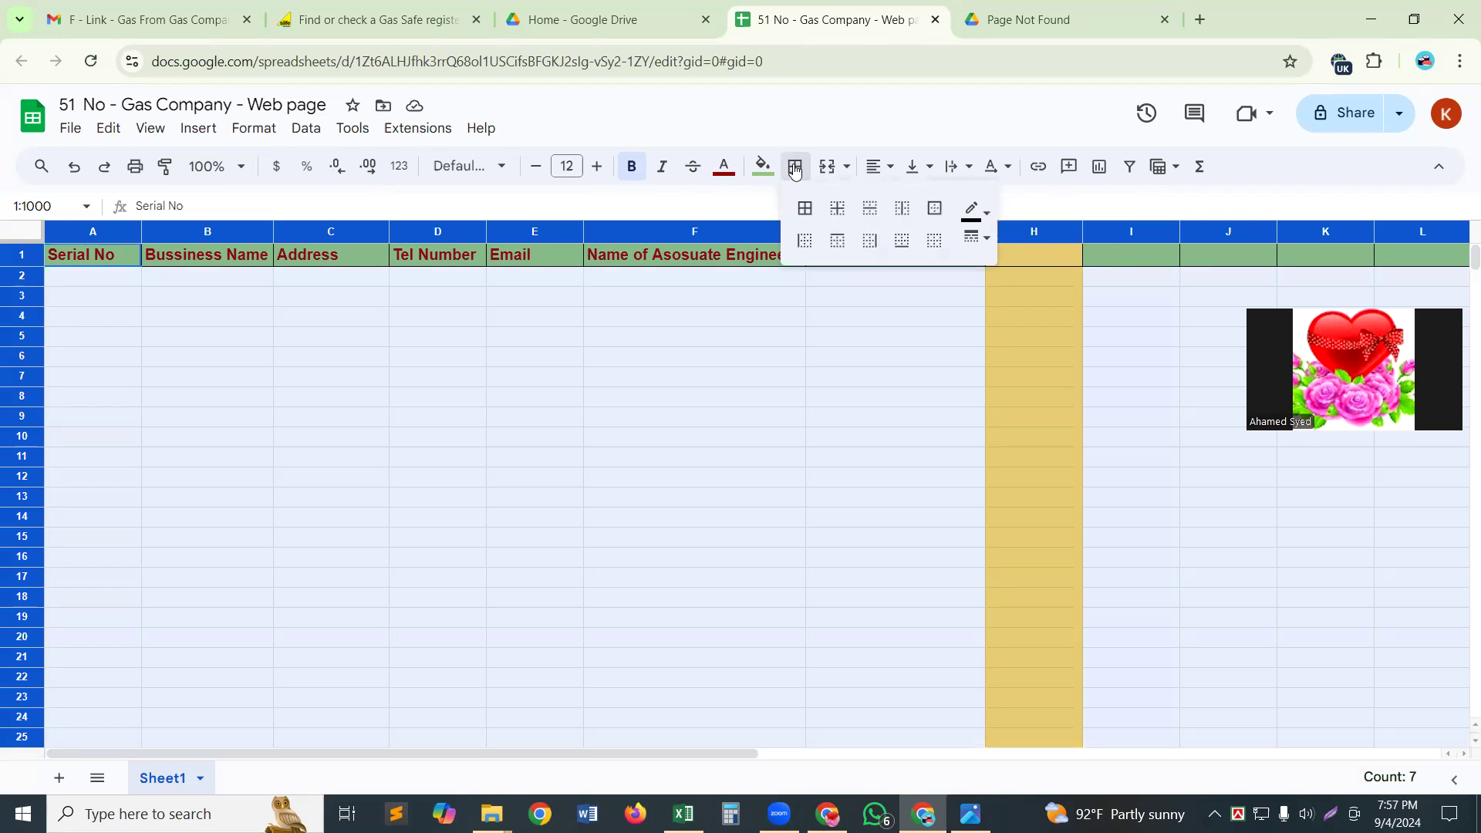
left_click(806, 208)
left_click(703, 498)
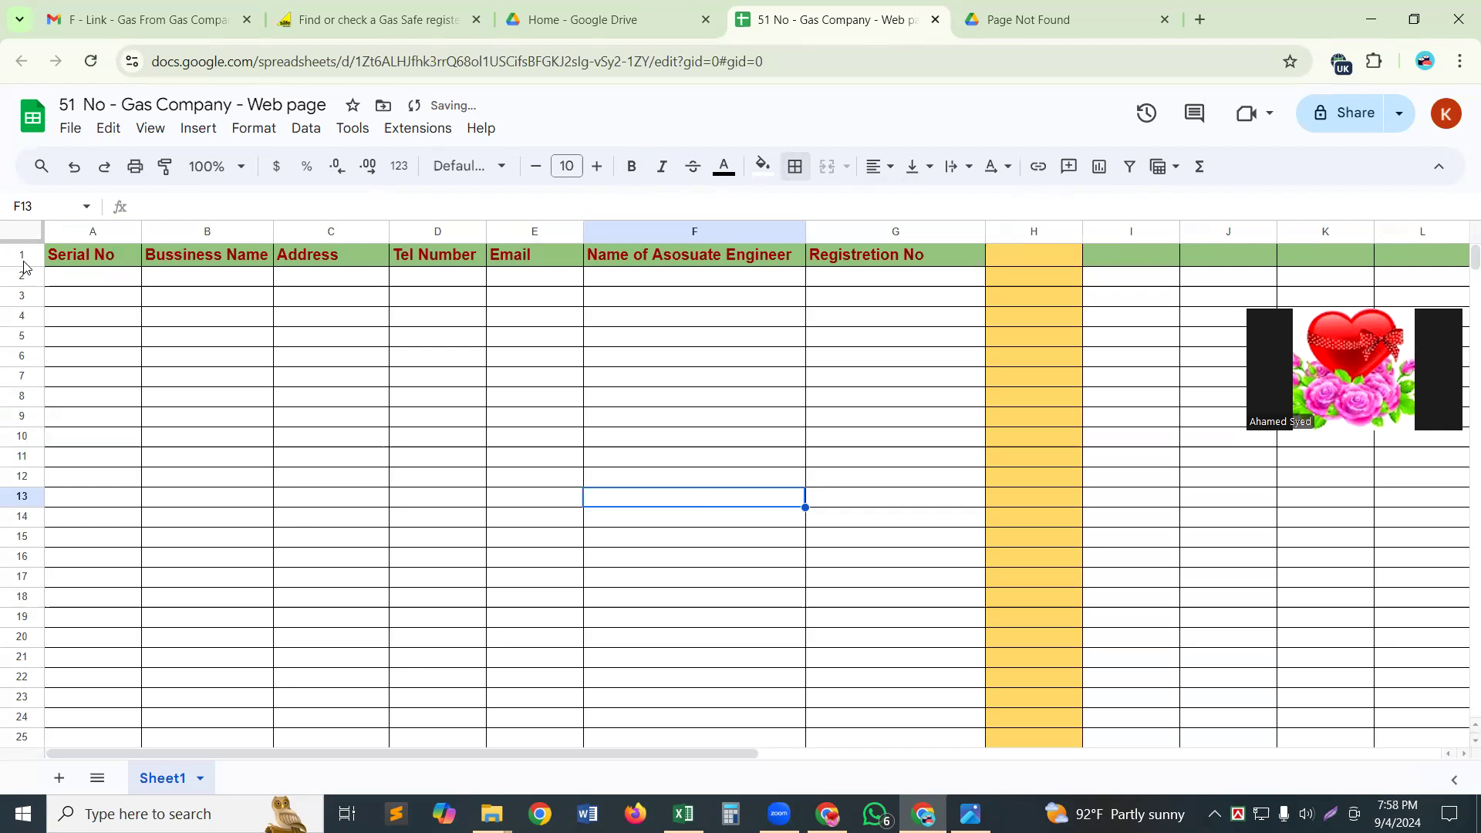
Step: Center the headings in row 1 horizontally
left_click(22, 256)
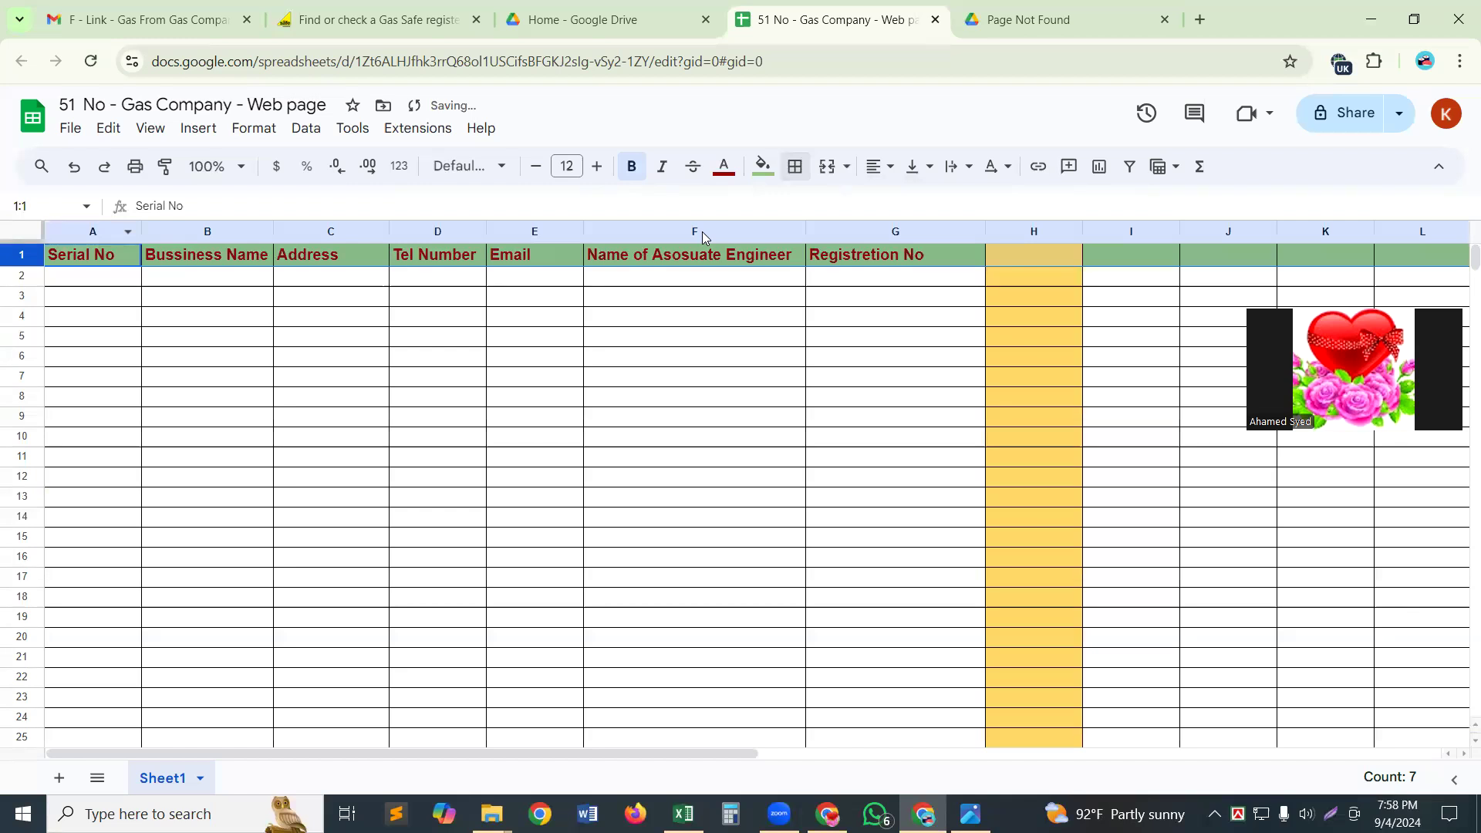
left_click(893, 169)
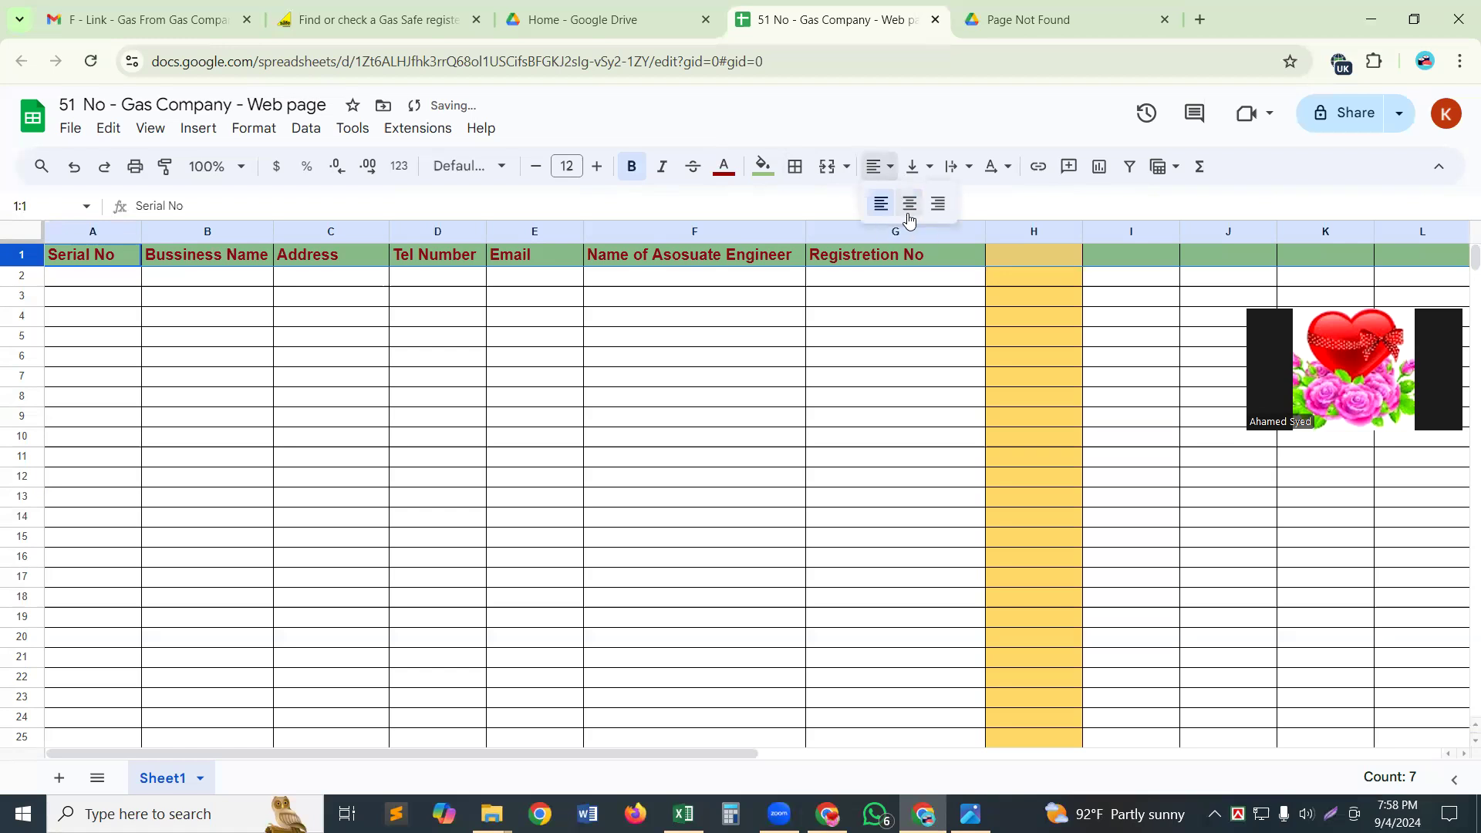
left_click(909, 205)
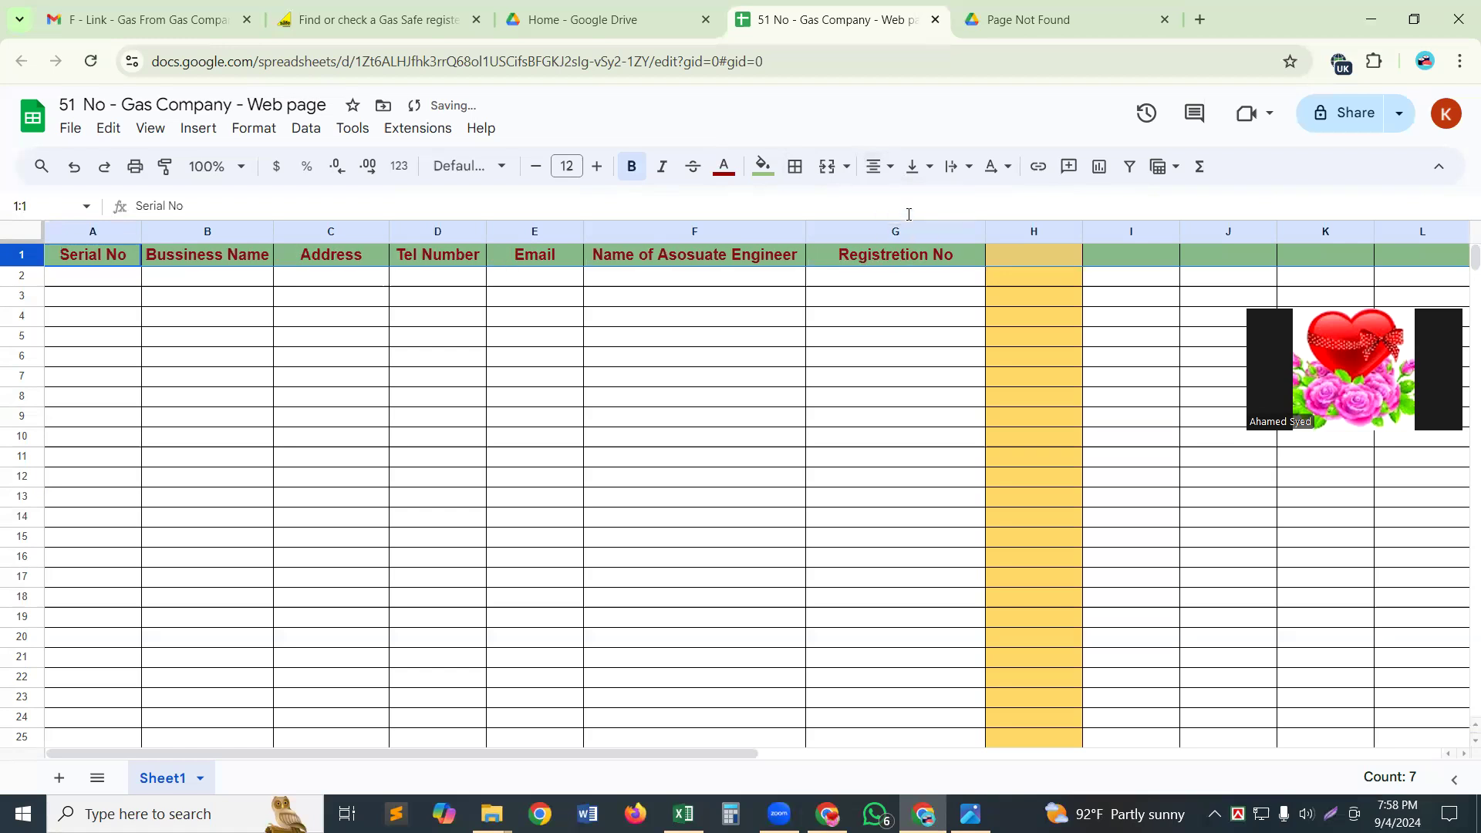
Step: Widen the Email, Tel Number and Address columns to make room for their entries
left_click_drag(583, 231, 671, 231)
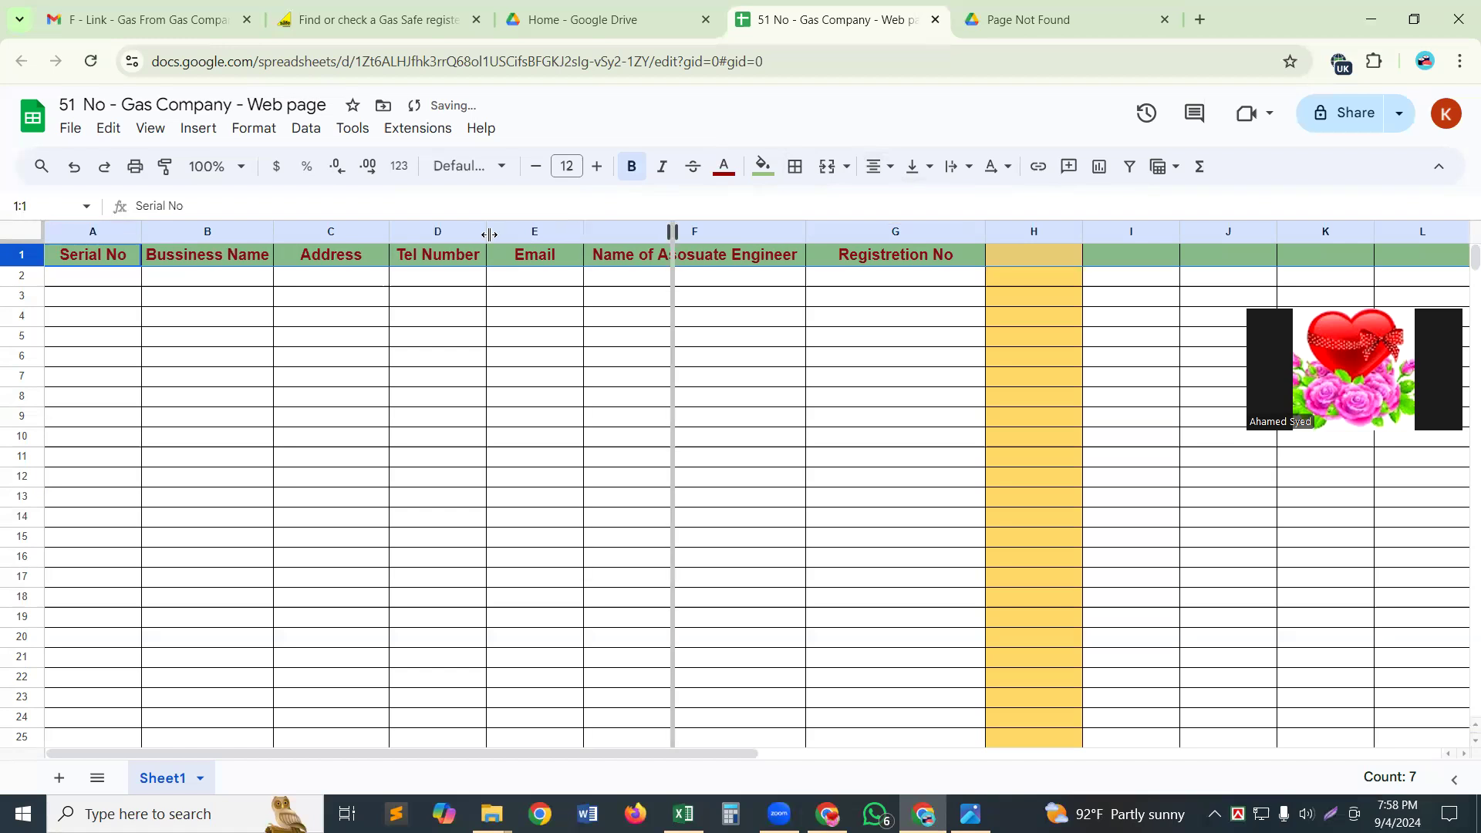
left_click_drag(489, 234, 522, 233)
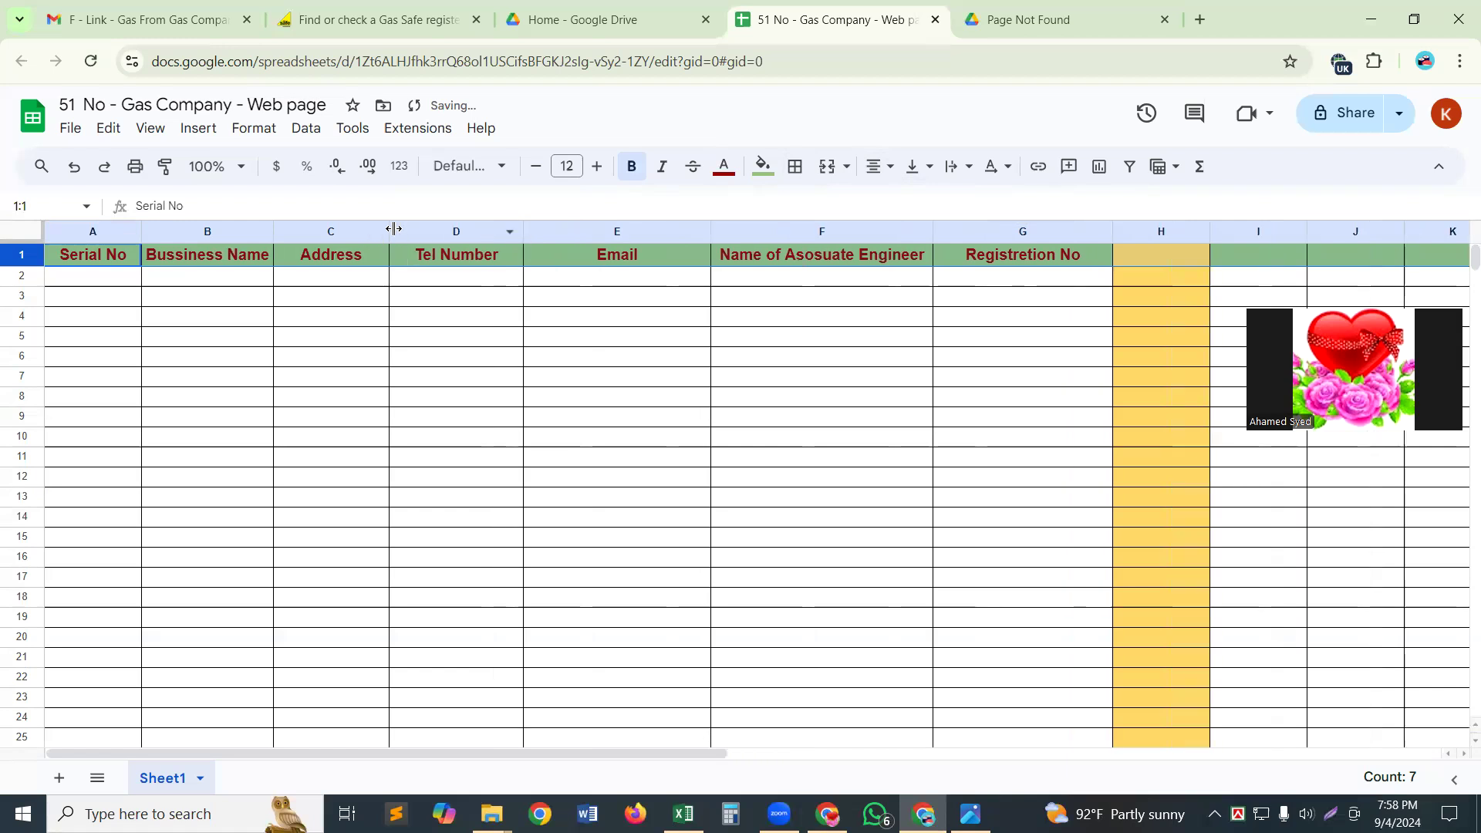
left_click_drag(393, 230, 425, 445)
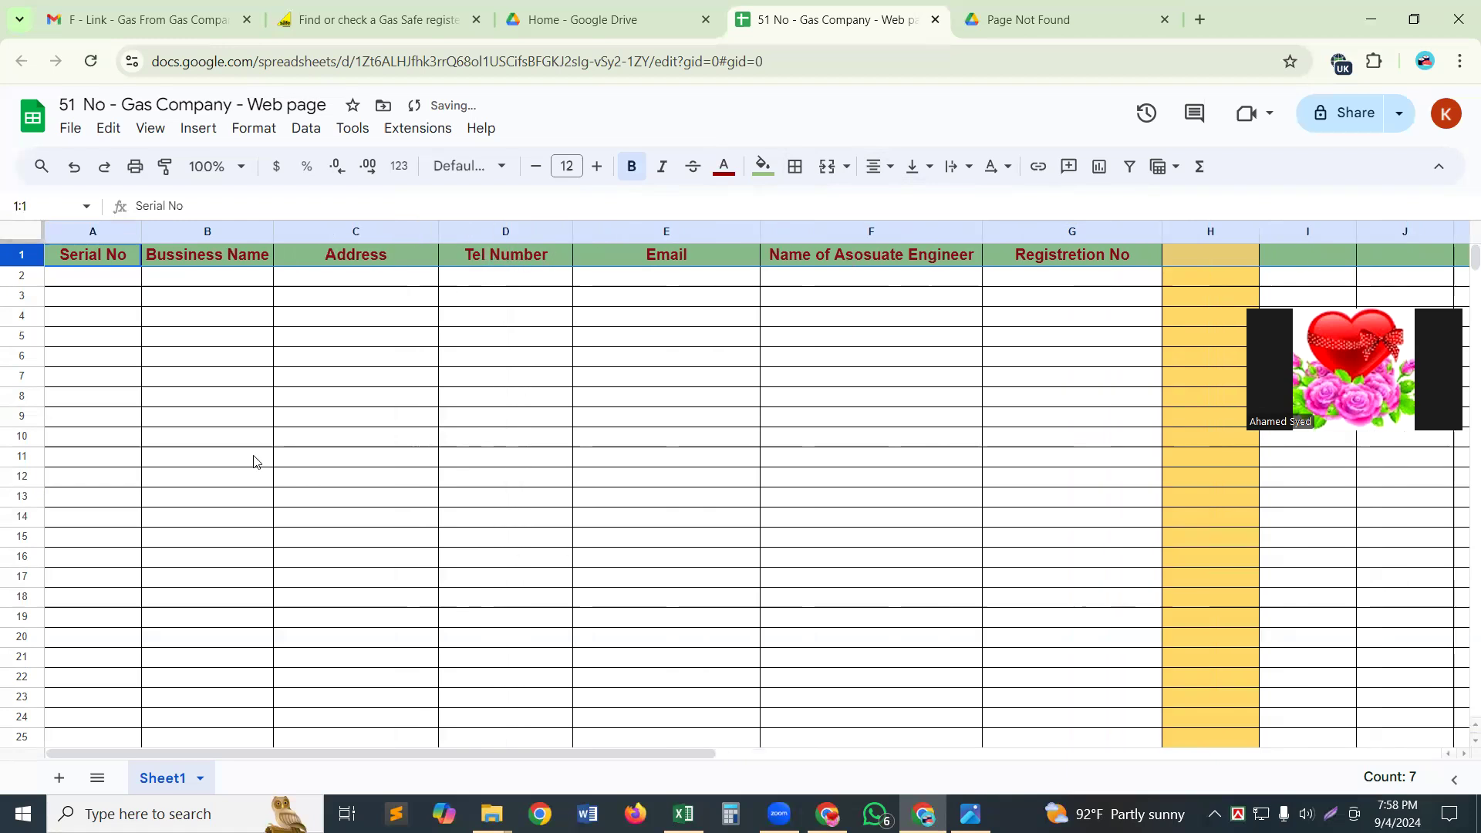
Step: Enter "NO -01" in cell A2 and autofill the serial numbers down column A to row 74
left_click(86, 282)
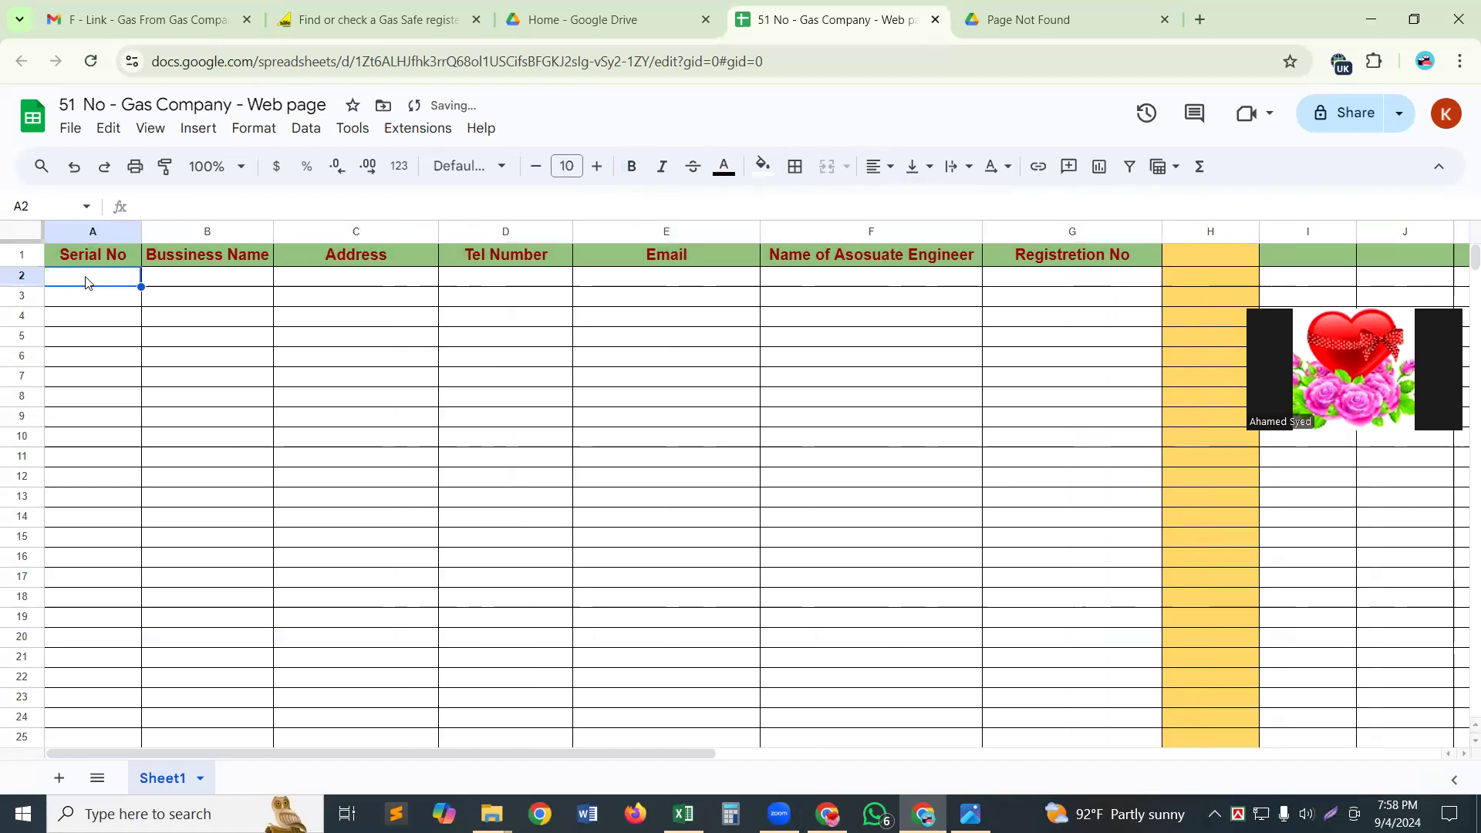
type("NO -01")
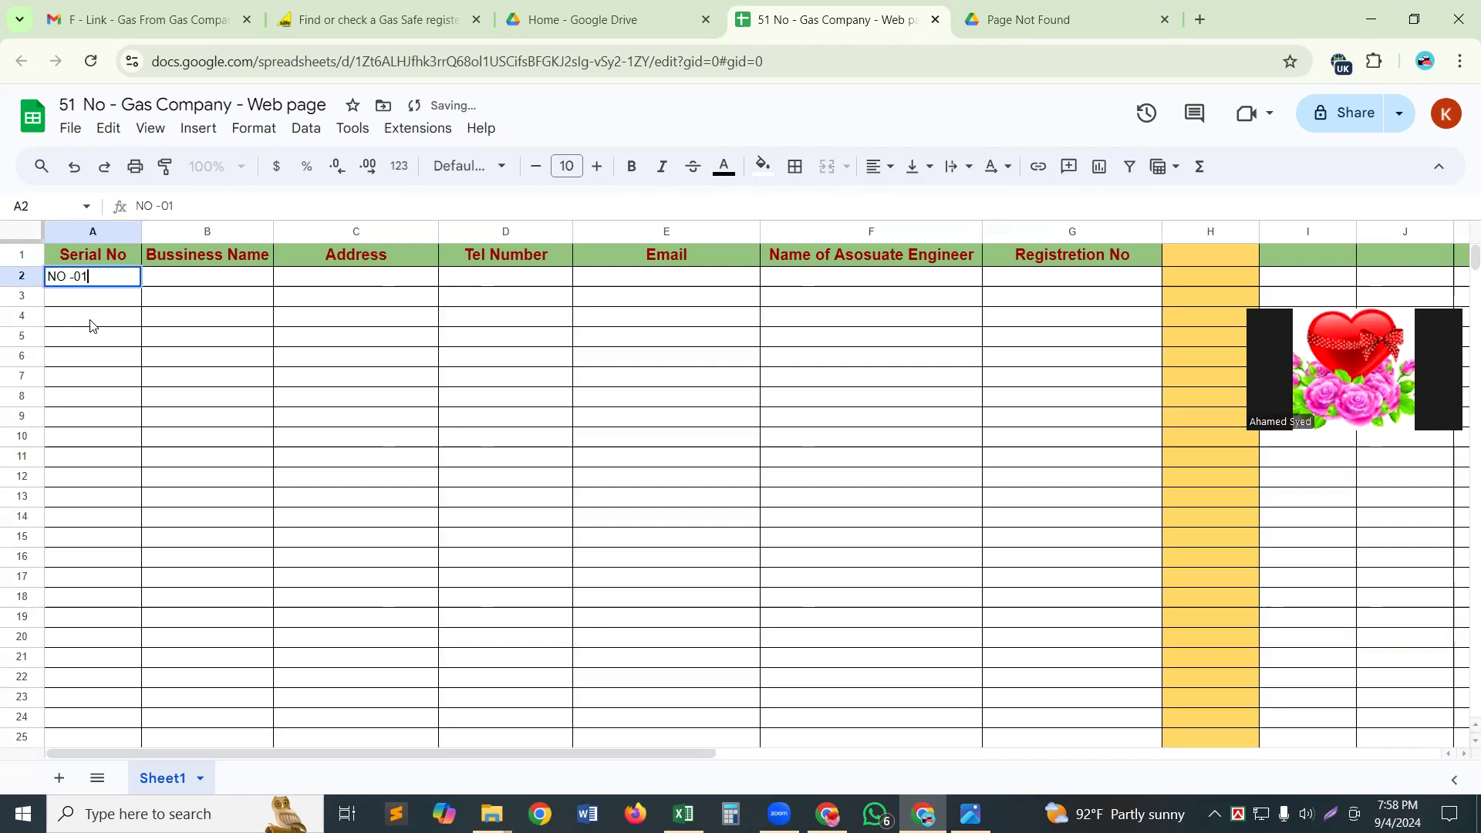
left_click(91, 325)
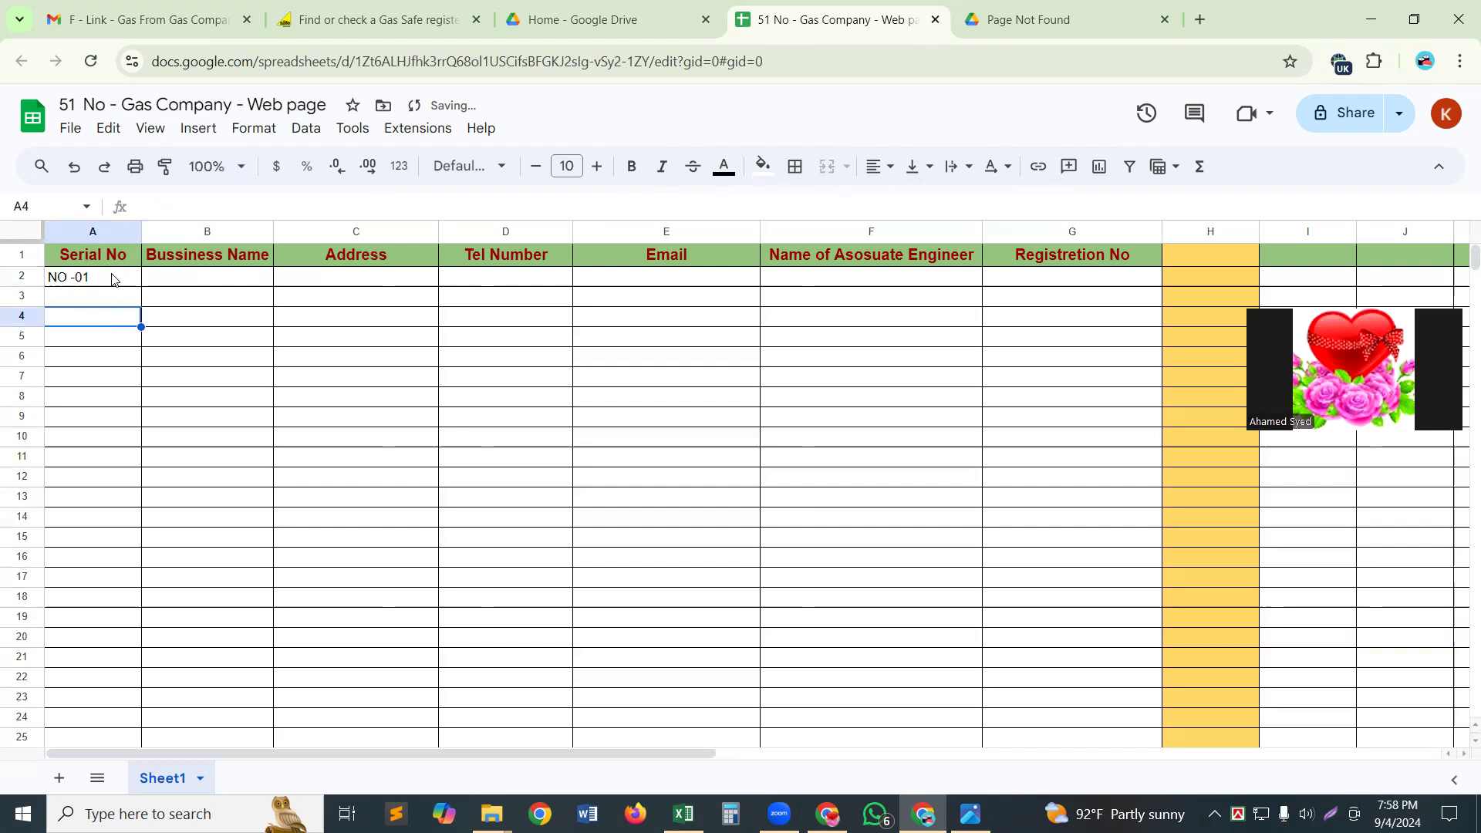
left_click(114, 279)
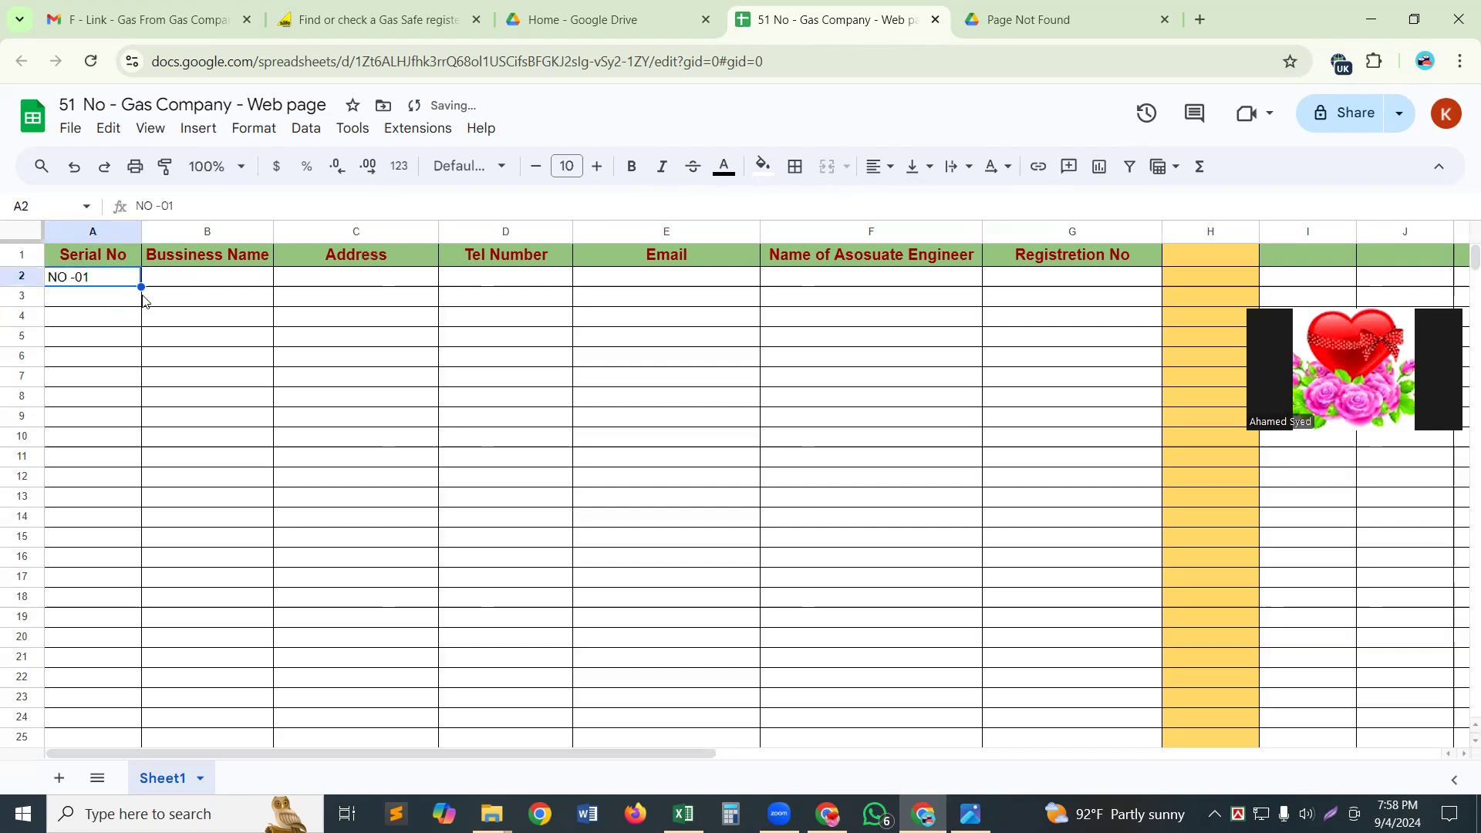
left_click_drag(139, 284, 235, 676)
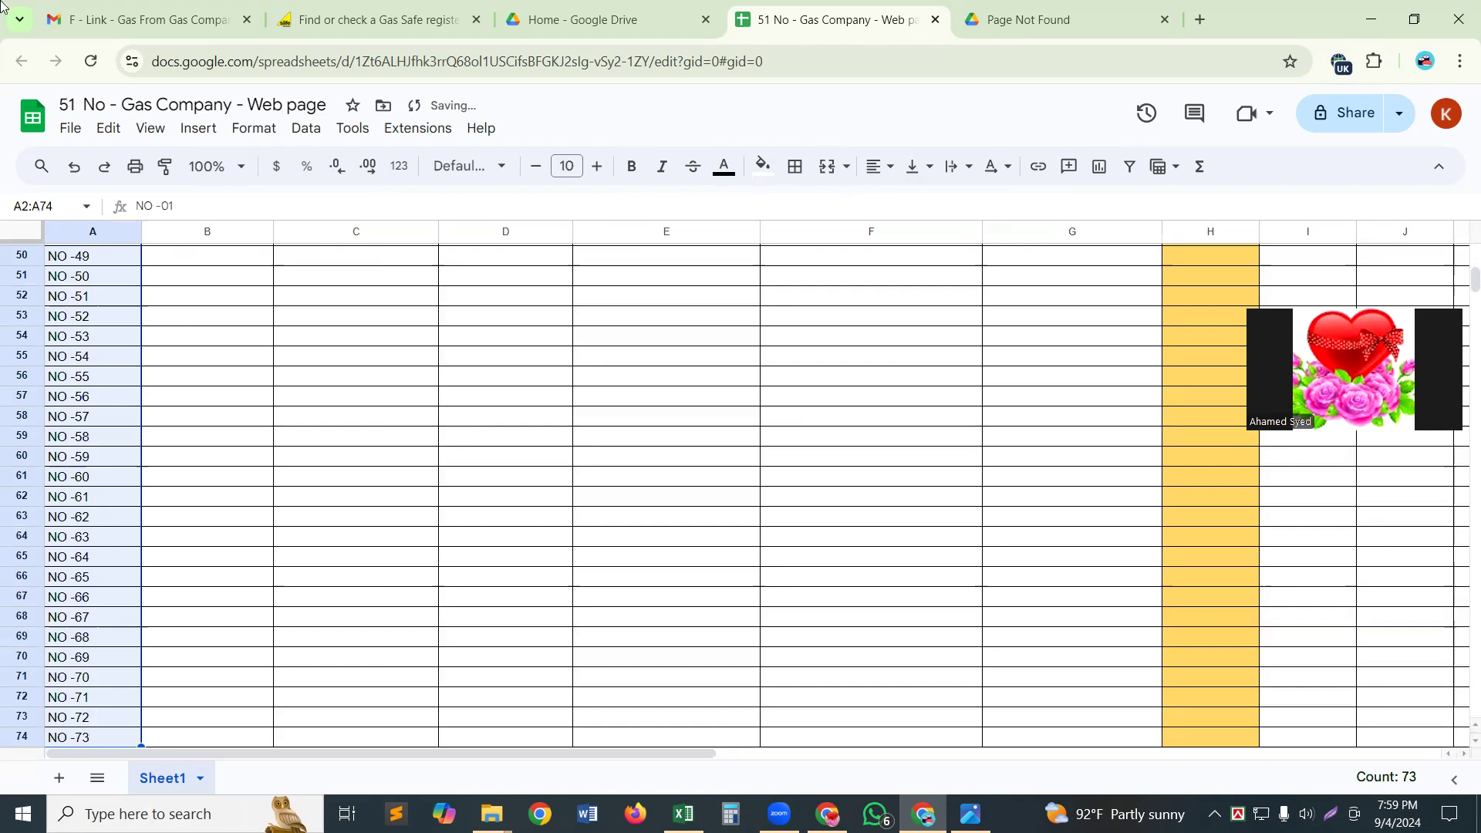
Step: Center the contents of the whole Serial No column horizontally
scroll(195, 279, "up", 15)
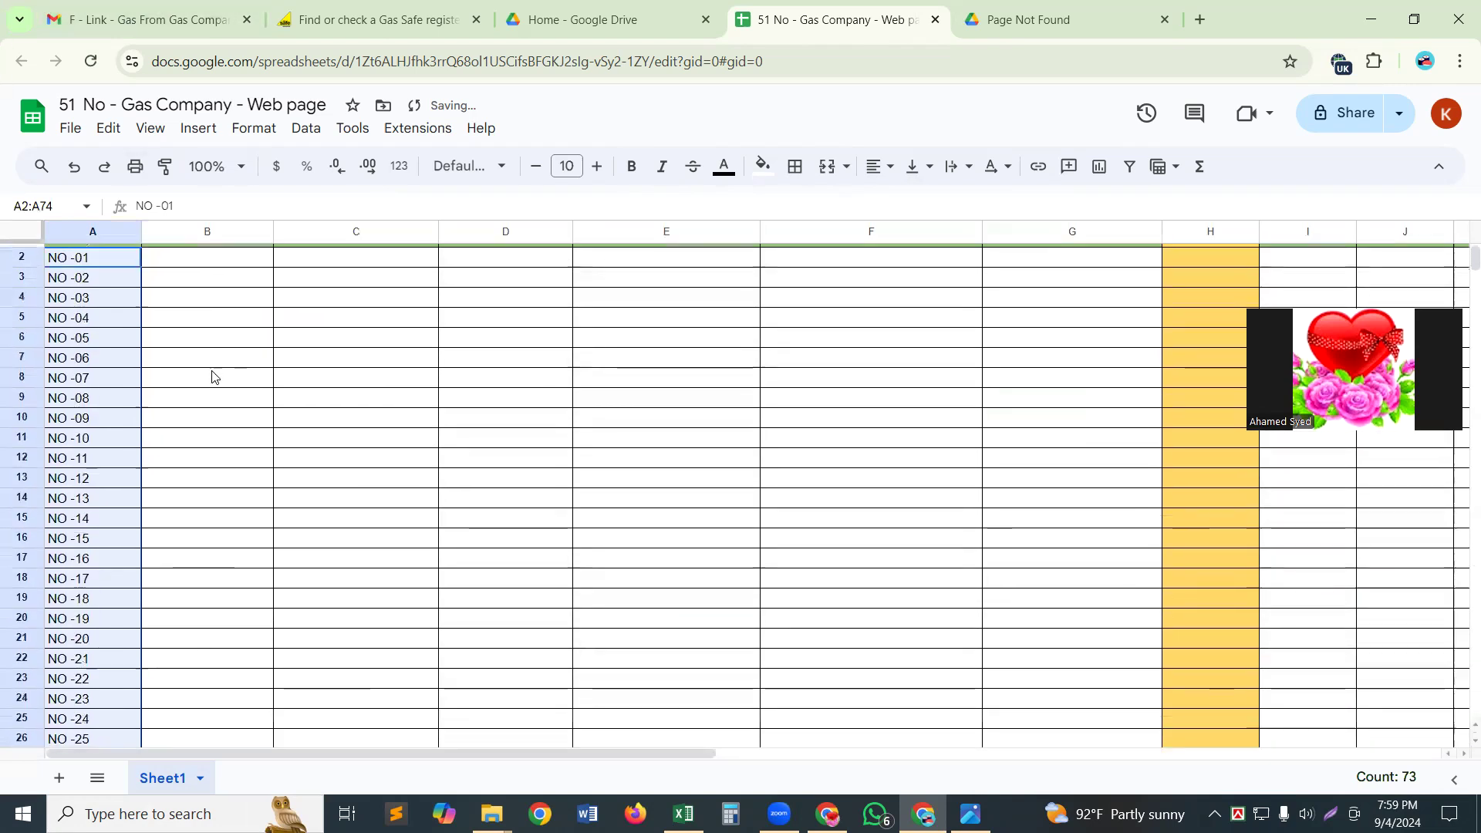
left_click(96, 225)
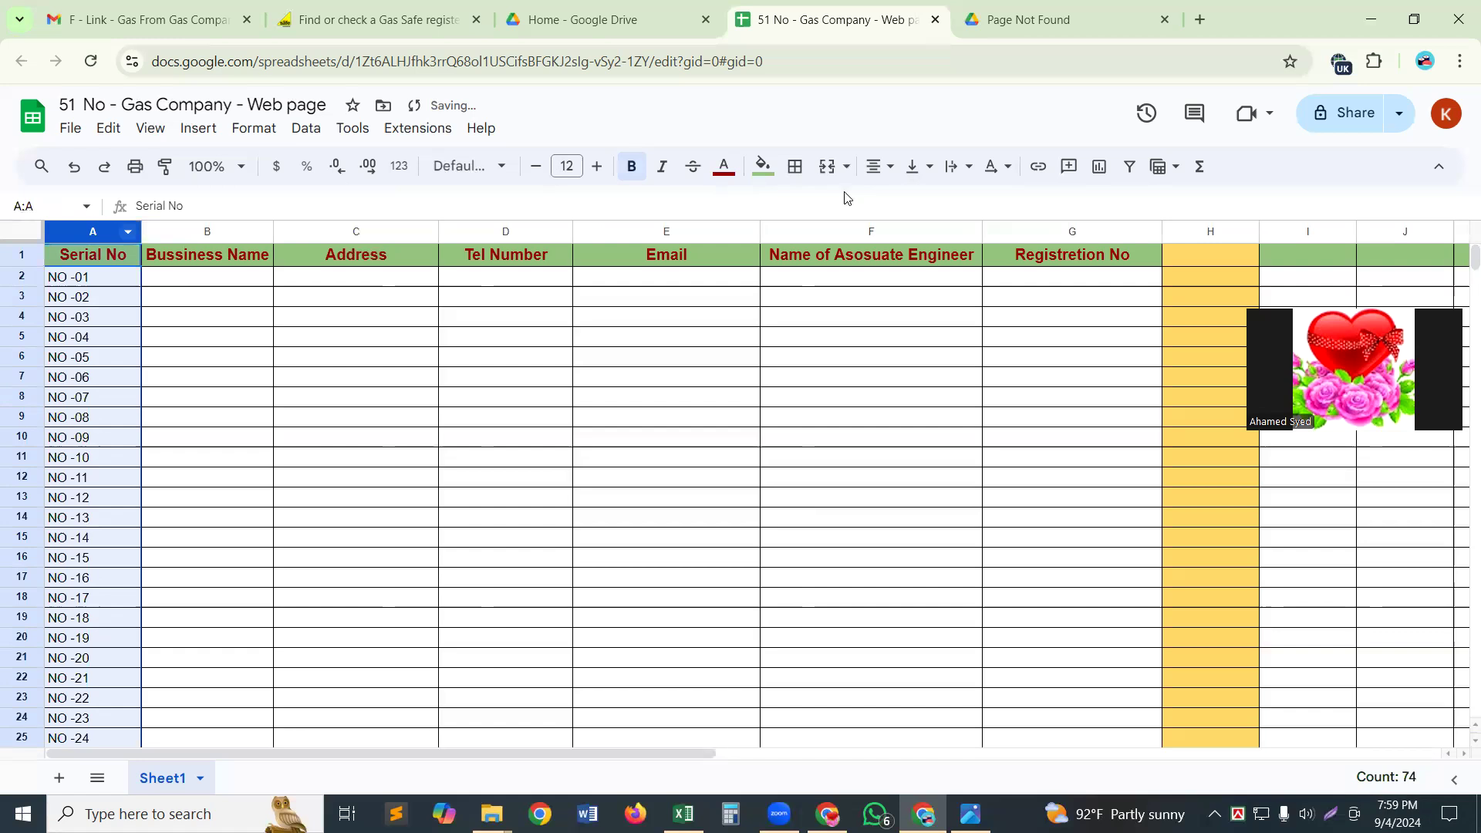
left_click(894, 168)
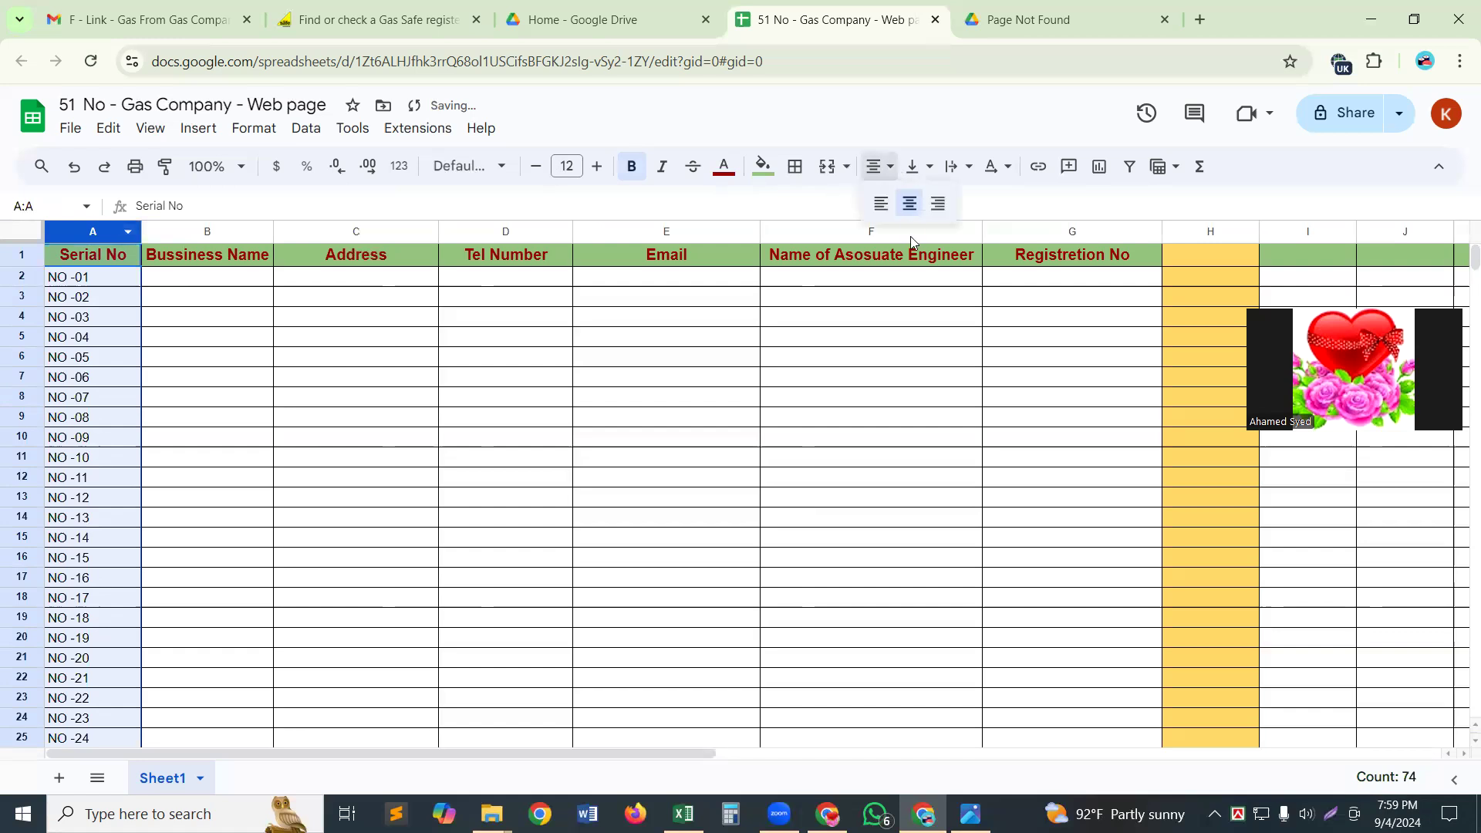
left_click(909, 205)
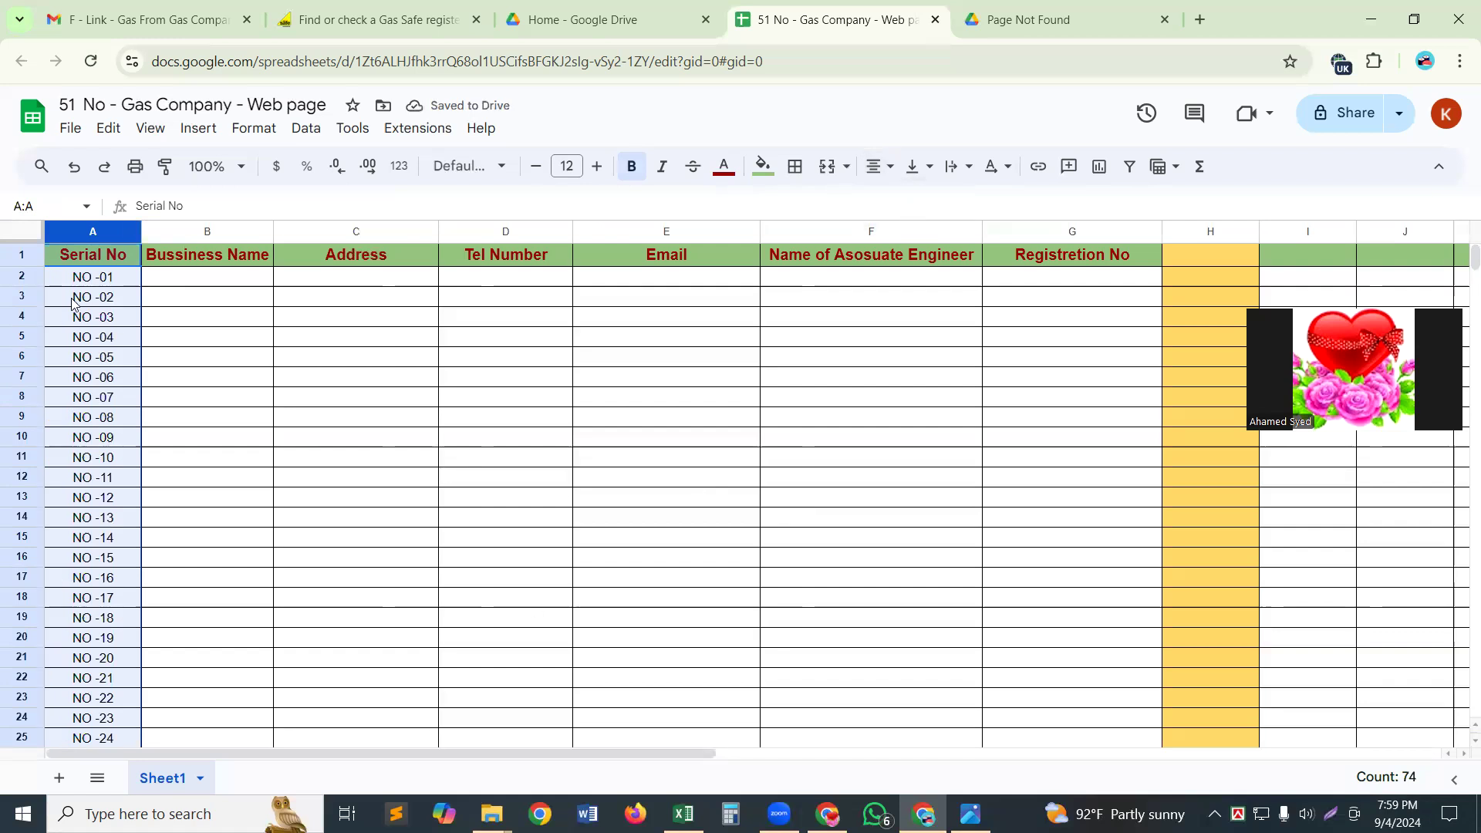
Step: Freeze the heading row and check that it stays in place while the sheet scrolls
left_click(10, 247)
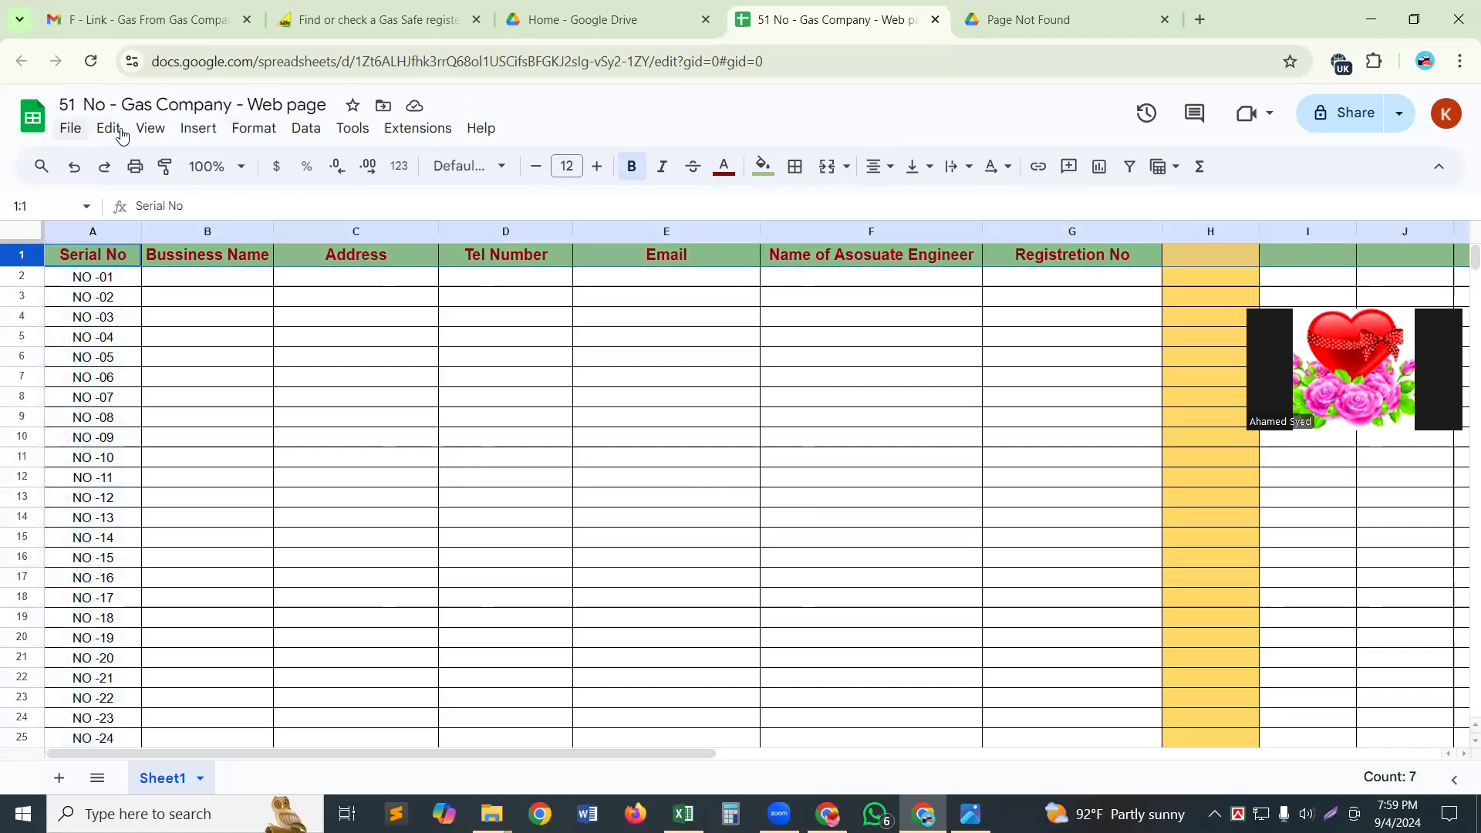
left_click(163, 133)
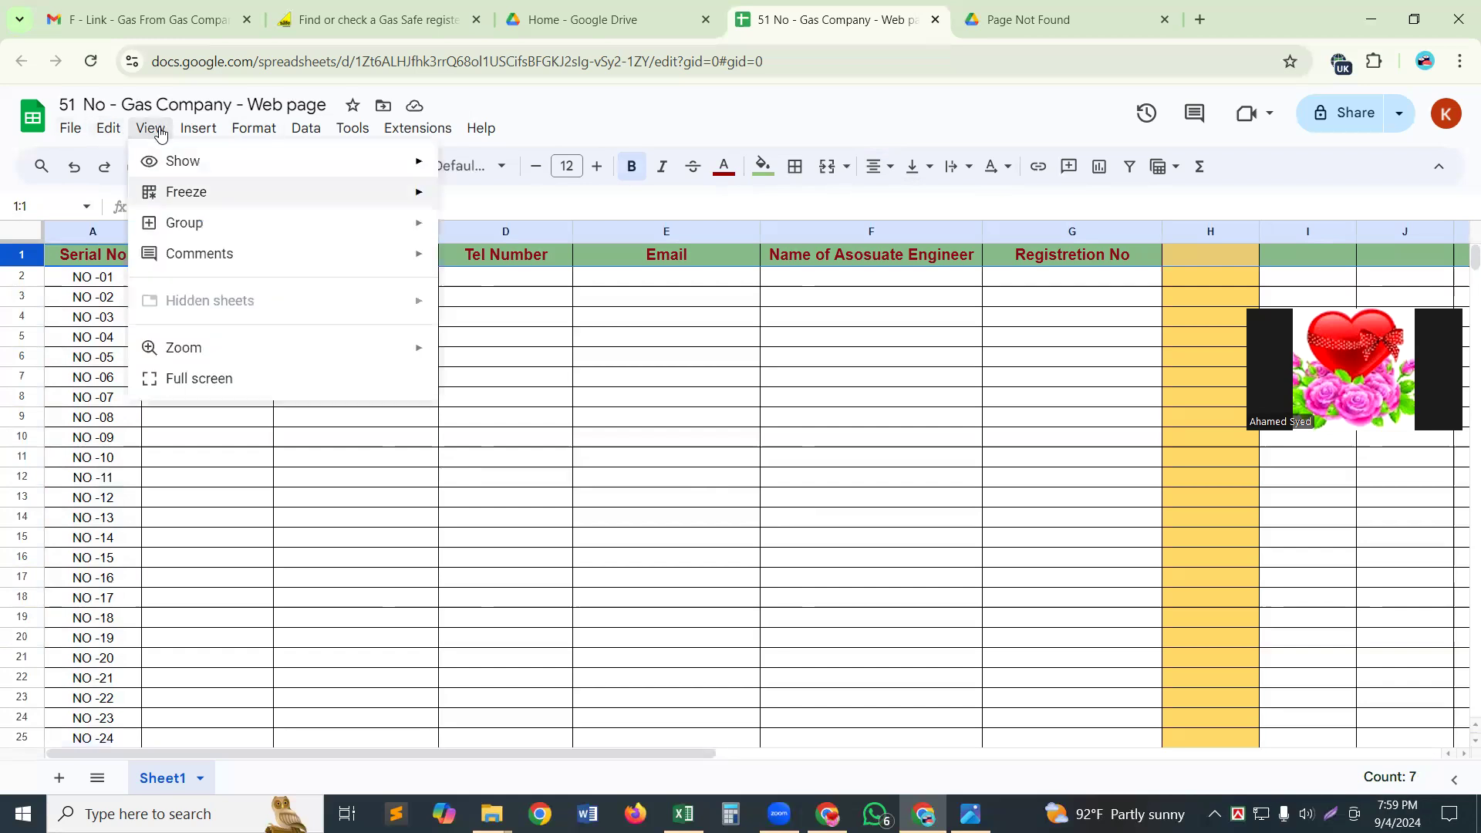
mouse_move(209, 197)
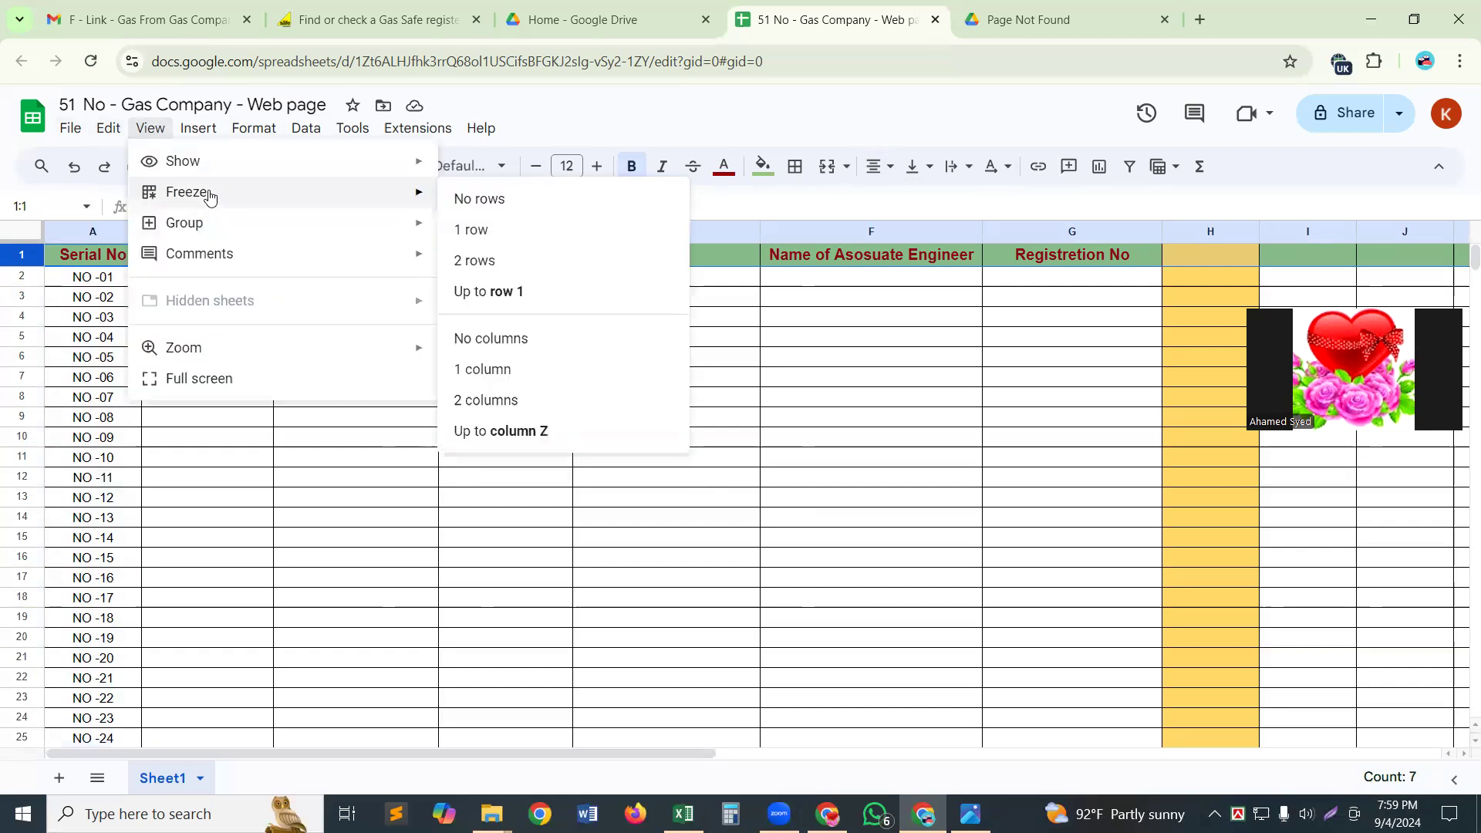
left_click(523, 231)
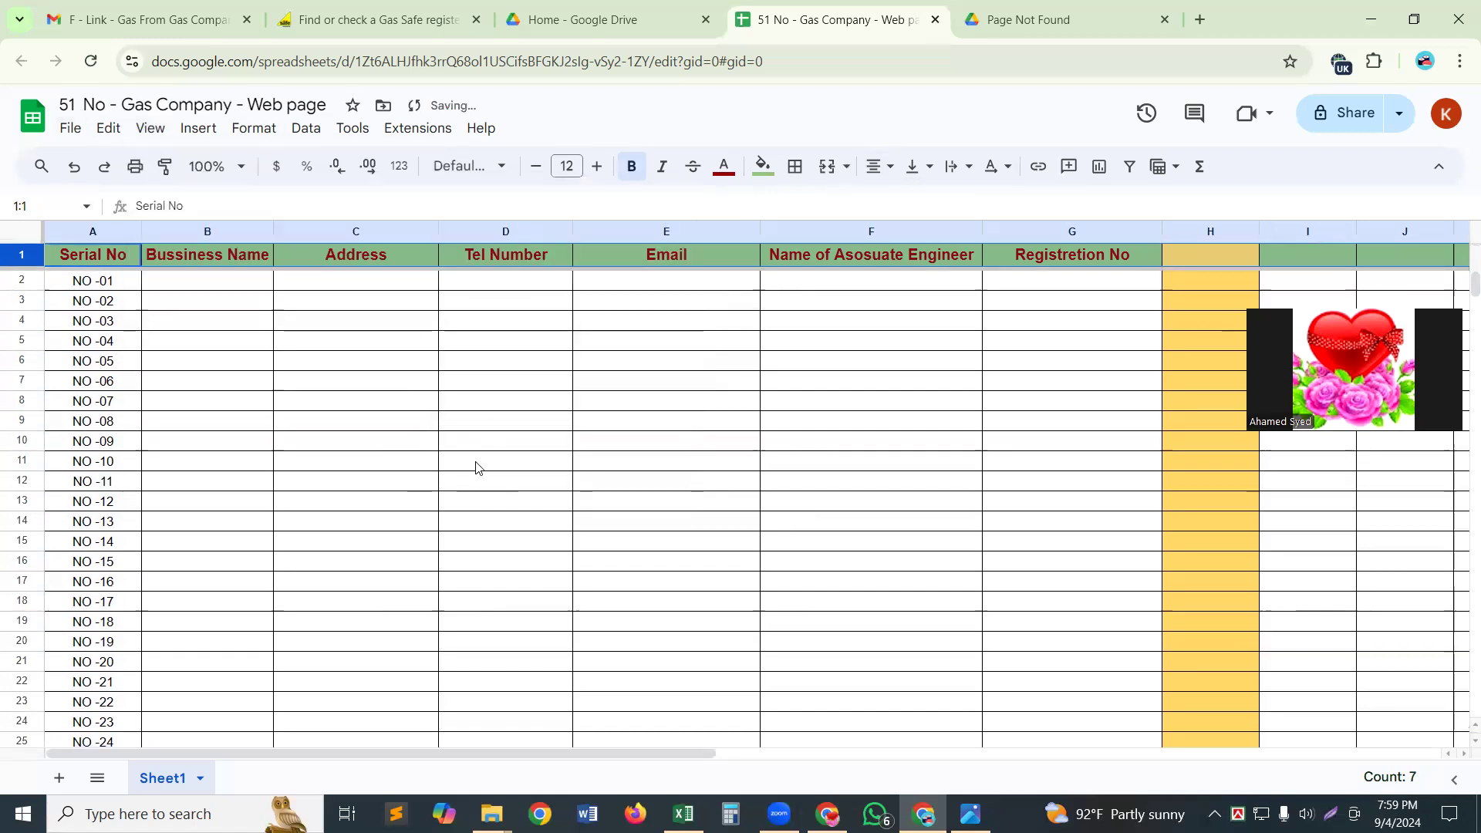
scroll(476, 468, "down", 2)
scroll(476, 468, "up", 2)
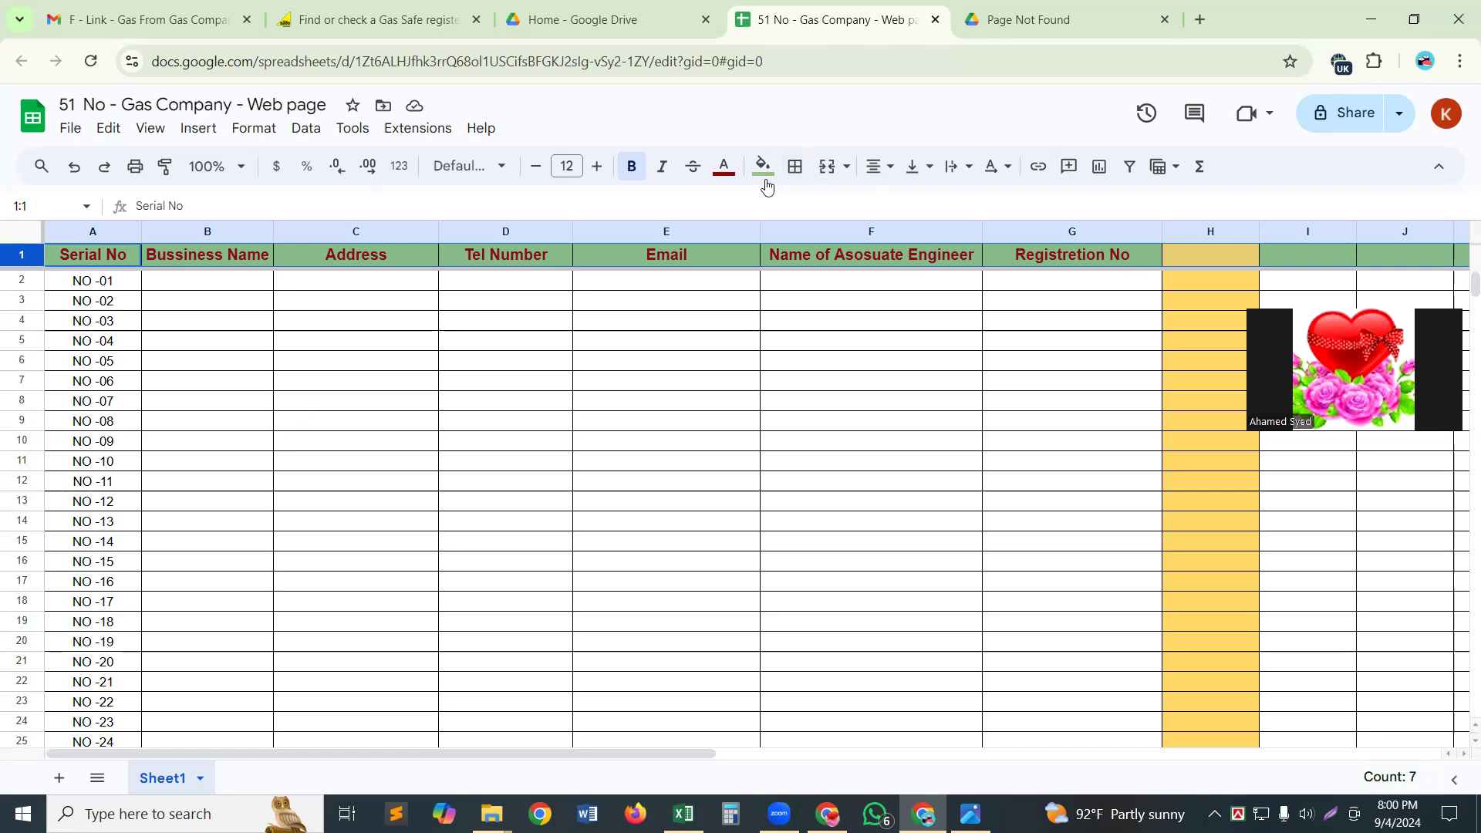
Step: Copy the business name "Hamifly Limited t/a AJM Plumbing" from the Gas Safe results into cell B2 and widen column B to fit it
left_click(402, 22)
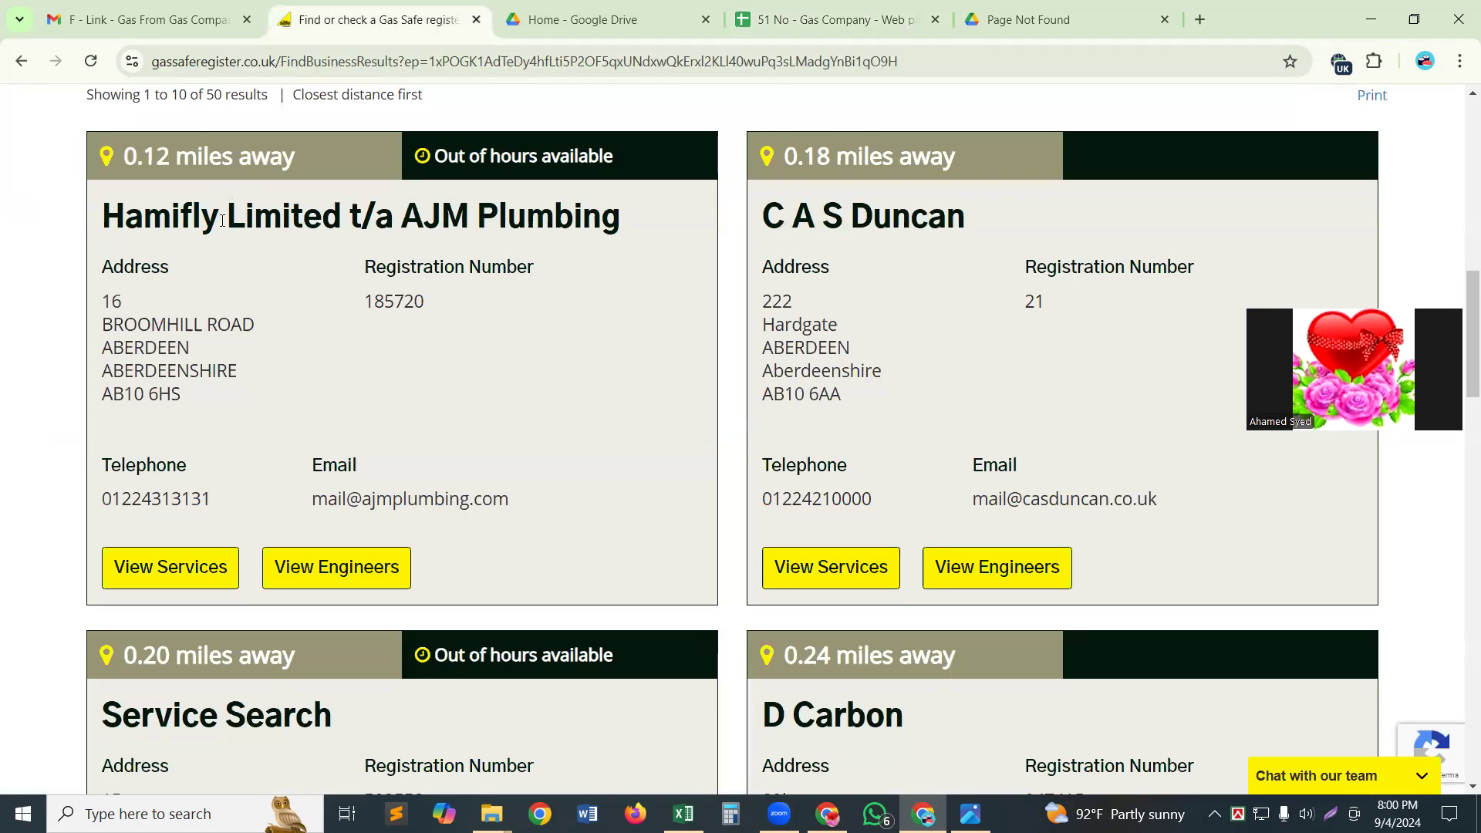
triple_click(268, 222)
key("ctrl+c")
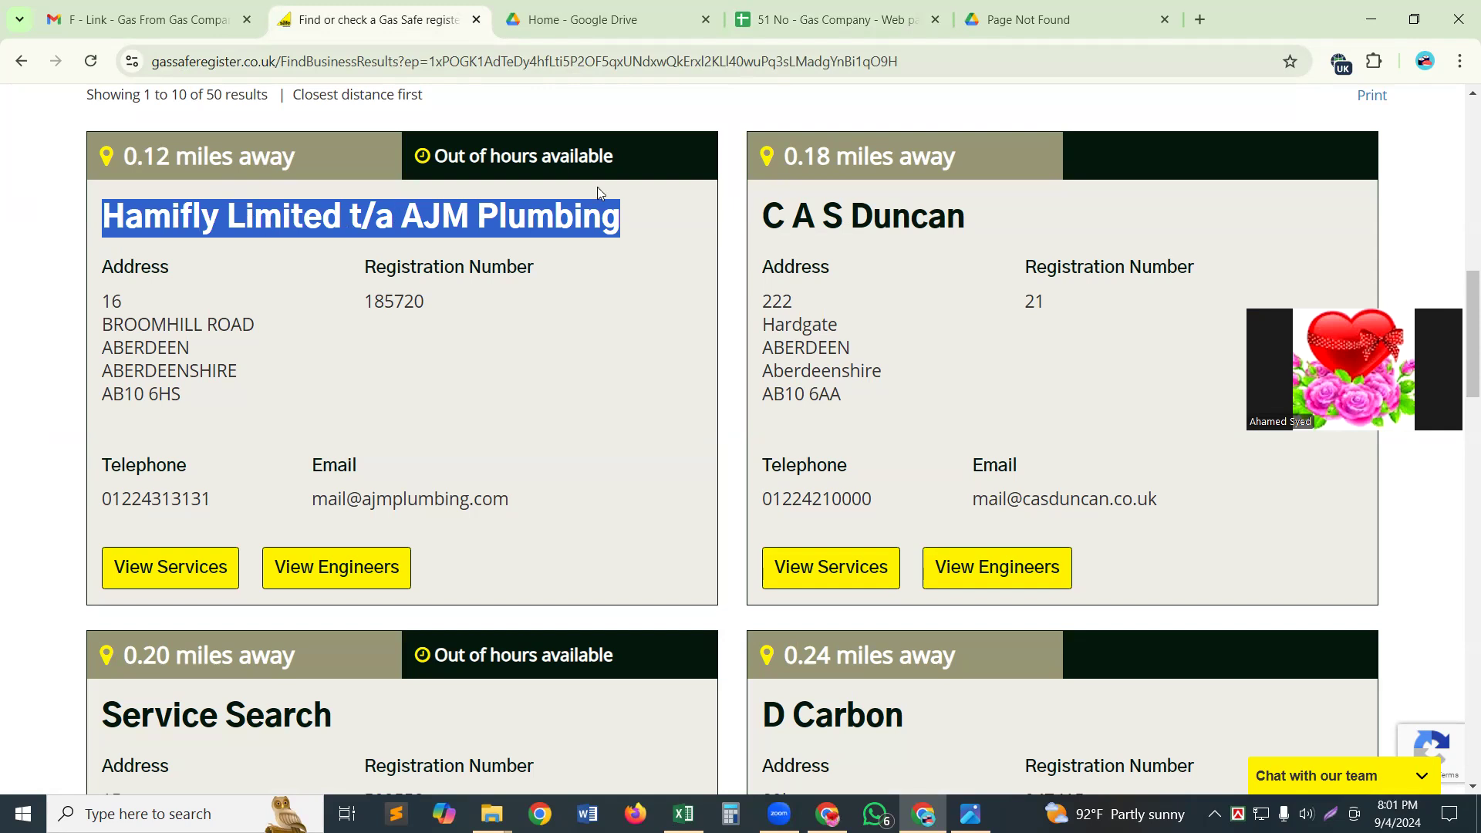
left_click(802, 7)
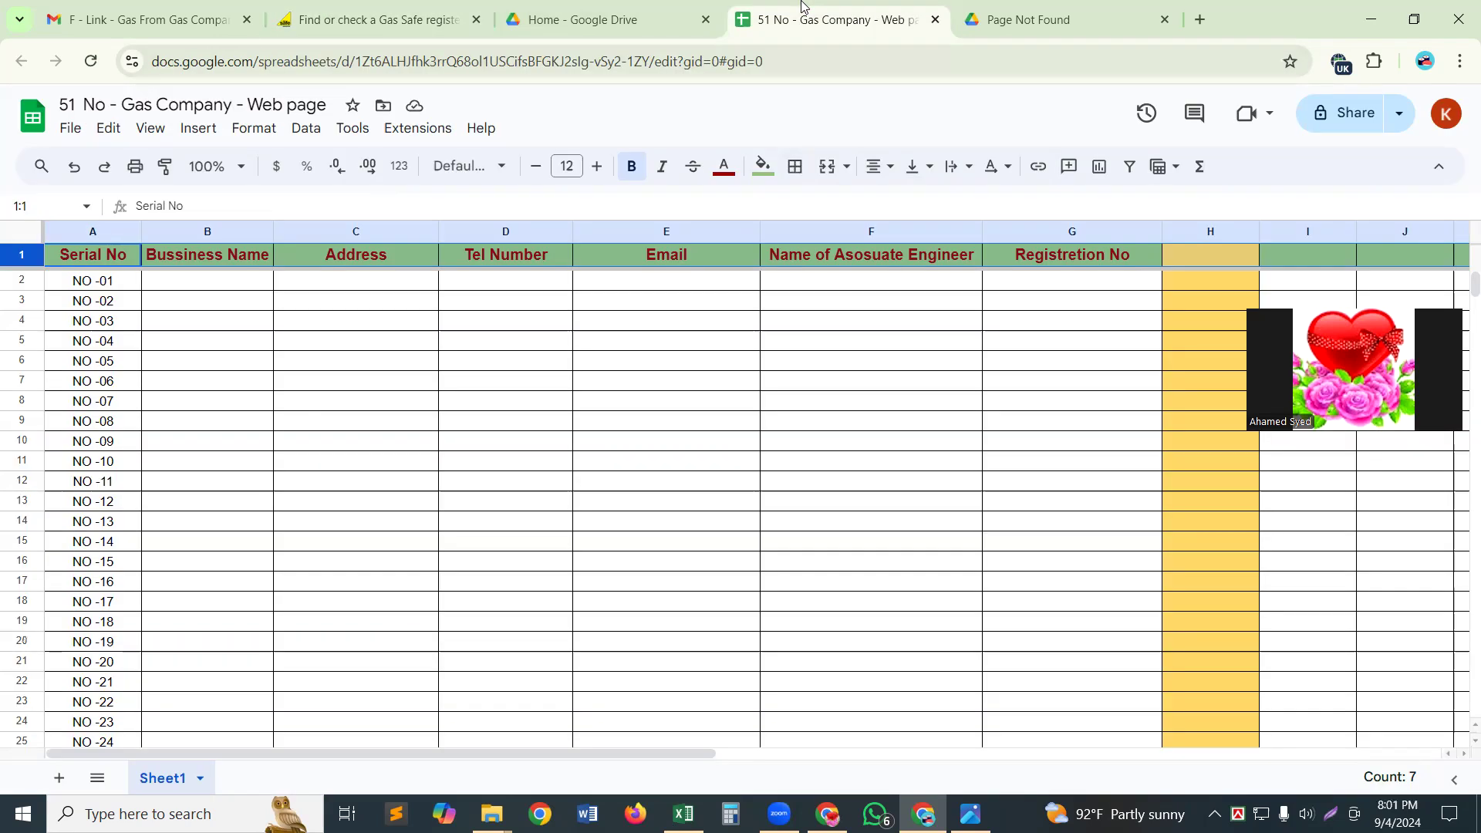
left_click(189, 283)
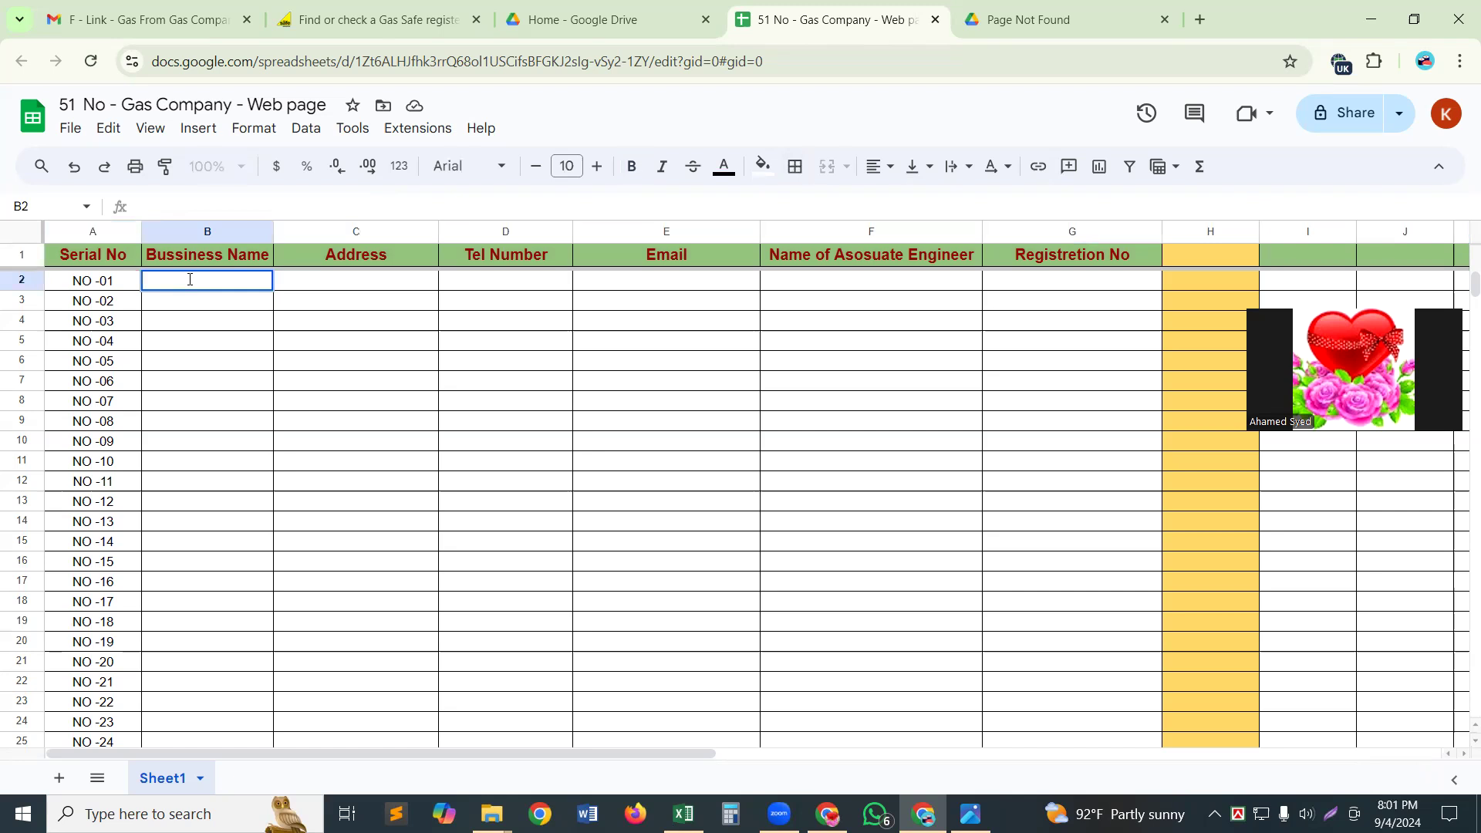
key("ctrl+v")
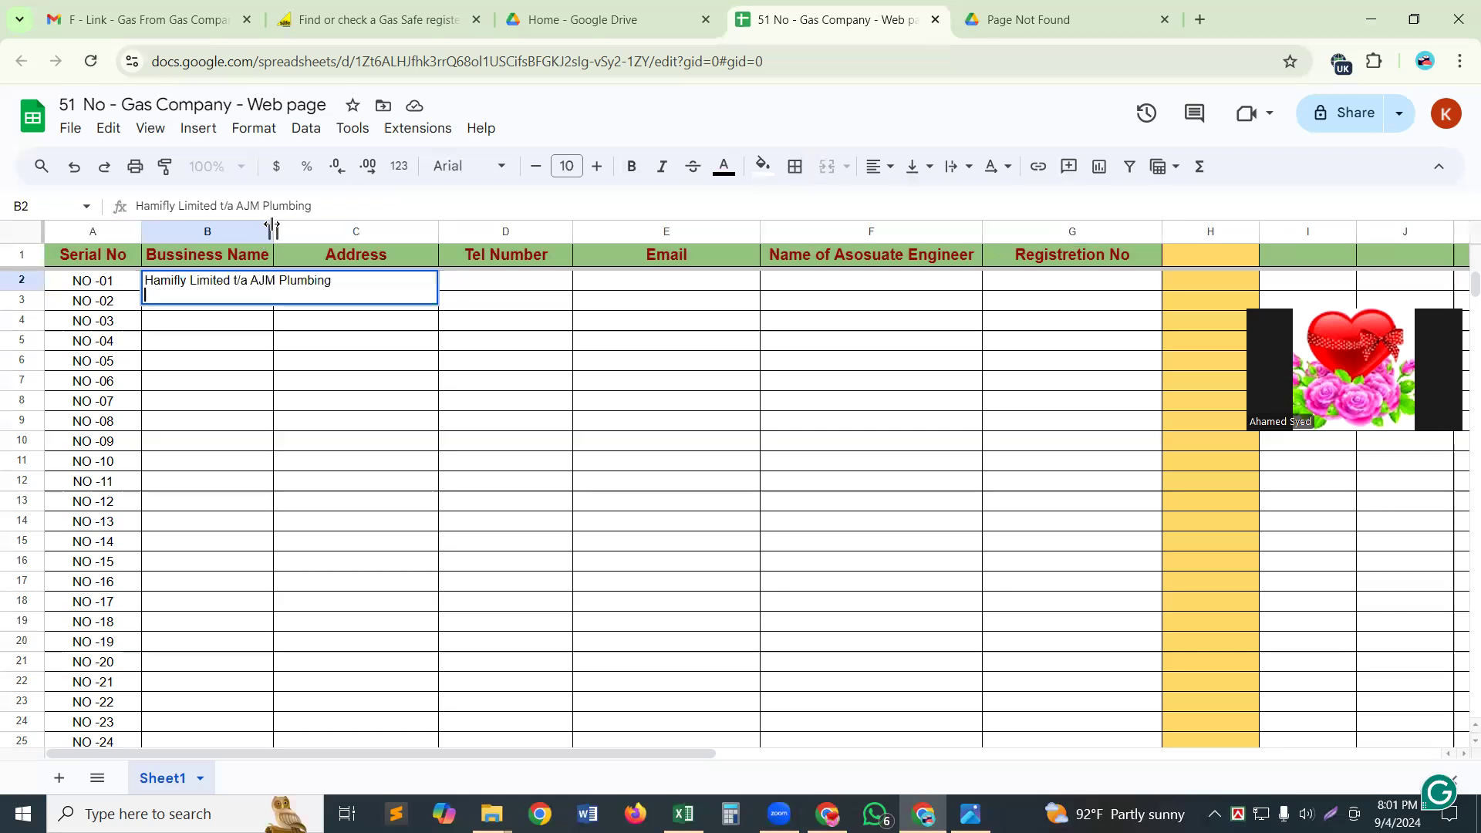
left_click_drag(272, 228, 344, 236)
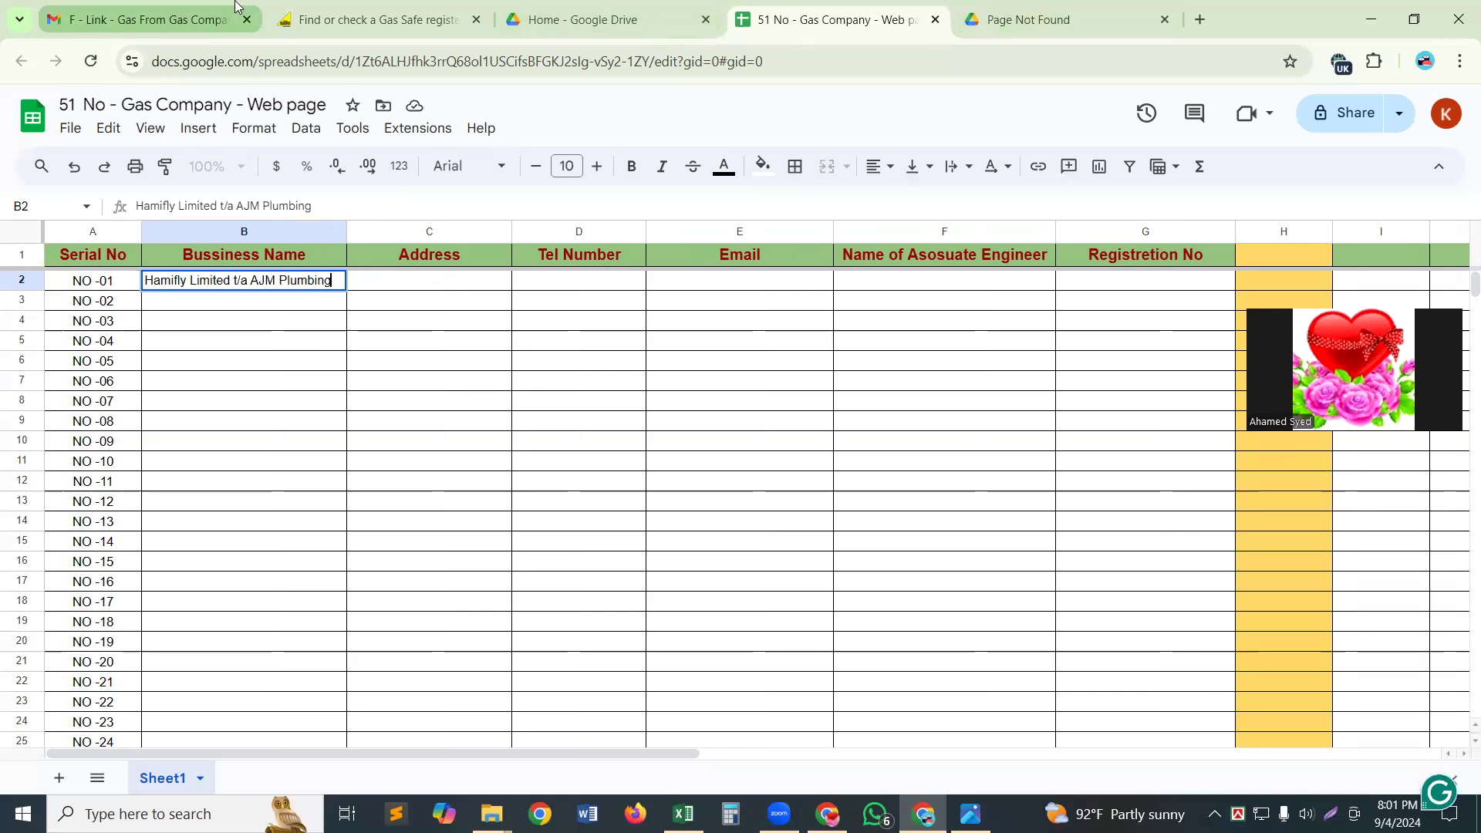
Step: Copy the full address of Hamifly Limited t/a AJM Plumbing from the Gas Safe results into cell C2
left_click(401, 19)
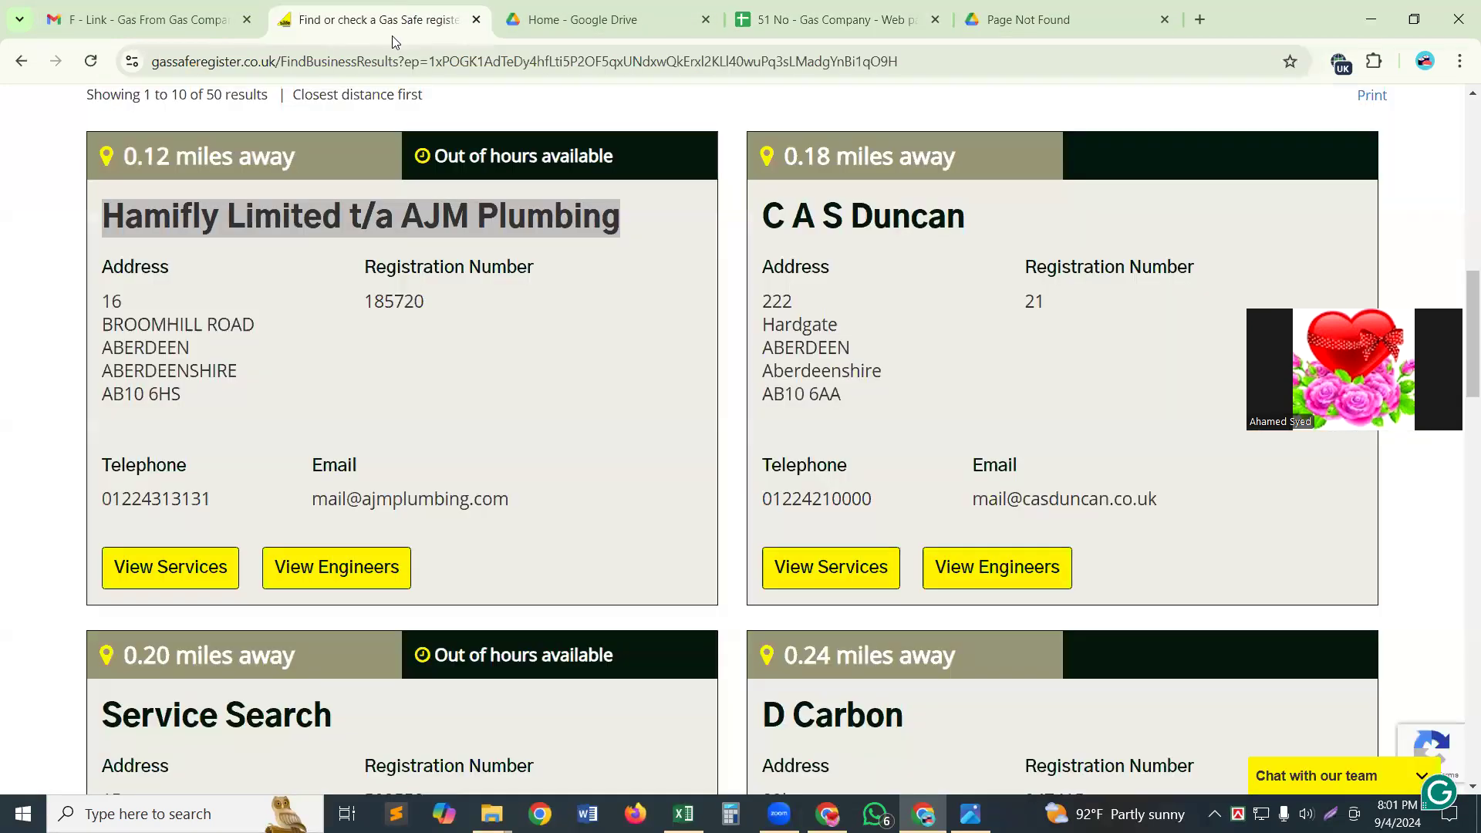
left_click_drag(105, 294, 246, 400)
key("ctrl+c")
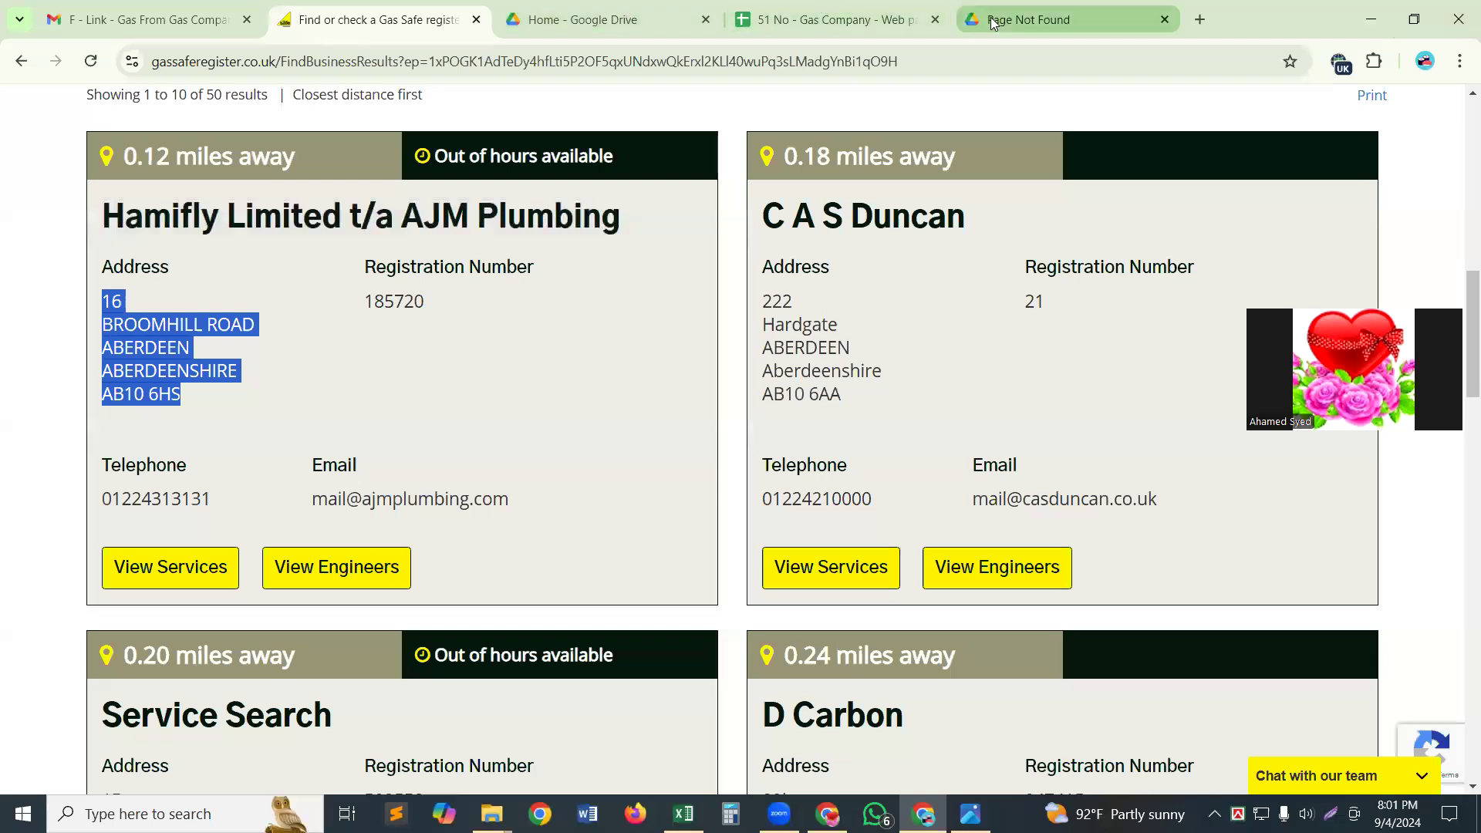
left_click(888, 20)
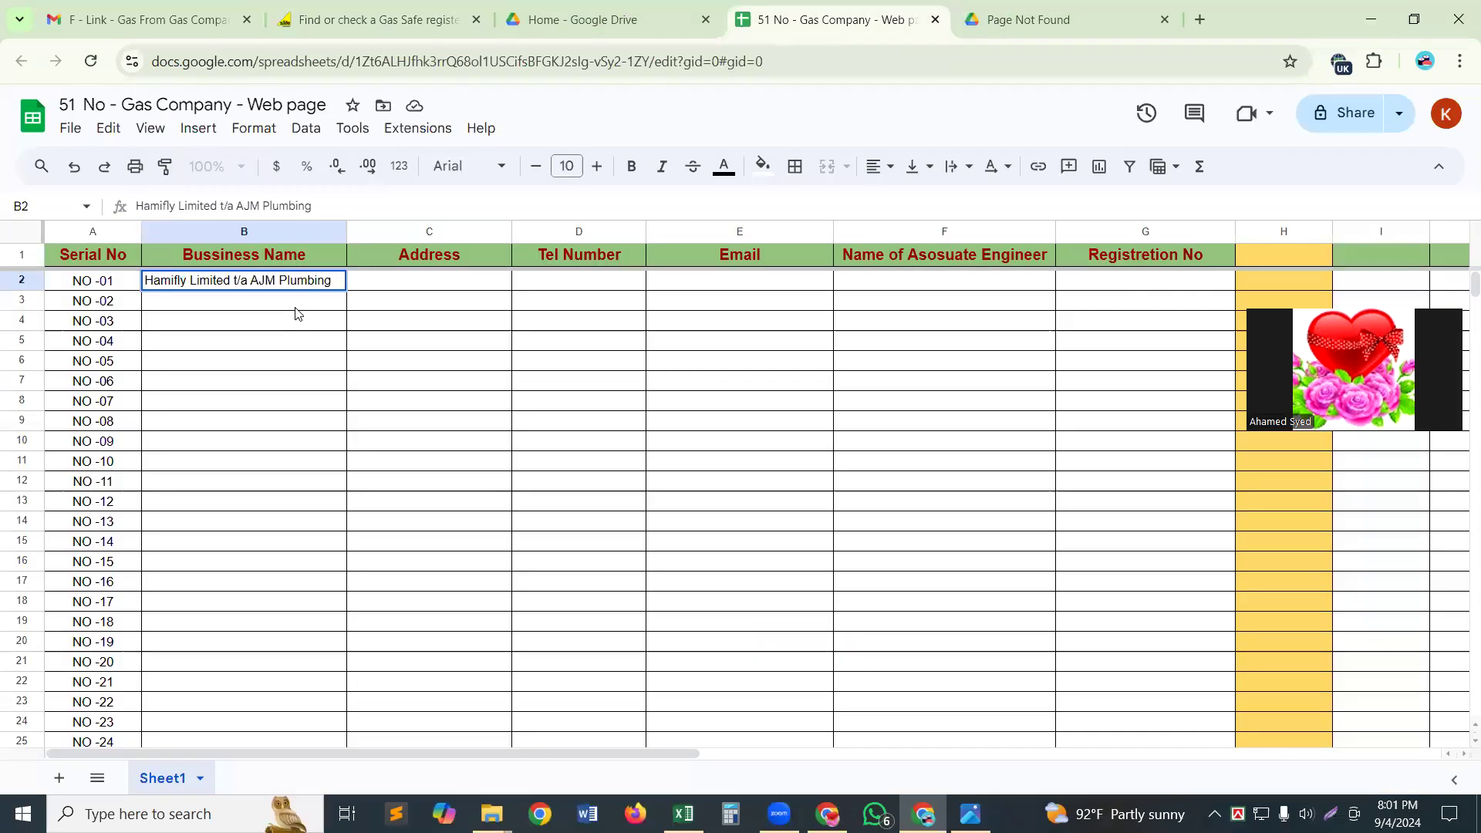
double_click(423, 286)
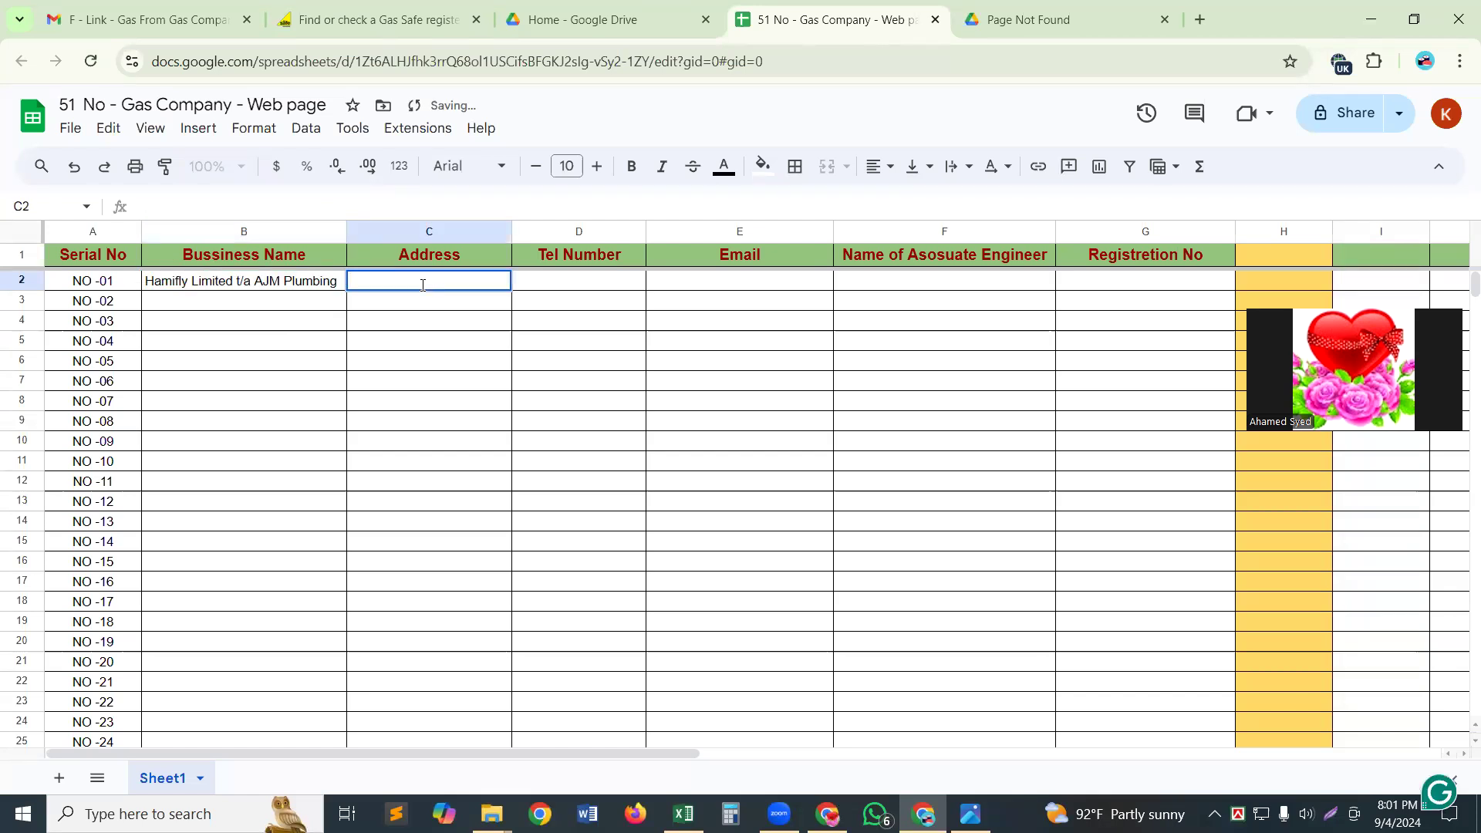
key("ctrl+v")
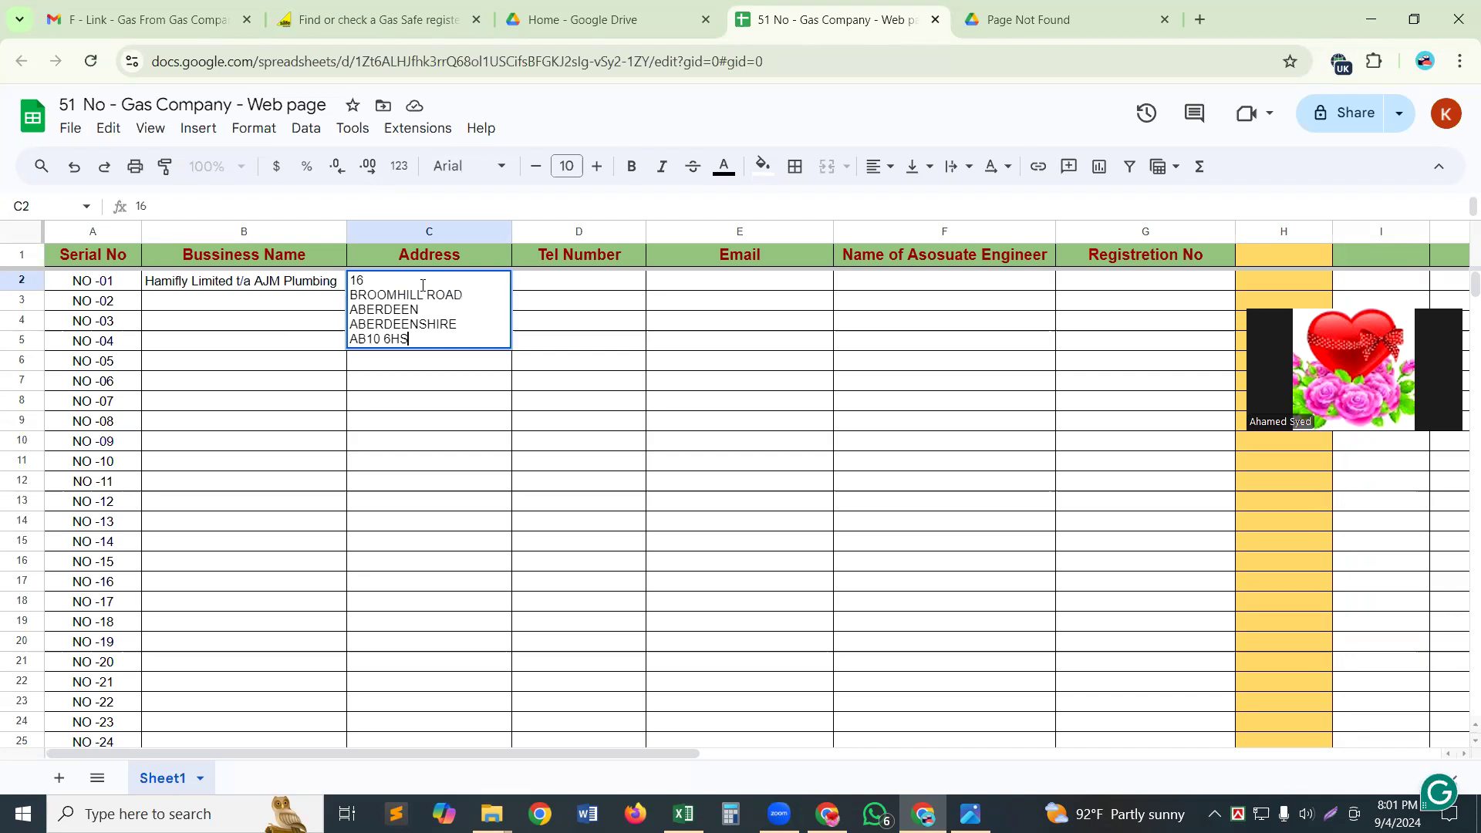
Step: Join the postcode line of the address in C2 to the county line, separated by a comma and a space
key("Left")
key("Left")
key("Left")
key("Left")
key("BackSpace")
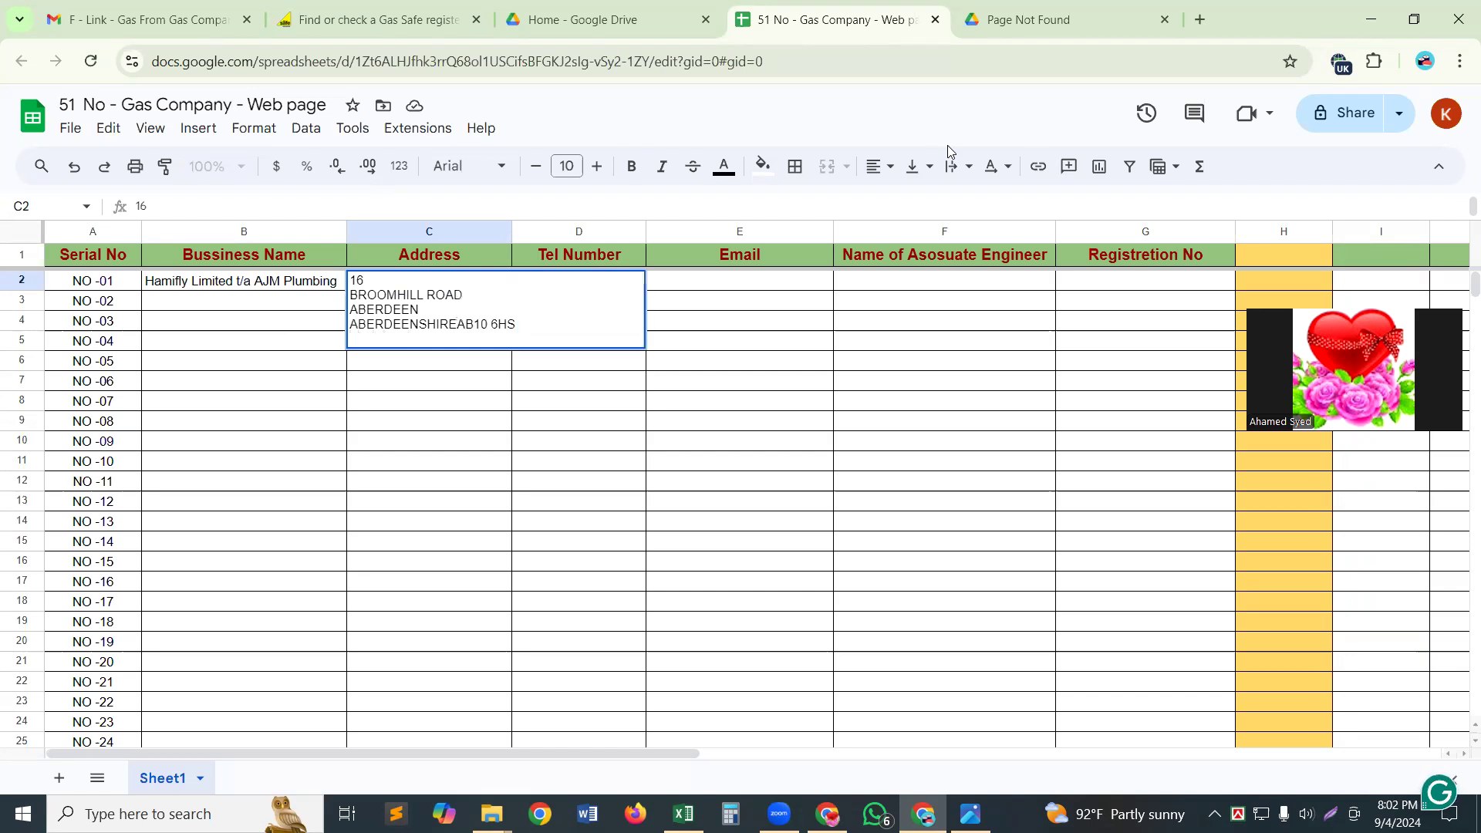
key("BackSpace")
type(",")
key("Left")
key("Left")
key("Left")
key("Left")
key("Left")
key("Left")
key("Left")
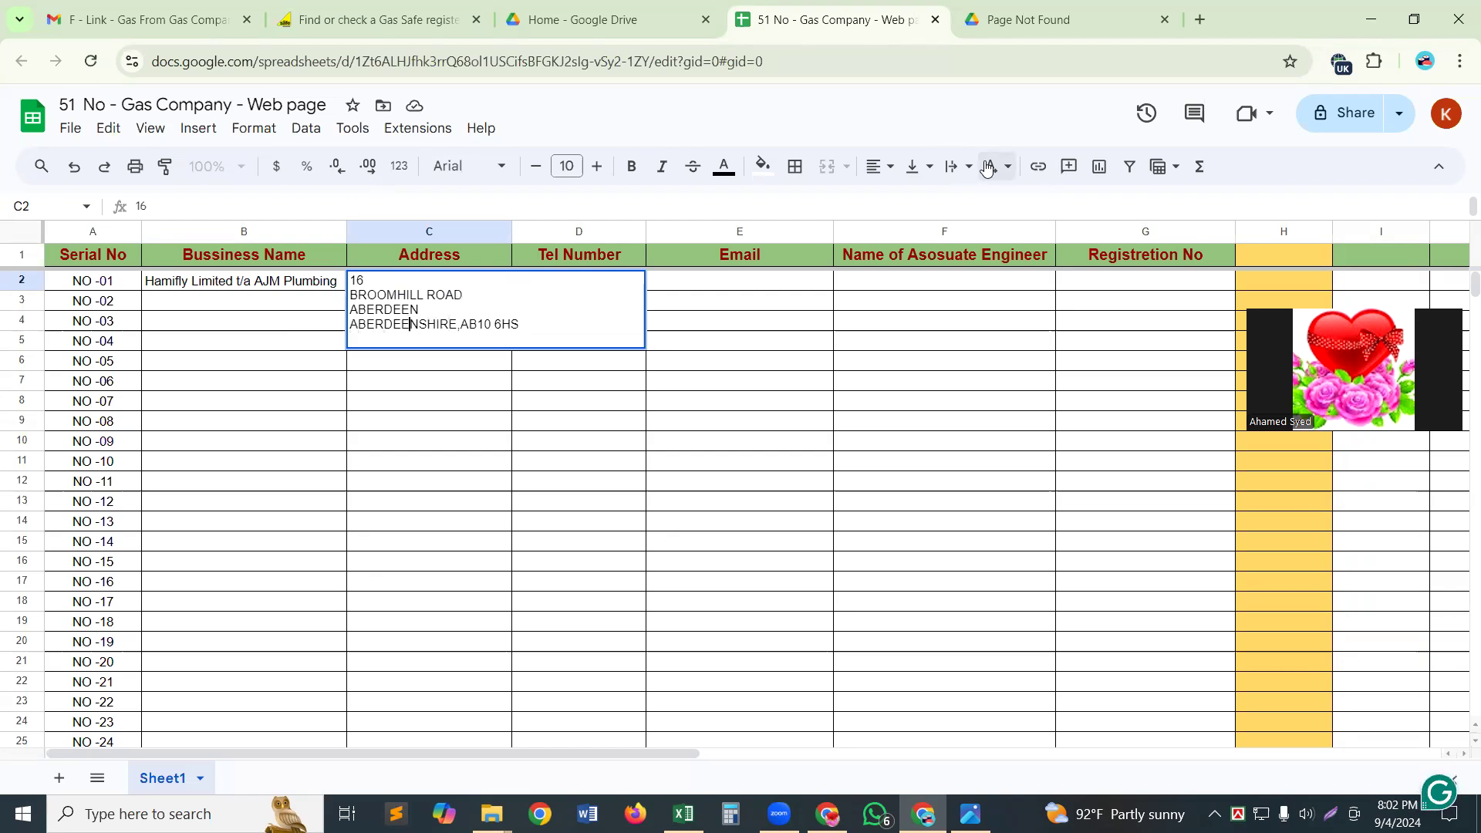
key("Left")
key("Left")
key("Left")
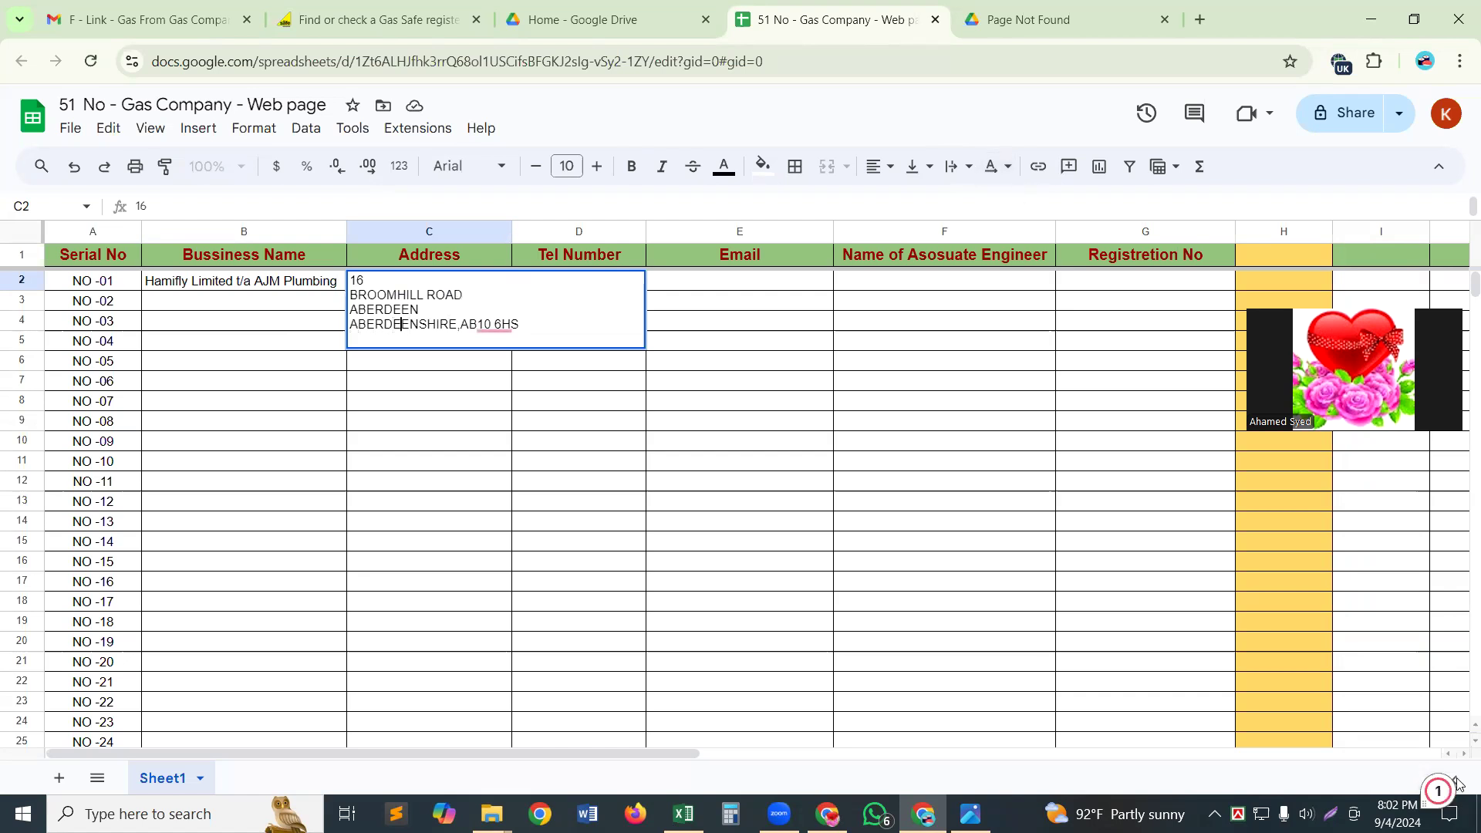
key("Right")
key("Right")
key("Right")
key("Right")
key("Right")
key("BackSpace")
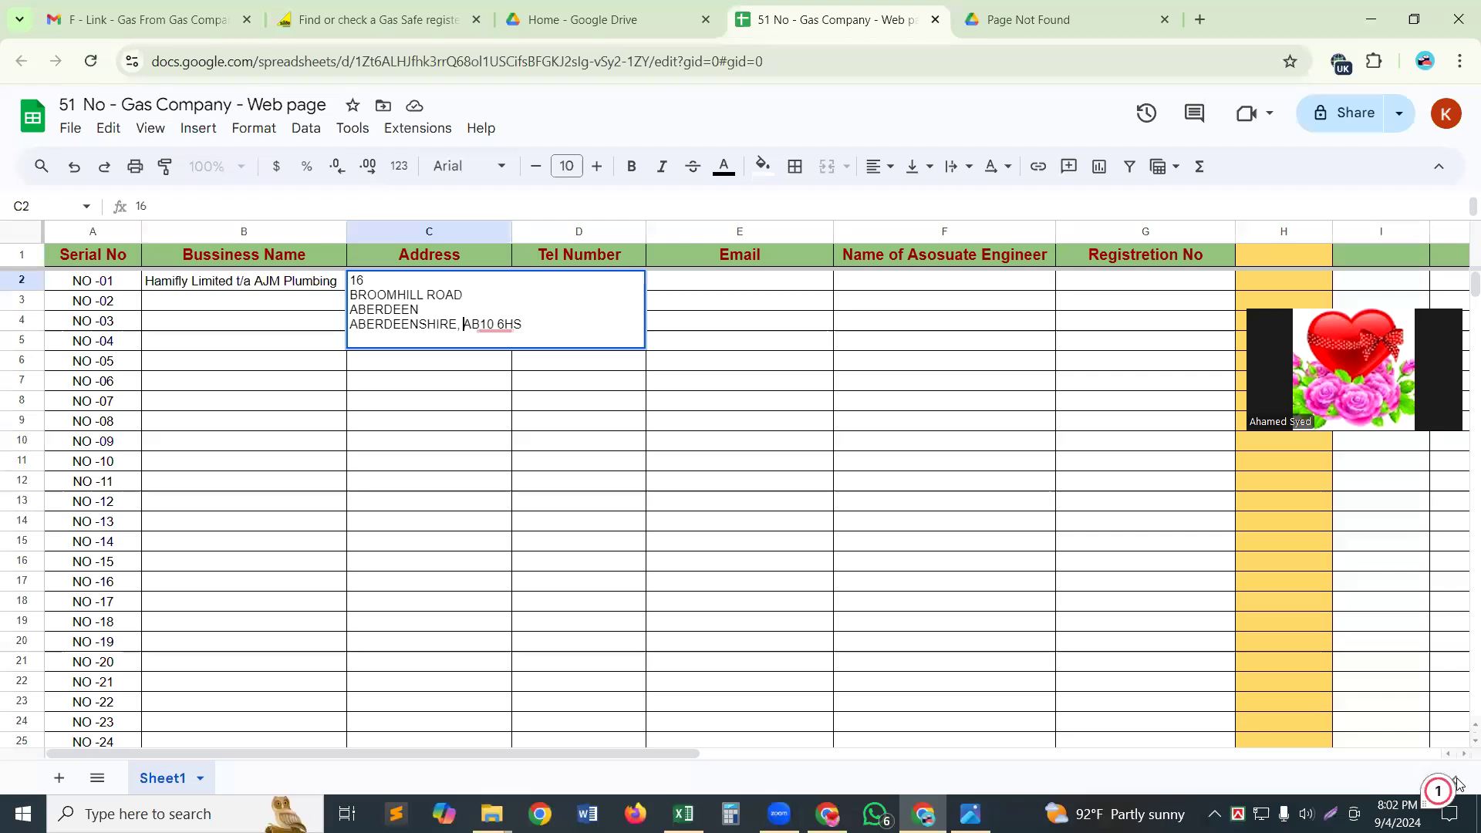
Step: Join the county line of the address in C2 to the town line, separated by a comma and a space
key("Left")
key("Left")
key("Left")
key("Left")
key("Left")
key("Left")
key("Left")
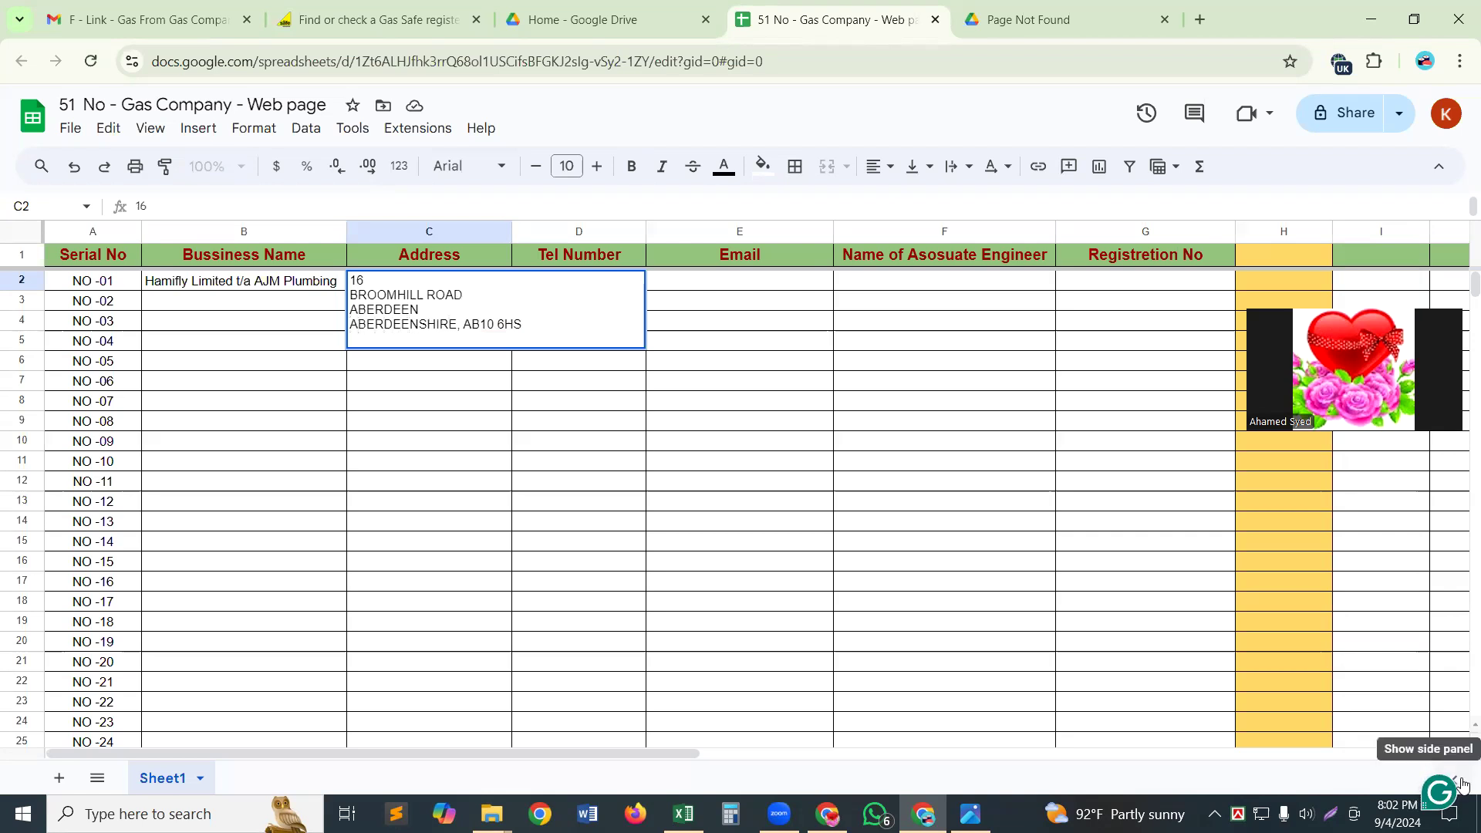
key("BackSpace")
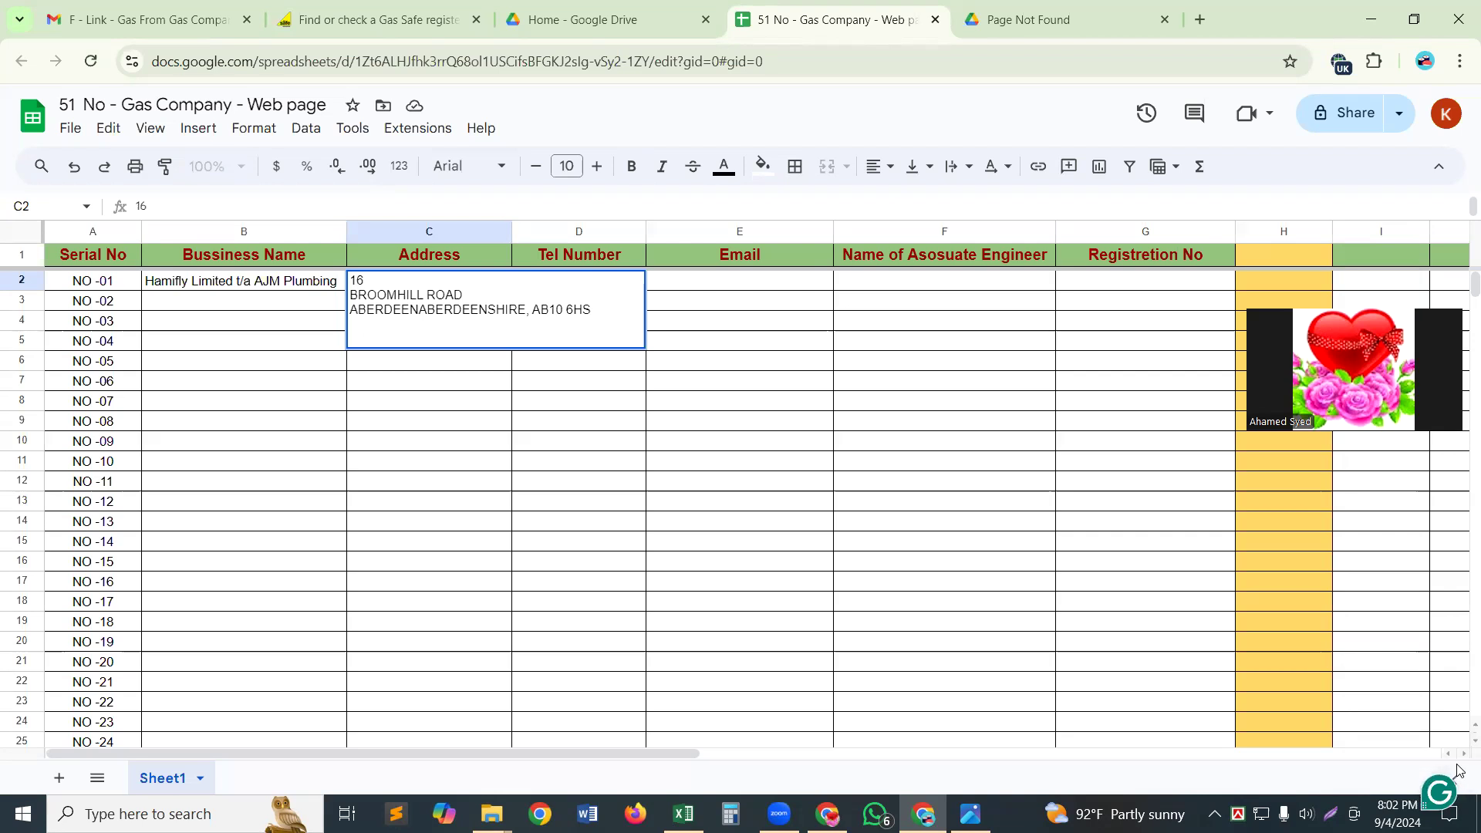
key("BackSpace")
type(",")
Step: Join the town line of the address in C2 to the street line, separated by a comma
key("Left")
key("Left")
key("Left")
key("Left")
key("Left")
key("Left")
key("Left")
key("Left")
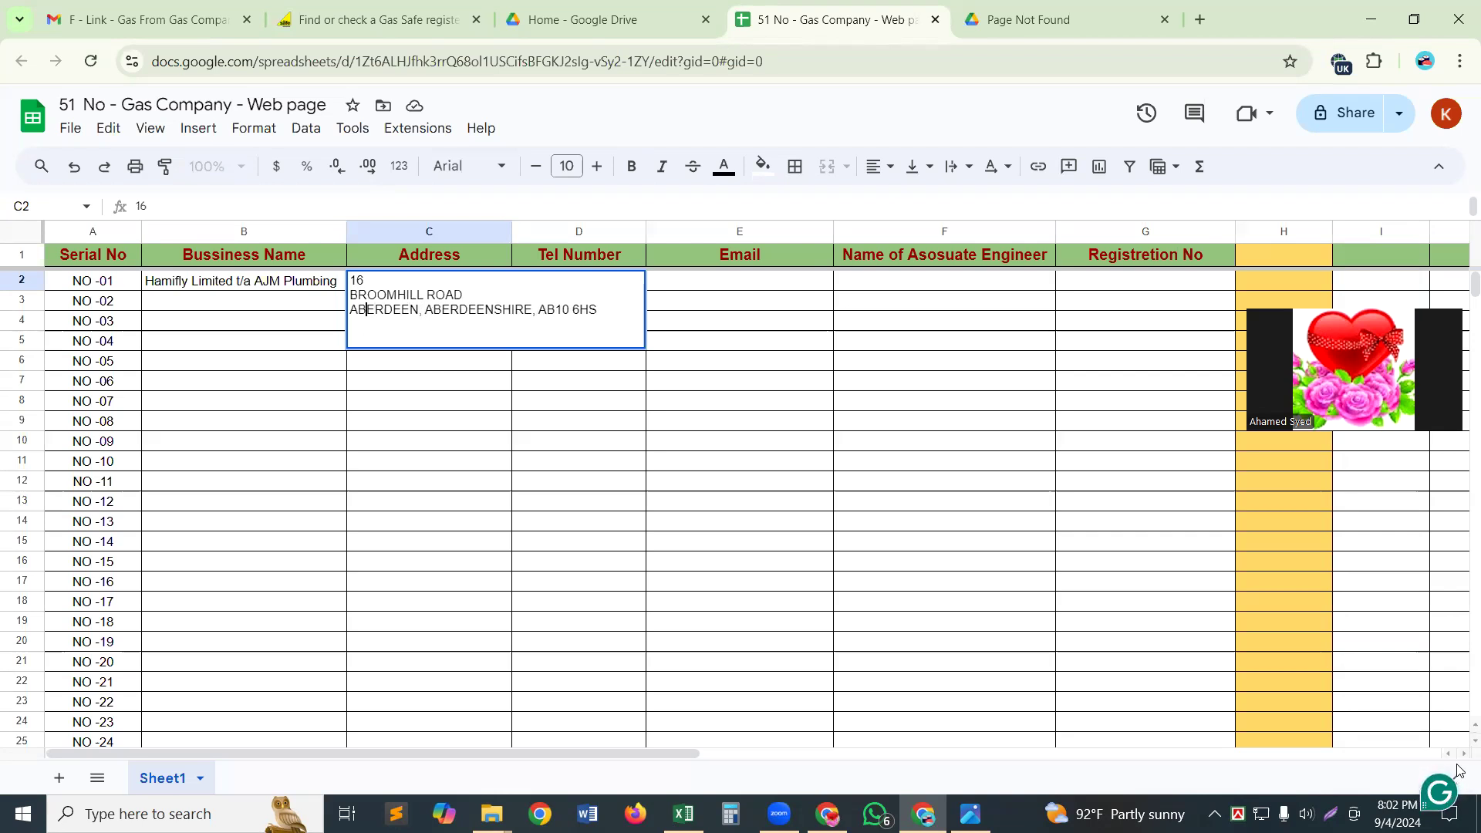
key("BackSpace")
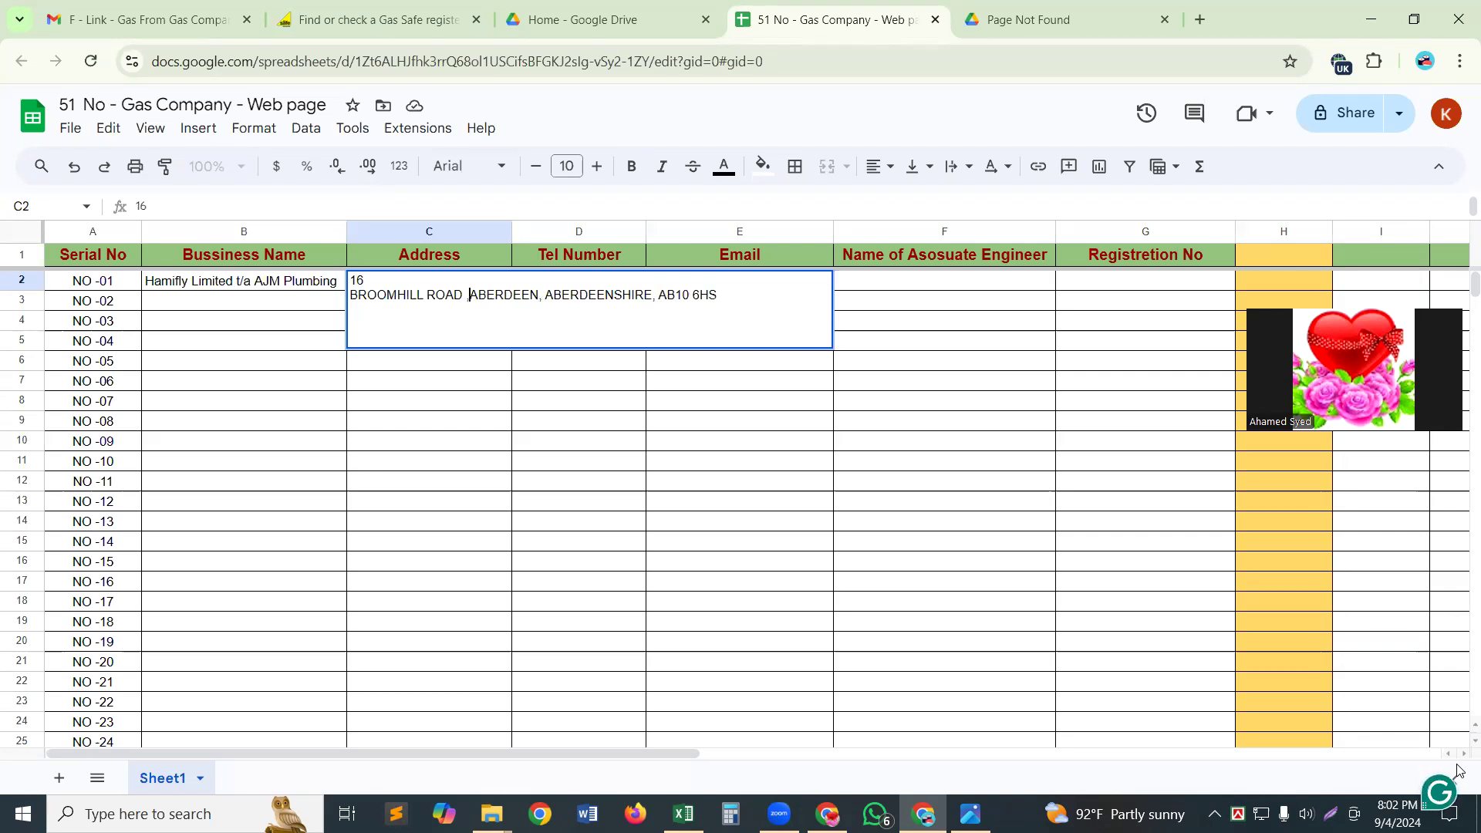
type(",")
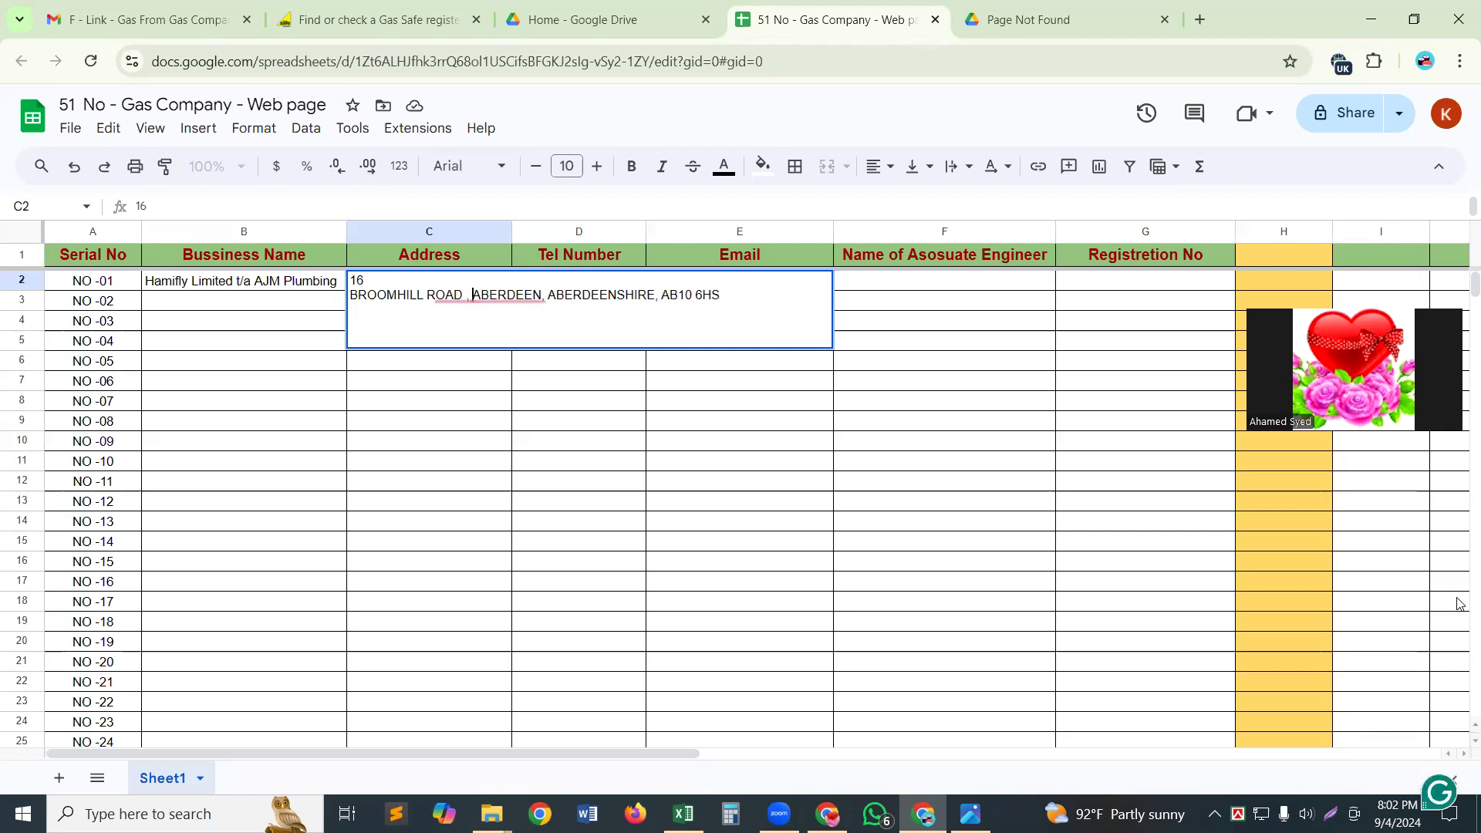
Step: Join the street line in C2 to the house number with a comma and set the cell's text wrapping to clip
key("Left")
key("Left")
key("Left")
key("Left")
key("Left")
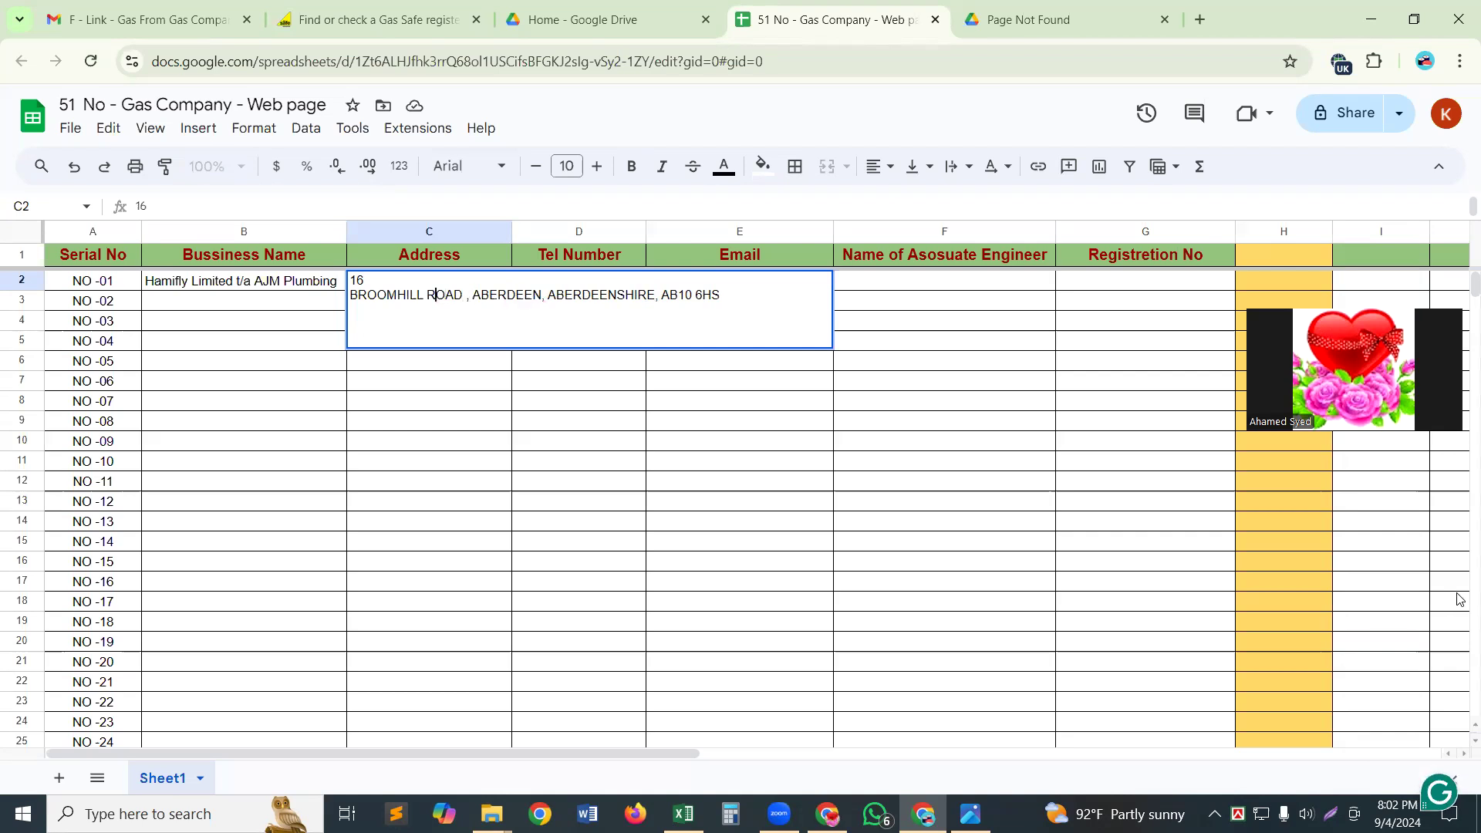
key("Left")
key("Left")
key("Left")
key("Left")
key("Left")
key("Left")
key("Left")
key("Left")
key("Left")
key("Left")
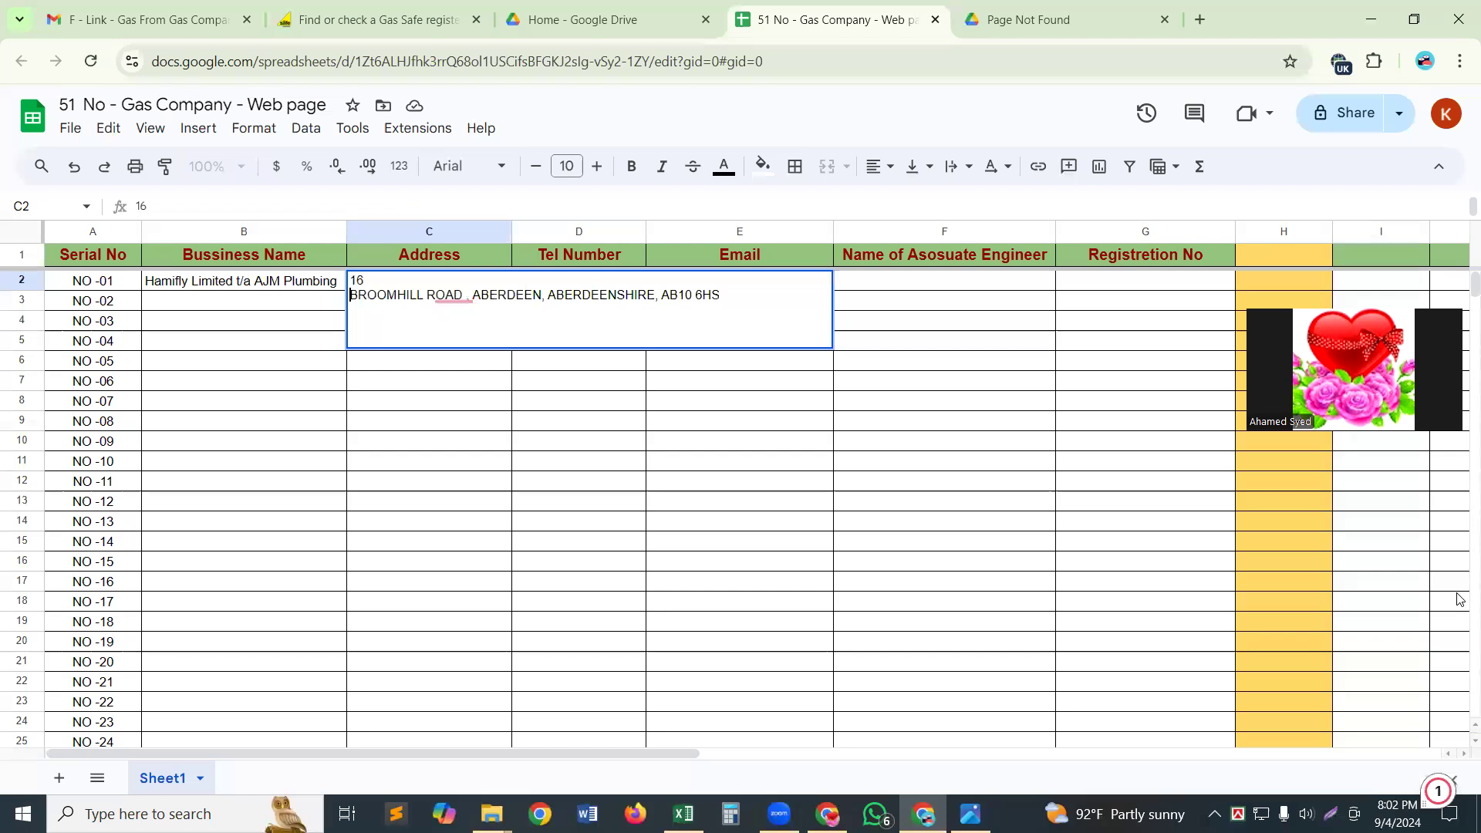
key("BackSpace")
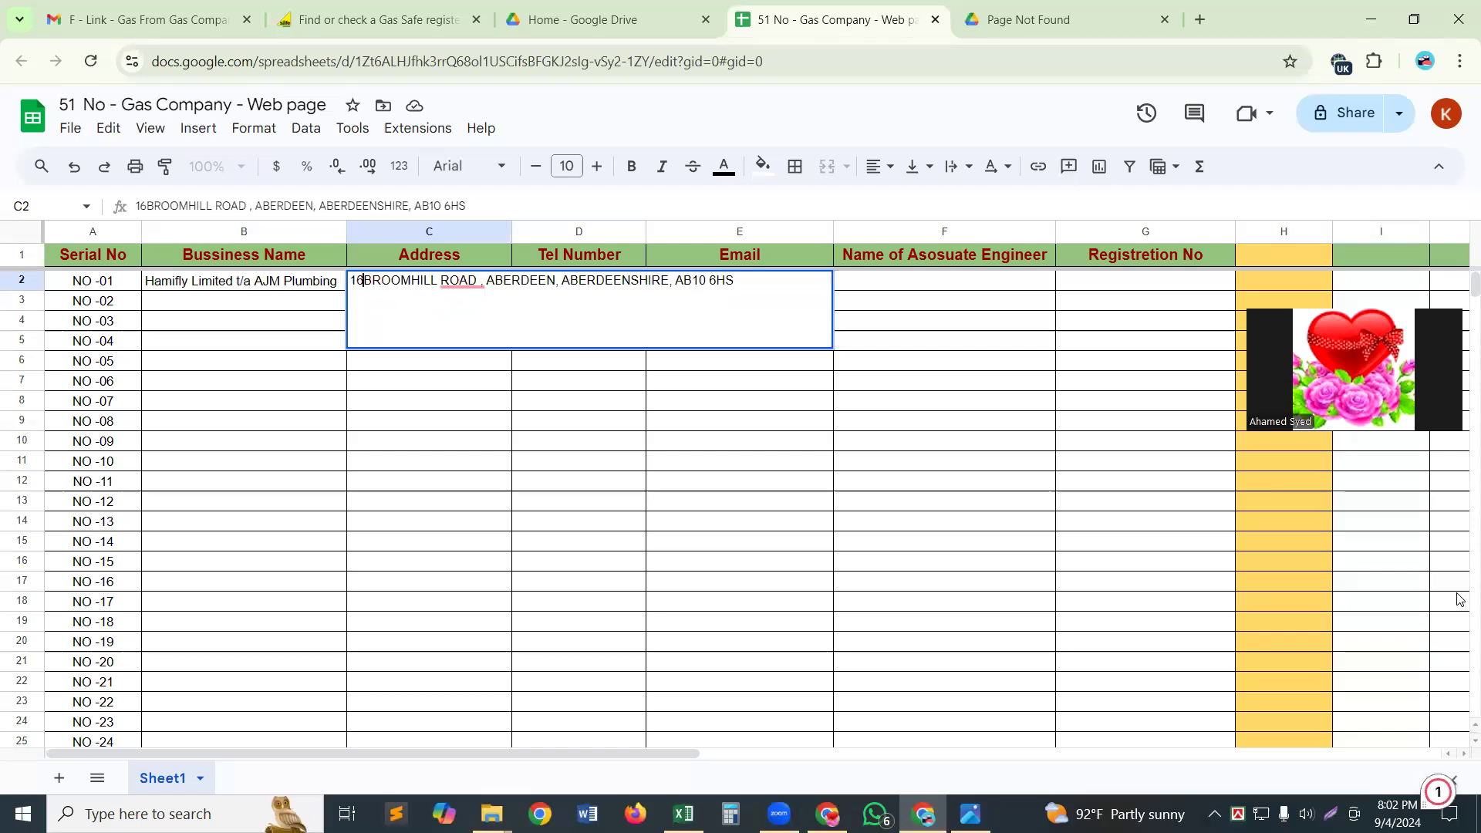
type(",")
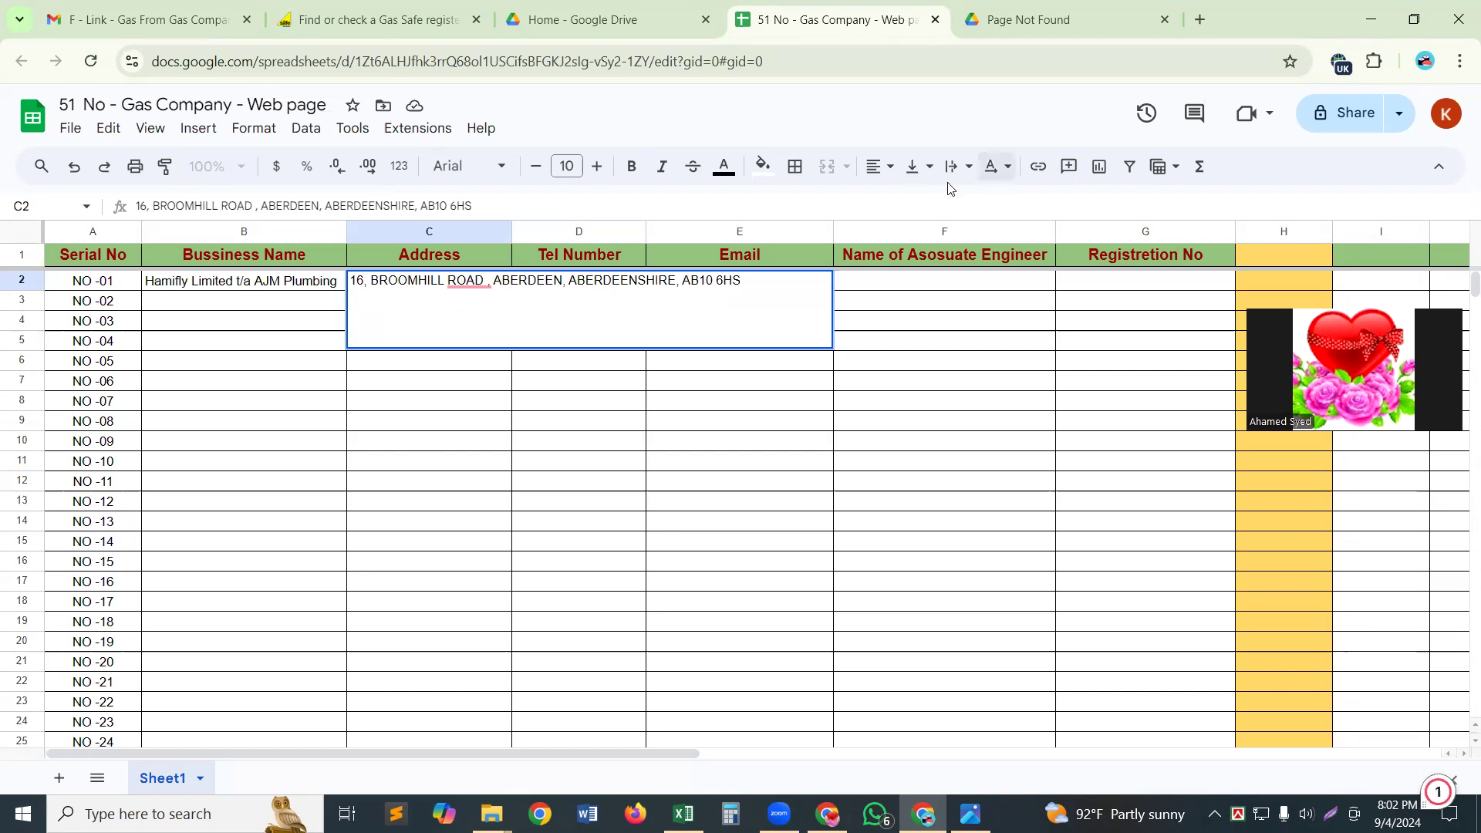
left_click(972, 166)
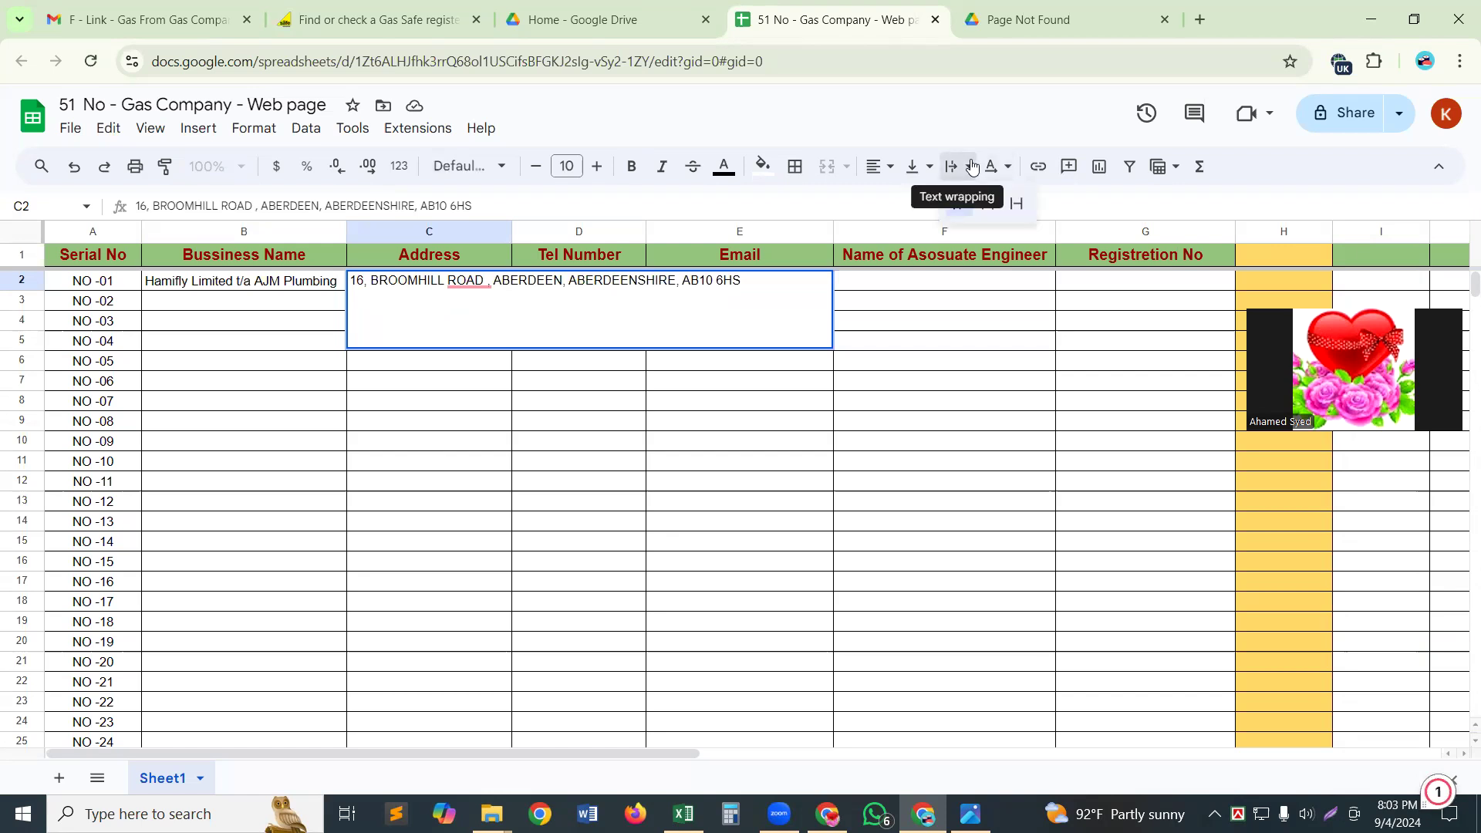
left_click(1019, 203)
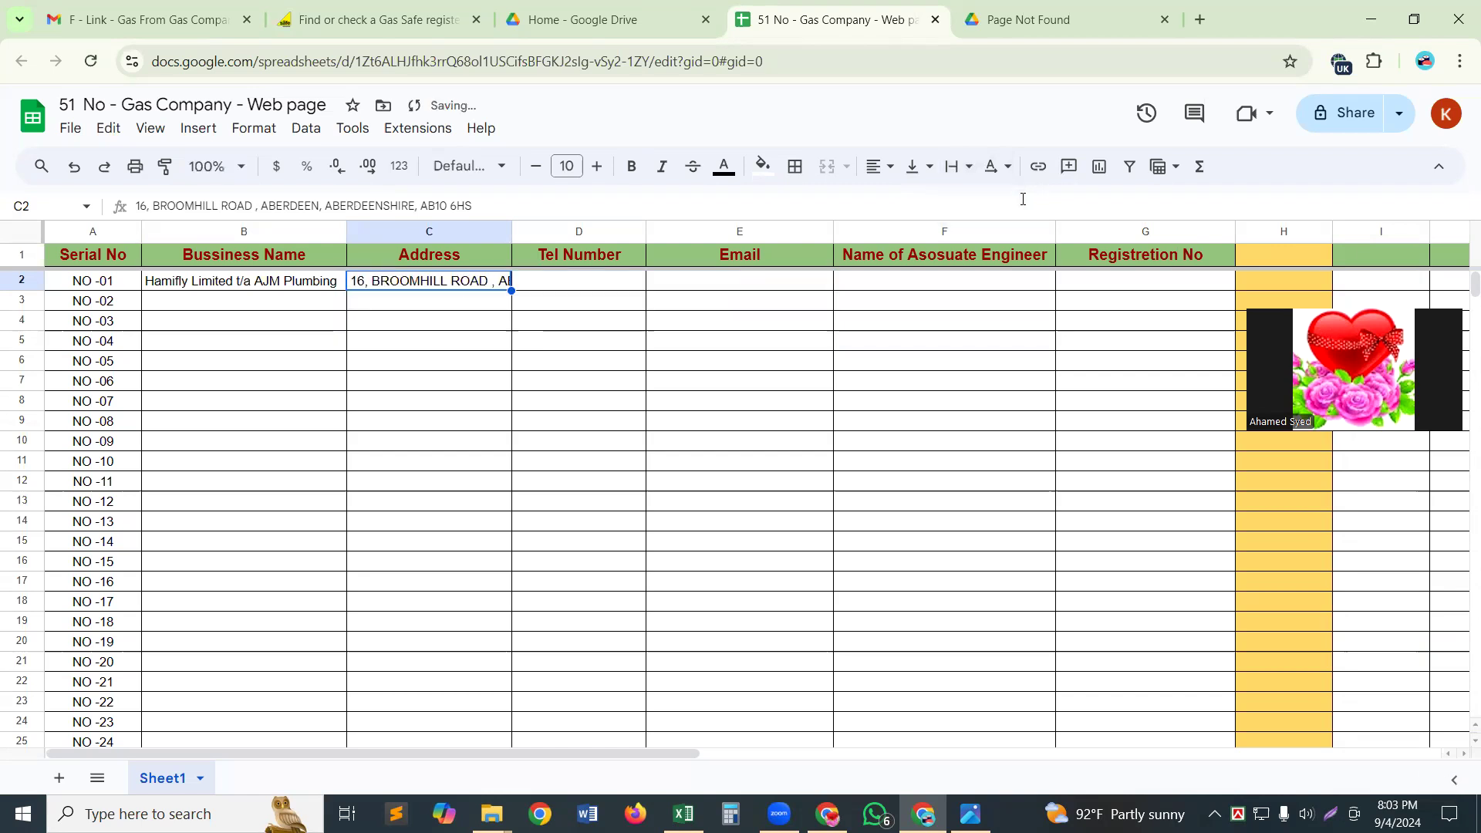
Step: Enter the prefix "Tel -" in cell D2 and autofill it down column D to row 26
left_click(574, 283)
type("Te")
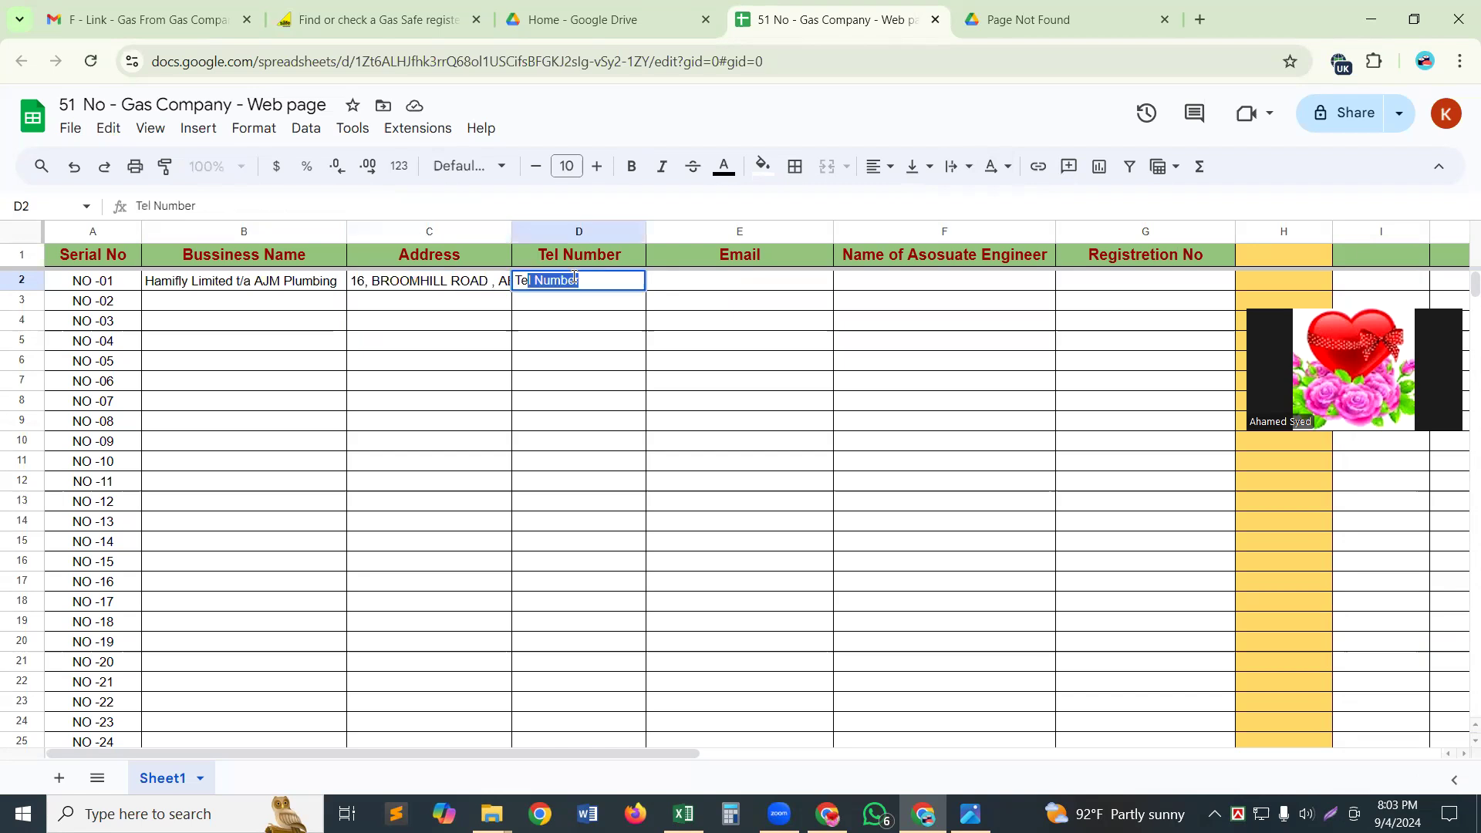
type("l")
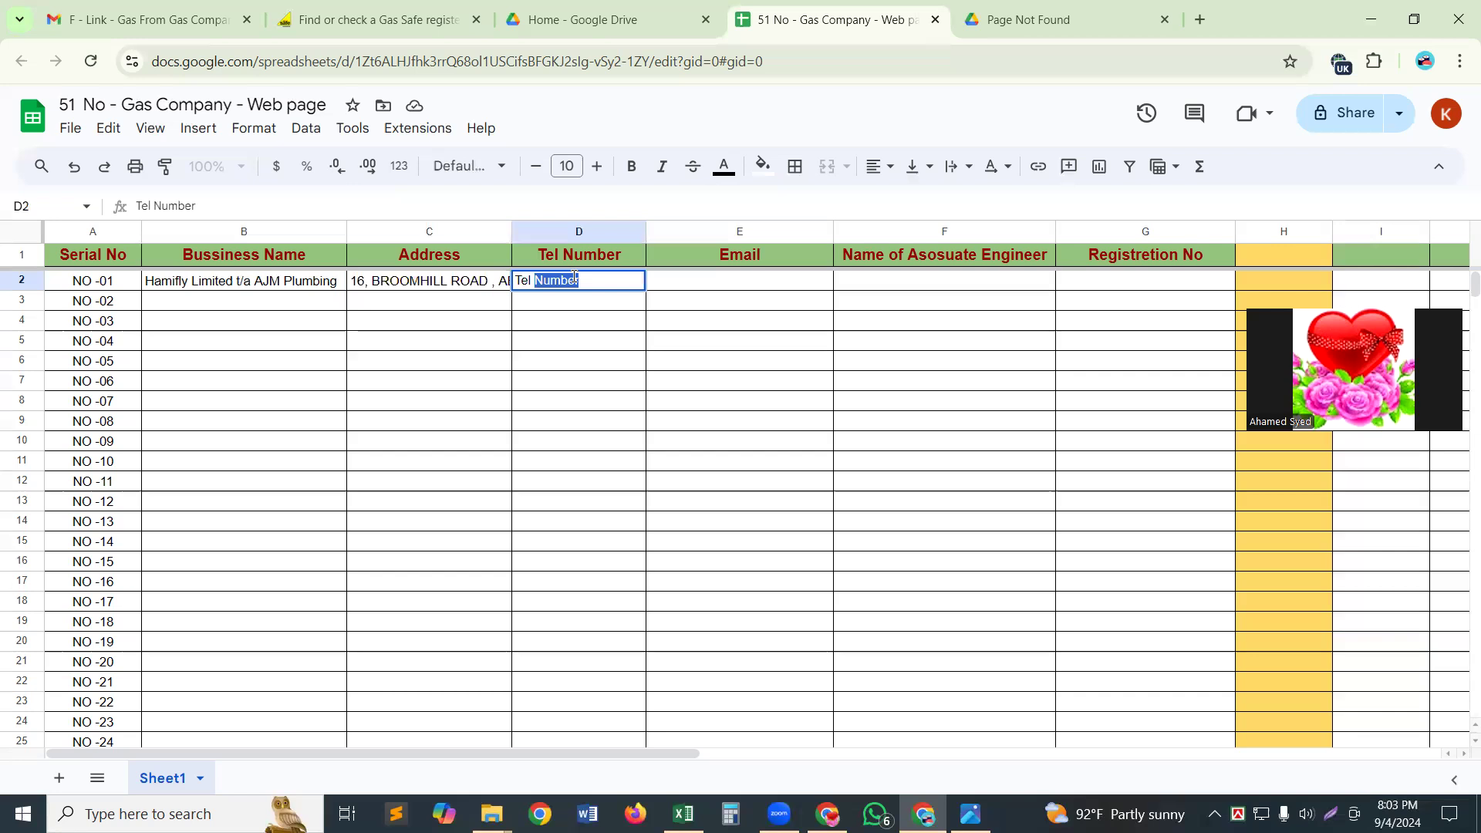
type(" -")
left_click(575, 380)
left_click(618, 287)
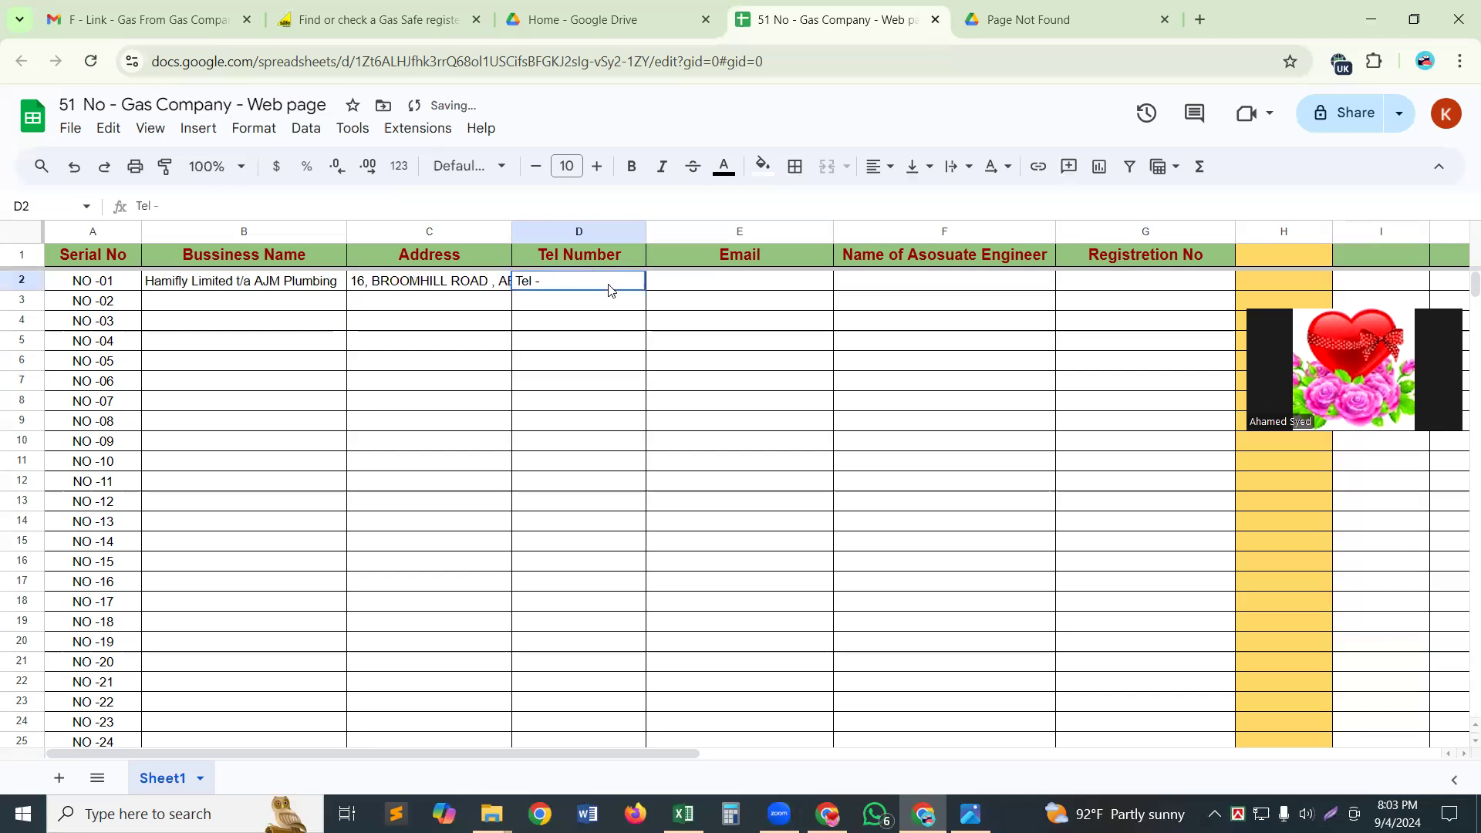
left_click_drag(644, 289, 612, 766)
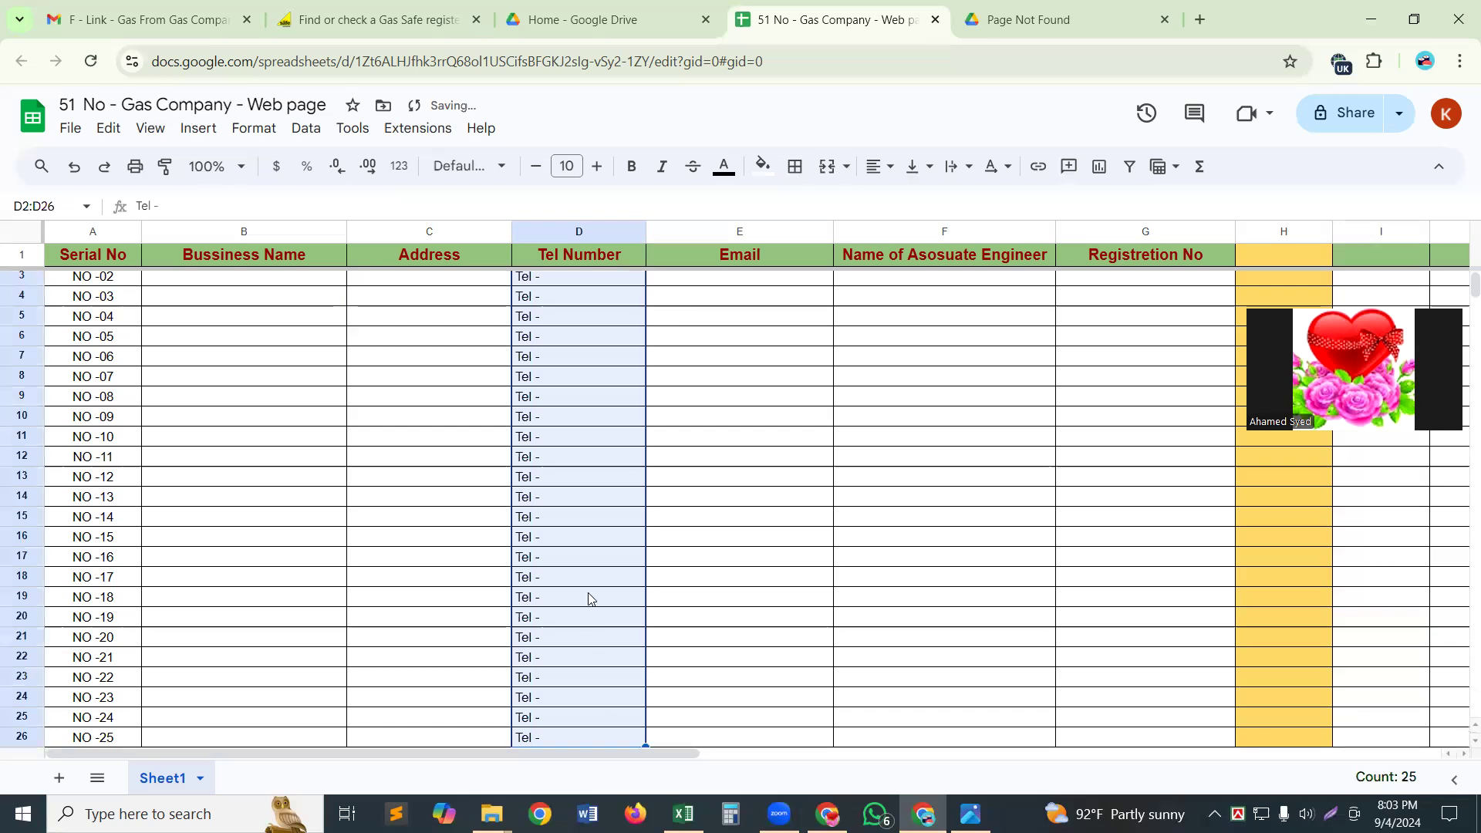
scroll(589, 599, "up", 1)
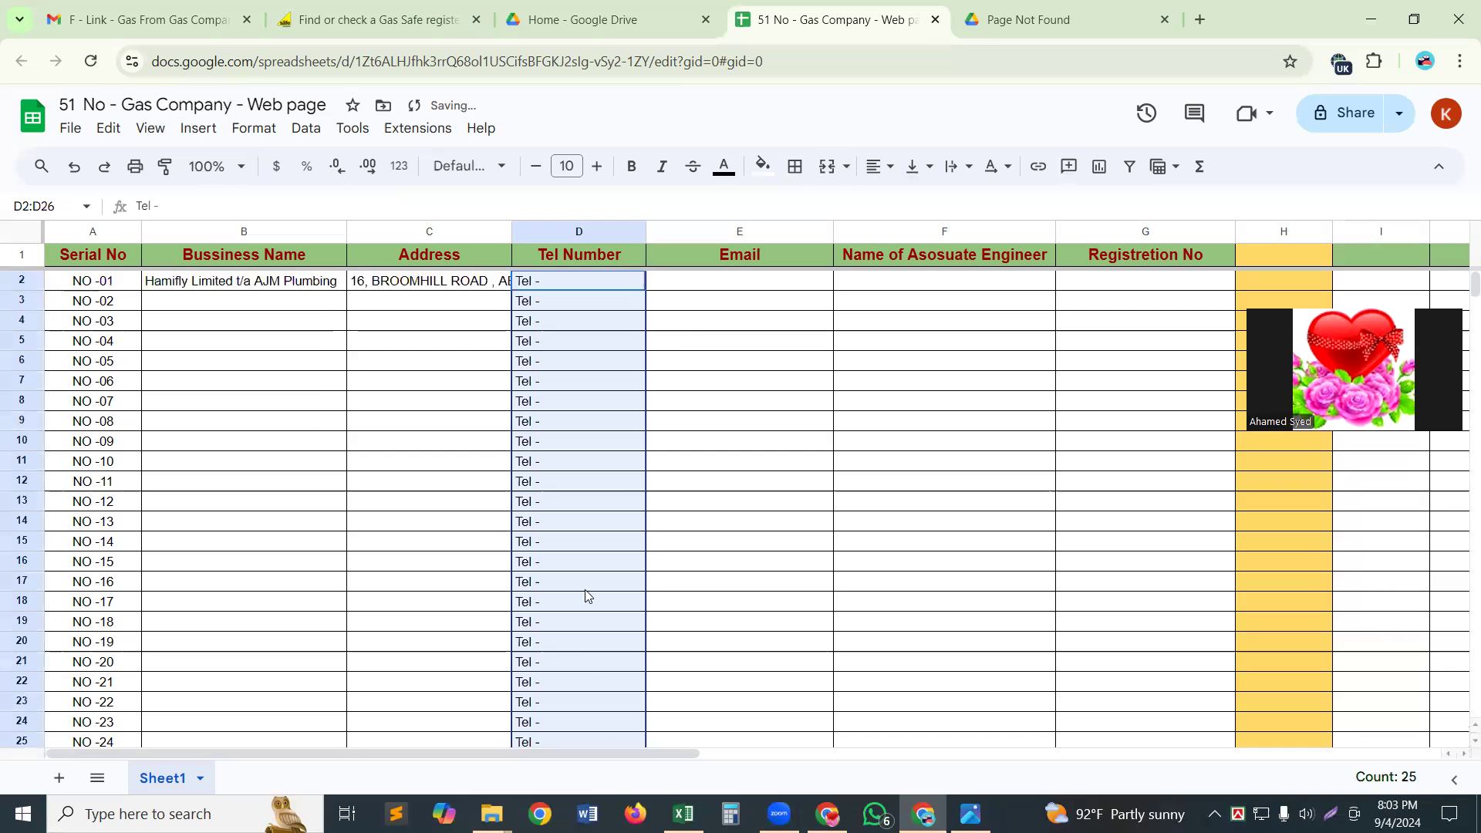
Step: Copy the telephone number of Hamifly Limited from the Gas Safe results and append it after "Tel -" in cell D2
left_click(361, 17)
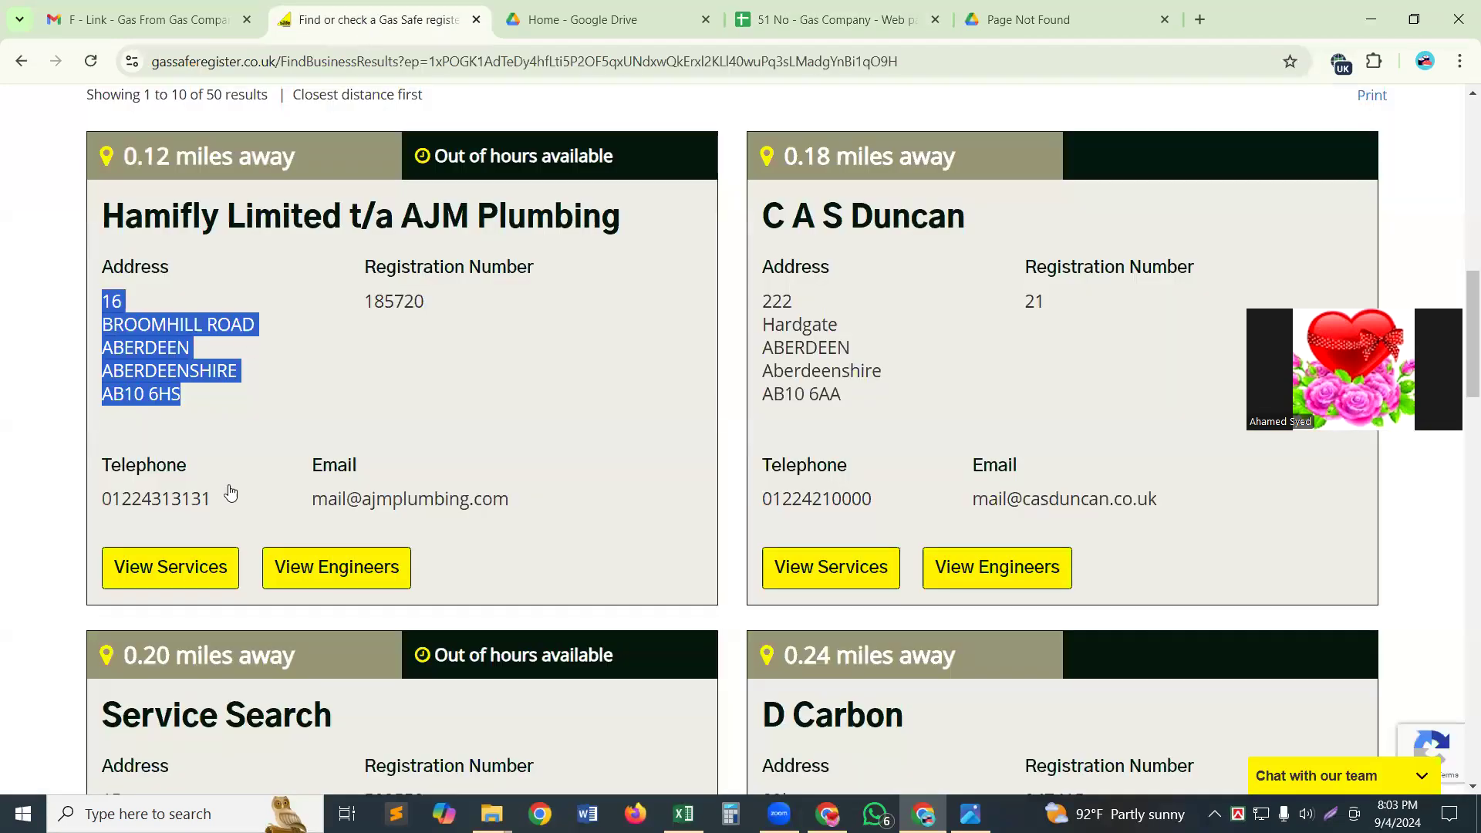
double_click(152, 503)
key("ctrl+c")
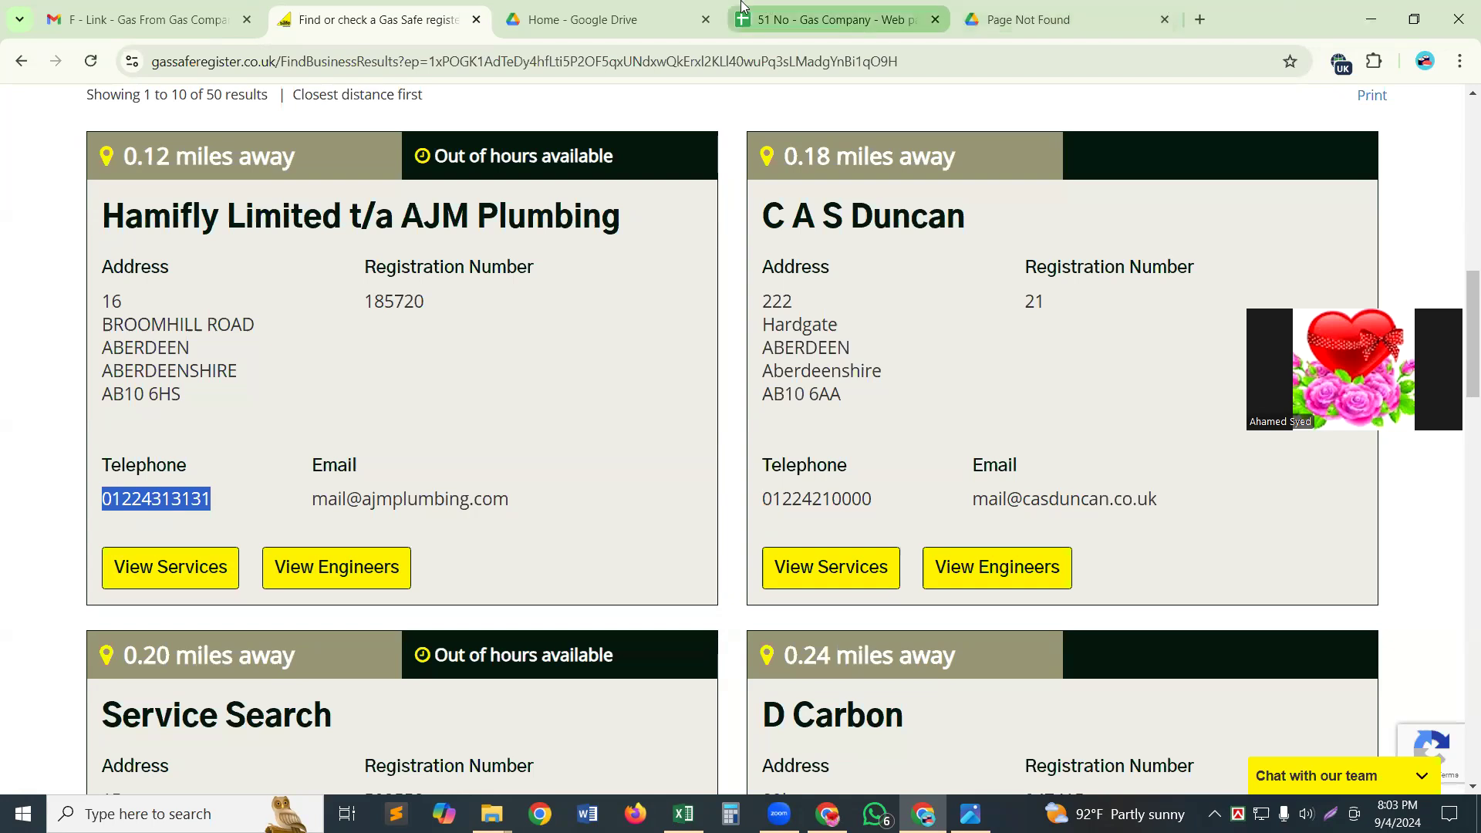
left_click(790, 17)
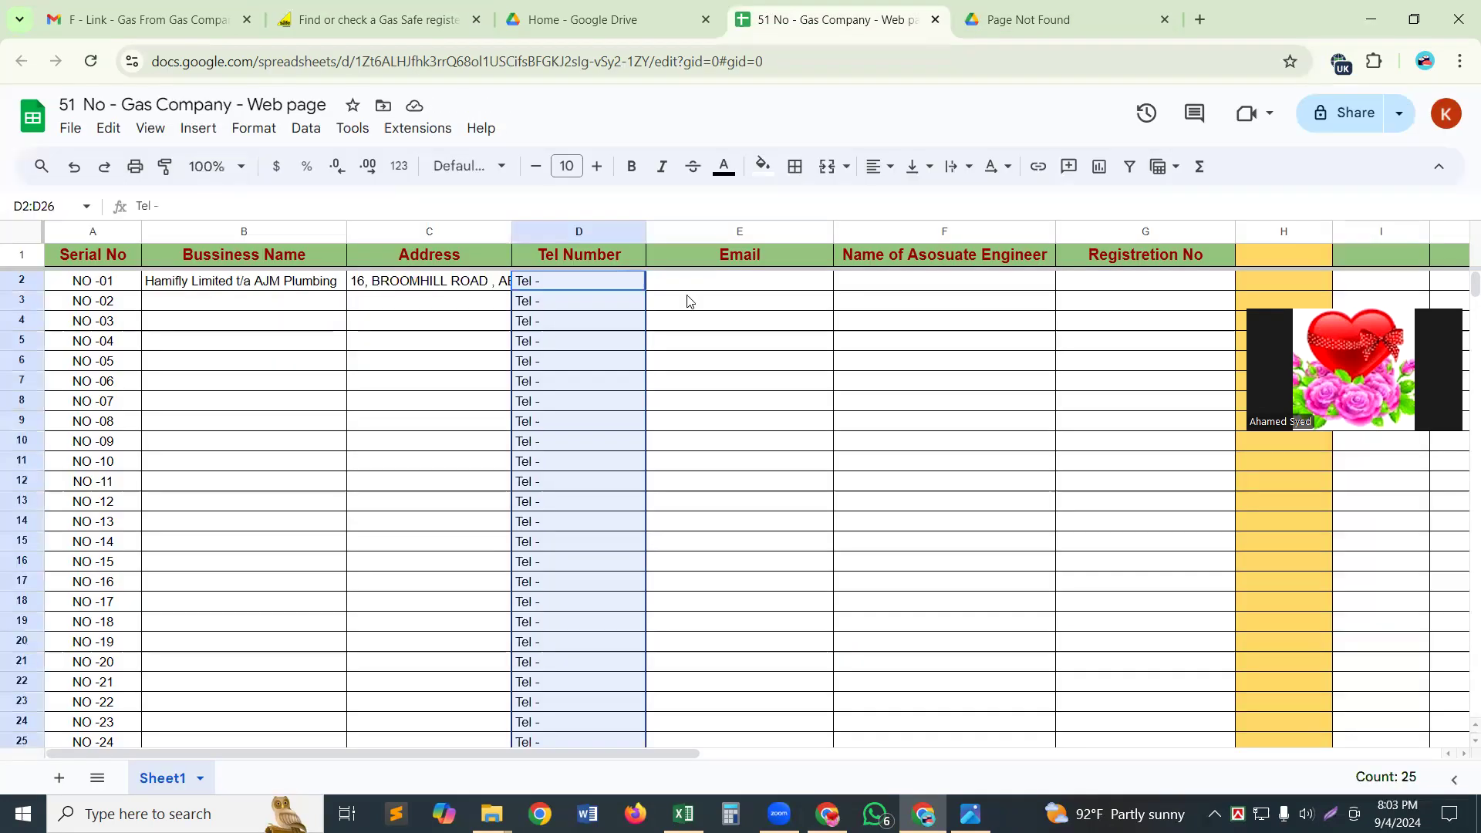
double_click(579, 283)
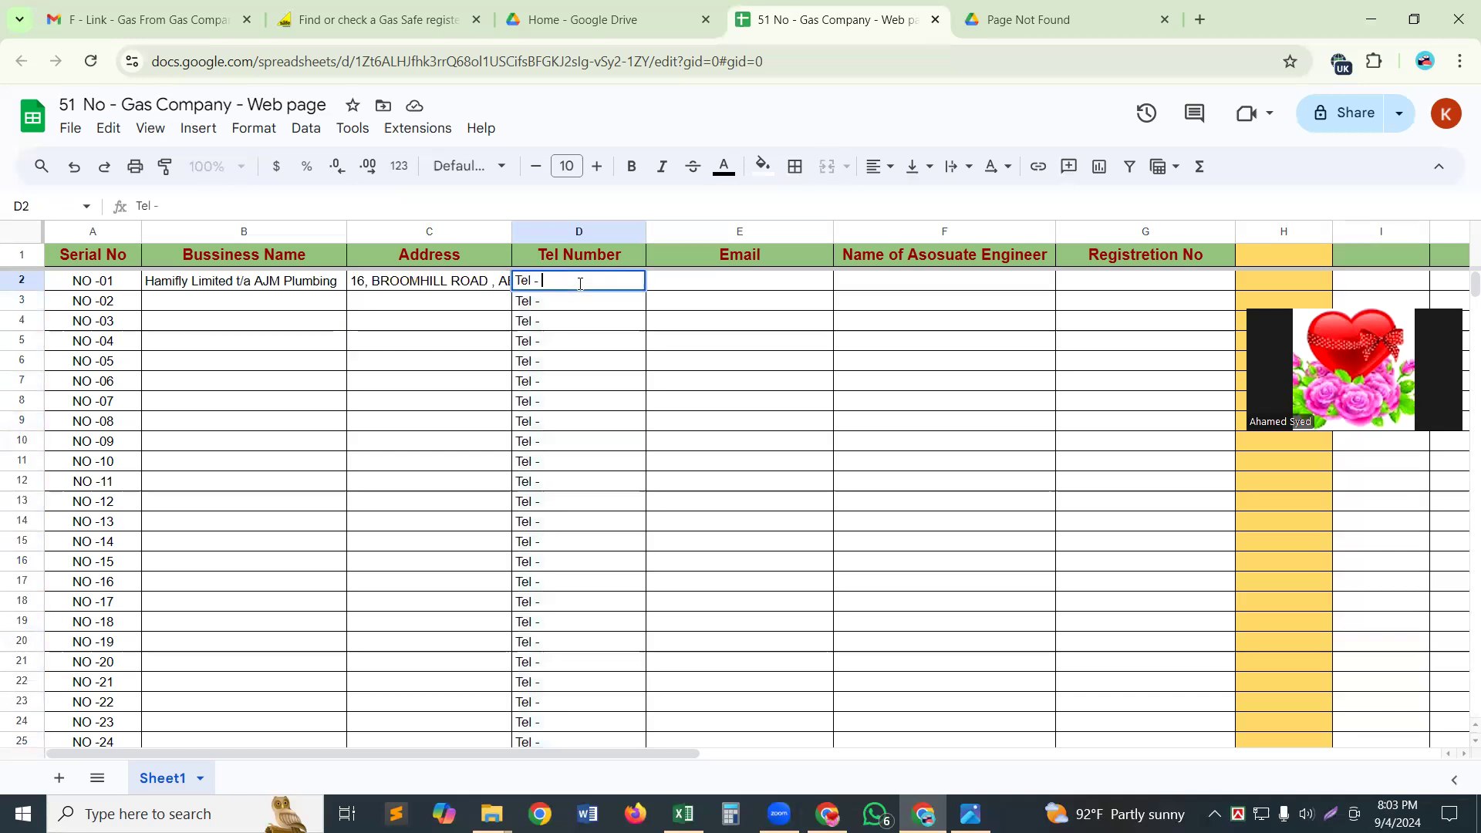
key("ctrl+v")
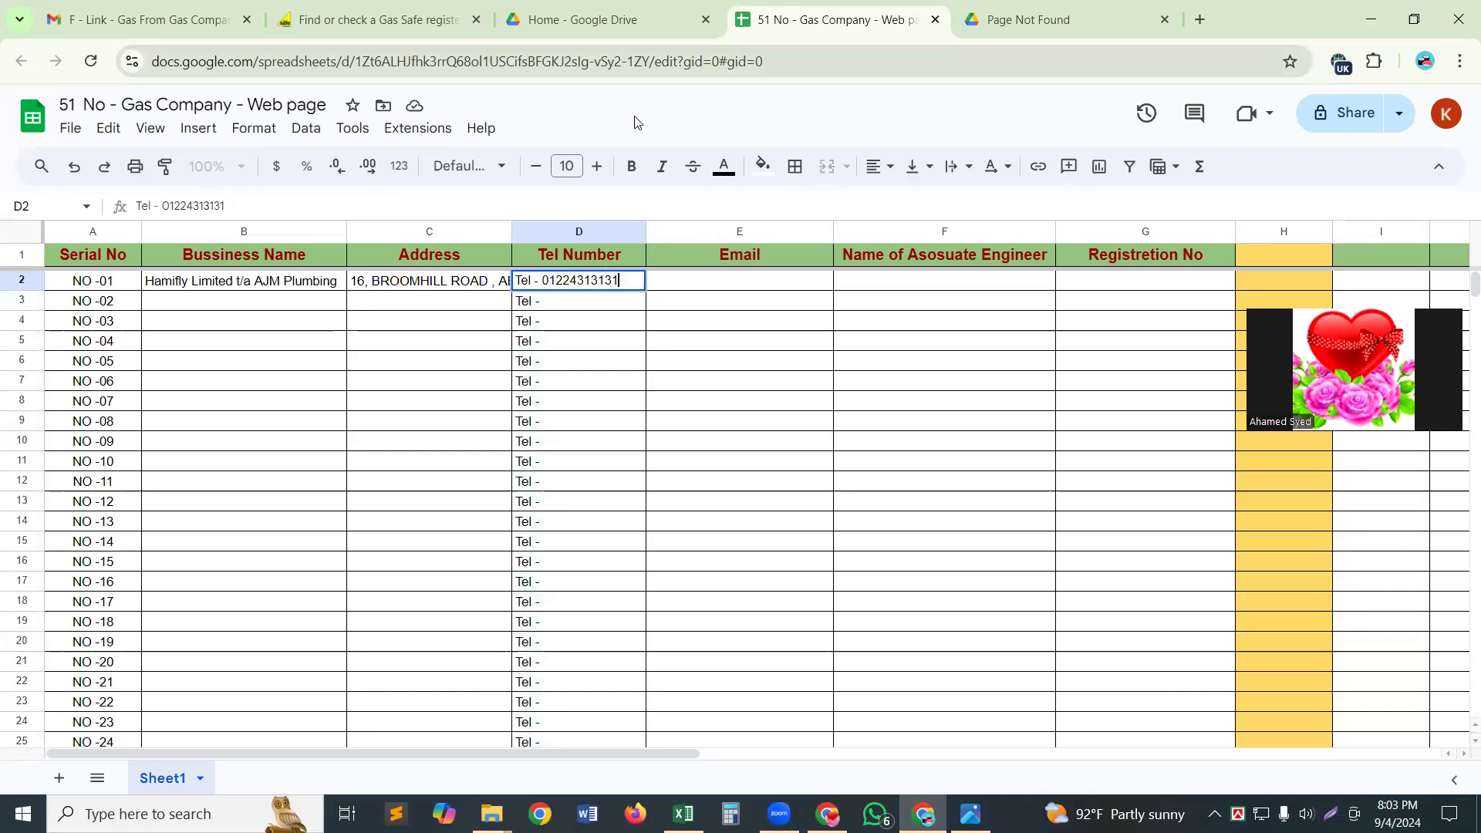
Step: Copy the business's e-mail address from the Gas Safe results into cell E2
left_click(357, 18)
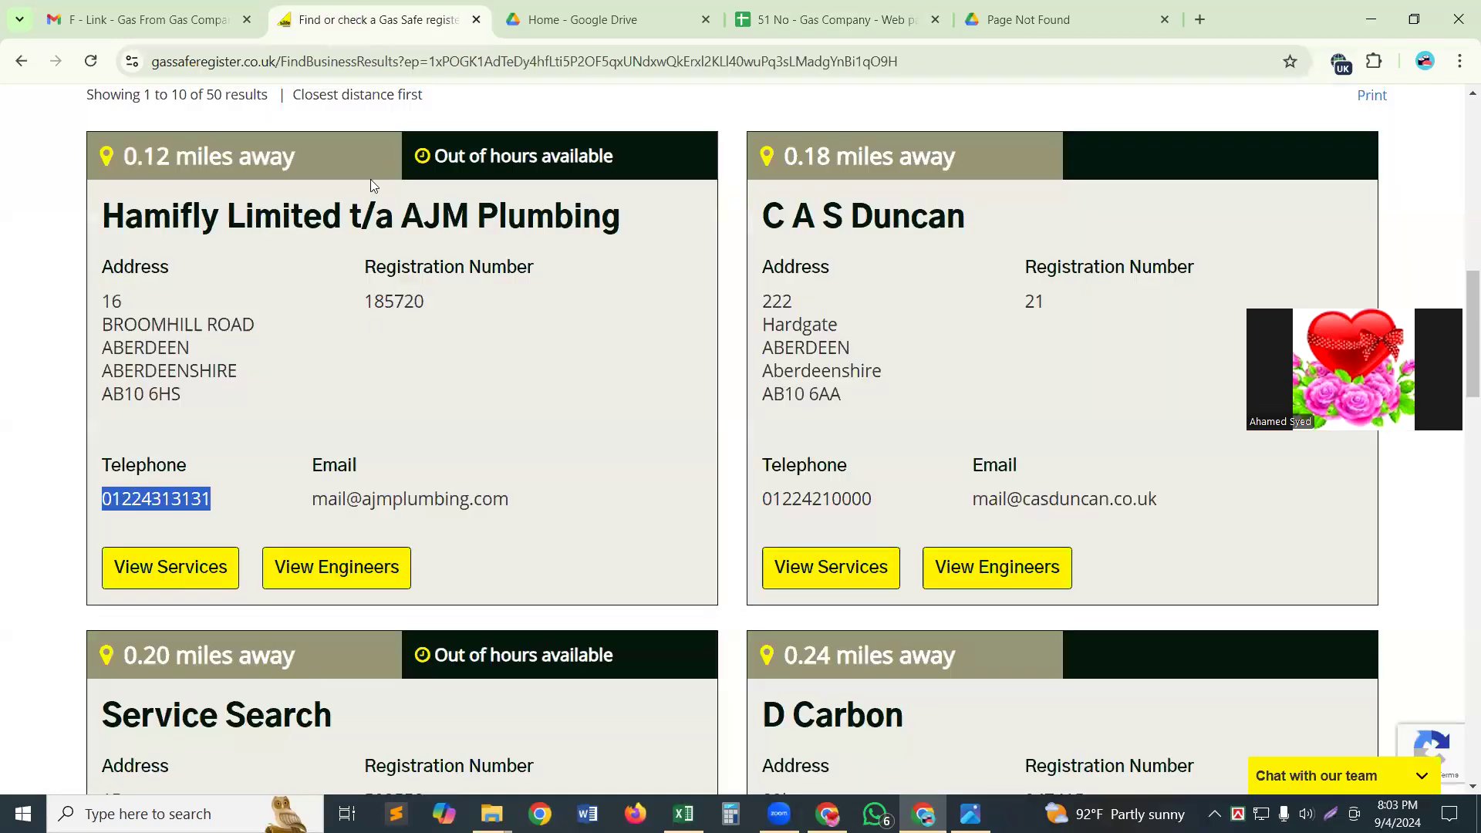
triple_click(406, 498)
key("ctrl+c")
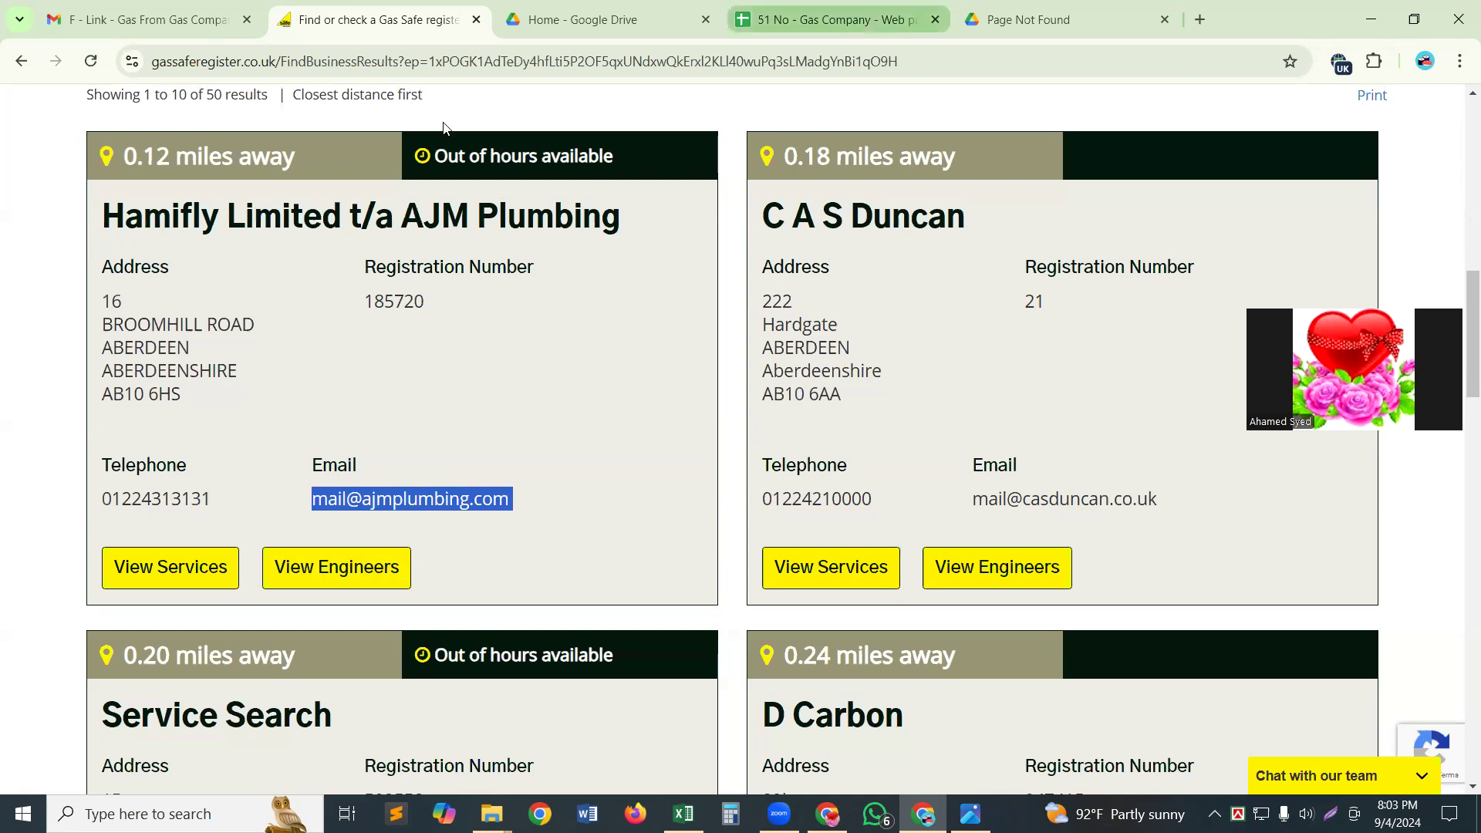
key("ctrl+4")
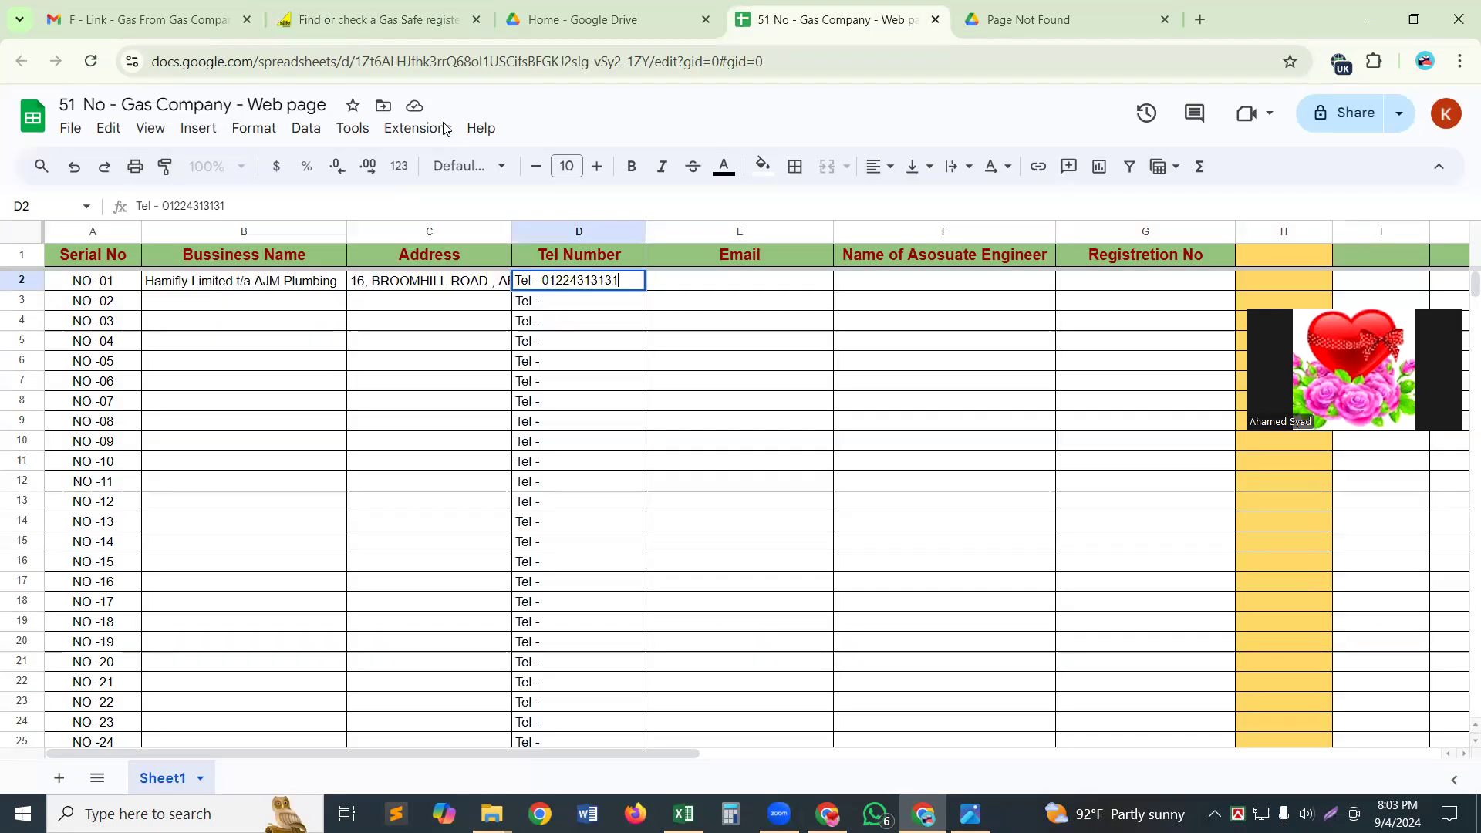
left_click(669, 281)
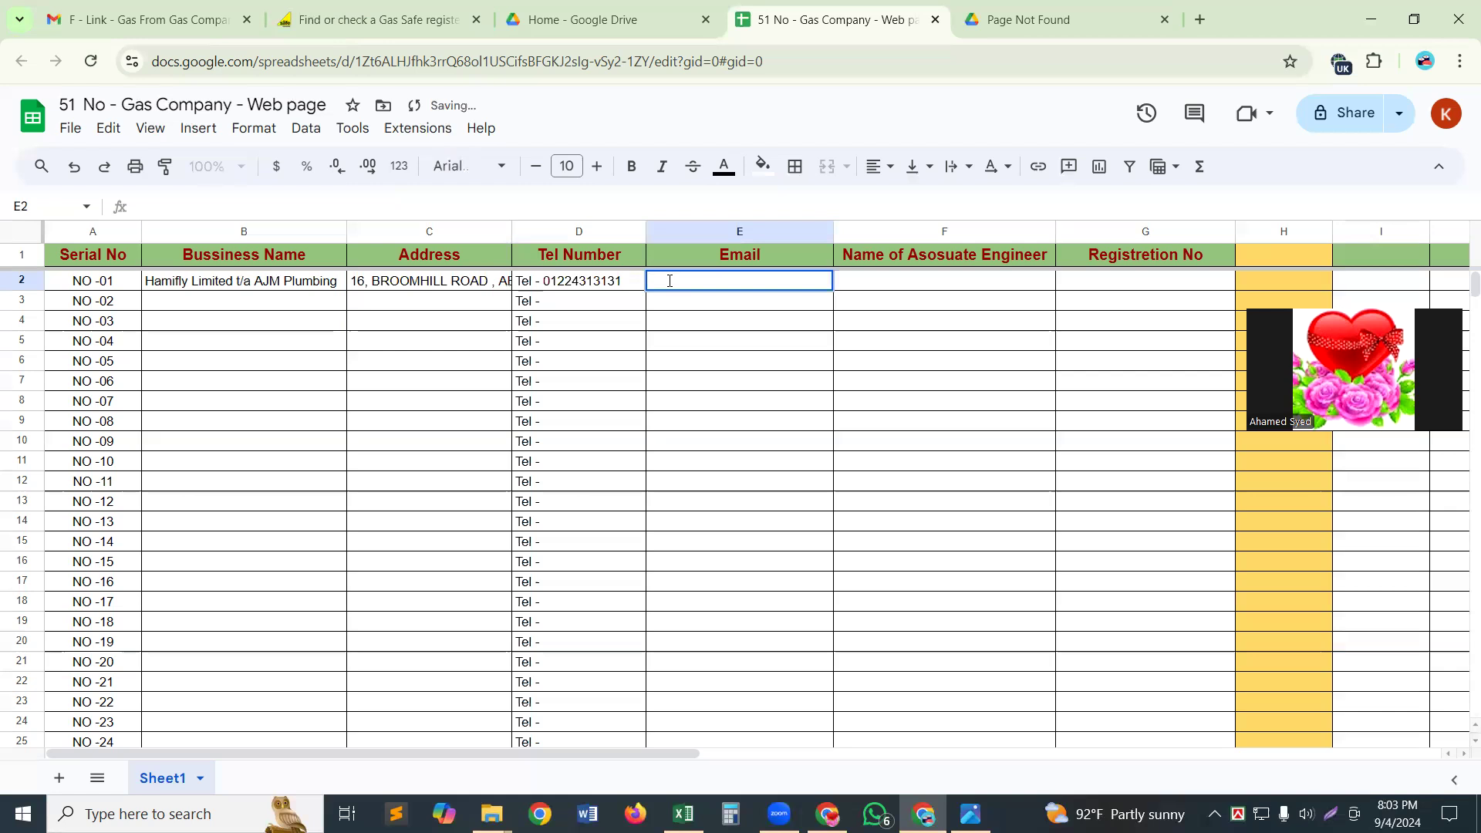
key("ctrl+v")
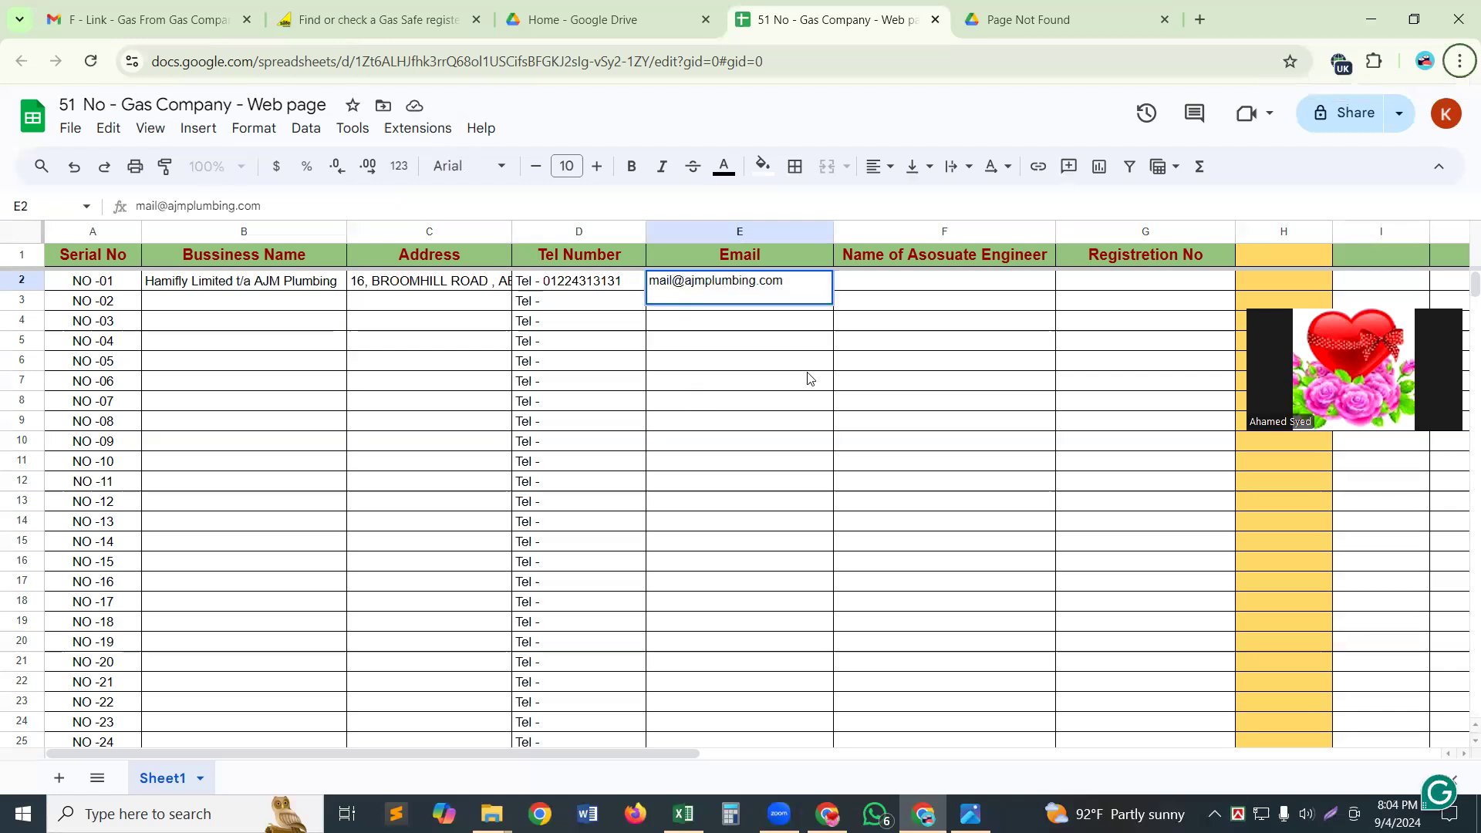
Step: Open the list of engineers for Hamifly Limited t/a AJM Plumbing on the Gas Safe Register site
left_click(760, 408)
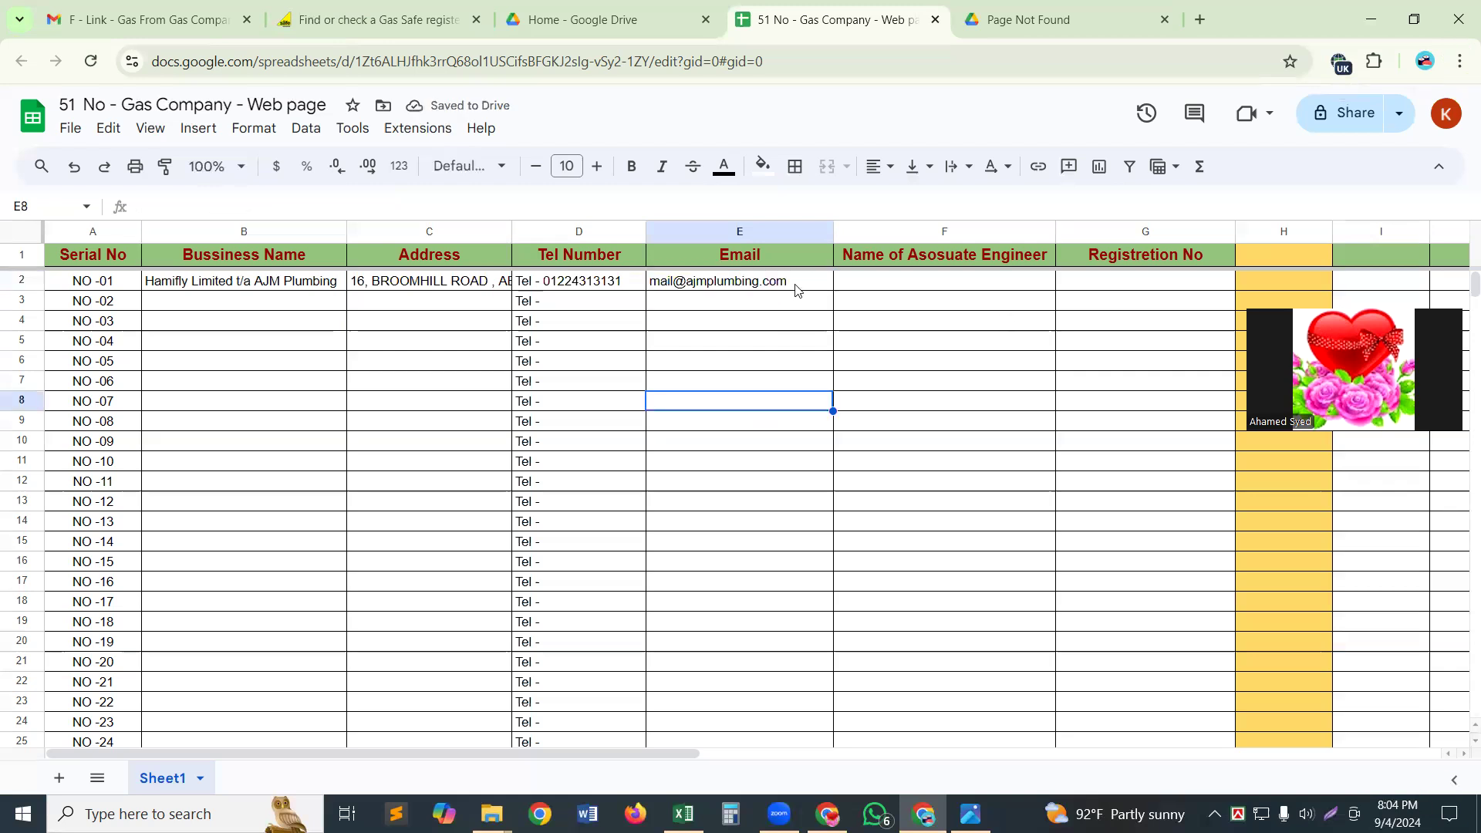
left_click(334, 23)
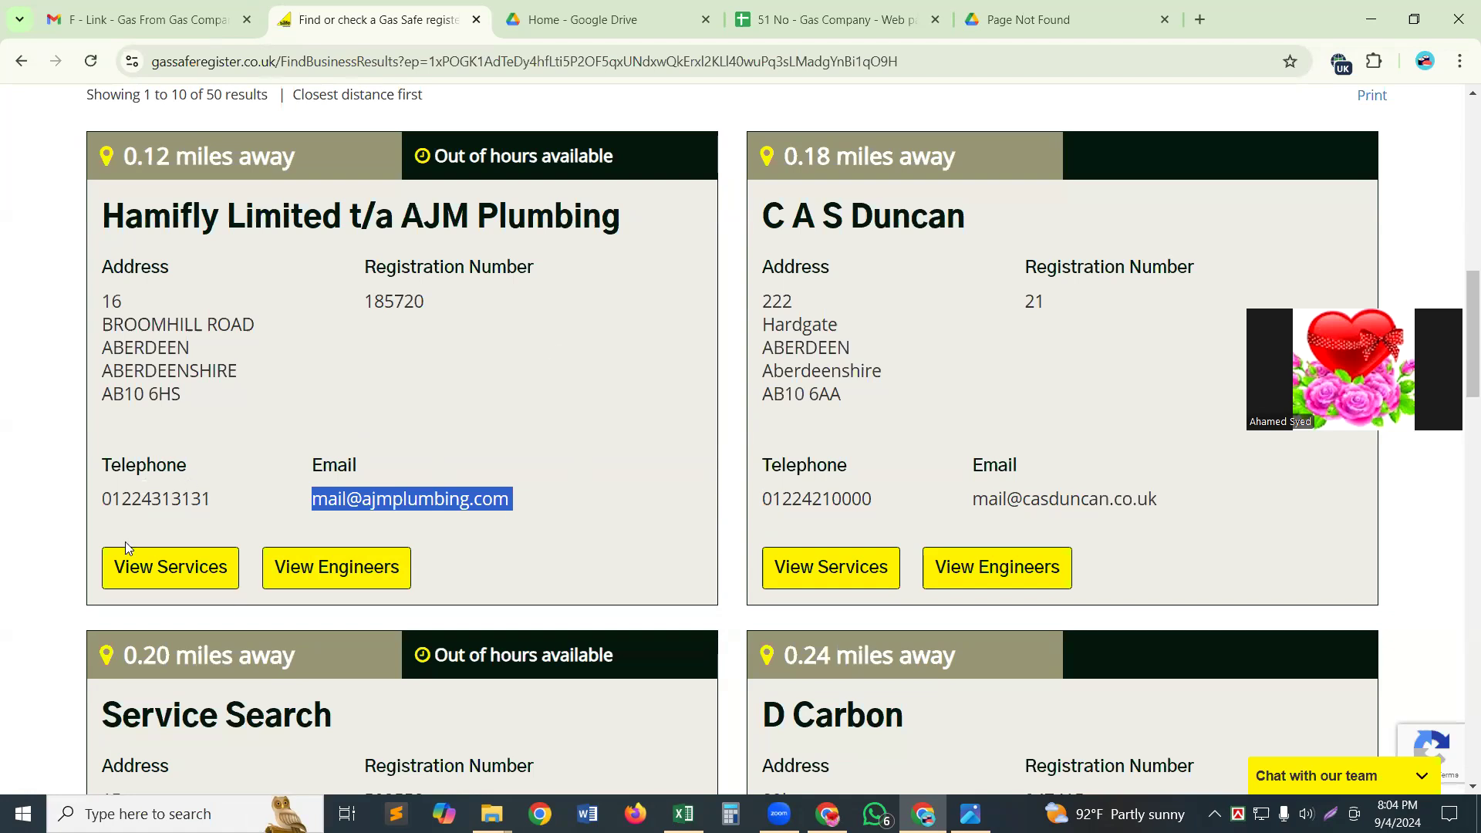
left_click(344, 568)
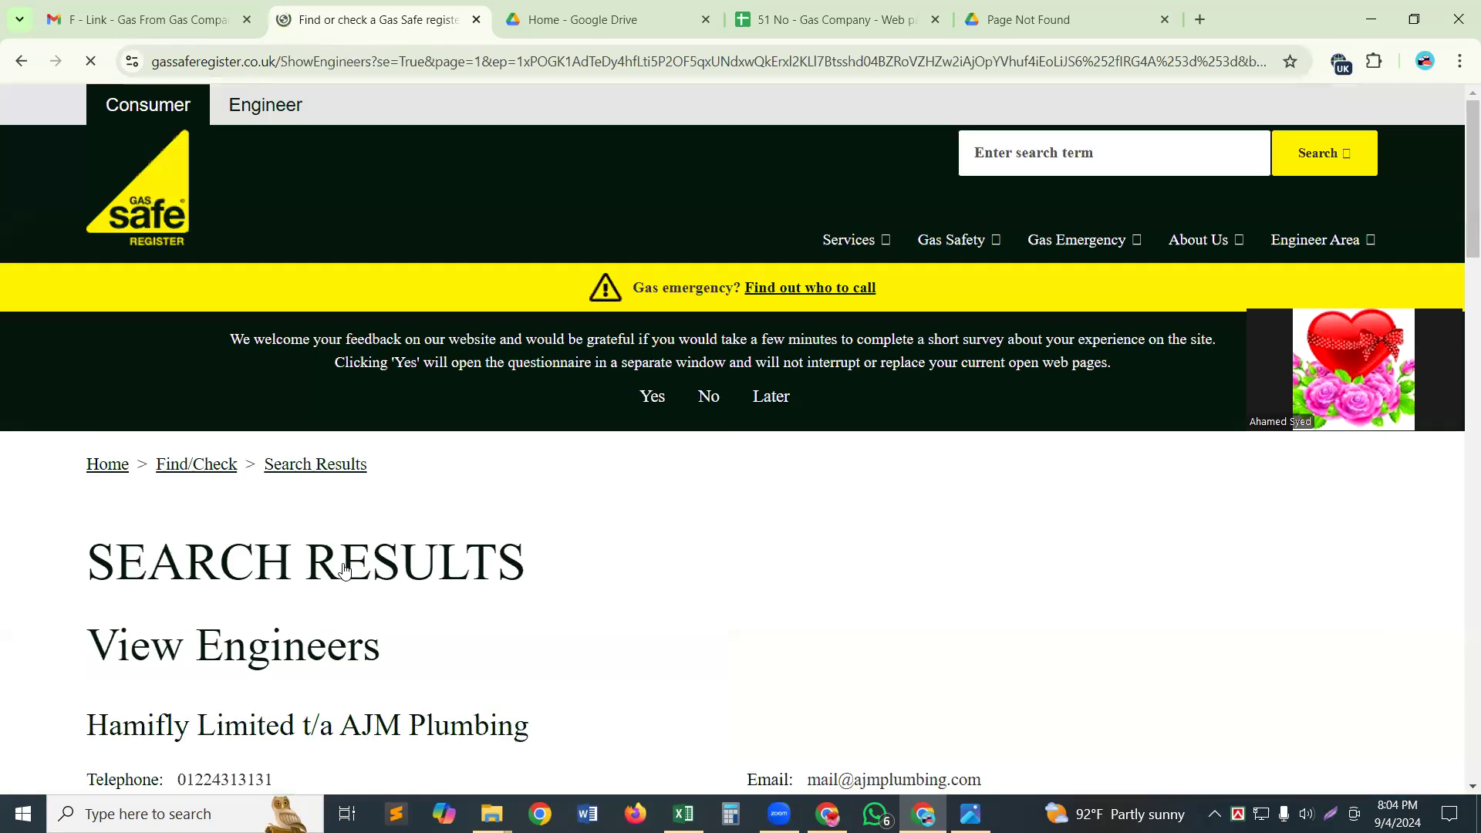
scroll(344, 437, "down", 1)
scroll(344, 437, "down", 3)
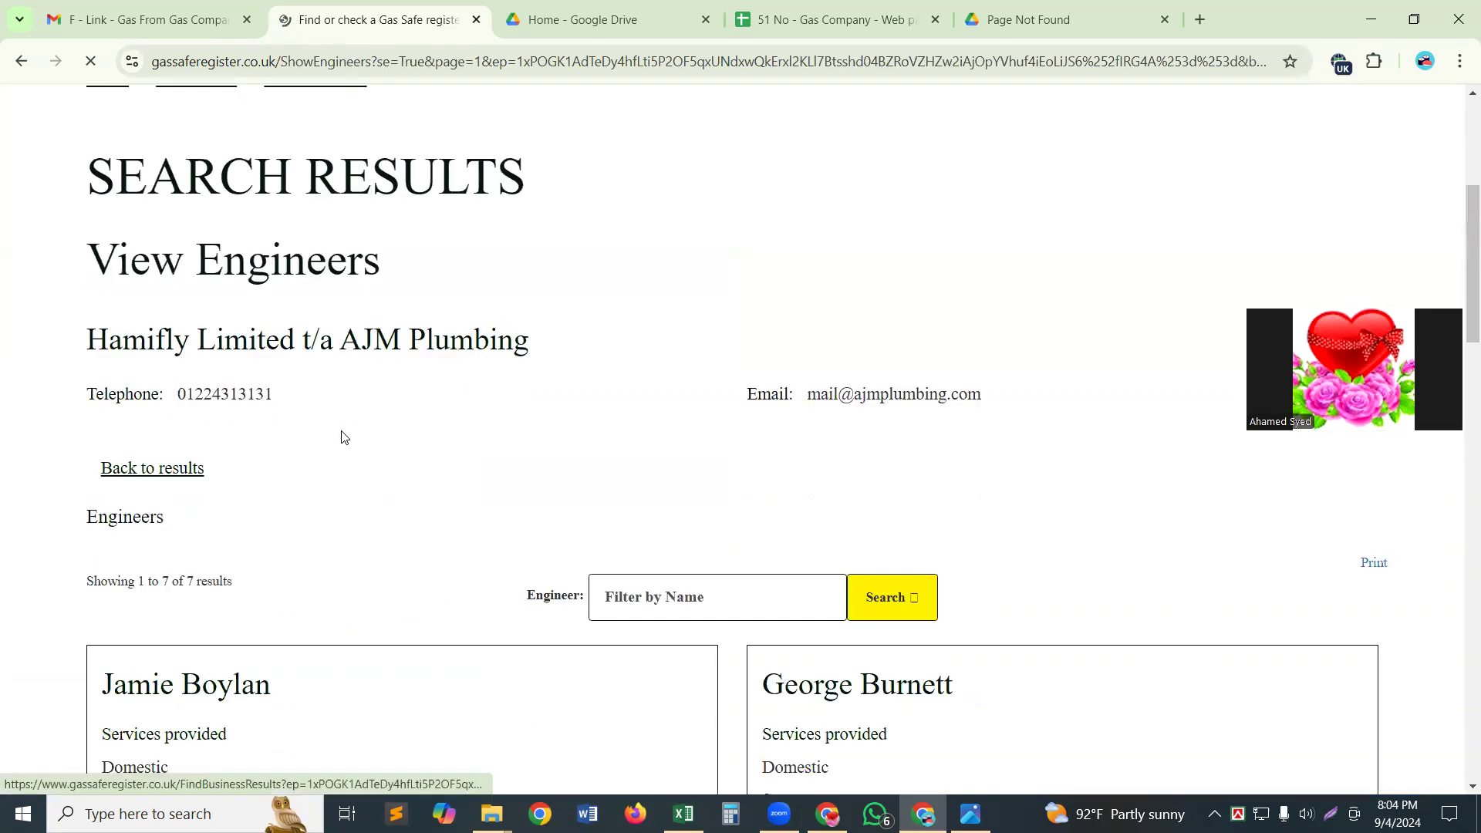
scroll(344, 436, "down", 2)
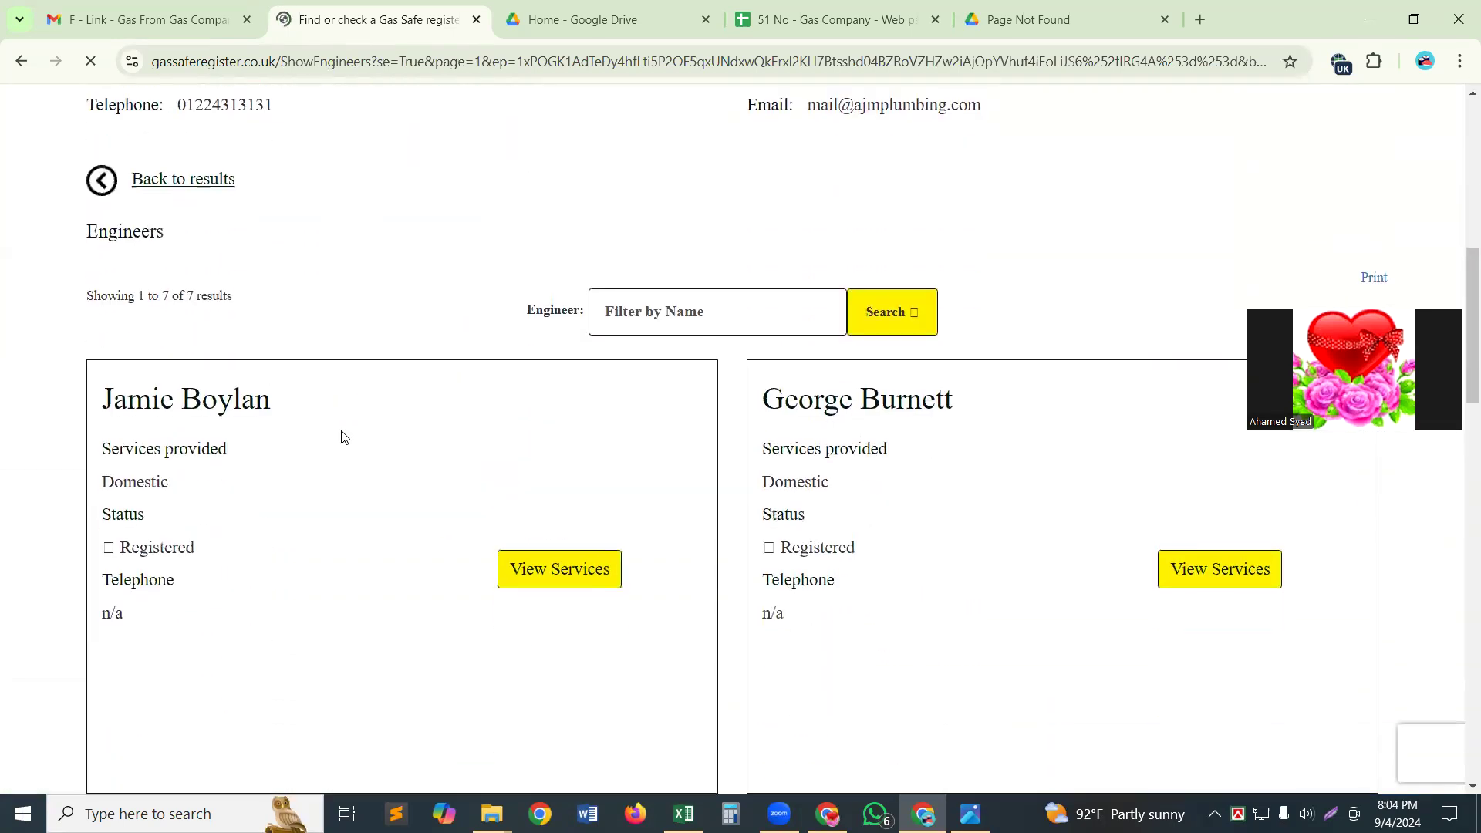
Step: Copy the first listed engineer's name from the Gas Safe engineers page into cell F2 of the spreadsheet
triple_click(147, 402)
key("ctrl+c")
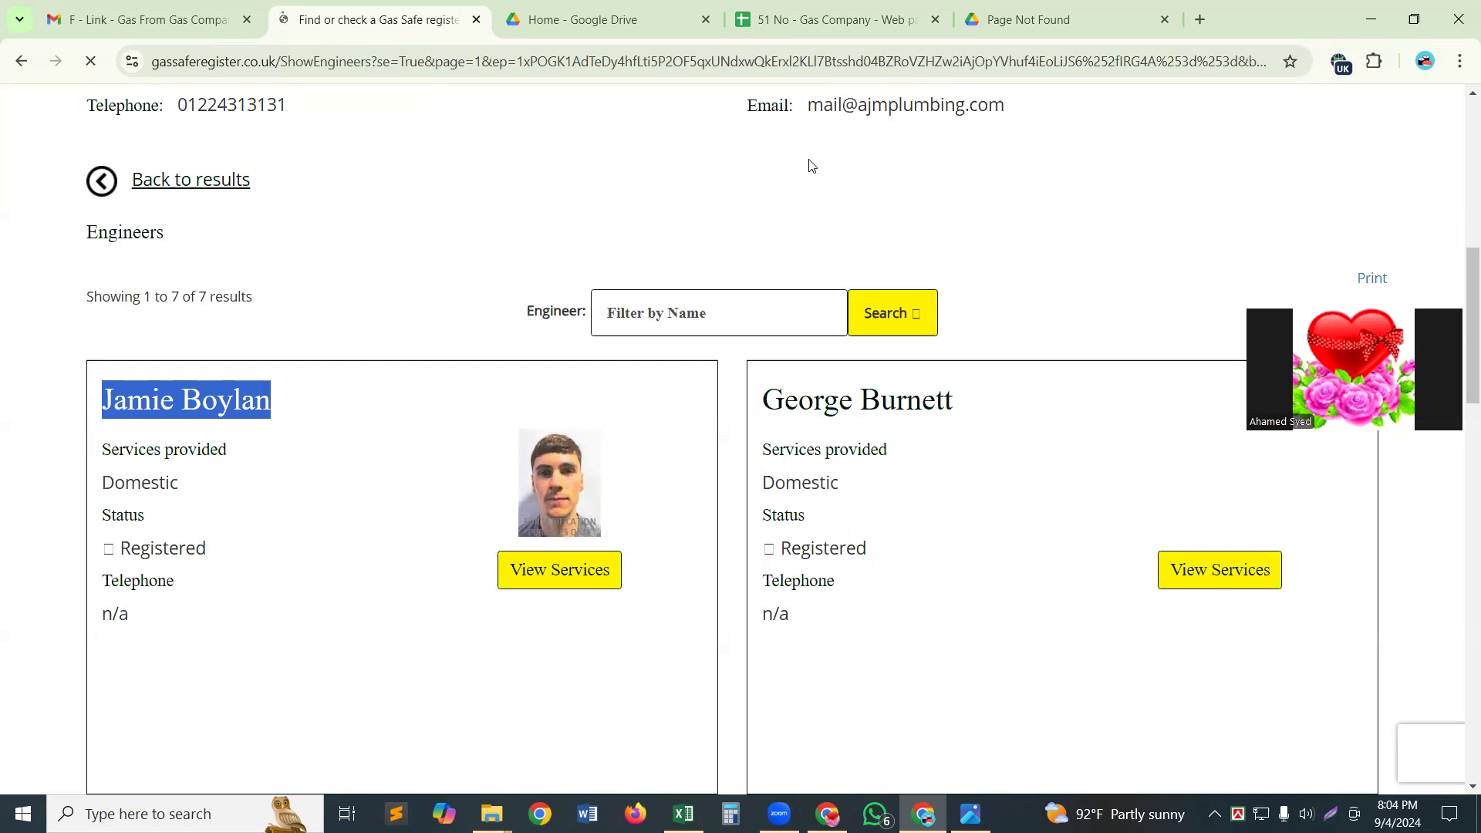
key("ctrl+4")
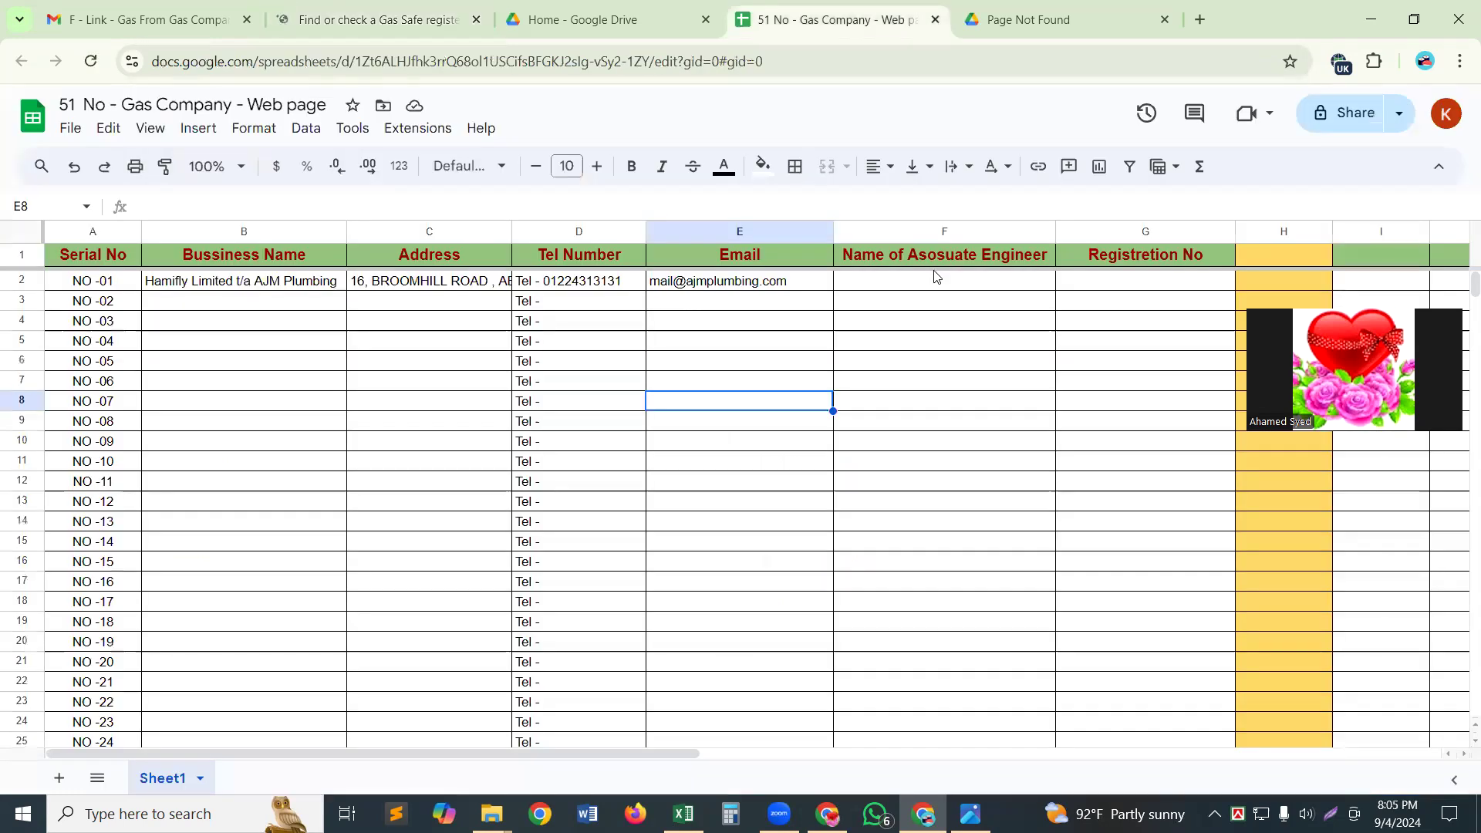
left_click(934, 285)
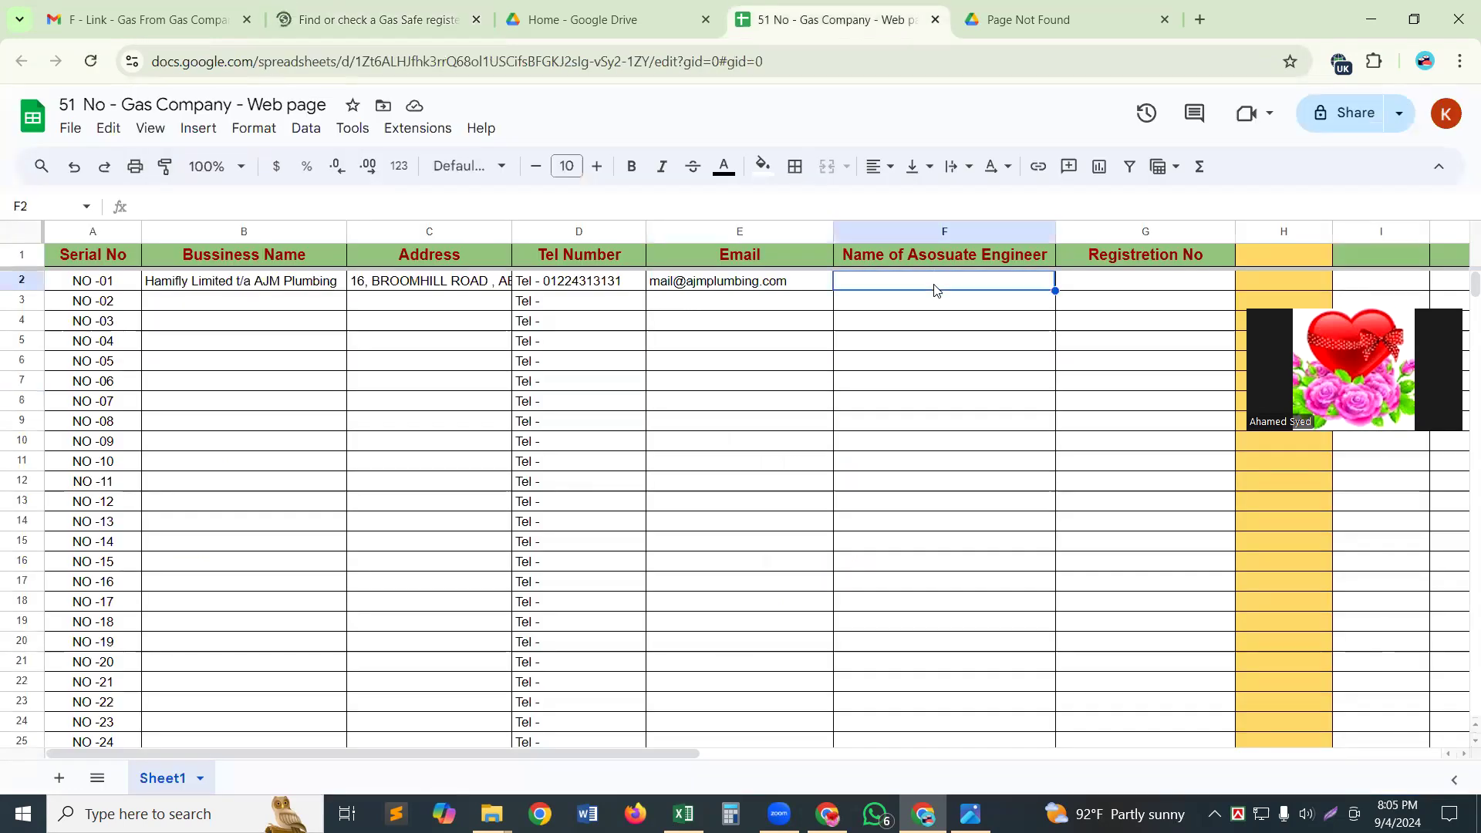
key("ctrl+v")
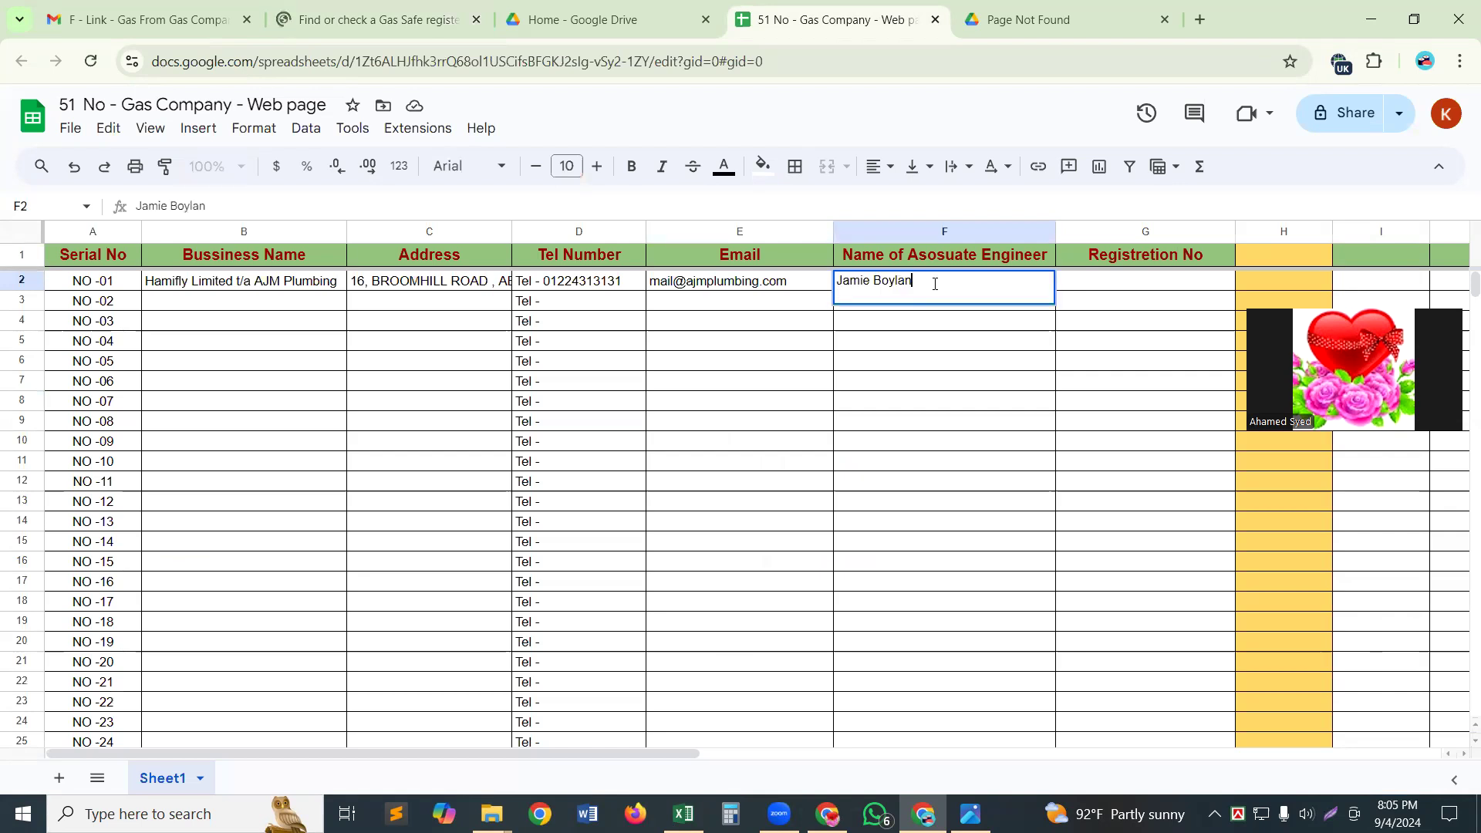
left_click(1007, 391)
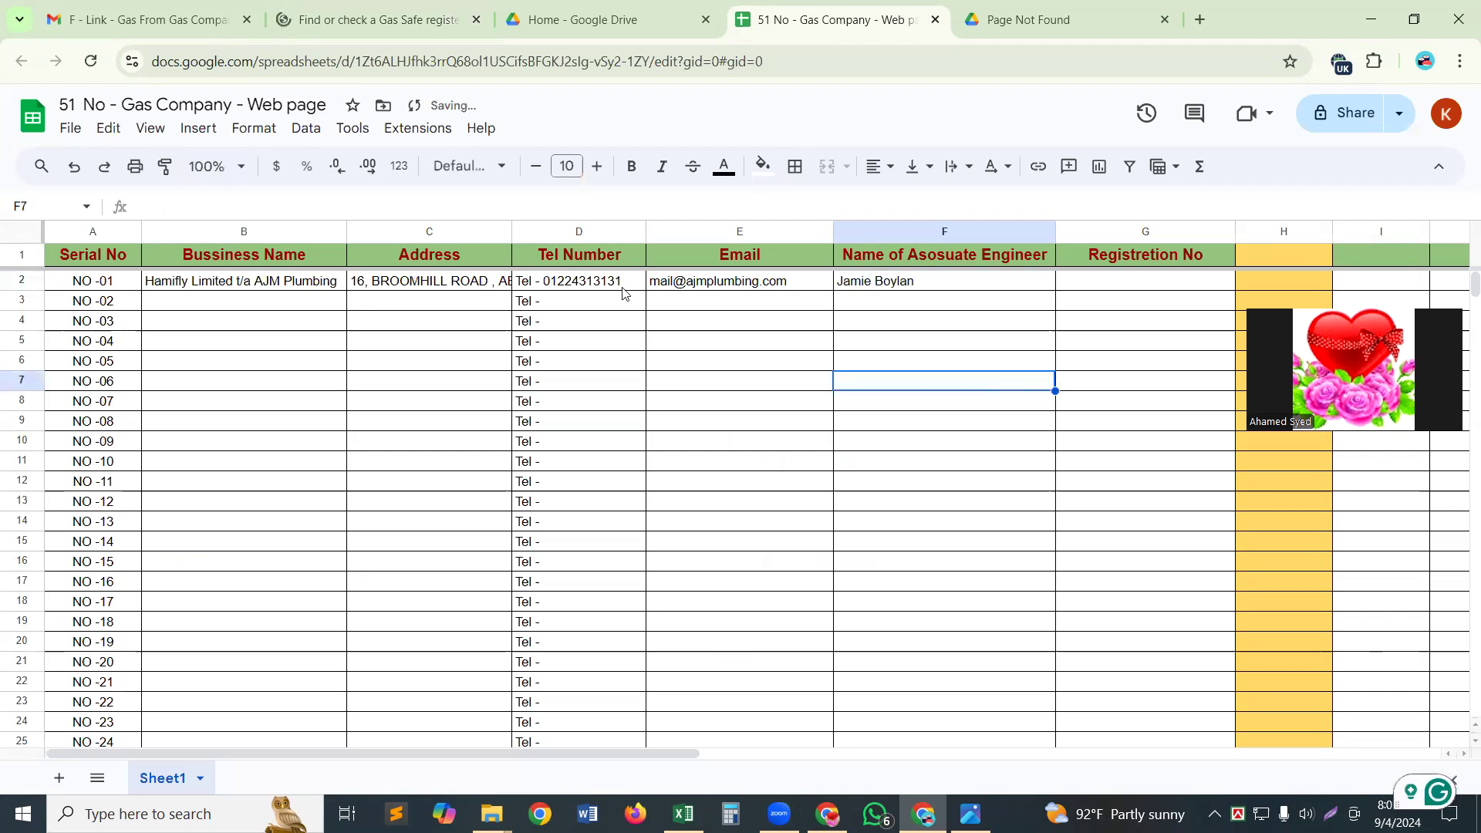
Step: Look through the other engineers listed for Hamifly Limited on the Gas Safe Register page
left_click(370, 25)
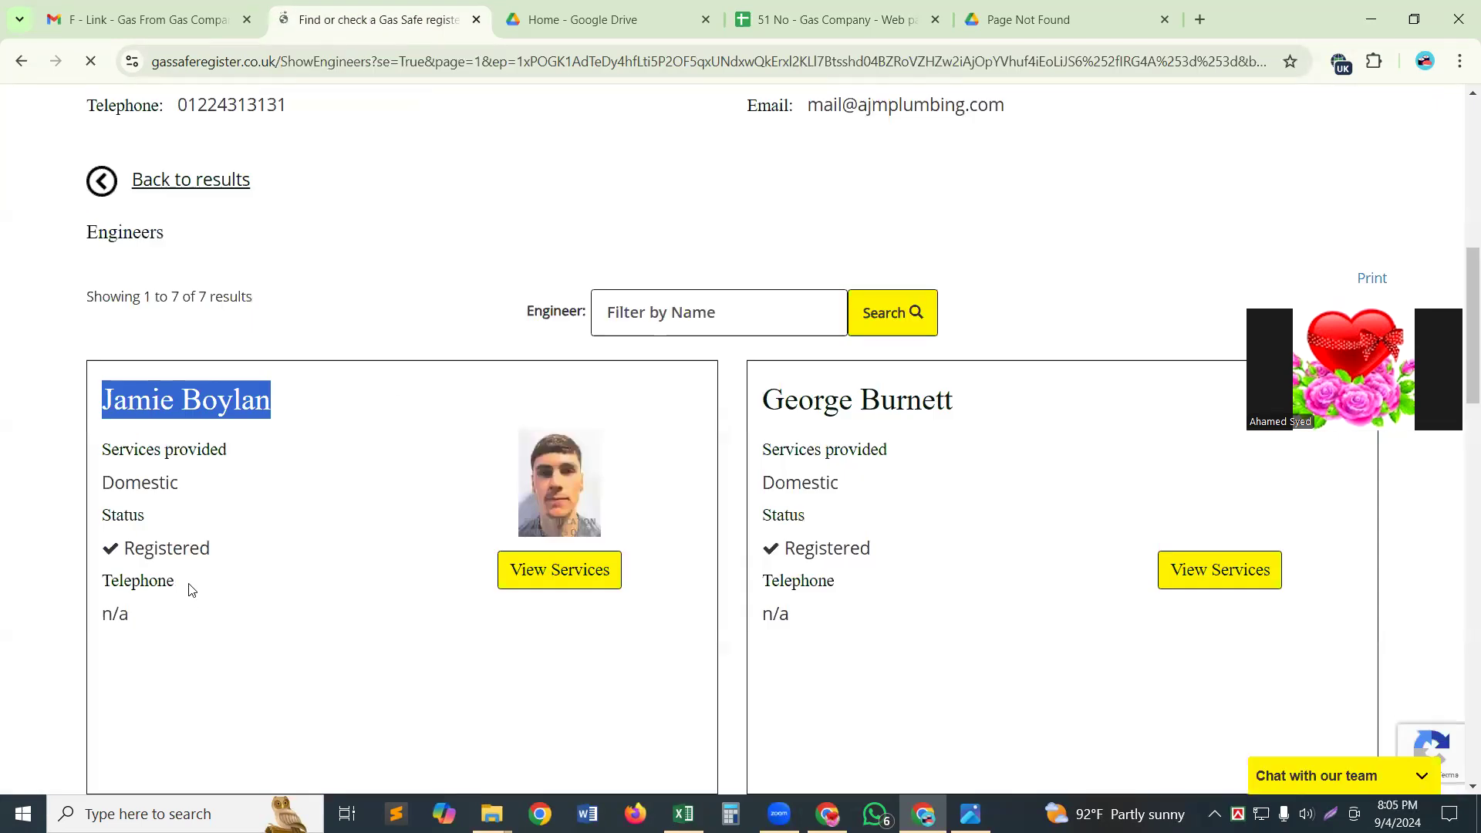
scroll(191, 590, "down", 4)
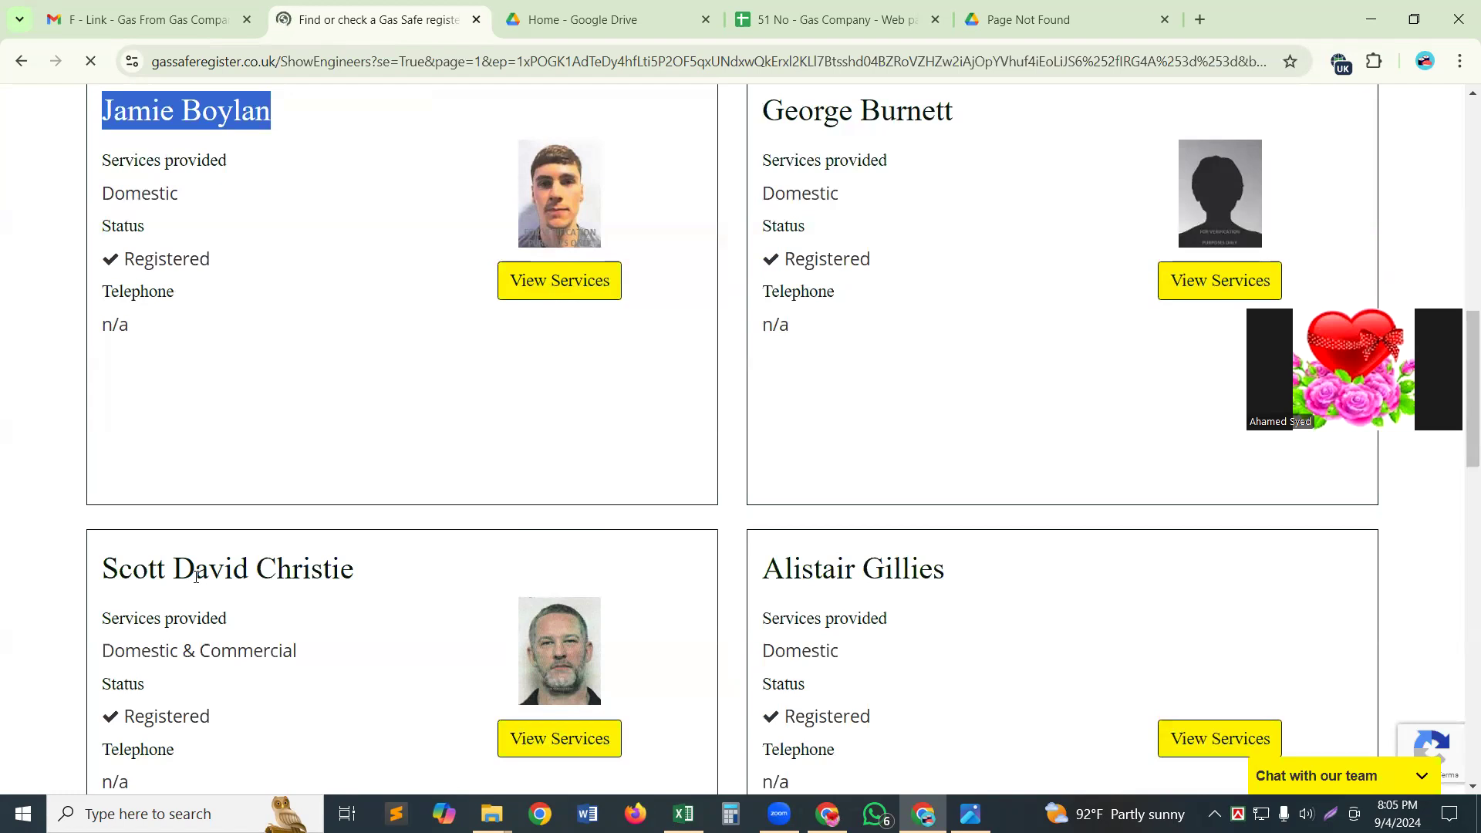
scroll(197, 580, "up", 1)
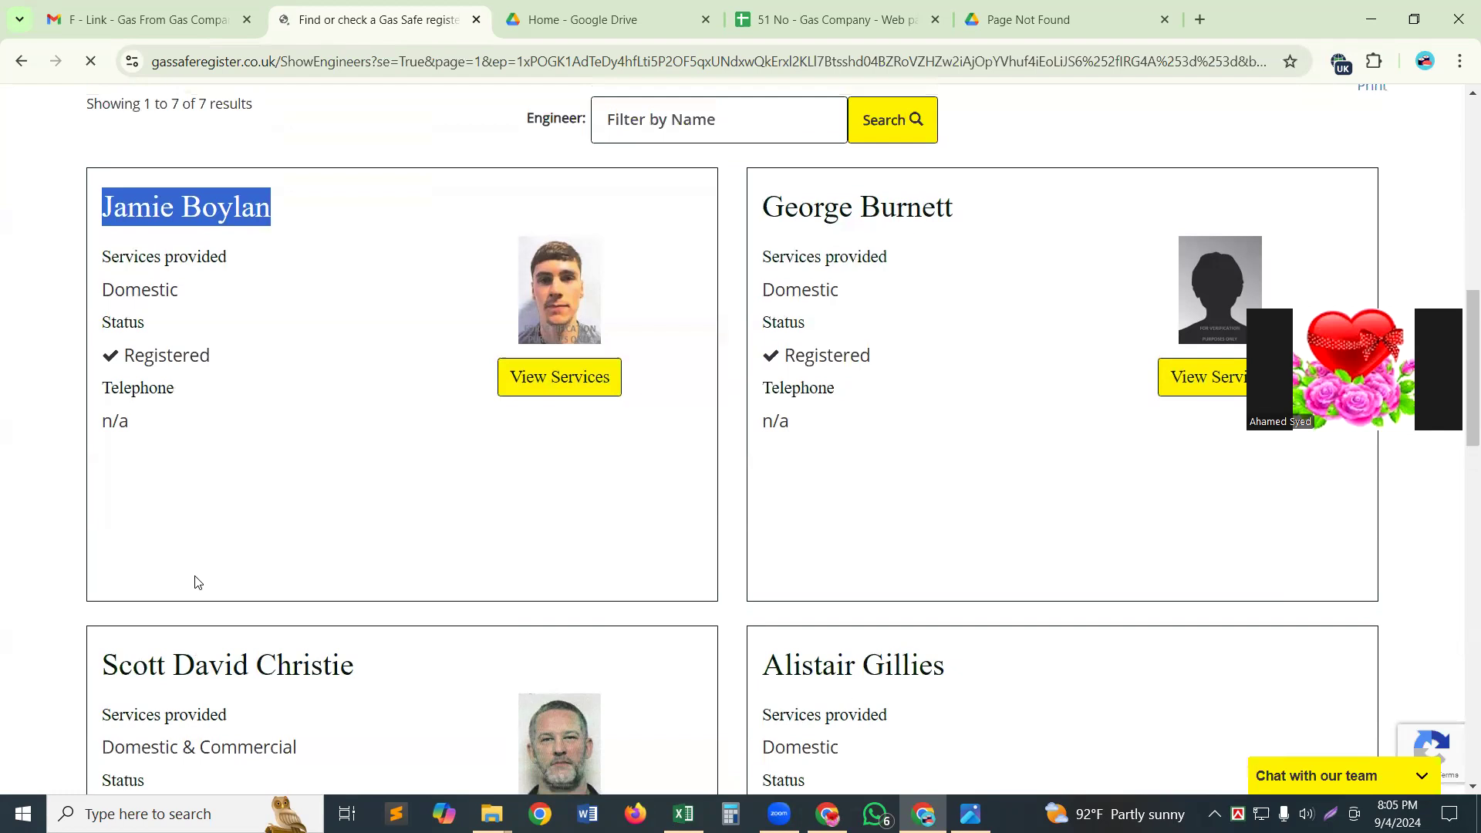
scroll(197, 581, "up", 3)
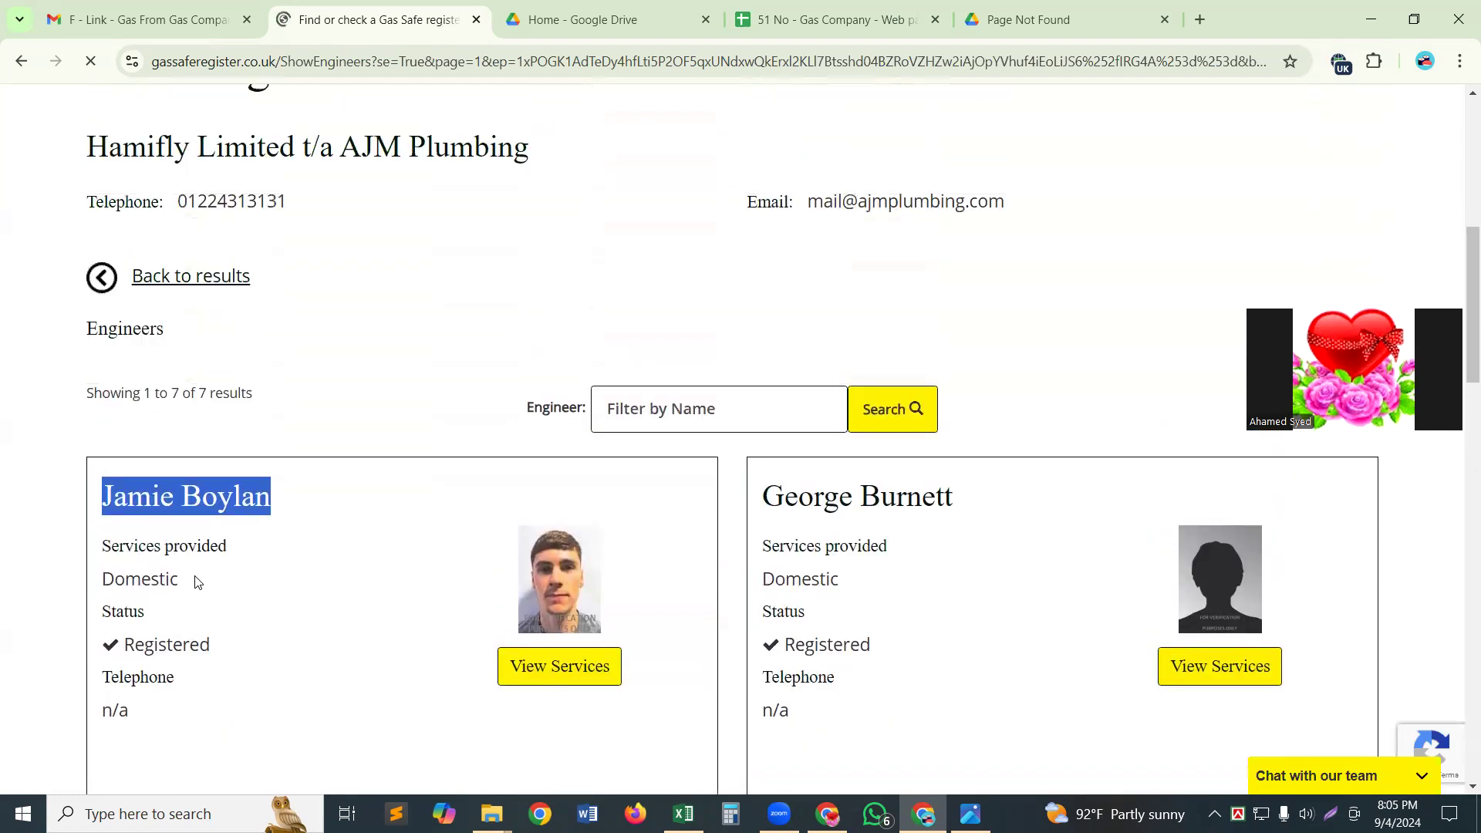
scroll(197, 581, "up", 1)
scroll(195, 577, "up", 3)
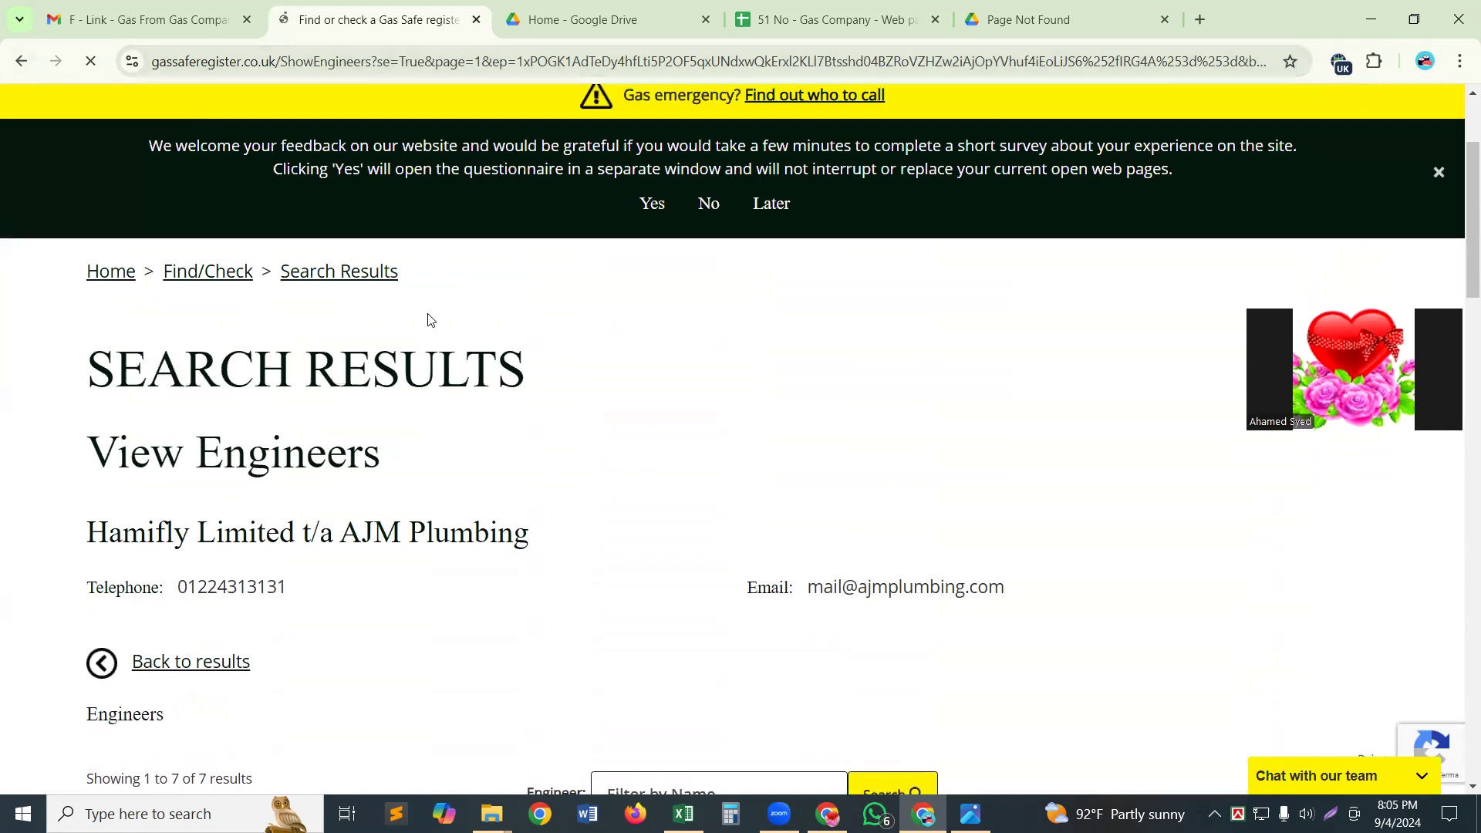
scroll(423, 328, "up", 2)
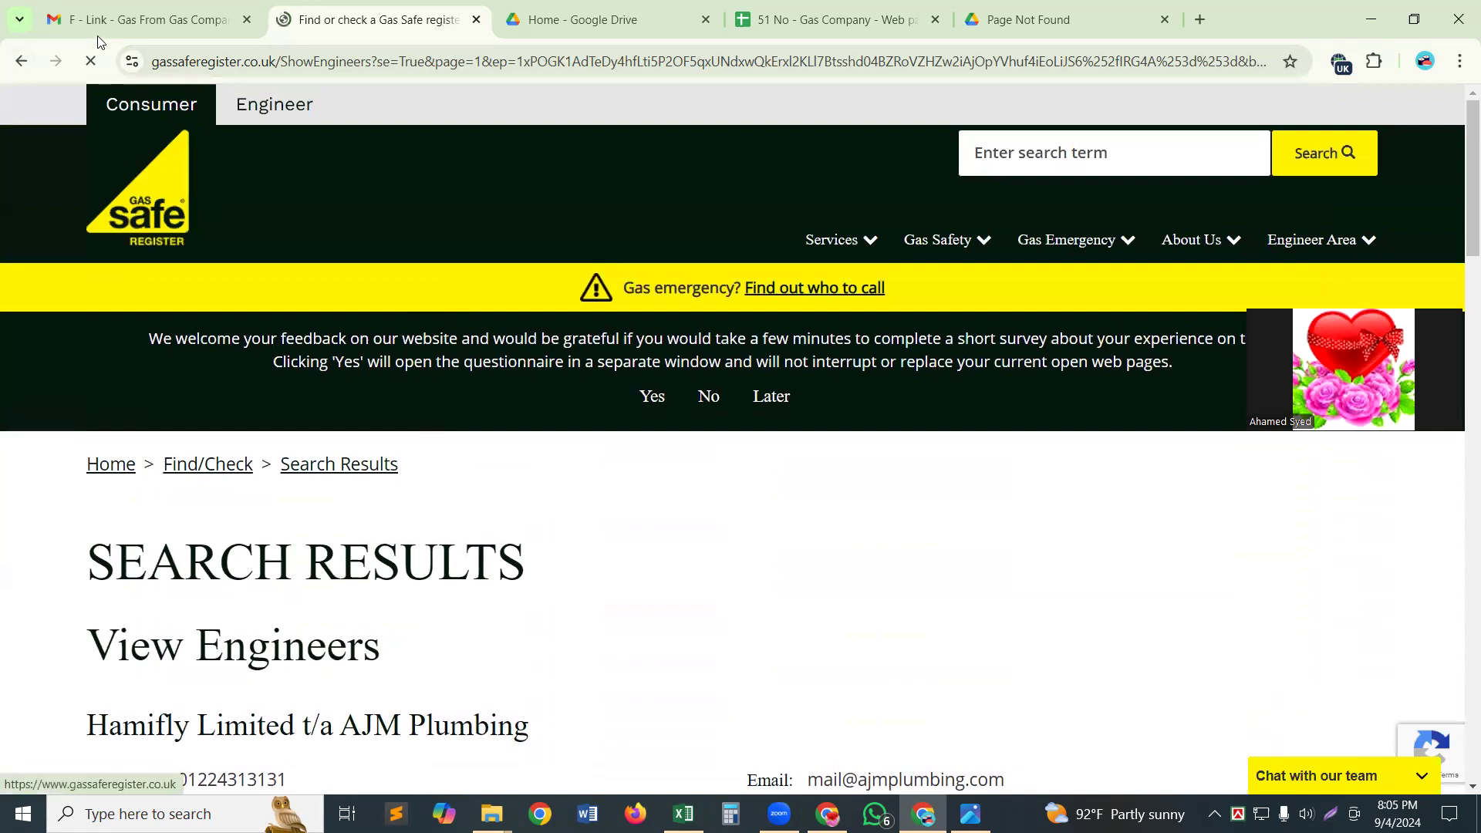
Step: Return to the business search results and copy Hamifly Limited's registration number into cell G2 of the spreadsheet
left_click(15, 72)
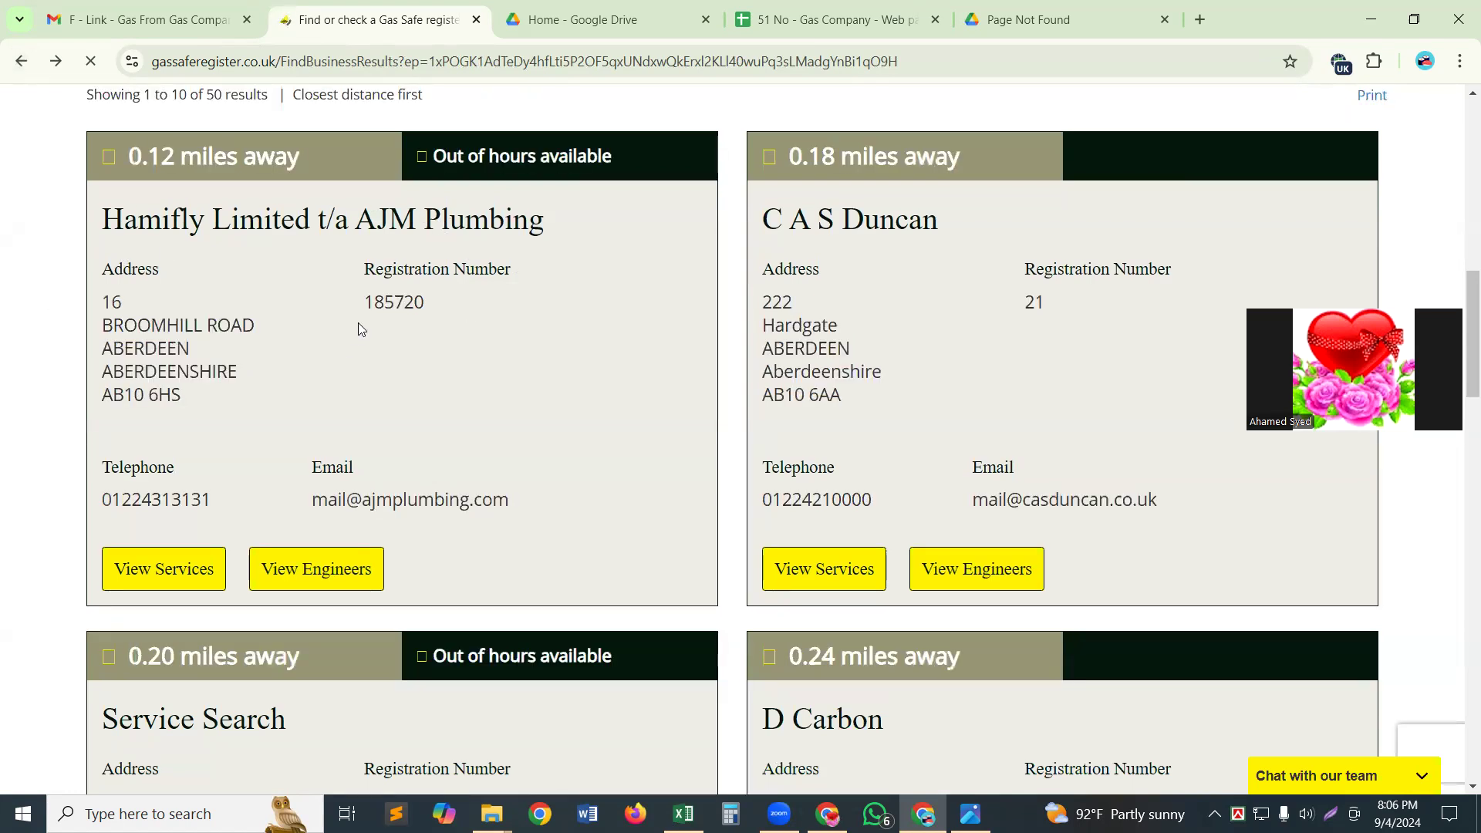
double_click(391, 299)
key("ctrl+c")
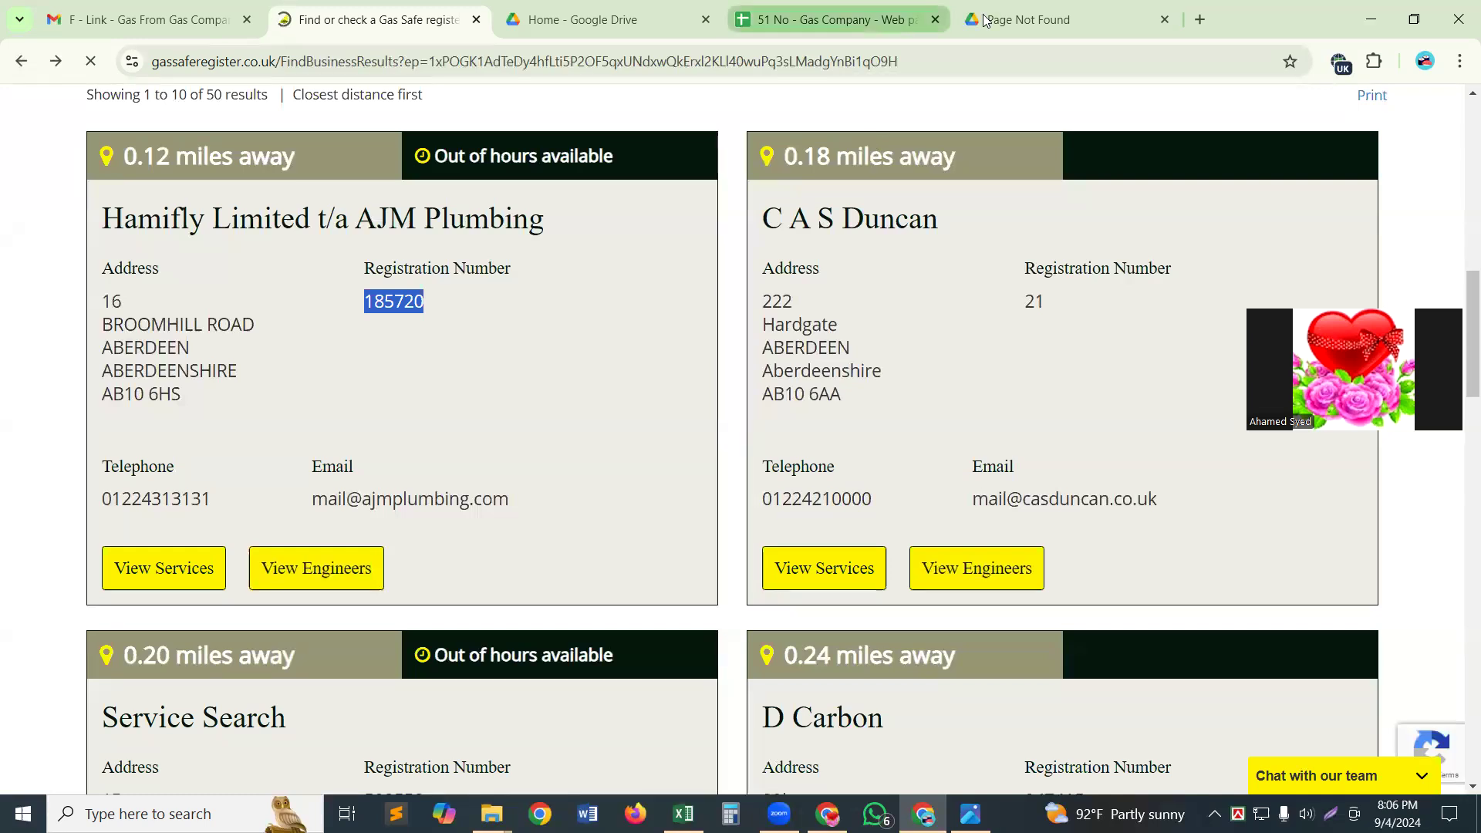
left_click(957, 19)
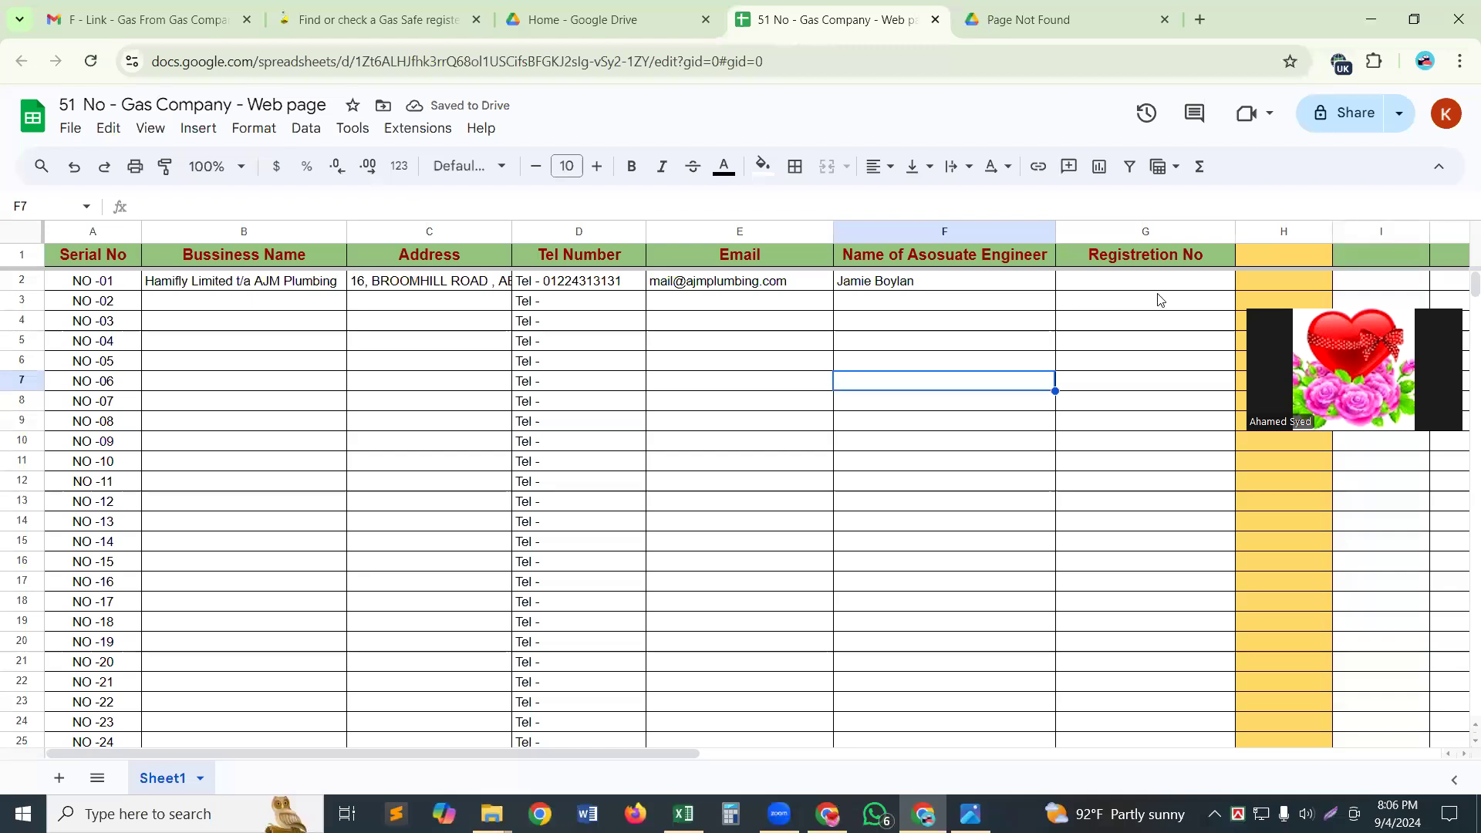
left_click(1090, 281)
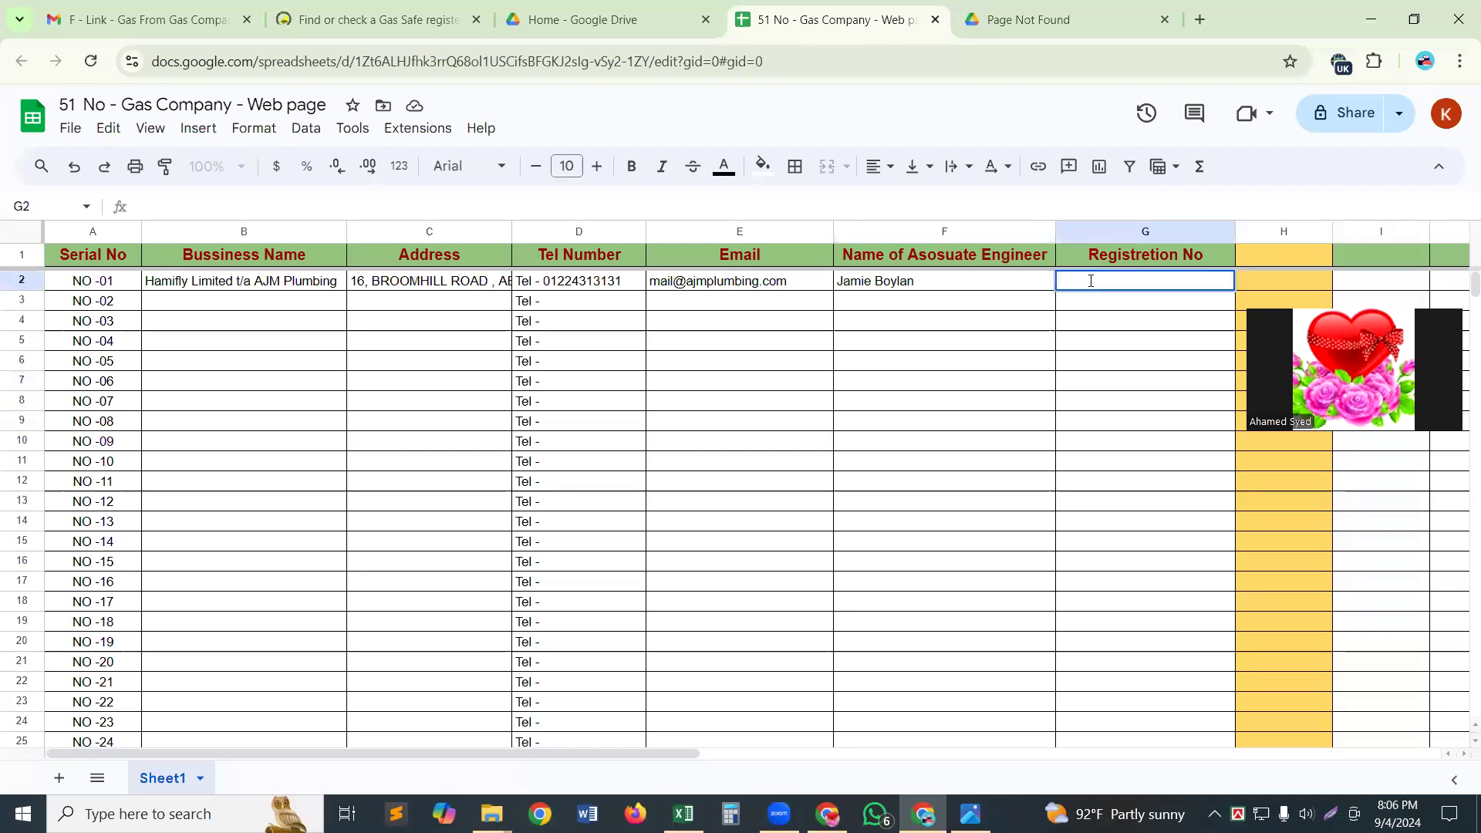
key("ctrl+v")
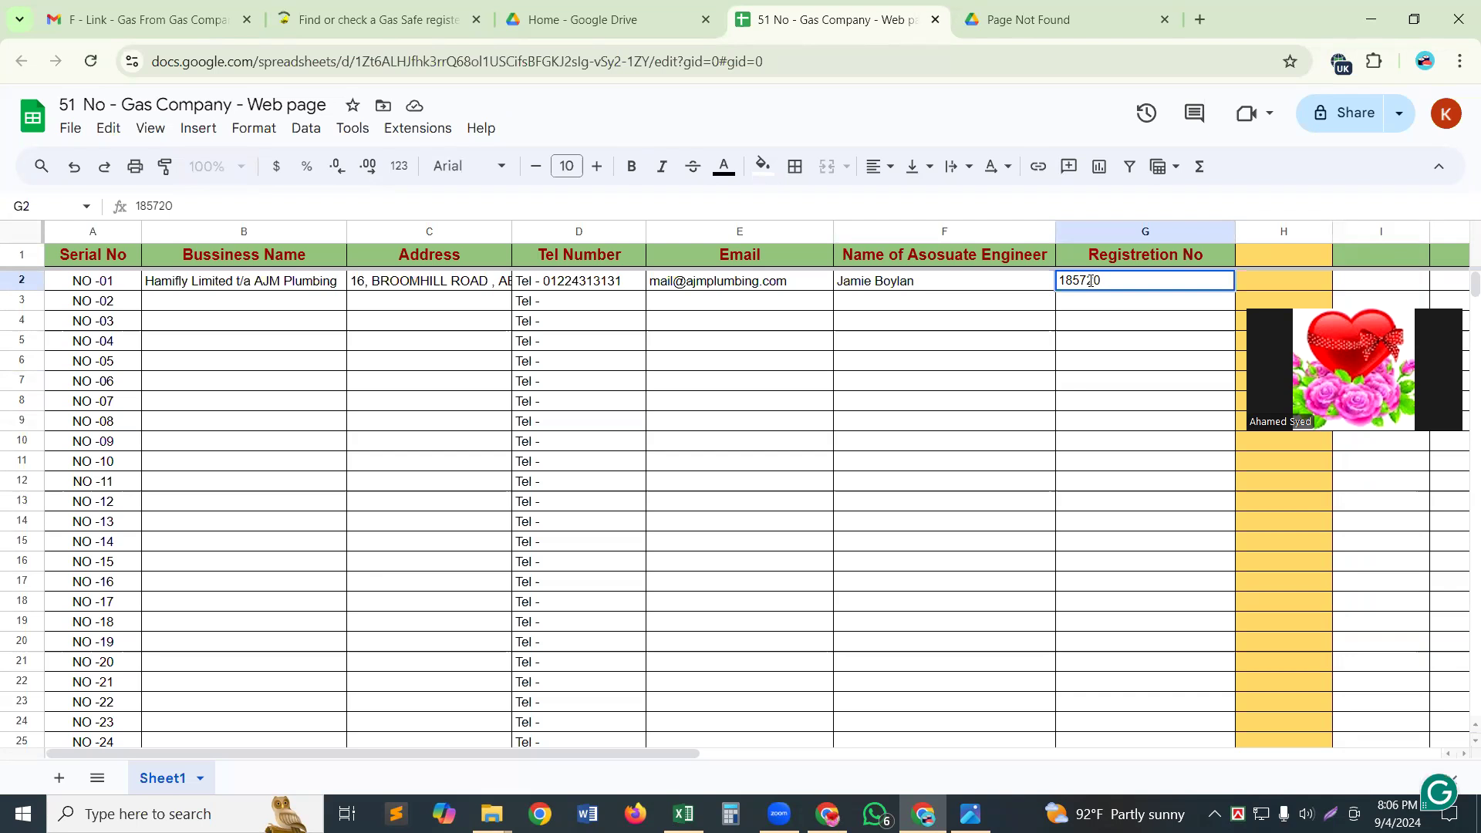
left_click(897, 423)
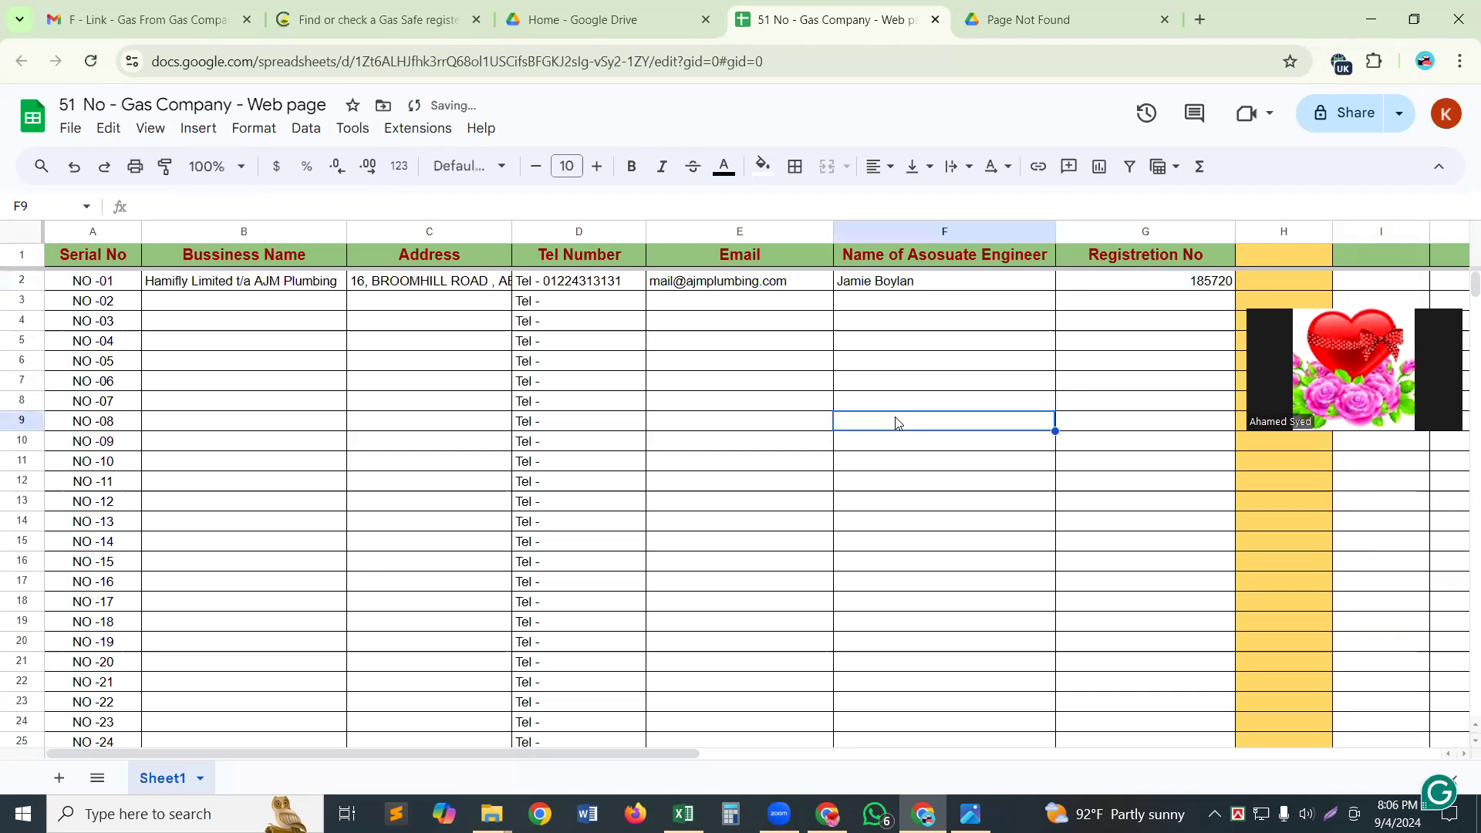
Step: Look through the other businesses in the Gas Safe Register search results
left_click(309, 17)
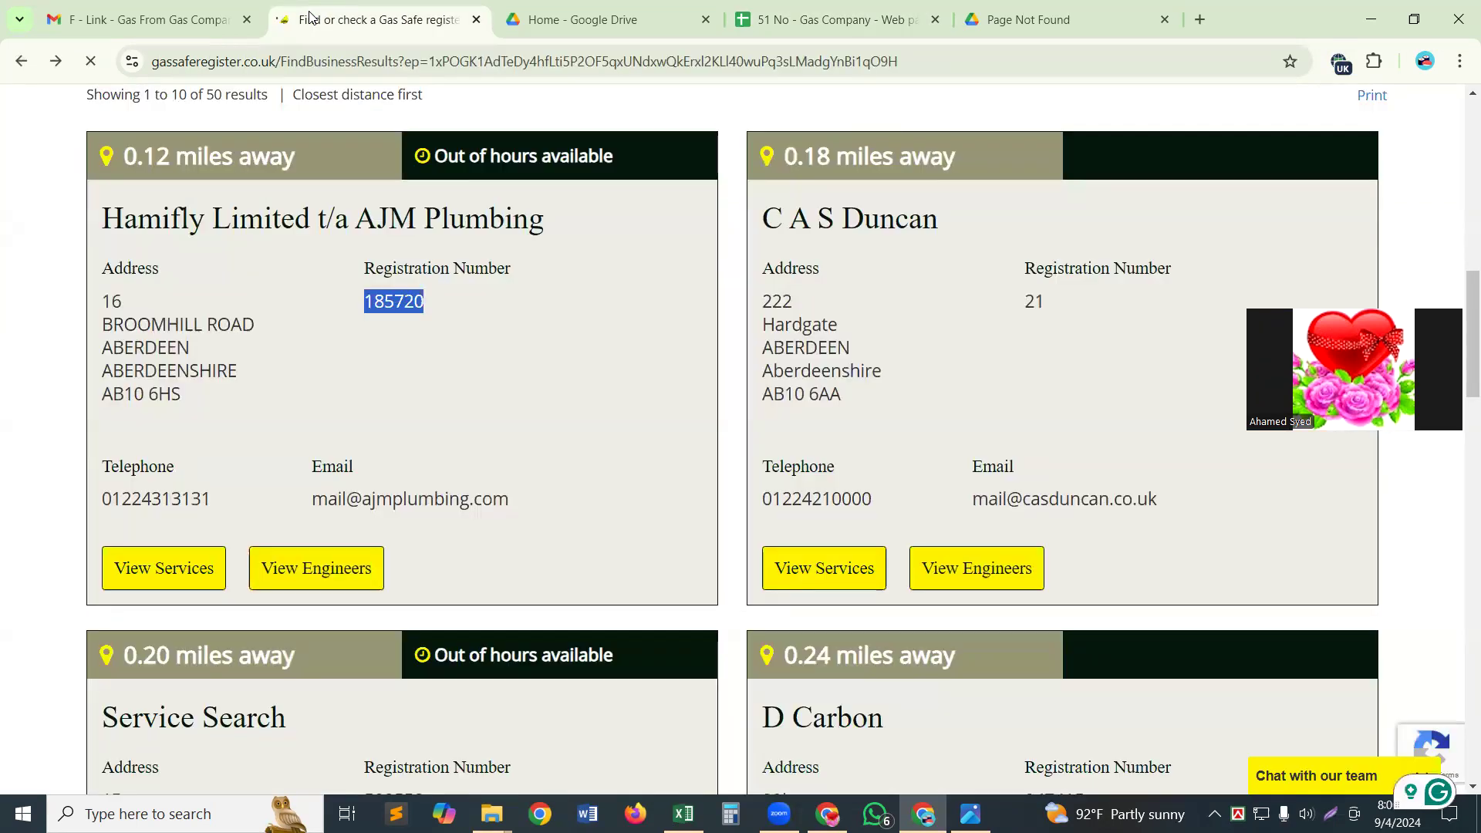
scroll(1080, 337, "down", 13)
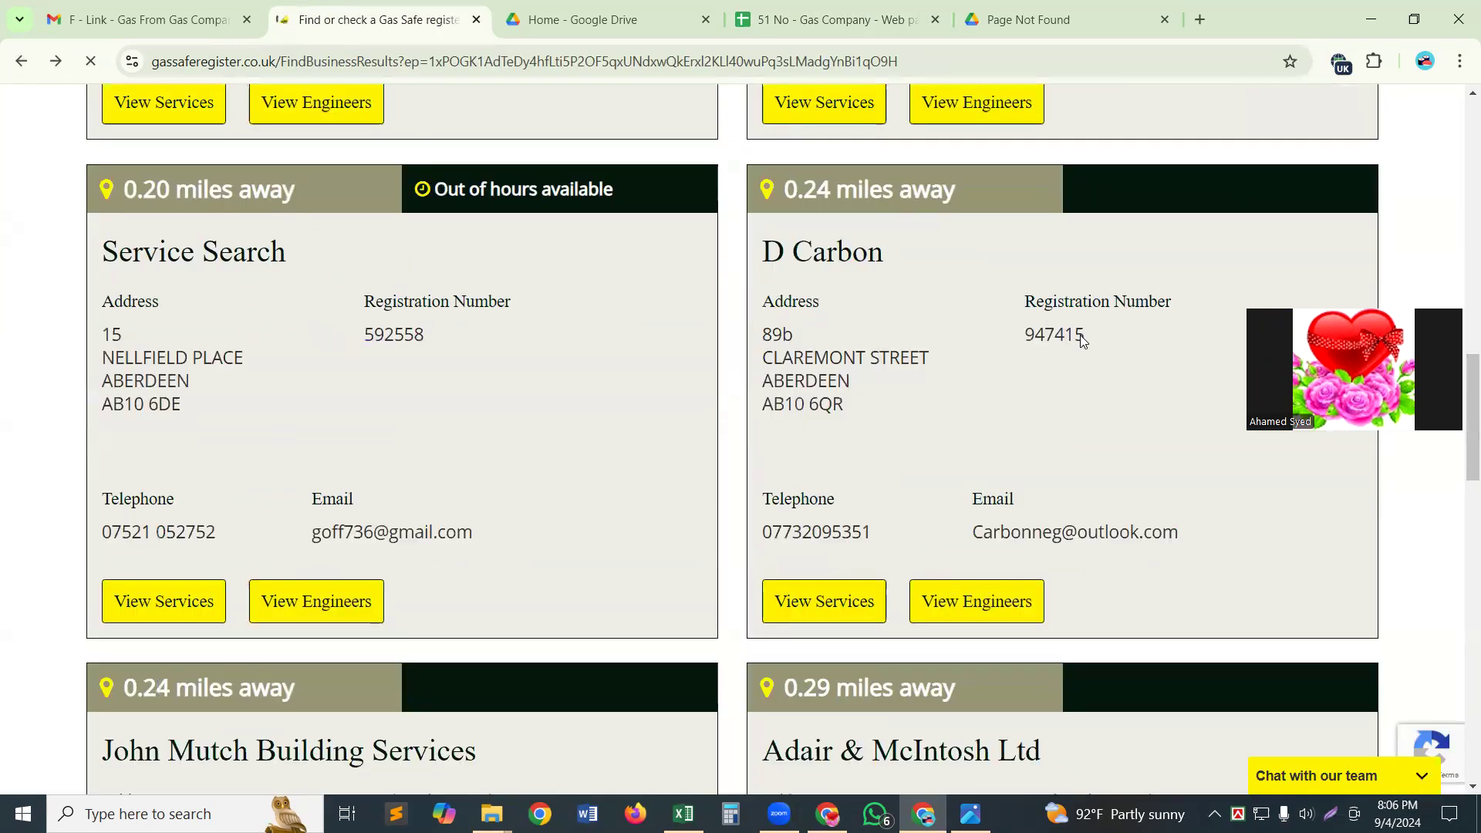
scroll(1250, 295, "down", 2)
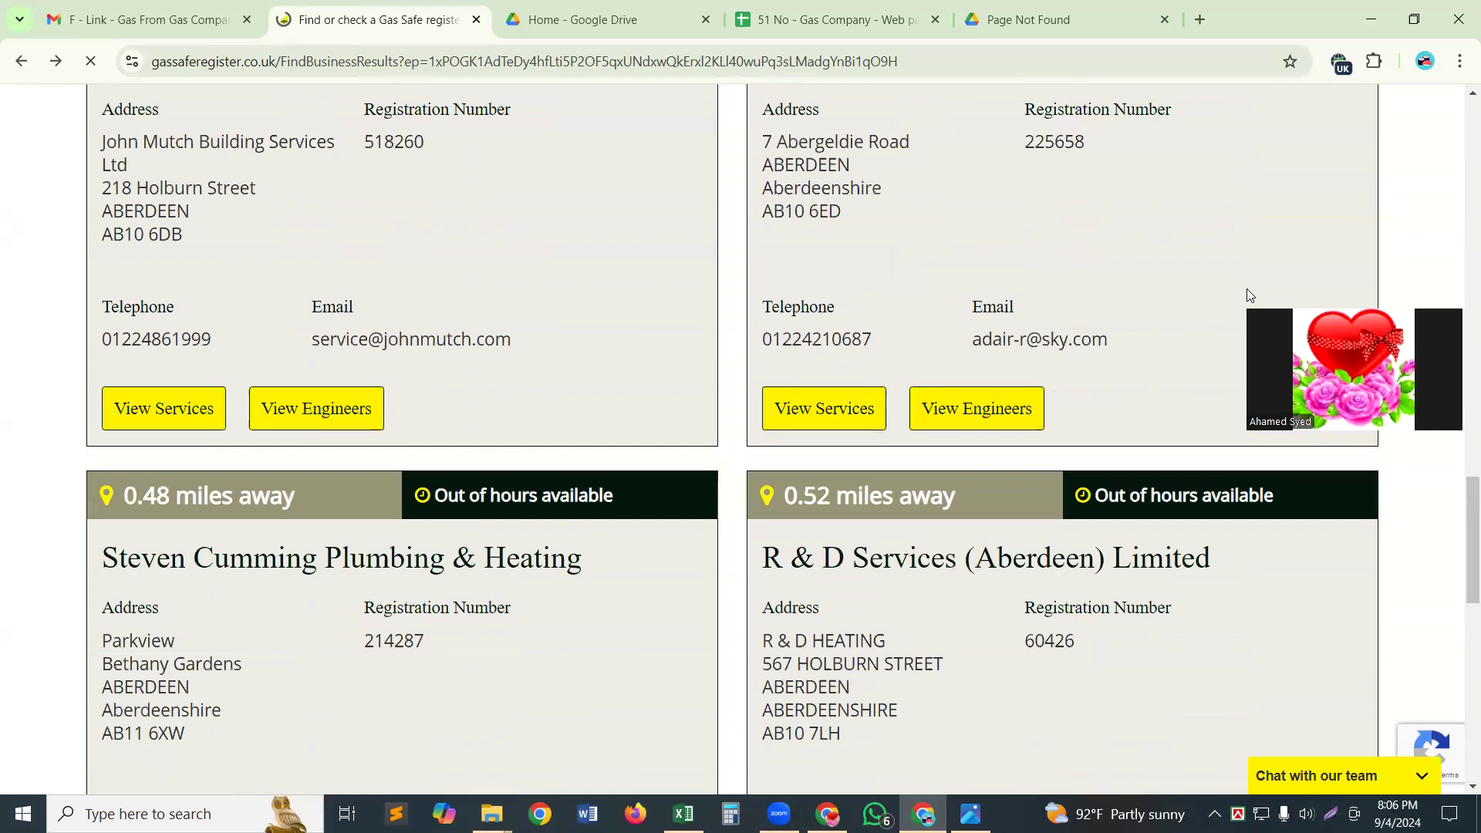
scroll(1237, 252, "up", 8)
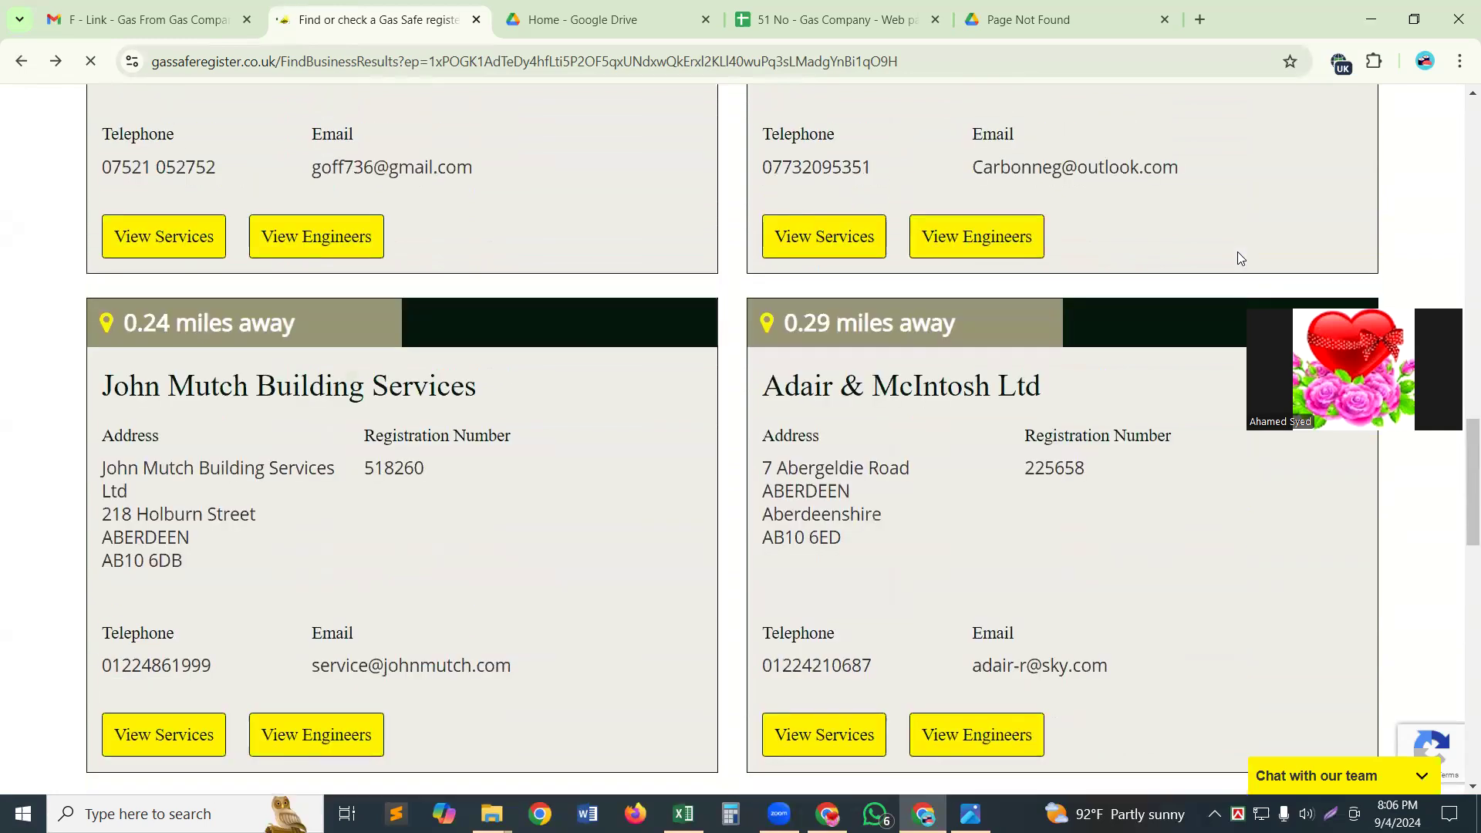
scroll(1238, 251, "up", 7)
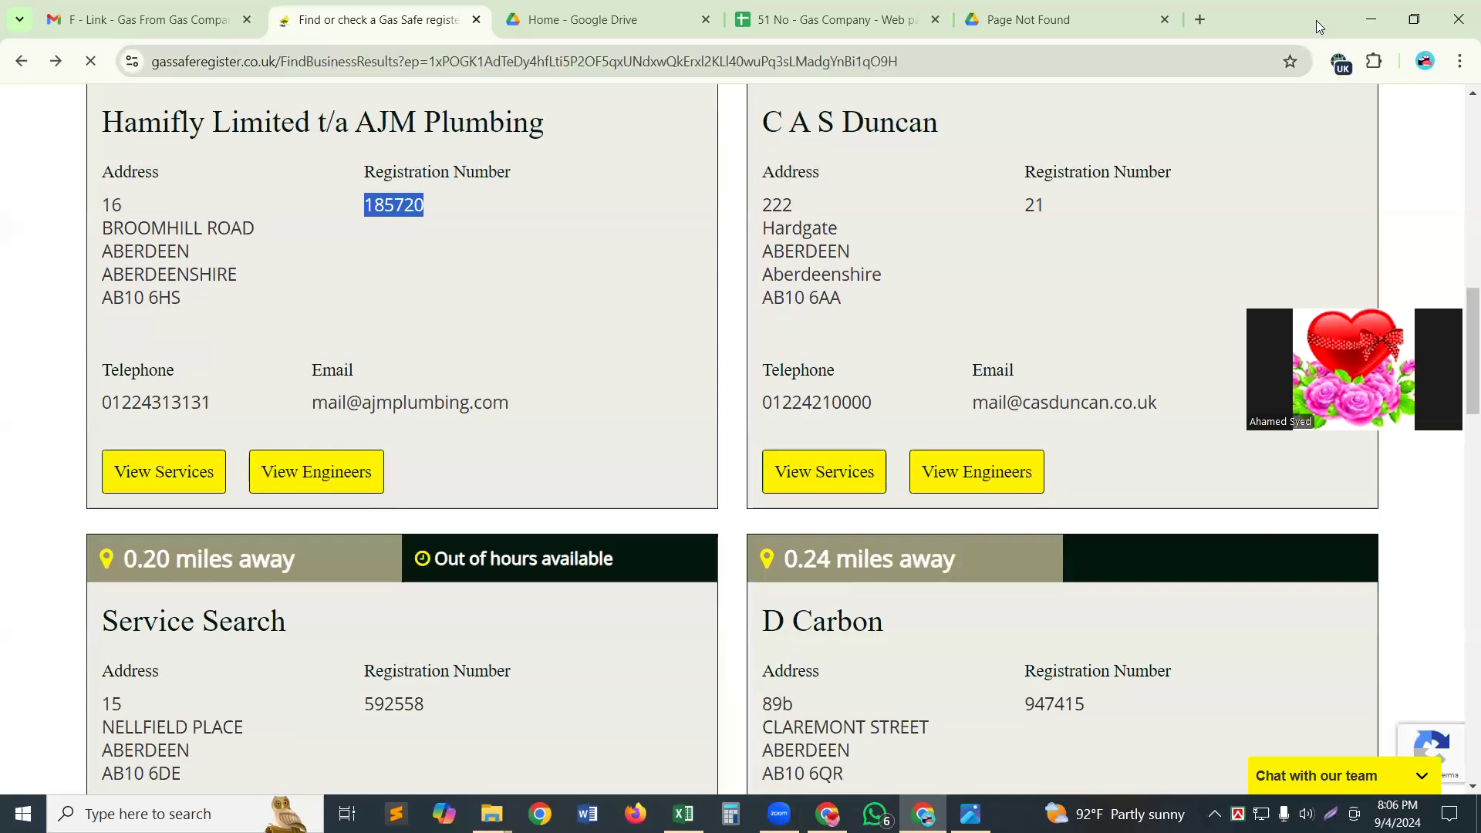
Step: Switch to Gmail, open the attachment "F - Link - Gas From Gas Company - Web page.docx" and close the Page Not Found tab
left_click(77, 26)
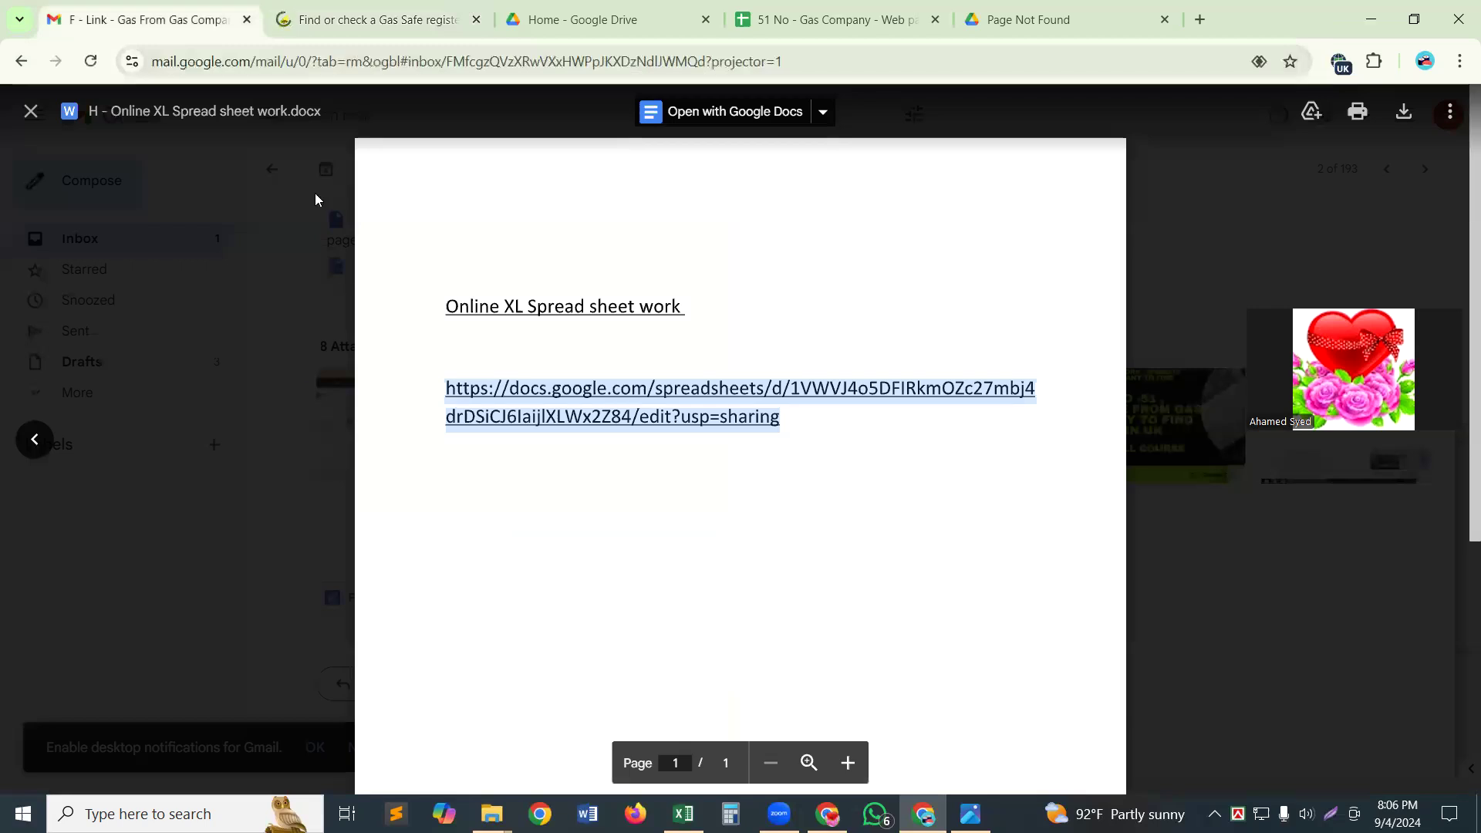
left_click(25, 59)
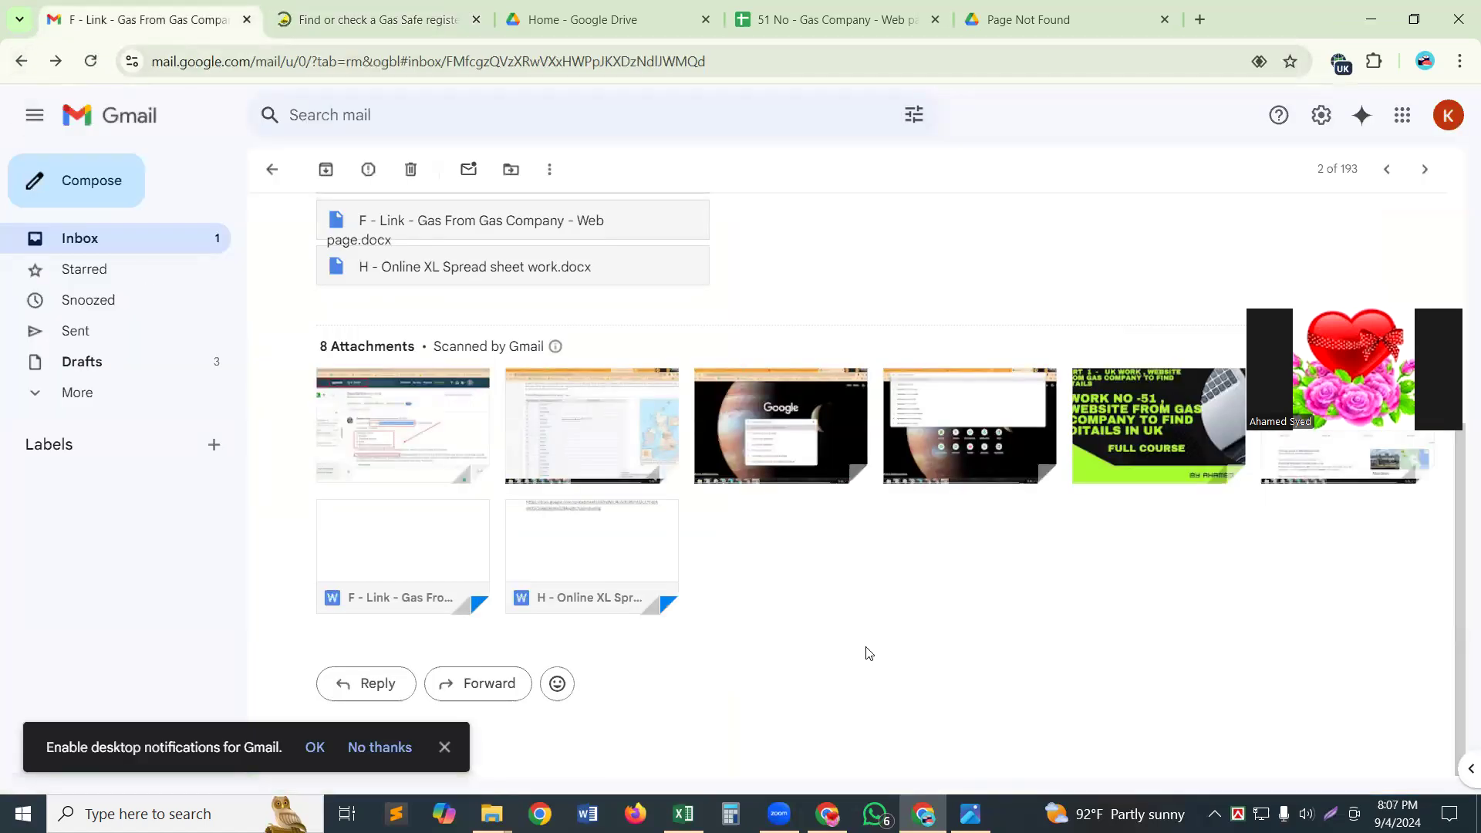
mouse_move(388, 561)
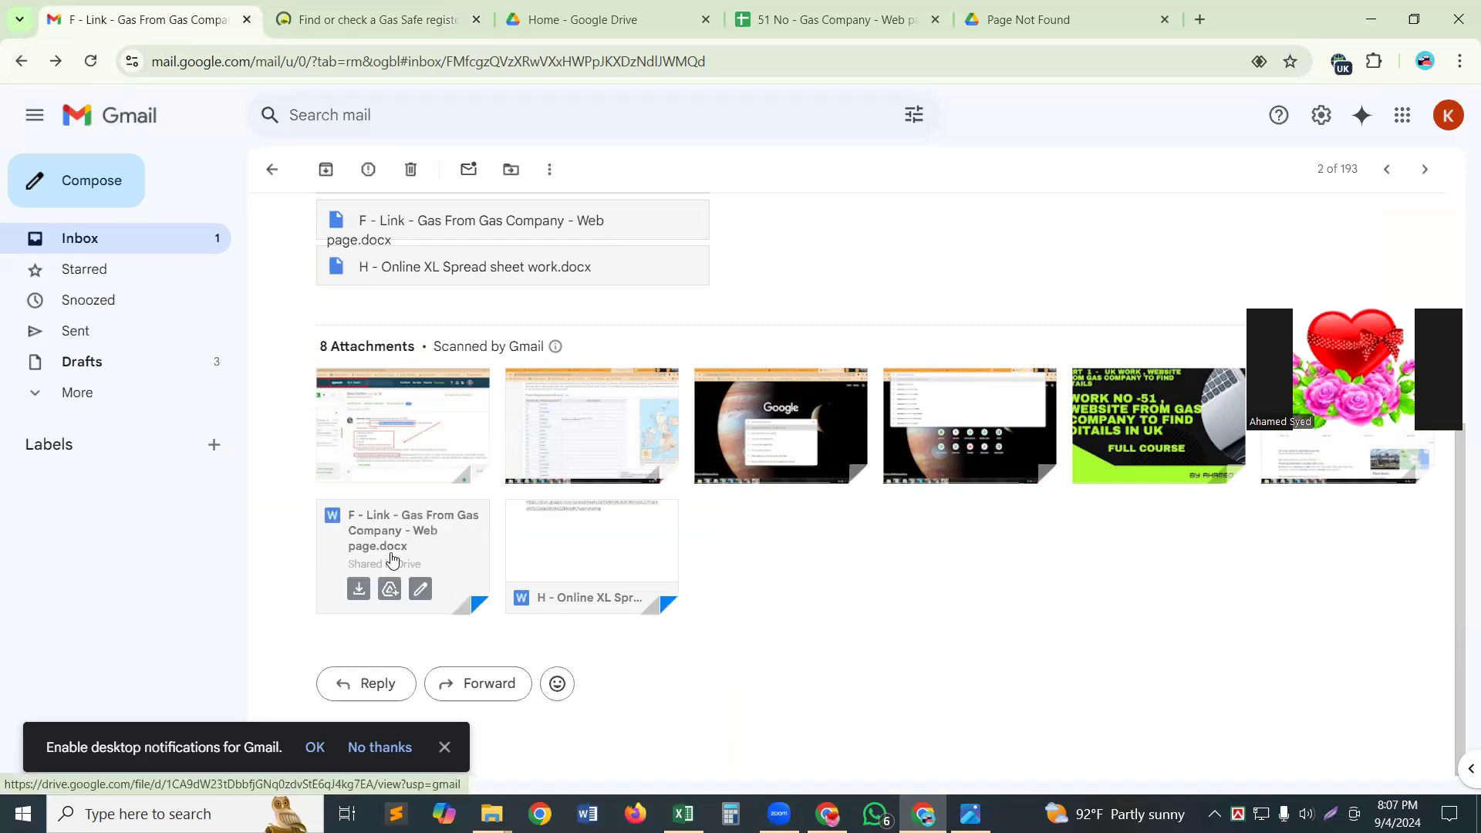
left_click(392, 559)
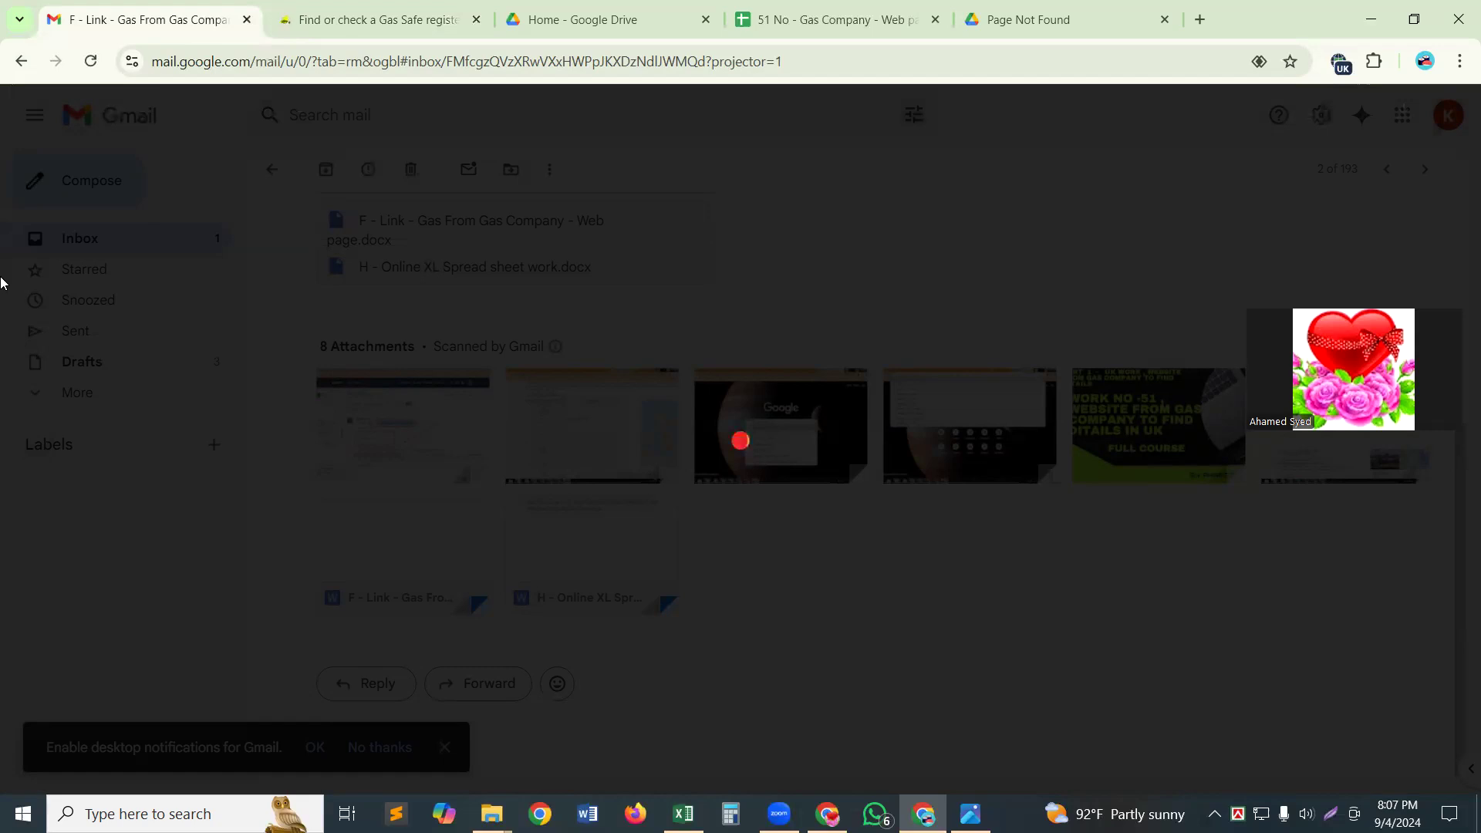
middle_click(1090, 15)
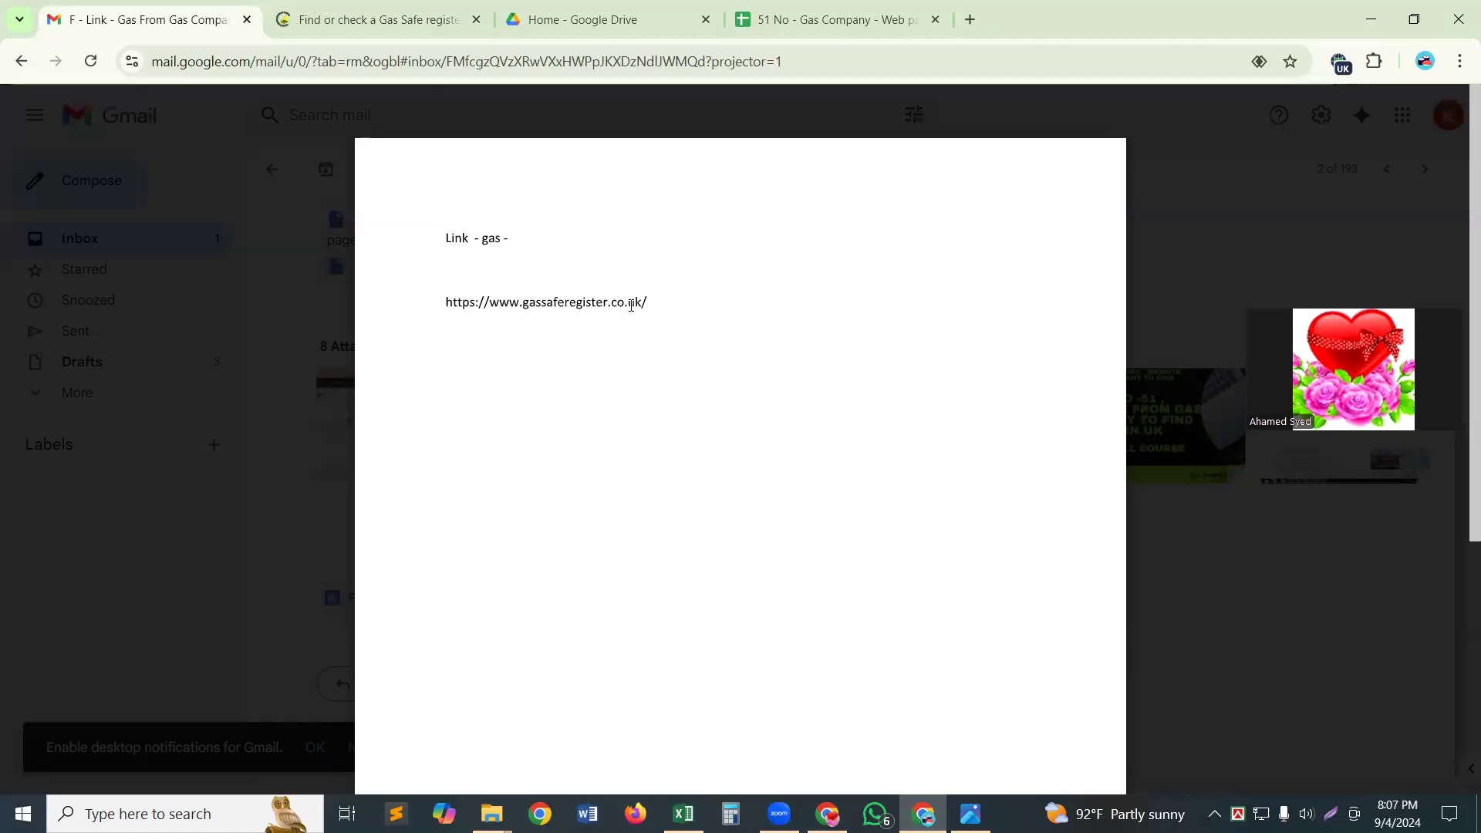
triple_click(520, 303)
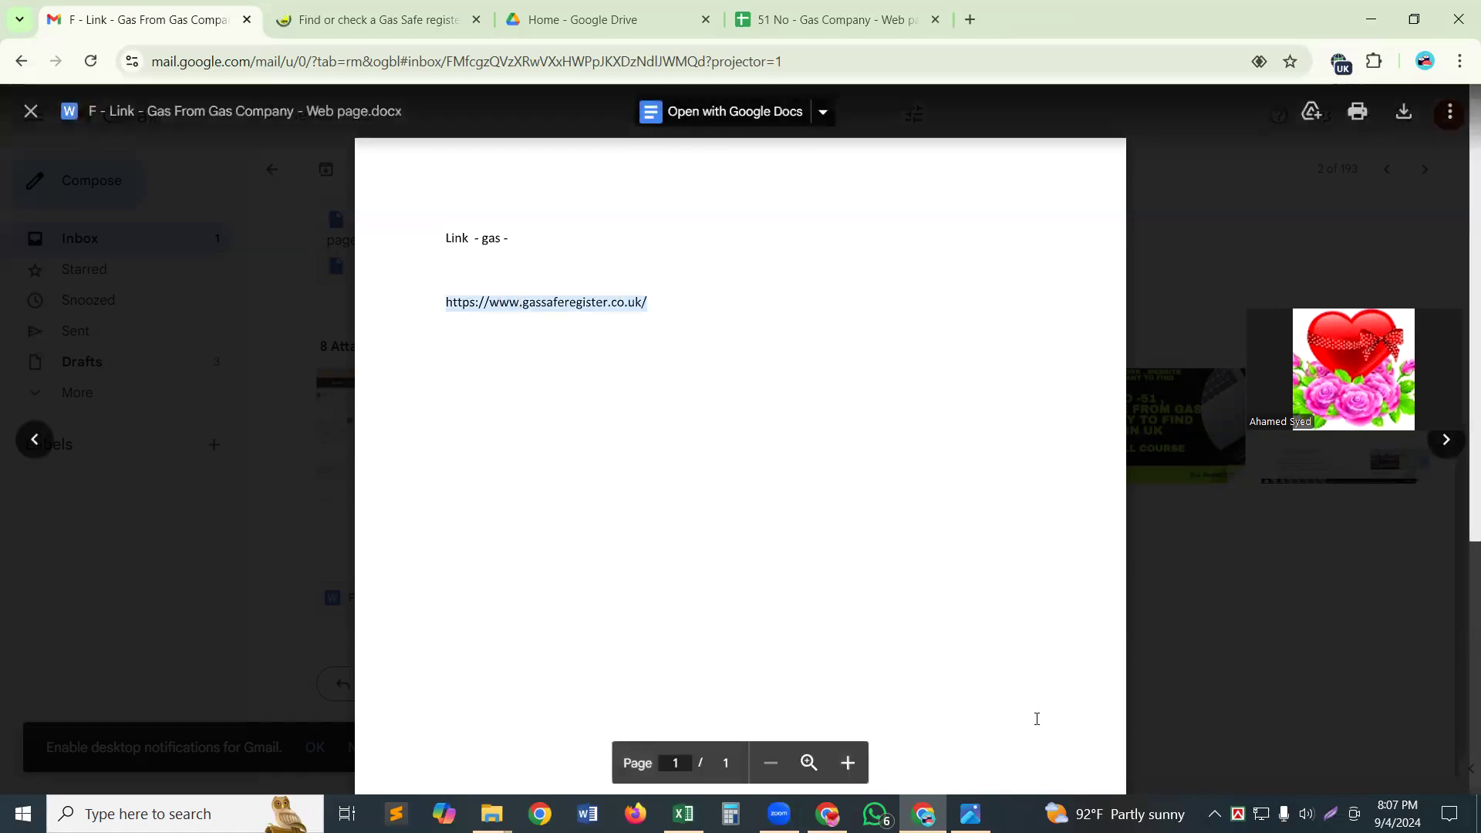
left_click(969, 17)
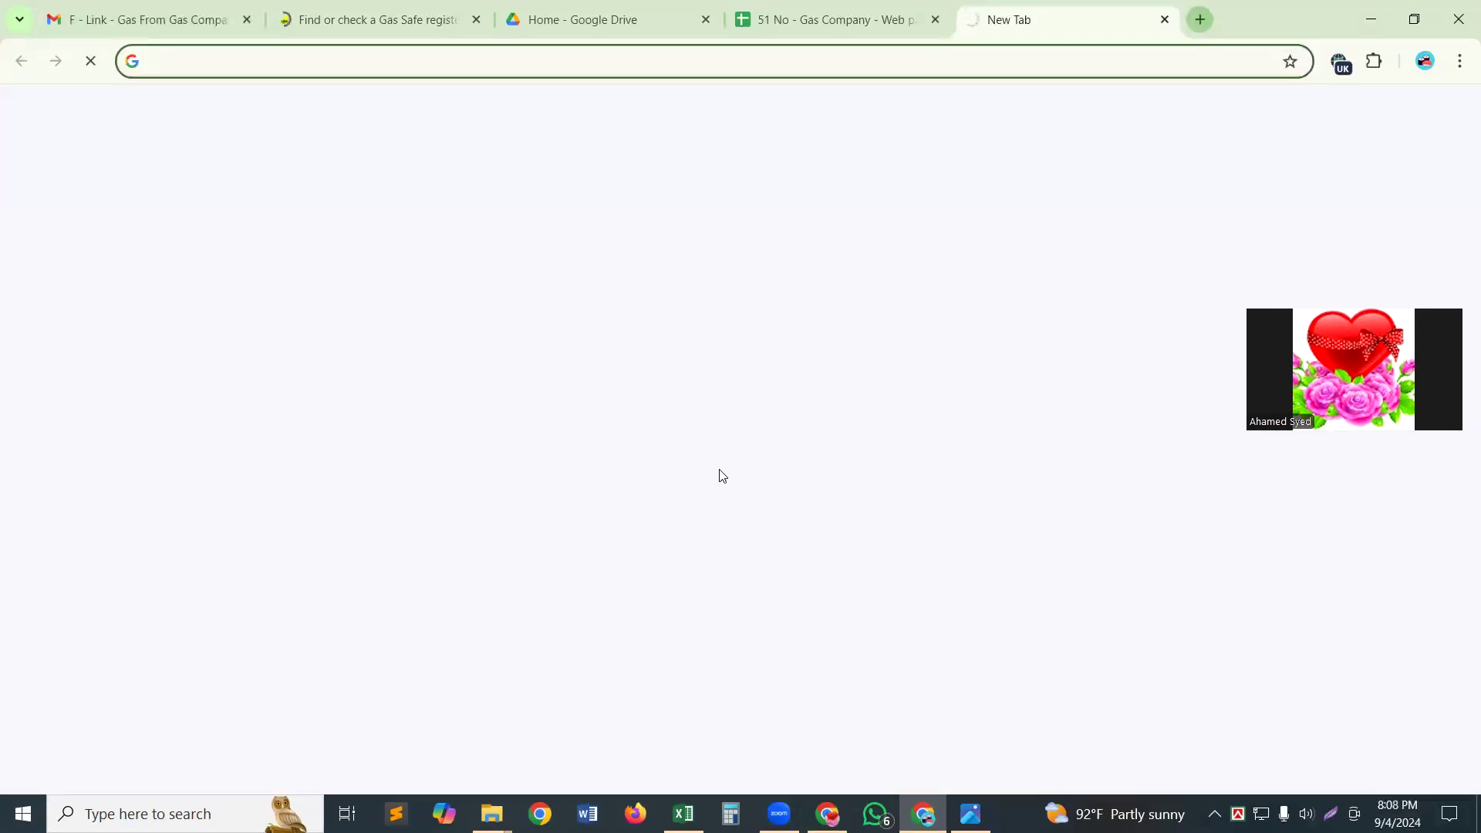
left_click(697, 352)
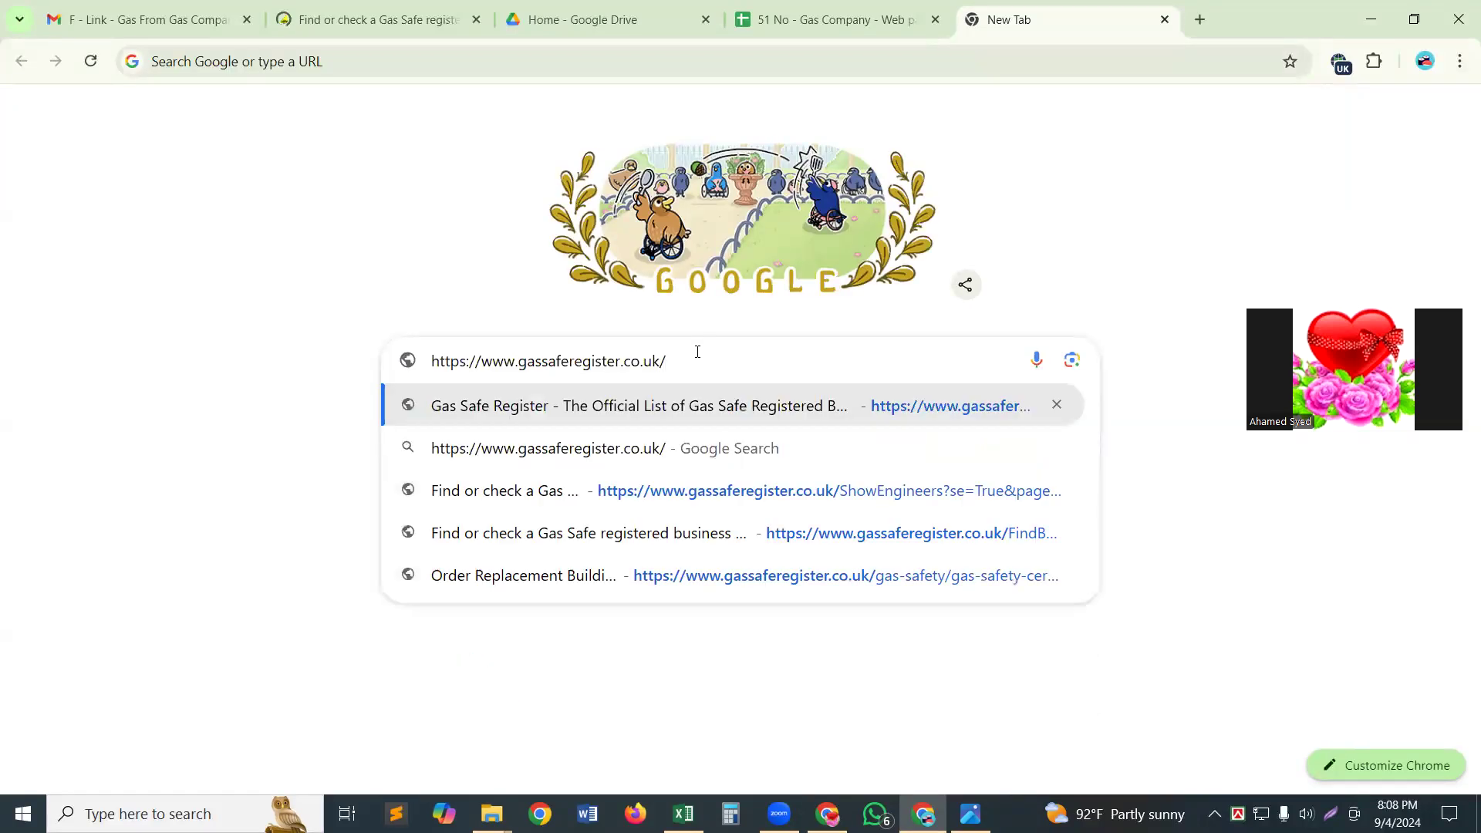
key("Return")
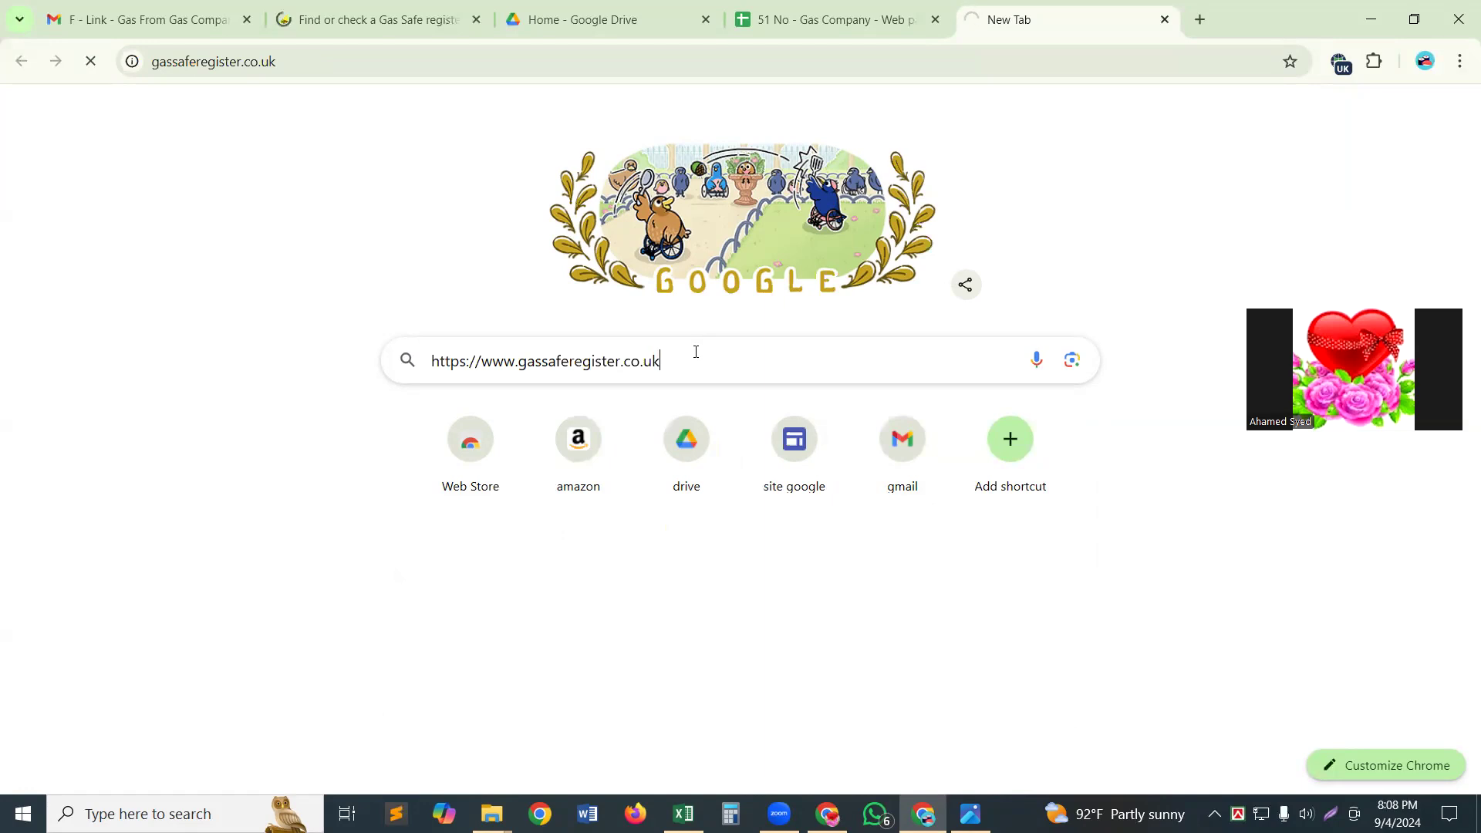
Step: Close the old Gas Safe Register search results tab and return to the newly opened gassaferegister.co.uk tab
left_click(361, 16)
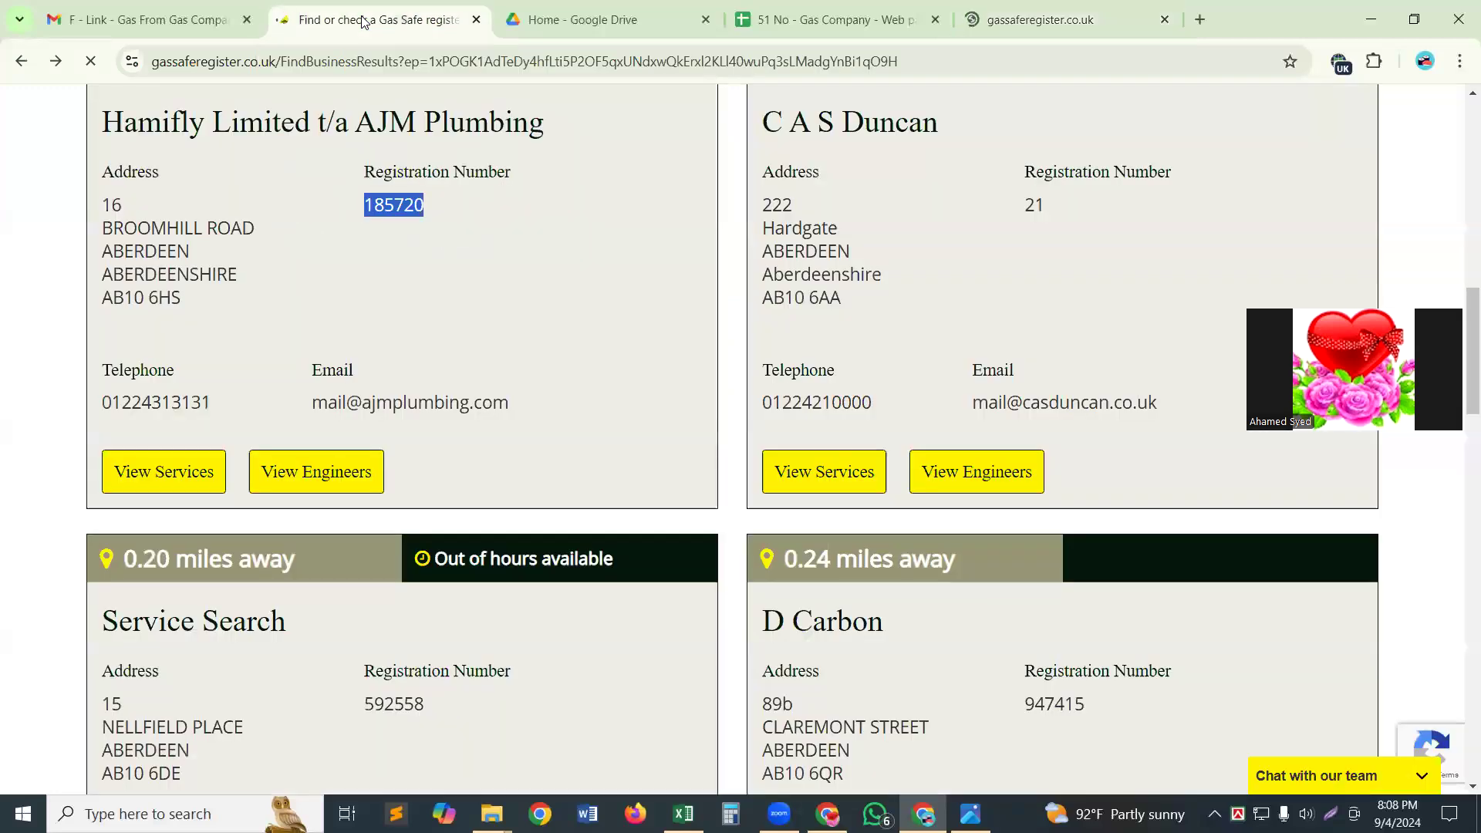
left_click(475, 19)
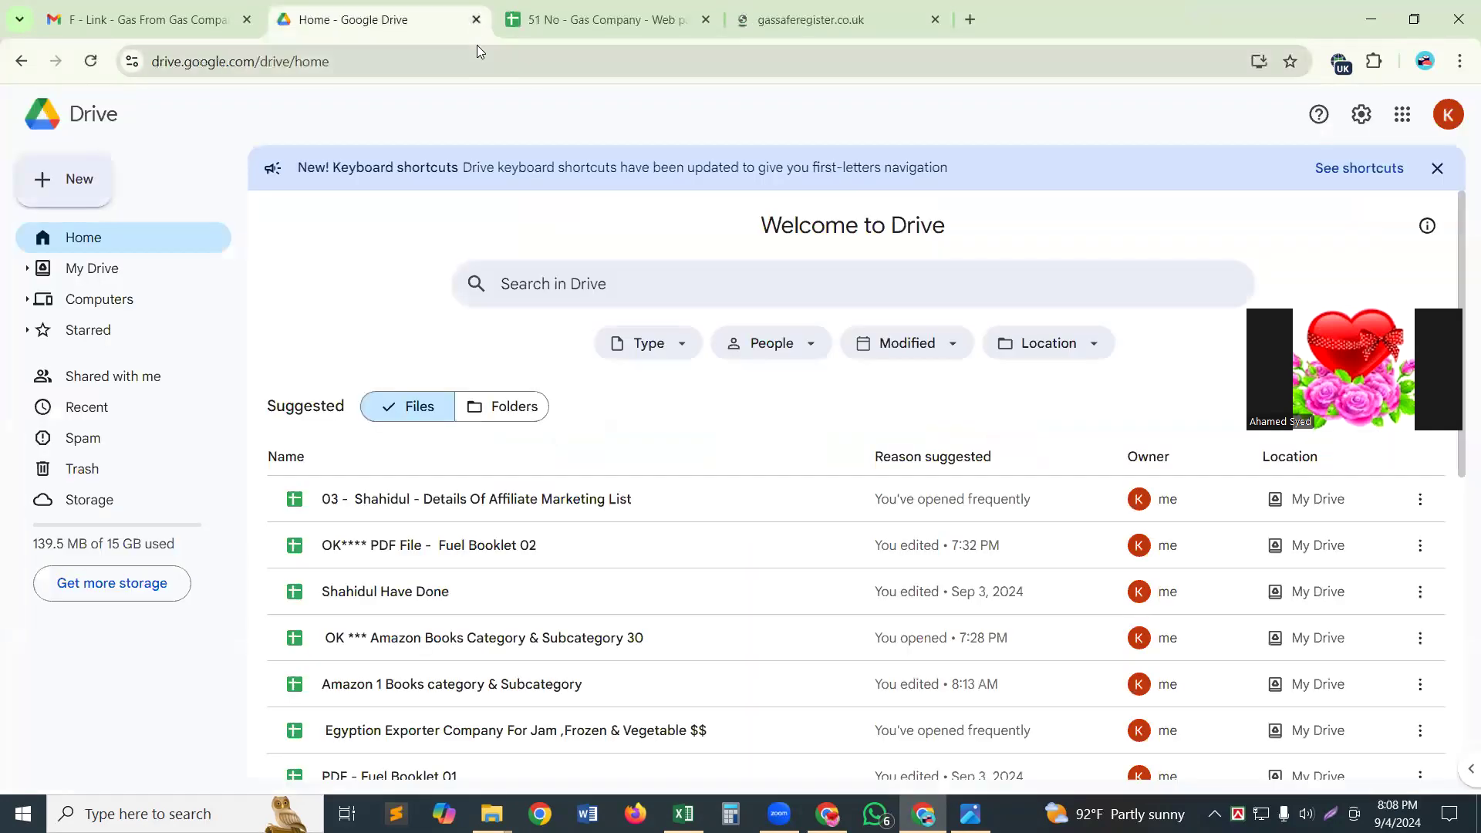
left_click(810, 16)
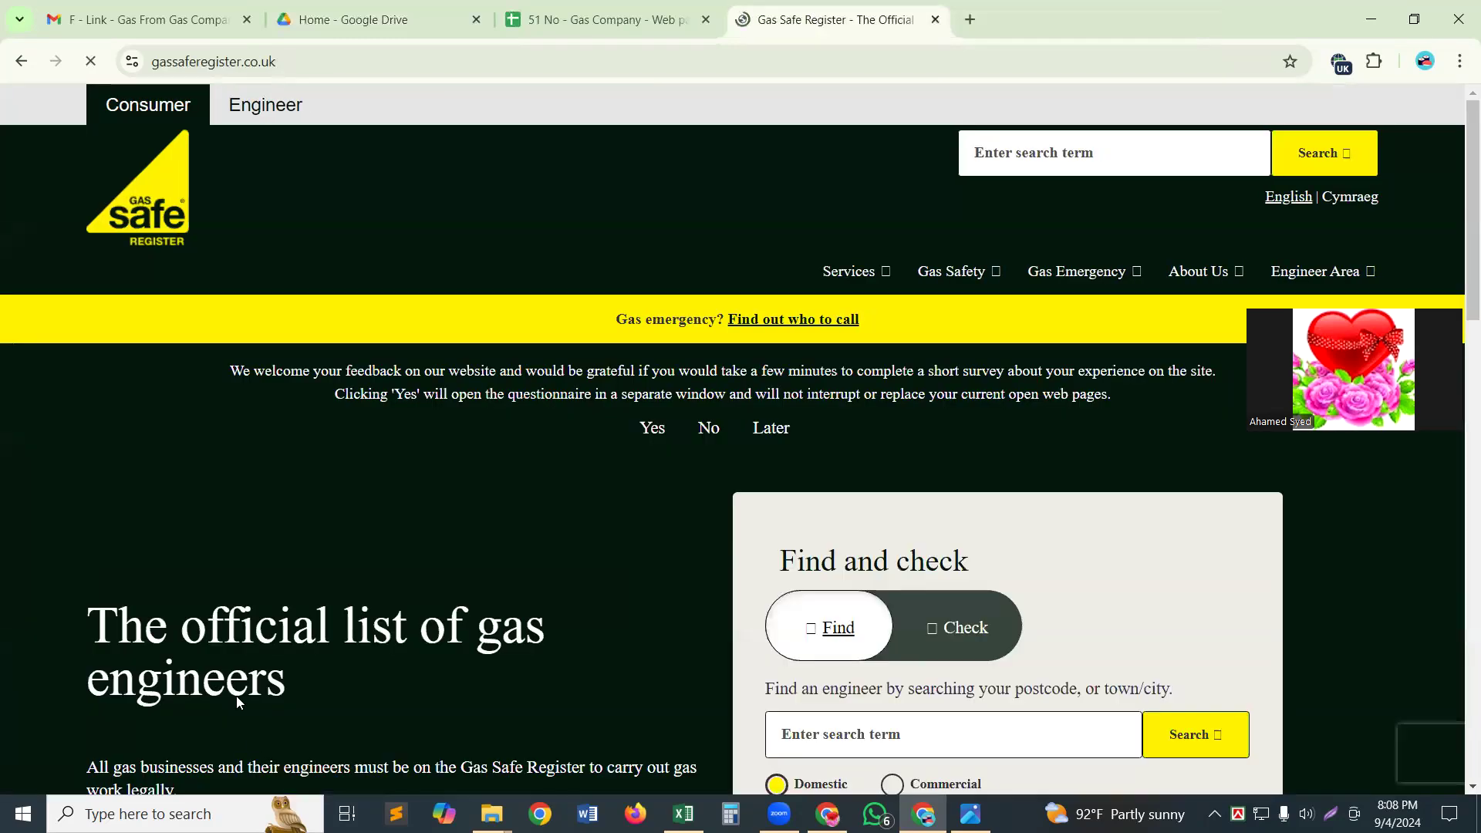
Step: Search the Gas Safe Register's Find and check form for domestic engineers in postcode AB10
scroll(236, 696, "down", 3)
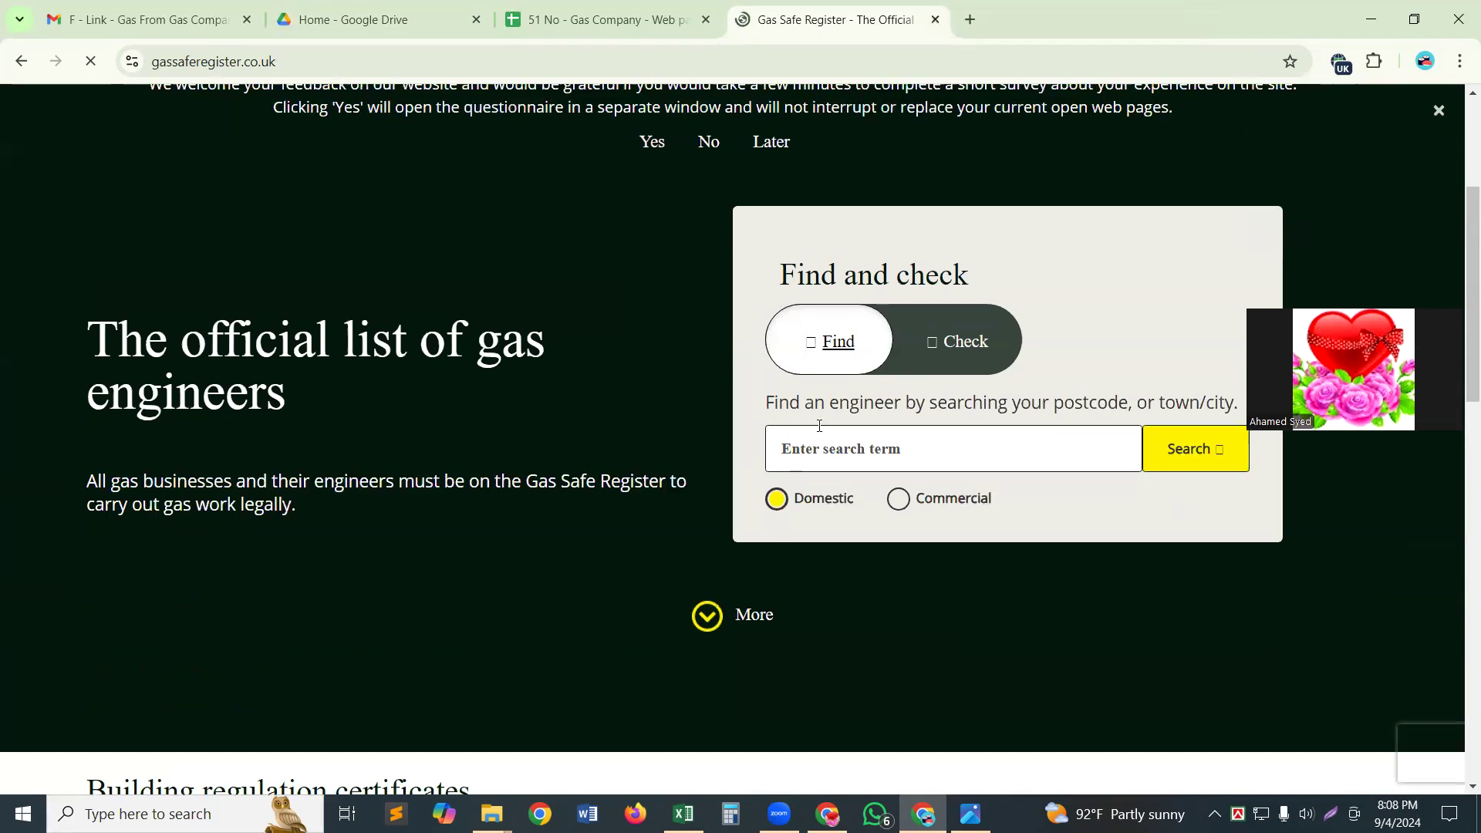
left_click(819, 449)
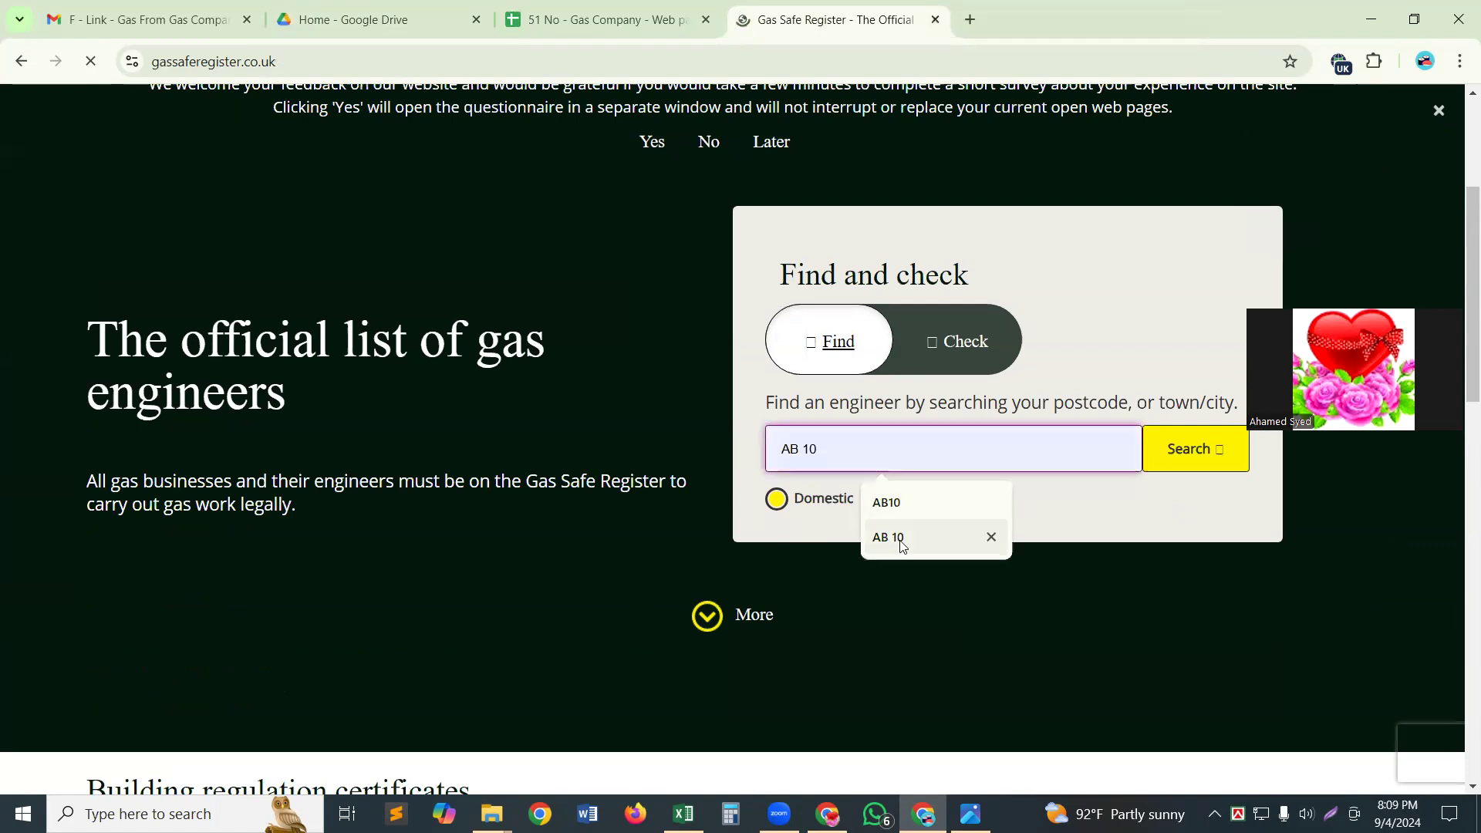
left_click(877, 507)
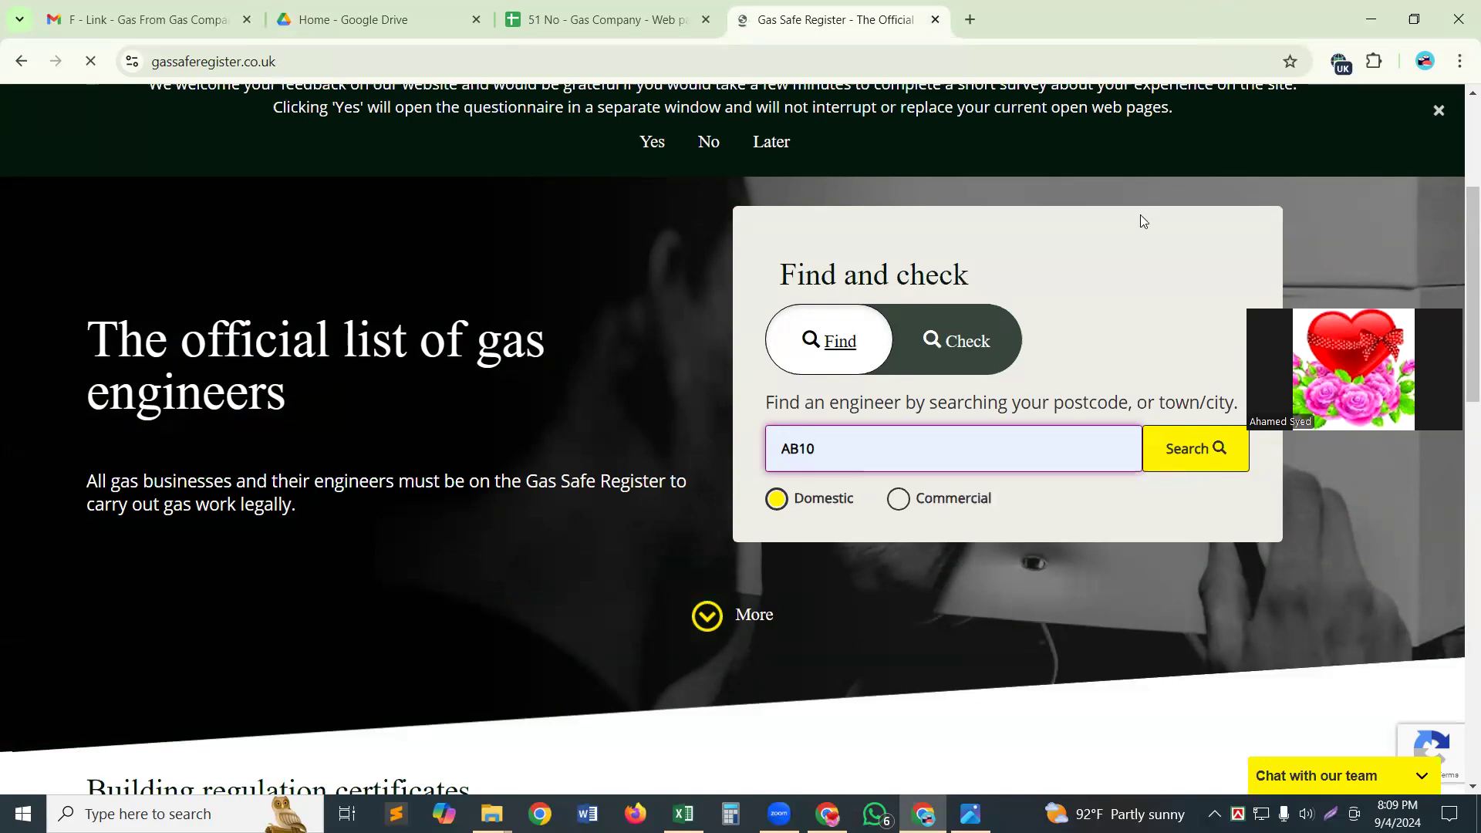
left_click(1181, 457)
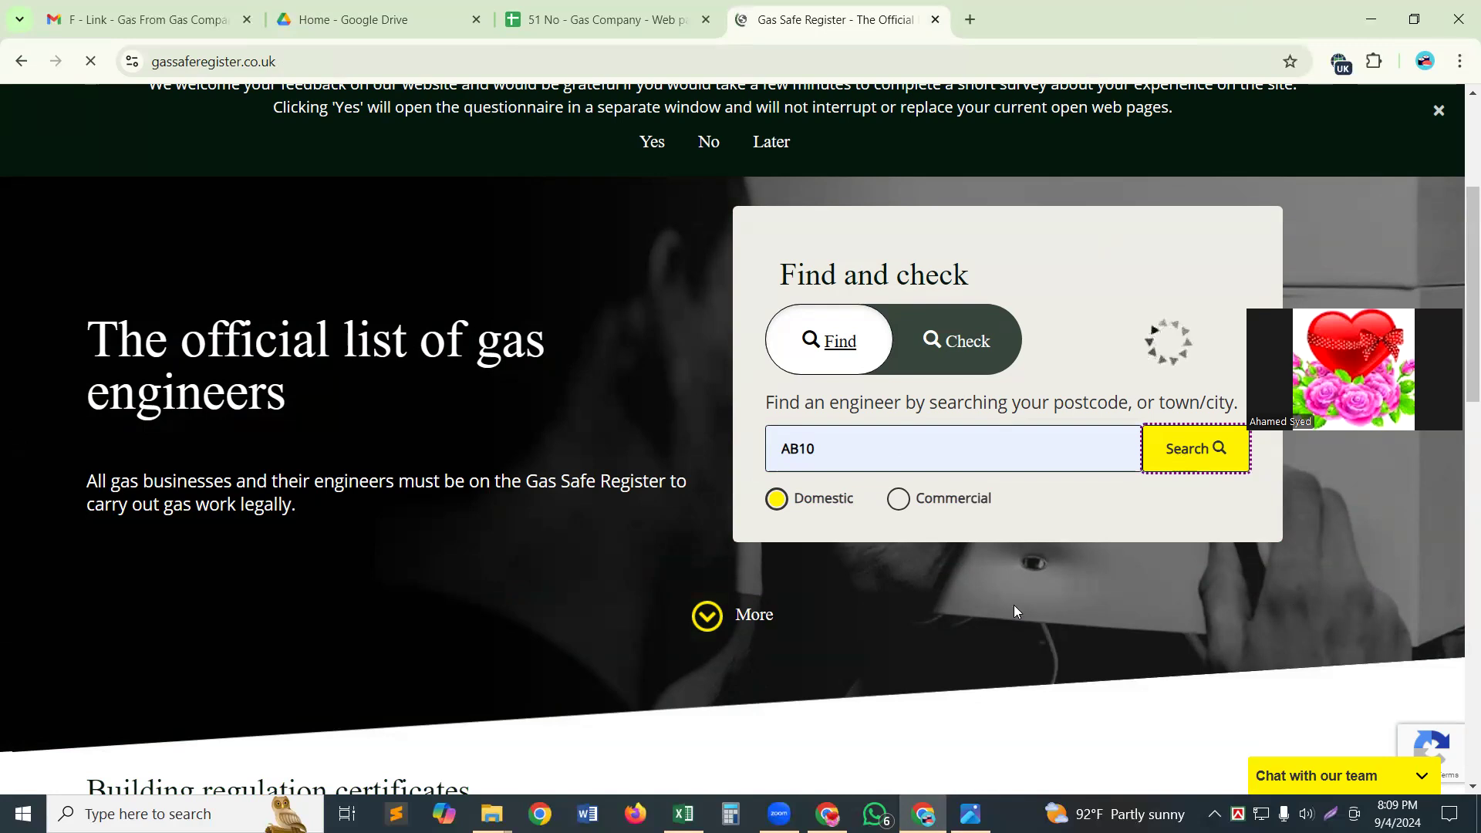
scroll(1013, 605, "down", 6)
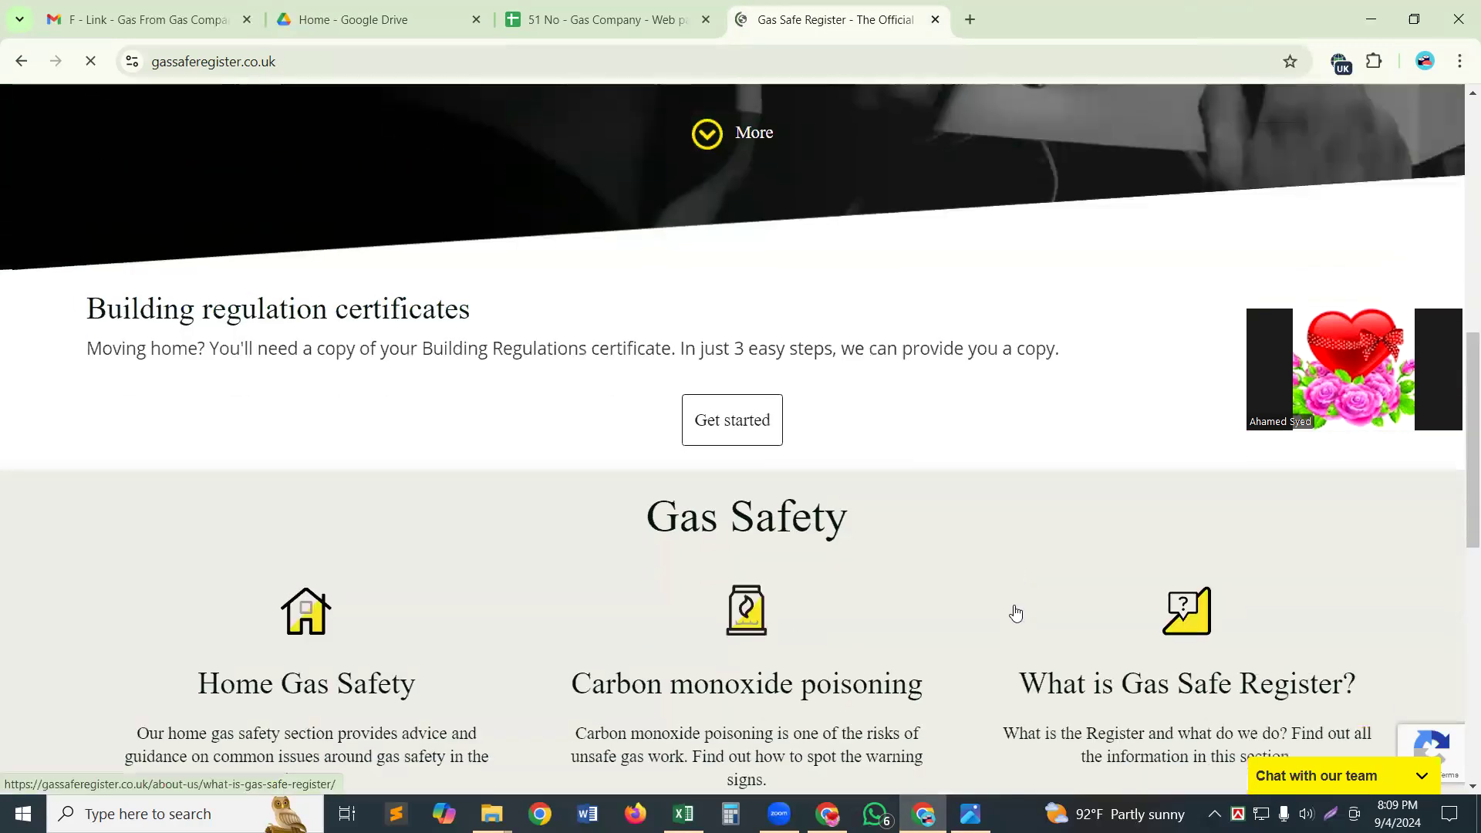
scroll(1016, 612, "up", 5)
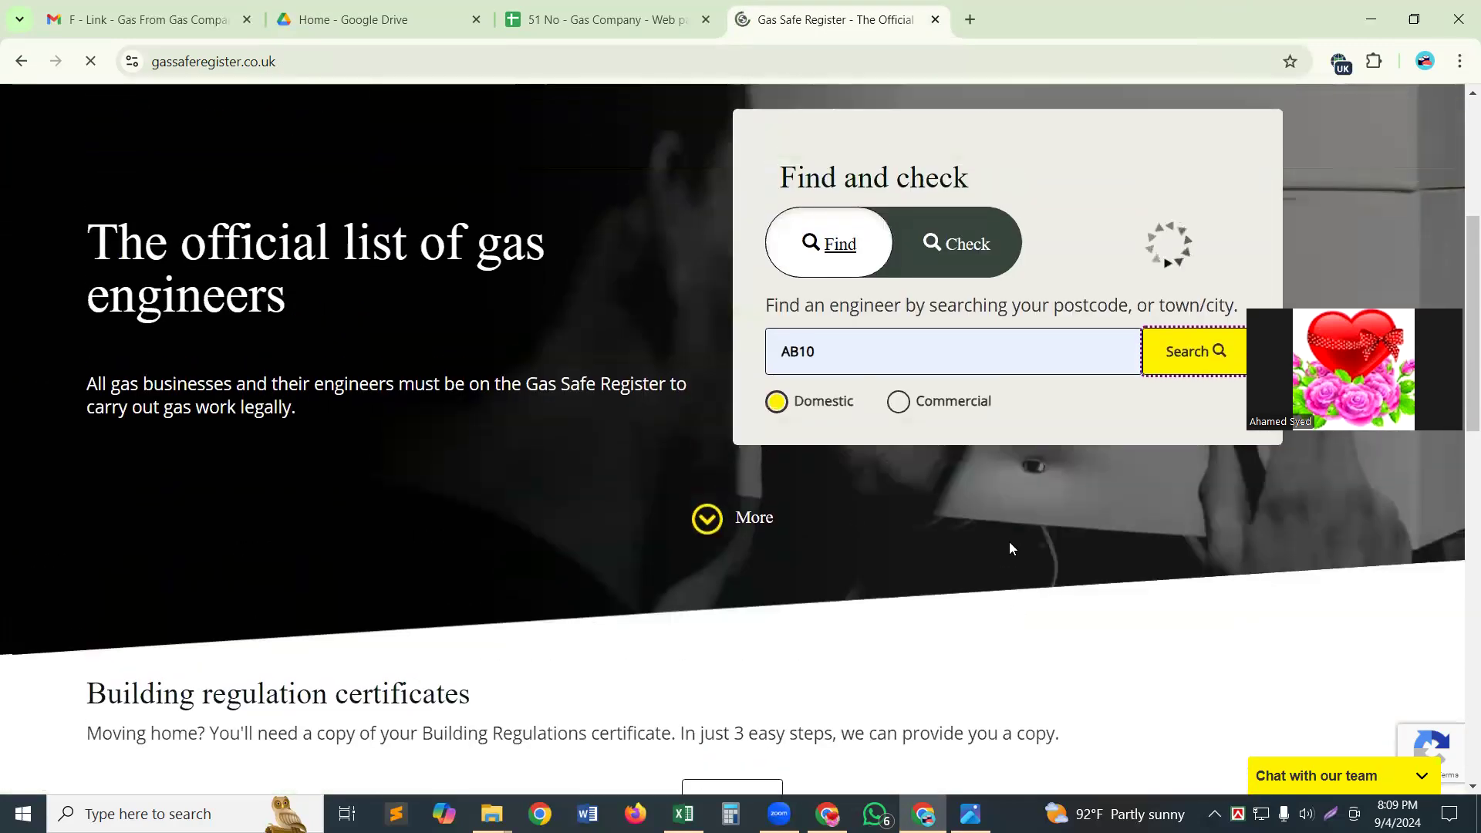
scroll(1009, 542, "up", 3)
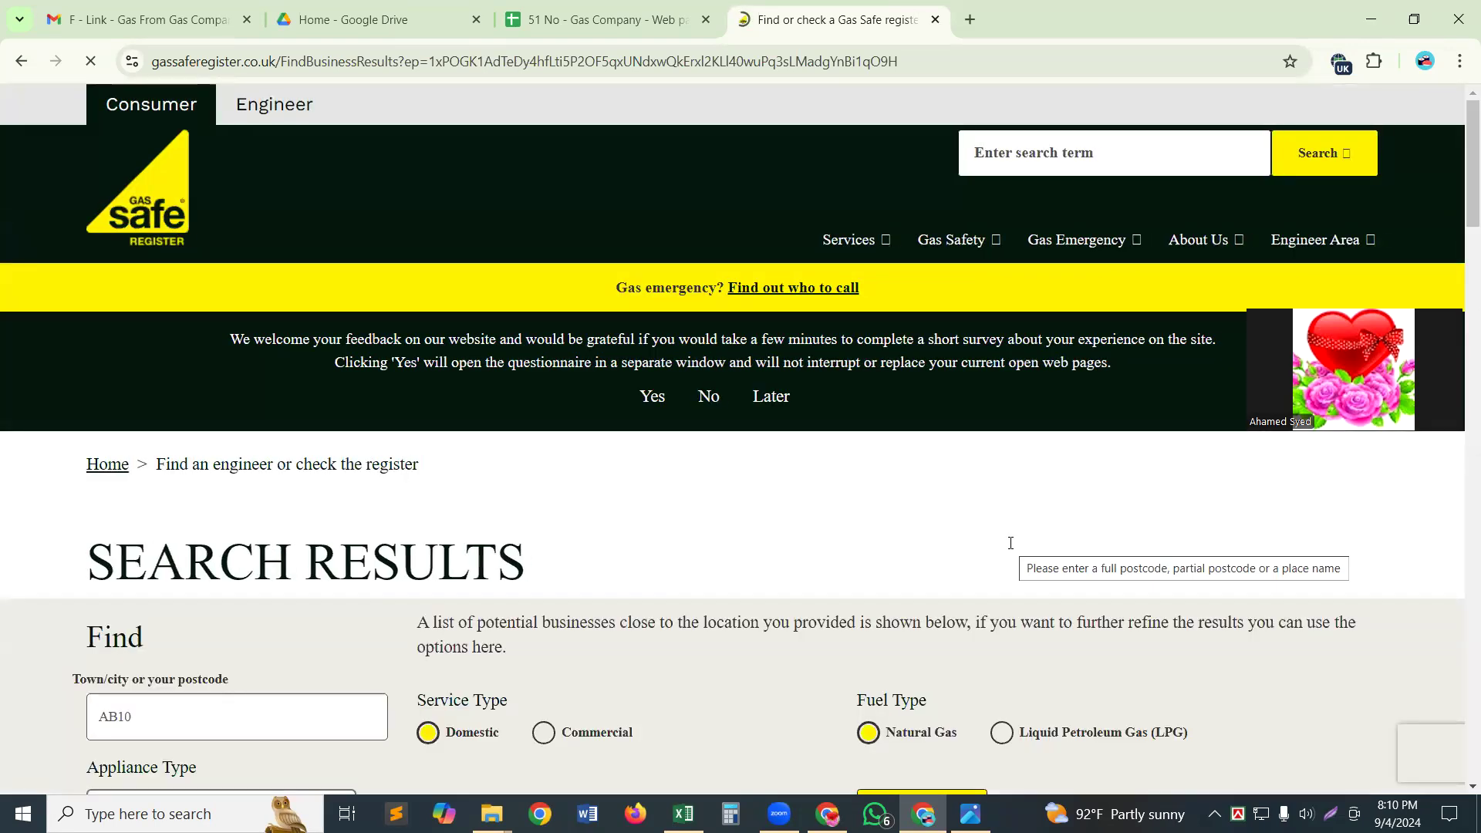
Step: Look through the first page of AB10 business results, checking each business's address, registration number, telephone and email
scroll(1054, 731, "down", 4)
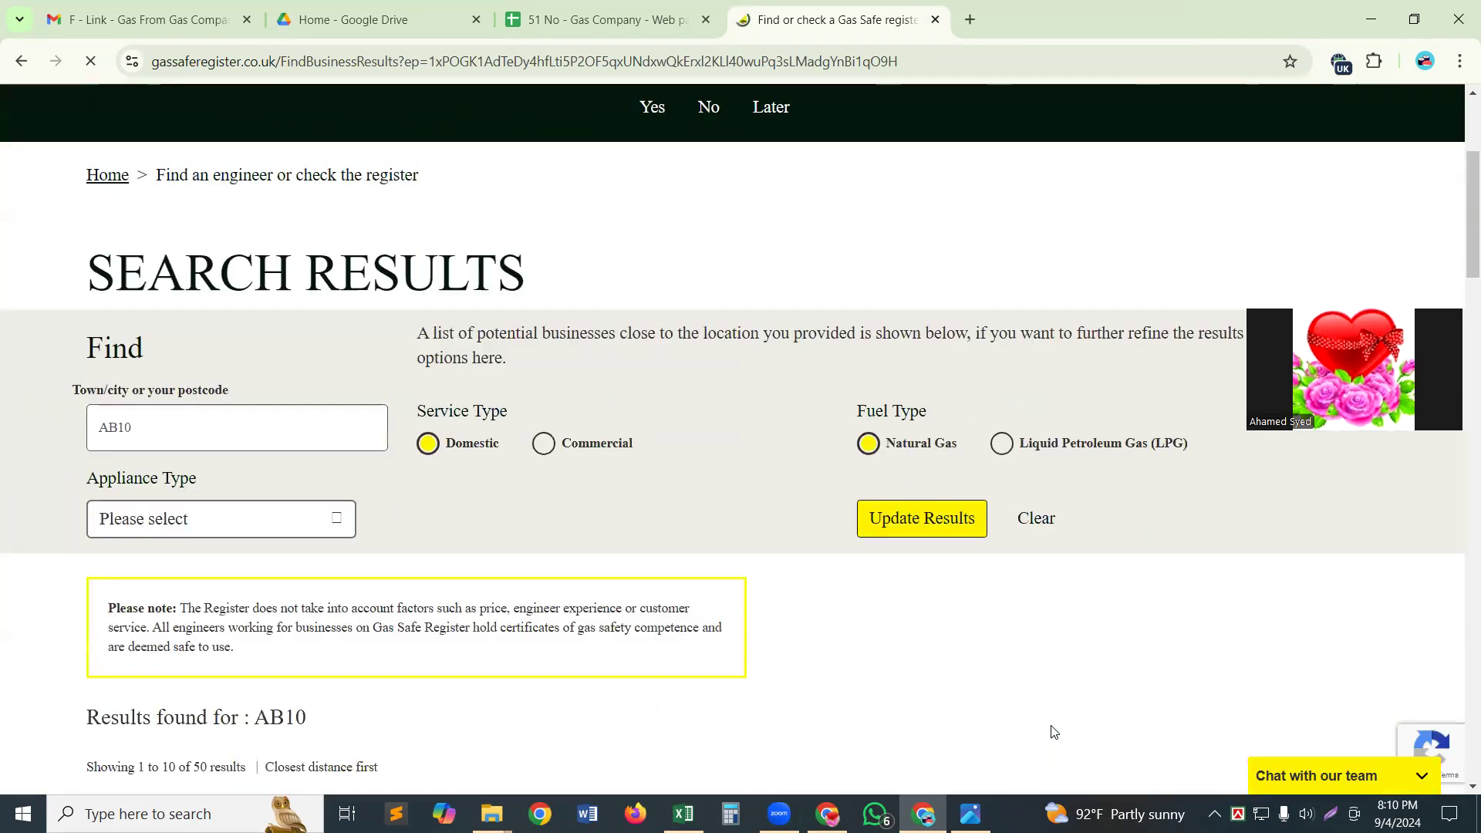
scroll(1053, 730, "down", 3)
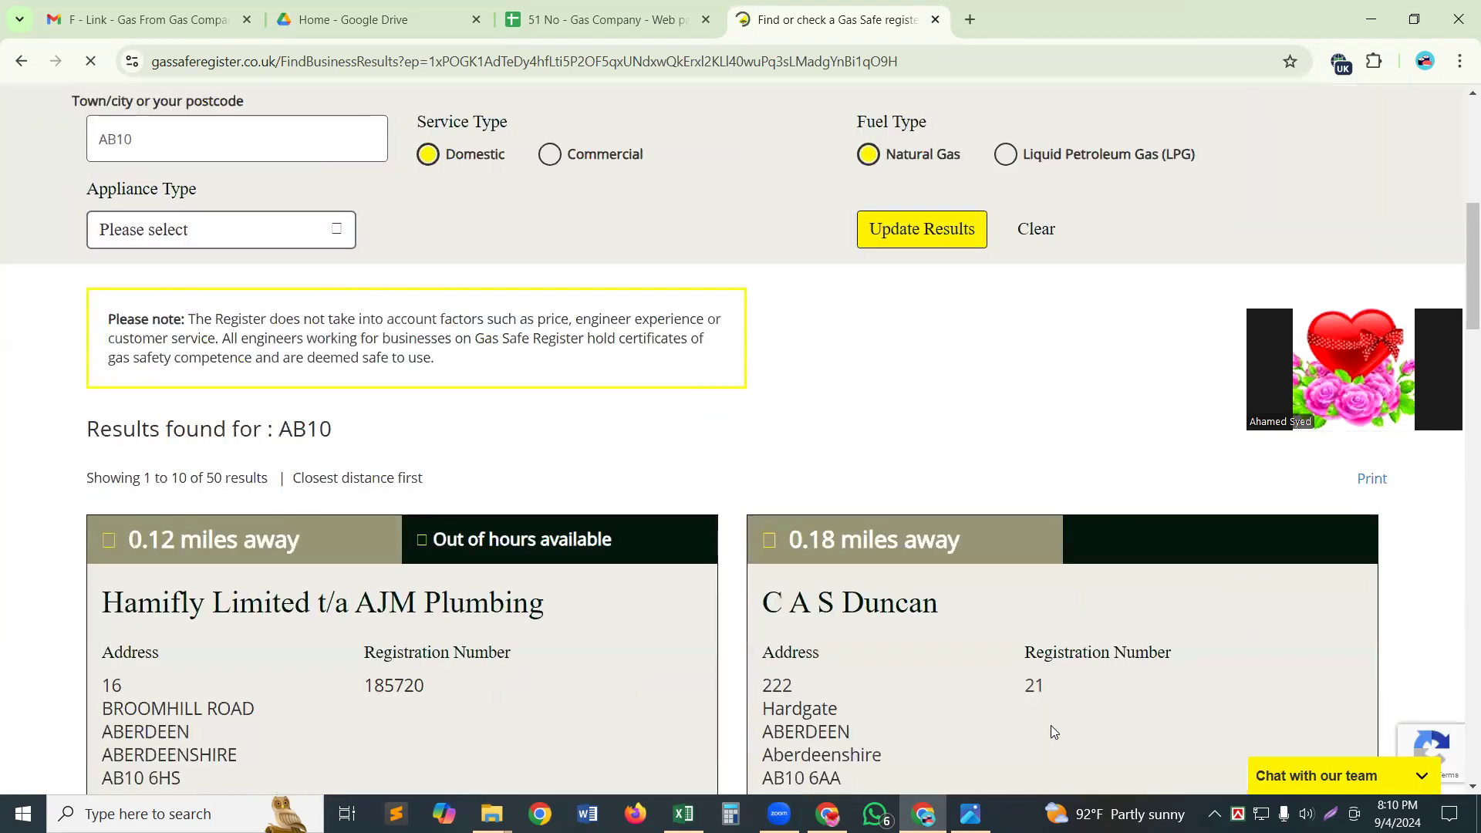
scroll(1052, 730, "down", 2)
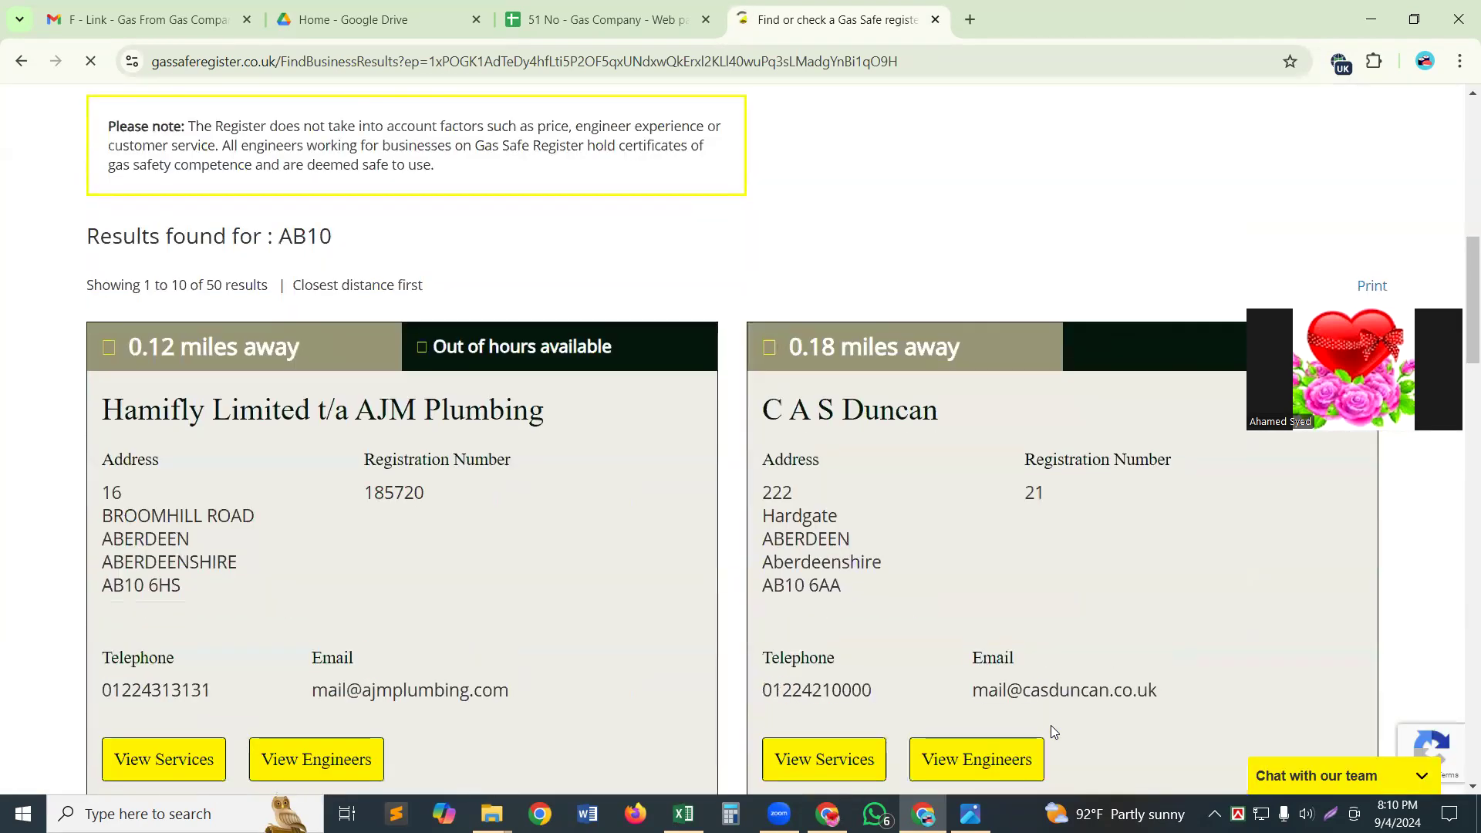
scroll(1051, 726, "down", 2)
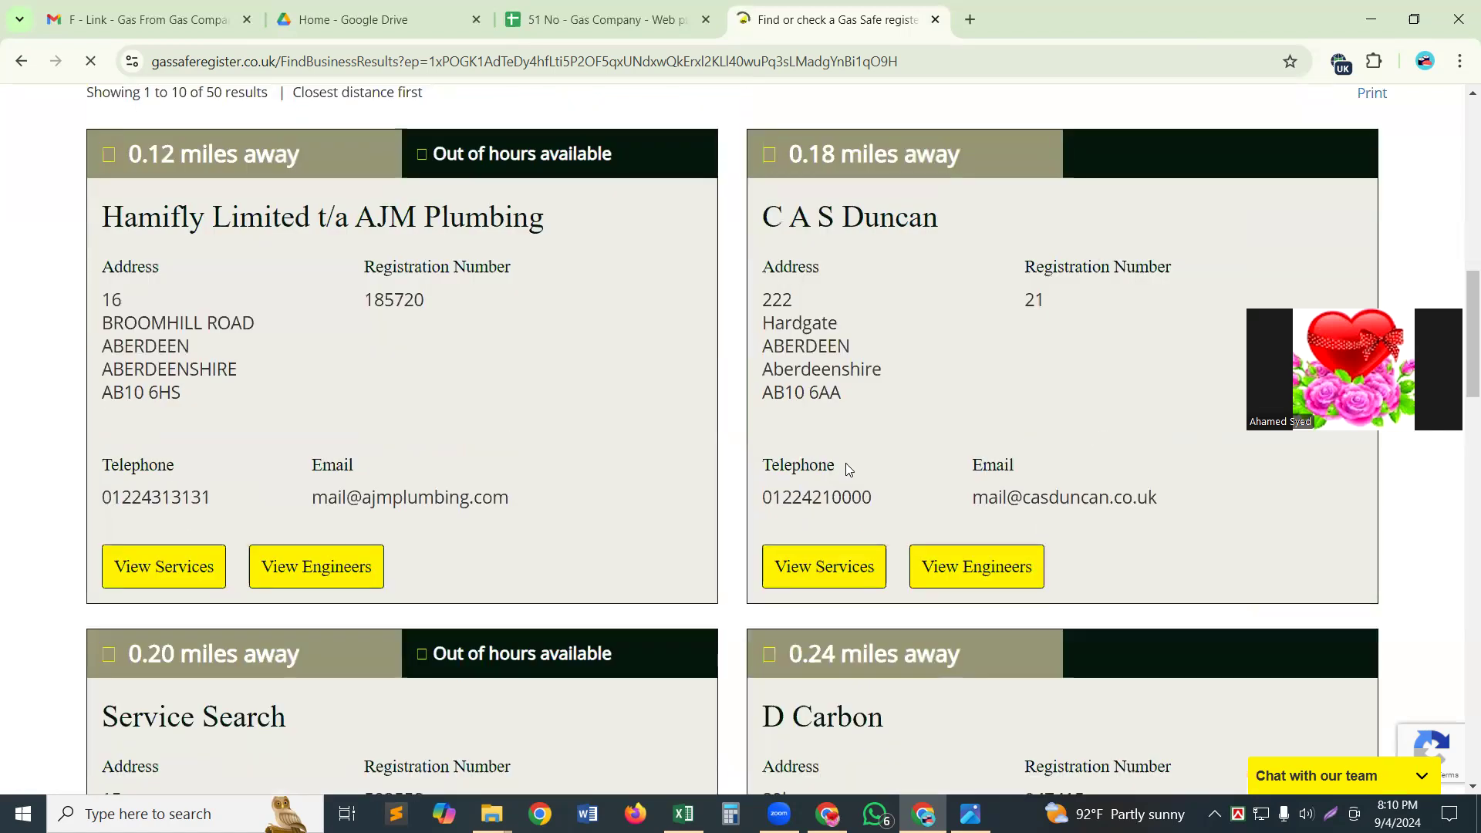
scroll(849, 469, "down", 7)
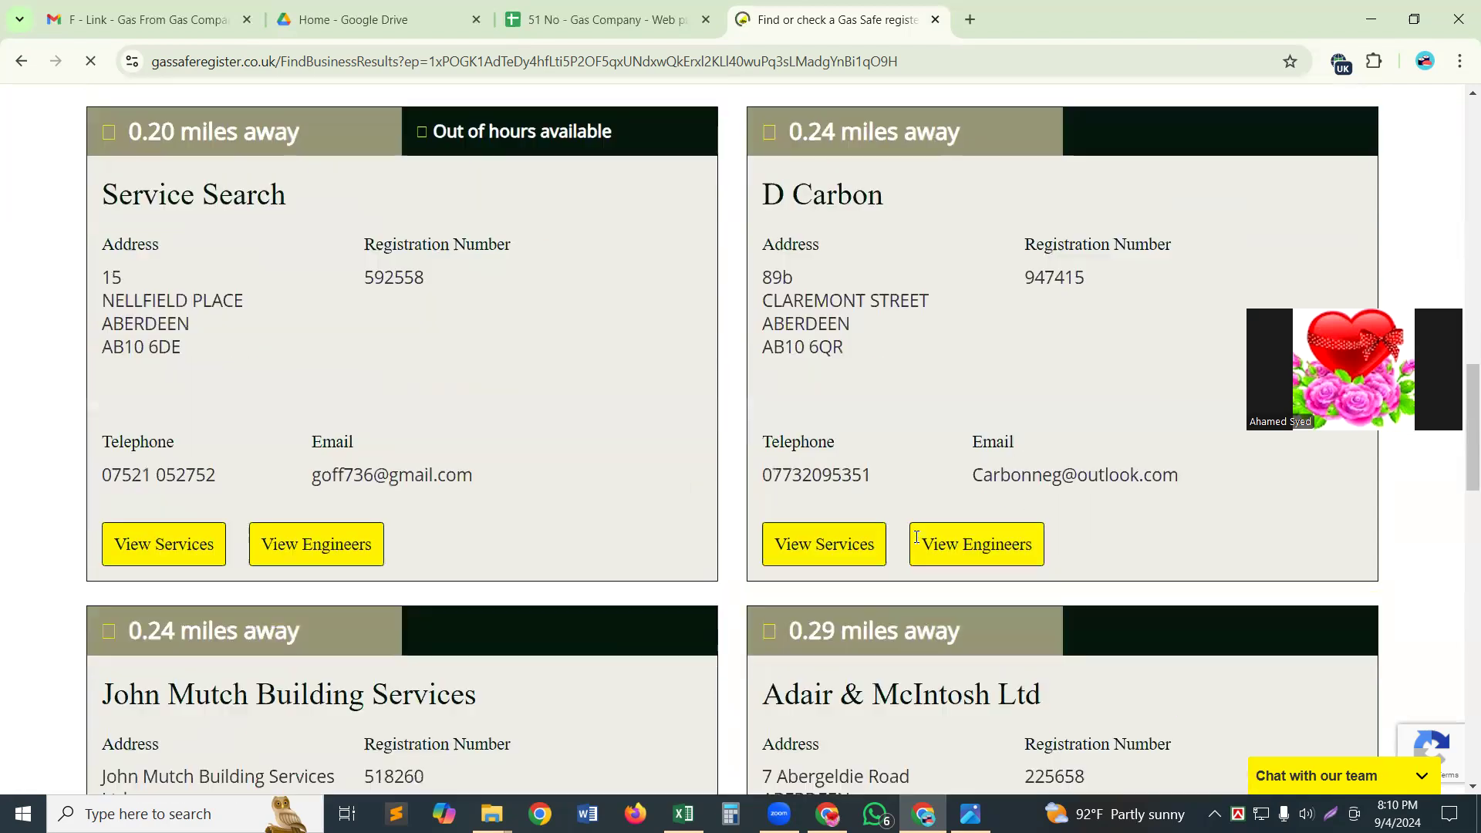
scroll(455, 664, "down", 4)
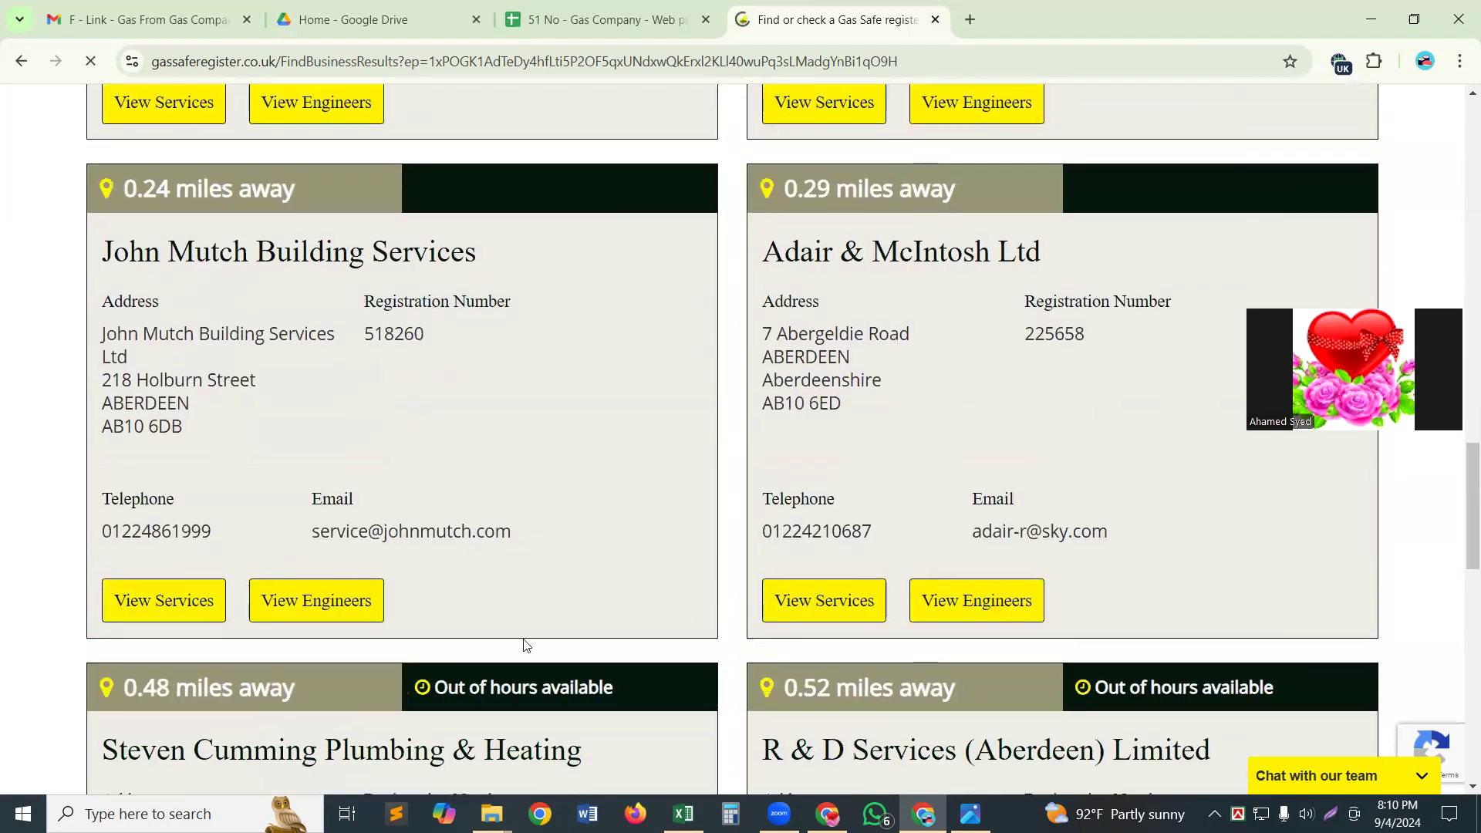
scroll(866, 507, "down", 5)
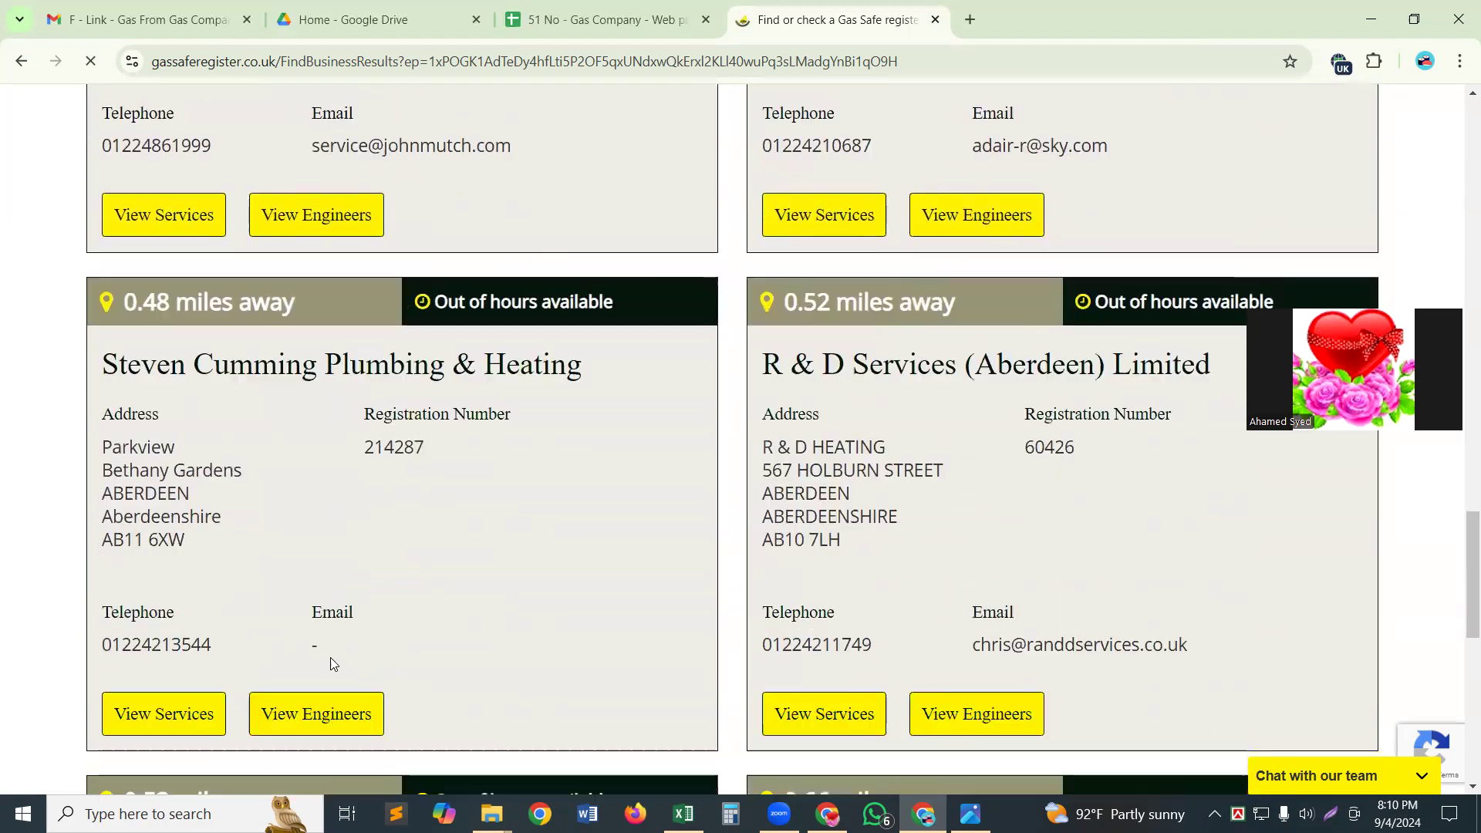
scroll(826, 584, "down", 10)
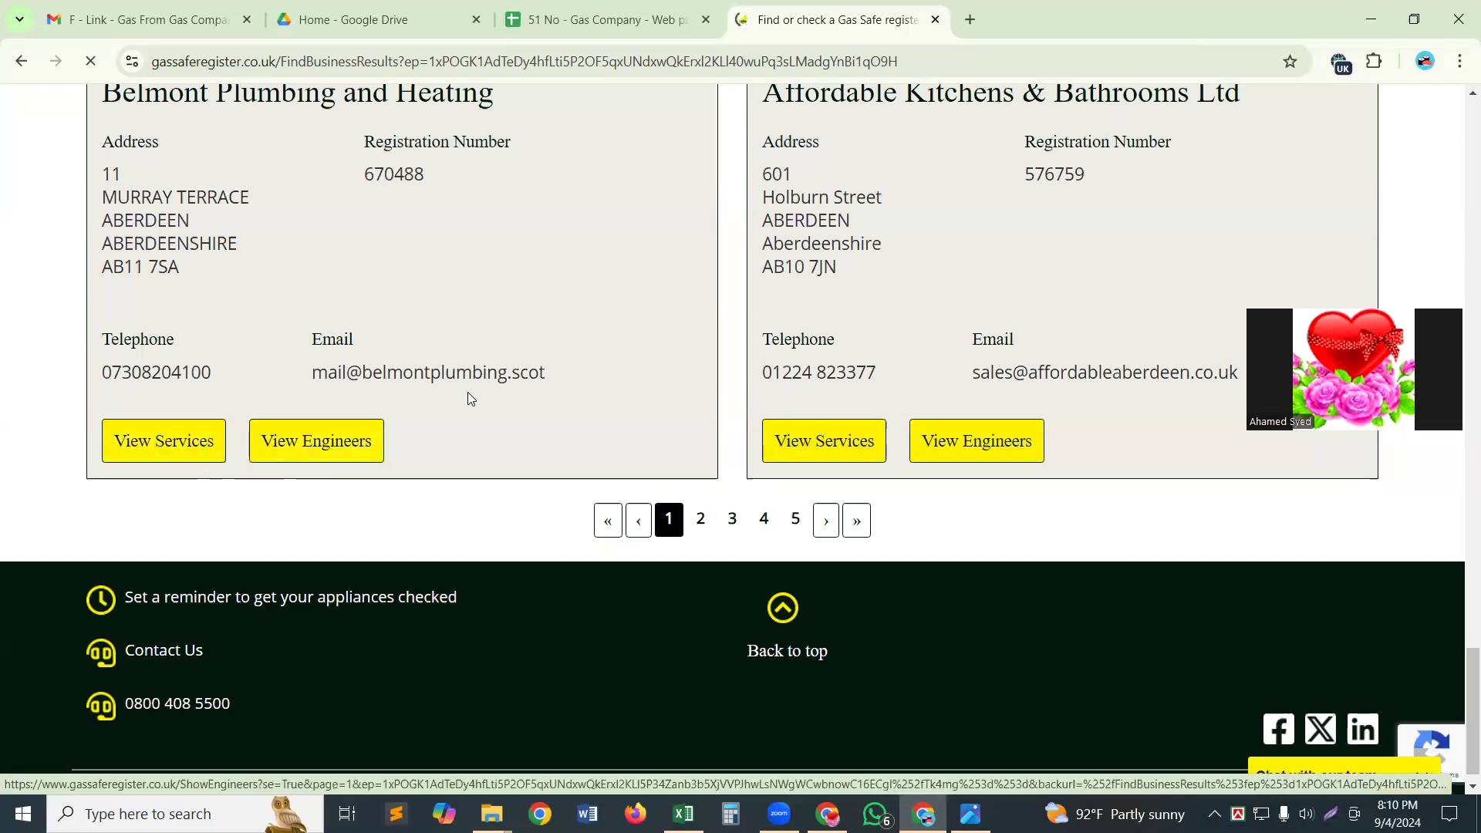
scroll(467, 392, "up", 3)
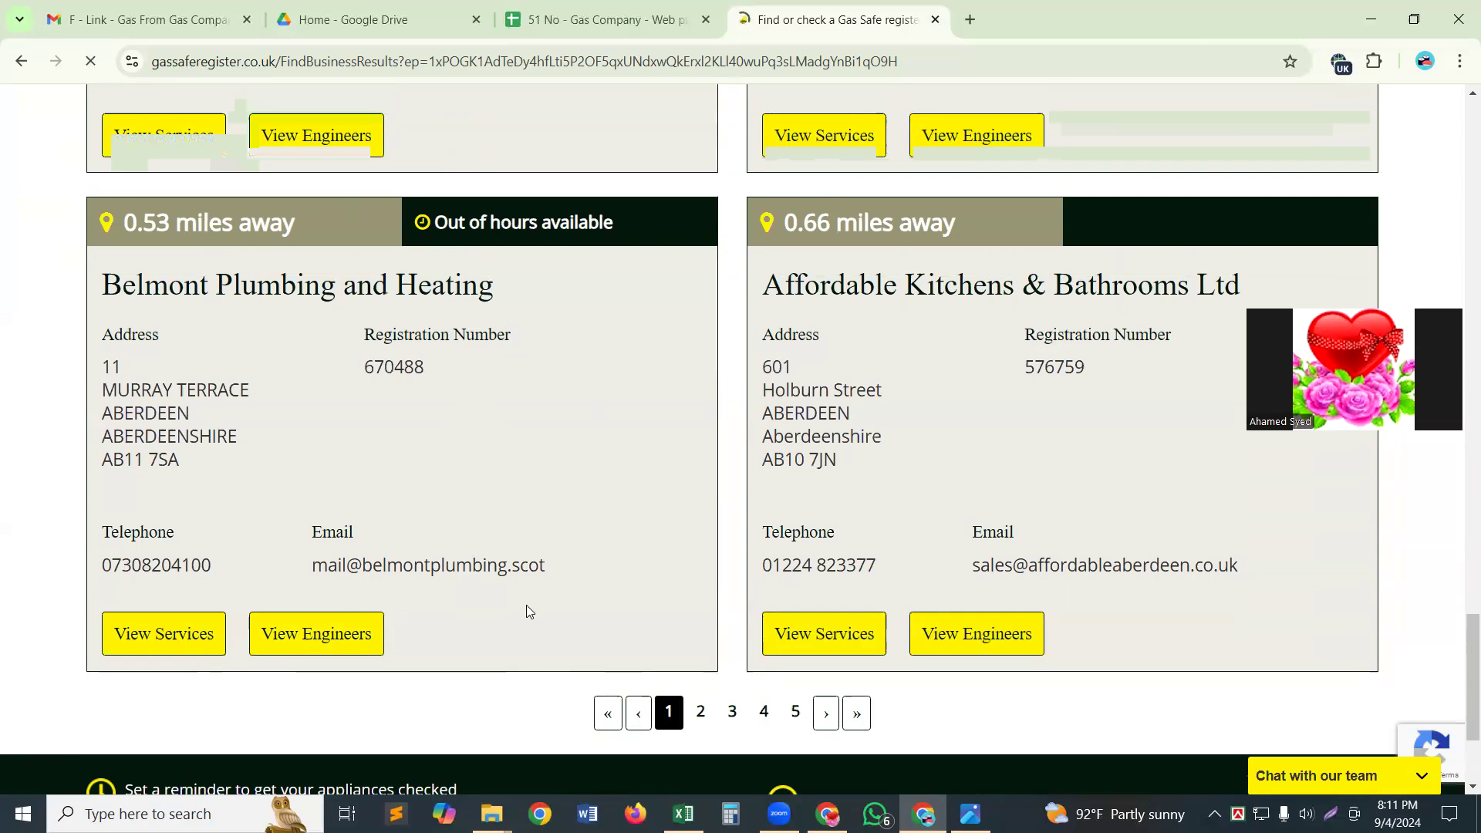
scroll(525, 598, "up", 4)
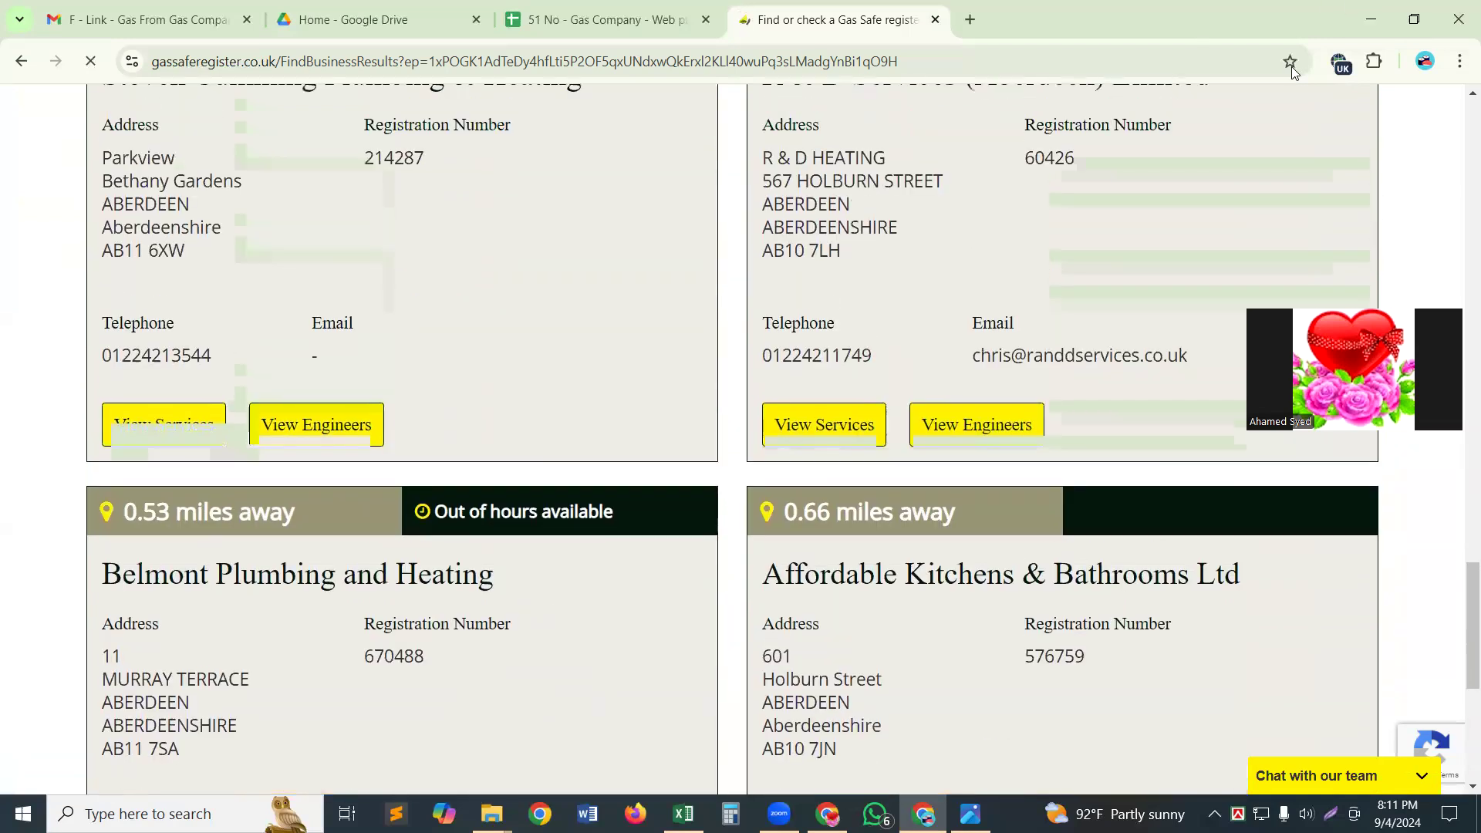